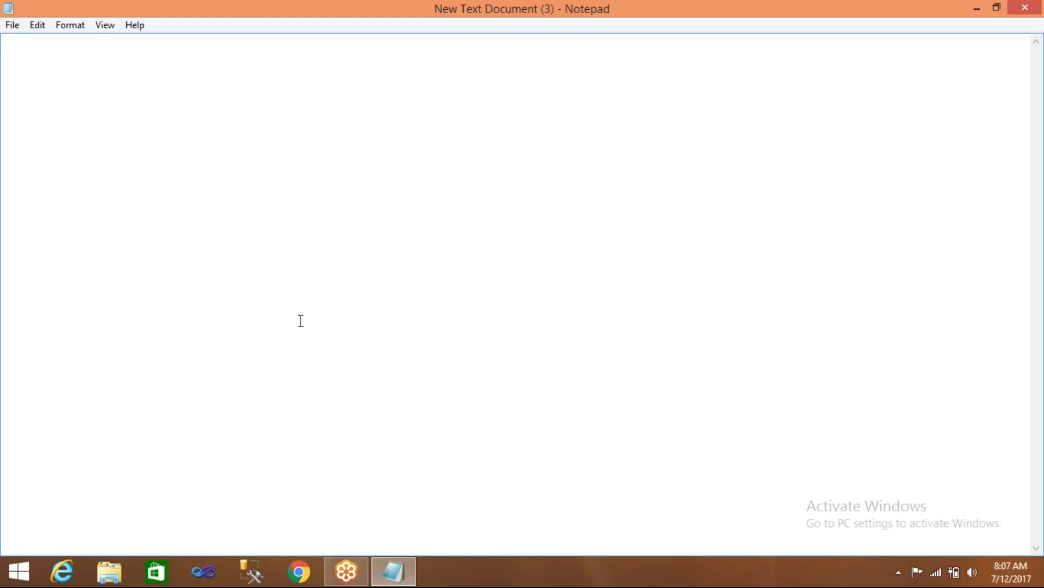
- Open the Sample_June_Sol Visual Studio solution from the Sample_June_Sol folder on Local Disk (E:)
{"action": "left_click", "coordinate": [112, 577]}
{"action": "left_click", "coordinate": [425, 279]}
{"action": "double_click", "coordinate": [425, 279]}
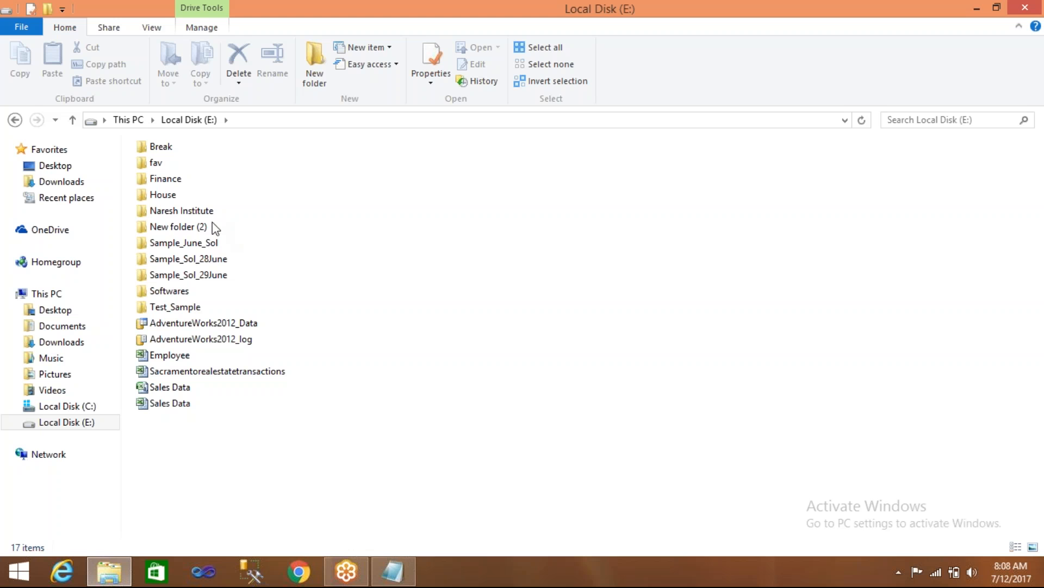
{"action": "double_click", "coordinate": [194, 213]}
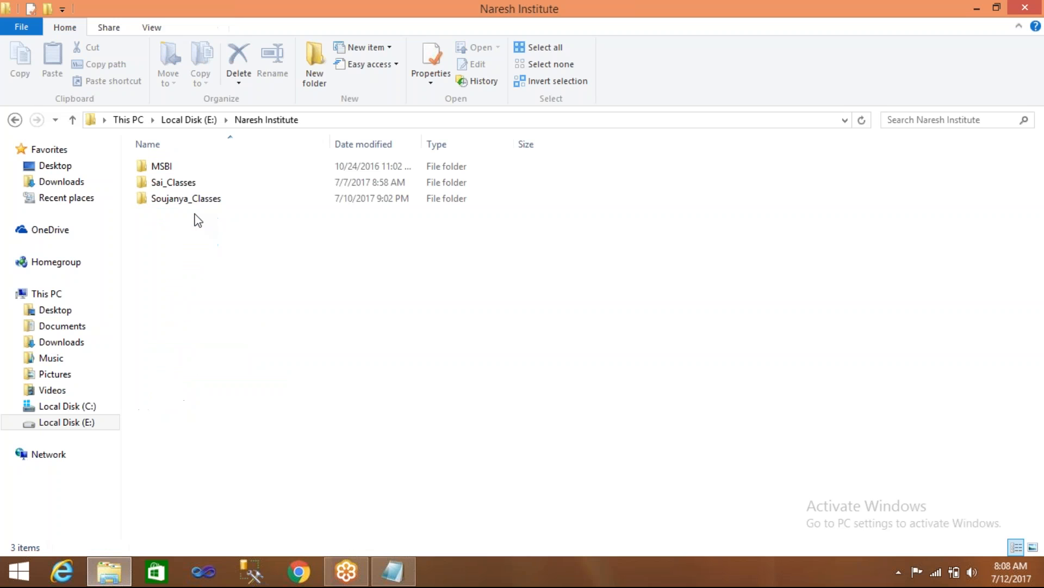
{"action": "key", "text": "BackSpace"}
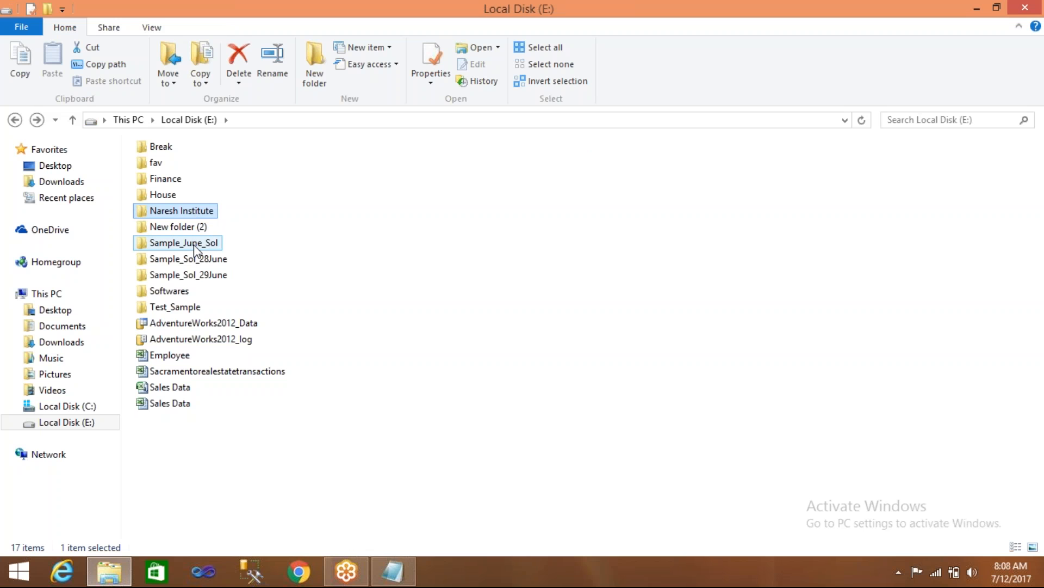
{"action": "double_click", "coordinate": [210, 243]}
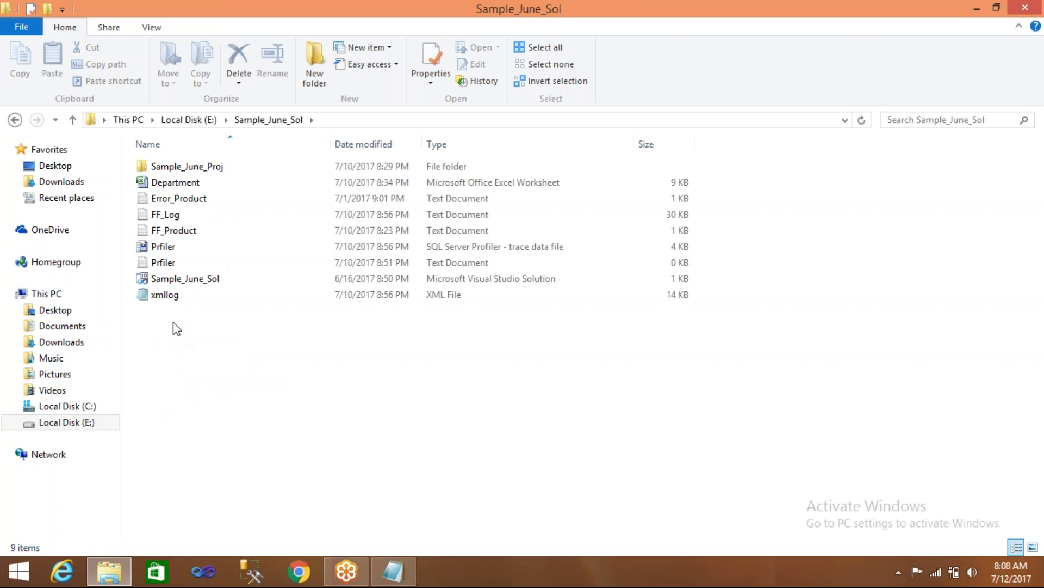
{"action": "left_click", "coordinate": [163, 279]}
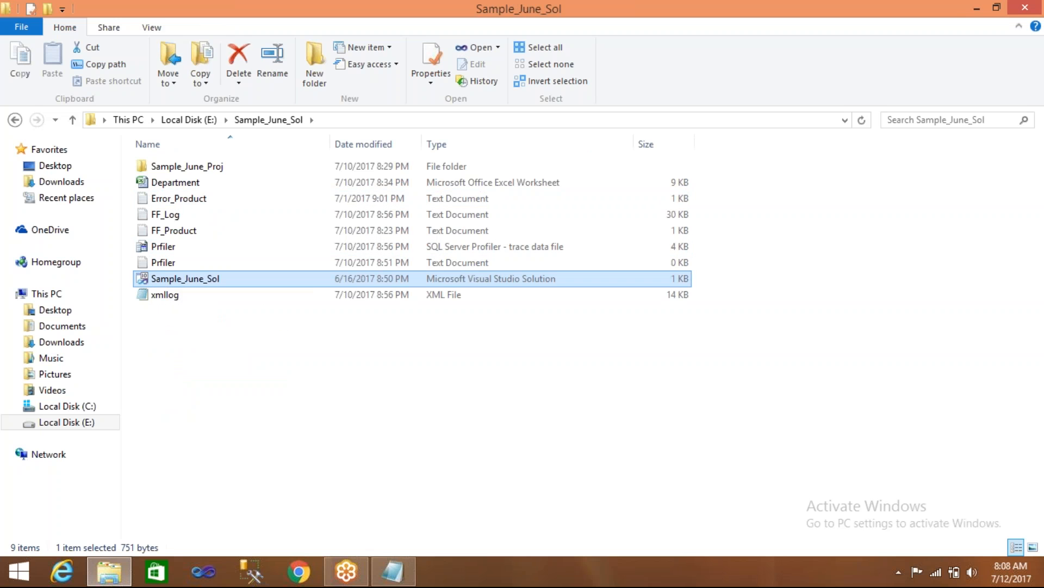
{"action": "double_click", "coordinate": [163, 278]}
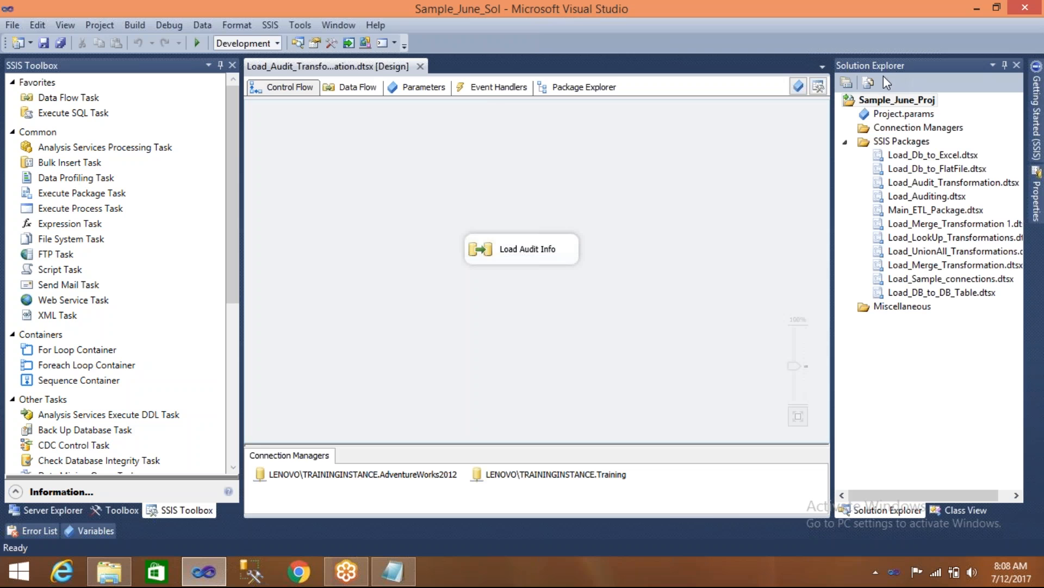
- Auto-hide the SSIS Toolbox and glance at the Load_Audit_Transformation package's data flow before returning to its control flow
{"action": "left_click", "coordinate": [220, 65]}
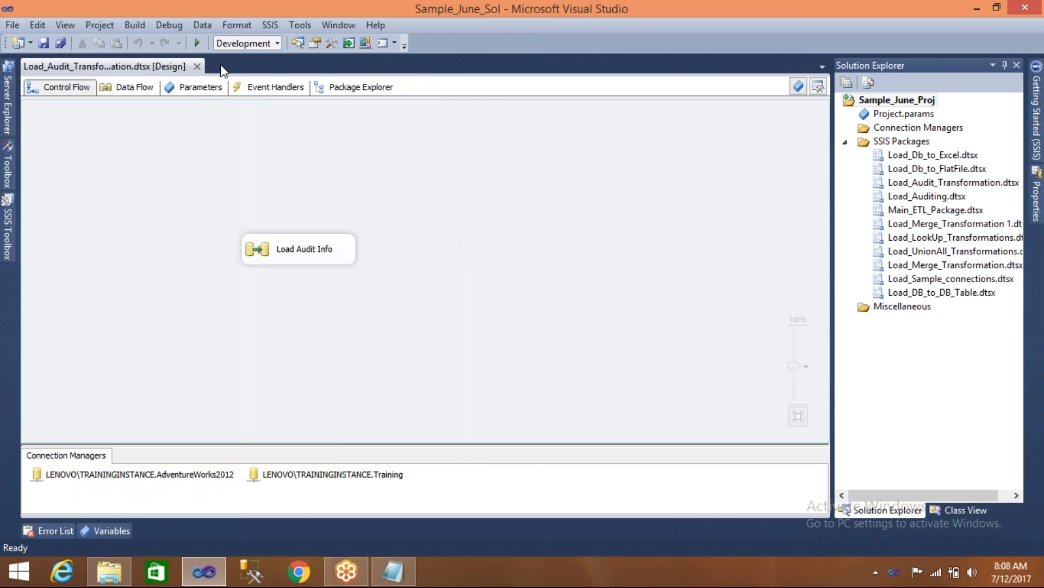
{"action": "left_click", "coordinate": [133, 87]}
{"action": "left_click", "coordinate": [76, 88]}
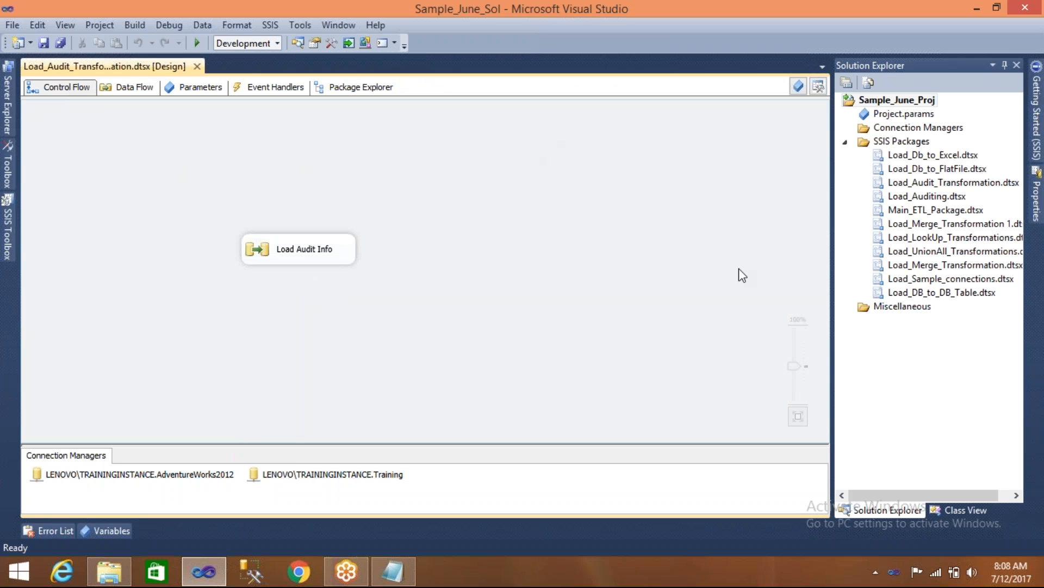
- Duplicate the Load_DB_to_DB_Table.dtsx package in the project and rename the copy to Load_Copy_Column.dtsx
{"action": "left_click", "coordinate": [884, 296]}
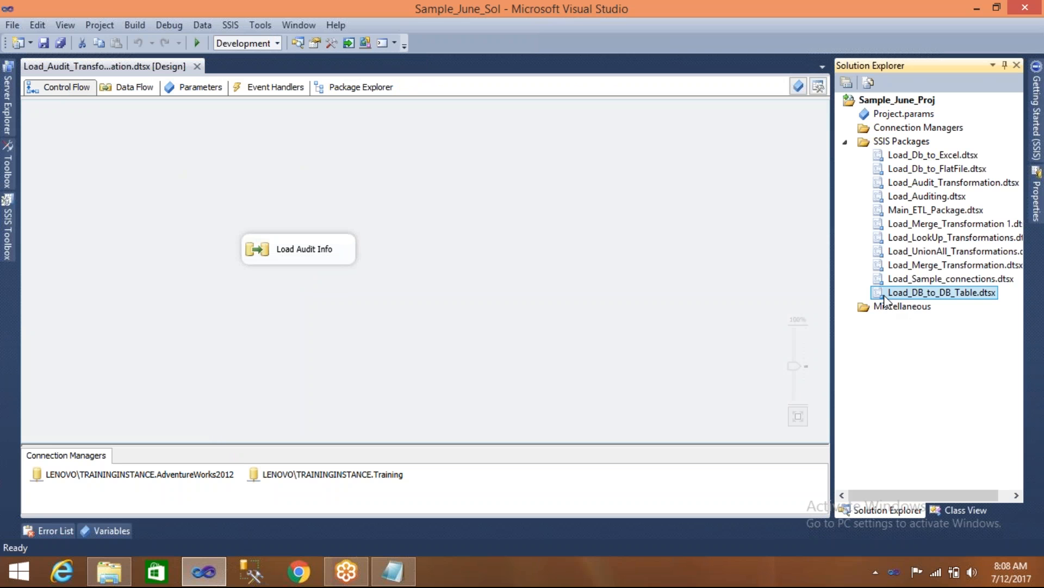
{"action": "key", "text": "ctrl+v"}
{"action": "left_click", "coordinate": [935, 309]}
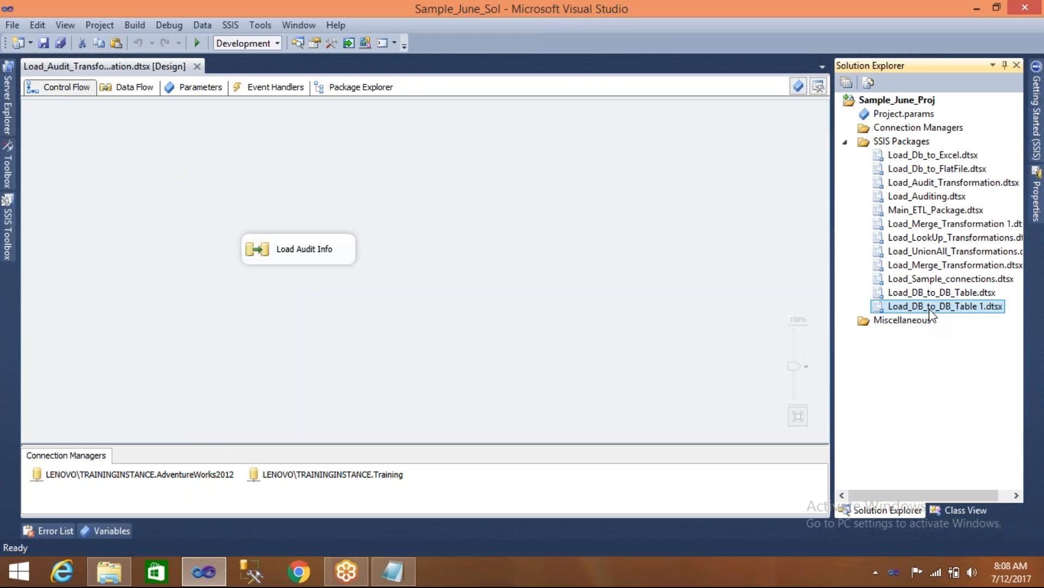
{"action": "left_click", "coordinate": [936, 309]}
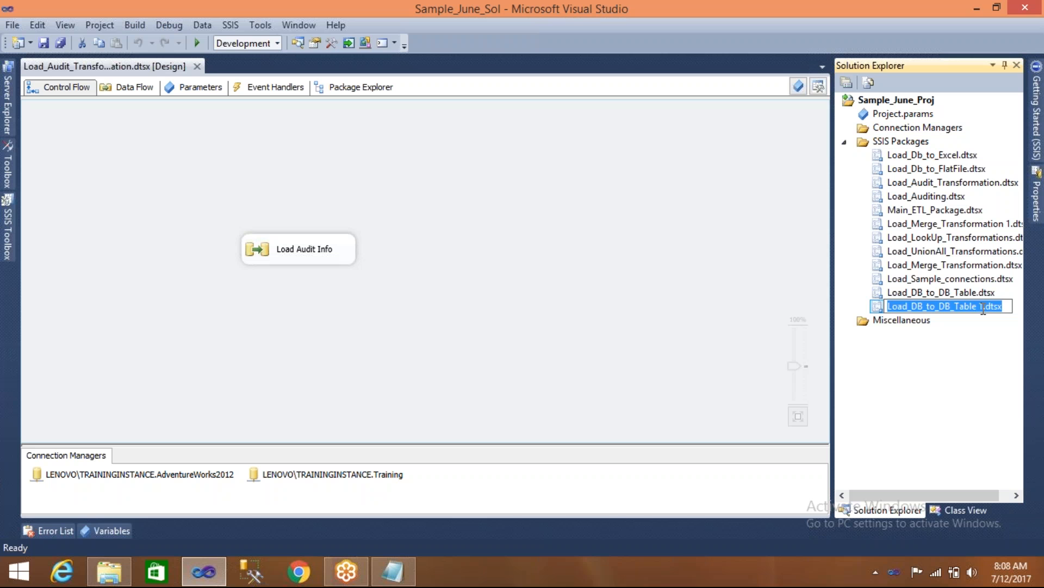
{"action": "left_click", "coordinate": [983, 309]}
{"action": "key", "text": "BackSpace"}
{"action": "key", "text": "BackSpace"}
{"action": "key", "text": "BackSpace"}
{"action": "key", "text": "BackSpace"}
{"action": "key", "text": "BackSpace"}
{"action": "key", "text": "BackSpace"}
{"action": "key", "text": "BackSpace"}
{"action": "key", "text": "BackSpace"}
{"action": "key", "text": "BackSpace"}
{"action": "key", "text": "BackSpace"}
{"action": "key", "text": "BackSpace"}
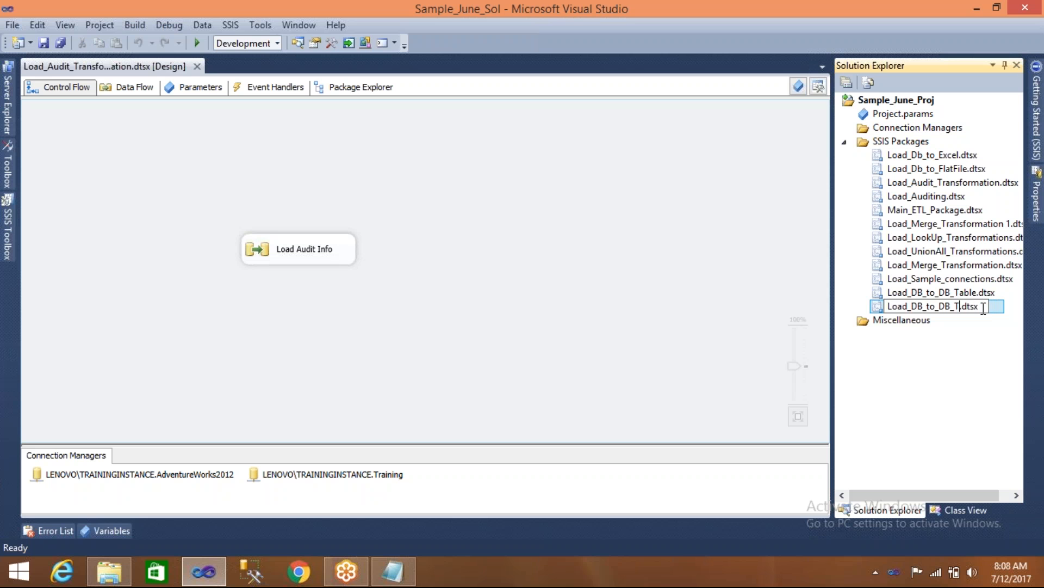
{"action": "key", "text": "BackSpace"}
{"action": "key", "text": "BackSpace"}
{"action": "key", "text": "BackSpace"}
{"action": "key", "text": "BackSpace"}
{"action": "key", "text": "BackSpace"}
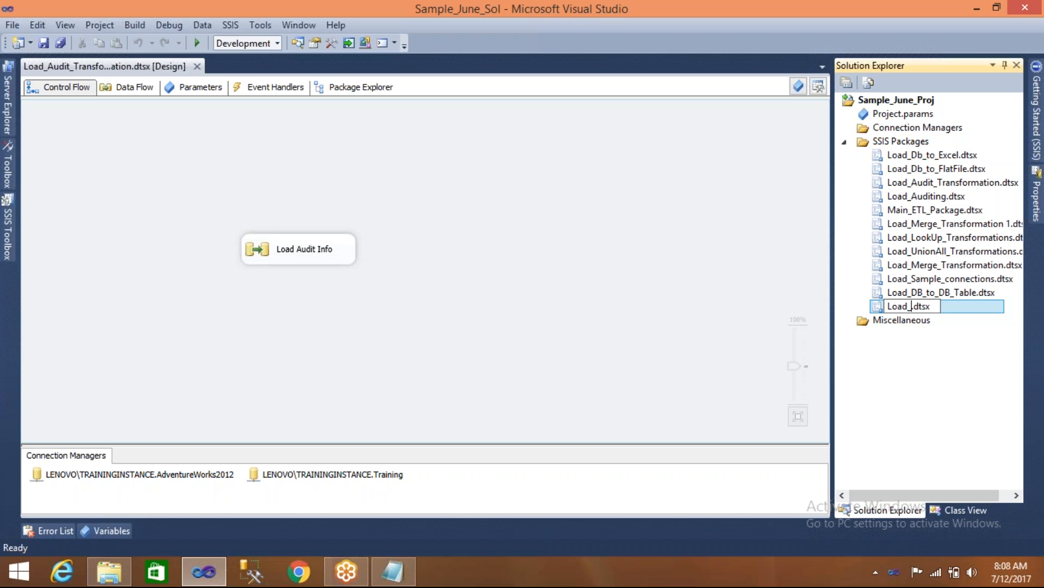
{"action": "type", "text": "Copy"}
{"action": "type", "text": "_Col"}
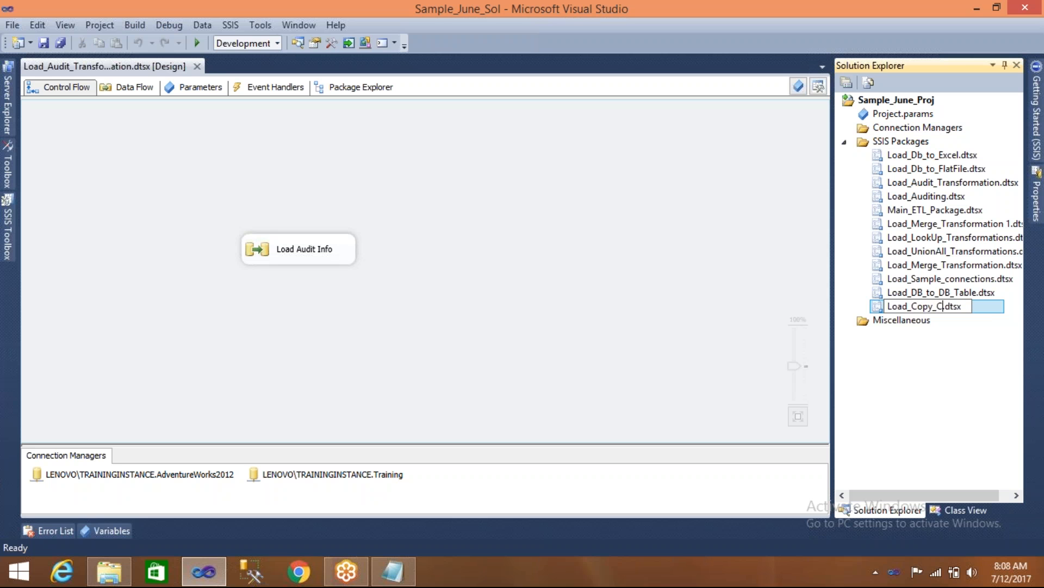
{"action": "type", "text": "umn"}
{"action": "key", "text": "Return"}
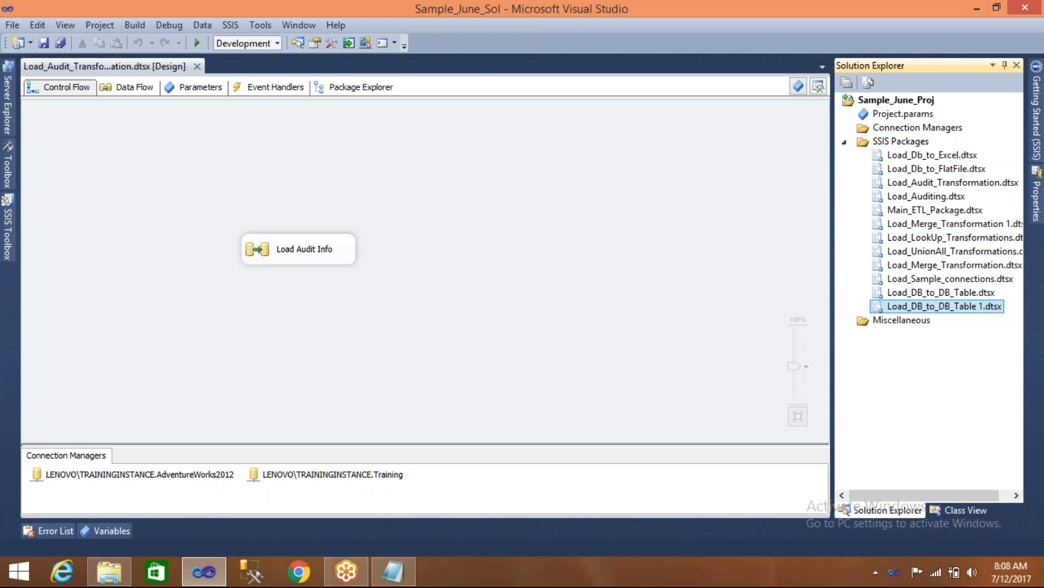
- Keep the SSIS Toolbox permanently open and move the Data Flow Task nearer the middle of the Load_Copy_Column control flow
{"action": "left_click_drag", "start_coordinate": [152, 186], "coordinate": [280, 211]}
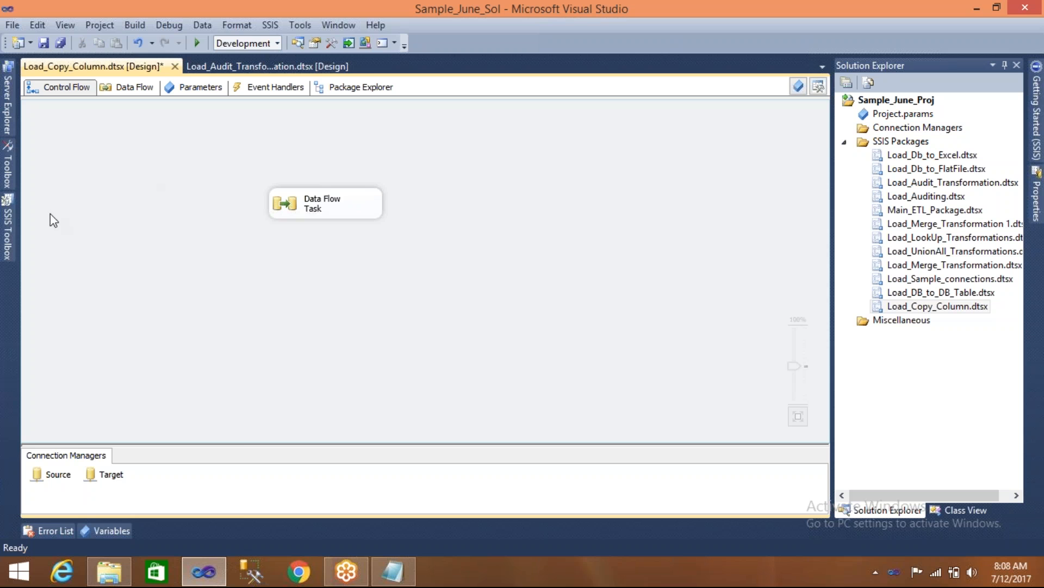
{"action": "left_click", "coordinate": [7, 226]}
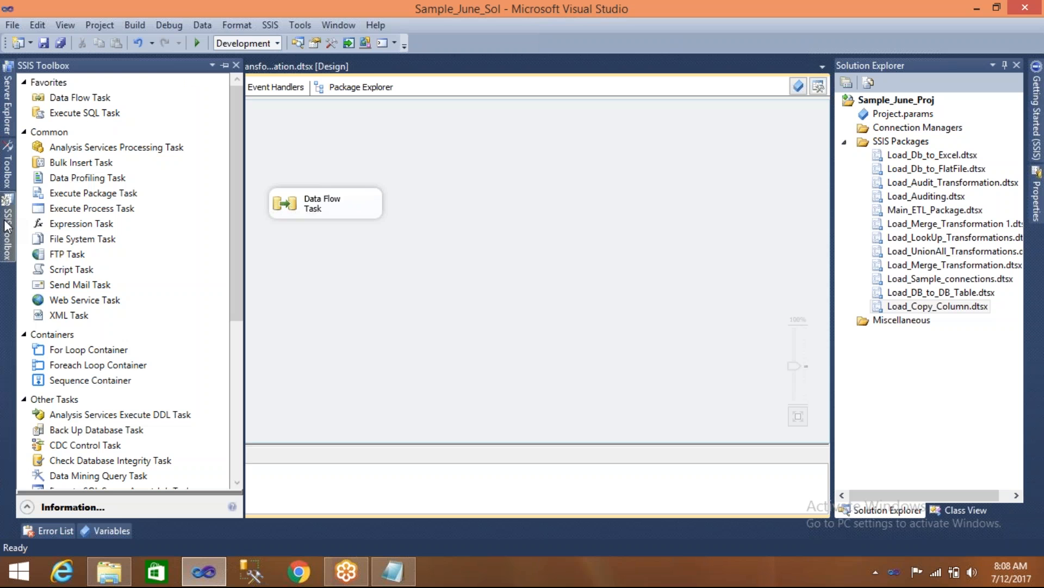
{"action": "left_click", "coordinate": [225, 65]}
{"action": "left_click_drag", "start_coordinate": [409, 202], "coordinate": [380, 223]}
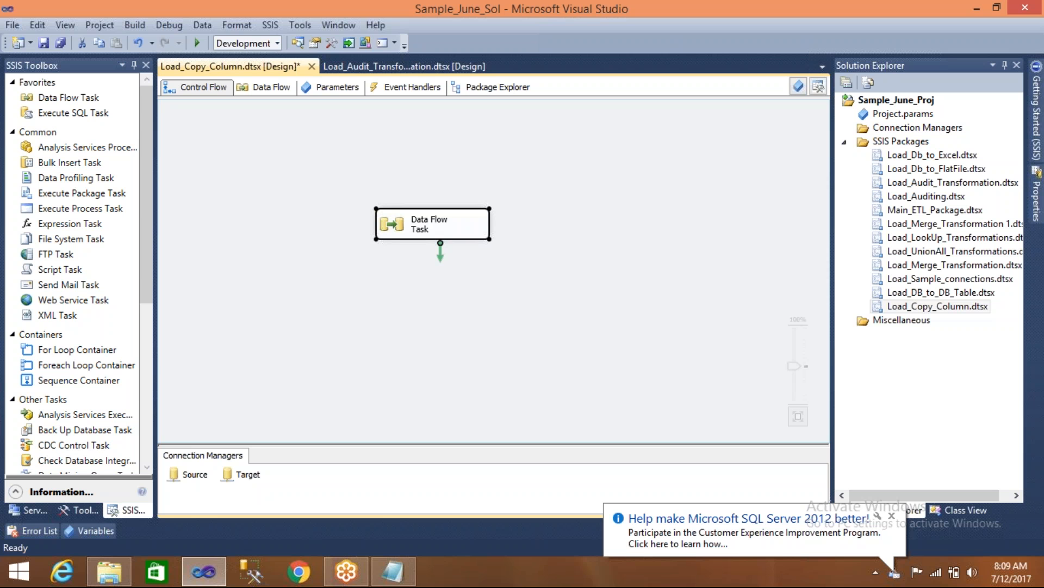
- Delete the existing OLE DB Source and OLE DB Destination from inside the Data Flow Task
{"action": "double_click", "coordinate": [402, 228]}
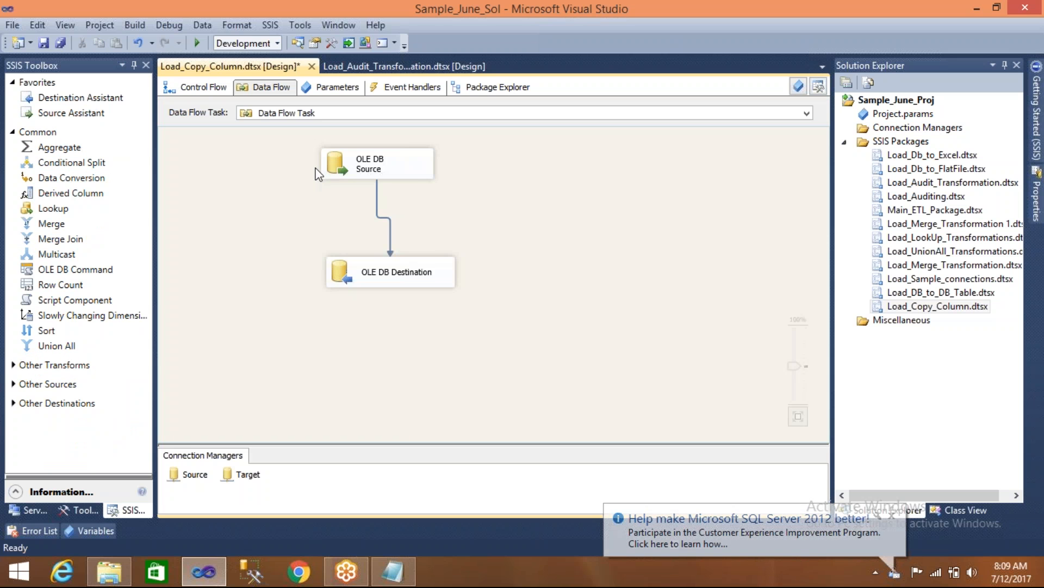
{"action": "left_click_drag", "start_coordinate": [304, 156], "coordinate": [455, 303]}
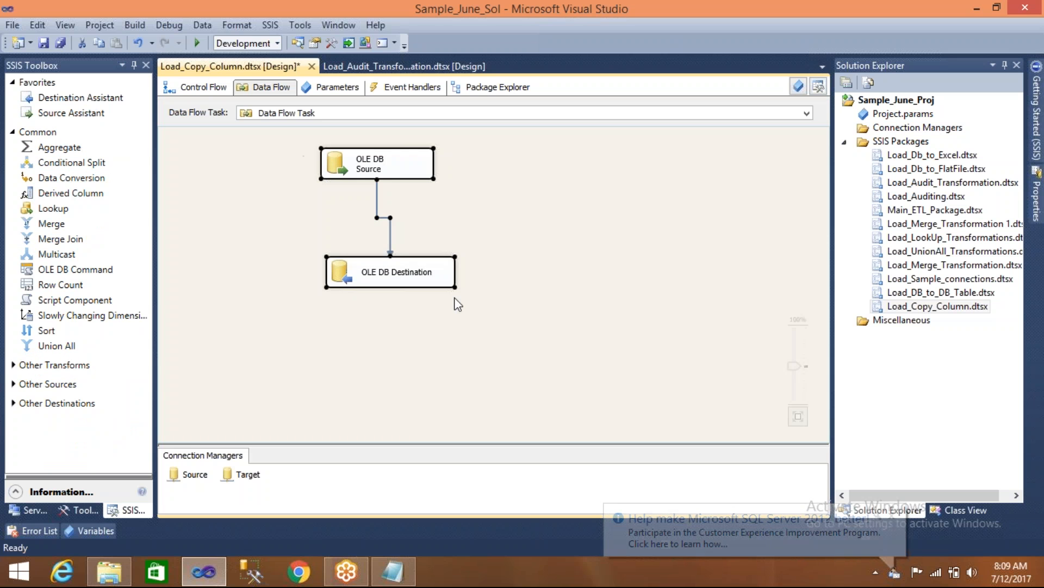
{"action": "key", "text": "Delete"}
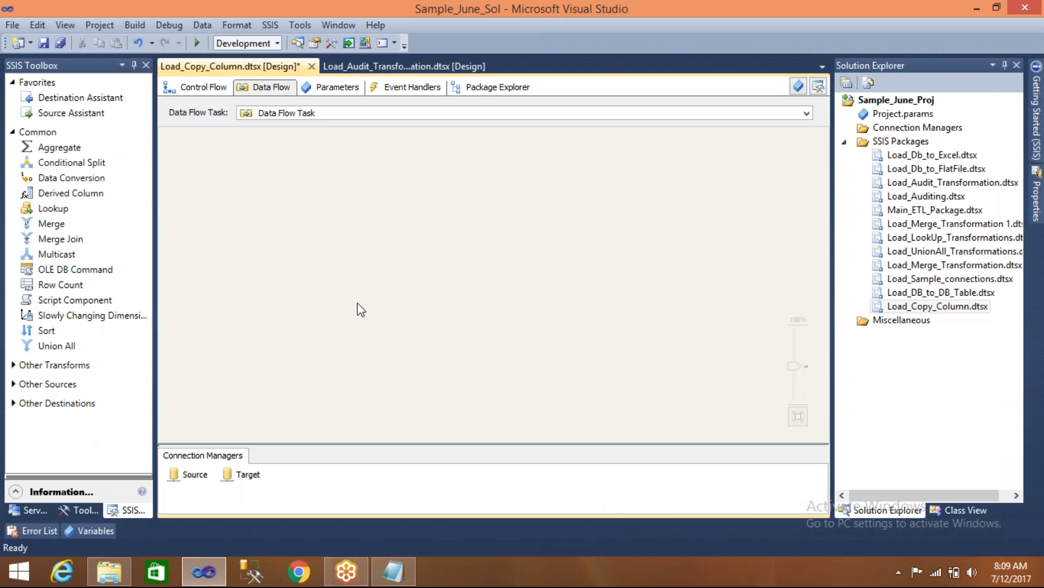
- Add a new OLE DB Source near the top of the data flow and an OLE DB Destination below it
{"action": "left_click", "coordinate": [13, 133]}
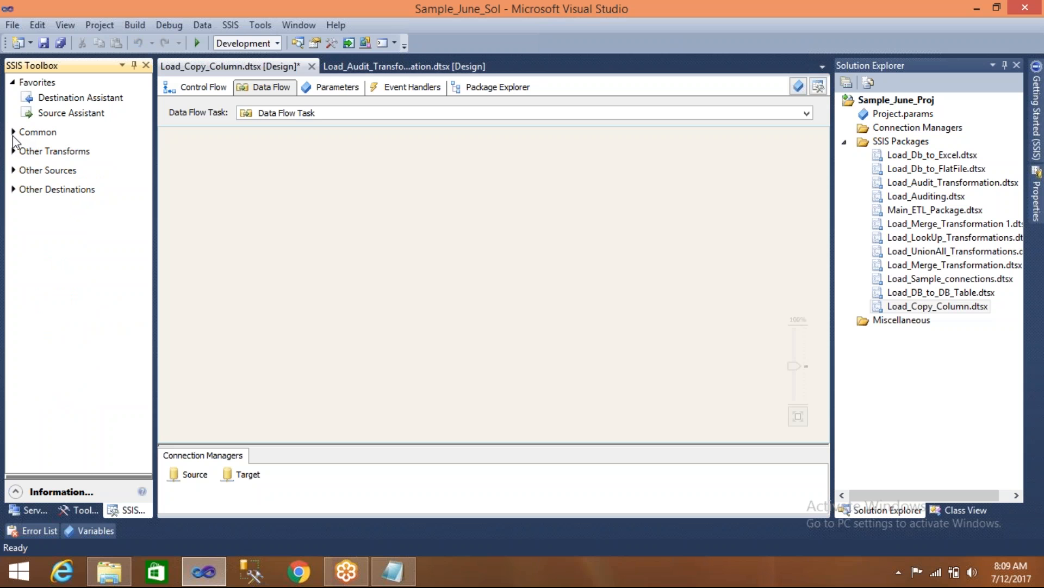
{"action": "left_click", "coordinate": [13, 170]}
{"action": "left_click_drag", "start_coordinate": [60, 261], "coordinate": [381, 157]}
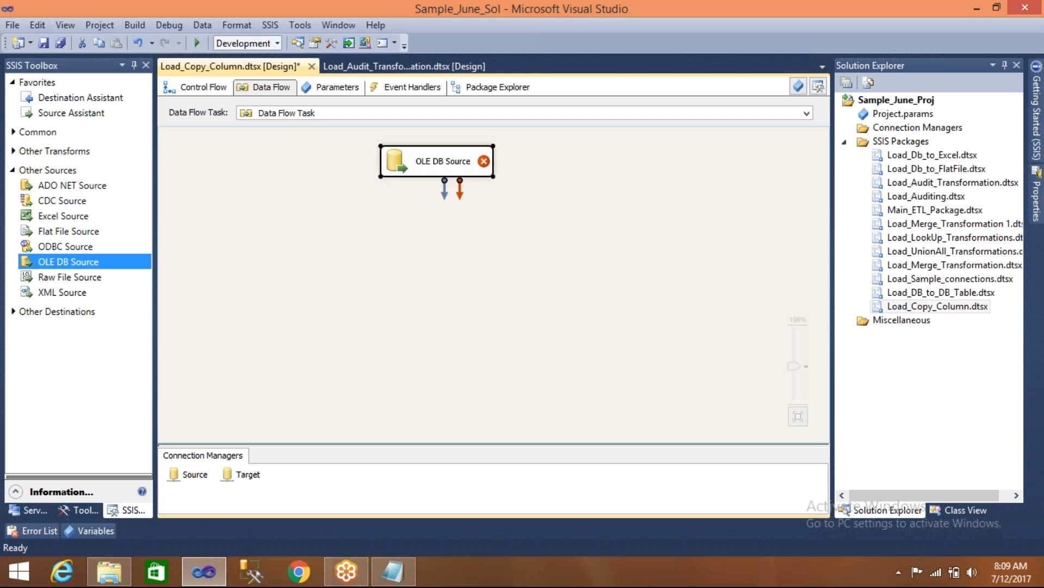
{"action": "left_click", "coordinate": [12, 312]}
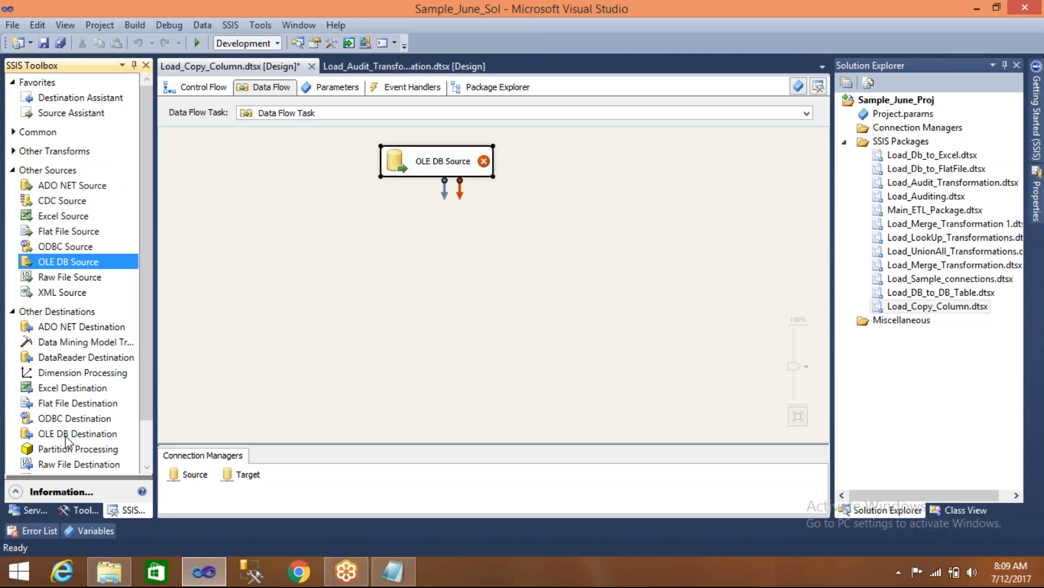
{"action": "left_click_drag", "start_coordinate": [79, 434], "coordinate": [409, 373]}
{"action": "left_click_drag", "start_coordinate": [392, 333], "coordinate": [392, 333]}
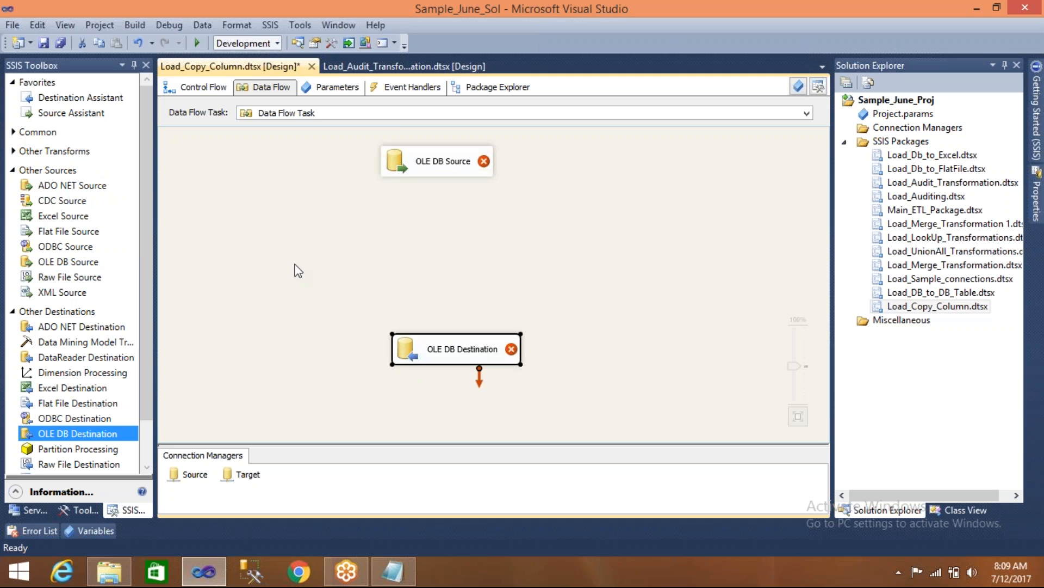
- Configure the OLE DB Source to read the [dbo].[Product_10July] table through the Source connection with all its columns
{"action": "left_click", "coordinate": [393, 161]}
{"action": "double_click", "coordinate": [394, 161]}
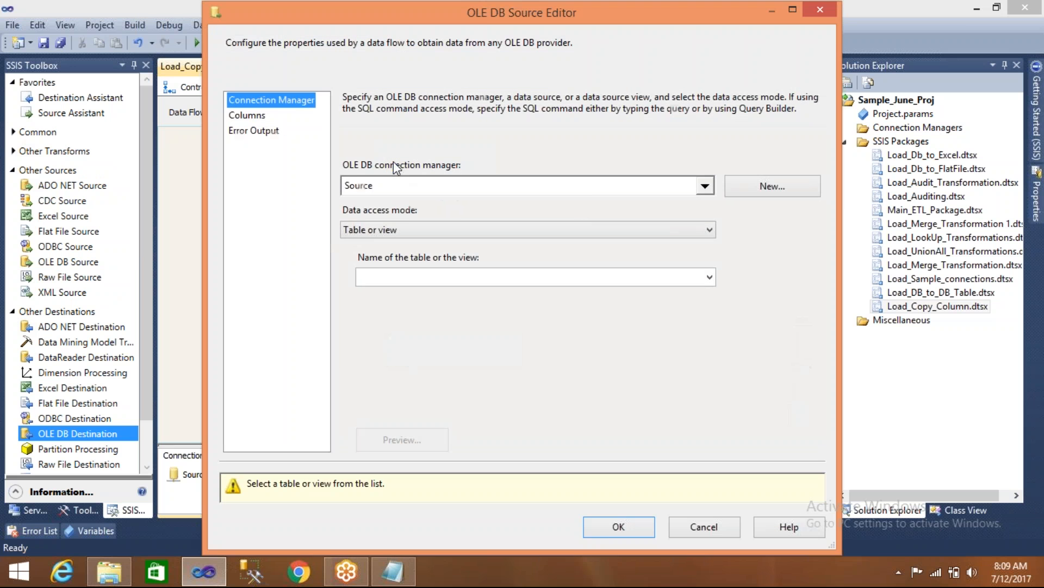
{"action": "left_click", "coordinate": [704, 189]}
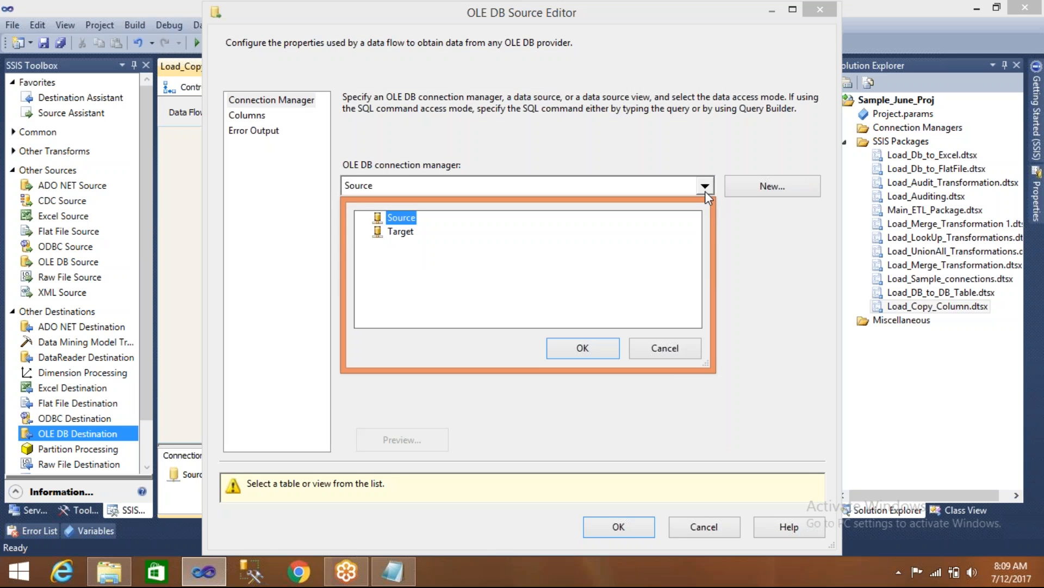
{"action": "left_click", "coordinate": [667, 351]}
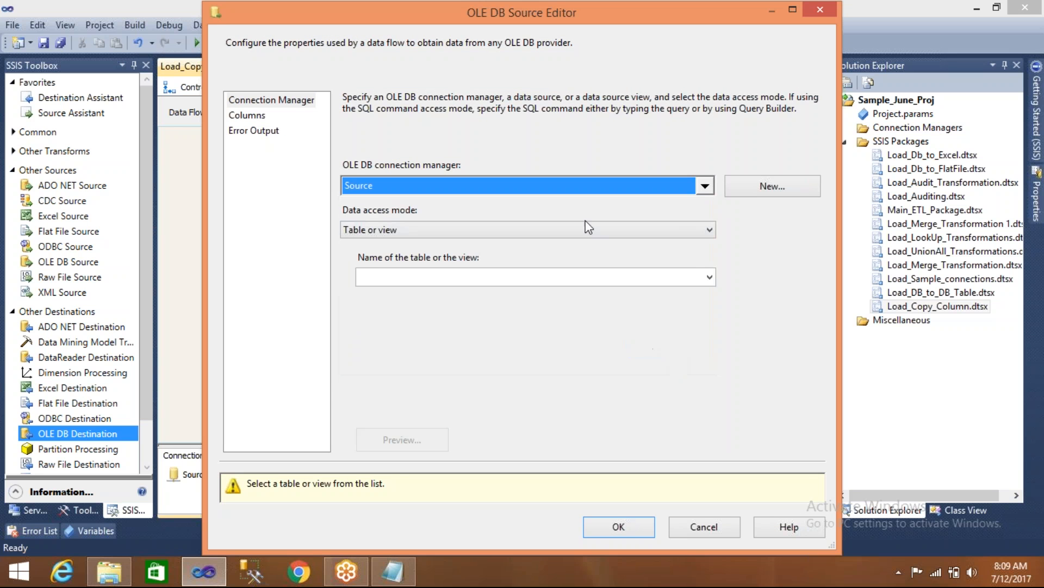
{"action": "left_click", "coordinate": [710, 278]}
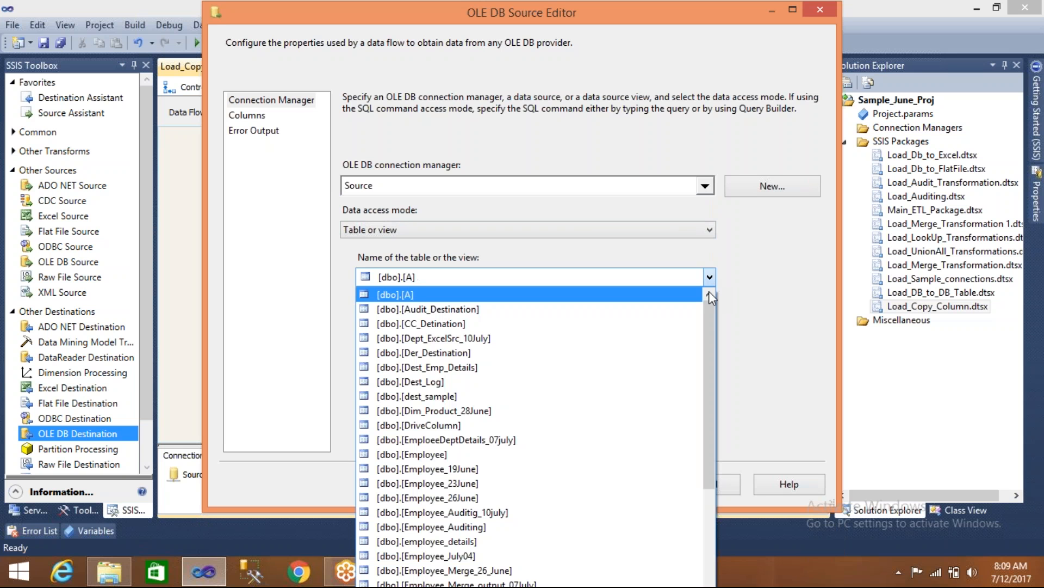
{"action": "left_click_drag", "start_coordinate": [710, 328], "coordinate": [707, 511]}
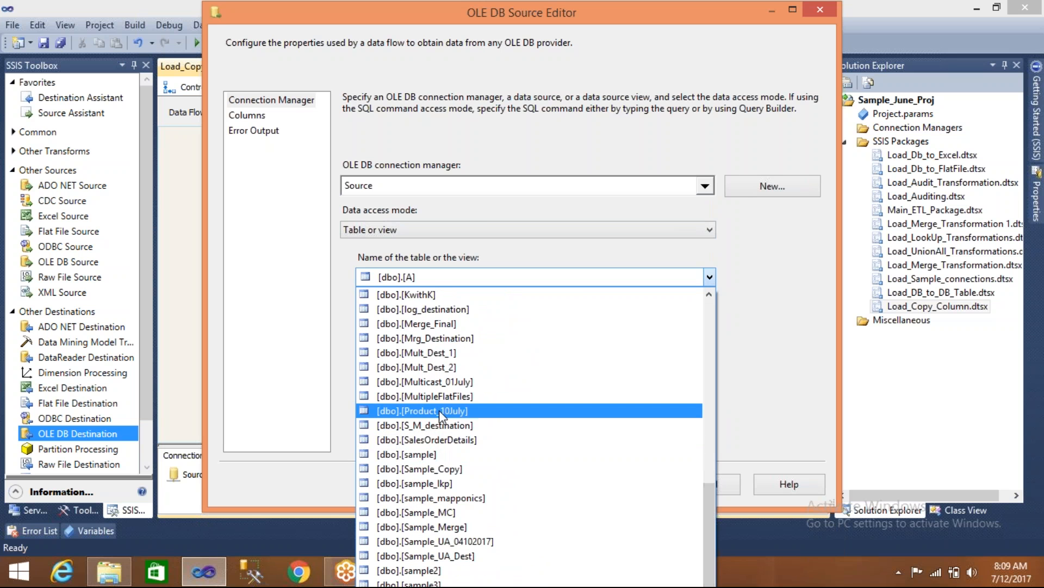
{"action": "left_click", "coordinate": [441, 411]}
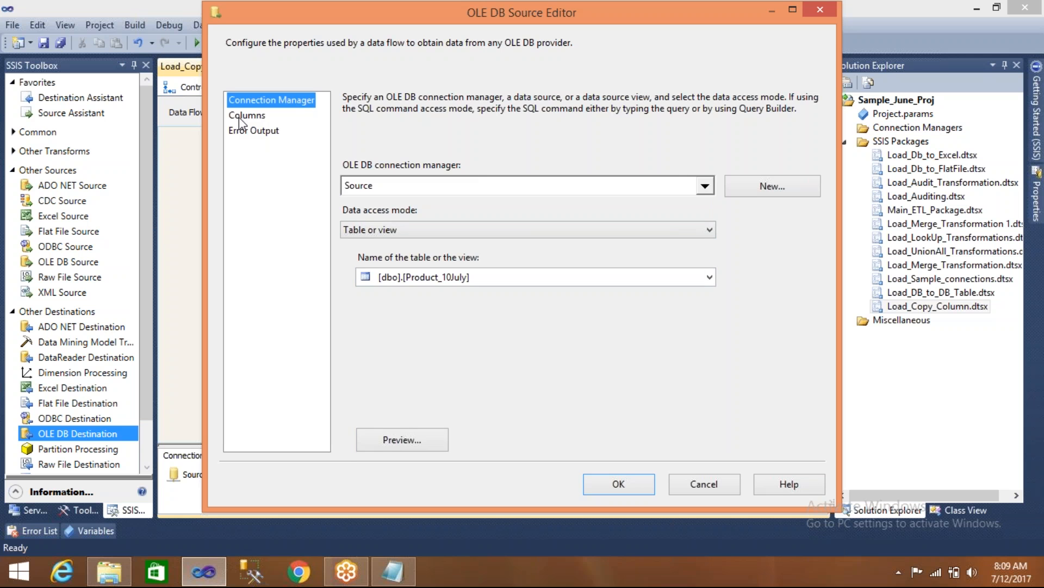
{"action": "left_click", "coordinate": [239, 116]}
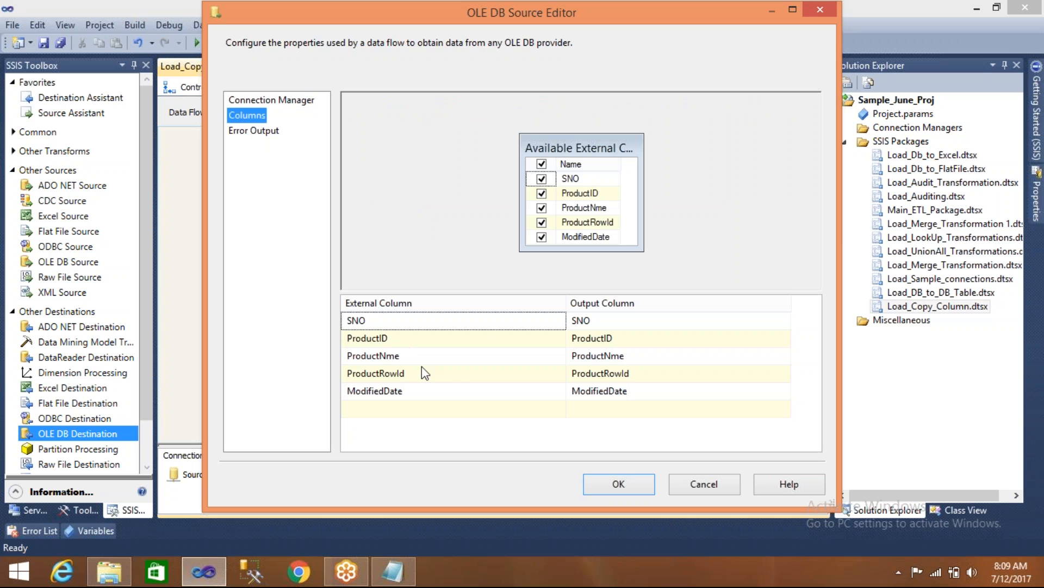
{"action": "left_click", "coordinate": [601, 485]}
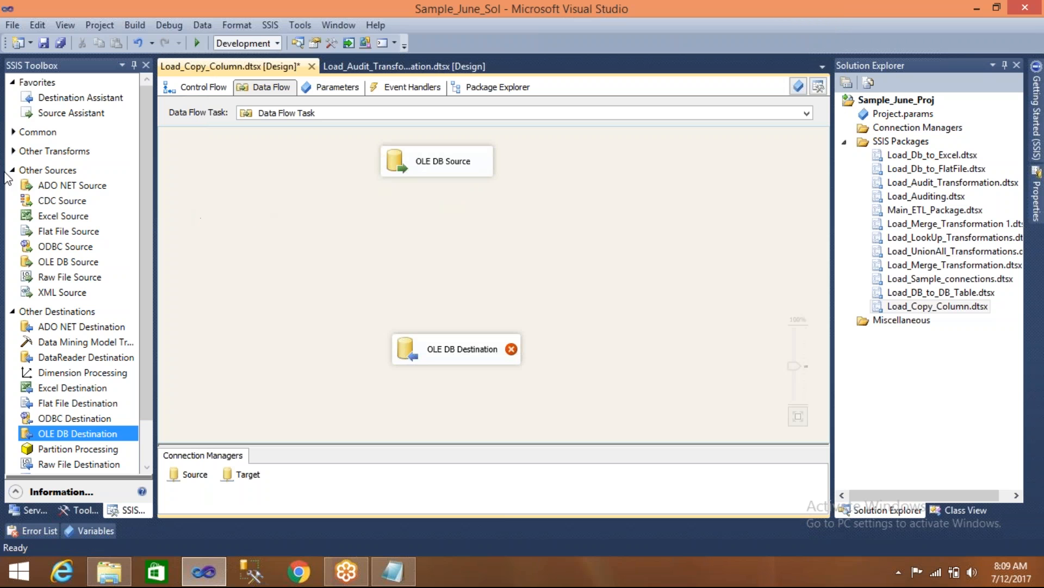
- Add a Copy Column transformation between the OLE DB Source and OLE DB Destination and connect the source's data output to it
{"action": "left_click", "coordinate": [12, 132]}
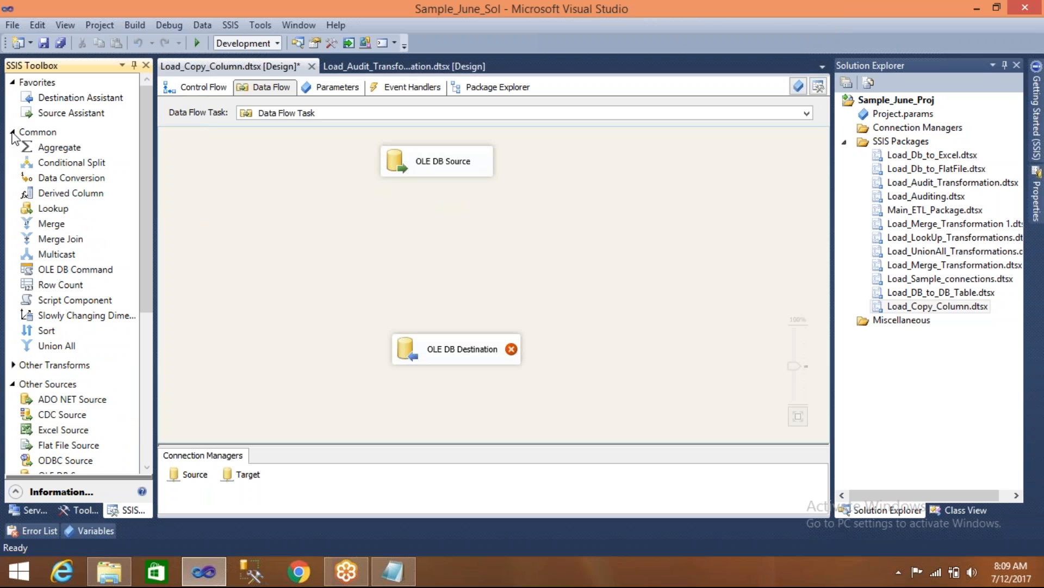
{"action": "left_click", "coordinate": [12, 132]}
{"action": "left_click", "coordinate": [12, 150]}
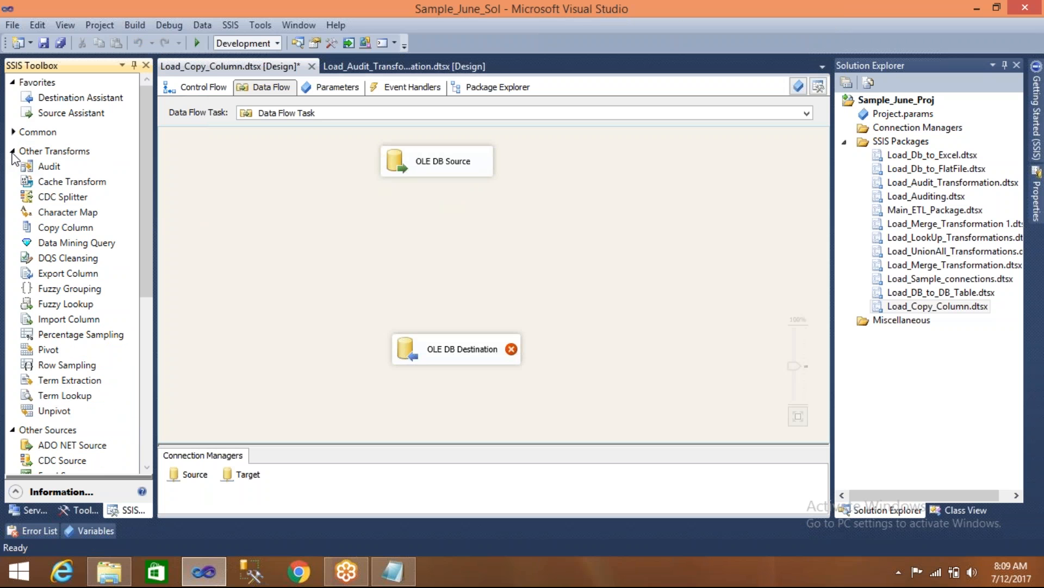
{"action": "left_click", "coordinate": [57, 231]}
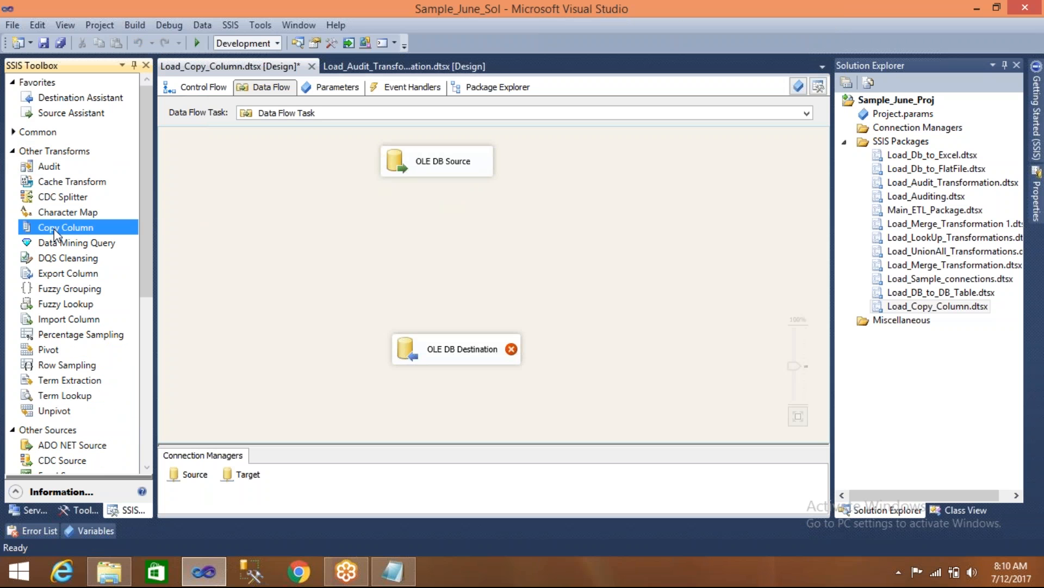
{"action": "left_click_drag", "start_coordinate": [54, 229], "coordinate": [478, 231]}
{"action": "left_click", "coordinate": [446, 163]}
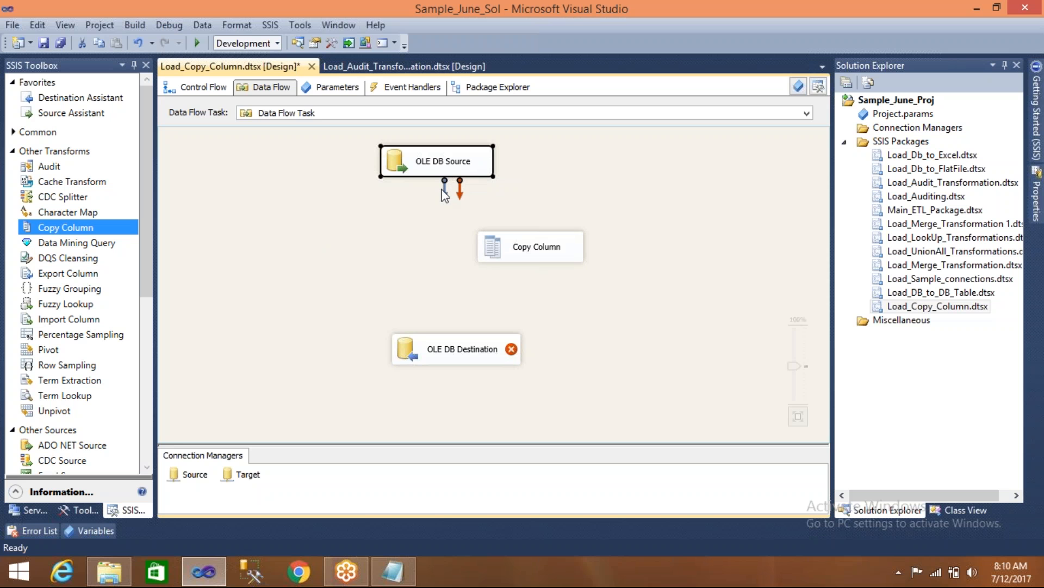
{"action": "left_click_drag", "start_coordinate": [445, 196], "coordinate": [523, 249]}
- Configure the Copy Column transformation to copy the ProductNme and ProductID input columns with their default output aliases
{"action": "double_click", "coordinate": [499, 249]}
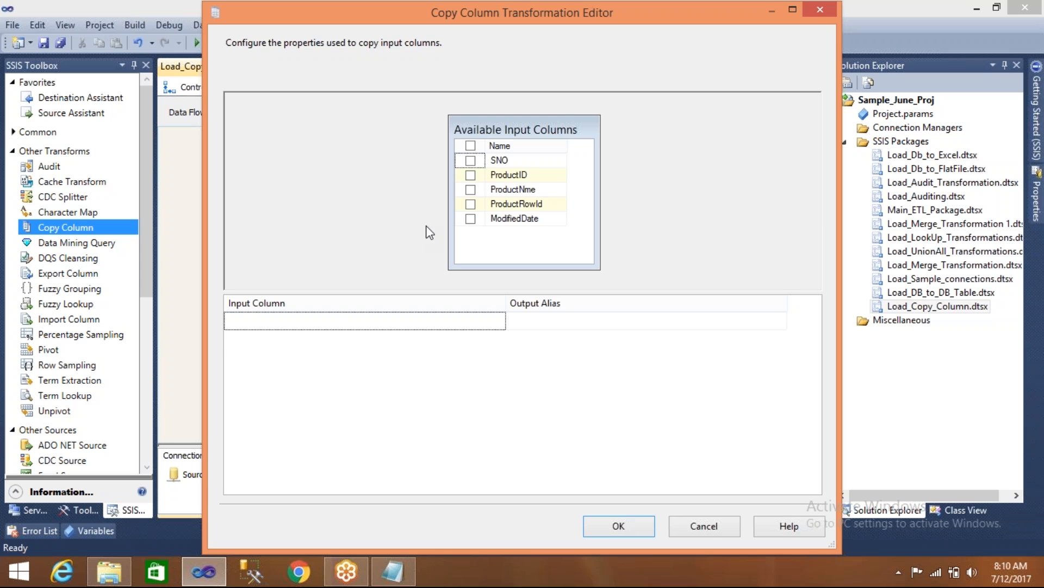
{"action": "left_click", "coordinate": [471, 190]}
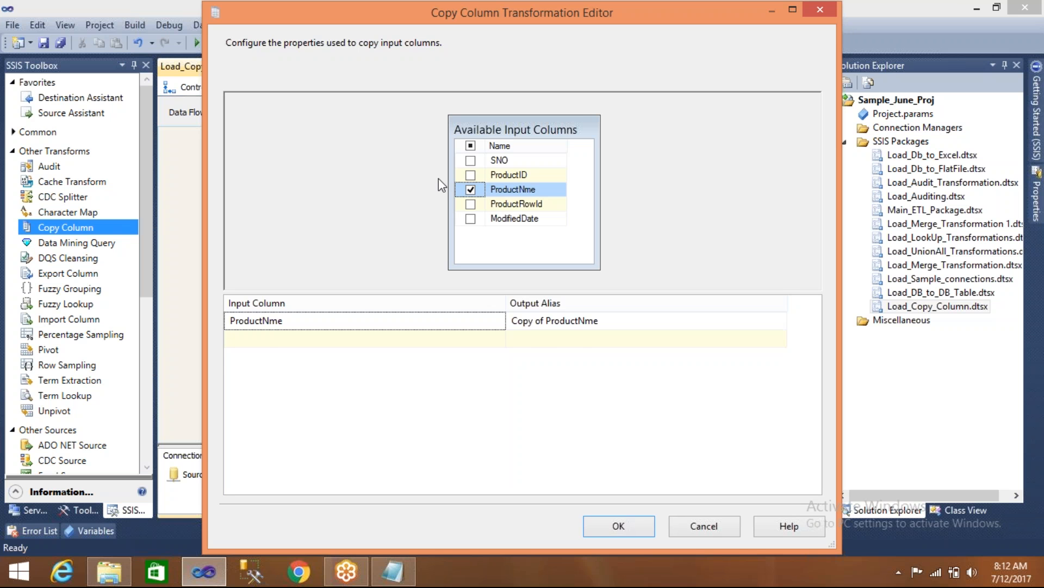
{"action": "left_click", "coordinate": [471, 175]}
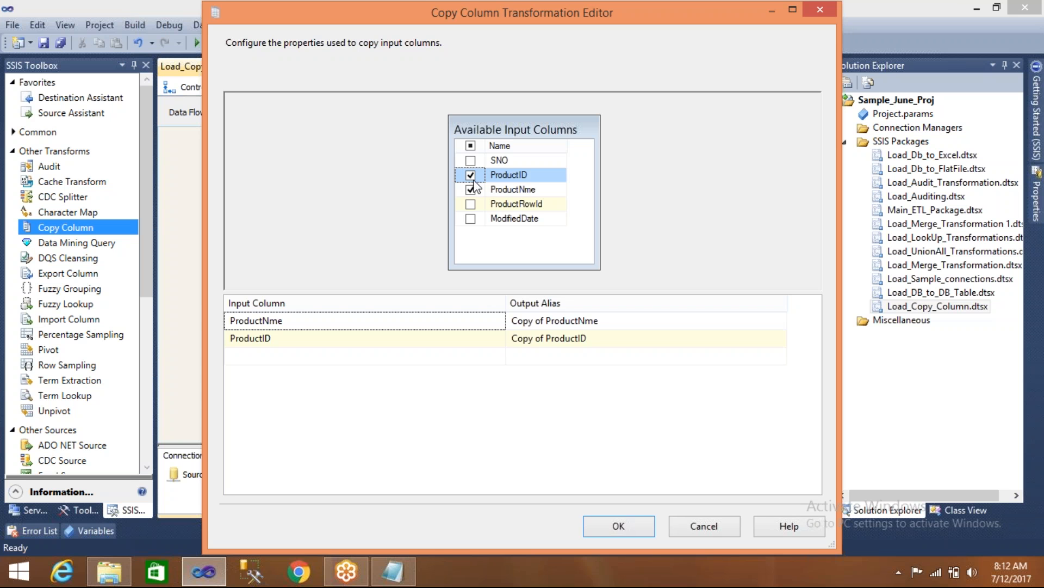
{"action": "left_click", "coordinate": [631, 525]}
- Connect the Copy Column output to the OLE DB Destination and set the destination's connection manager to Target
{"action": "left_click_drag", "start_coordinate": [538, 277], "coordinate": [400, 355]}
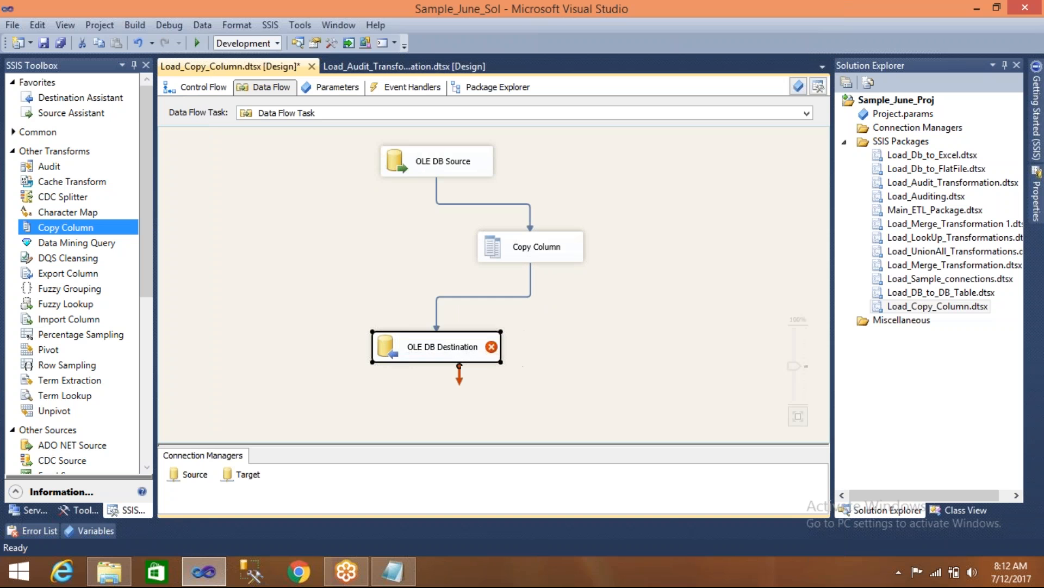
{"action": "double_click", "coordinate": [389, 347]}
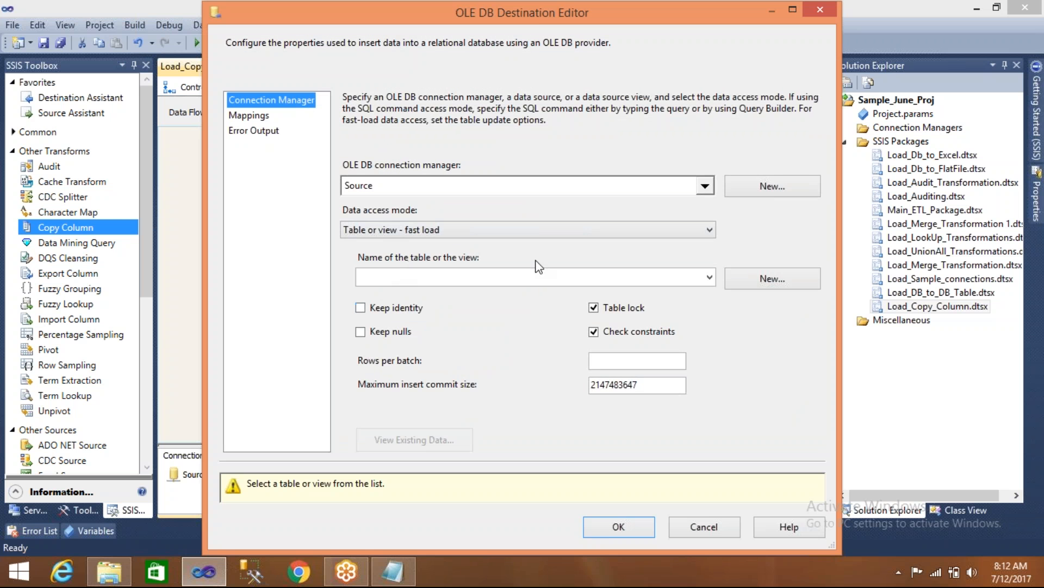
{"action": "left_click", "coordinate": [706, 187]}
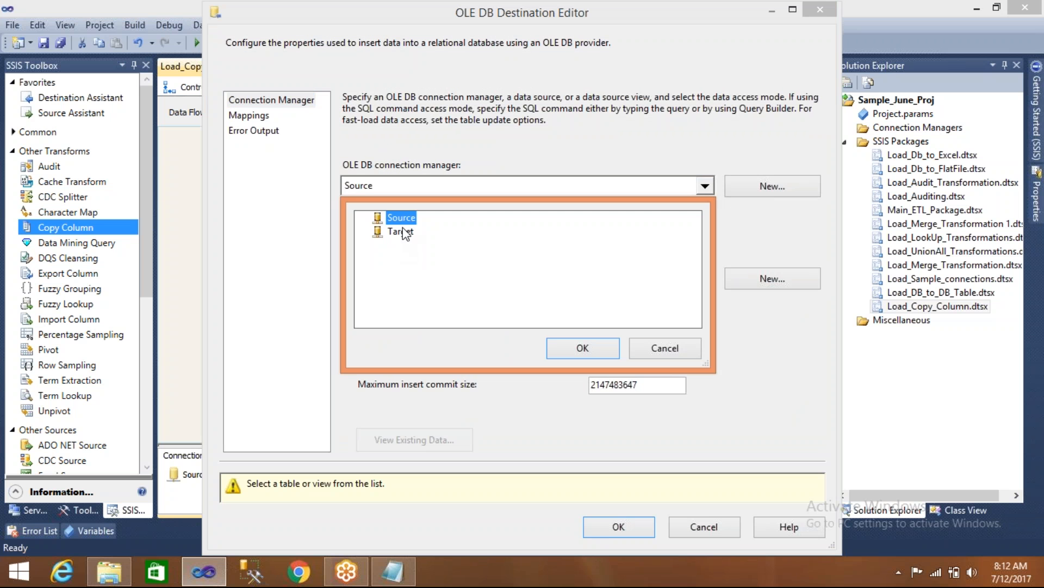
{"action": "left_click", "coordinate": [401, 231]}
{"action": "left_click", "coordinate": [567, 347]}
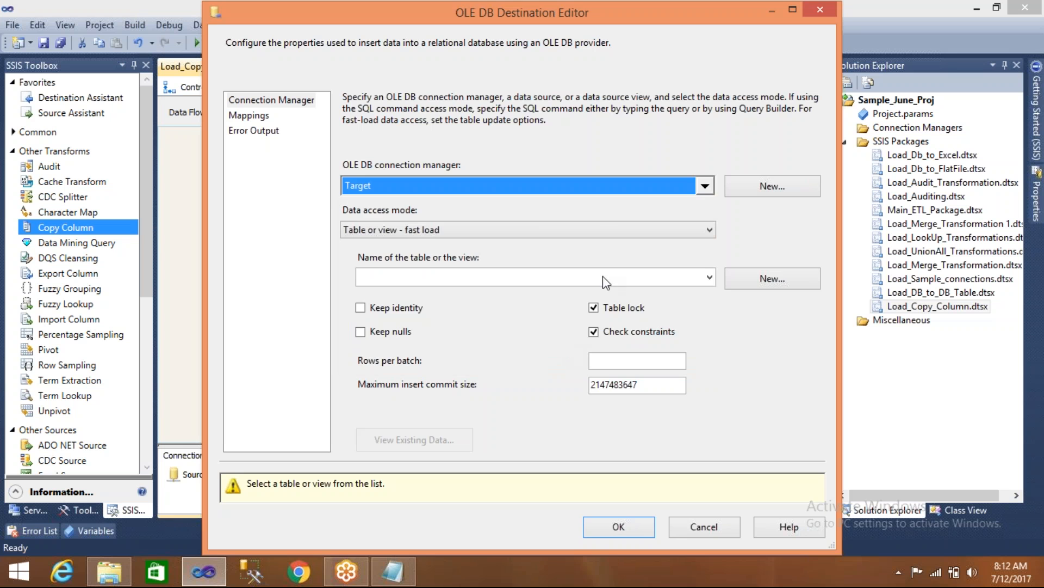
- Create a new destination table named [Product_CC_12July] with the proposed columns and accept the automatic column mappings
{"action": "left_click", "coordinate": [751, 277]}
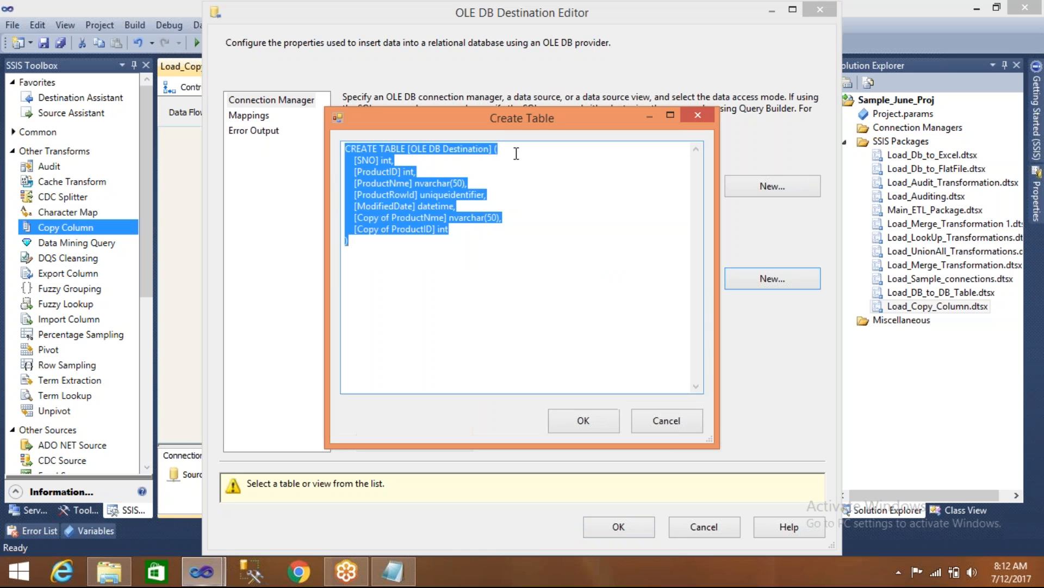
{"action": "left_click", "coordinate": [494, 149]}
{"action": "key", "text": "Return"}
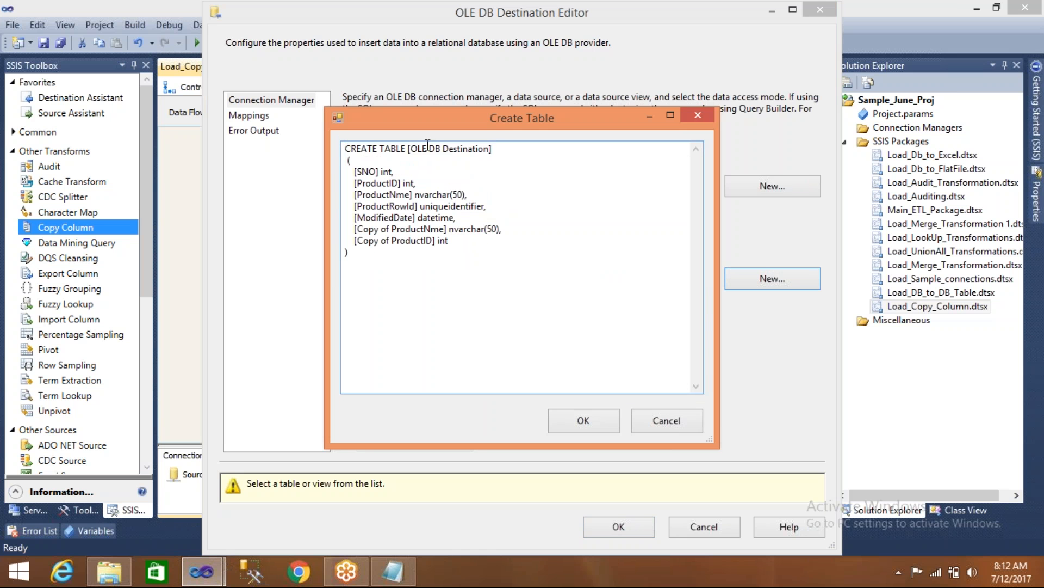
{"action": "left_click_drag", "start_coordinate": [411, 148], "coordinate": [490, 148]}
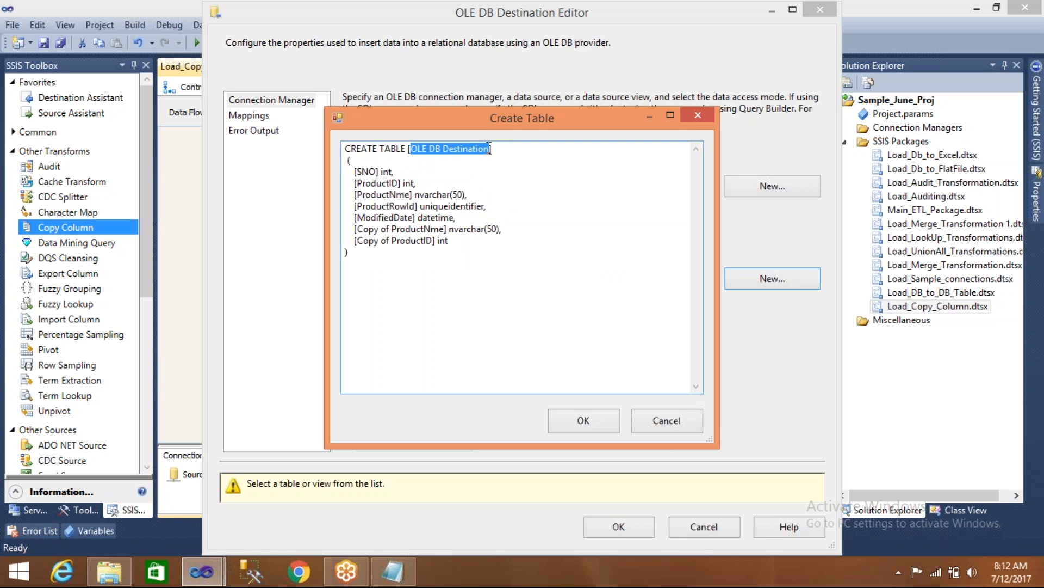
{"action": "type", "text": "Product"}
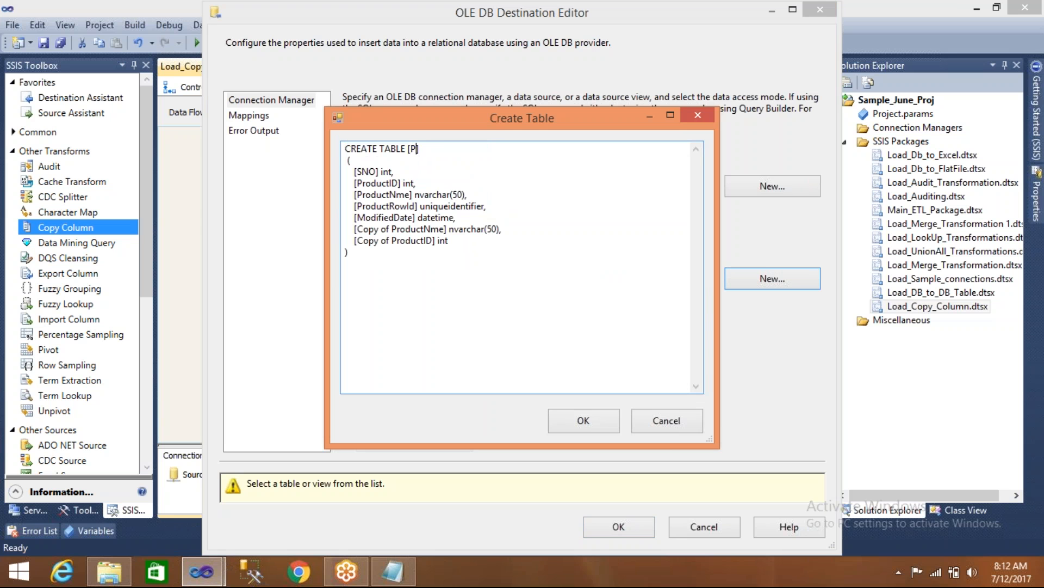
{"action": "type", "text": "_CC_12July"}
{"action": "left_click", "coordinate": [573, 422]}
{"action": "left_click", "coordinate": [259, 116]}
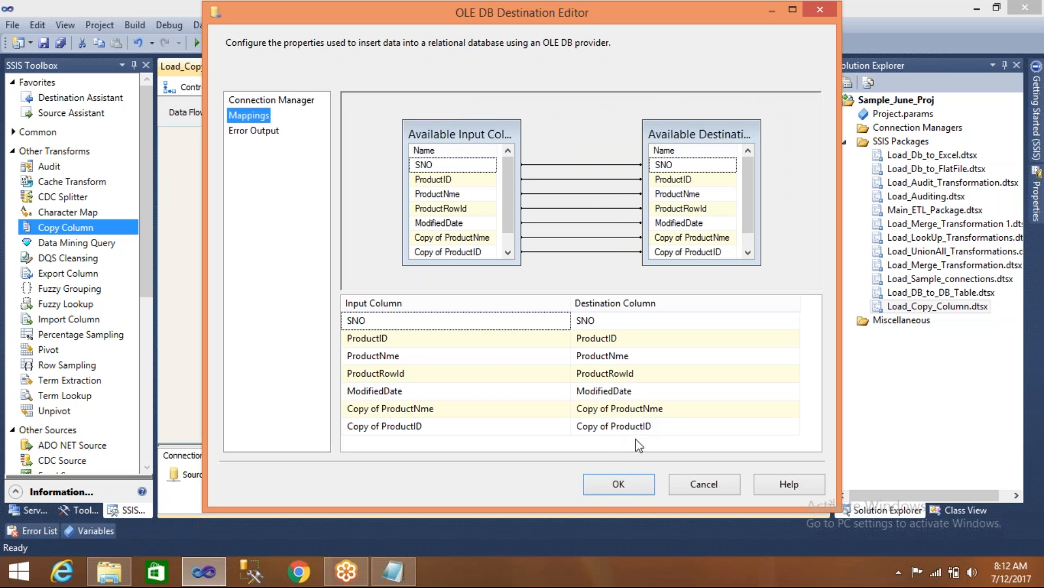
{"action": "left_click", "coordinate": [618, 482]}
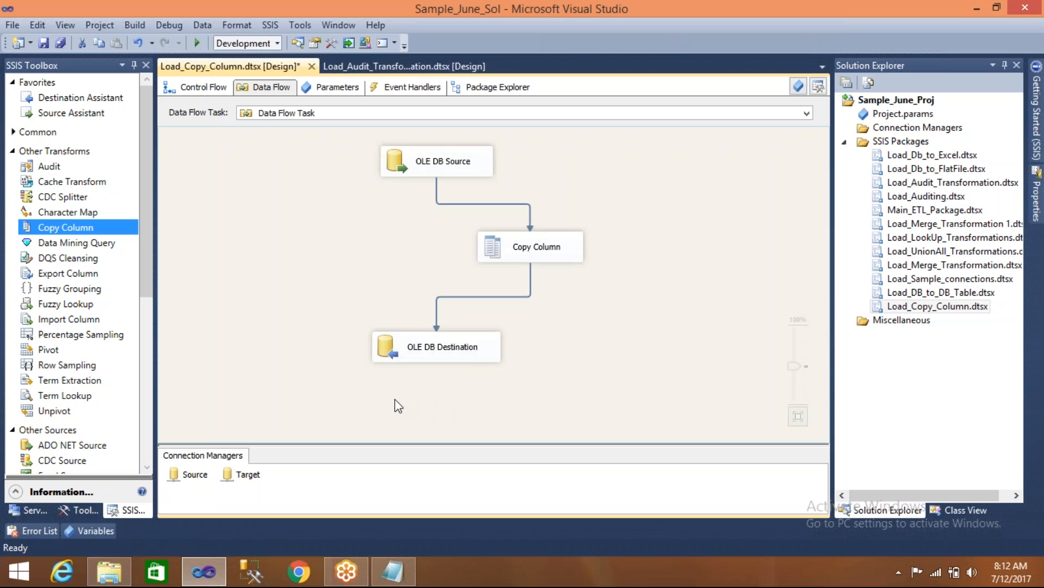
- Run the Load_Copy_Column package and stop debugging once its execution finishes
{"action": "left_click", "coordinate": [197, 43]}
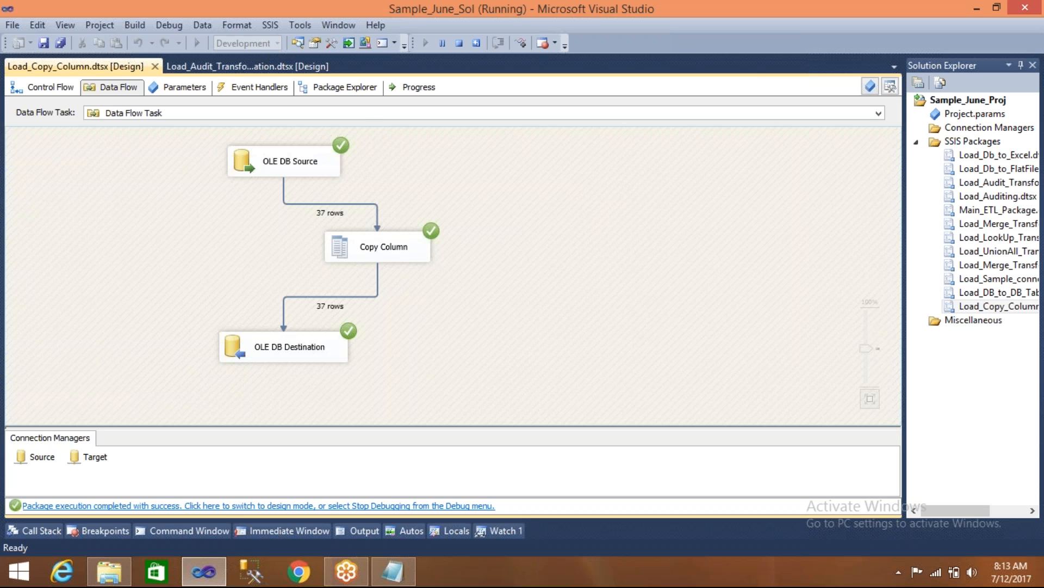
{"action": "left_click", "coordinate": [456, 47]}
- Review the selected input columns and output aliases of the Copy Column transformation
{"action": "double_click", "coordinate": [498, 246]}
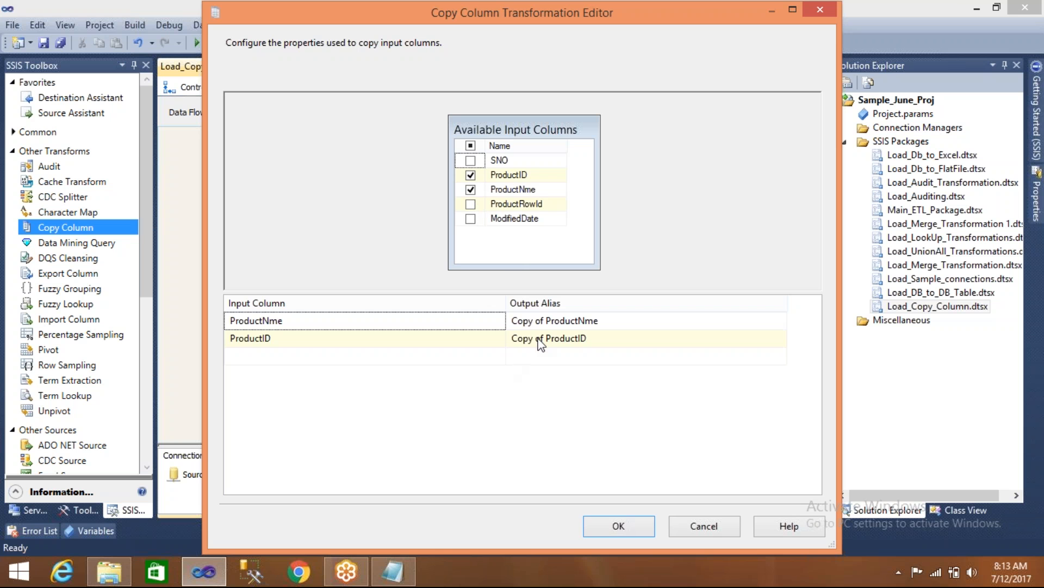
{"action": "mouse_move", "coordinate": [540, 344]}
{"action": "left_click", "coordinate": [620, 528]}
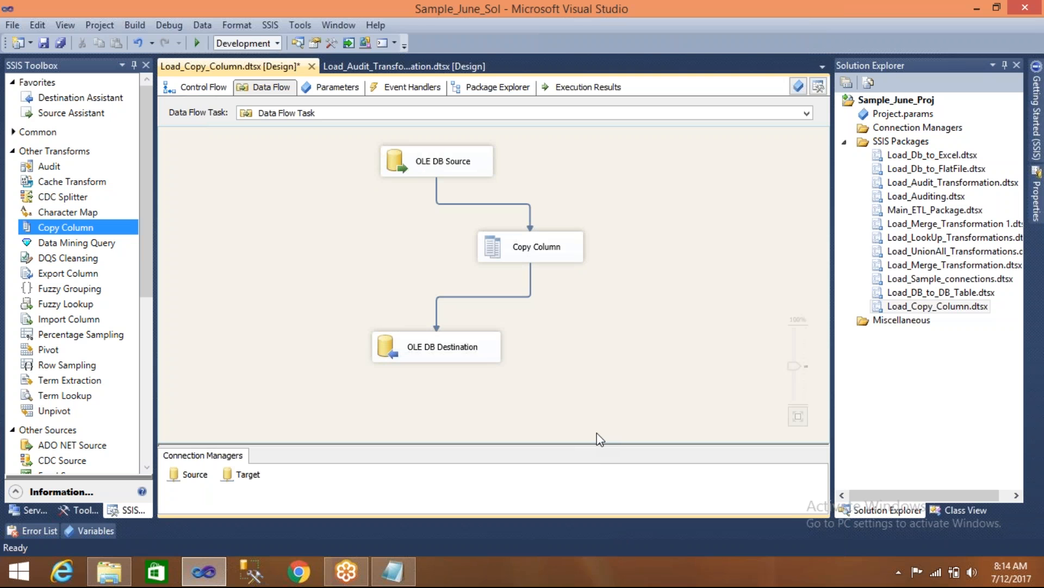
- Switch to Notepad and write the two lines "Diff Between Union All / Merge" and "Diff between Derived /Copy Columns"
{"action": "left_click", "coordinate": [390, 577]}
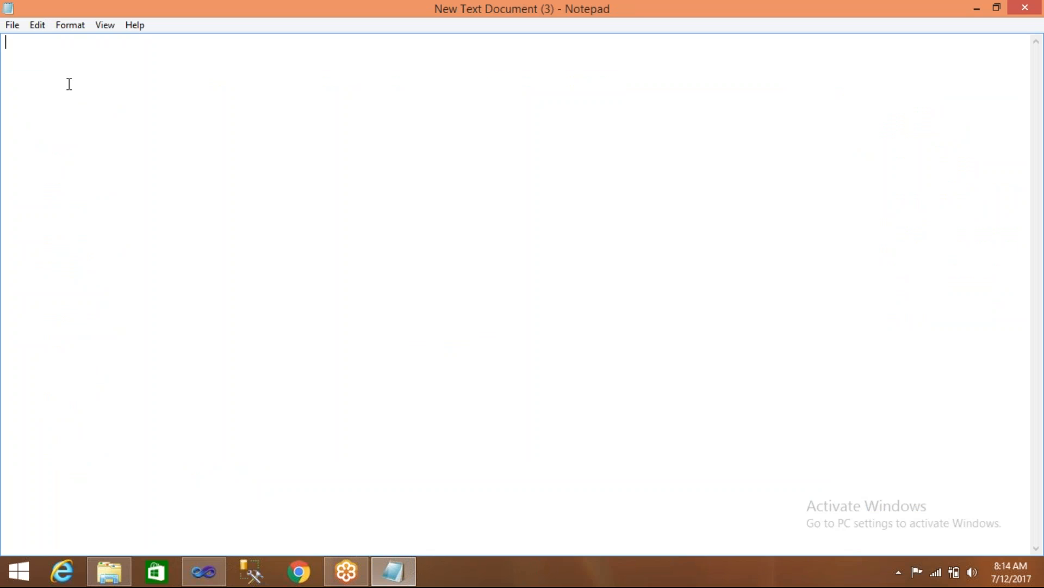
{"action": "type", "text": "Diff"}
{"action": "type", "text": " B.w"}
{"action": "key", "text": "BackSpace"}
{"action": "key", "text": "BackSpace"}
{"action": "type", "text": "etween Union All "}
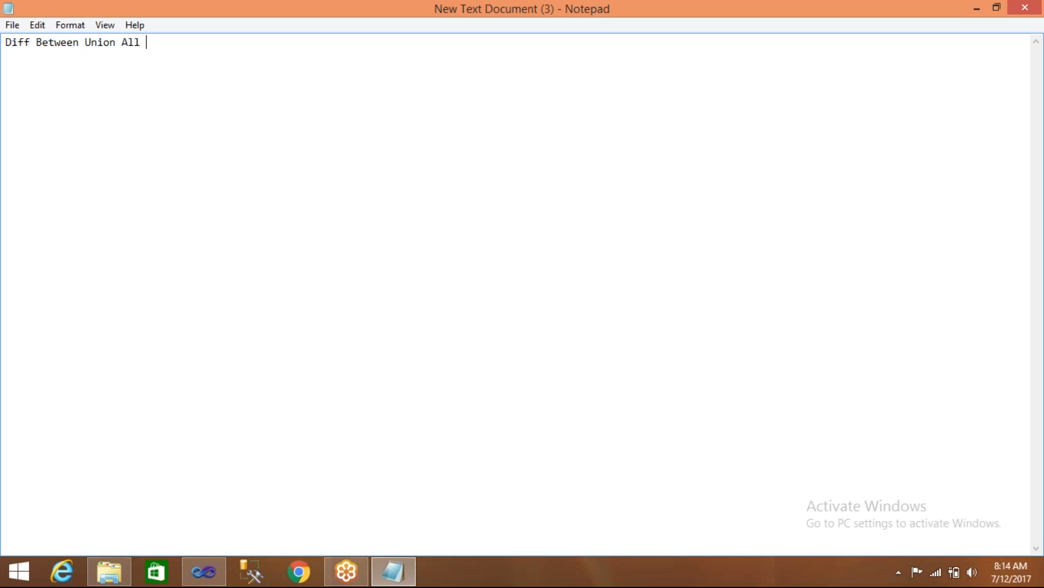
{"action": "type", "text": "/ Merge"}
{"action": "key", "text": "Return"}
{"action": "type", "text": "Diff betwee"}
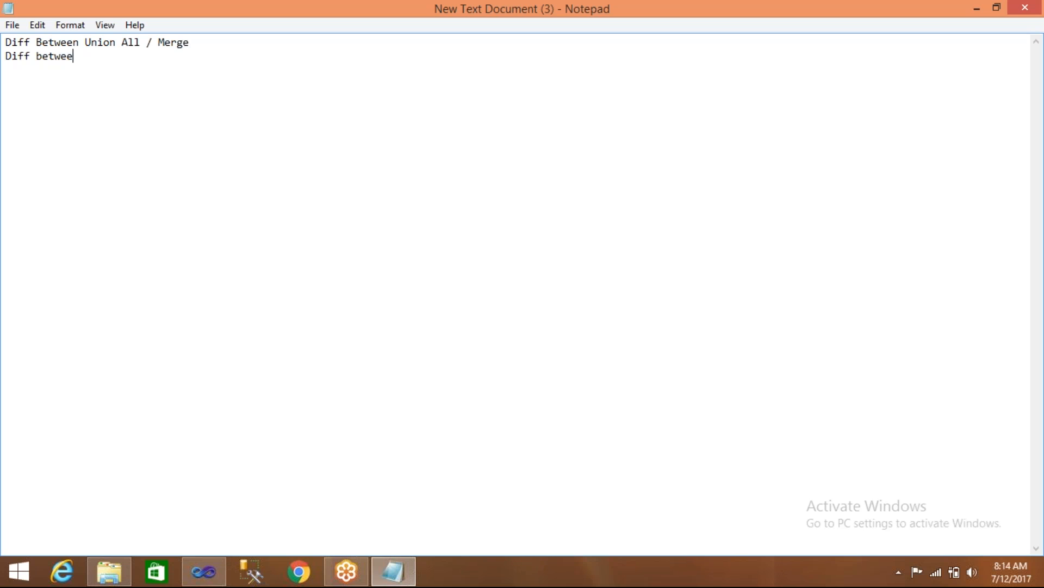
{"action": "type", "text": "n Derived /Copy Columns"}
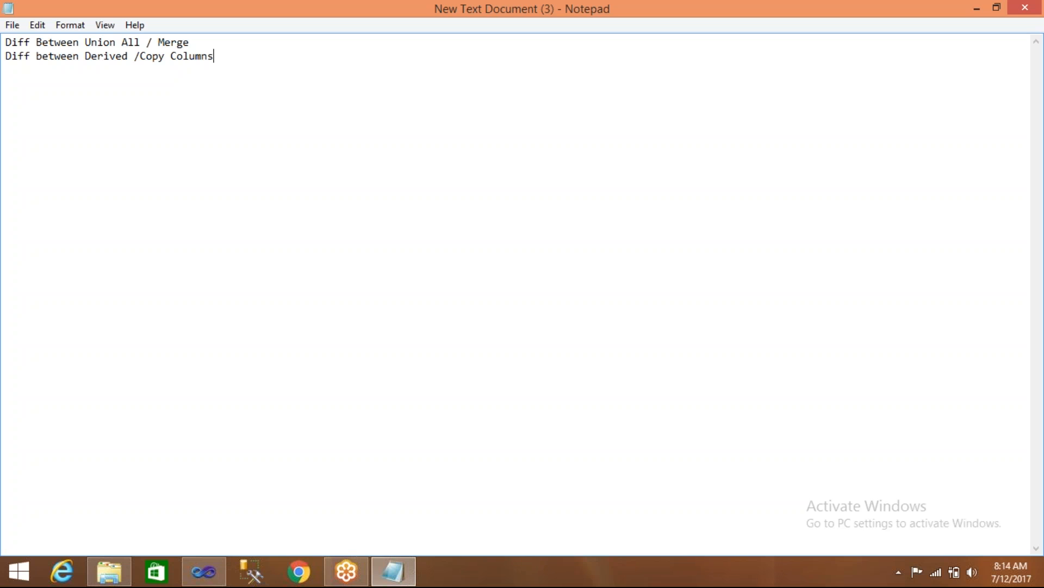
- Add a separator line of dashes to the Notepad notes and start a new line after it
{"action": "key", "text": "Return"}
{"action": "left_click", "coordinate": [139, 57]}
{"action": "key", "text": "Return"}
{"action": "key", "text": "Return"}
{"action": "key", "text": "BackSpace"}
{"action": "type", "text": "------------------------------"}
{"action": "key", "text": "Return"}
- Return to Visual Studio and move the OLE DB Destination slightly further left in the data flow
{"action": "key", "text": "alt+Tab"}
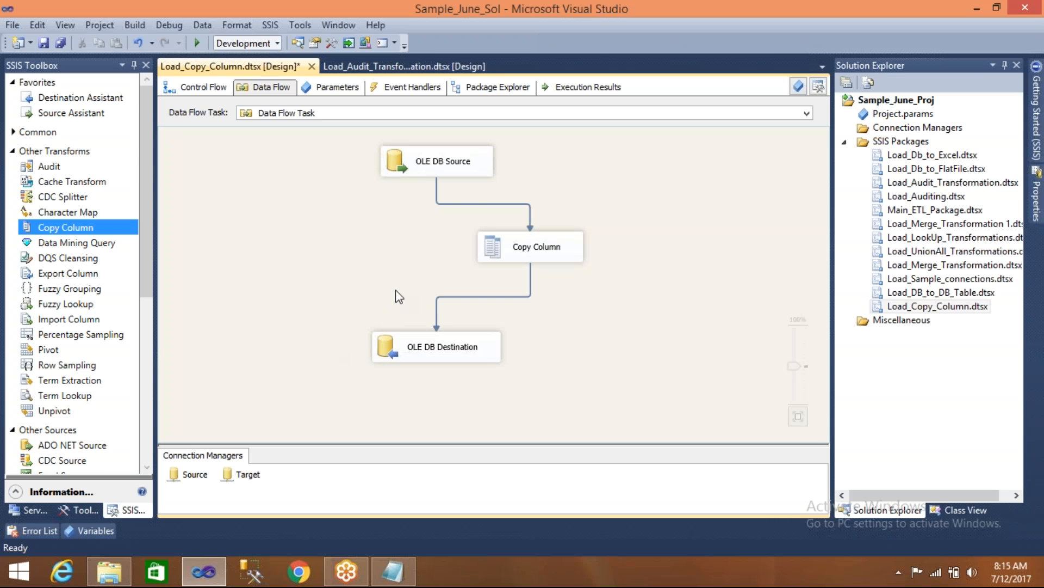
{"action": "left_click_drag", "start_coordinate": [397, 353], "coordinate": [345, 354]}
{"action": "left_click", "coordinate": [279, 301]}
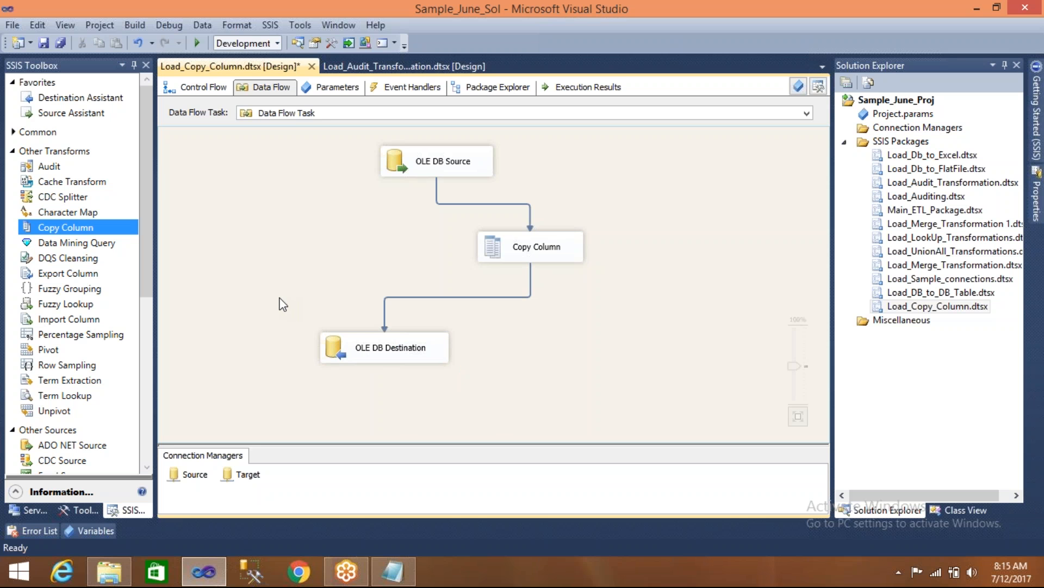
- Connect SQL Server Management Studio to LENOVO\TRAININGINSTANCE and expand the Training database's tables, declining the creation of diagram support objects
{"action": "left_click", "coordinate": [251, 572]}
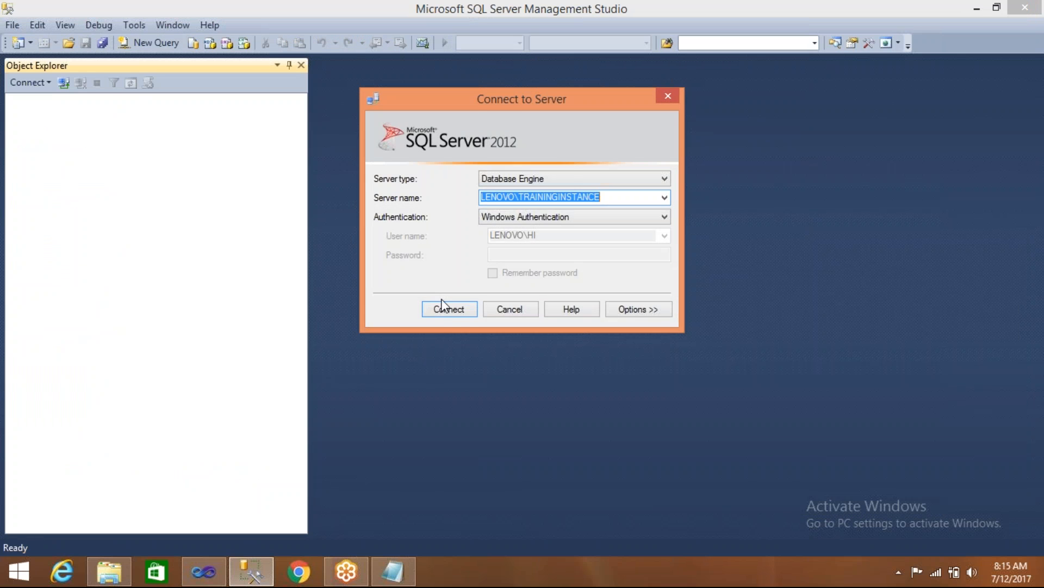
{"action": "left_click", "coordinate": [446, 309]}
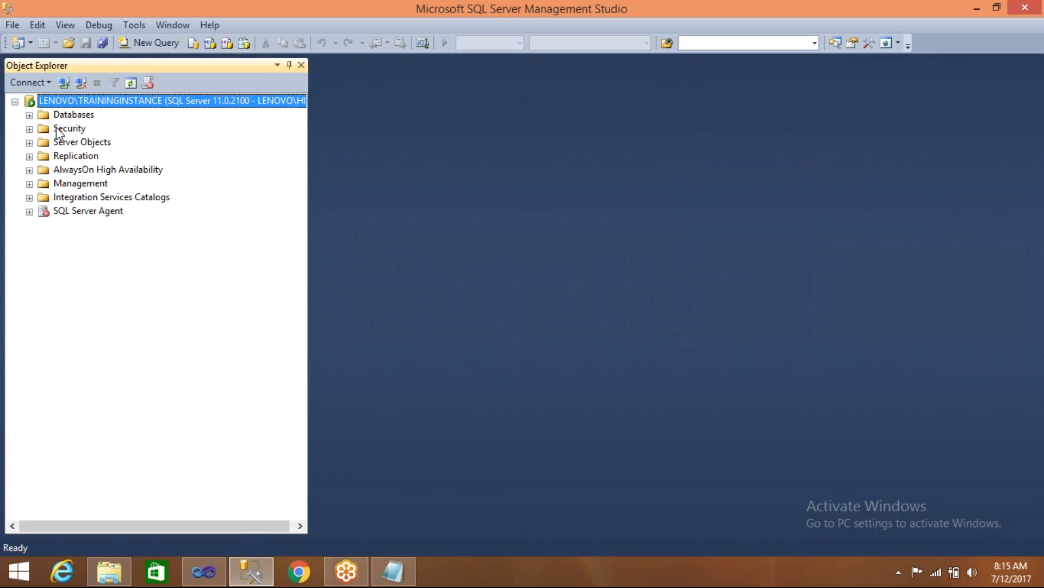
{"action": "left_click", "coordinate": [29, 115]}
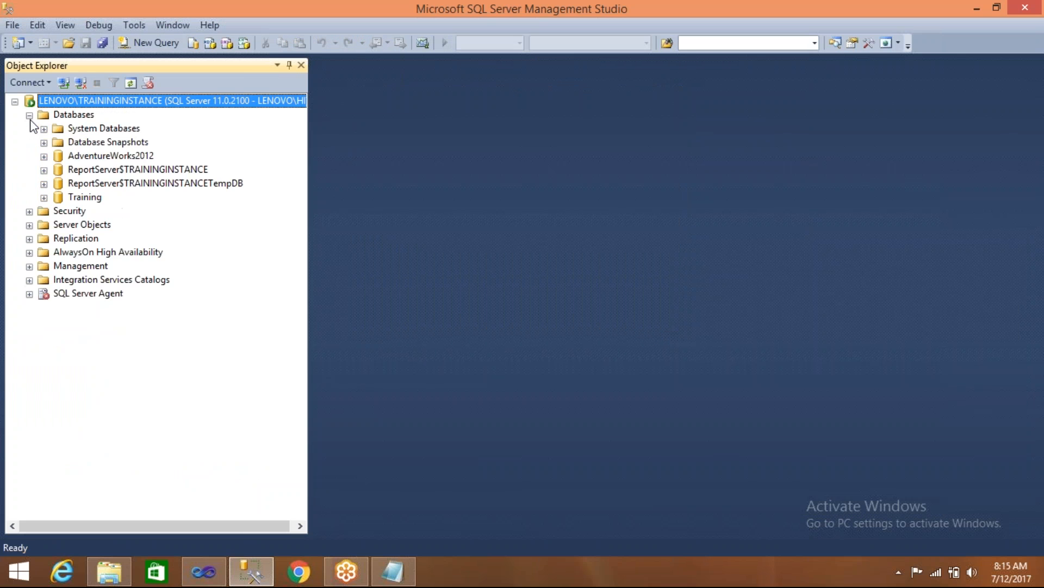
{"action": "left_click", "coordinate": [74, 197]}
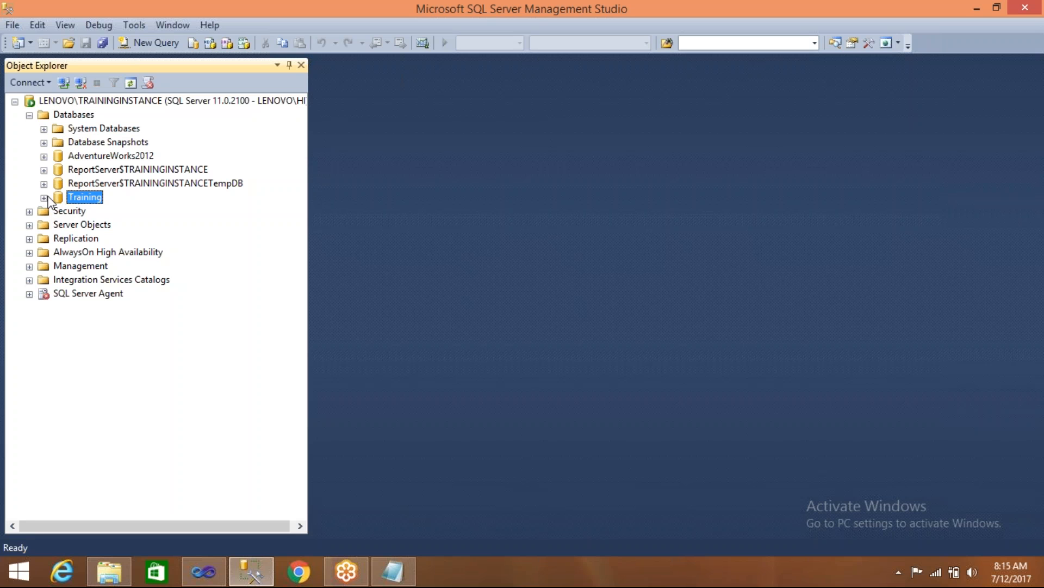
{"action": "left_click", "coordinate": [44, 198]}
{"action": "left_click", "coordinate": [58, 212]}
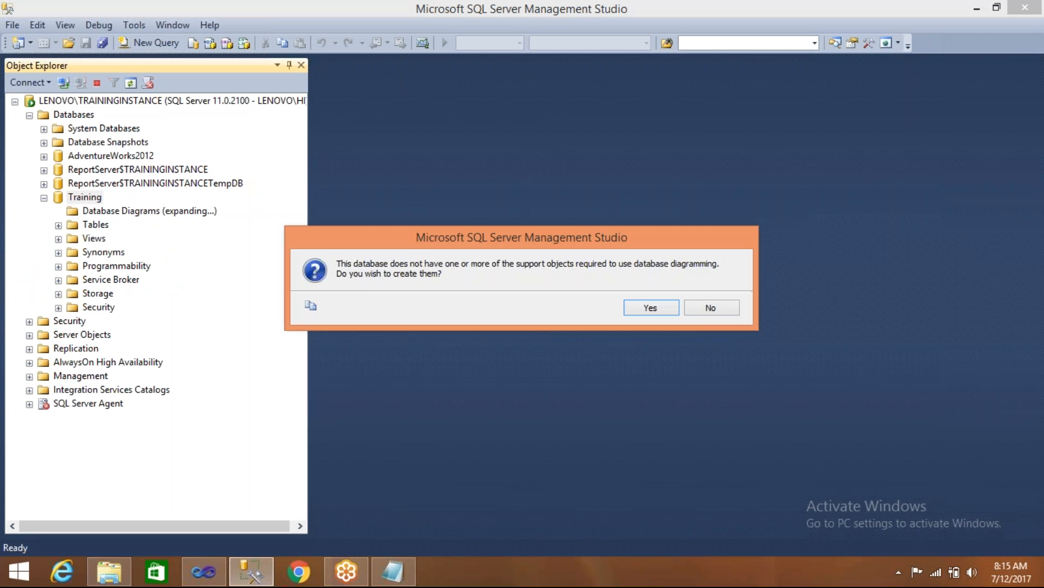
{"action": "left_click", "coordinate": [710, 308]}
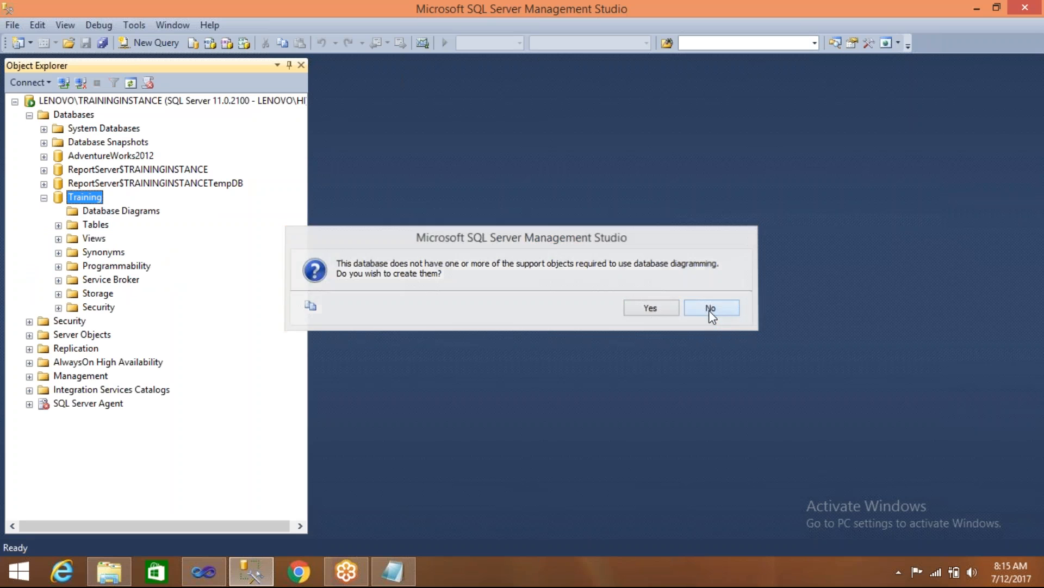
{"action": "left_click", "coordinate": [58, 225]}
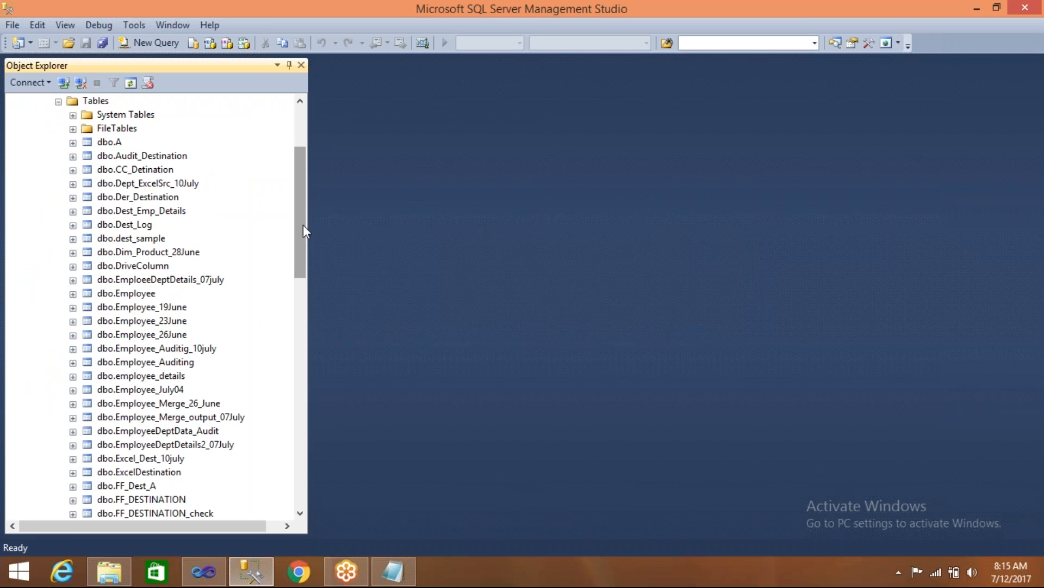
- Open a new query, insert the table [dbo].[Product_CC_12July] and try to select all its rows
{"action": "left_click", "coordinate": [146, 38]}
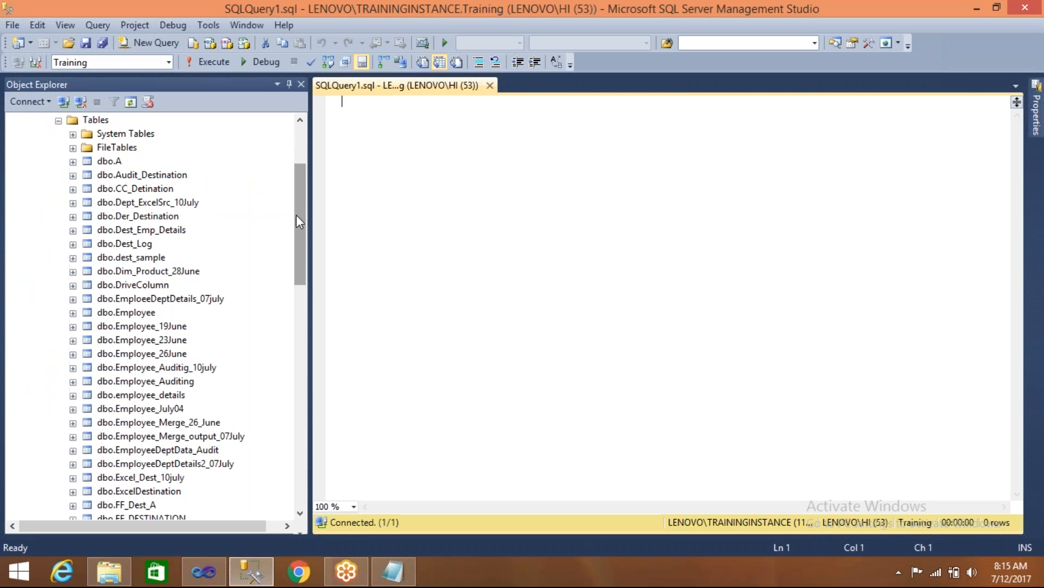
{"action": "left_click_drag", "start_coordinate": [298, 216], "coordinate": [280, 332]}
{"action": "left_click_drag", "start_coordinate": [163, 298], "coordinate": [416, 301]}
{"action": "left_click", "coordinate": [343, 102]}
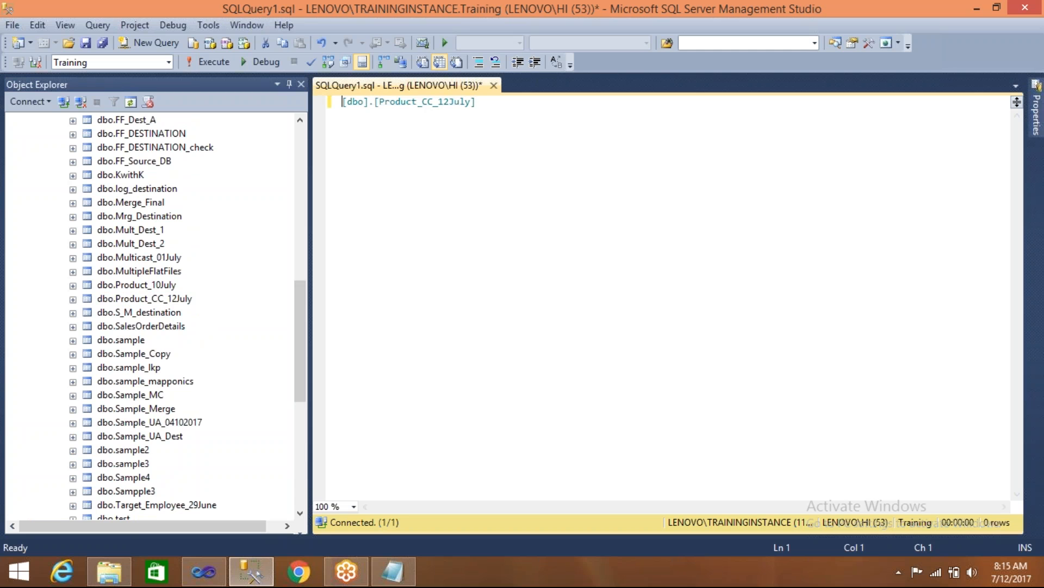
{"action": "type", "text": "elect "}
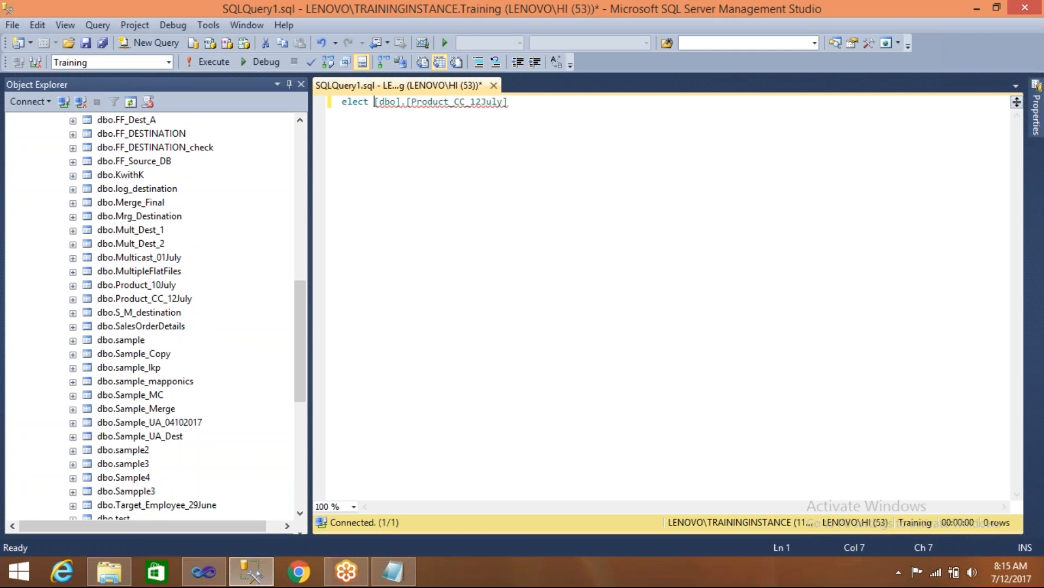
{"action": "type", "text": "* from"}
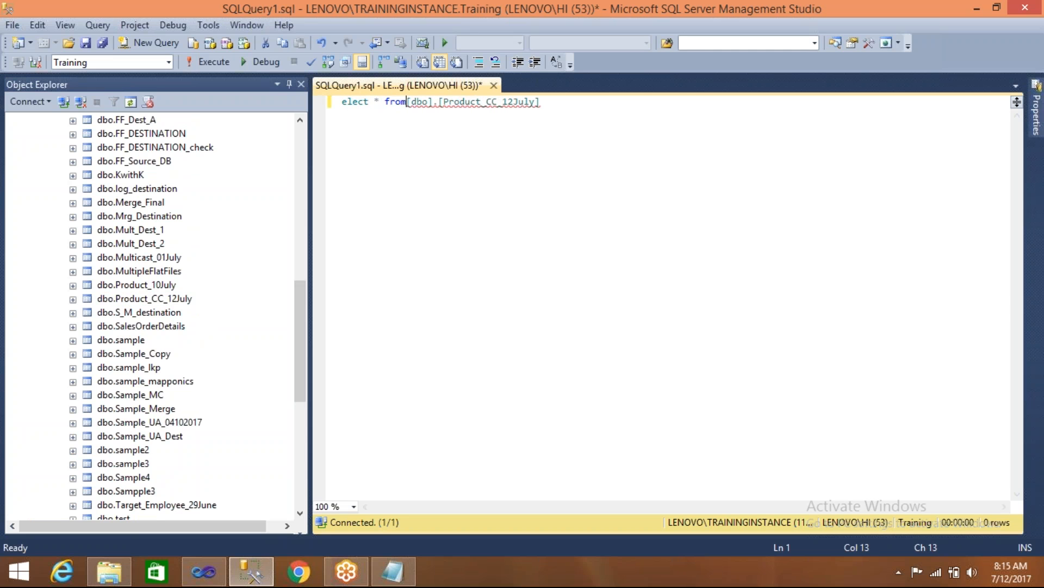
{"action": "key", "text": "F5"}
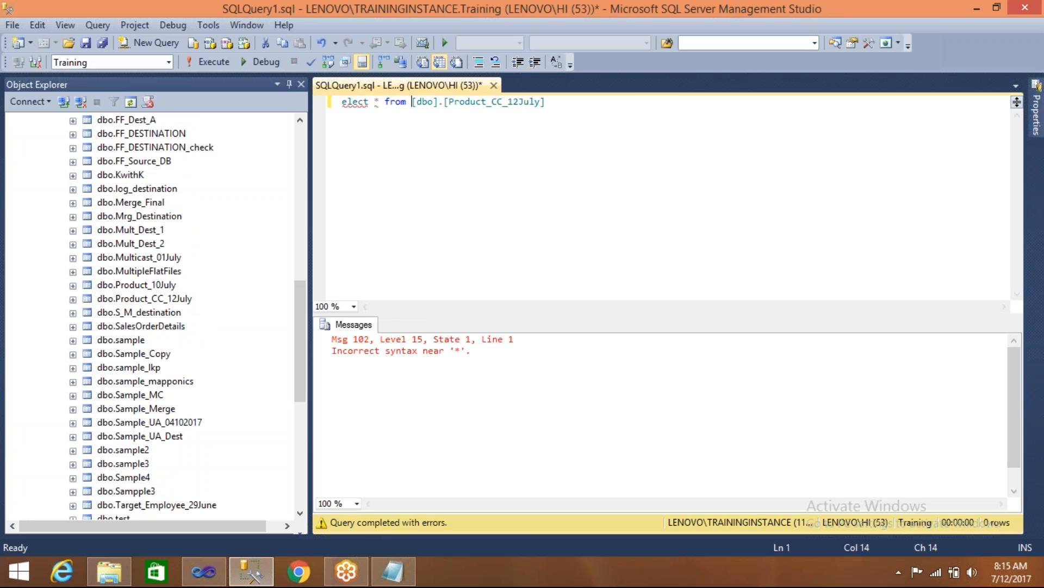
- Correct the first keyword to "select" and run "select * from [dbo].[Product_CC_12July]"
{"action": "left_click", "coordinate": [343, 104]}
{"action": "type", "text": "s"}
{"action": "key", "text": "Right"}
{"action": "key", "text": "Right"}
{"action": "key", "text": "Right"}
{"action": "key", "text": "Right"}
{"action": "key", "text": "Right"}
{"action": "key", "text": "F5"}
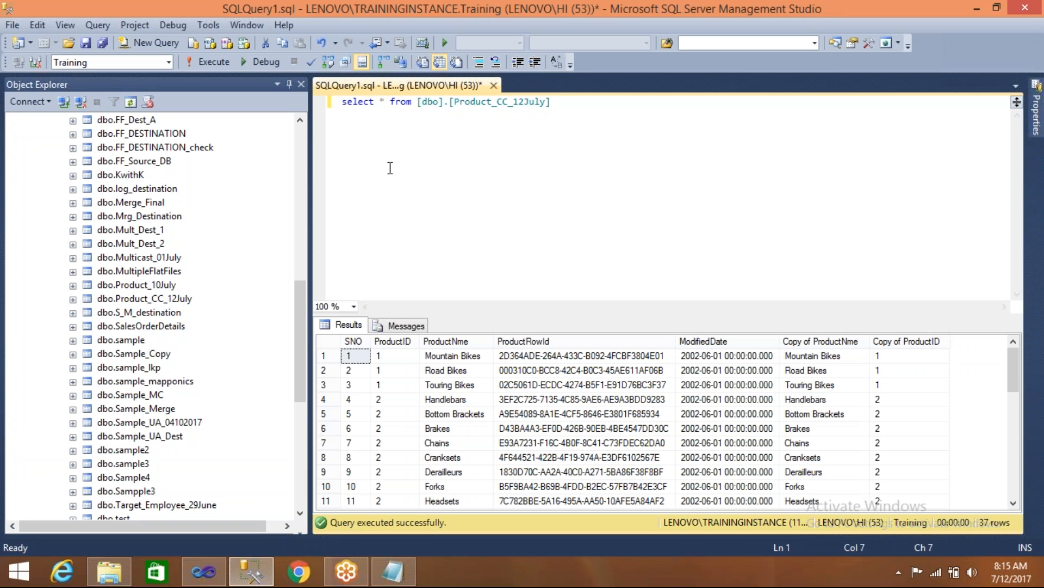
- Enlarge the query results area and examine the first values in the ProductNme column
{"action": "left_click_drag", "start_coordinate": [343, 315], "coordinate": [157, 199]}
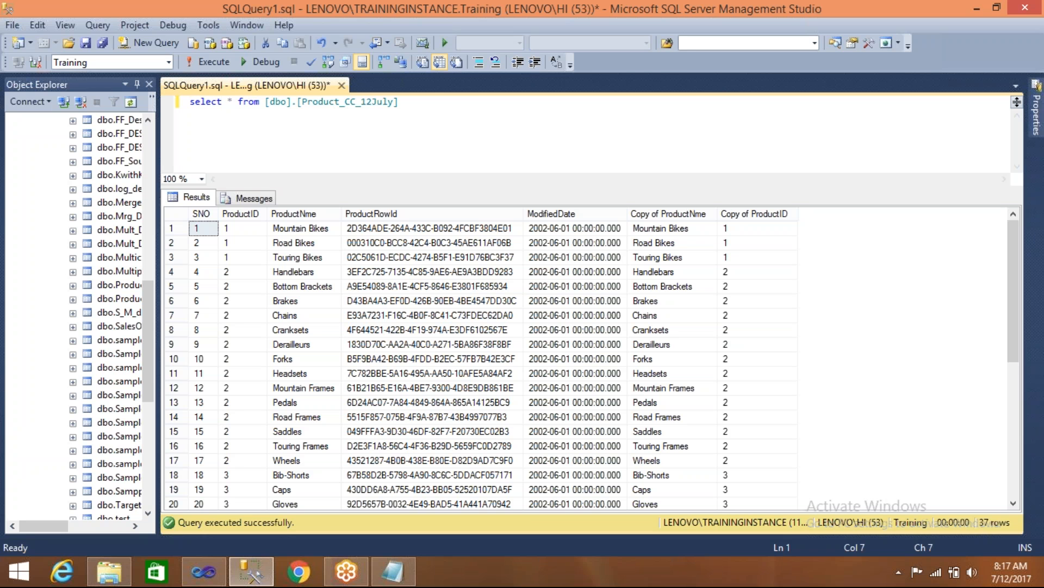
{"action": "left_click", "coordinate": [203, 228]}
{"action": "left_click", "coordinate": [297, 245]}
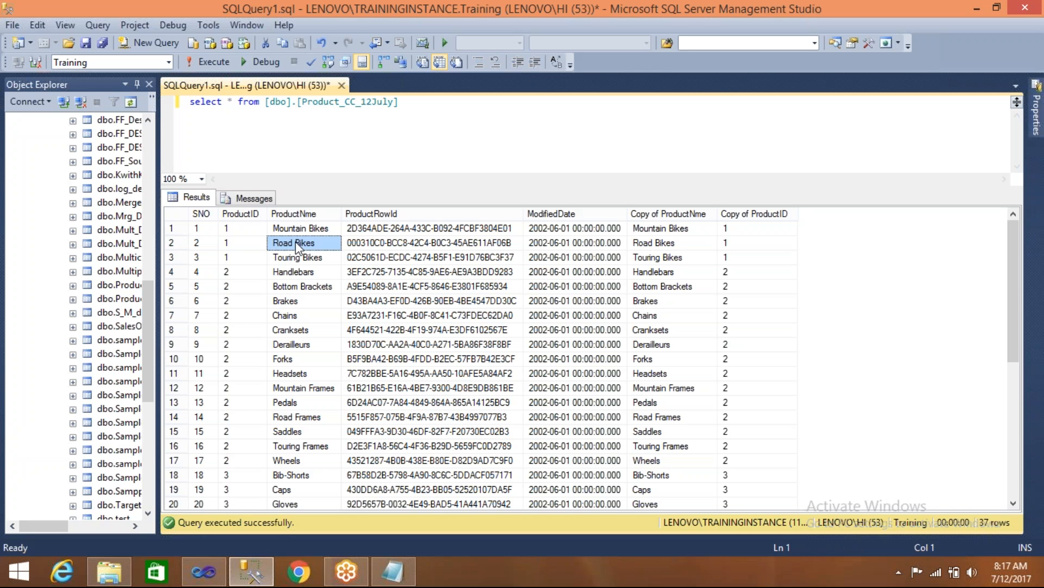
{"action": "left_click", "coordinate": [299, 231]}
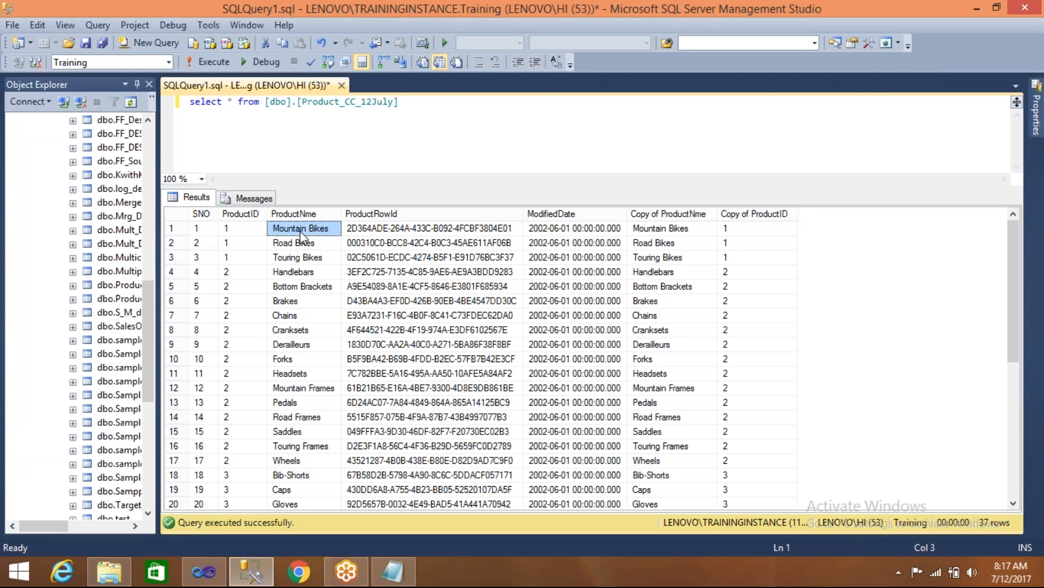
{"action": "key", "text": "shift+Down"}
{"action": "key", "text": "shift+Down"}
{"action": "key", "text": "shift+Down"}
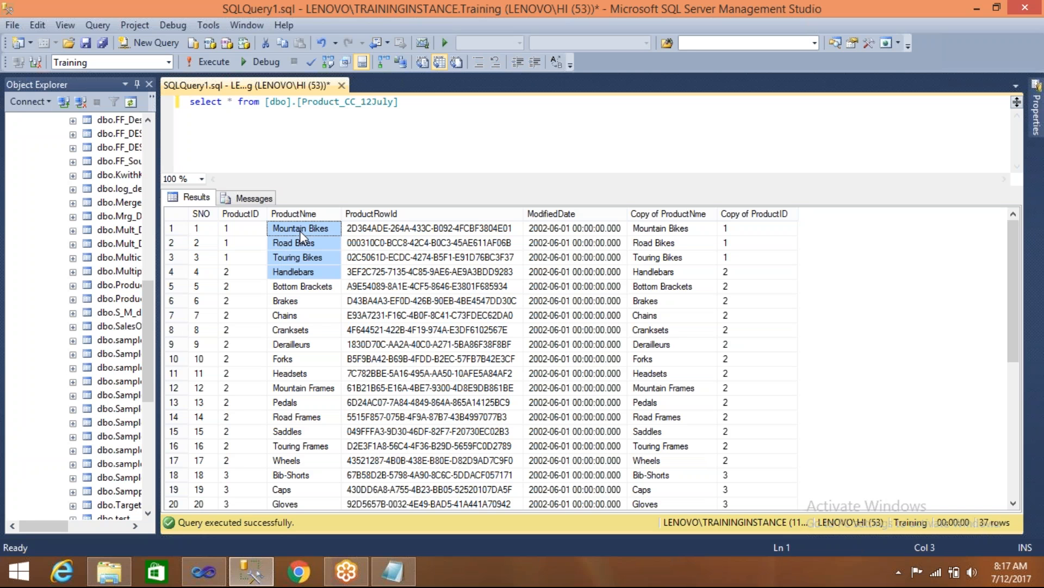
{"action": "left_click", "coordinate": [299, 231]}
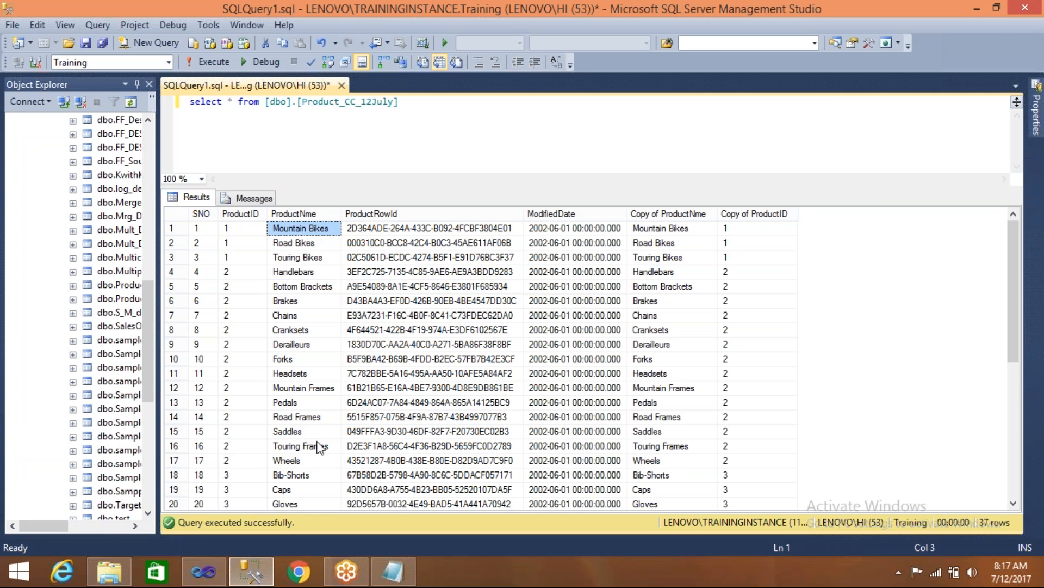
- Switch to Visual Studio, move the OLE DB Destination further down-left and add a Character Map transformation to the data flow
{"action": "left_click", "coordinate": [207, 579]}
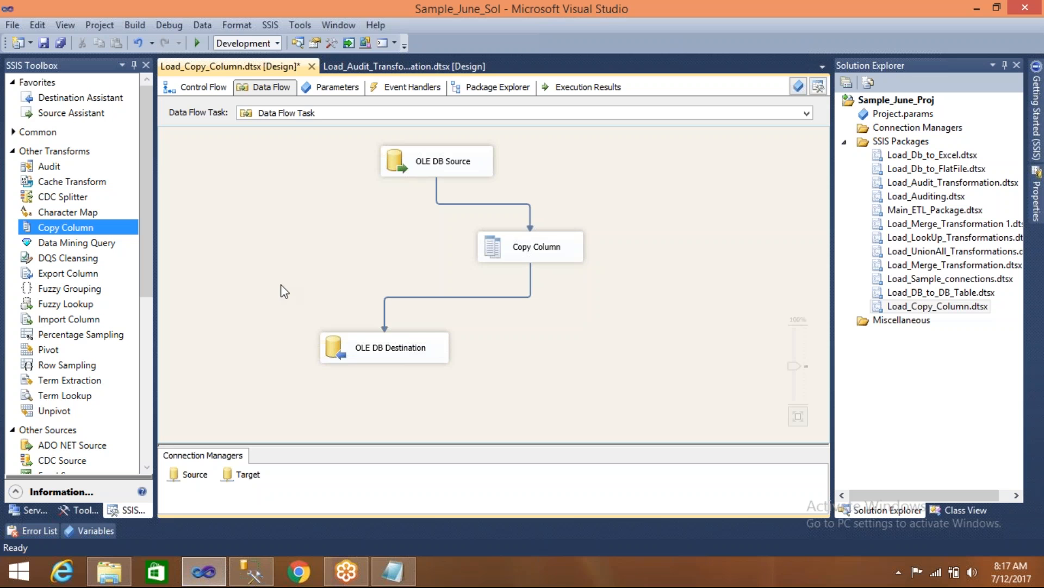
{"action": "left_click_drag", "start_coordinate": [341, 364], "coordinate": [306, 385]}
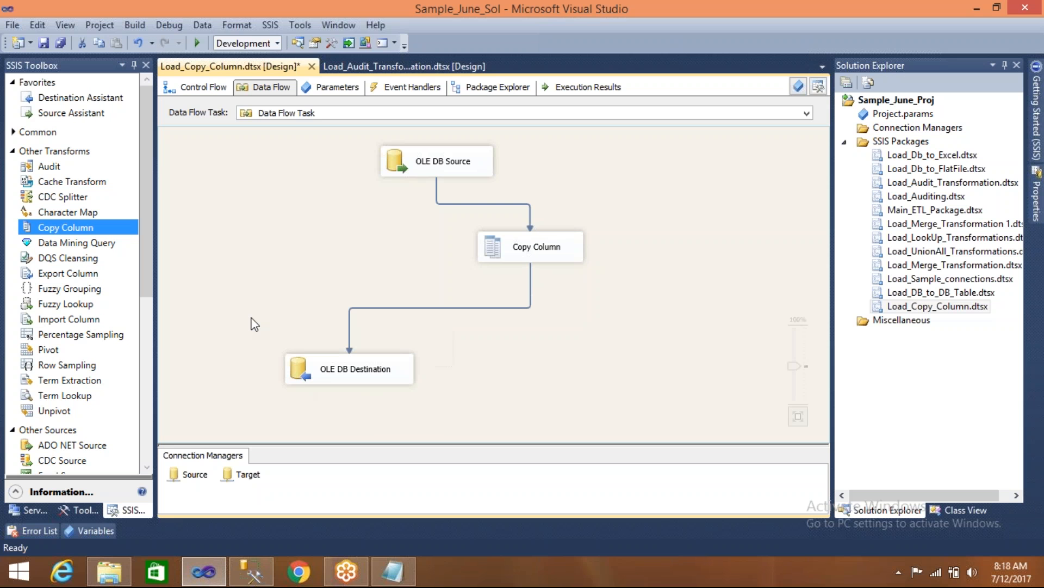
{"action": "left_click_drag", "start_coordinate": [70, 213], "coordinate": [338, 263]}
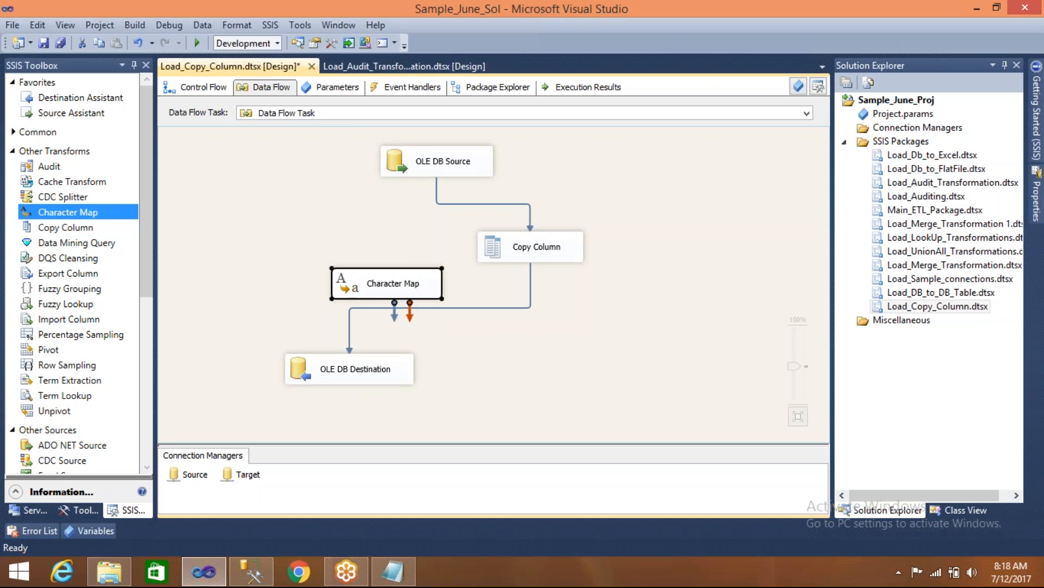
- Delete the path from Copy Column to OLE DB Destination, and connect Copy Column to the Character Map placed below it
{"action": "left_click", "coordinate": [484, 307]}
{"action": "key", "text": "Delete"}
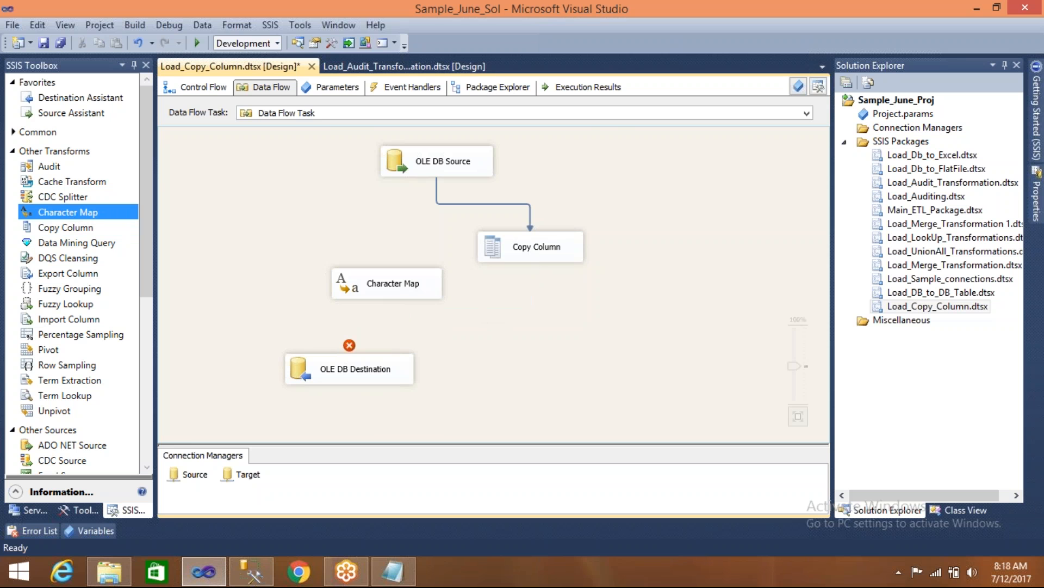
{"action": "left_click_drag", "start_coordinate": [426, 293], "coordinate": [631, 350]}
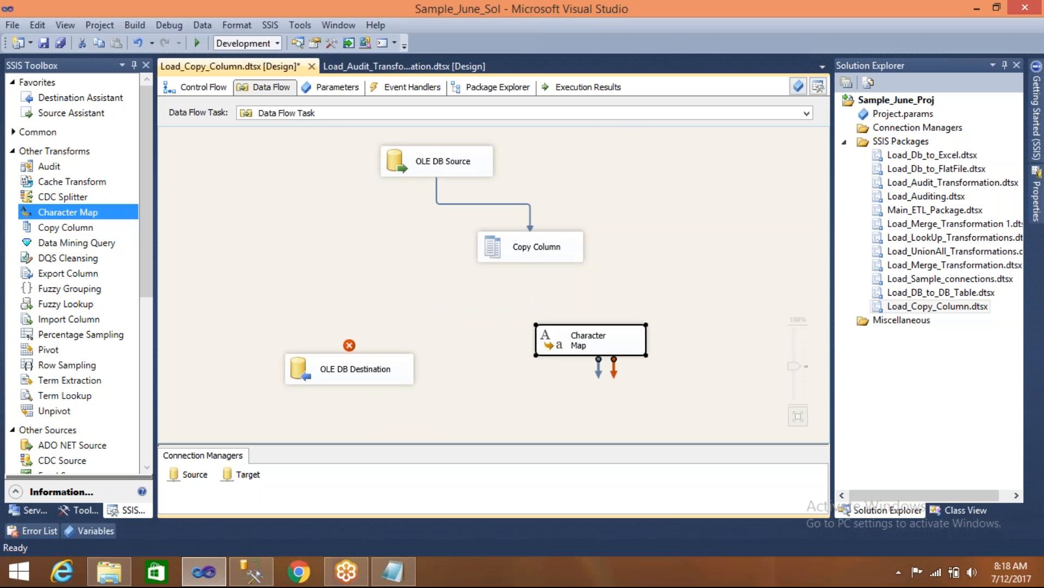
{"action": "left_click", "coordinate": [560, 258]}
{"action": "left_click_drag", "start_coordinate": [538, 274], "coordinate": [571, 346]}
- Configure the Character Map to apply the Uppercase operation to ProductNme as a new column, checking the product names in SQL Server Management Studio
{"action": "double_click", "coordinate": [561, 346]}
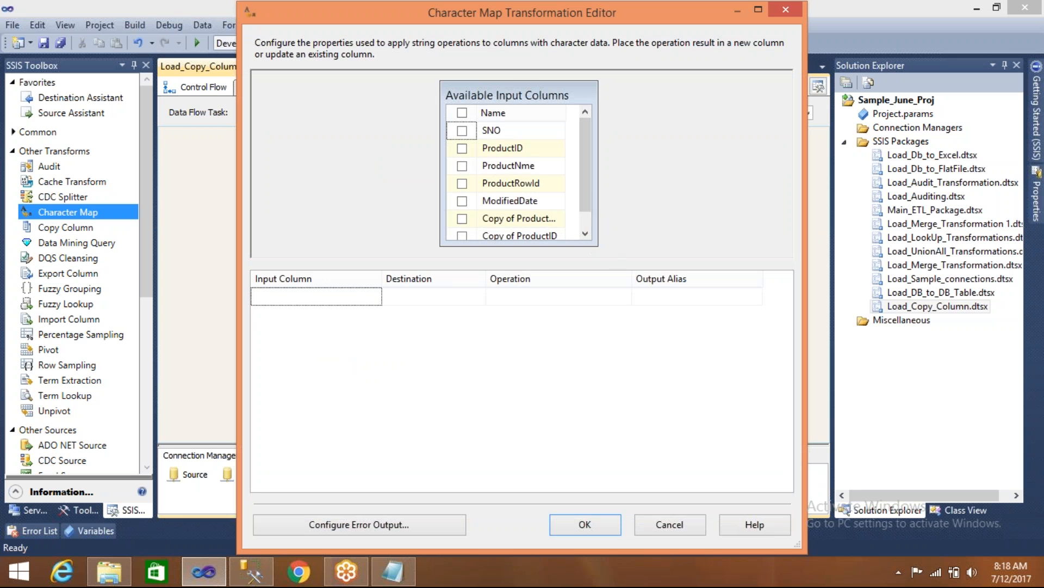
{"action": "left_click_drag", "start_coordinate": [597, 245], "coordinate": [577, 310]}
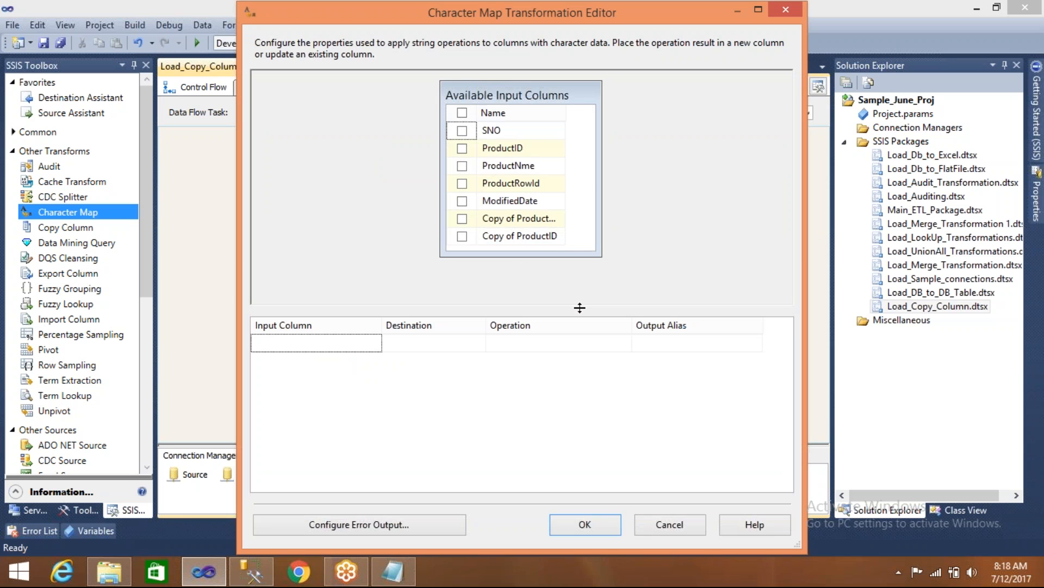
{"action": "left_click_drag", "start_coordinate": [601, 255], "coordinate": [605, 276]}
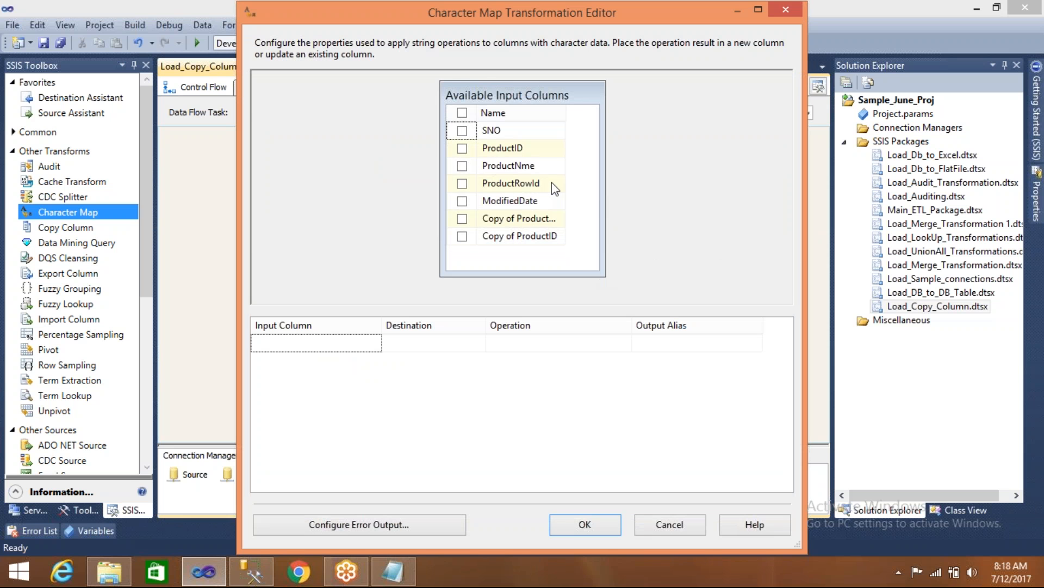
{"action": "left_click", "coordinate": [462, 166]}
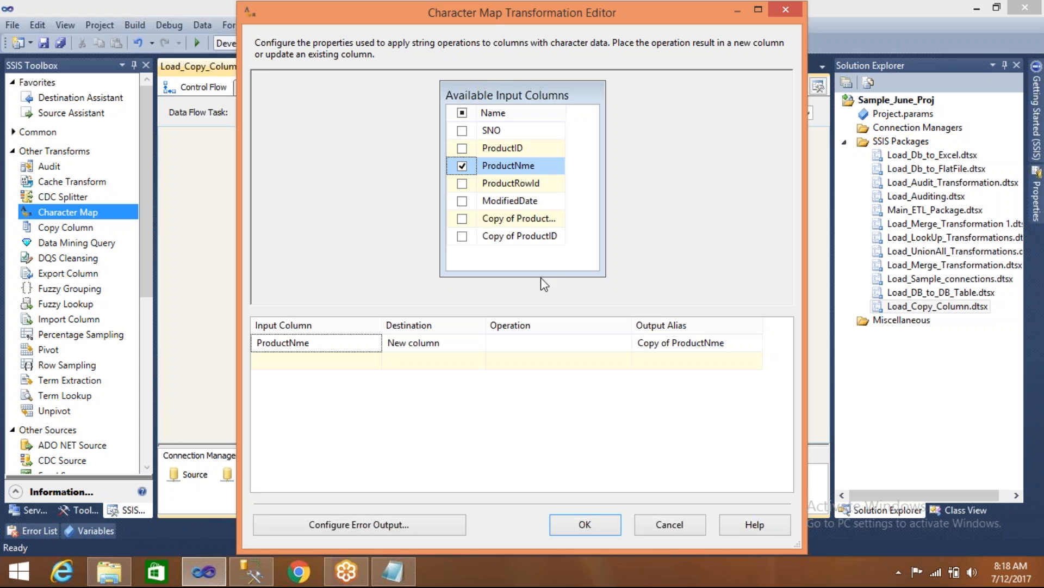
{"action": "left_click", "coordinate": [559, 343]}
{"action": "left_click", "coordinate": [623, 343]}
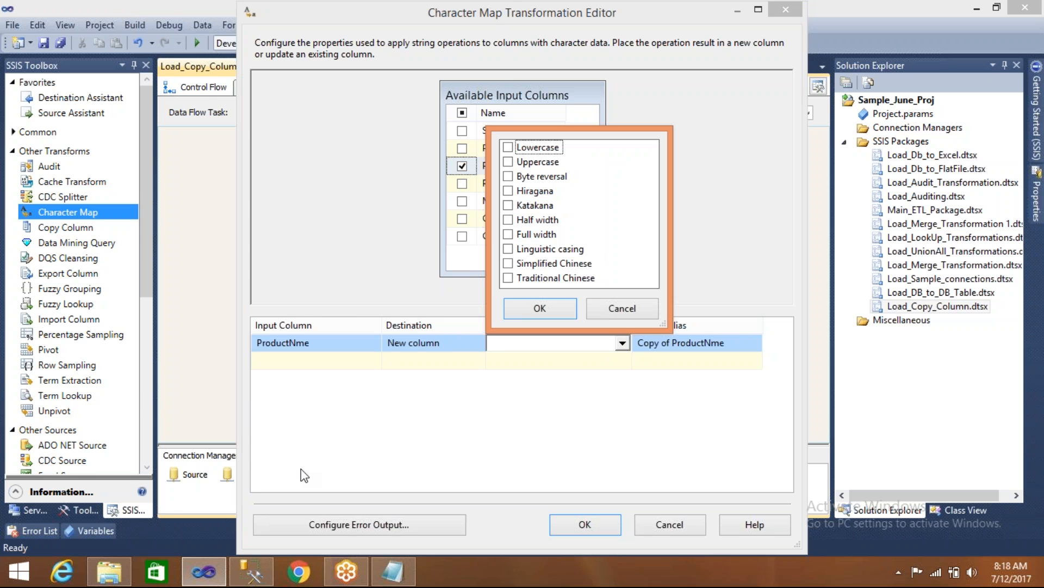
{"action": "left_click", "coordinate": [248, 577]}
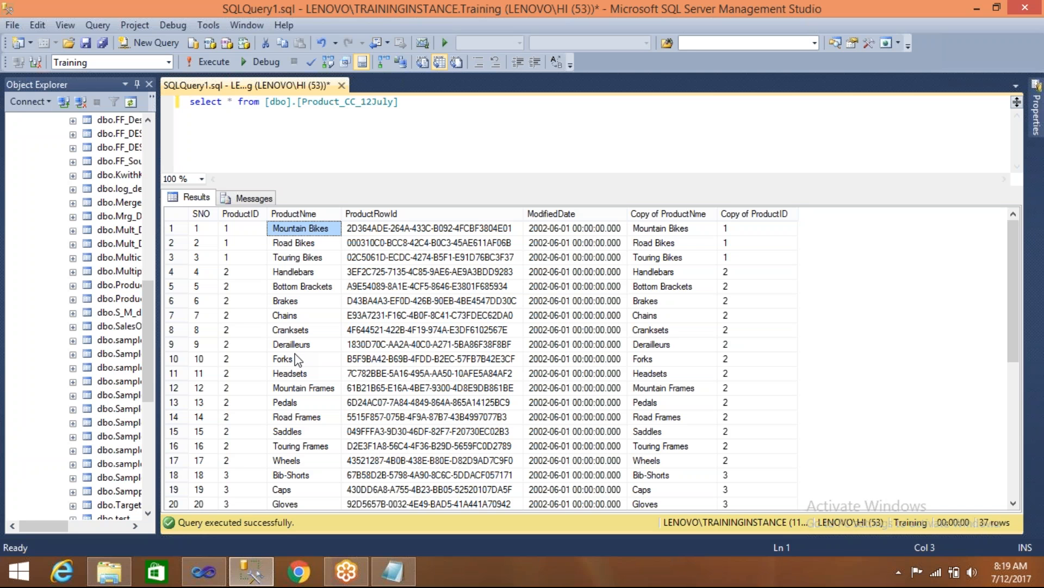
{"action": "left_click", "coordinate": [204, 571]}
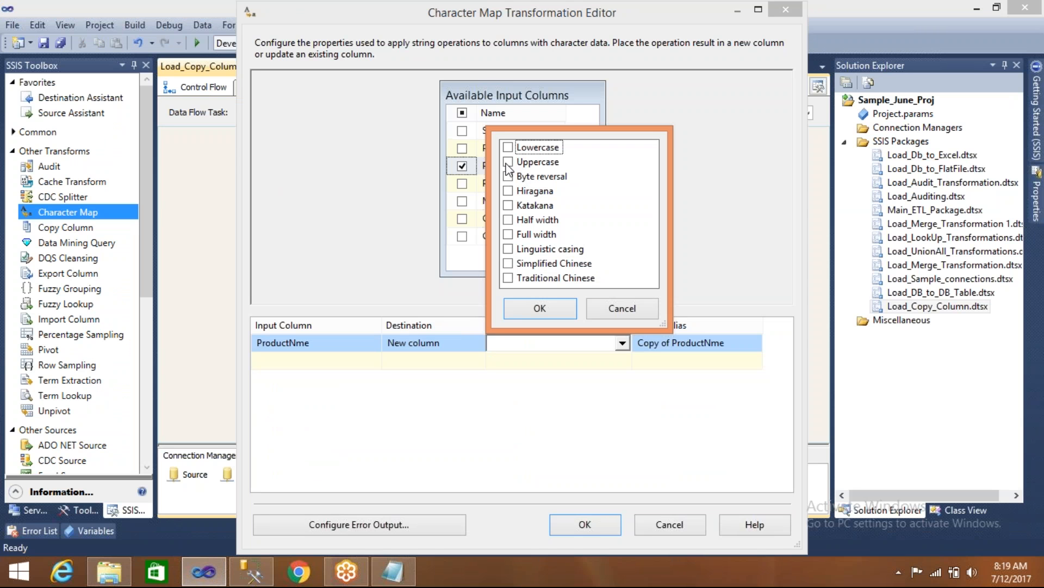
{"action": "left_click", "coordinate": [508, 162]}
{"action": "left_click", "coordinate": [531, 311]}
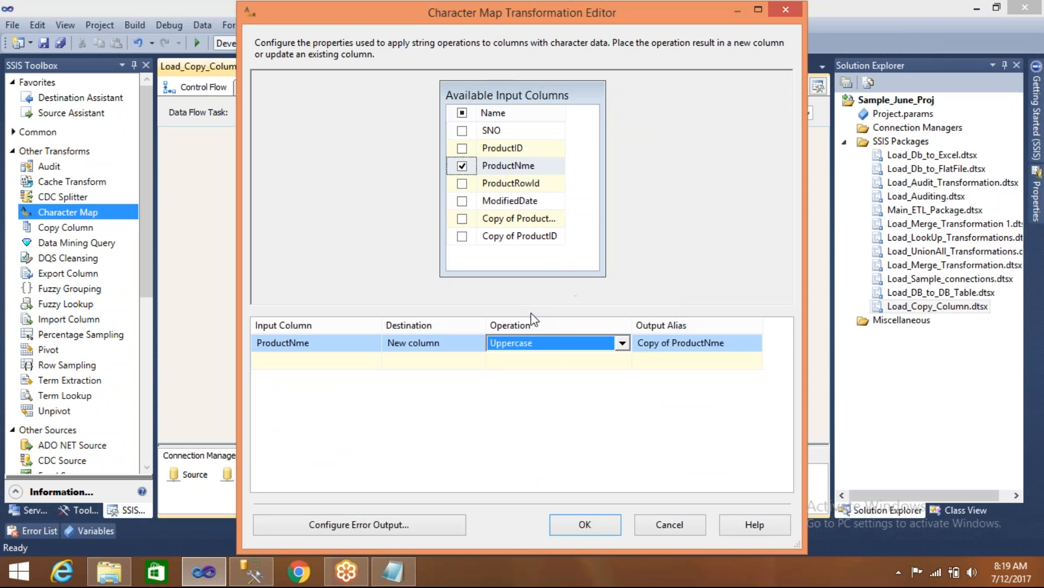
{"action": "left_click", "coordinate": [582, 528]}
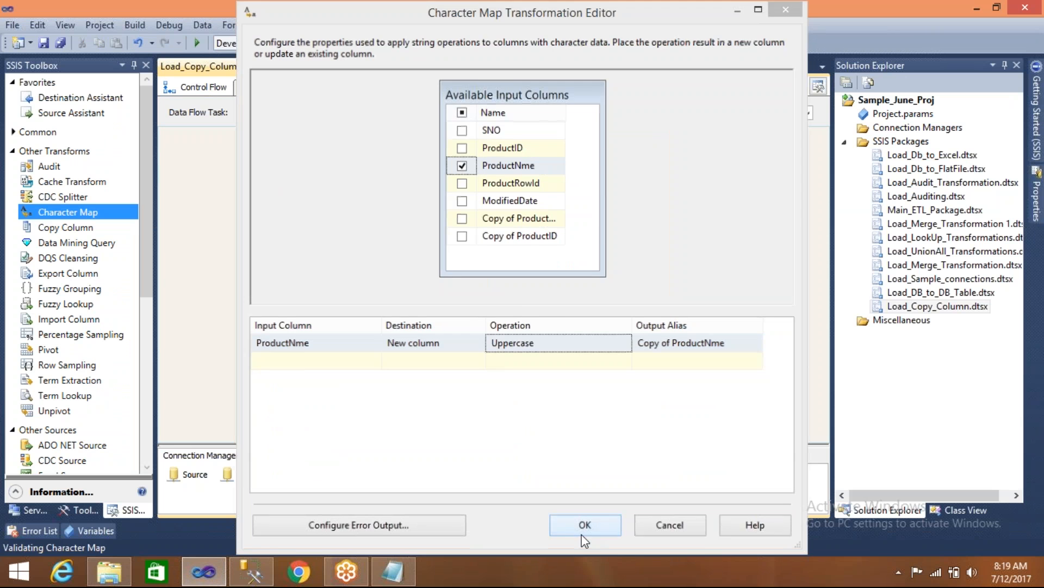
- Connect the Character Map to the OLE DB Destination, review the destination's column mappings and accept them
{"action": "left_click_drag", "start_coordinate": [597, 374], "coordinate": [357, 374]}
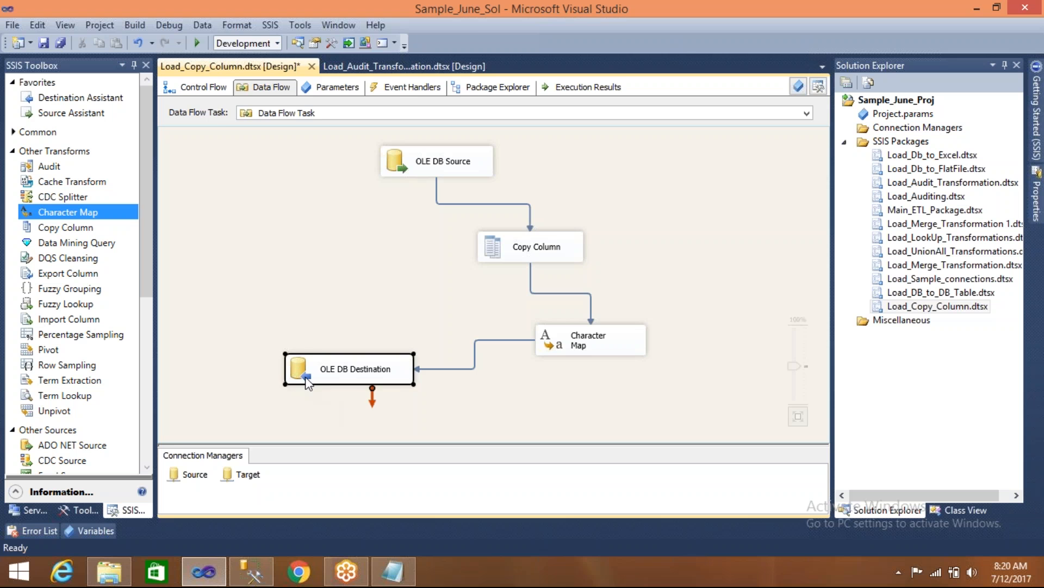
{"action": "double_click", "coordinate": [321, 370]}
{"action": "left_click", "coordinate": [261, 117]}
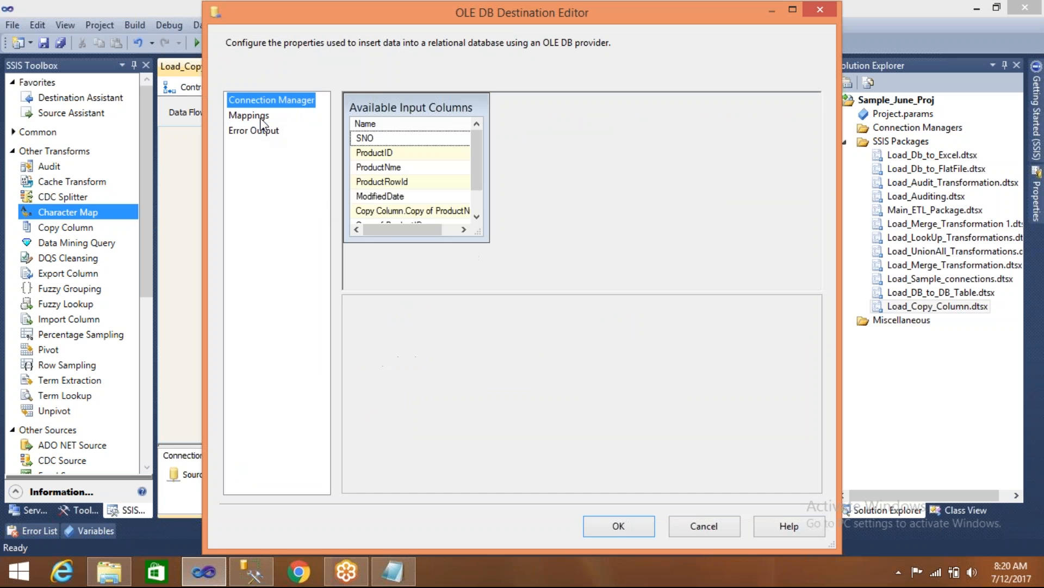
{"action": "left_click", "coordinate": [617, 525]}
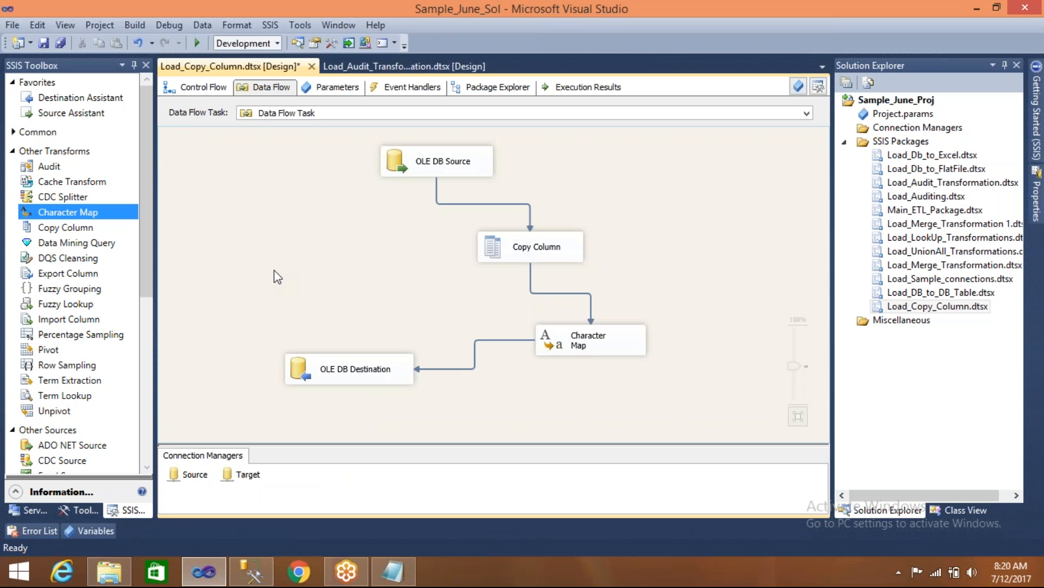
- Save the Load_Copy_Column package, run it and stop debugging after the data flow completes
{"action": "key", "text": "ctrl+s"}
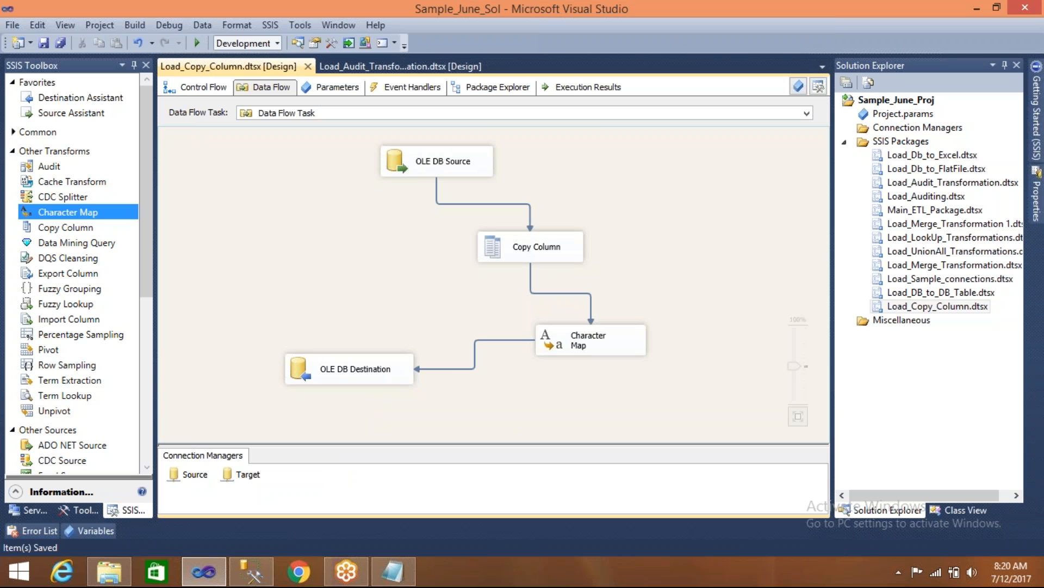
{"action": "left_click", "coordinate": [198, 43]}
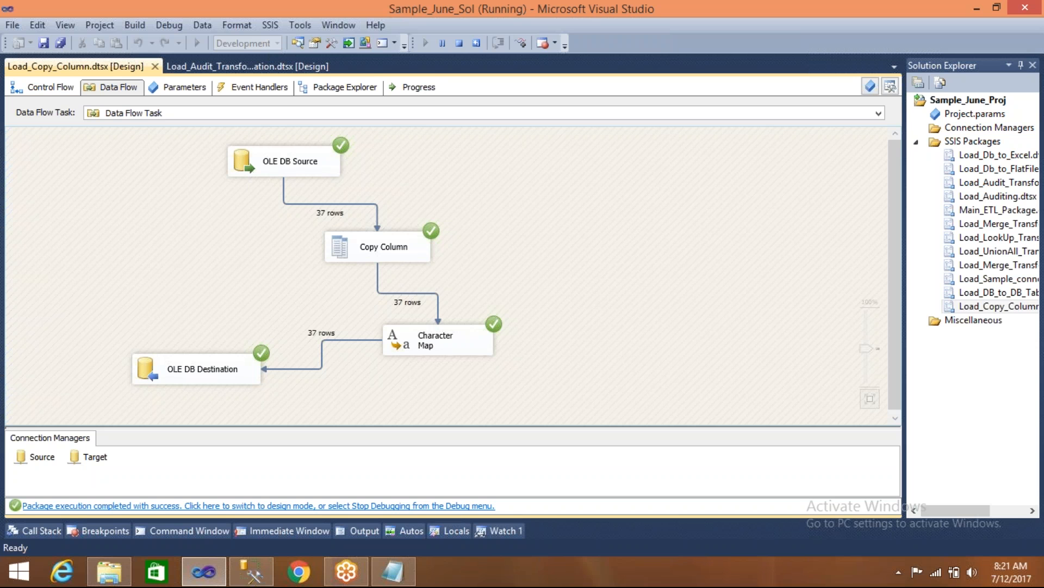
{"action": "left_click", "coordinate": [461, 41]}
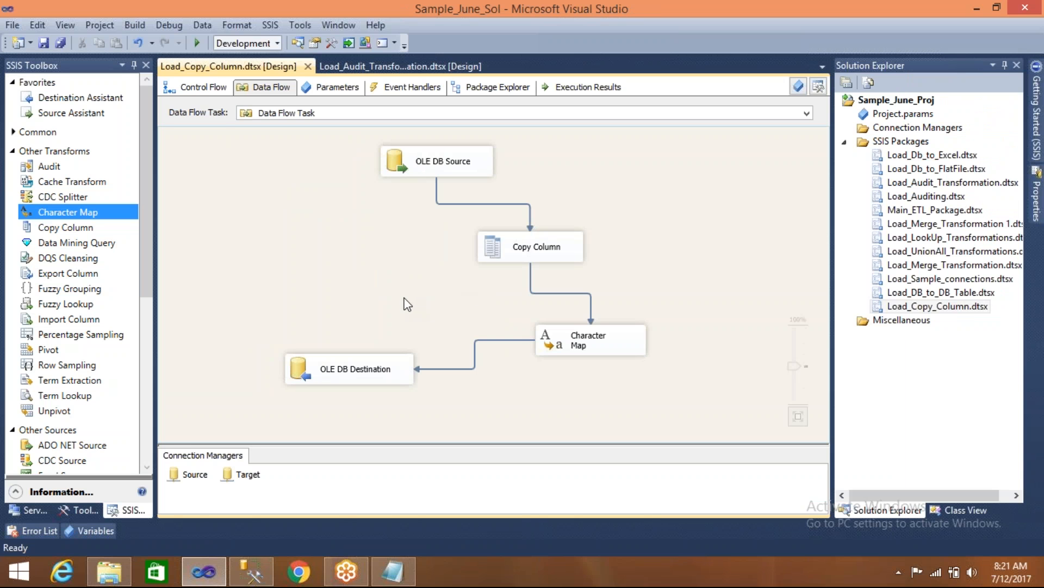
- Switch to SQL Server Management Studio, rerun the Product_CC_12July query and examine the loaded rows
{"action": "left_click", "coordinate": [250, 578]}
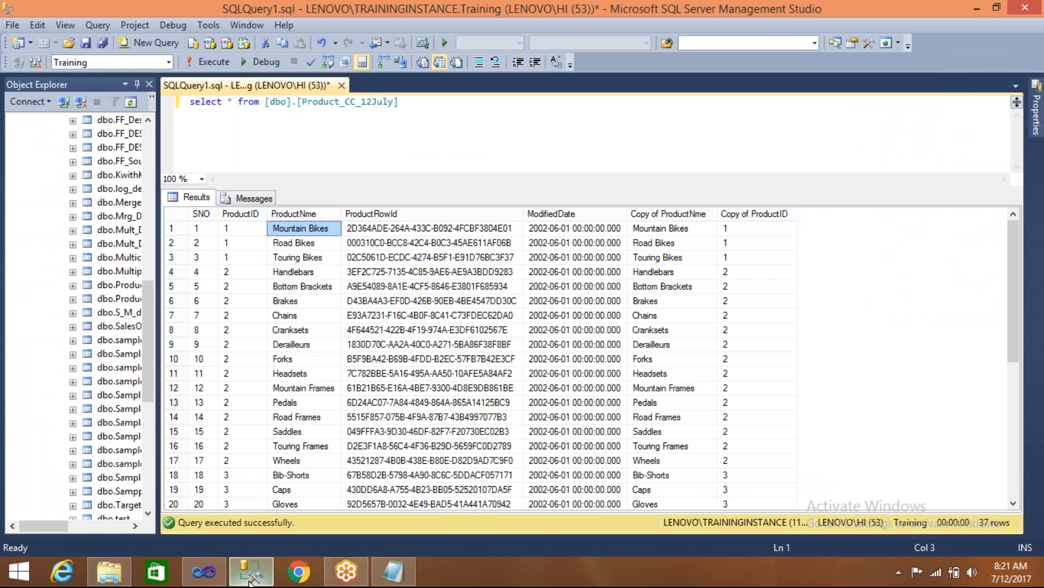
{"action": "left_click", "coordinate": [407, 103]}
{"action": "left_click_drag", "start_coordinate": [399, 102], "coordinate": [158, 127]}
{"action": "key", "text": "F5"}
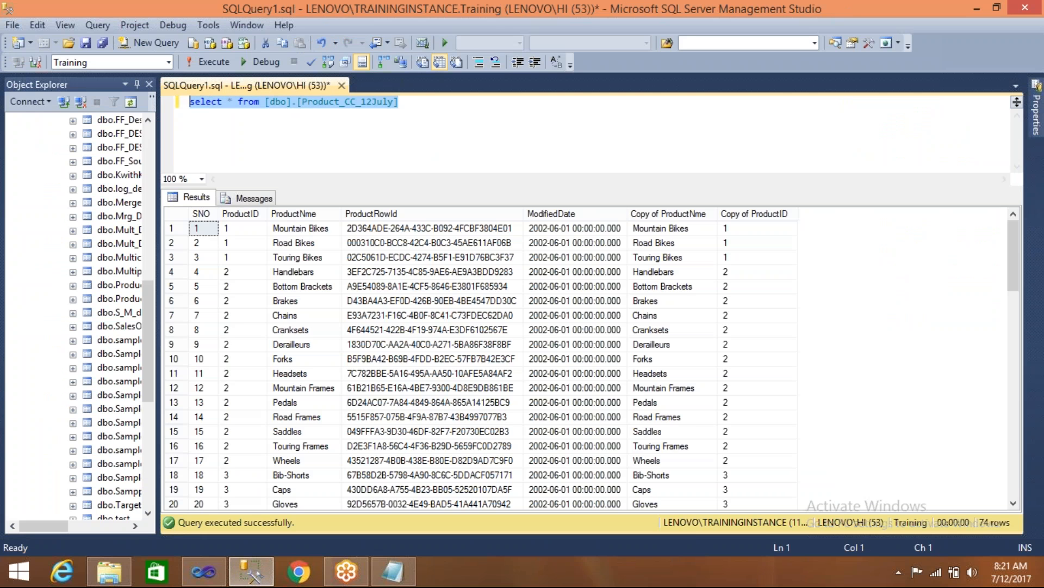
{"action": "left_click_drag", "start_coordinate": [1014, 240], "coordinate": [1010, 214]}
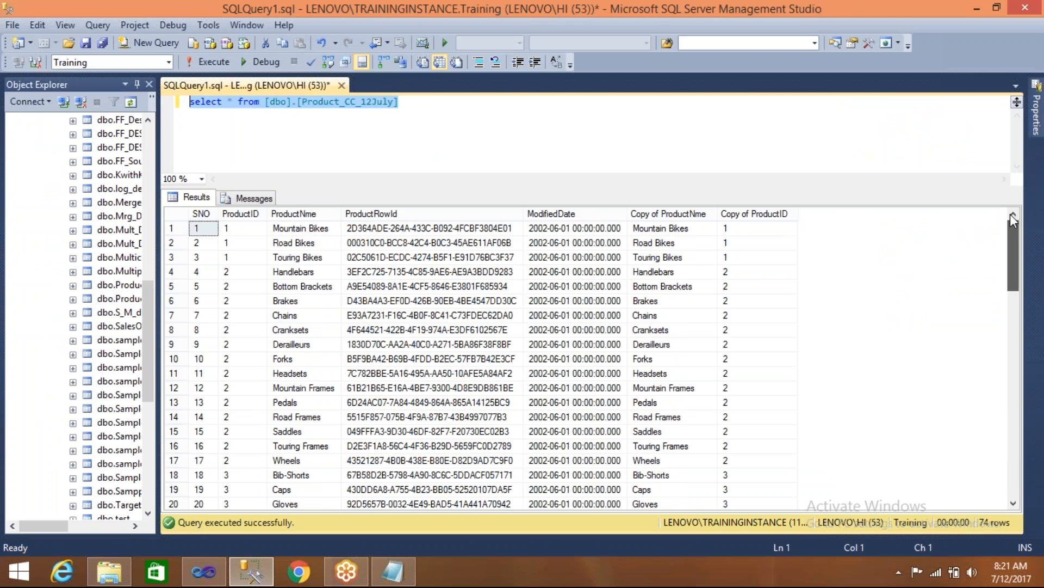
- Switch to Visual Studio, review the OLE DB Destination and Character Map settings, and compare them with the last loaded rows in SQL Server Management Studio
{"action": "left_click", "coordinate": [223, 577]}
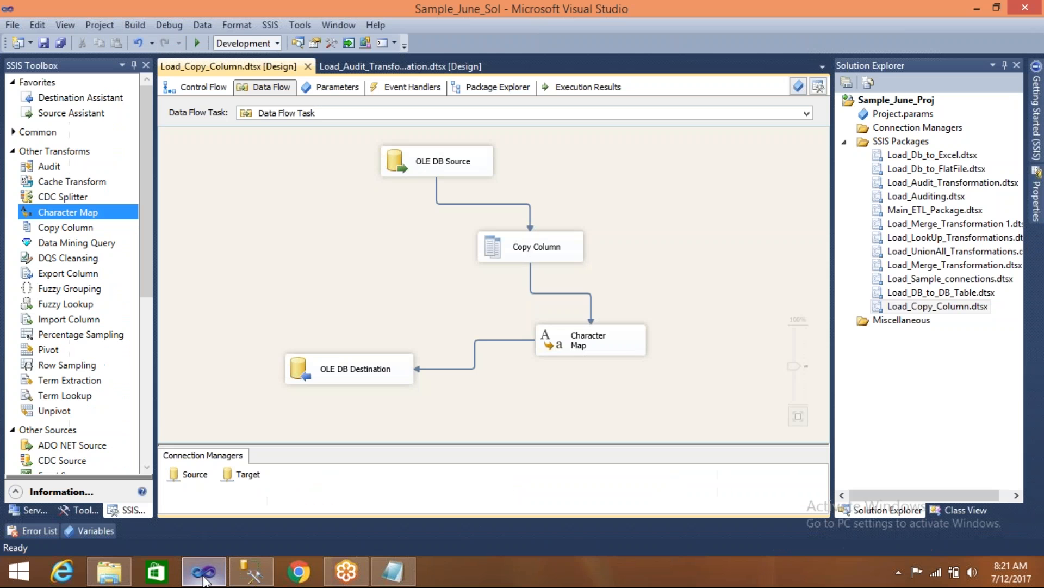
{"action": "double_click", "coordinate": [297, 370]}
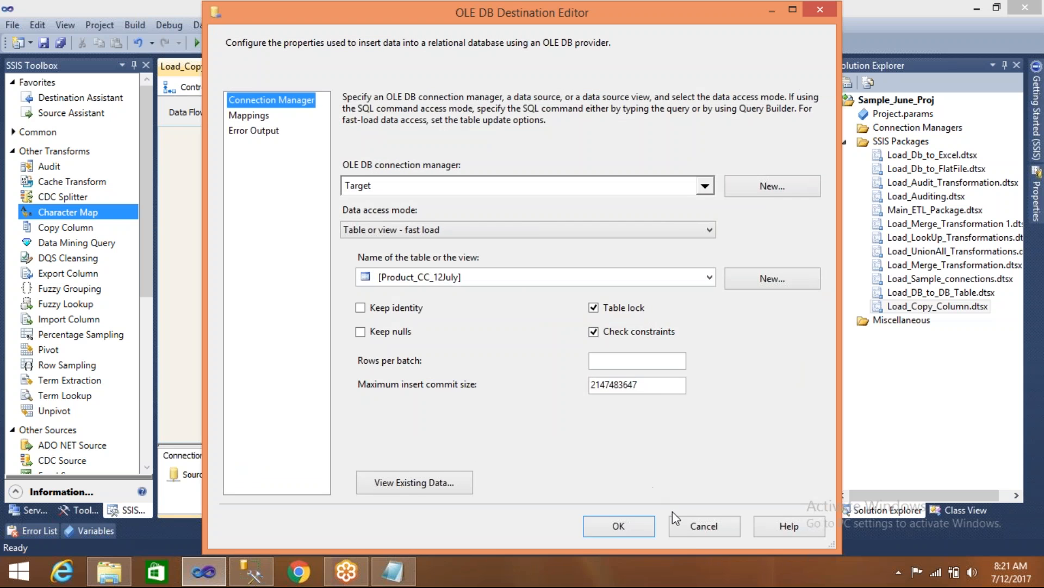
{"action": "left_click", "coordinate": [686, 527]}
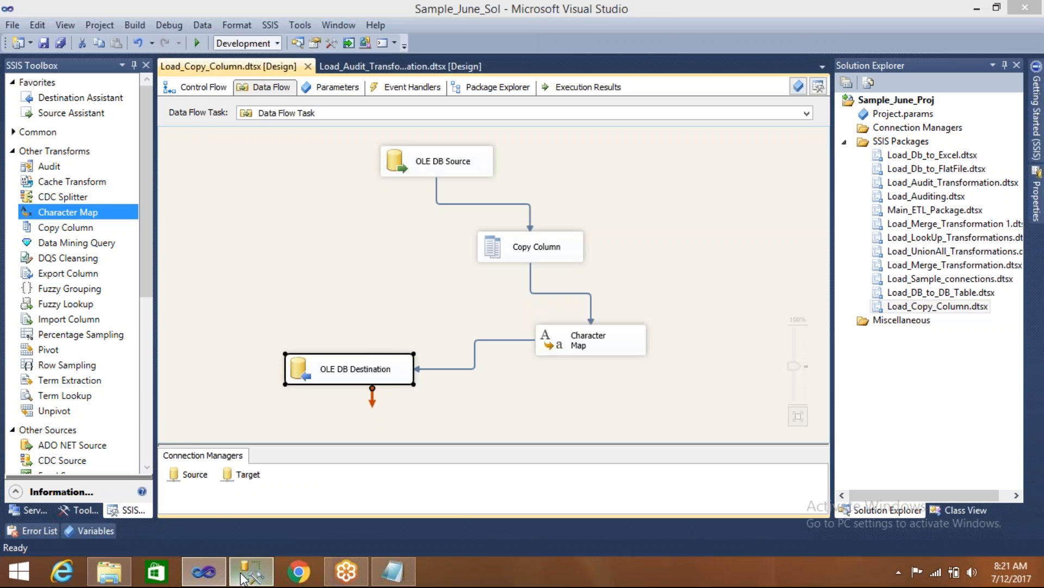
{"action": "left_click", "coordinate": [243, 579]}
{"action": "left_click", "coordinate": [203, 571]}
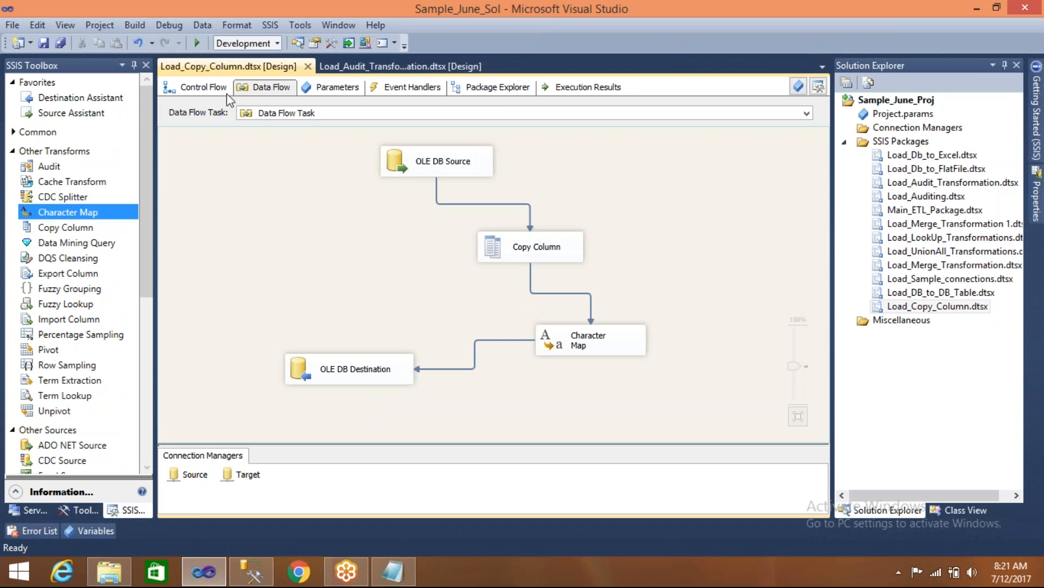
{"action": "double_click", "coordinate": [578, 351]}
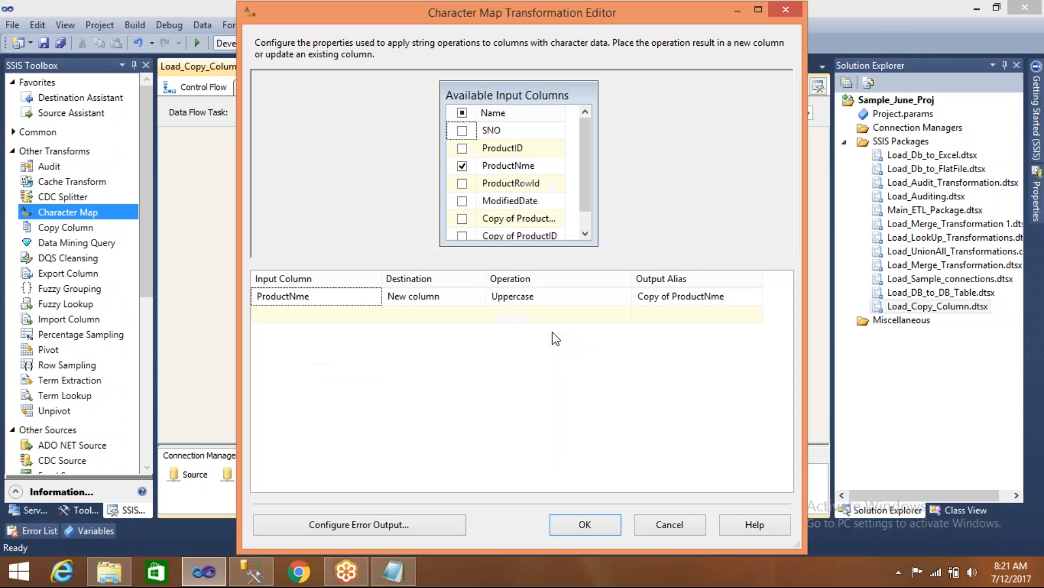
{"action": "left_click", "coordinate": [574, 522]}
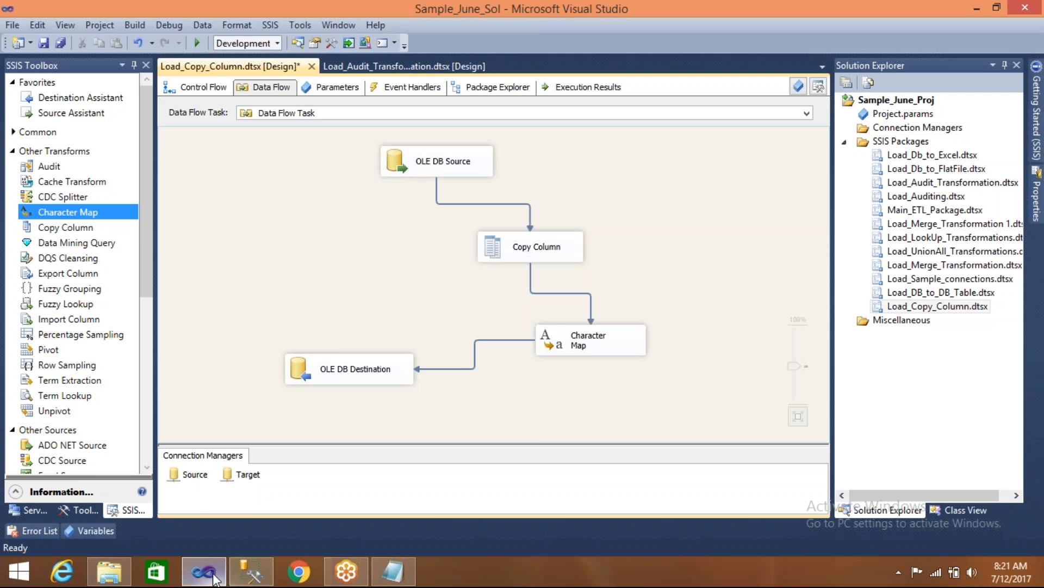
{"action": "left_click", "coordinate": [258, 576]}
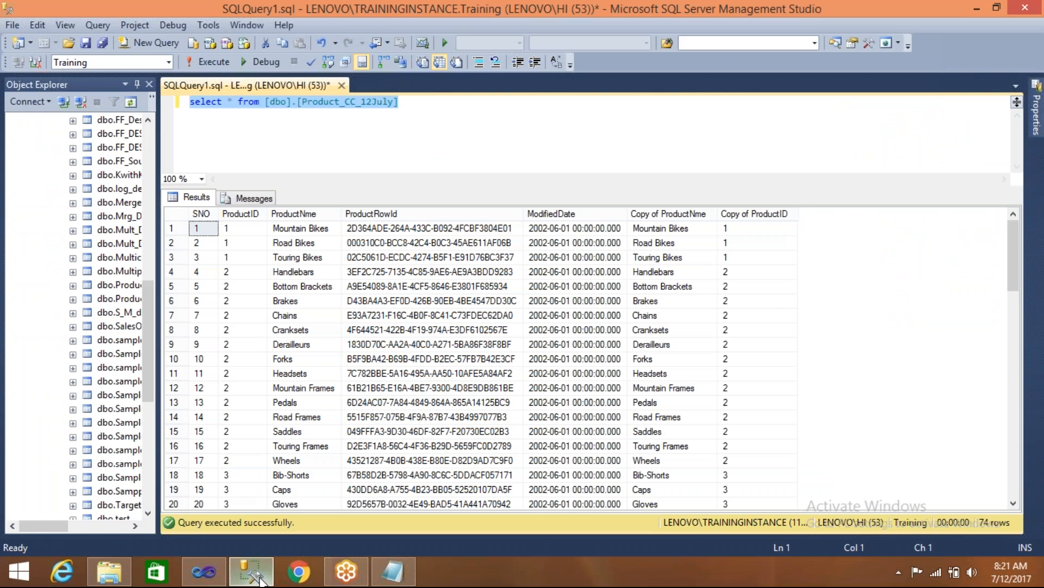
{"action": "left_click_drag", "start_coordinate": [1014, 252], "coordinate": [1013, 462]}
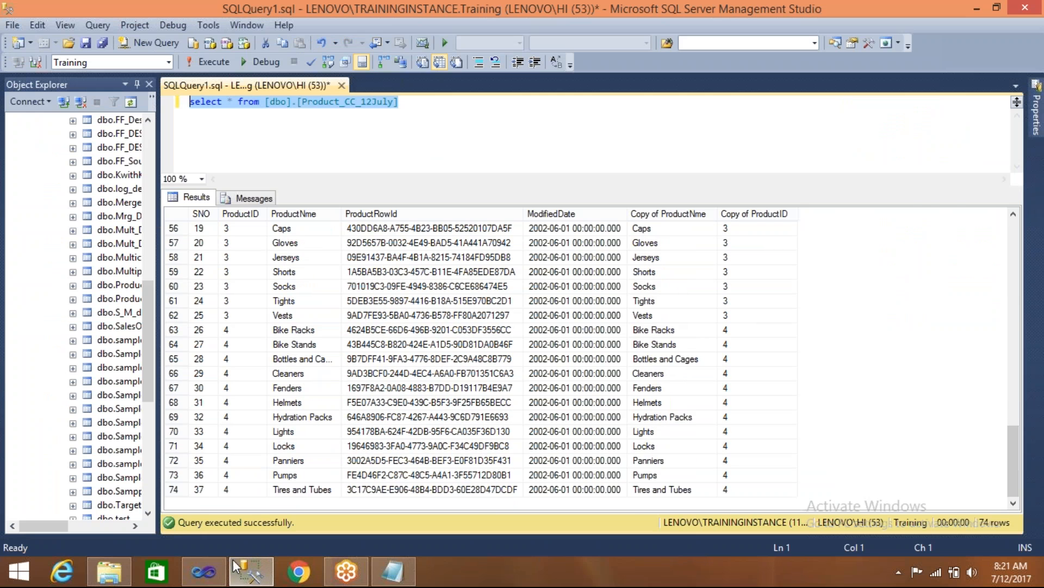
- Run the Load_Copy_Column package again, examine the rerun Product_CC_12July query's last rows in SQL Server Management Studio, and stop debugging in Visual Studio
{"action": "left_click", "coordinate": [205, 572]}
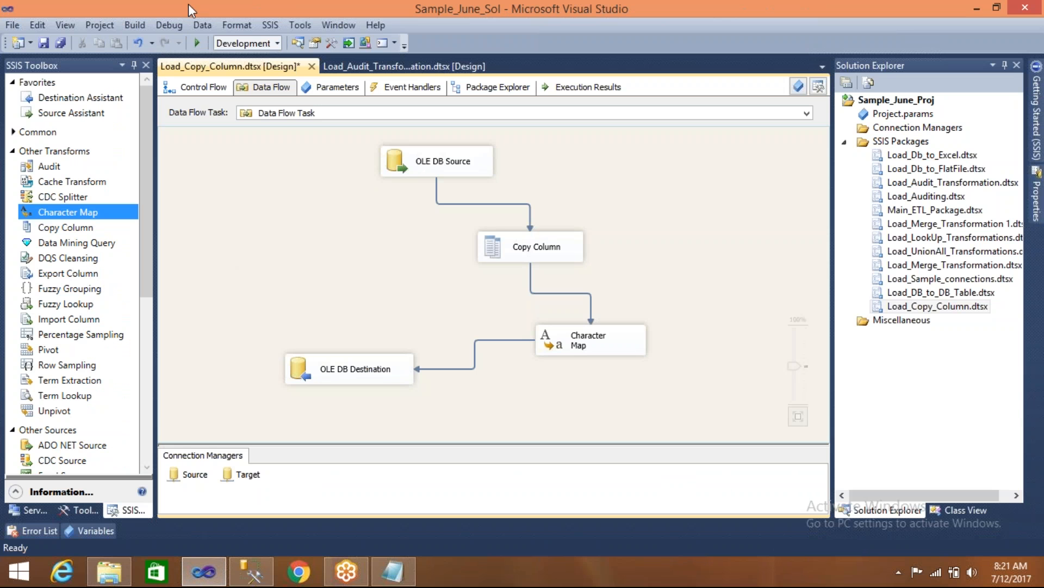
{"action": "left_click", "coordinate": [197, 43]}
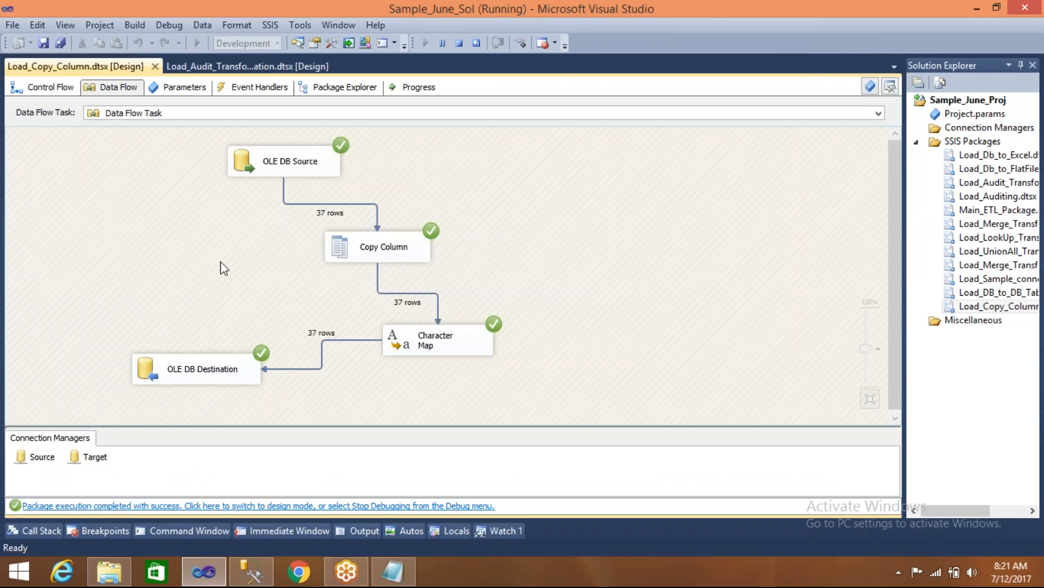
{"action": "left_click", "coordinate": [251, 571]}
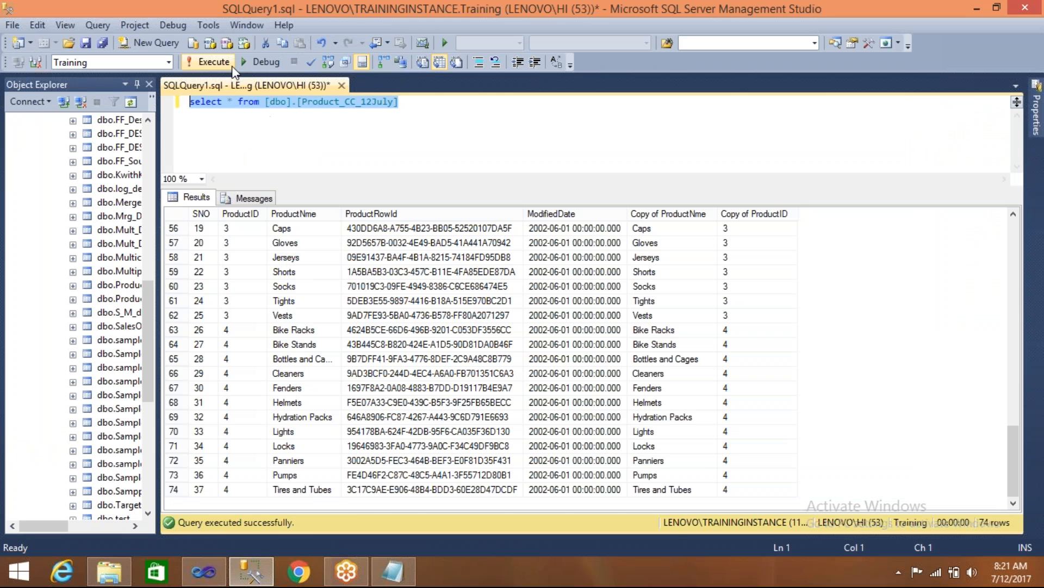
{"action": "left_click", "coordinate": [216, 64]}
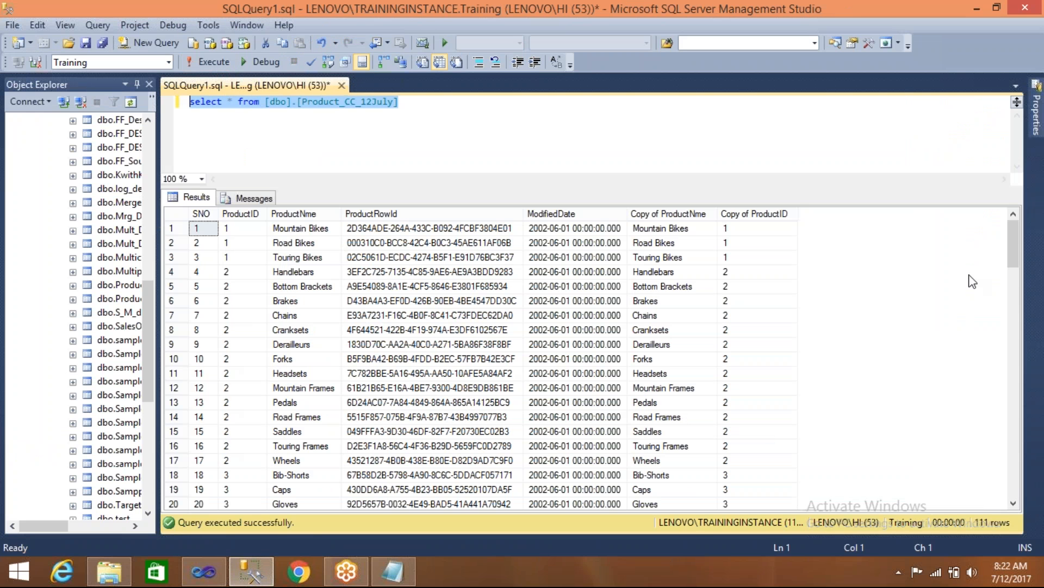
{"action": "left_click_drag", "start_coordinate": [1014, 237], "coordinate": [1004, 467]}
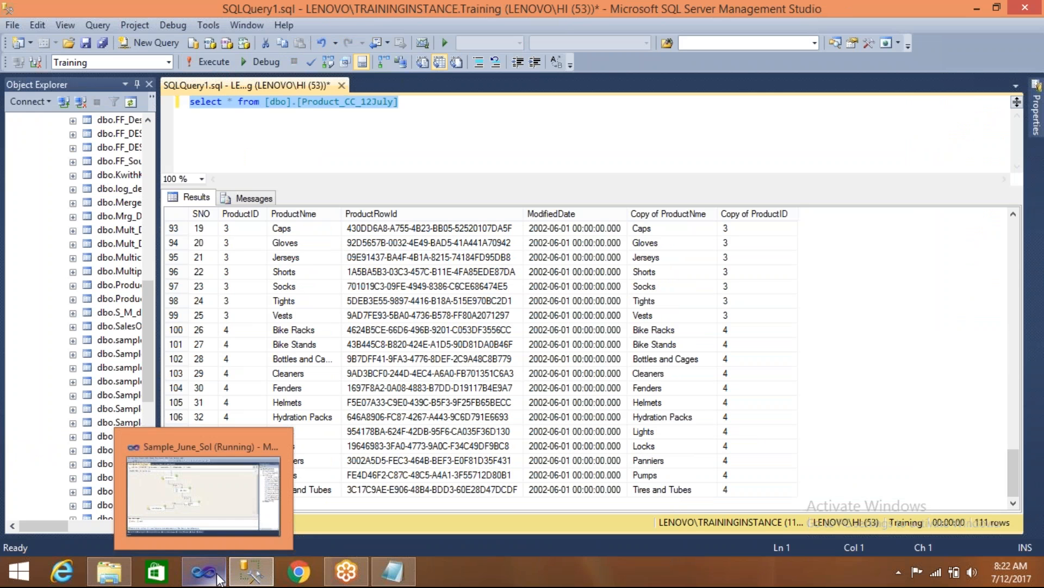
{"action": "left_click", "coordinate": [180, 488]}
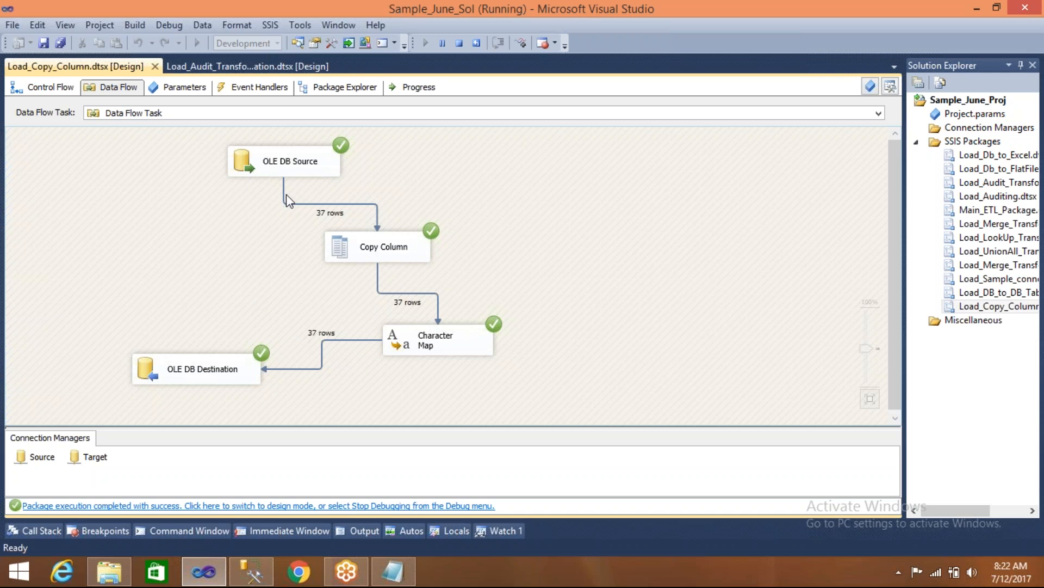
{"action": "left_click", "coordinate": [457, 45]}
- Set the Character Map's output alias for ProductNme to ProductNmeUC
{"action": "double_click", "coordinate": [549, 342]}
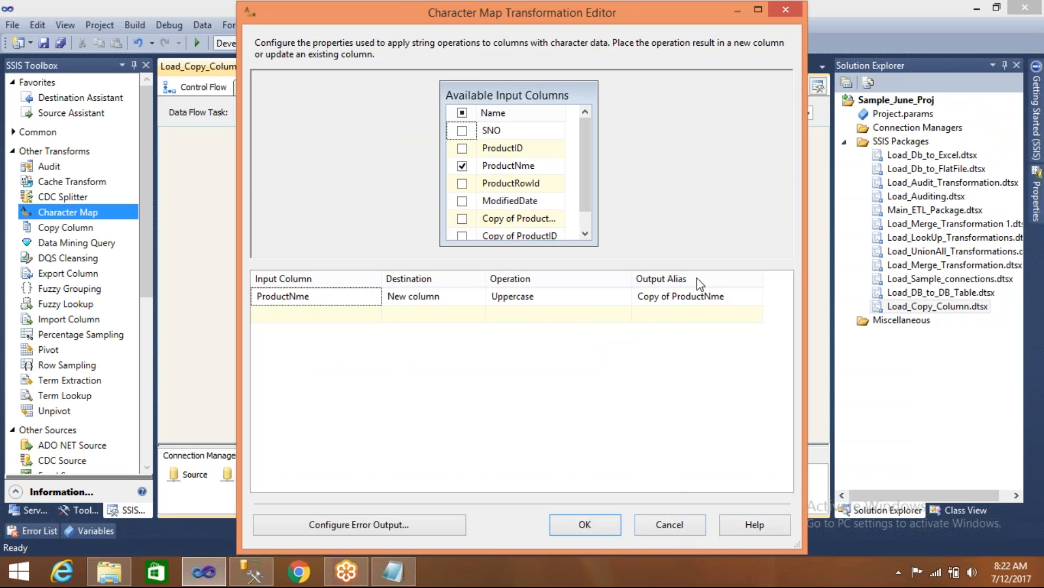
{"action": "left_click", "coordinate": [699, 298]}
{"action": "left_click_drag", "start_coordinate": [672, 295], "coordinate": [636, 297]}
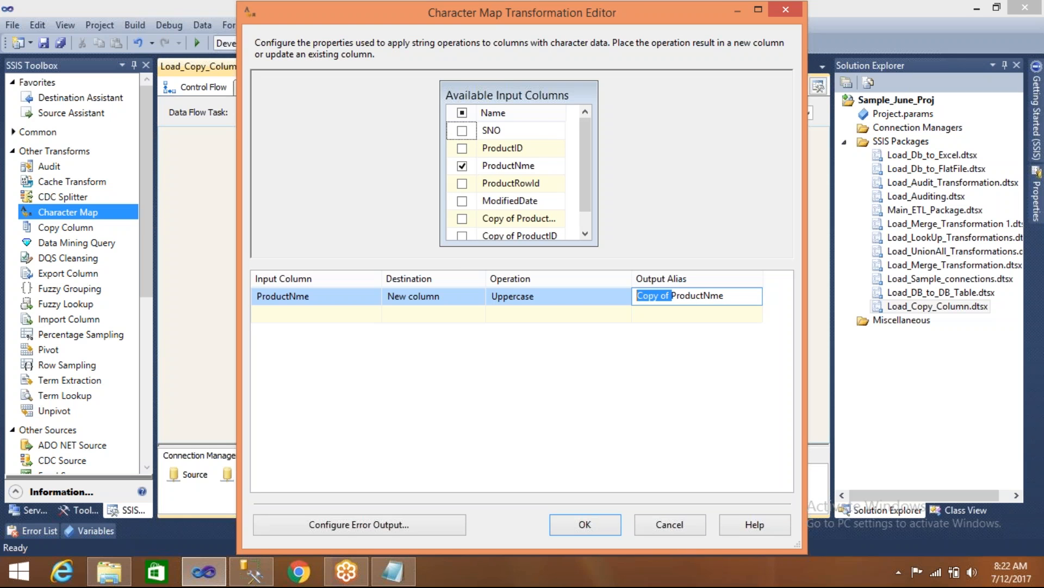
{"action": "key", "text": "BackSpace"}
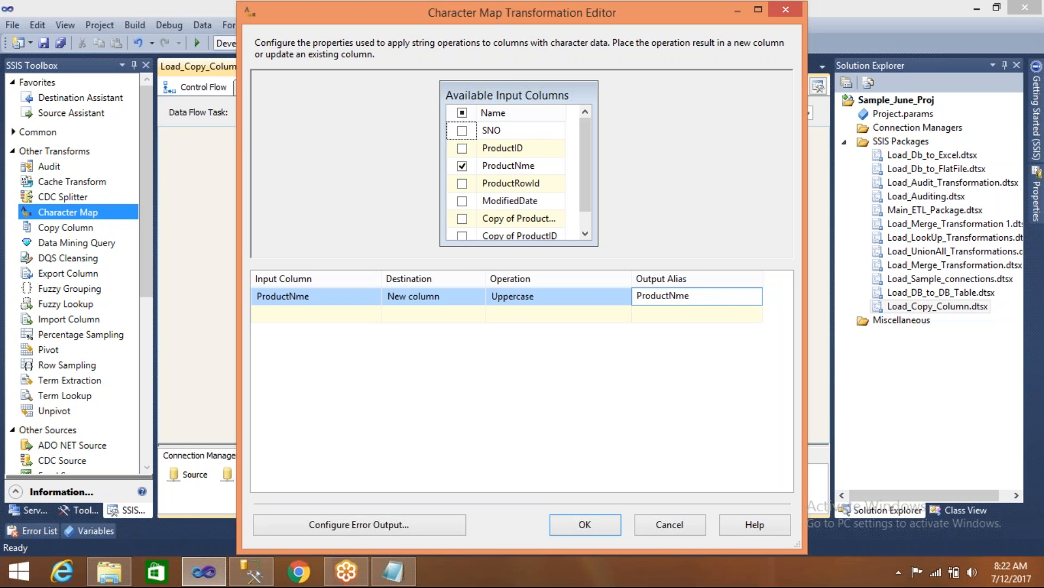
{"action": "left_click", "coordinate": [693, 297]}
{"action": "type", "text": "UC"}
{"action": "left_click", "coordinate": [590, 524]}
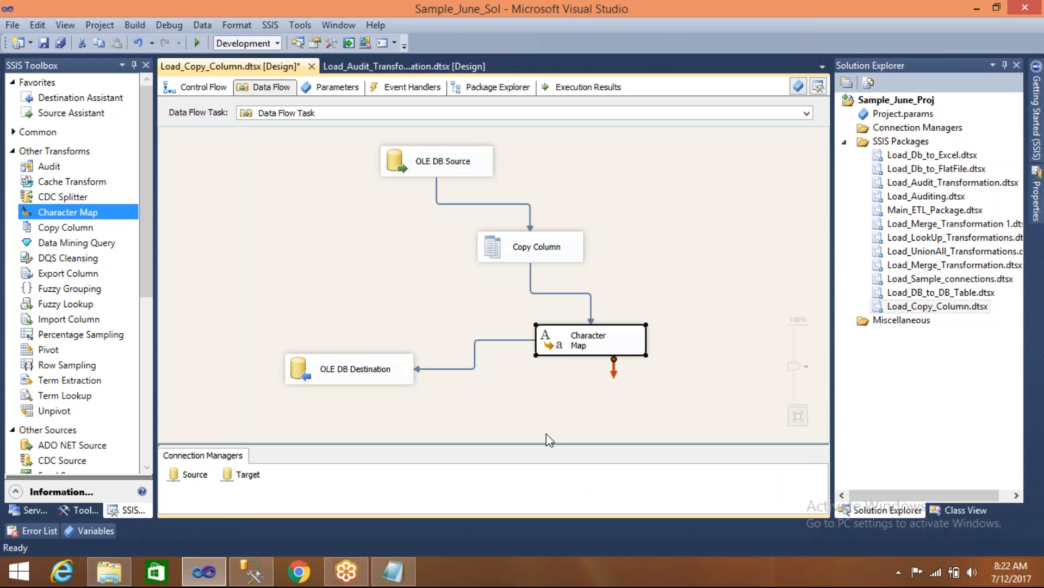
- Review all input and destination columns in the OLE DB Destination's mappings and close its editor without changes
{"action": "double_click", "coordinate": [295, 371]}
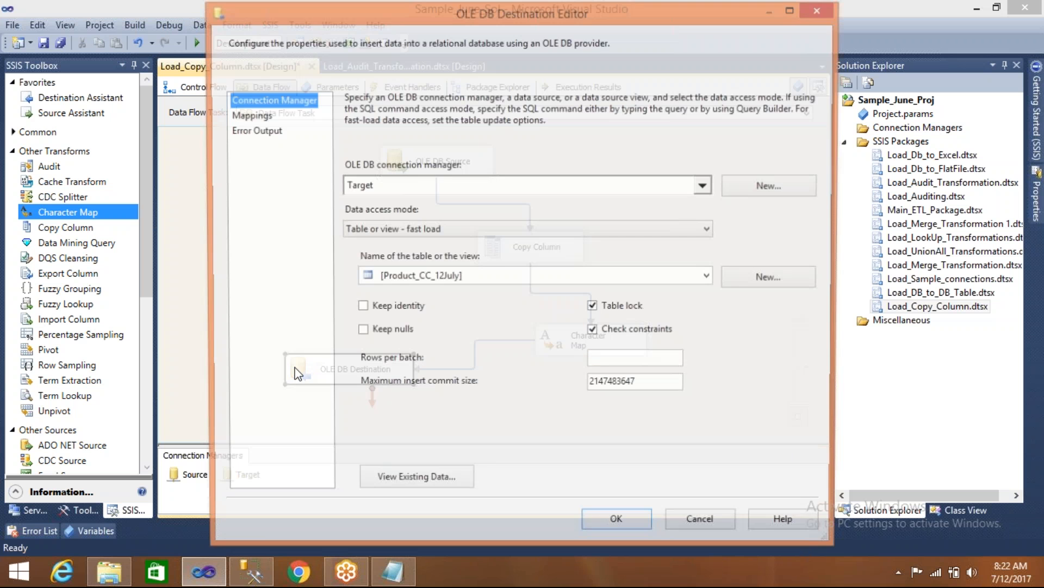
{"action": "left_click", "coordinate": [250, 115]}
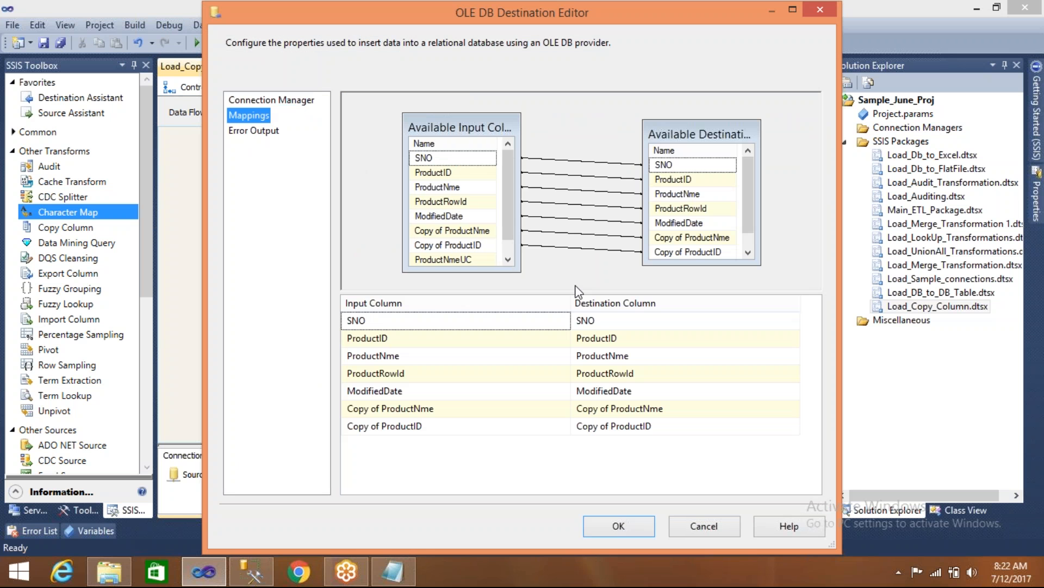
{"action": "left_click", "coordinate": [746, 240]}
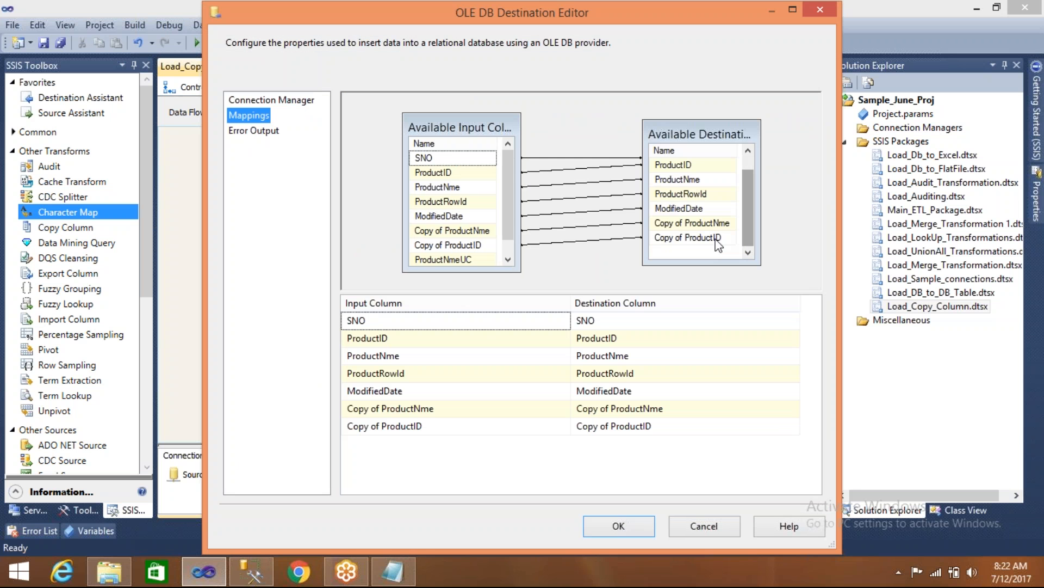
{"action": "left_click", "coordinate": [507, 246]}
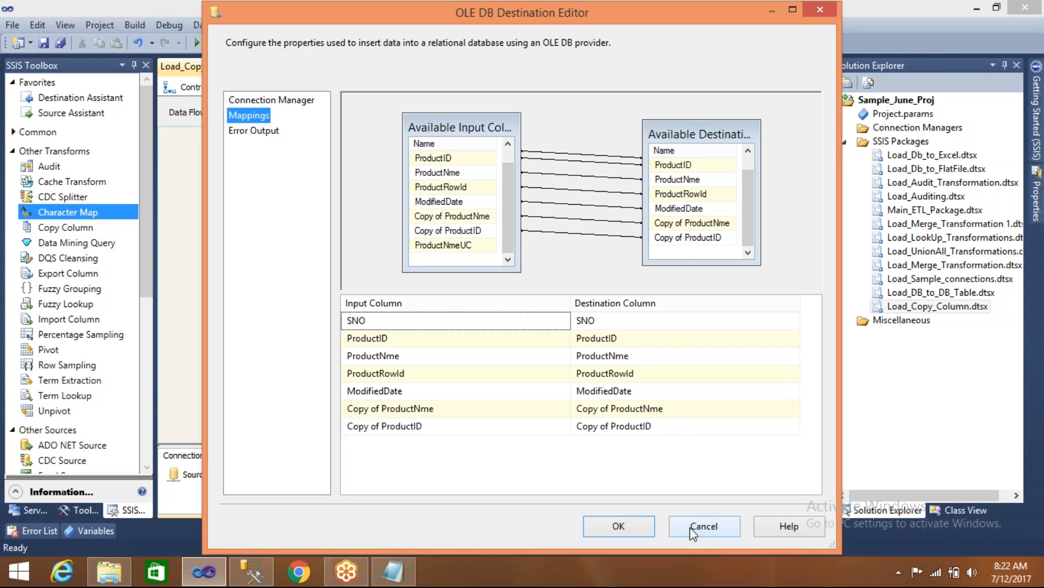
{"action": "left_click", "coordinate": [704, 526]}
- Set the Copy Column transformation's output alias for ProductNme to ProductNameCC
{"action": "double_click", "coordinate": [493, 252]}
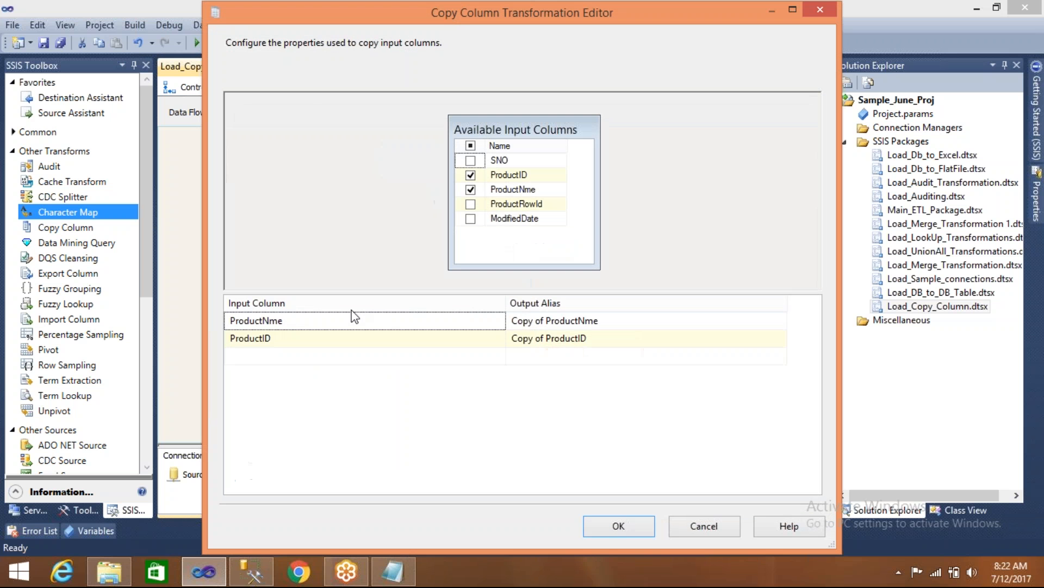
{"action": "left_click", "coordinate": [603, 326]}
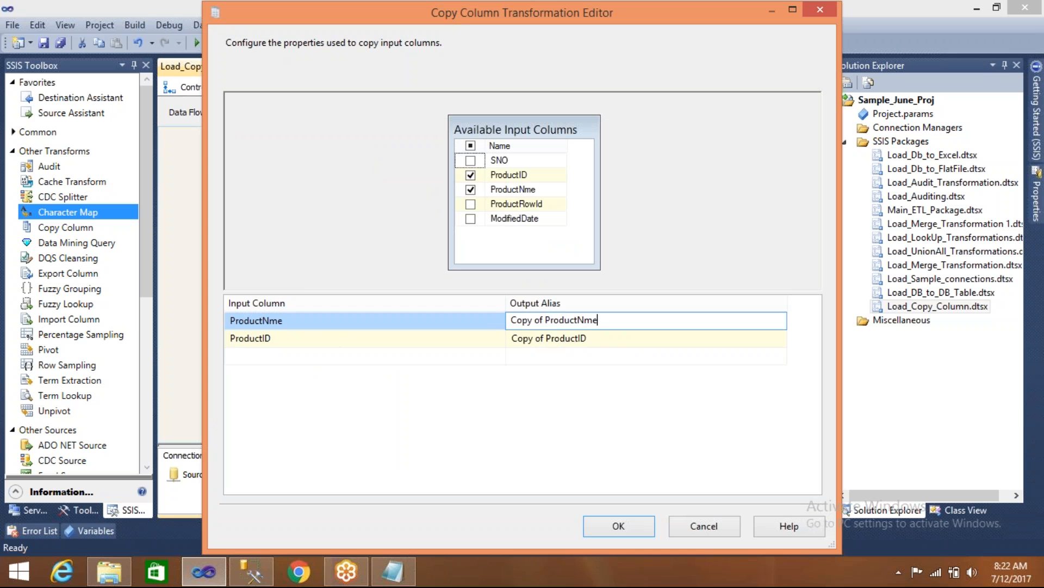
{"action": "left_click_drag", "start_coordinate": [598, 320], "coordinate": [484, 314]}
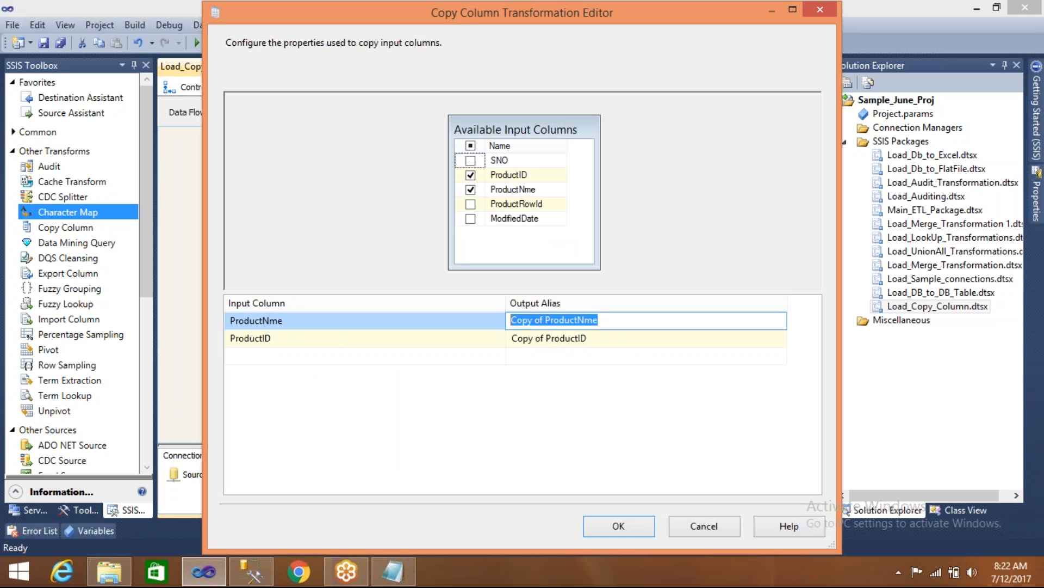
{"action": "type", "text": "Product"}
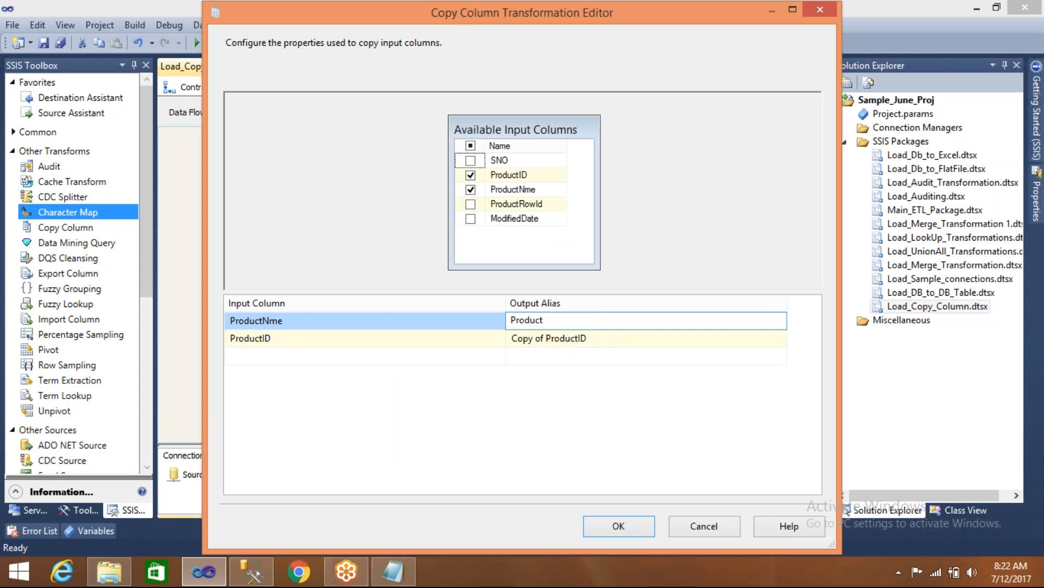
{"action": "type", "text": "name"}
{"action": "key", "text": "BackSpace"}
{"action": "key", "text": "BackSpace"}
{"action": "key", "text": "BackSpace"}
{"action": "type", "text": "Name"}
{"action": "left_click", "coordinate": [617, 527]}
- Change the Character Map's ProductNme destination to In-place change and set its output alias to ProductNmeCC
{"action": "double_click", "coordinate": [543, 342]}
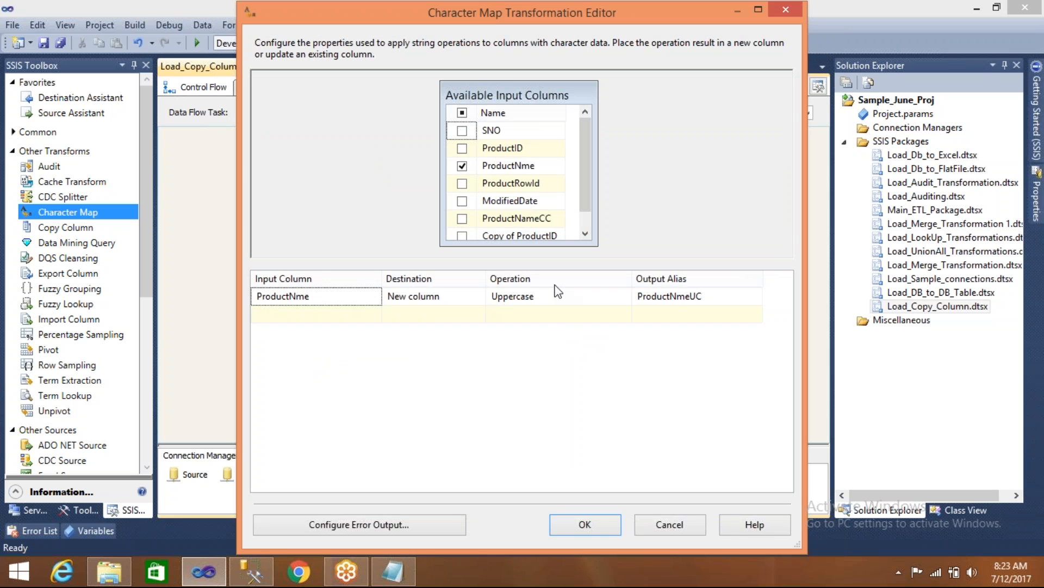
{"action": "left_click", "coordinate": [478, 299]}
{"action": "left_click", "coordinate": [478, 298]}
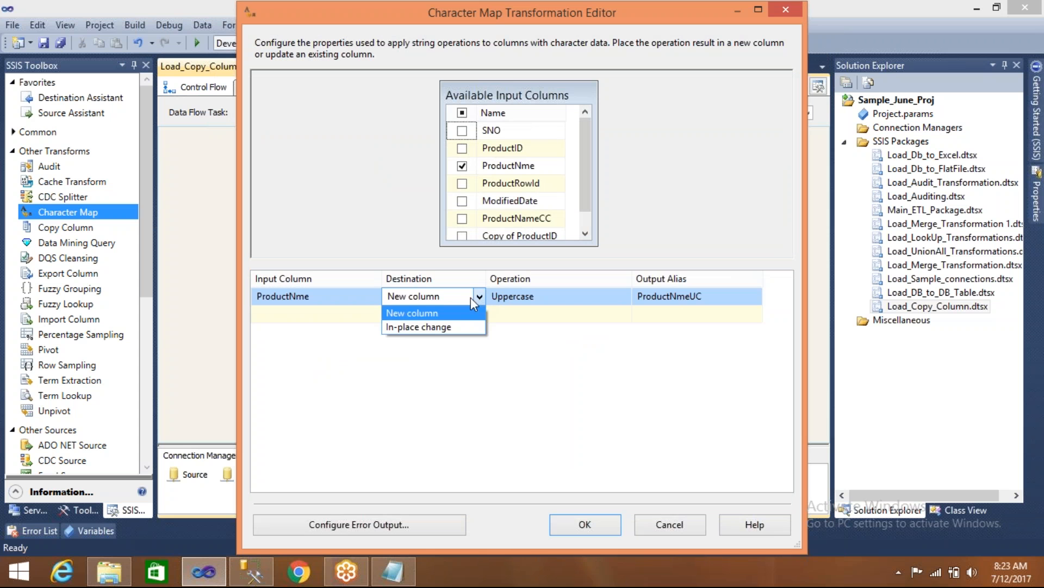
{"action": "left_click", "coordinate": [456, 328]}
{"action": "left_click", "coordinate": [546, 349]}
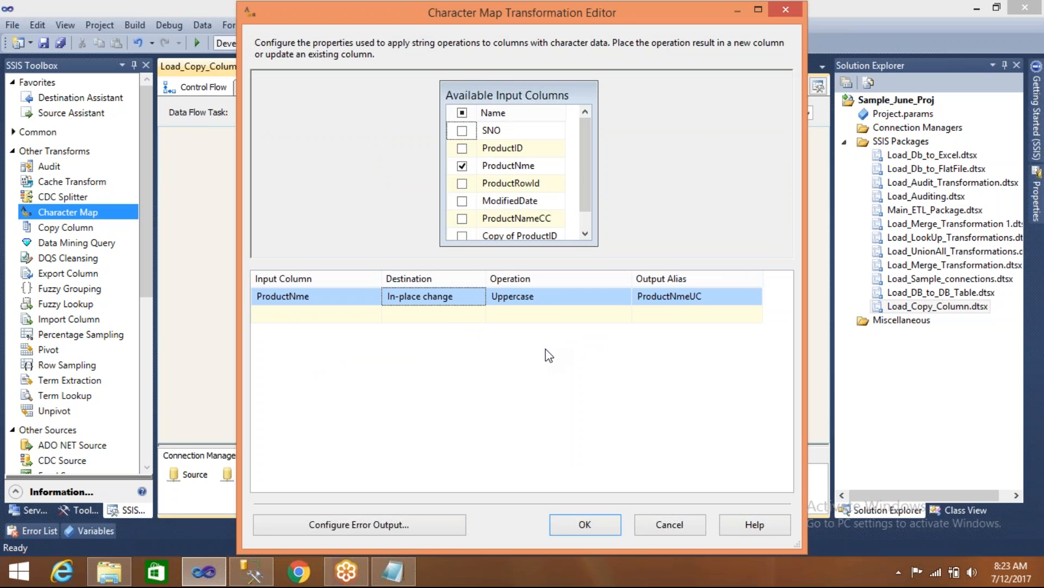
{"action": "left_click", "coordinate": [726, 302]}
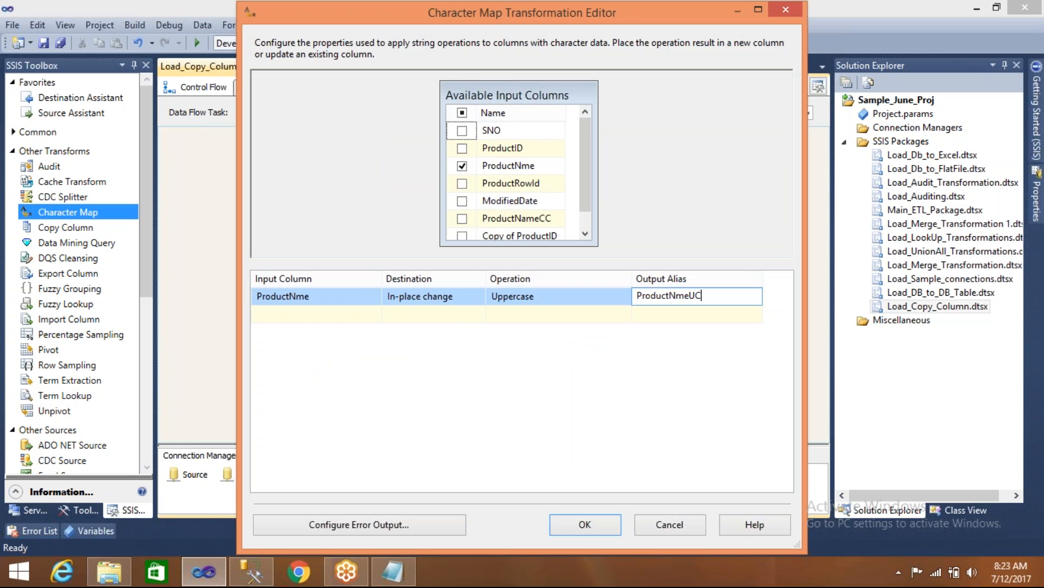
{"action": "key", "text": "BackSpace"}
{"action": "key", "text": "BackSpace"}
{"action": "type", "text": "CC"}
{"action": "left_click", "coordinate": [577, 535]}
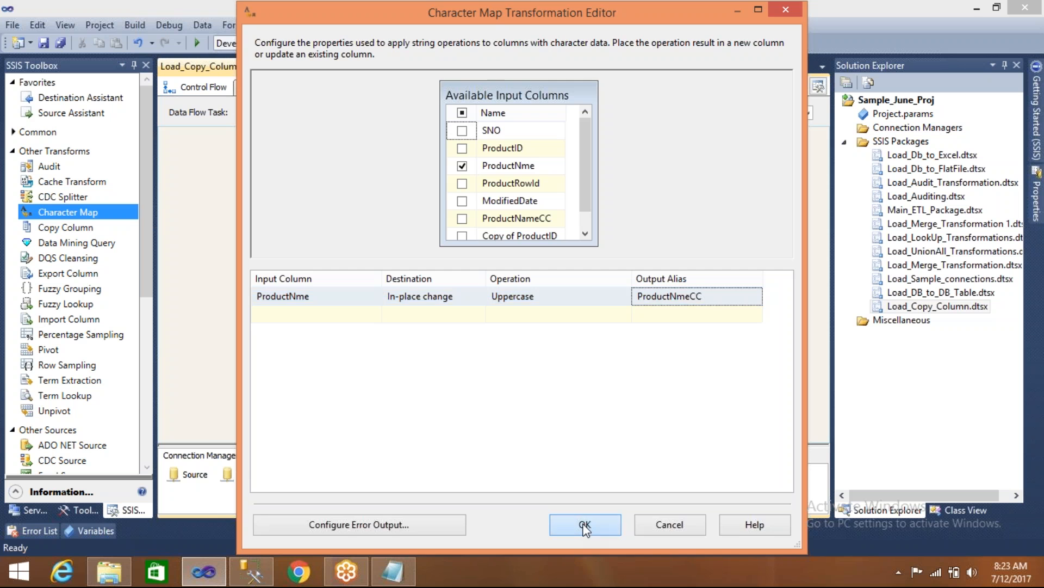
- Review the OLE DB Destination's column mappings for the renamed input columns and accept them
{"action": "double_click", "coordinate": [297, 366]}
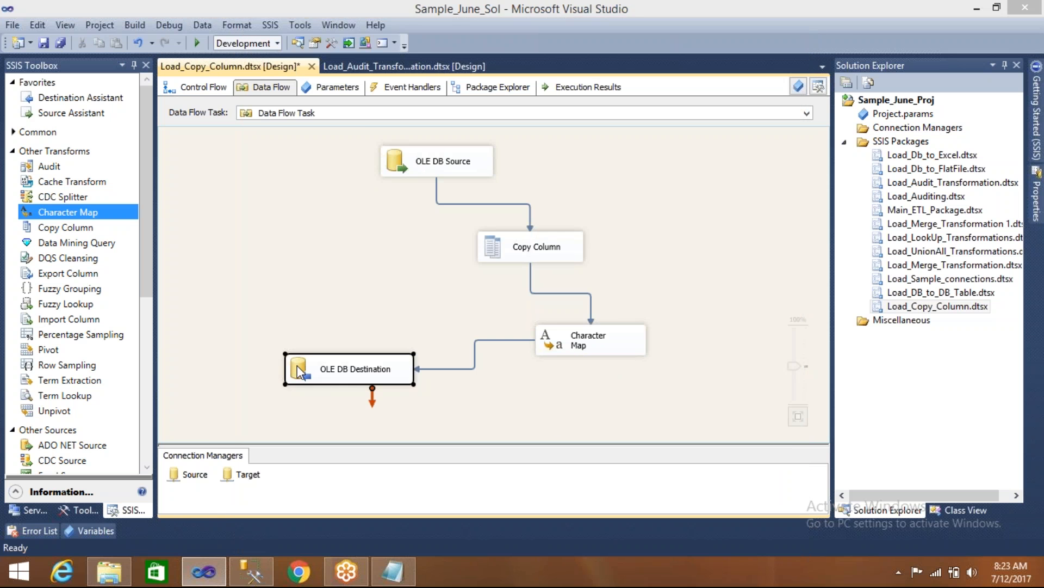
{"action": "left_click", "coordinate": [253, 116]}
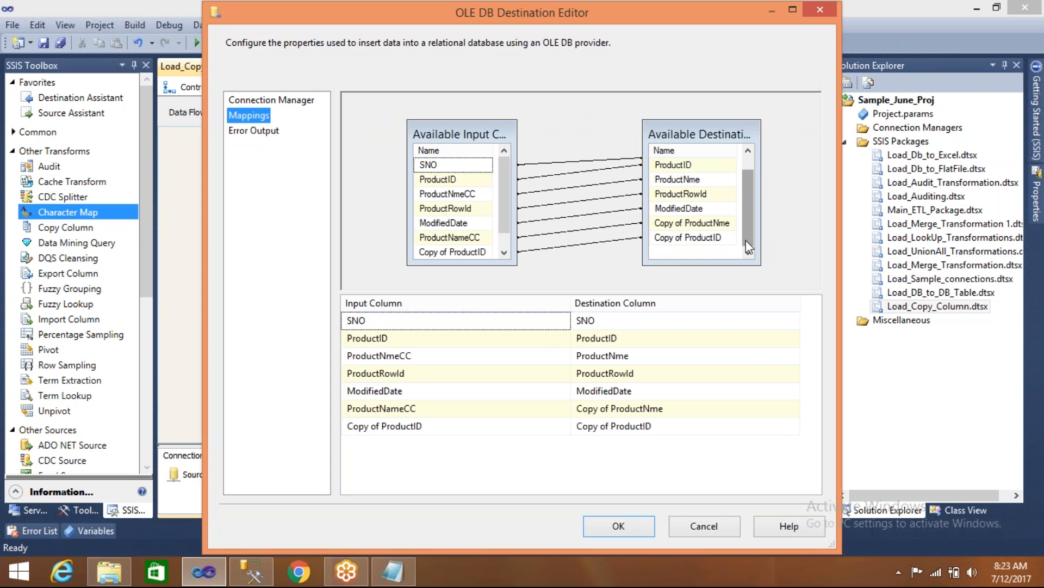
{"action": "scroll", "coordinate": [507, 236], "scroll_direction": "down", "scroll_amount": 1}
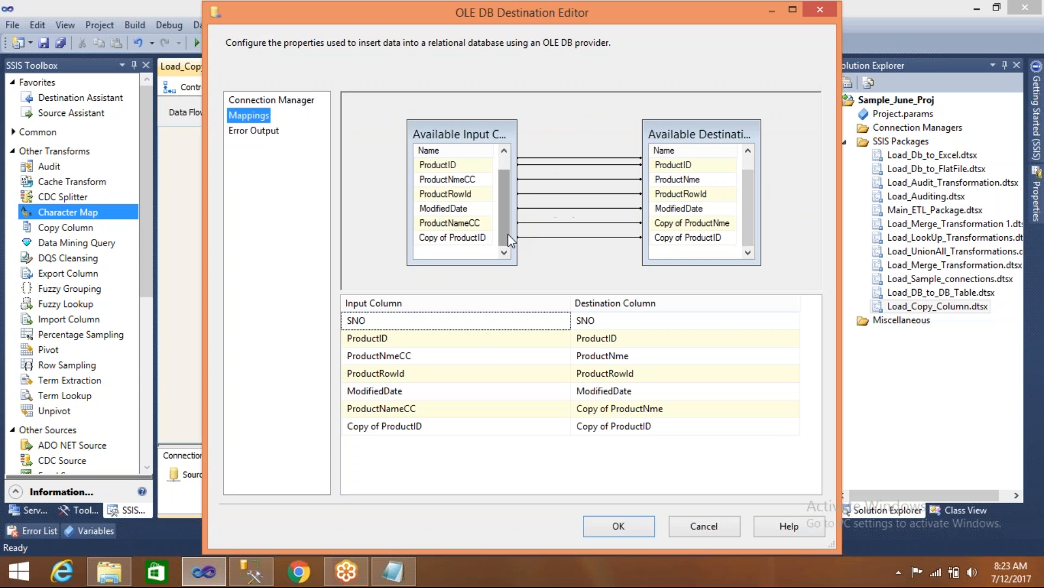
{"action": "left_click", "coordinate": [618, 527]}
- Save the Load_Copy_Column package with its in-place uppercase change and run it
{"action": "key", "text": "ctrl+s"}
{"action": "left_click", "coordinate": [197, 42]}
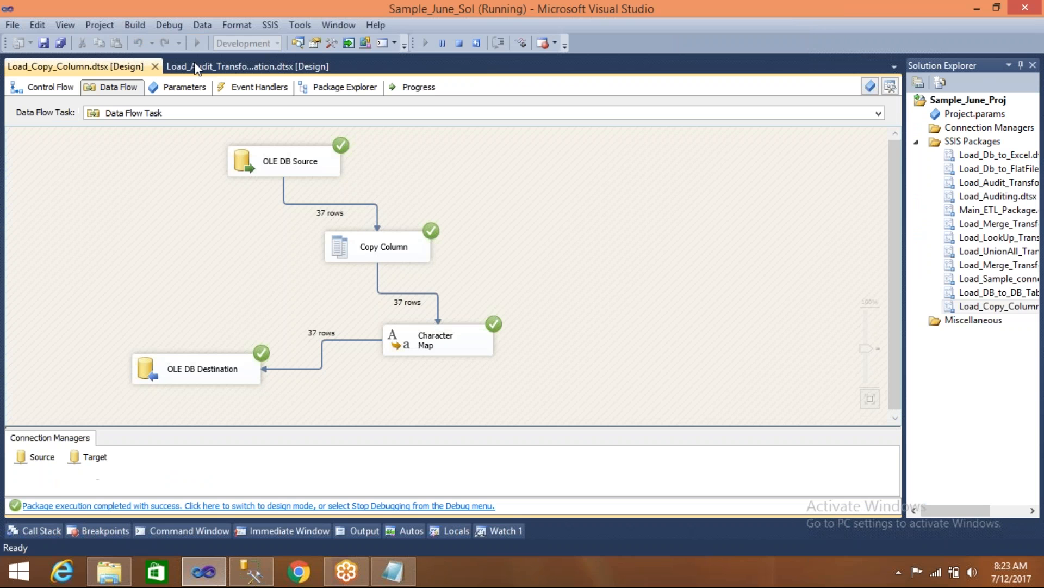
- Switch to SQL Server Management Studio, rerun the select query on dbo.Product_CC_12July and examine the product name columns in the last rows
{"action": "left_click", "coordinate": [253, 578]}
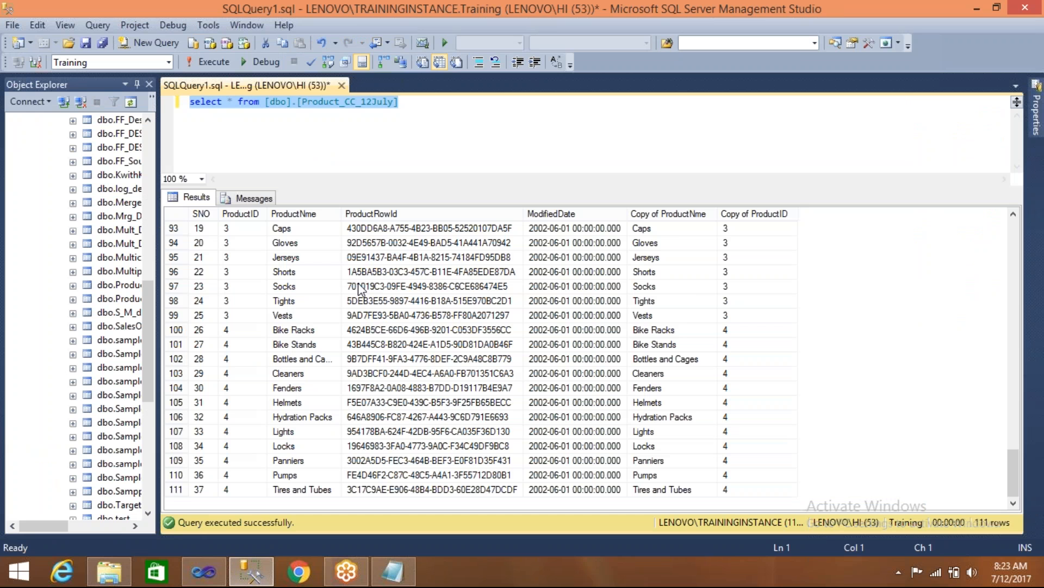
{"action": "key", "text": "F5"}
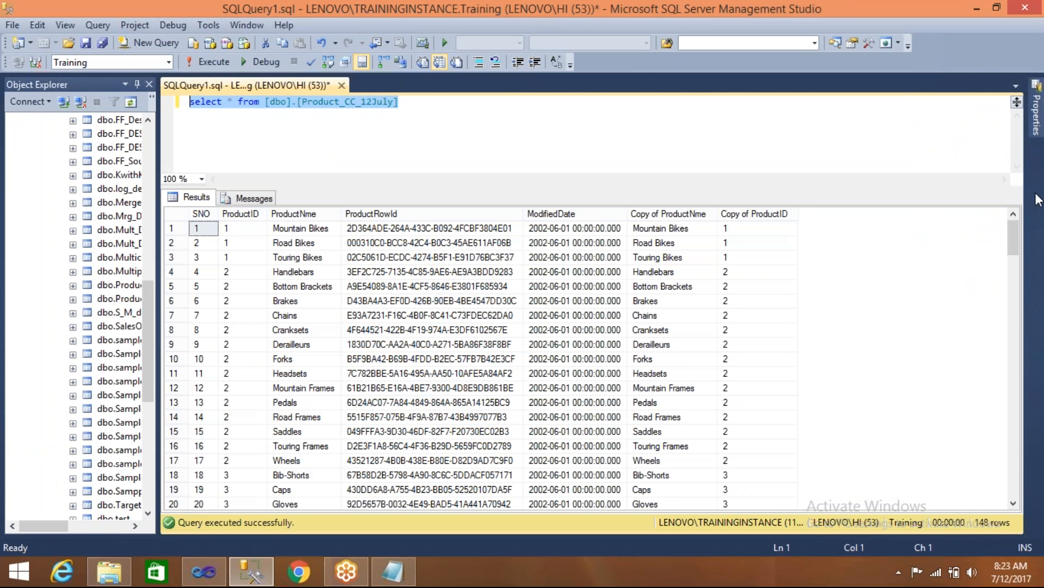
{"action": "left_click_drag", "start_coordinate": [1012, 231], "coordinate": [998, 202]}
- Return to Visual Studio and stop debugging the Load_Copy_Column package
{"action": "key", "text": "alt+Tab"}
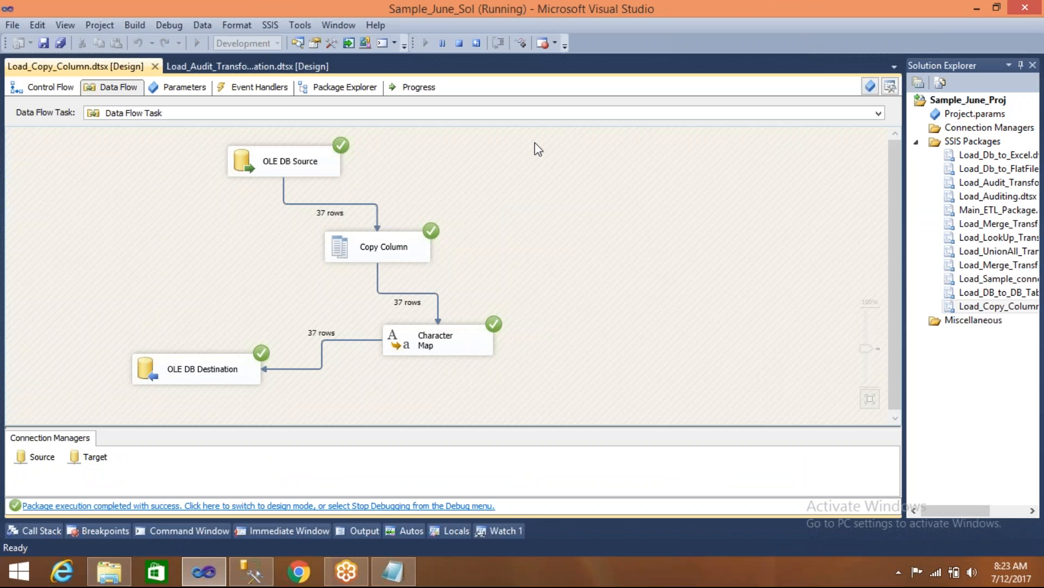
{"action": "left_click", "coordinate": [460, 44]}
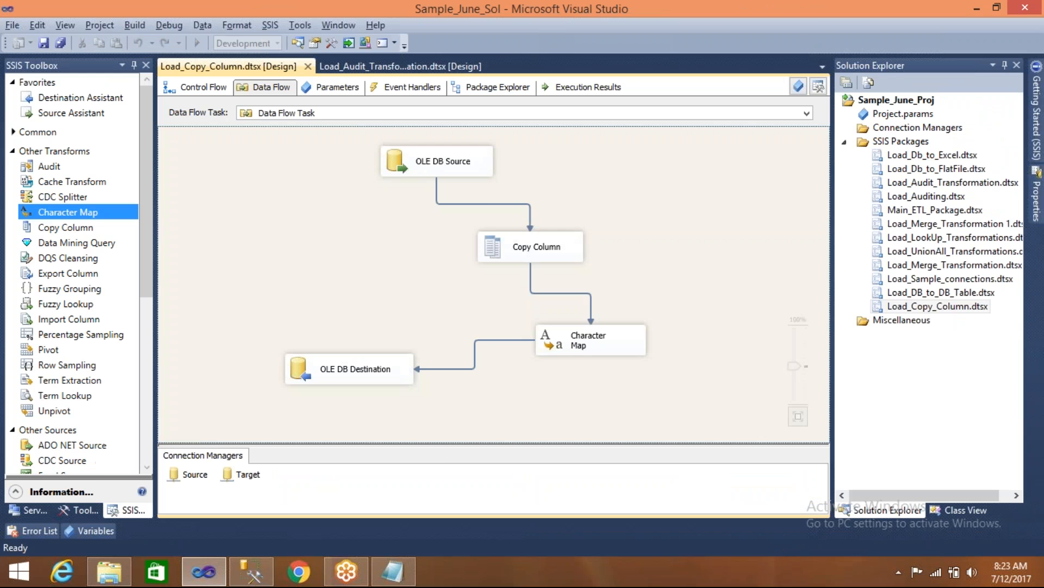
{"action": "key", "text": "alt+Tab"}
{"action": "key", "text": "alt+Tab"}
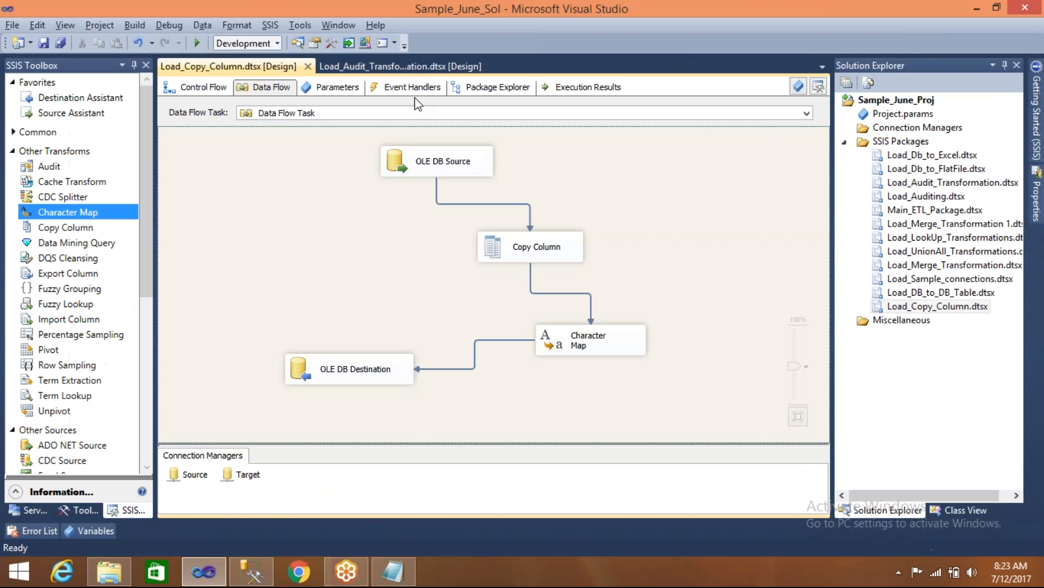
- Try changing the Character Map's ProductNme destination to New column, check its output alias and the available input columns, and cancel the edit
{"action": "double_click", "coordinate": [558, 337]}
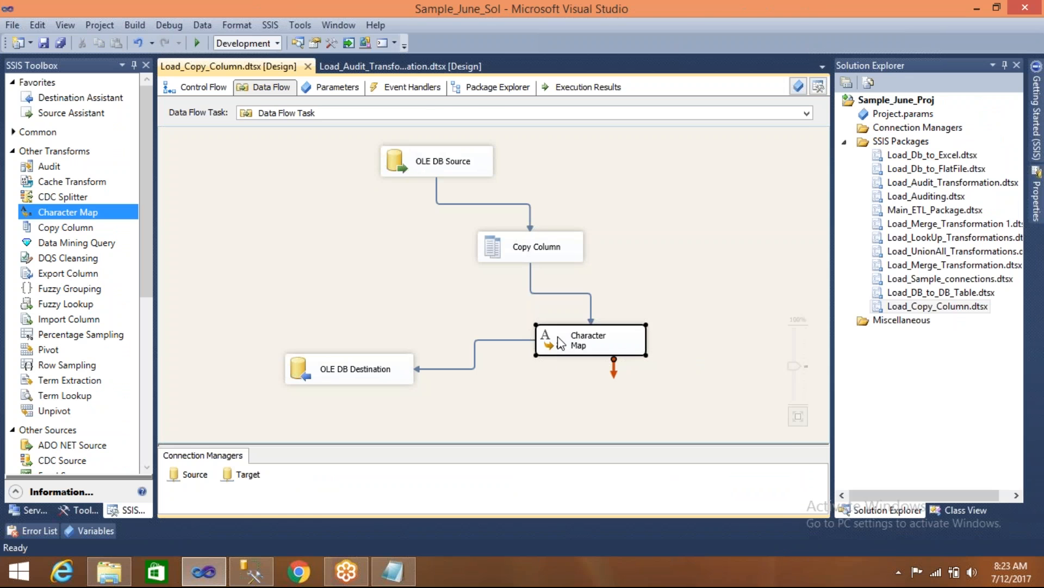
{"action": "left_click", "coordinate": [446, 296]}
{"action": "left_click", "coordinate": [446, 296]}
{"action": "left_click", "coordinate": [446, 313]}
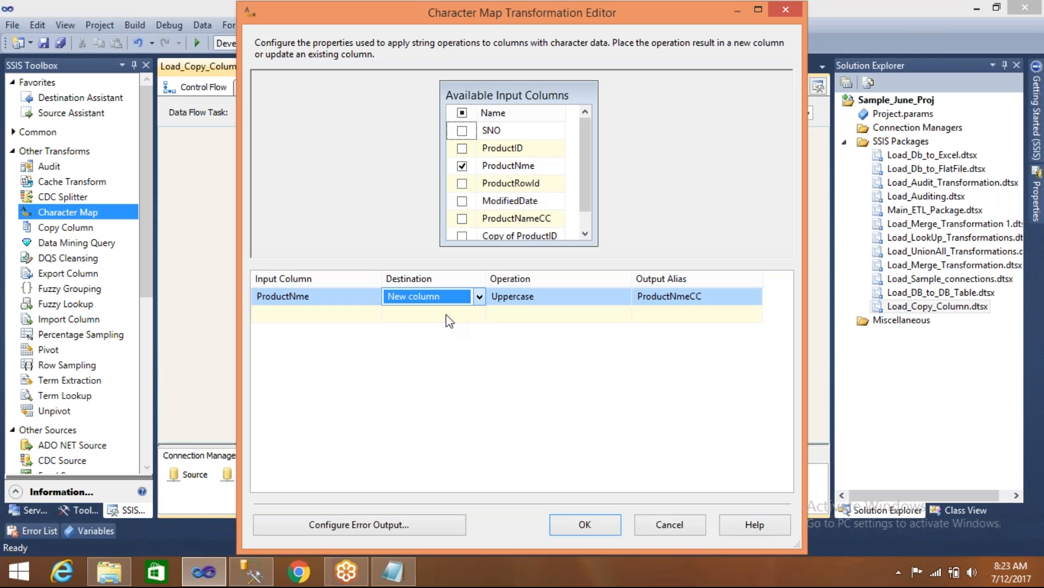
{"action": "left_click", "coordinate": [675, 297]}
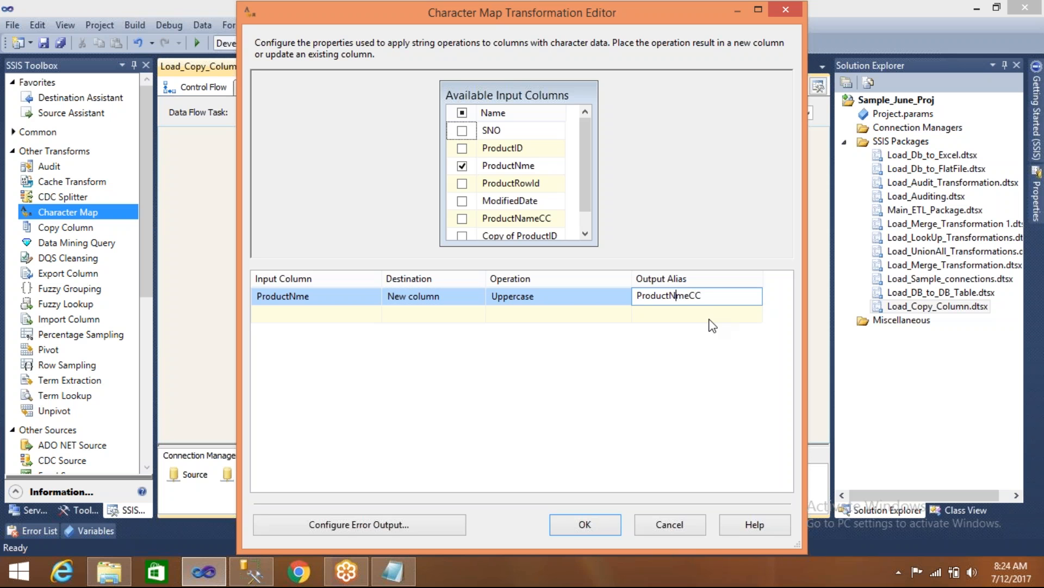
{"action": "left_click", "coordinate": [664, 348]}
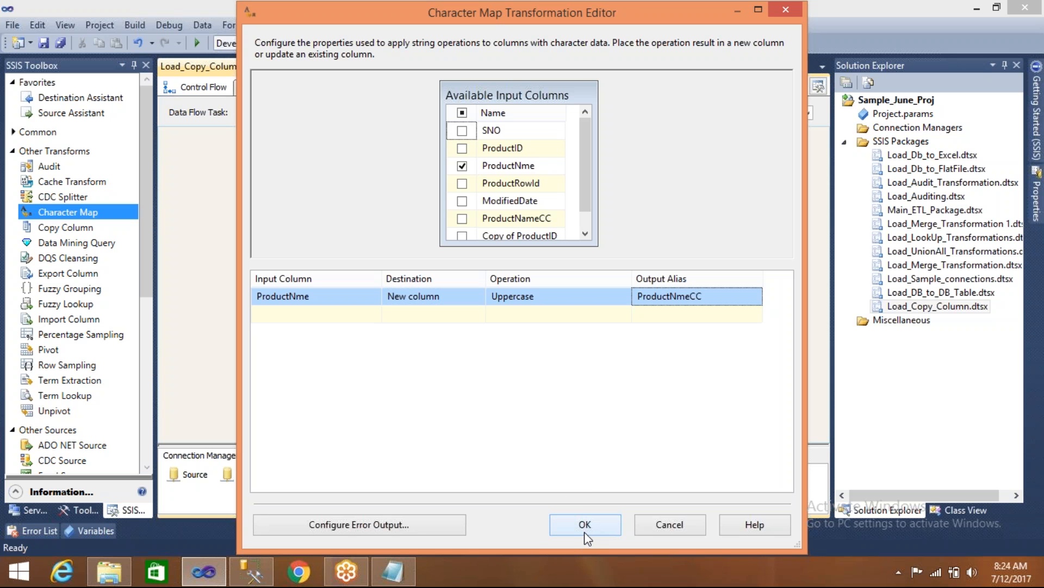
{"action": "scroll", "coordinate": [586, 217], "scroll_direction": "down", "scroll_amount": 1}
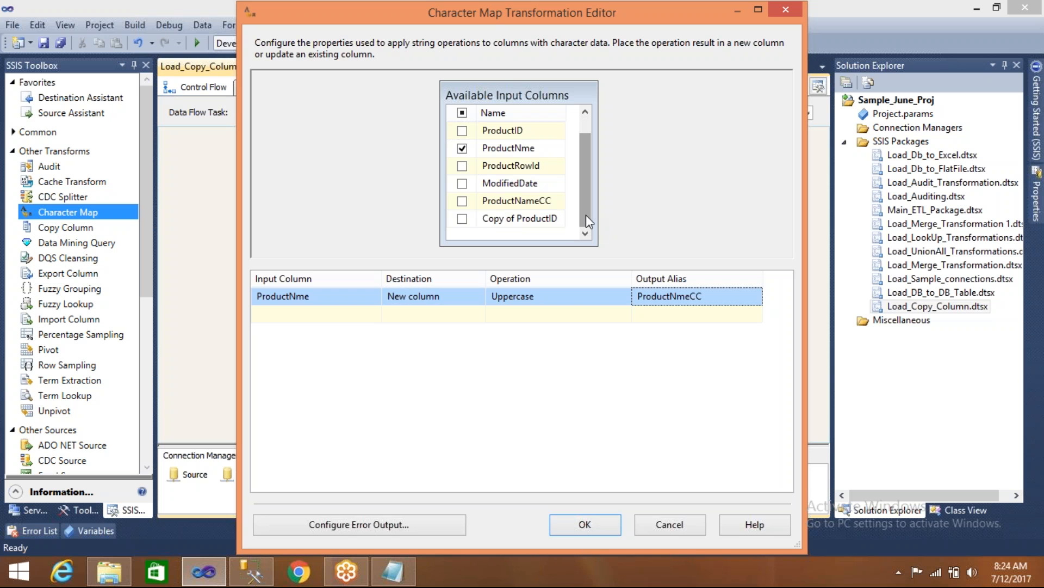
{"action": "left_click", "coordinate": [680, 532]}
- Review the OLE DB Destination's column mappings and close its editor without changes
{"action": "double_click", "coordinate": [320, 367]}
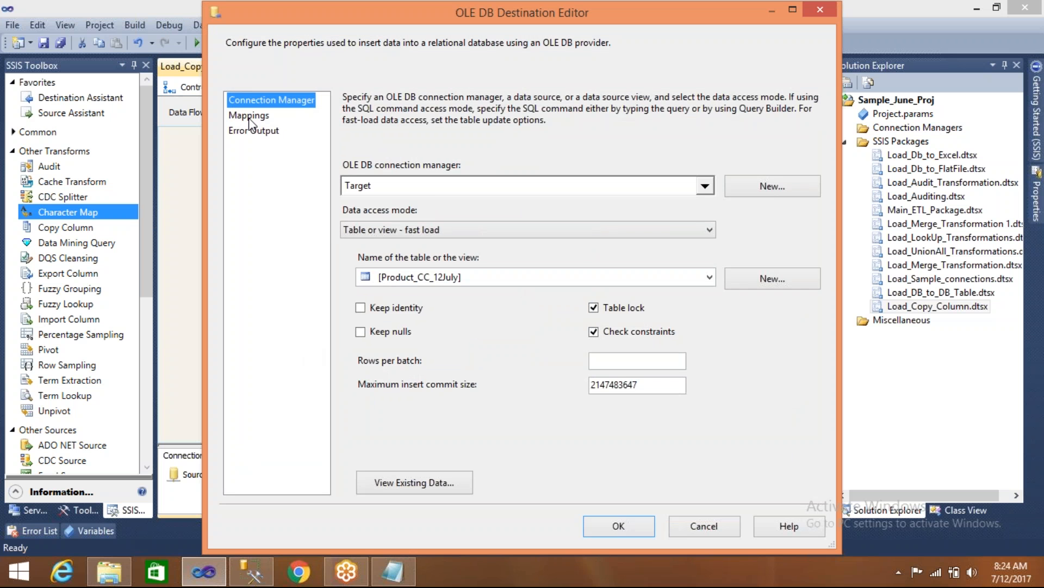
{"action": "left_click", "coordinate": [249, 116]}
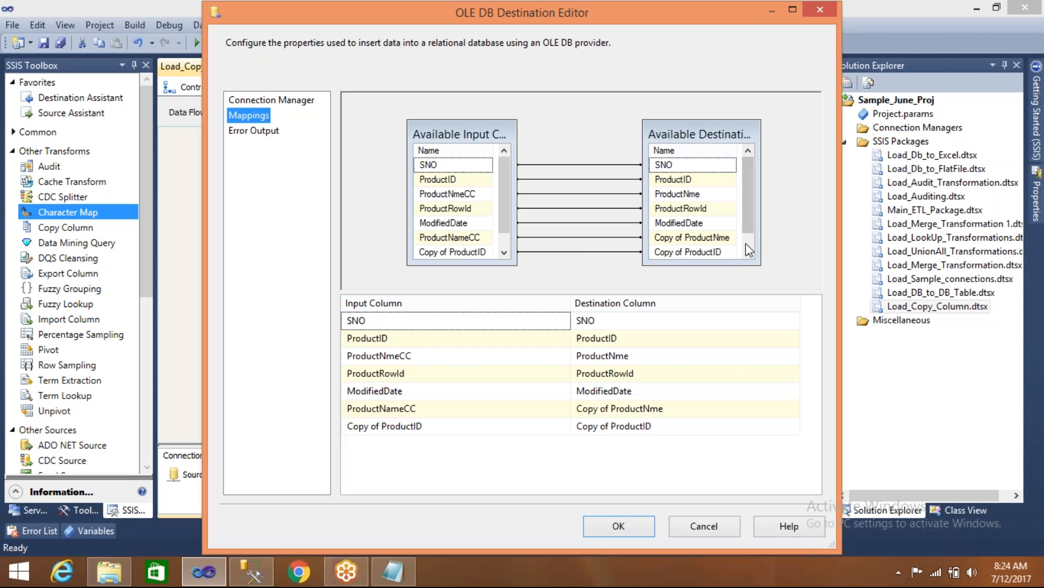
{"action": "scroll", "coordinate": [746, 243], "scroll_direction": "down", "scroll_amount": 1}
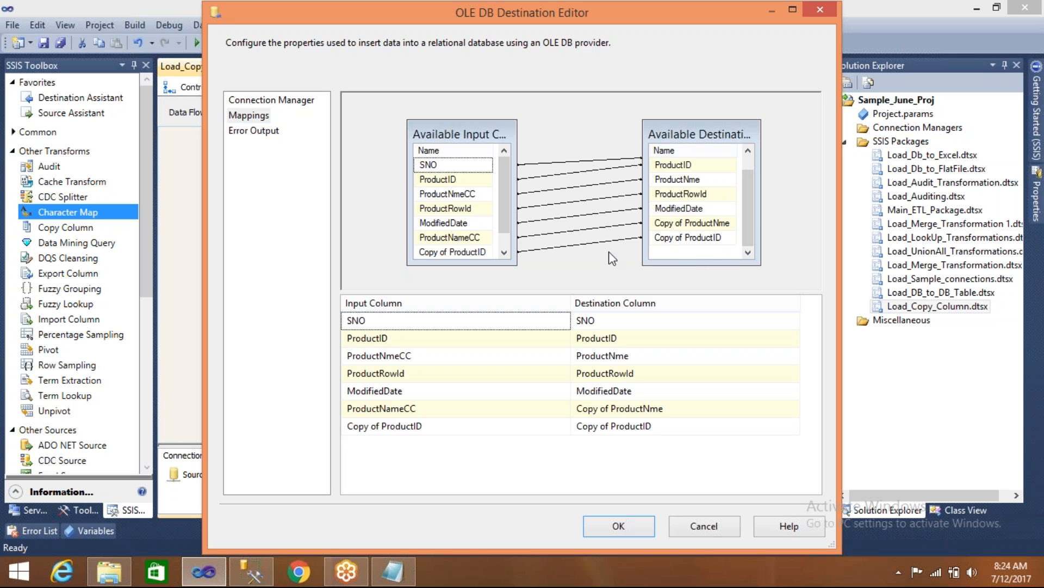
{"action": "left_click", "coordinate": [696, 528]}
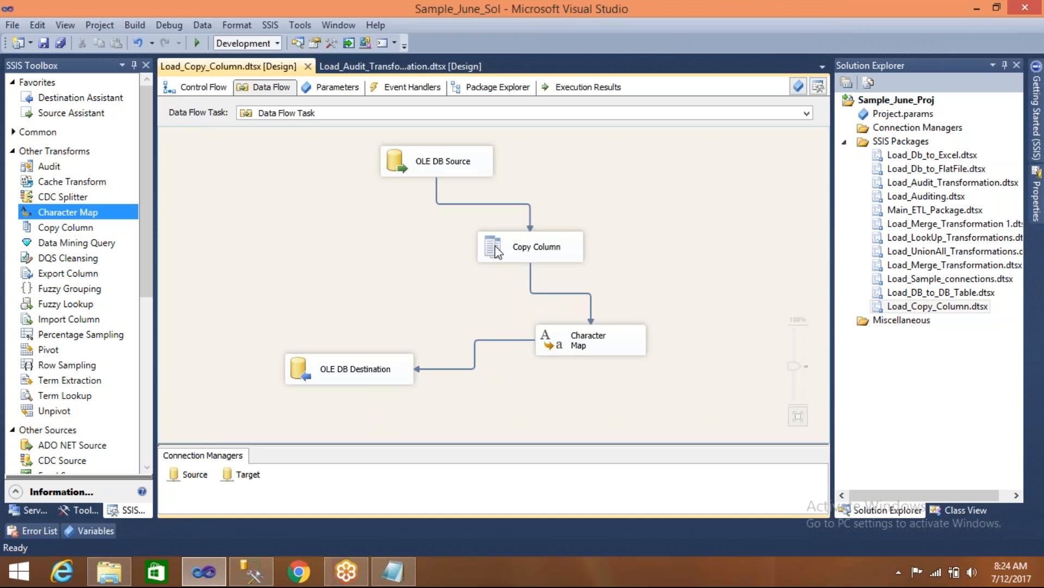
- Delete the Copy Column transformation and connect the OLE DB Source directly to the Character Map
{"action": "left_click", "coordinate": [494, 246]}
{"action": "key", "text": "Delete"}
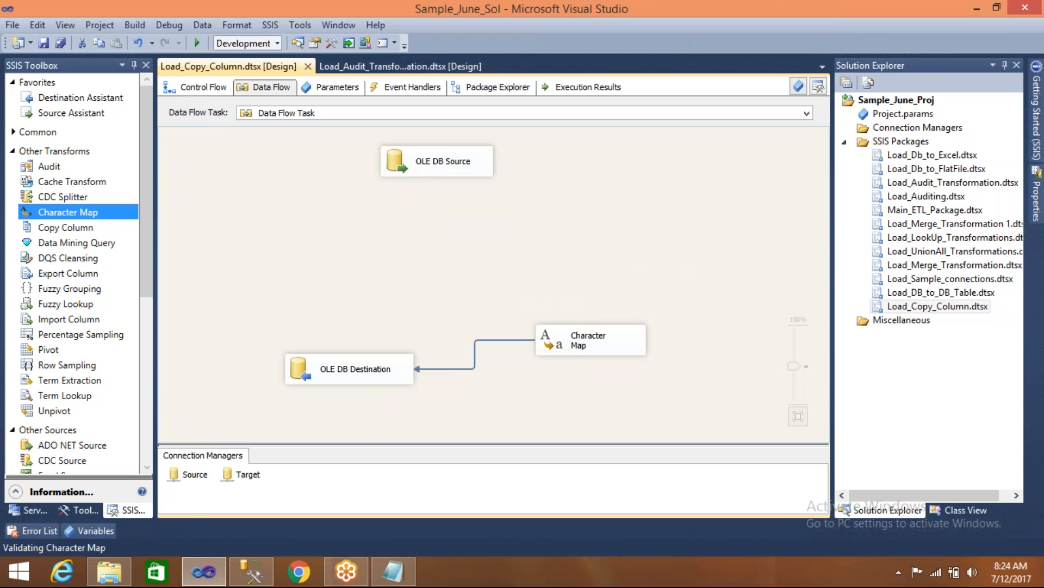
{"action": "left_click", "coordinate": [456, 168]}
{"action": "left_click_drag", "start_coordinate": [445, 185], "coordinate": [566, 337]}
- Review the Character Map's input columns and in-place uppercase setting for ProductNme, and accept them
{"action": "double_click", "coordinate": [566, 337]}
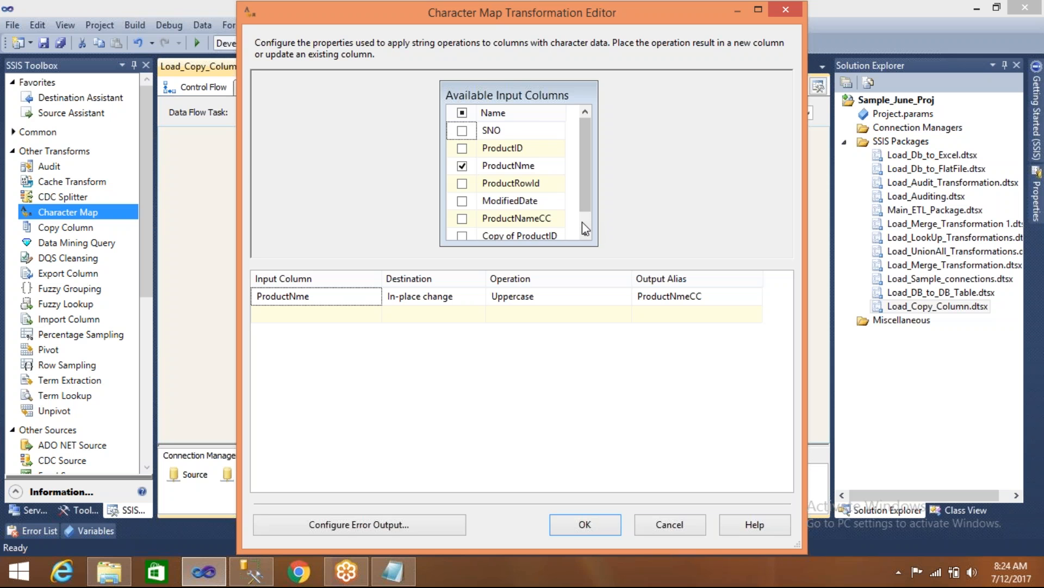
{"action": "scroll", "coordinate": [582, 221], "scroll_direction": "down", "scroll_amount": 1}
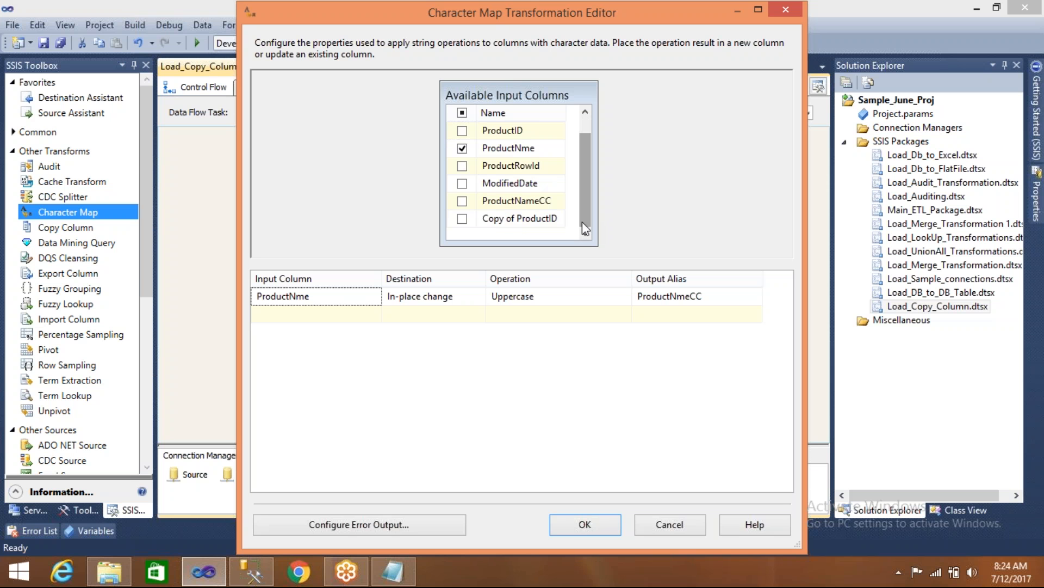
{"action": "left_click", "coordinate": [586, 524]}
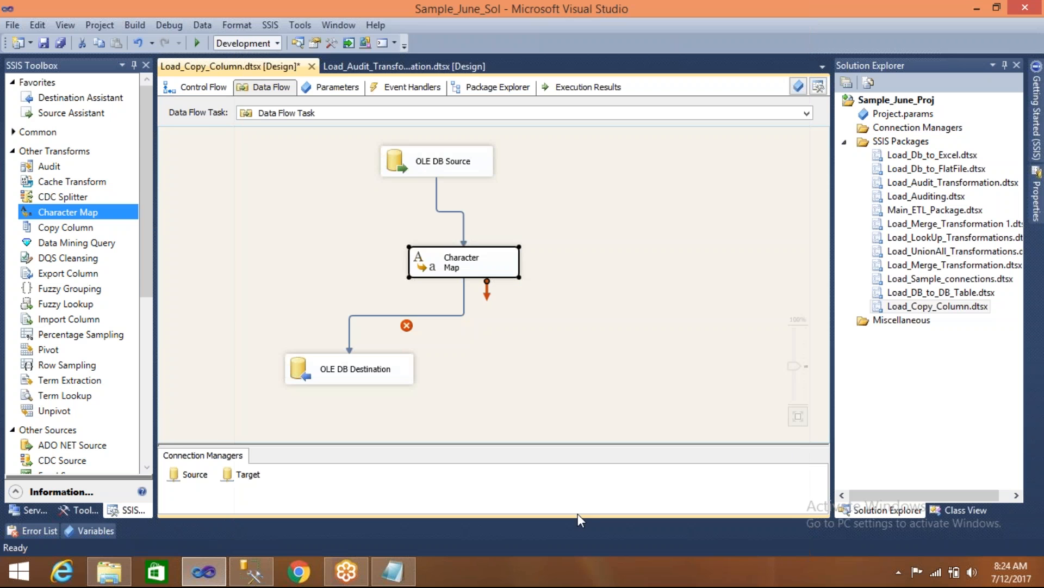
- Check the error flagged on the path between the Character Map and the OLE DB Destination
{"action": "left_click", "coordinate": [302, 375]}
{"action": "double_click", "coordinate": [302, 376]}
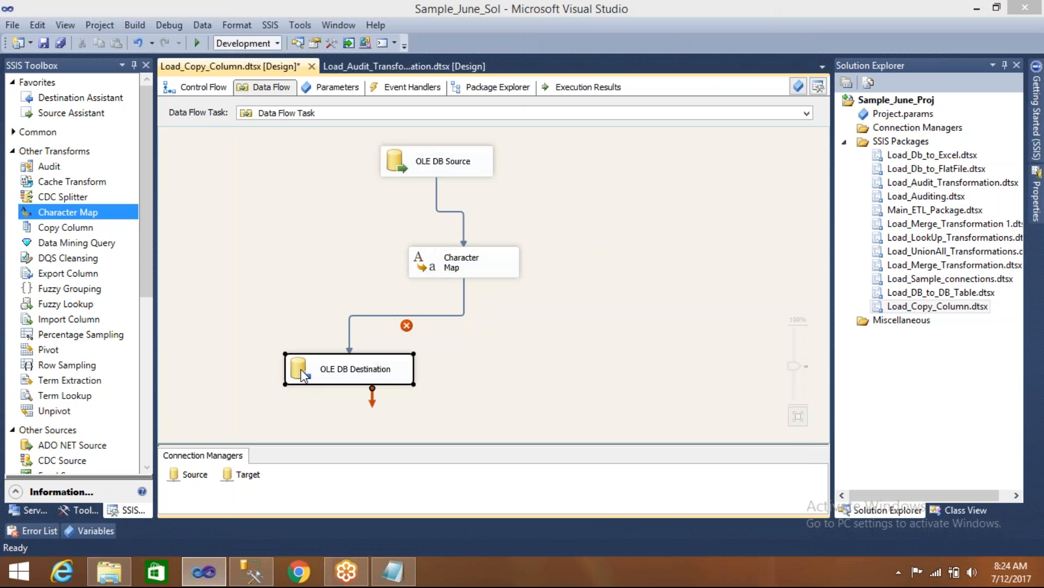
{"action": "left_click", "coordinate": [702, 526]}
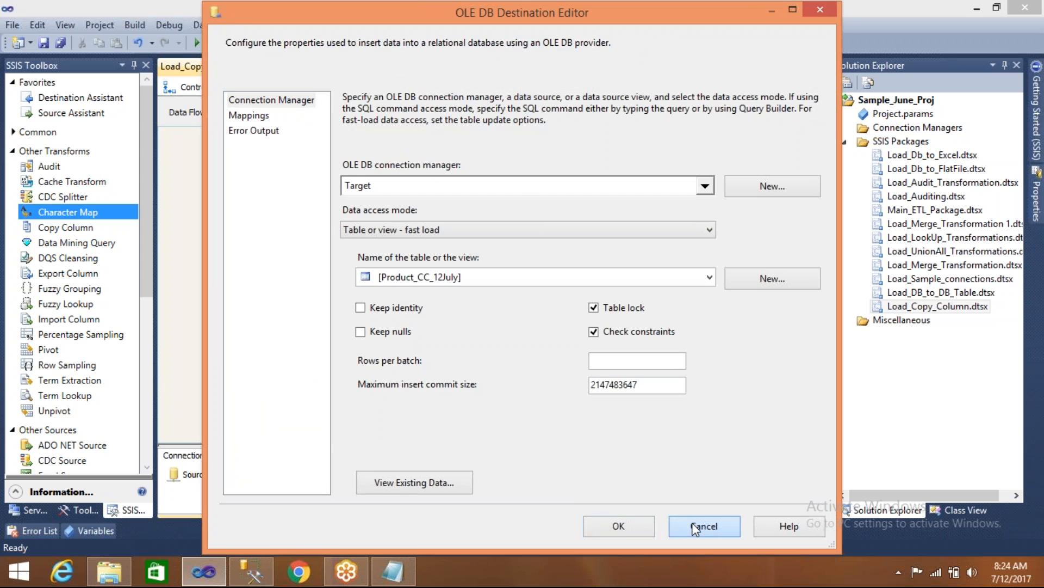
{"action": "mouse_move", "coordinate": [409, 331]}
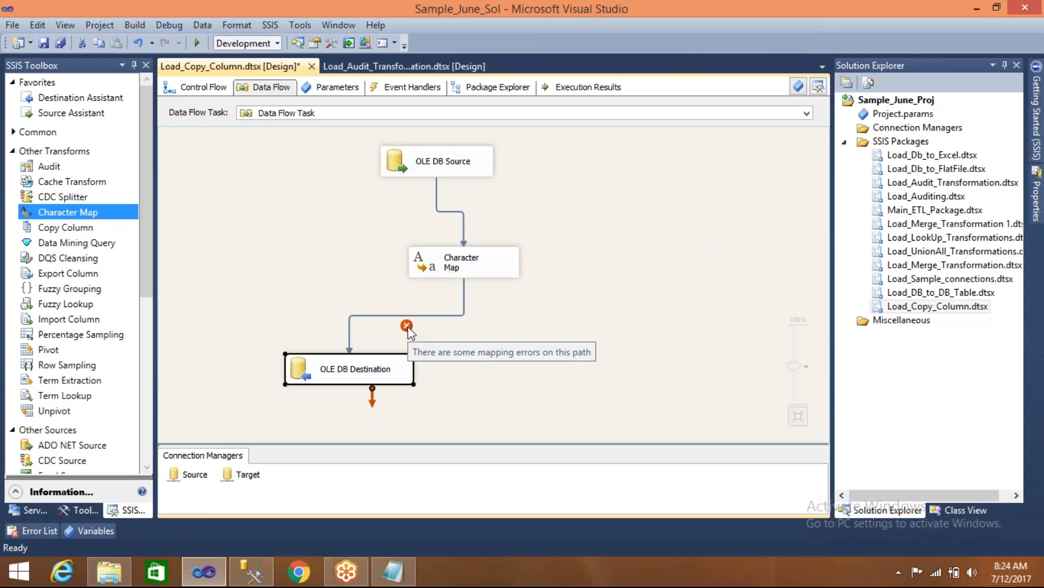
- Delete the path between the Character Map and the OLE DB Destination and connect the two components again
{"action": "left_click", "coordinate": [421, 315]}
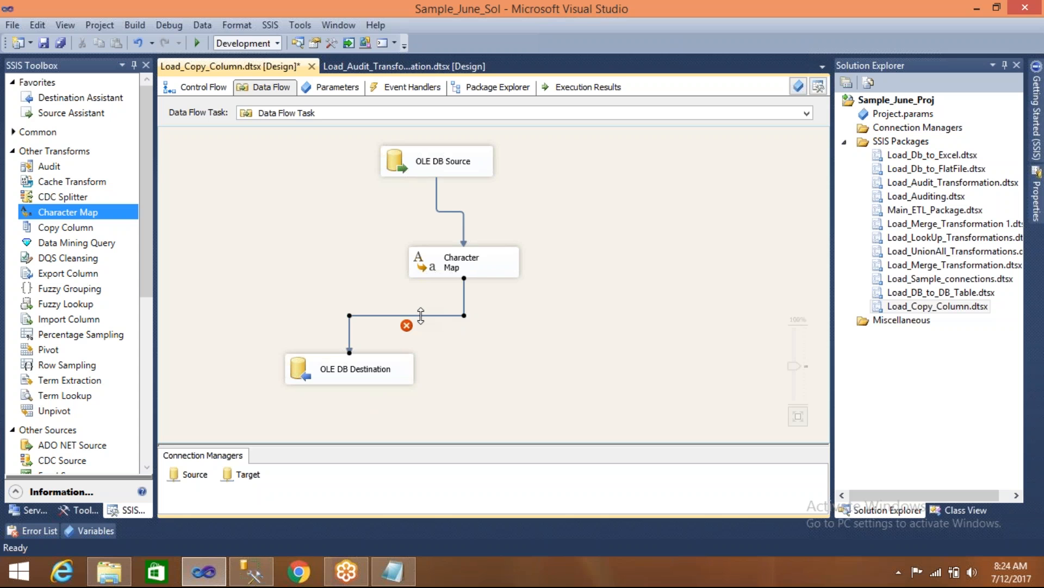
{"action": "key", "text": "Delete"}
{"action": "left_click", "coordinate": [463, 267]}
{"action": "left_click_drag", "start_coordinate": [475, 301], "coordinate": [337, 372]}
- Try clearing all existing column mappings in the OLE DB Destination
{"action": "double_click", "coordinate": [296, 371]}
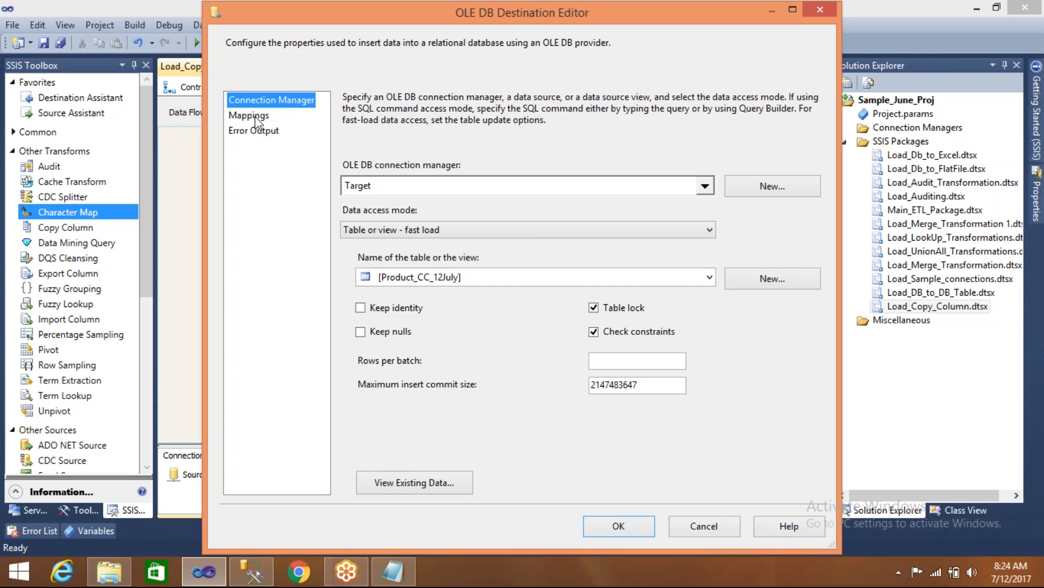
{"action": "left_click", "coordinate": [251, 116]}
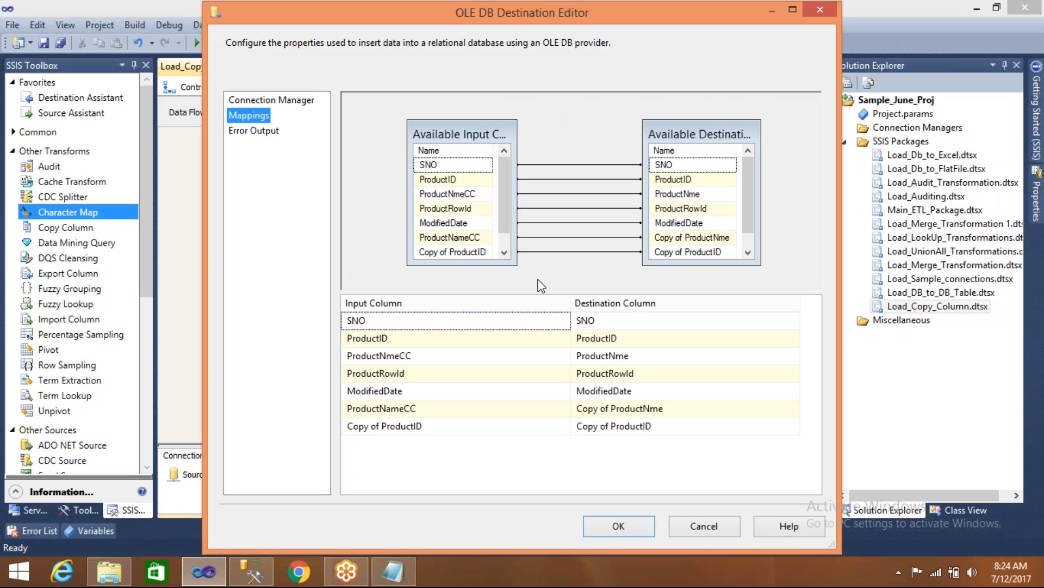
{"action": "right_click", "coordinate": [480, 201]}
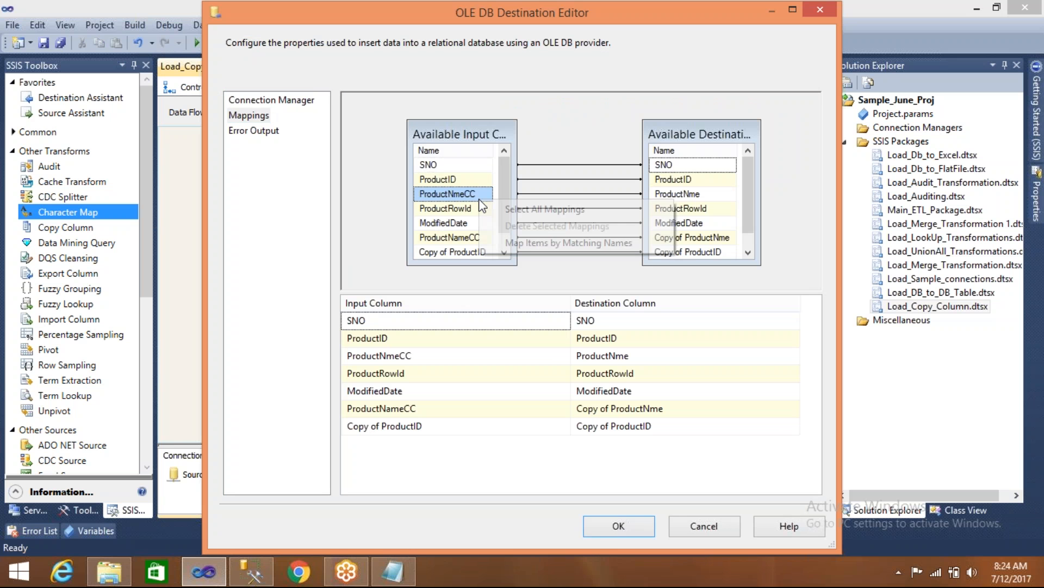
{"action": "left_click", "coordinate": [514, 210]}
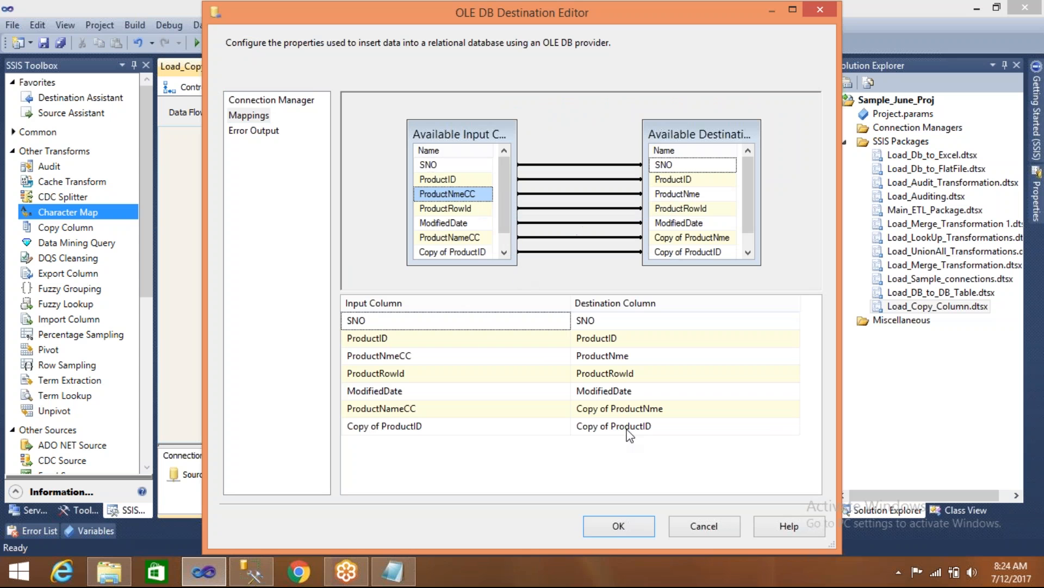
{"action": "right_click", "coordinate": [477, 224]}
{"action": "left_click", "coordinate": [547, 249]}
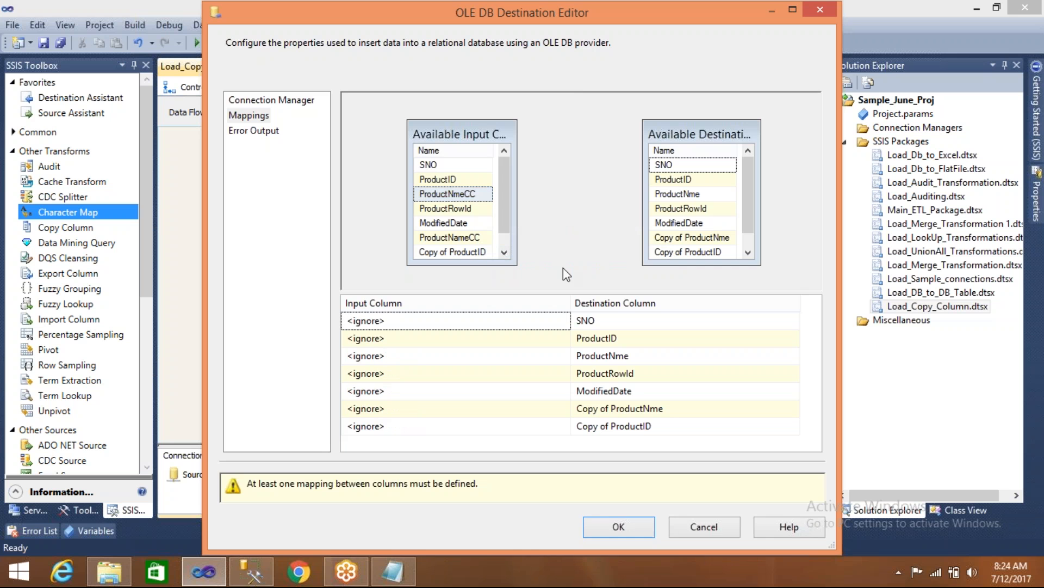
- Try mapping SNO, ProductID, ProductRowId and ModifiedDate to their namesakes and ProductNmeCC to Copy of ProductNme, and cancel the mapping changes
{"action": "left_click_drag", "start_coordinate": [482, 166], "coordinate": [662, 167]}
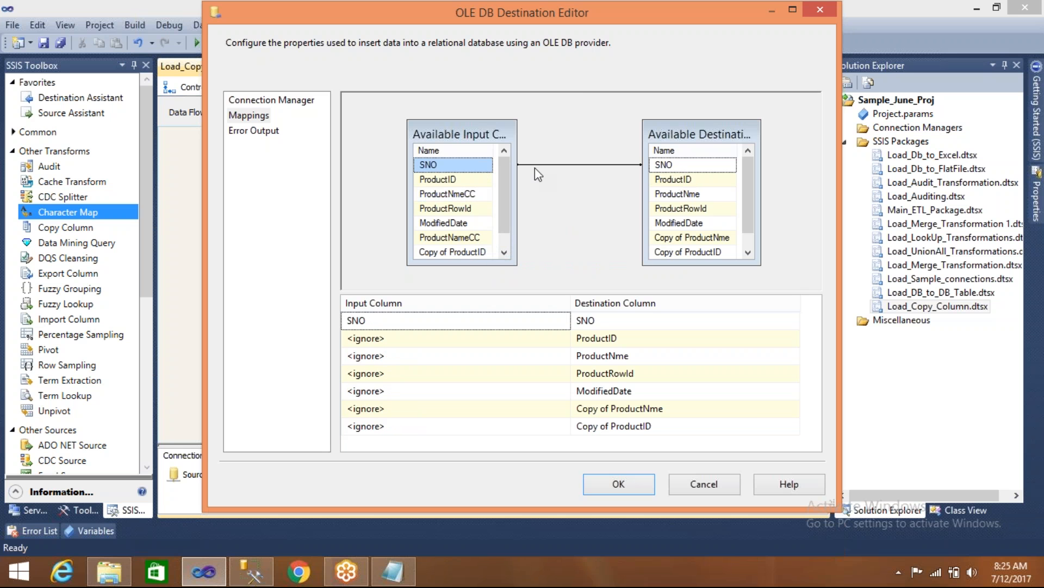
{"action": "left_click_drag", "start_coordinate": [481, 180], "coordinate": [702, 182]}
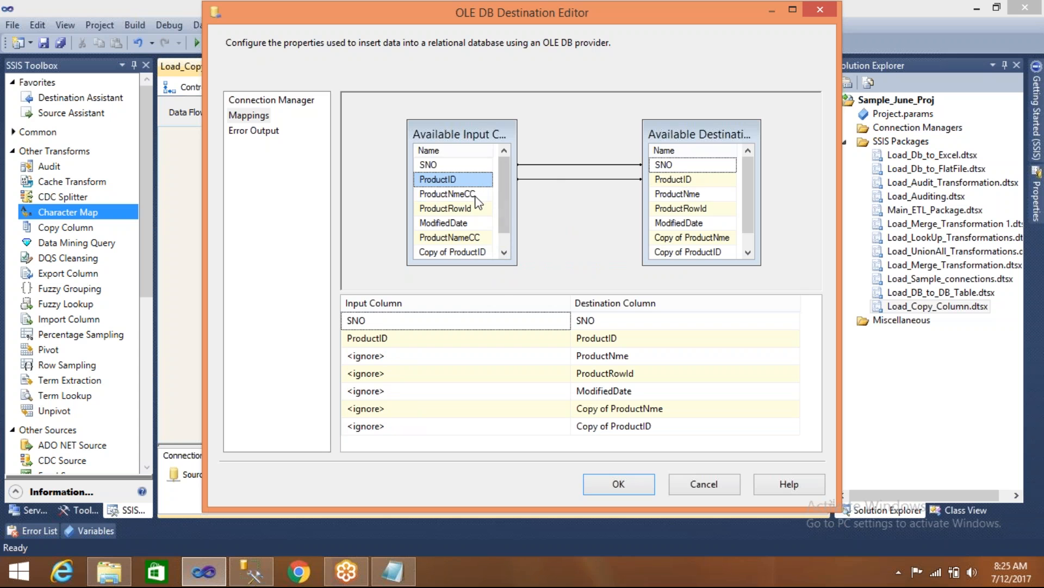
{"action": "left_click_drag", "start_coordinate": [474, 194], "coordinate": [688, 238]}
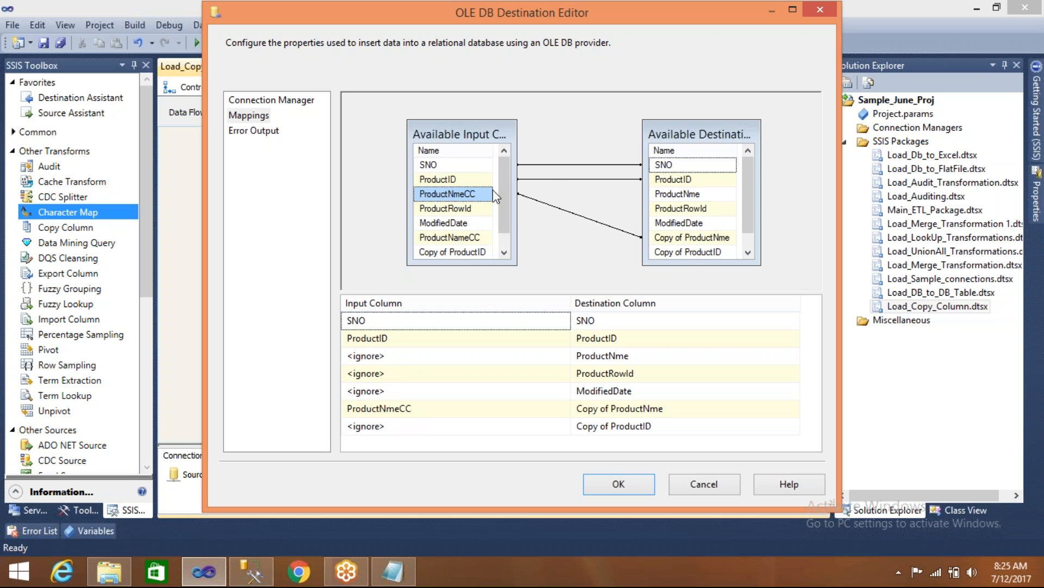
{"action": "left_click_drag", "start_coordinate": [482, 209], "coordinate": [675, 211]}
{"action": "left_click_drag", "start_coordinate": [479, 223], "coordinate": [675, 223]}
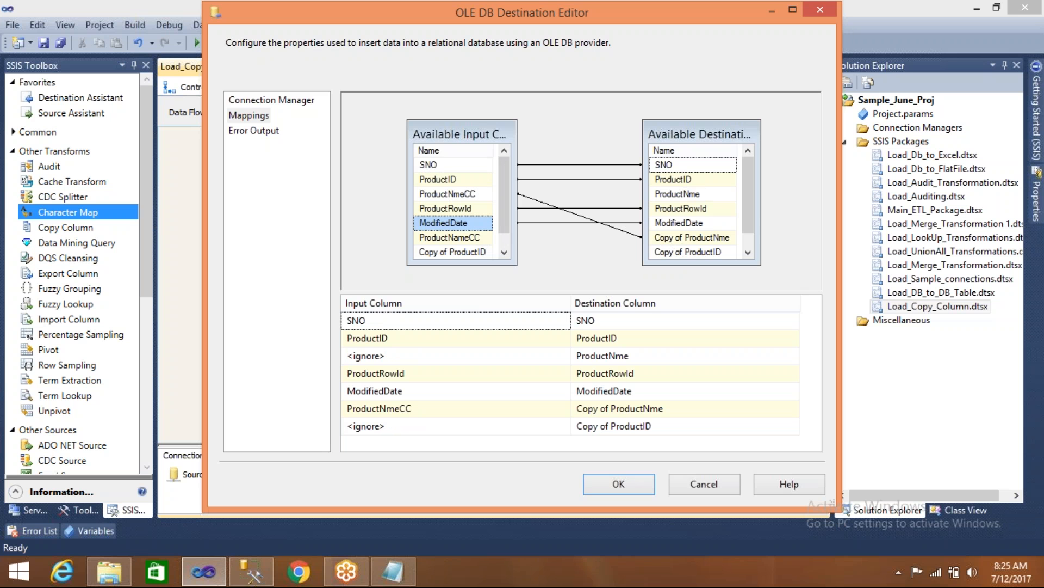
{"action": "left_click", "coordinate": [471, 240]}
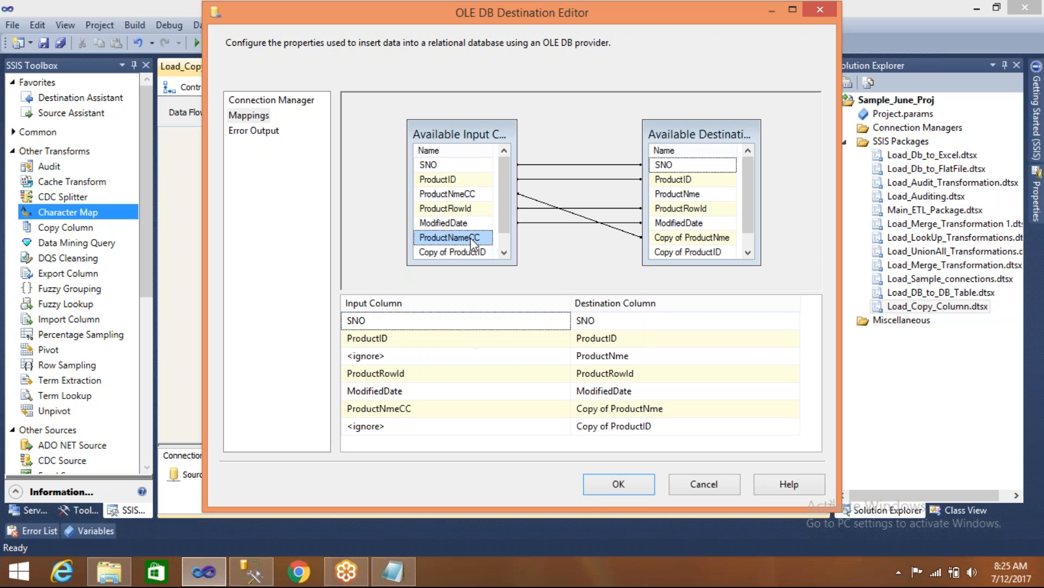
{"action": "left_click", "coordinate": [474, 194]}
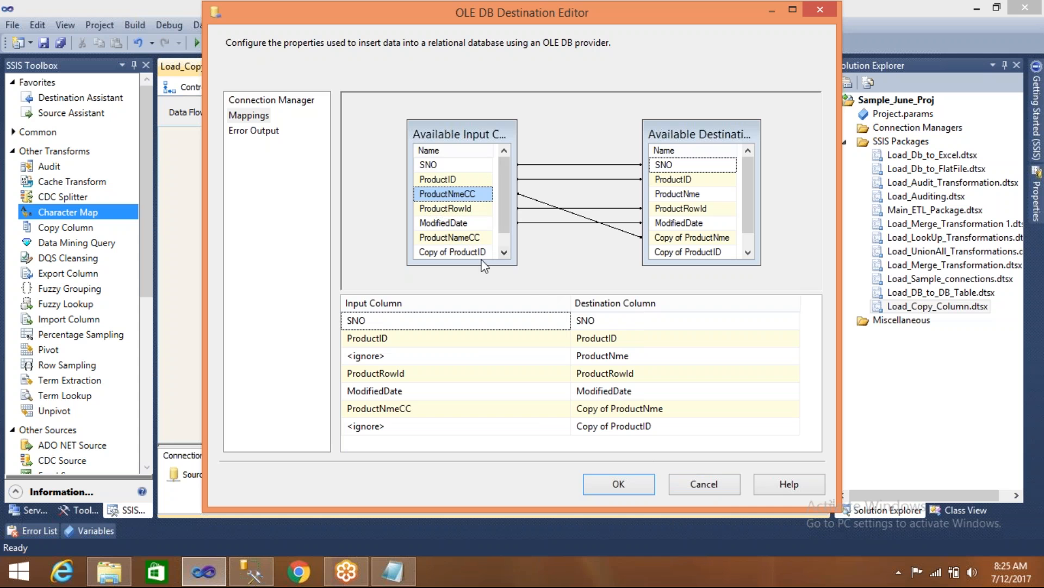
{"action": "left_click", "coordinate": [504, 251]}
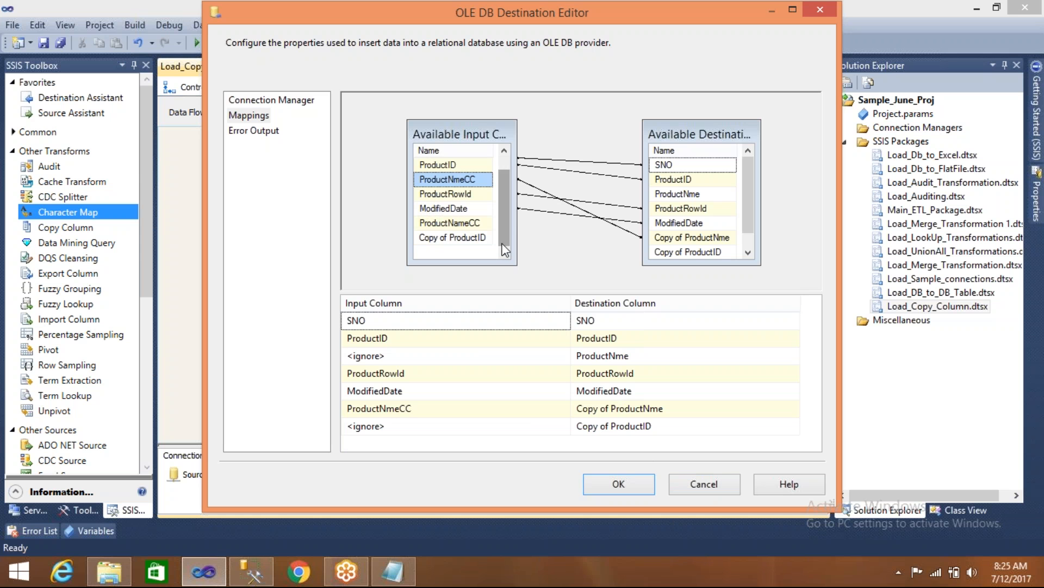
{"action": "left_click", "coordinate": [692, 490]}
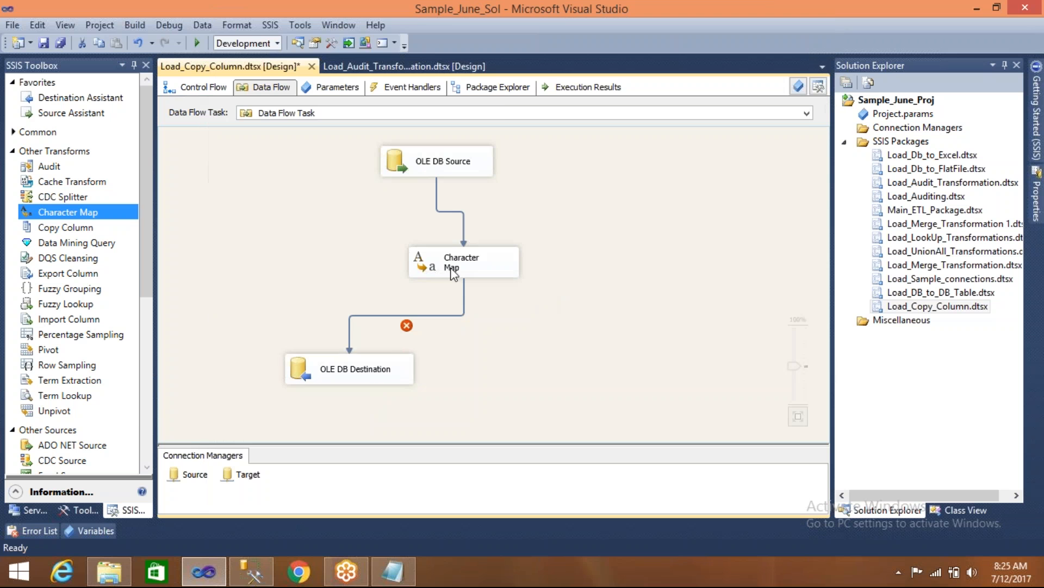
- Review the Character Map's available input columns and ProductNme operation settings, and close the editor without changes
{"action": "double_click", "coordinate": [423, 266]}
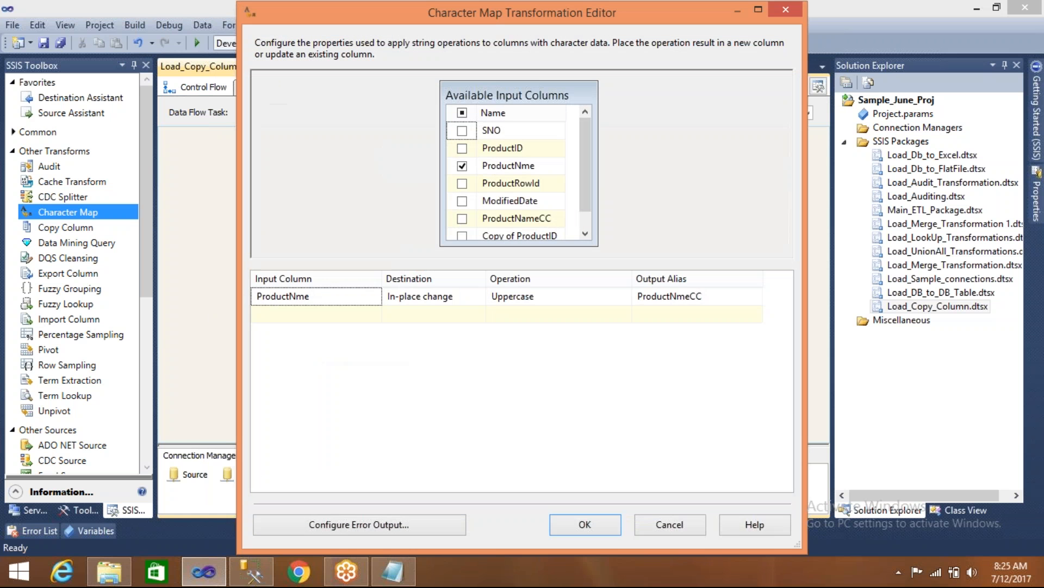
{"action": "left_click", "coordinate": [586, 220]}
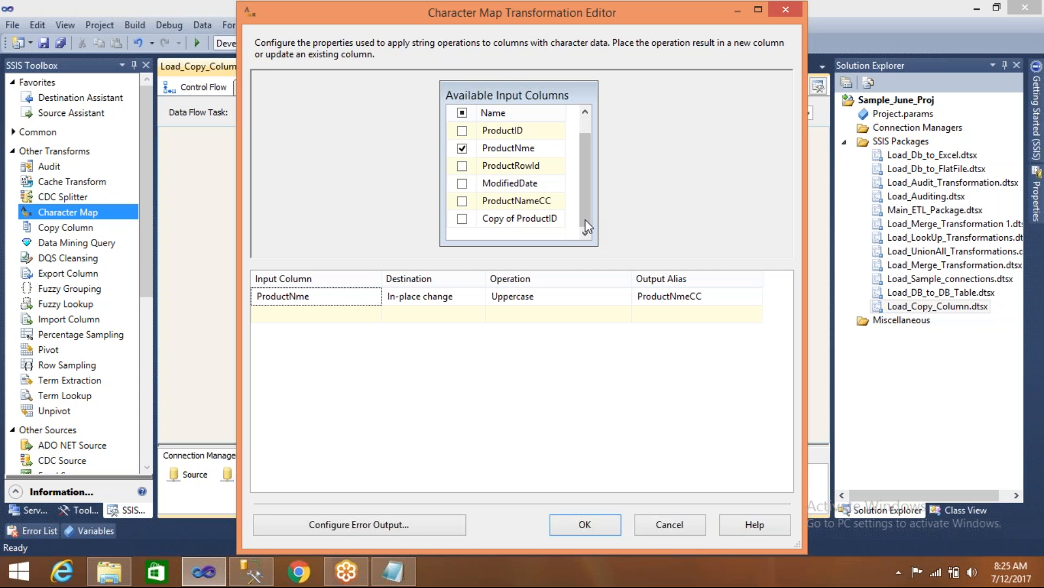
{"action": "left_click_drag", "start_coordinate": [587, 225], "coordinate": [588, 208]}
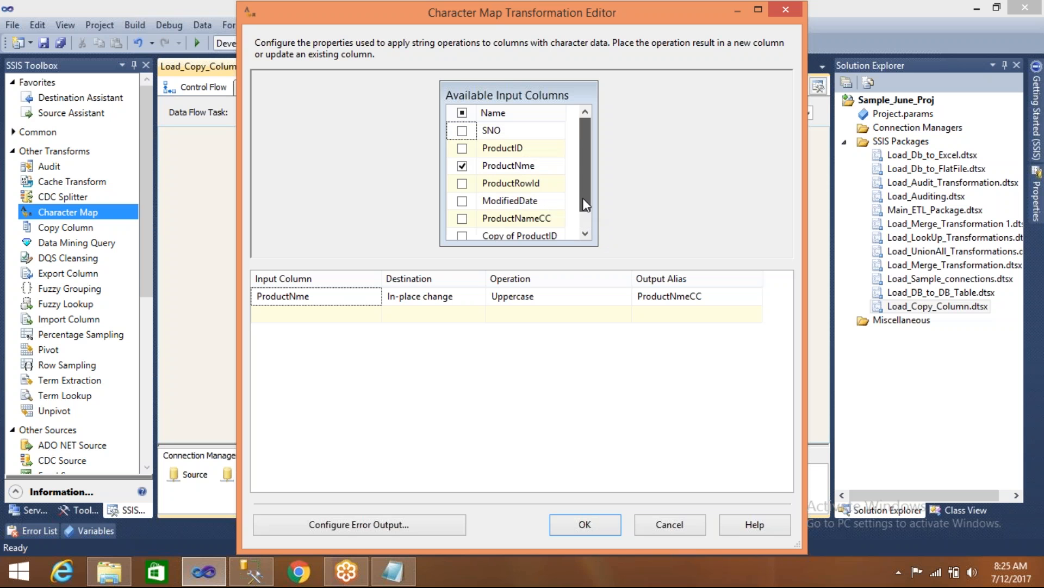
{"action": "left_click", "coordinate": [653, 528]}
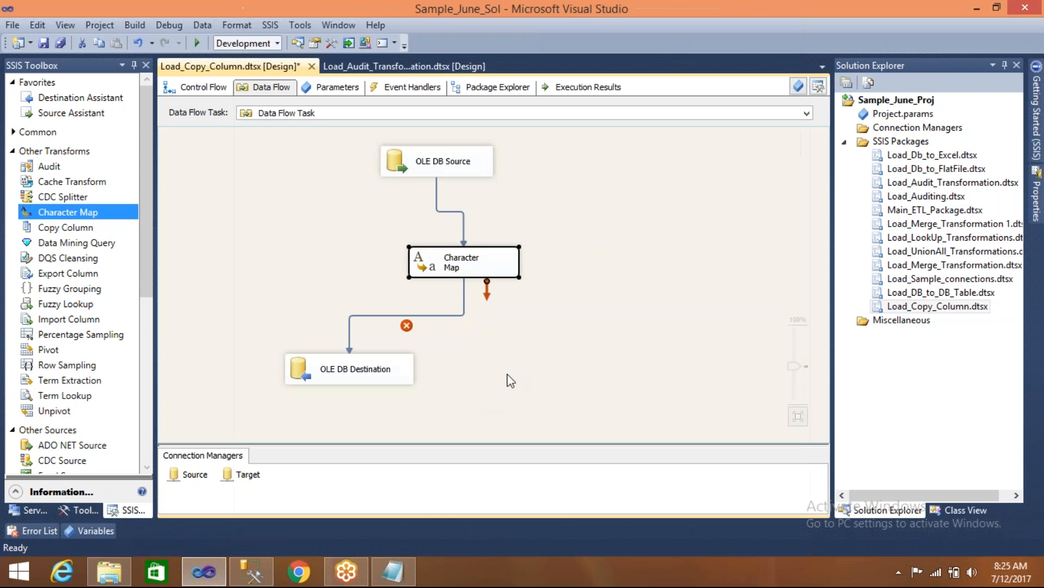
- Review the OLE DB Destination's connection settings and its proposed table creation script, and cancel without creating a table
{"action": "left_click", "coordinate": [306, 380]}
{"action": "double_click", "coordinate": [306, 380]}
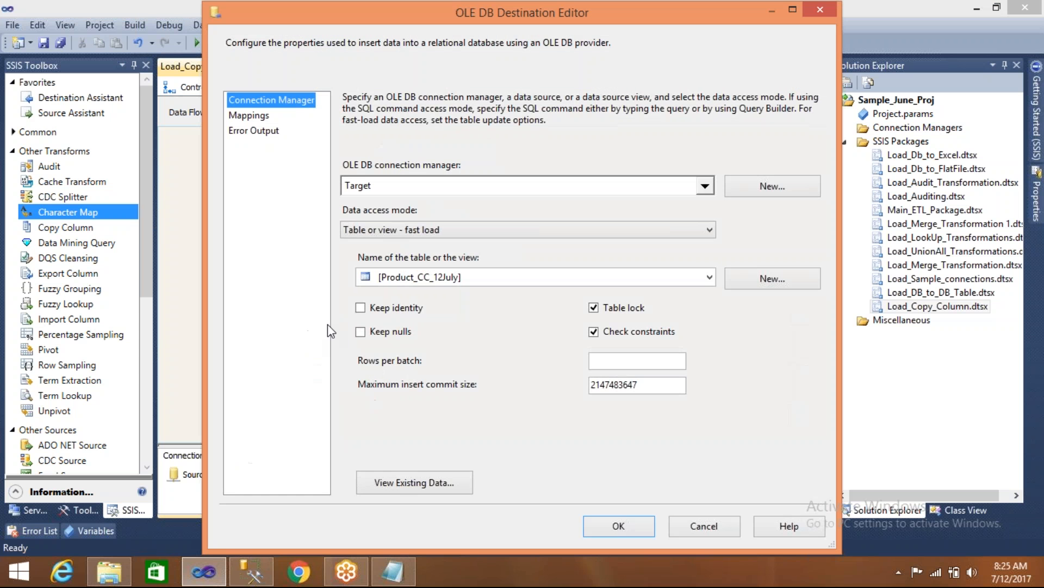
{"action": "left_click", "coordinate": [699, 529]}
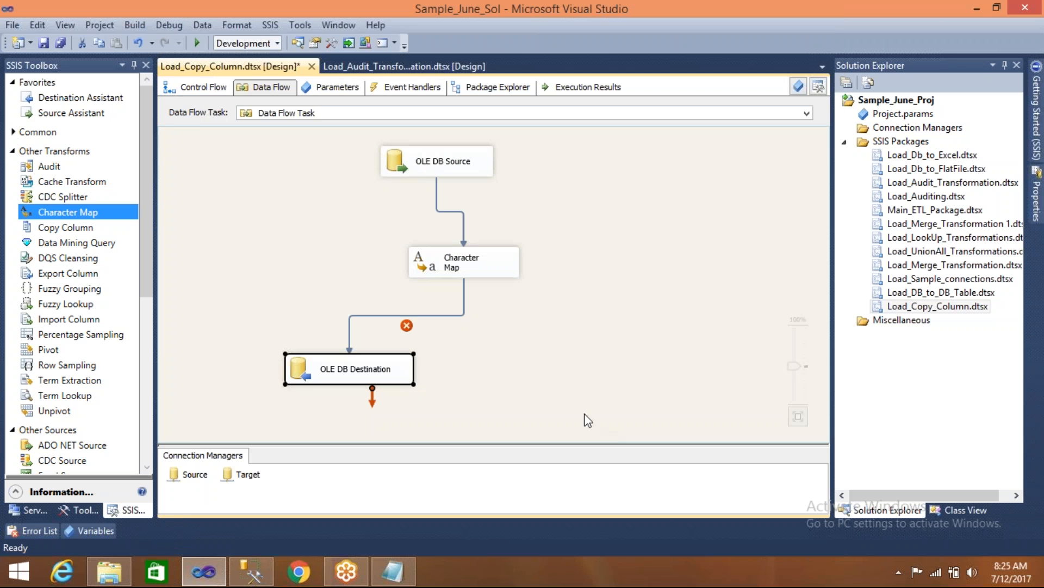
{"action": "double_click", "coordinate": [299, 371]}
{"action": "left_click", "coordinate": [761, 285]}
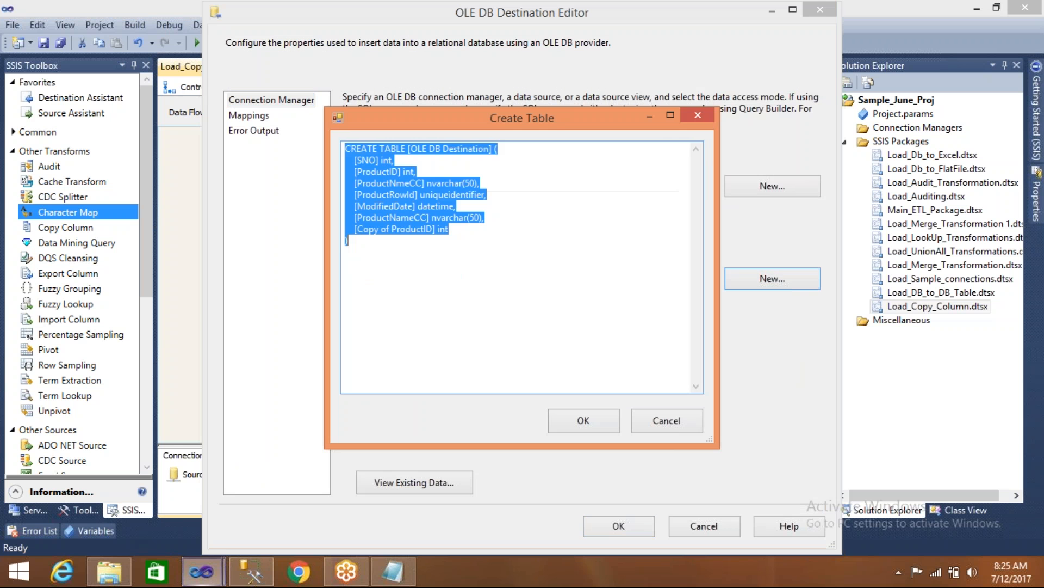
{"action": "left_click", "coordinate": [493, 149]}
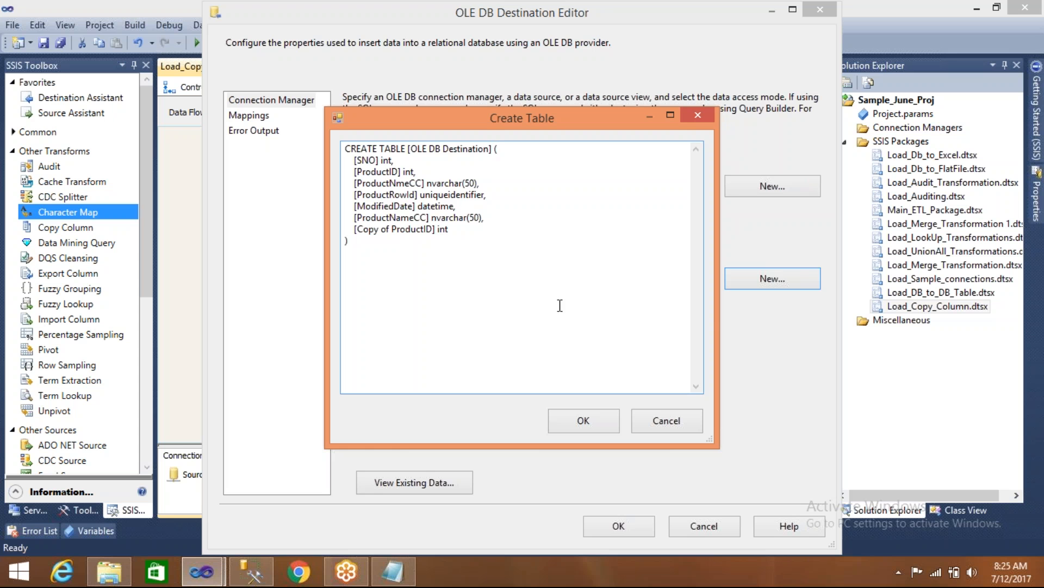
{"action": "left_click", "coordinate": [656, 422]}
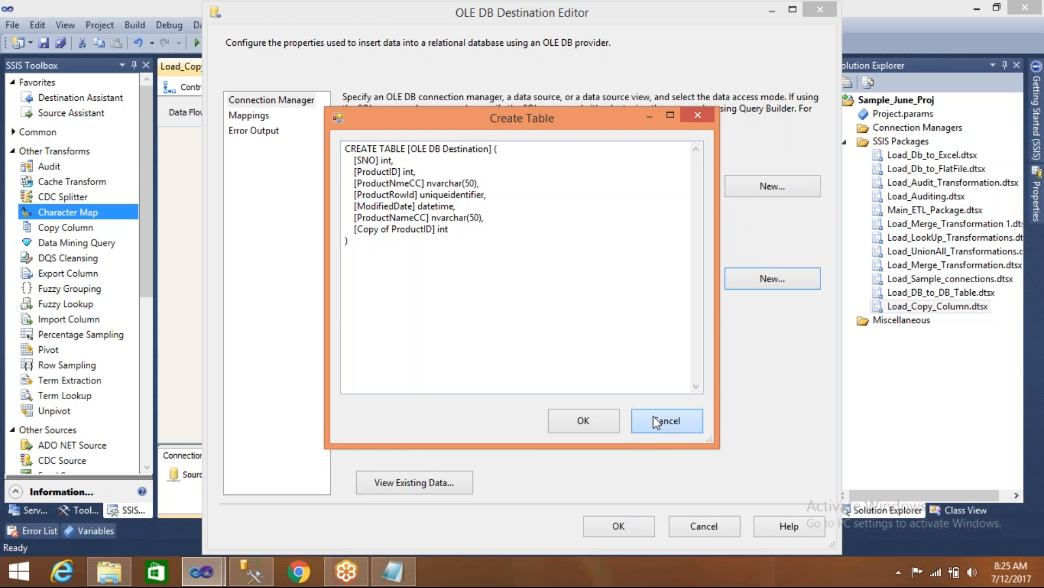
{"action": "left_click", "coordinate": [699, 529]}
- Replace the existing Character Map and OLE DB Destination in the data flow with newly added ones
{"action": "left_click_drag", "start_coordinate": [337, 221], "coordinate": [554, 429]}
{"action": "key", "text": "Delete"}
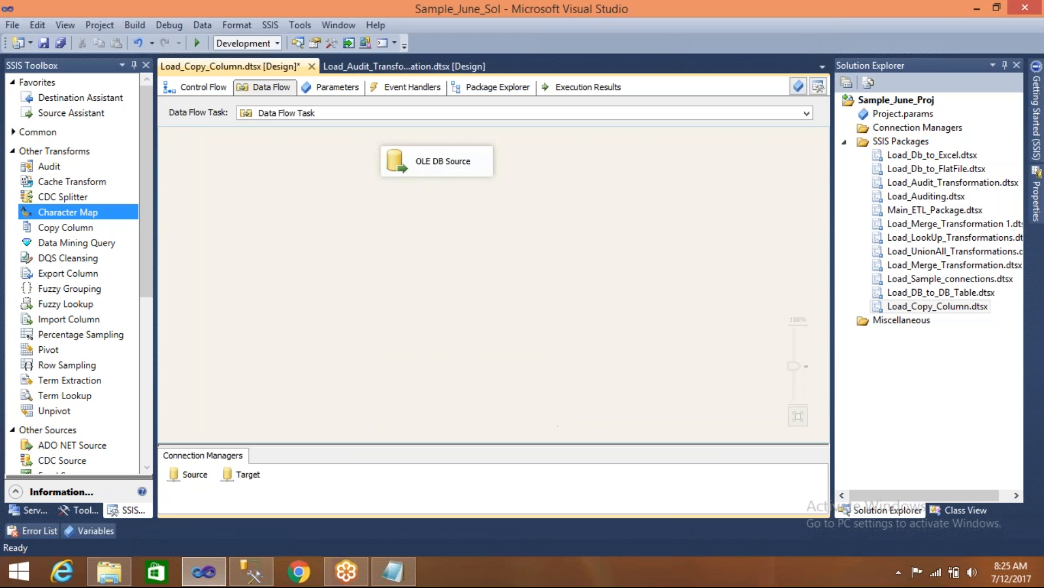
{"action": "left_click_drag", "start_coordinate": [69, 212], "coordinate": [440, 243]}
{"action": "left_click", "coordinate": [13, 151]}
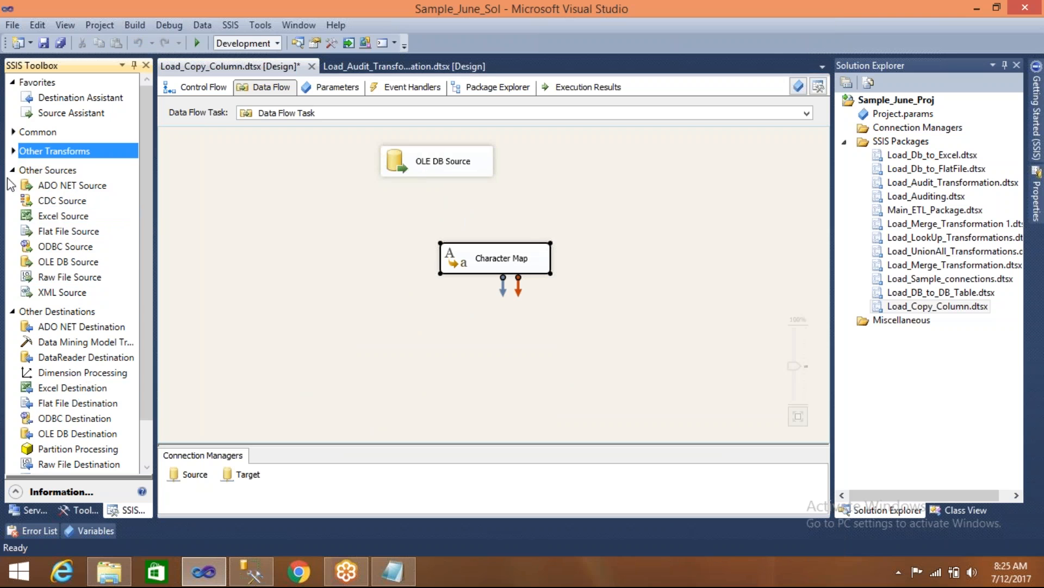
{"action": "left_click", "coordinate": [12, 169]}
{"action": "left_click_drag", "start_coordinate": [63, 315], "coordinate": [348, 357]}
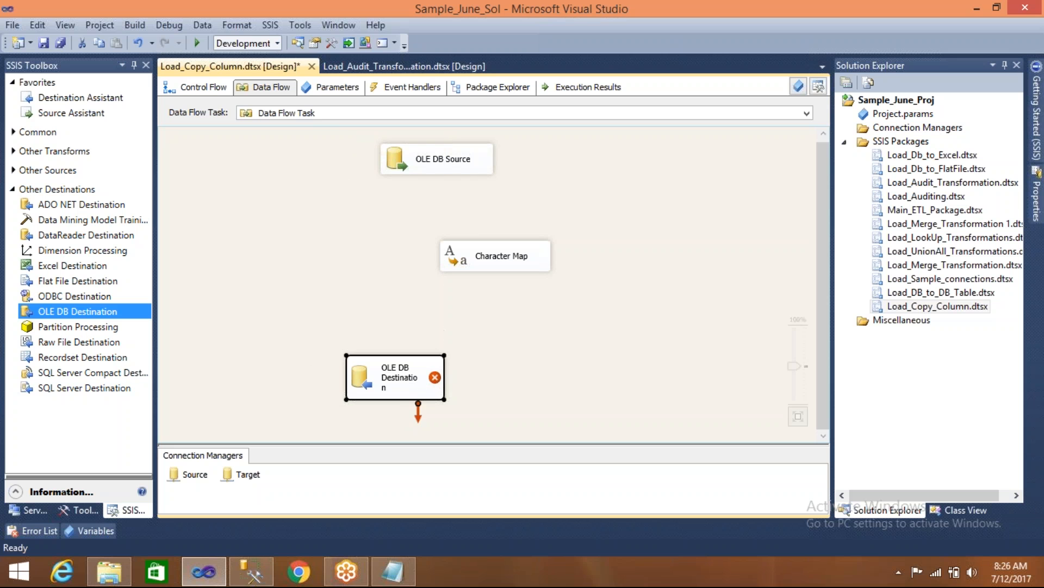
- Connect the OLE DB Source to the Character Map and apply Uppercase to ProductNme as the new column Copy of ProductNme
{"action": "left_click", "coordinate": [420, 162]}
{"action": "left_click_drag", "start_coordinate": [445, 197], "coordinate": [476, 252]}
{"action": "double_click", "coordinate": [476, 254]}
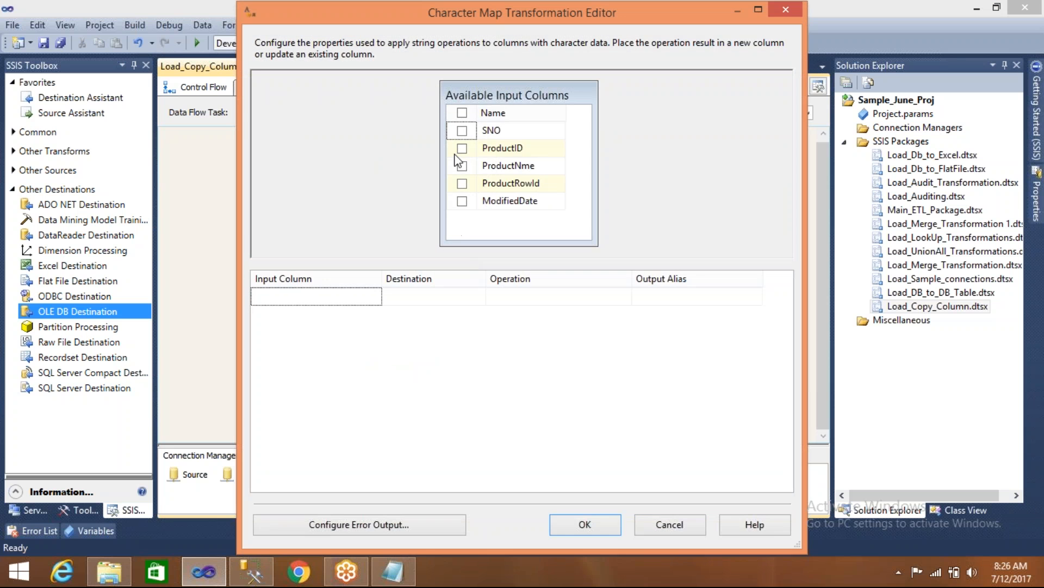
{"action": "left_click", "coordinate": [462, 166]}
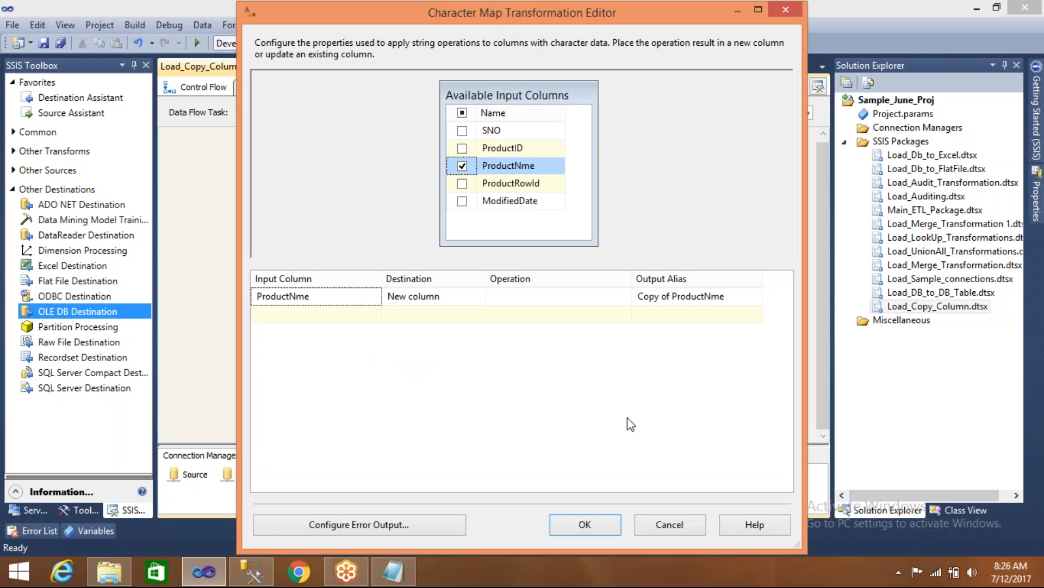
{"action": "left_click", "coordinate": [600, 295]}
{"action": "left_click", "coordinate": [621, 297]}
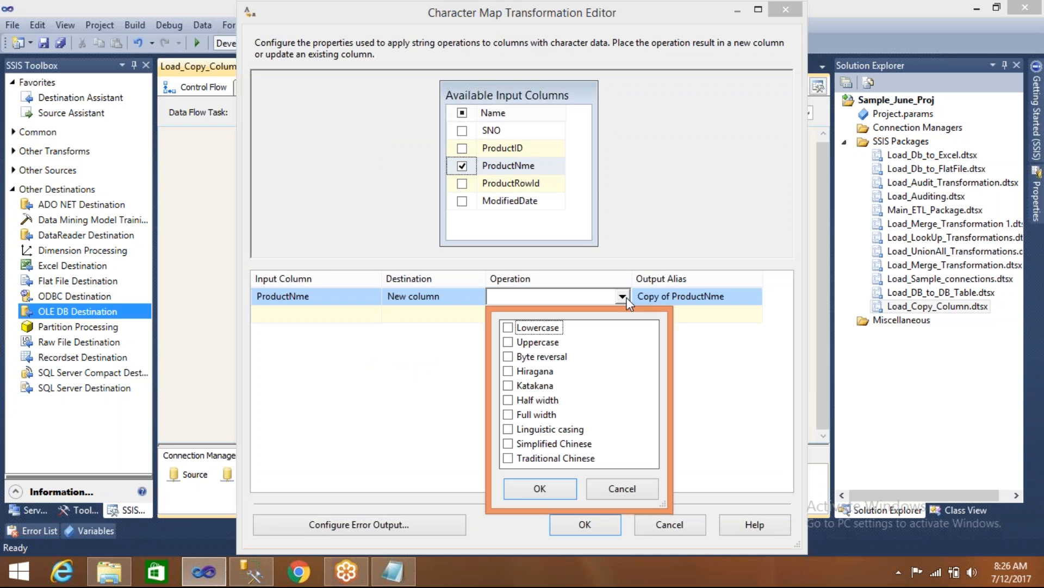
{"action": "left_click", "coordinate": [509, 342]}
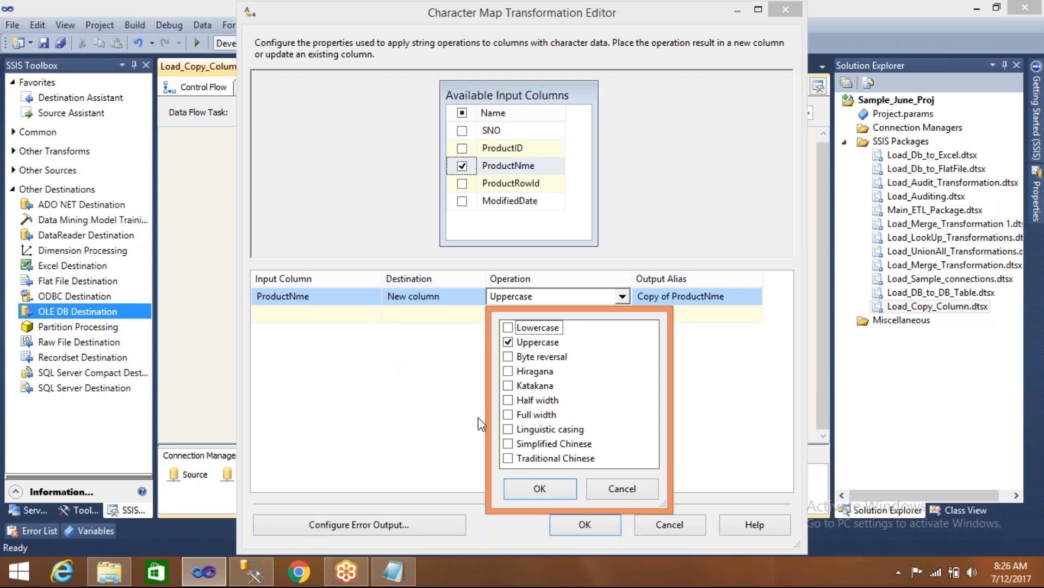
{"action": "left_click", "coordinate": [539, 488]}
{"action": "left_click", "coordinate": [560, 521]}
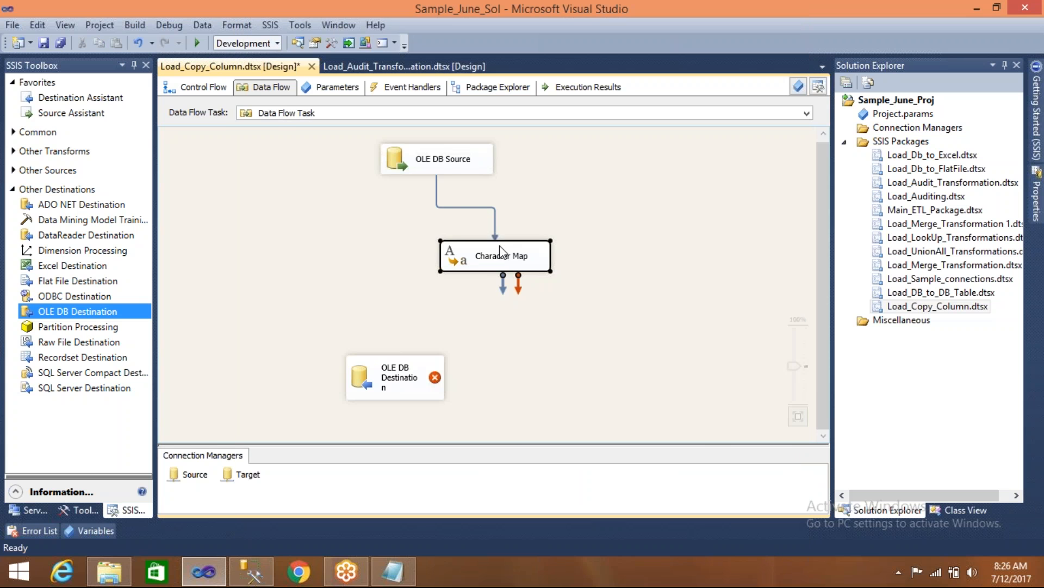
- Connect the Character Map to the OLE DB Destination and set the destination's connection manager to Target
{"action": "left_click_drag", "start_coordinate": [502, 280], "coordinate": [403, 393]}
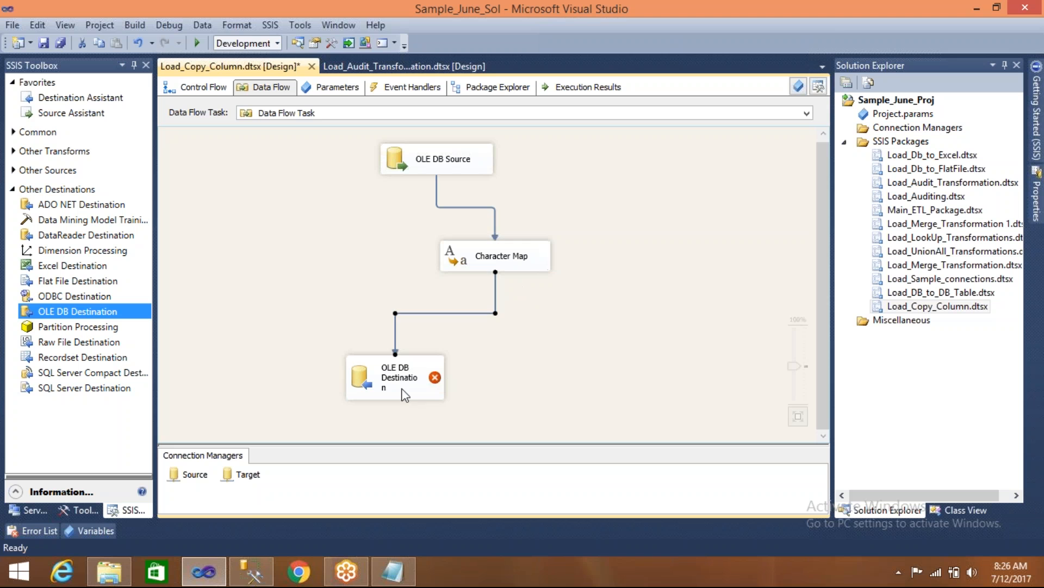
{"action": "double_click", "coordinate": [358, 376]}
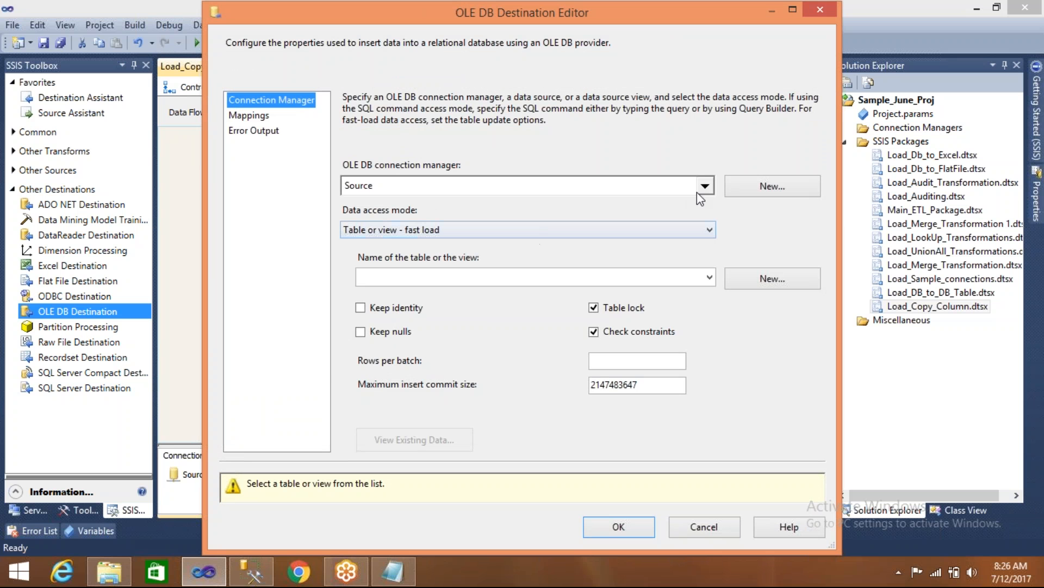
{"action": "left_click", "coordinate": [703, 187]}
{"action": "left_click", "coordinate": [403, 231]}
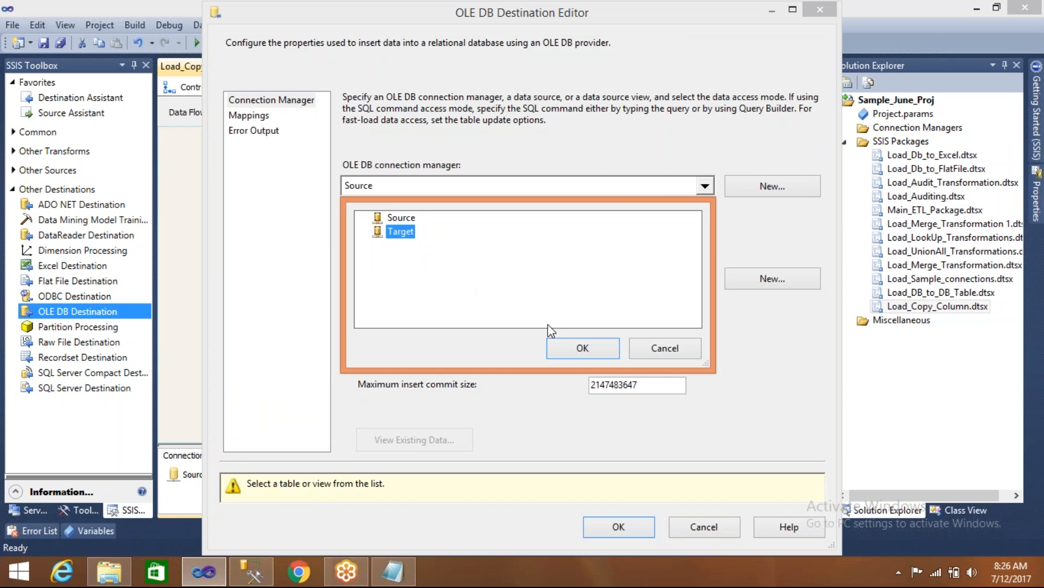
{"action": "left_click", "coordinate": [568, 349]}
- Create a new destination table named Product_CM_12July from the proposed column definitions
{"action": "left_click", "coordinate": [751, 276]}
{"action": "left_click", "coordinate": [496, 150]}
{"action": "key", "text": "Return"}
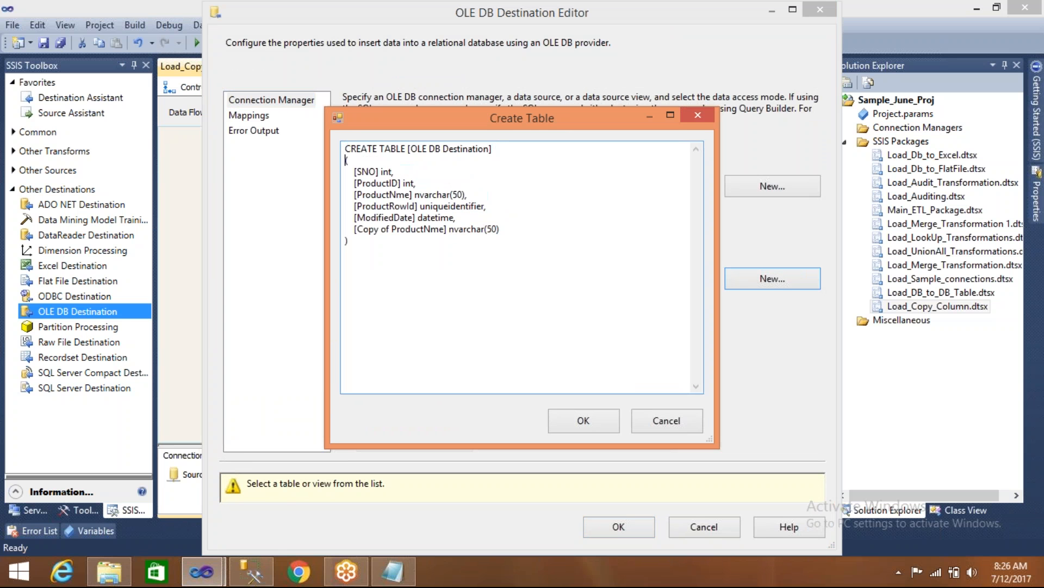
{"action": "left_click_drag", "start_coordinate": [473, 148], "coordinate": [414, 147]}
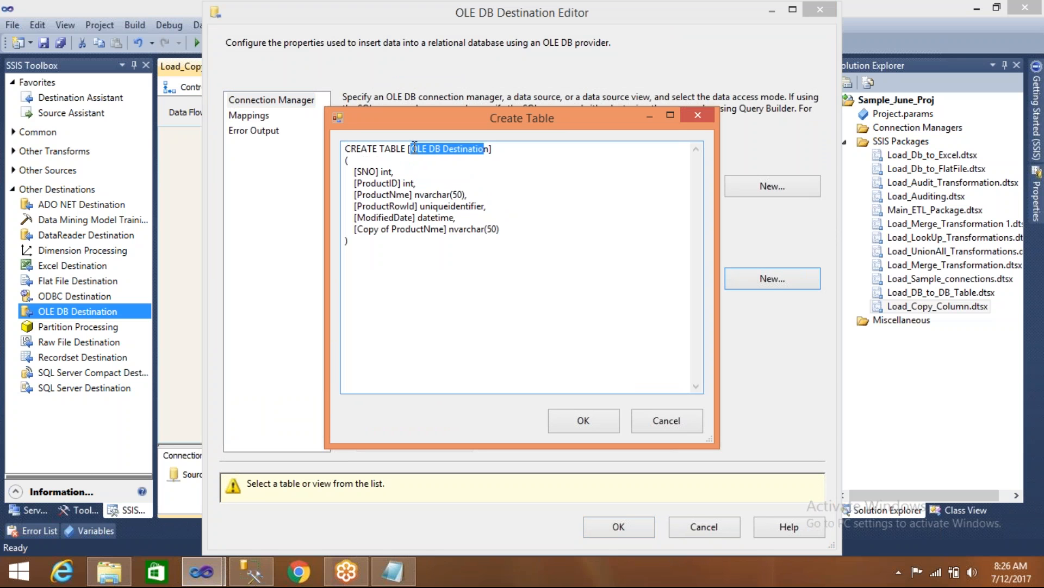
{"action": "key", "text": "Delete"}
{"action": "key", "text": "Delete"}
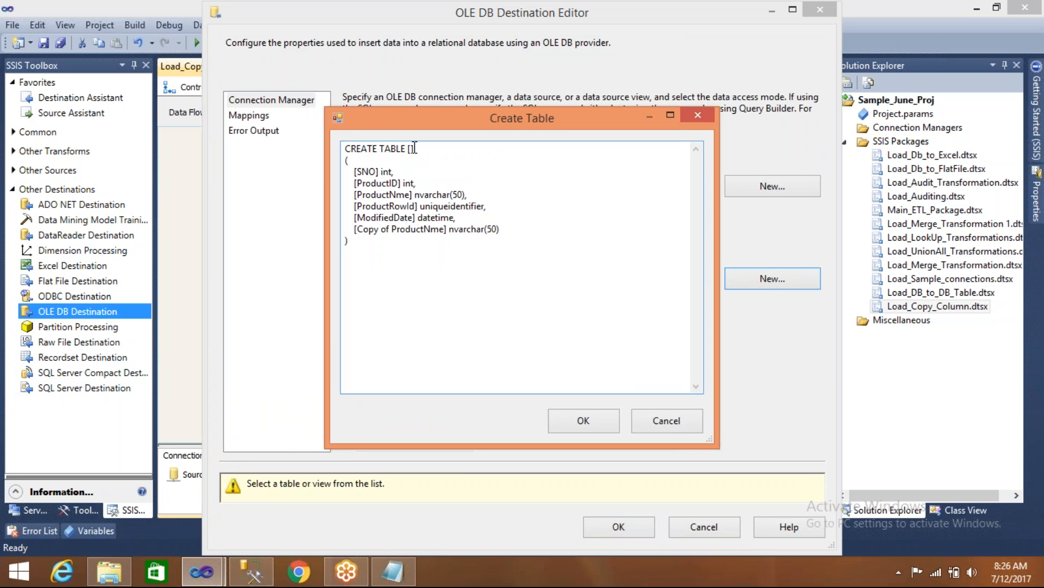
{"action": "type", "text": "Product_CM_12Ju"}
{"action": "left_click", "coordinate": [583, 421]}
- Accept the destination's automatic column mappings, and save and run the Load_Copy_Column package
{"action": "left_click", "coordinate": [255, 115]}
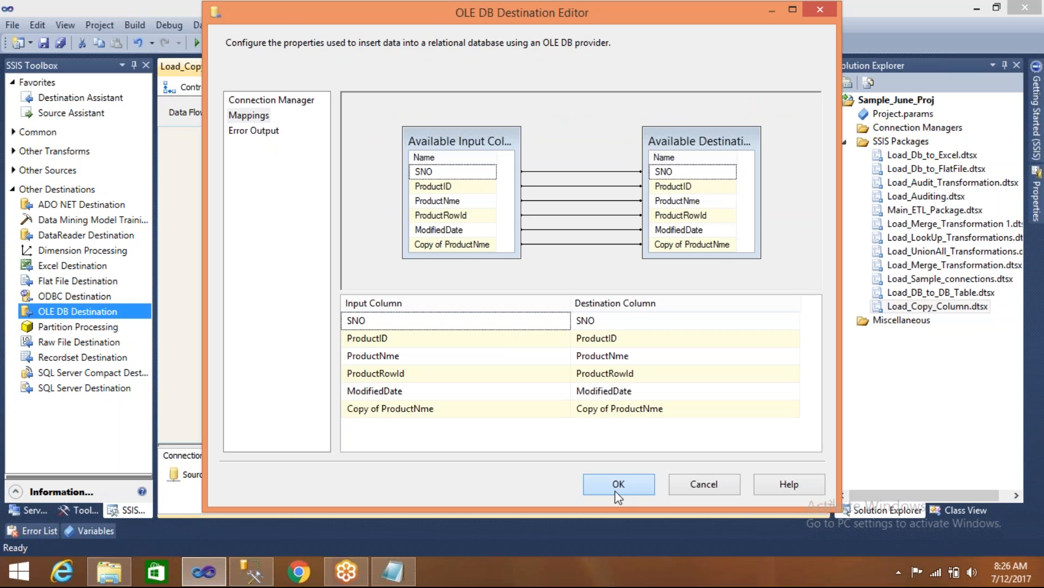
{"action": "left_click", "coordinate": [616, 491]}
{"action": "key", "text": "ctrl+s"}
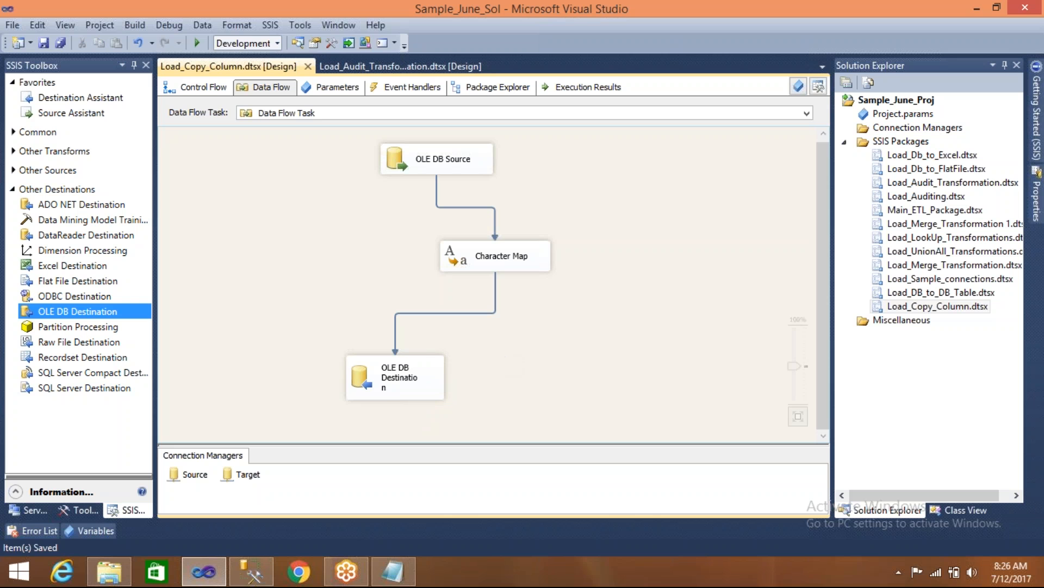
{"action": "left_click", "coordinate": [197, 42]}
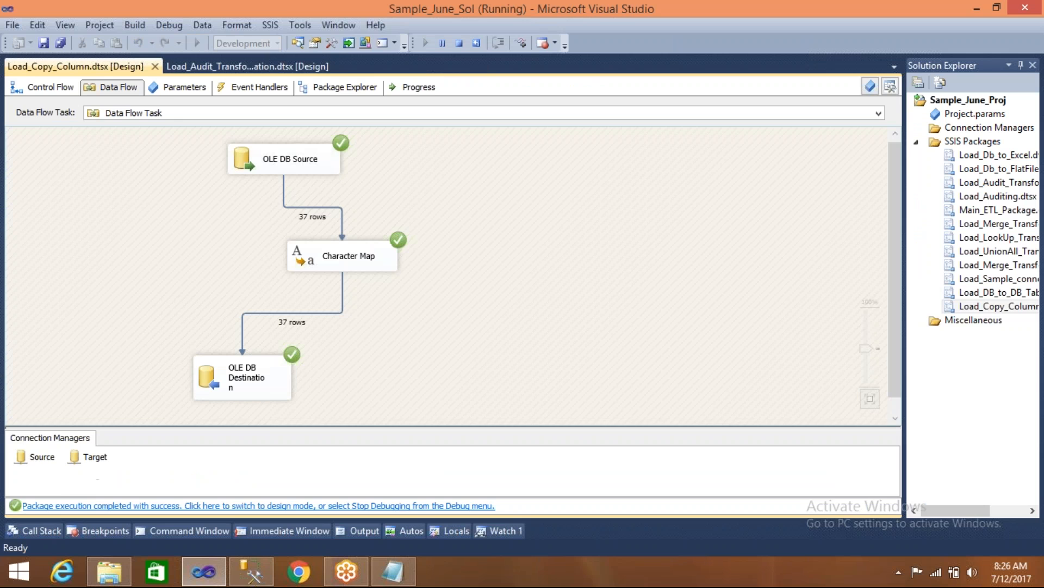
- Switch to SQL Server Management Studio and locate the dbo.Product_CM_12July table in the Training database, widening the object tree
{"action": "left_click", "coordinate": [247, 571]}
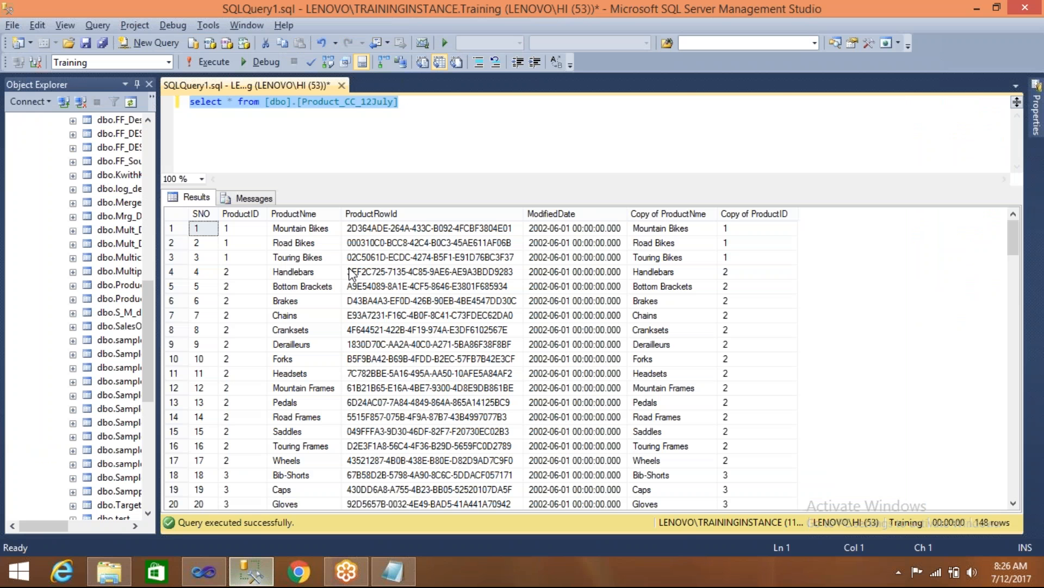
{"action": "left_click_drag", "start_coordinate": [158, 283], "coordinate": [260, 186]}
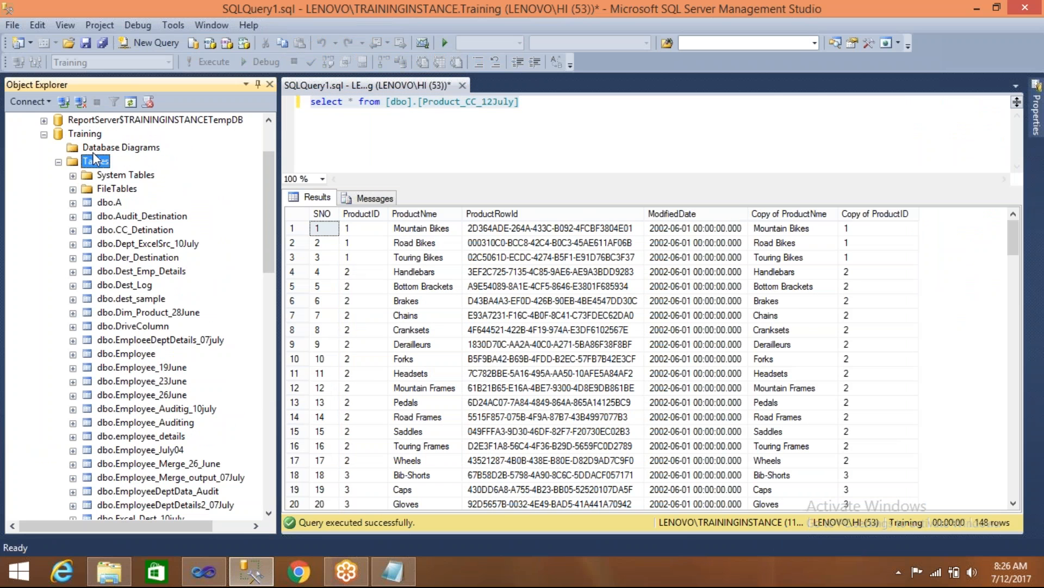
{"action": "scroll", "coordinate": [124, 118], "scroll_direction": "down", "scroll_amount": 1}
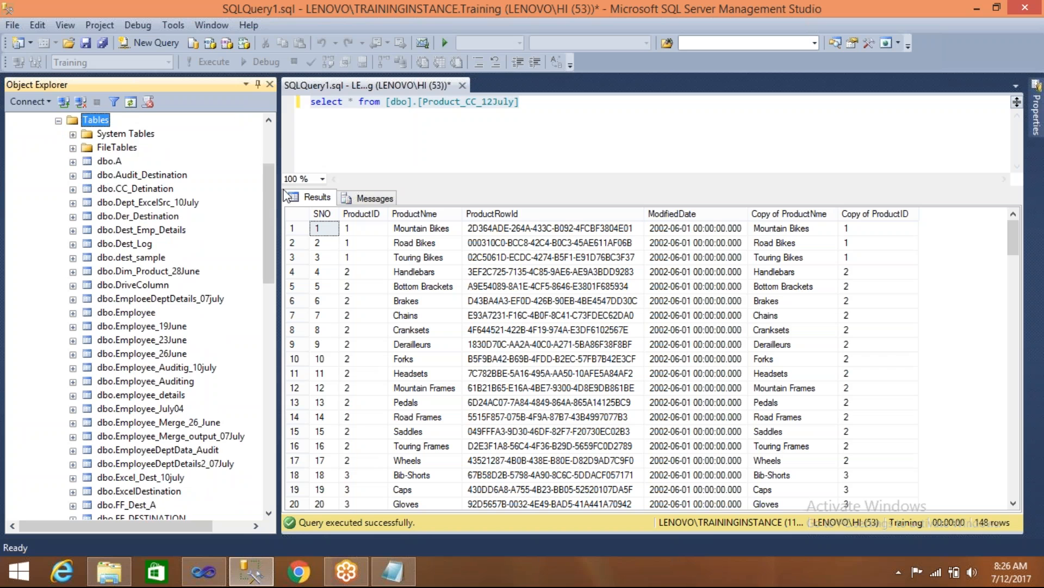
{"action": "left_click_drag", "start_coordinate": [268, 189], "coordinate": [267, 316]}
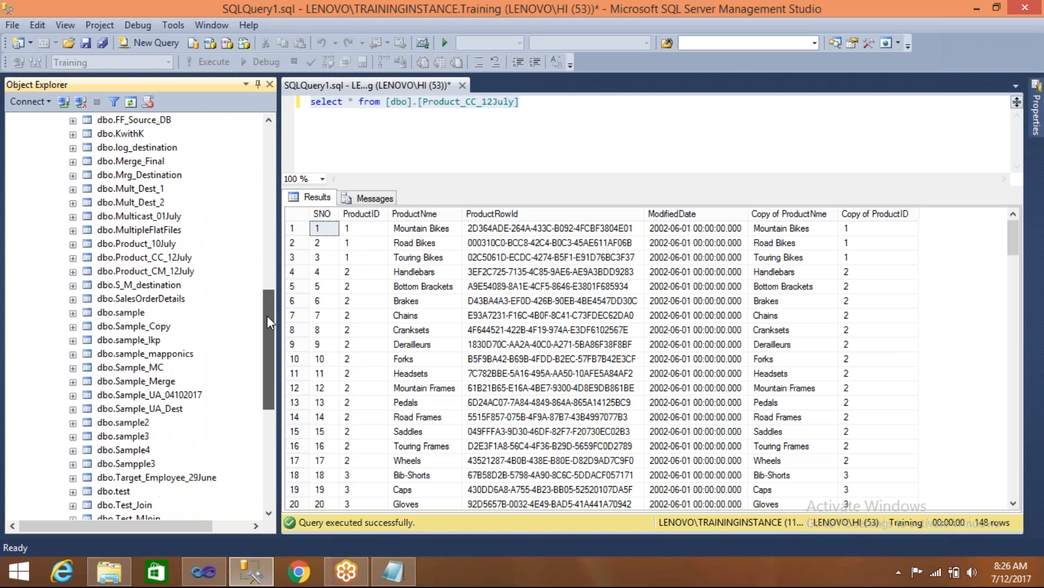
- Change the select query's table to [dbo].[Product_CM_12July] and execute it
{"action": "left_click", "coordinate": [383, 103]}
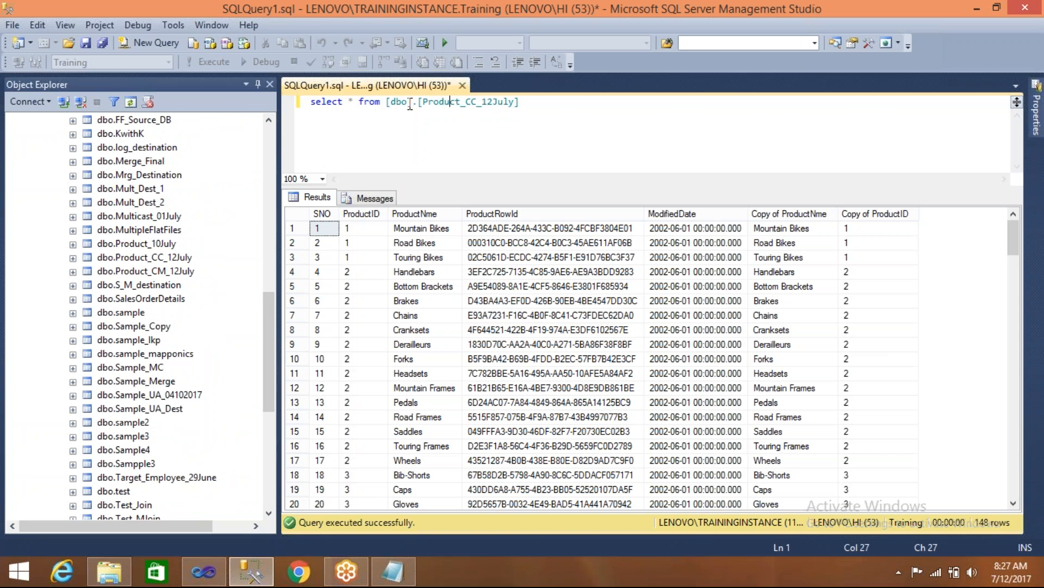
{"action": "left_click_drag", "start_coordinate": [384, 103], "coordinate": [569, 108]}
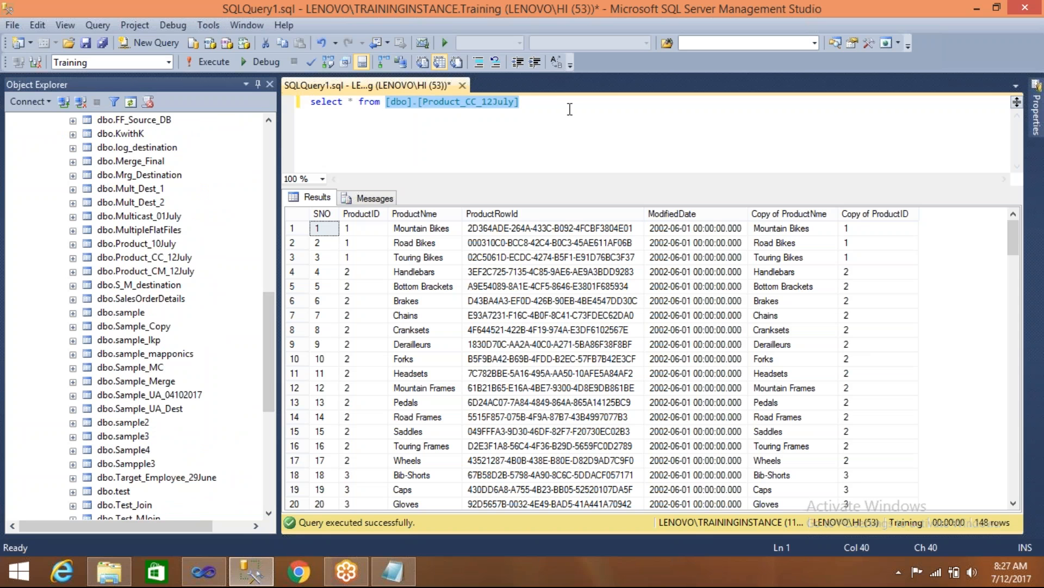
{"action": "key", "text": "BackSpace"}
{"action": "left_click_drag", "start_coordinate": [157, 271], "coordinate": [387, 103]}
{"action": "left_click", "coordinate": [440, 102]}
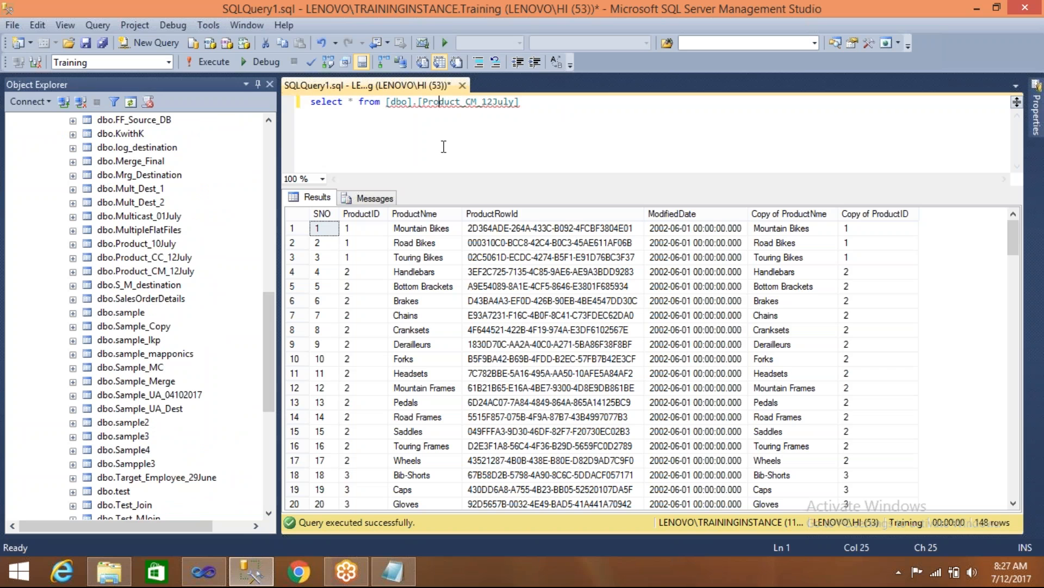
{"action": "key", "text": "F5"}
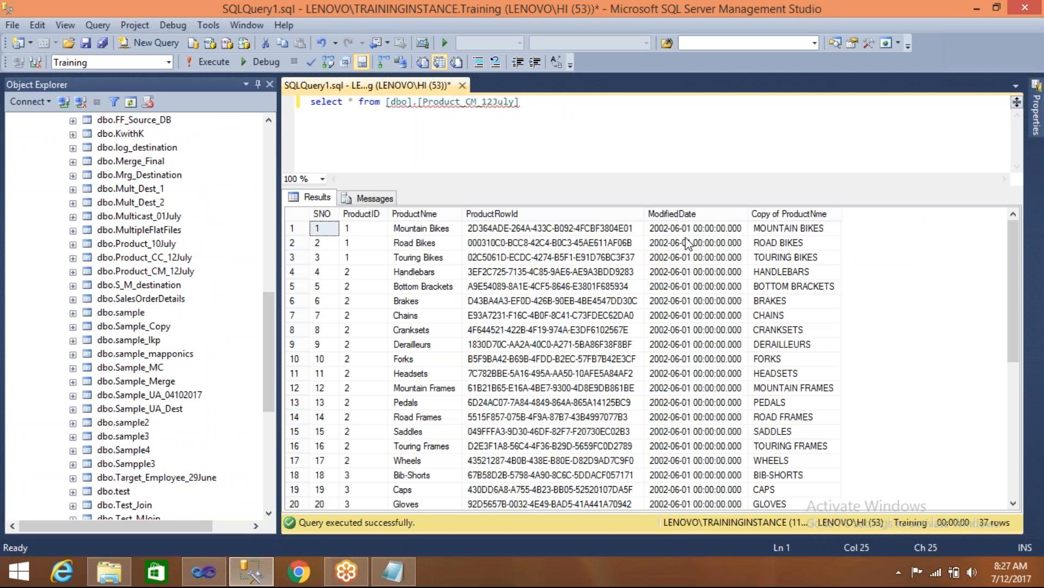
- Compare the Character Map in the executed data flow with the Copy of ProductNme column in the Management Studio results
{"action": "left_click", "coordinate": [206, 574]}
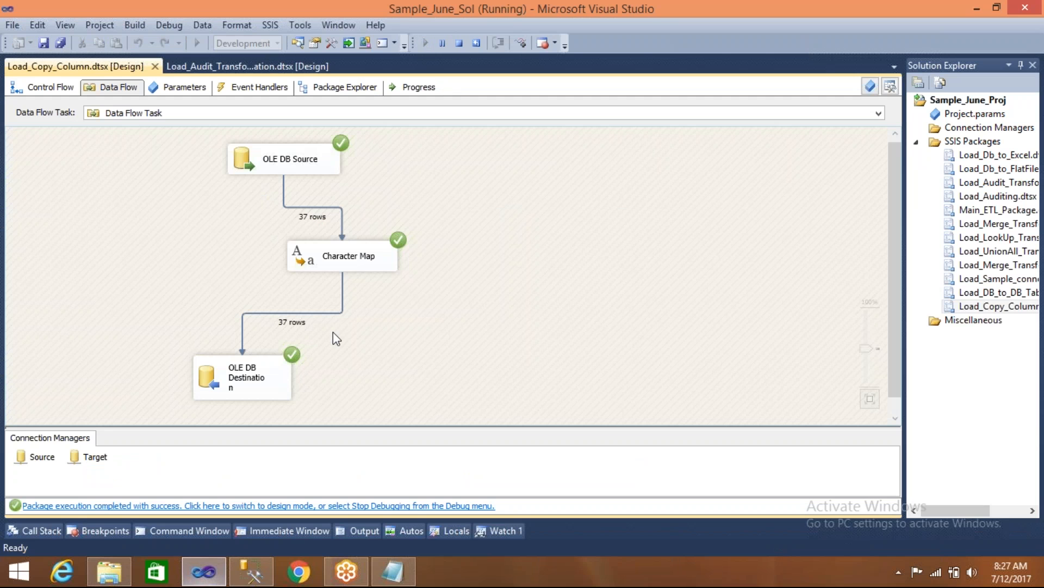
{"action": "left_click", "coordinate": [363, 266]}
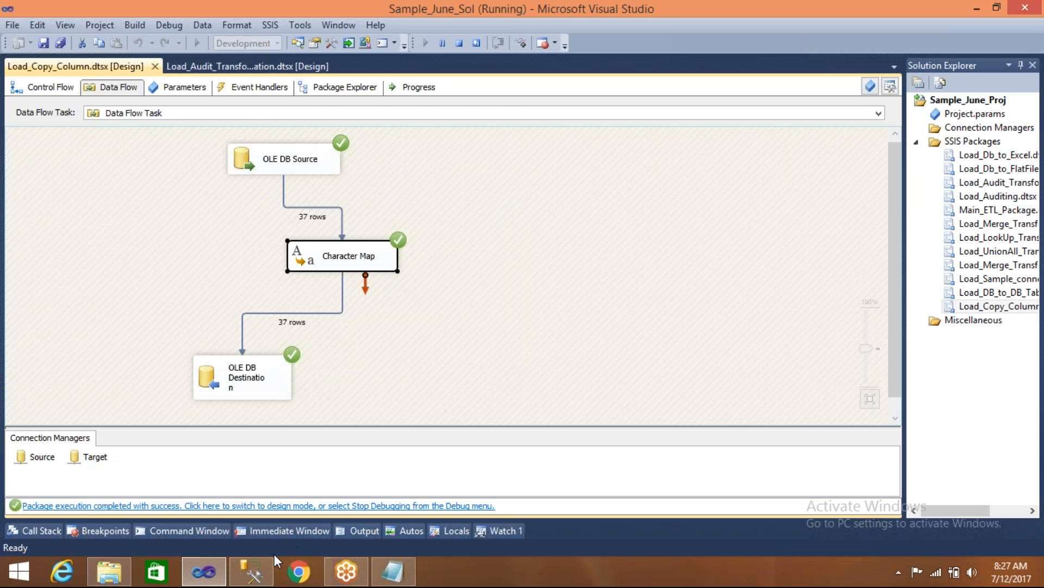
{"action": "left_click", "coordinate": [260, 572]}
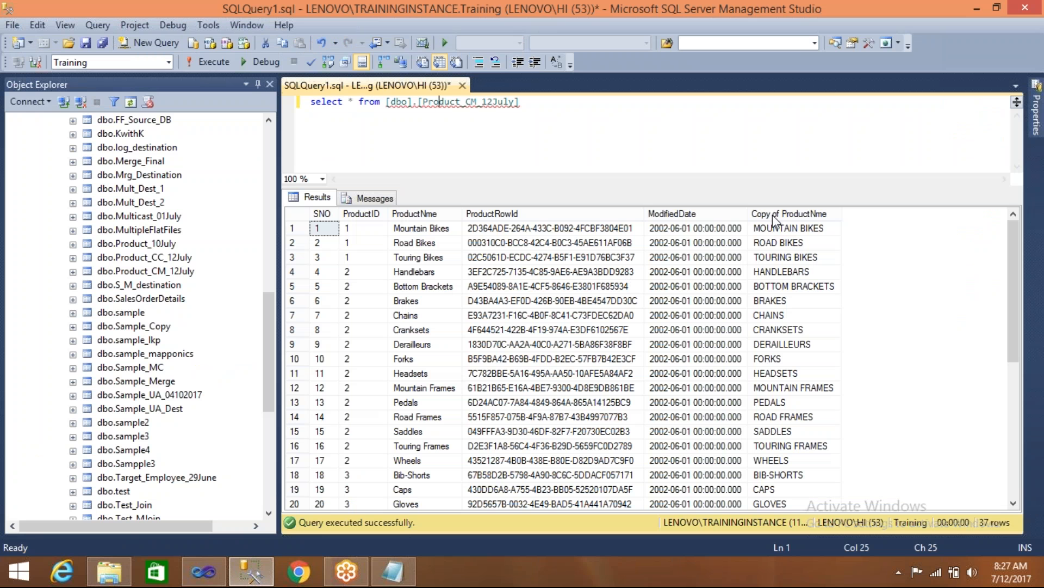
{"action": "left_click", "coordinate": [204, 572]}
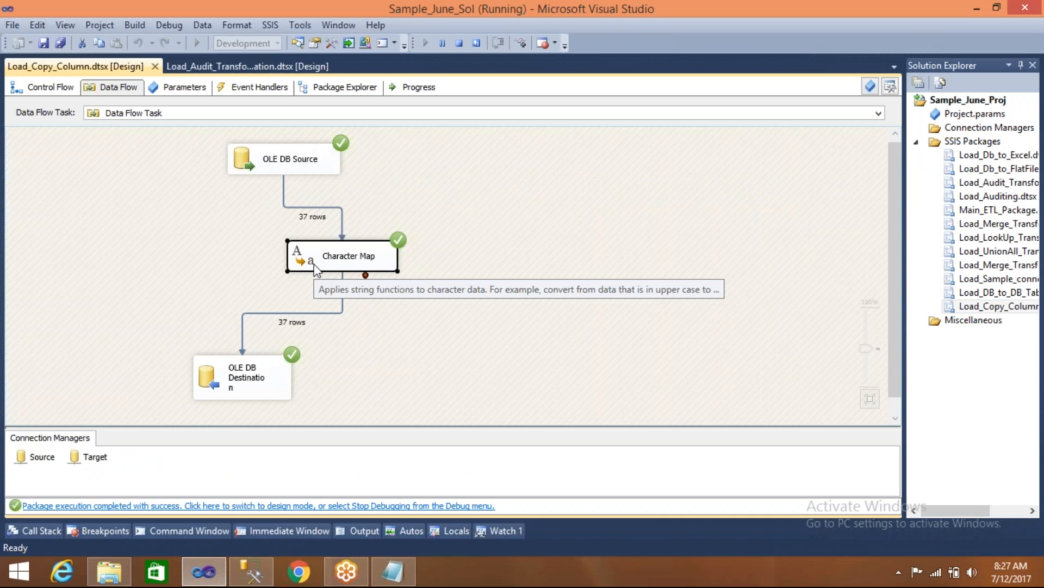
- Stop the package run and review the Character Map's ProductNme mapping without changing it
{"action": "left_click", "coordinate": [459, 43]}
{"action": "double_click", "coordinate": [462, 256]}
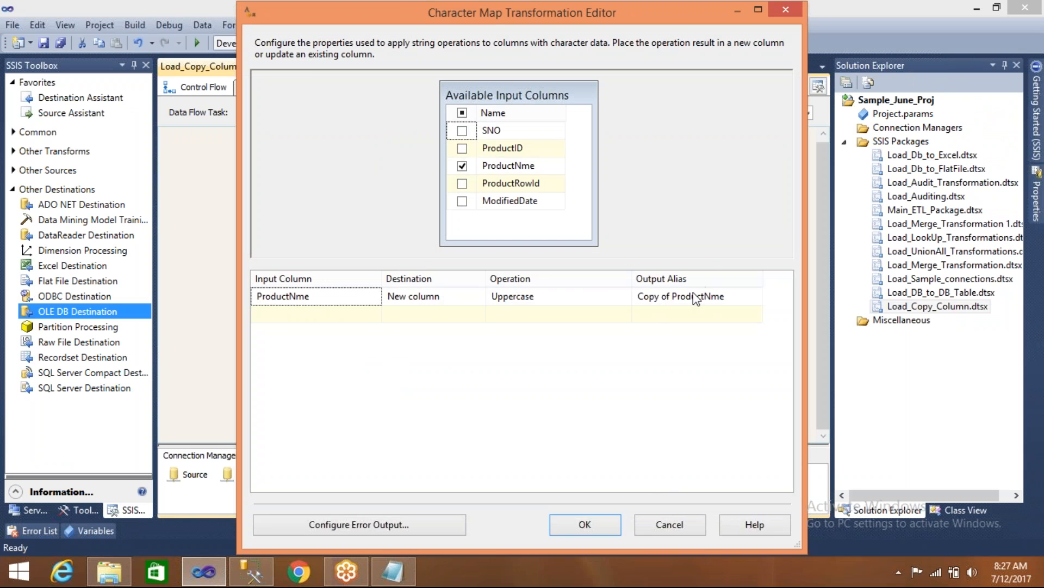
{"action": "left_click", "coordinate": [670, 524]}
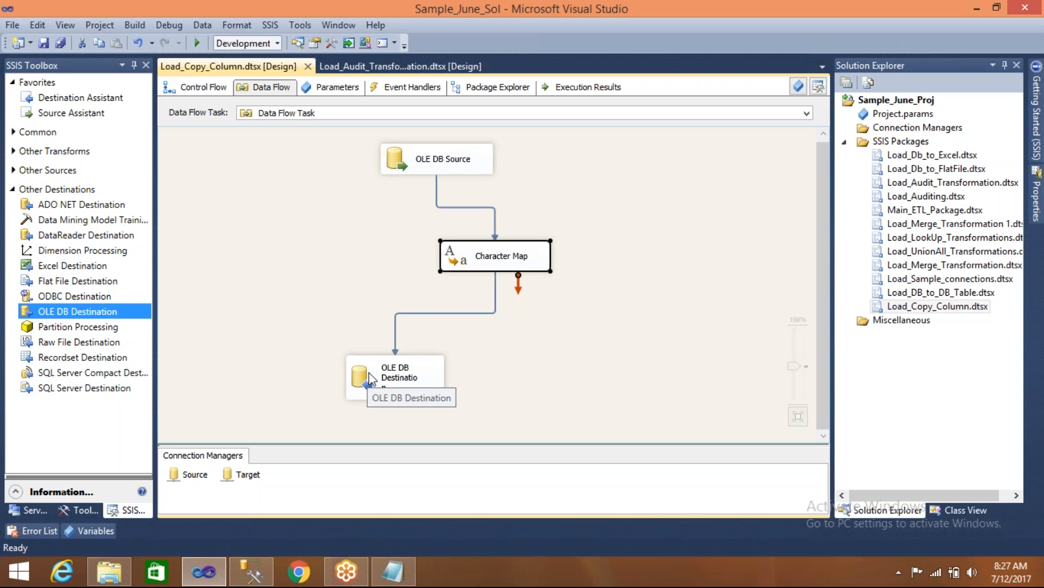
{"action": "left_click", "coordinate": [465, 347]}
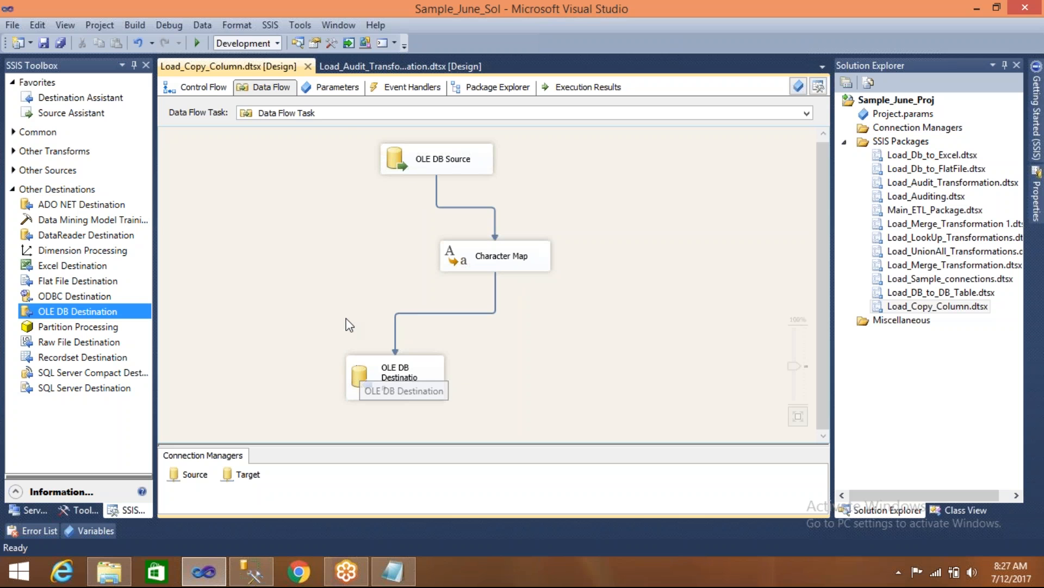
- Autosize all the data flow components and arrange them with the Diagram auto layout
{"action": "key", "text": "ctrl+a"}
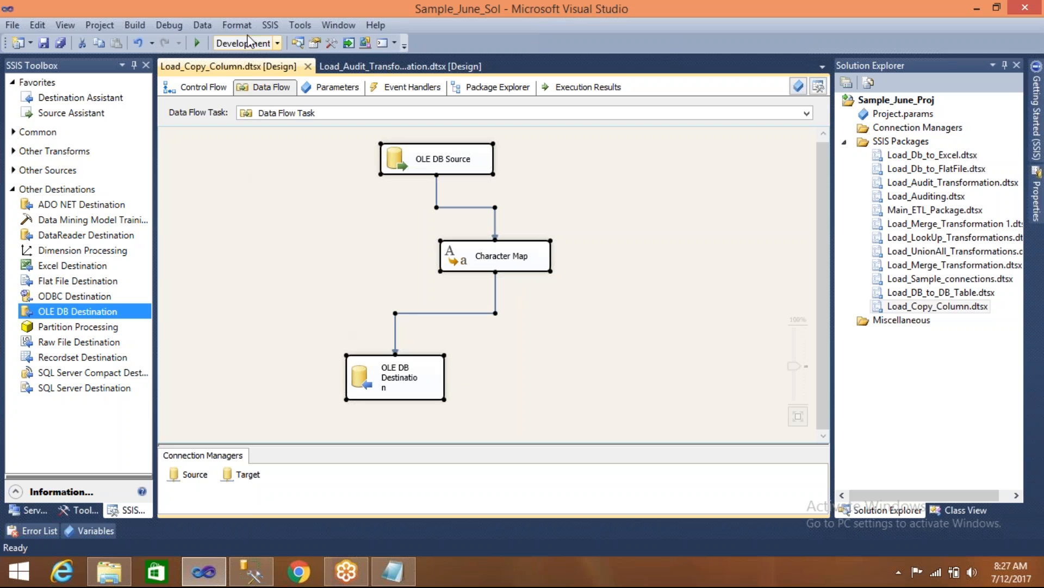
{"action": "left_click", "coordinate": [239, 26]}
{"action": "left_click", "coordinate": [263, 43]}
{"action": "left_click", "coordinate": [236, 25]}
{"action": "mouse_move", "coordinate": [322, 59]}
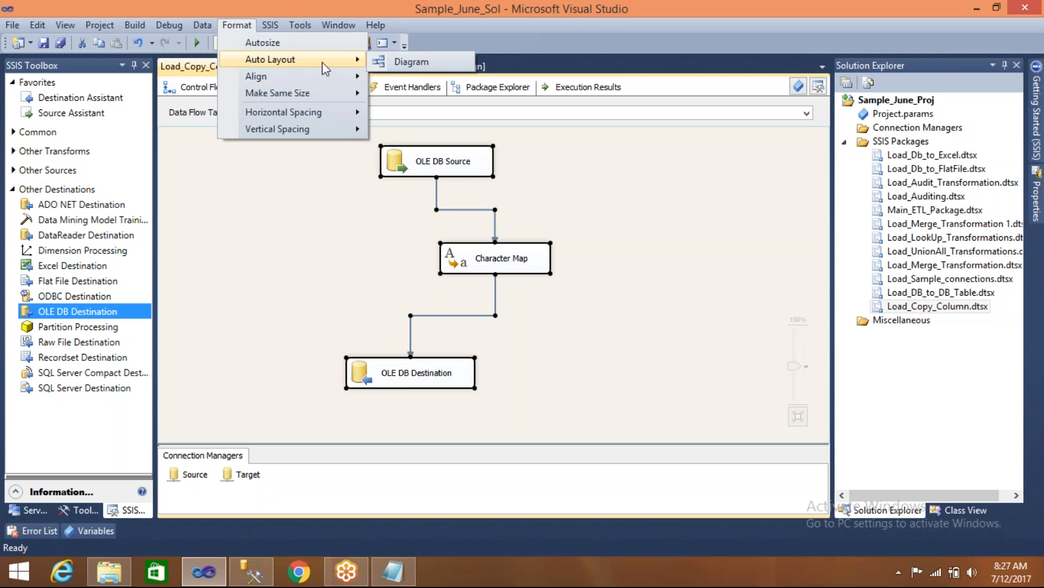
{"action": "left_click", "coordinate": [393, 58]}
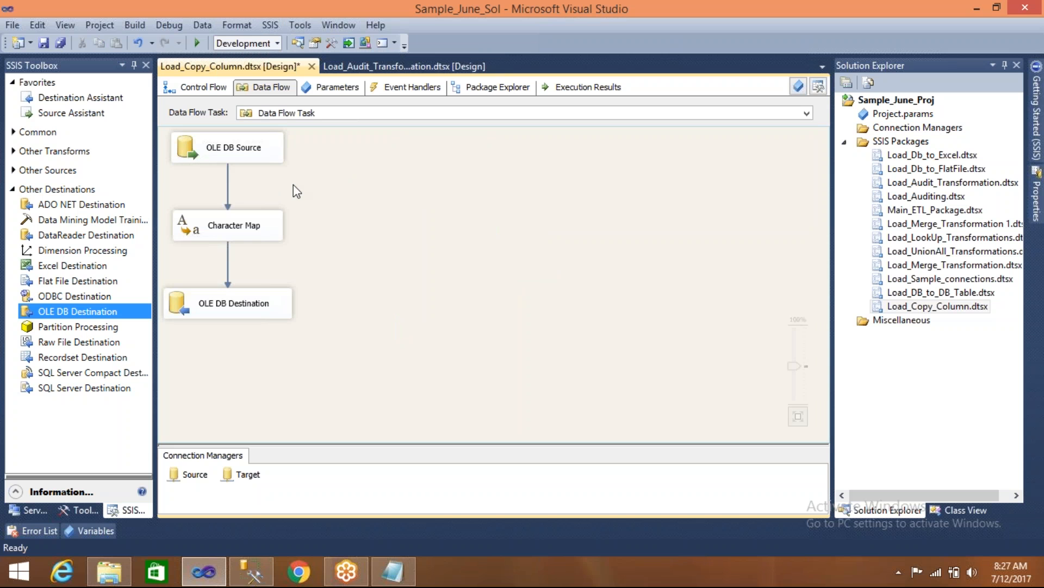
- Move the whole source, Character Map and destination flow together toward the middle of the design surface
{"action": "key", "text": "ctrl+a"}
{"action": "left_click_drag", "start_coordinate": [185, 150], "coordinate": [389, 193]}
{"action": "left_click", "coordinate": [327, 202]}
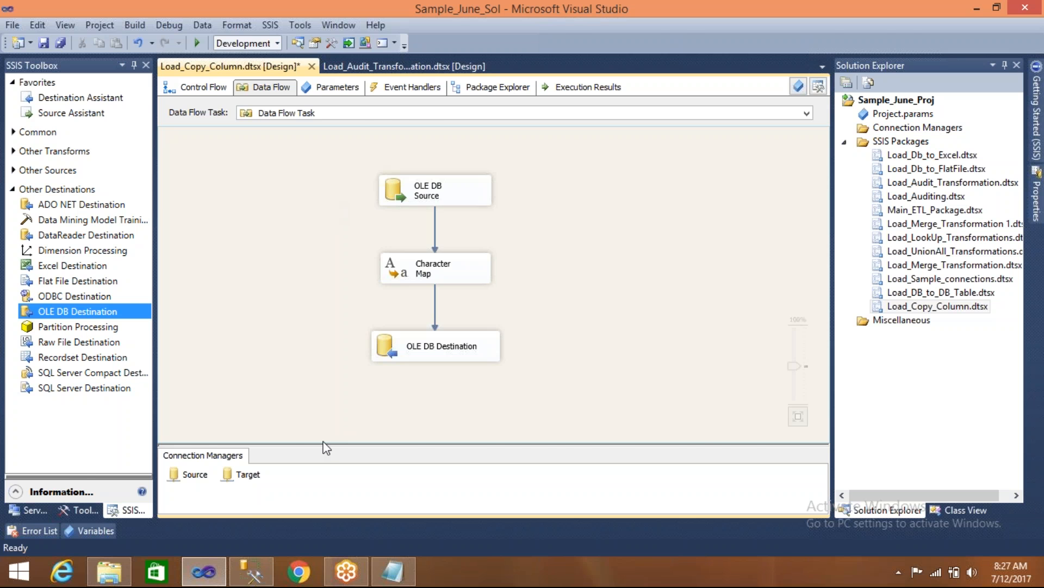
- Switch to Management Studio and compare the ProductNme values with their Copy of ProductNme counterparts, such as Bottom Brackets
{"action": "left_click", "coordinate": [256, 574]}
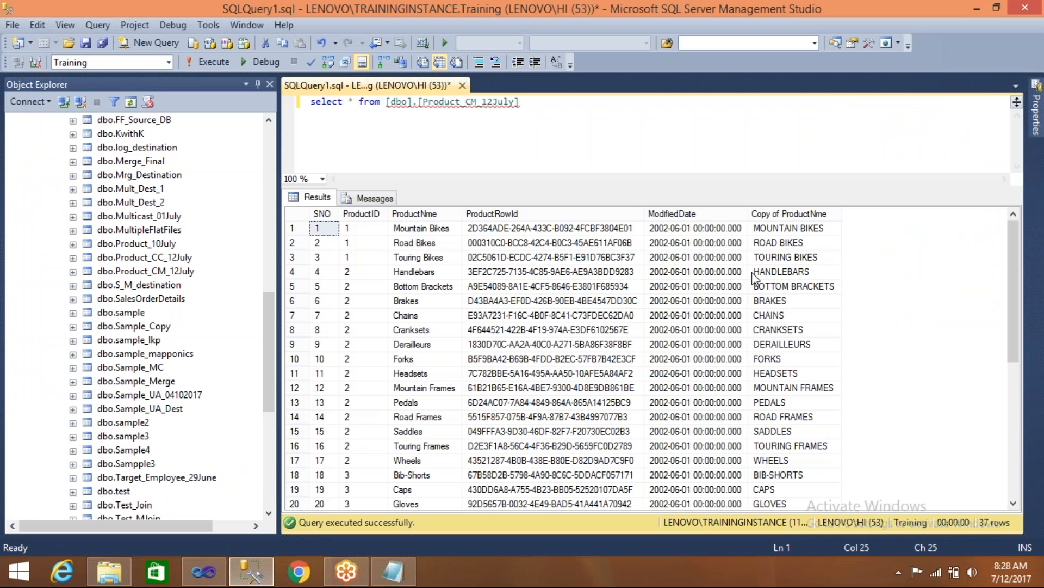
{"action": "left_click", "coordinate": [764, 272]}
{"action": "left_click", "coordinate": [768, 287]}
{"action": "left_click", "coordinate": [770, 301]}
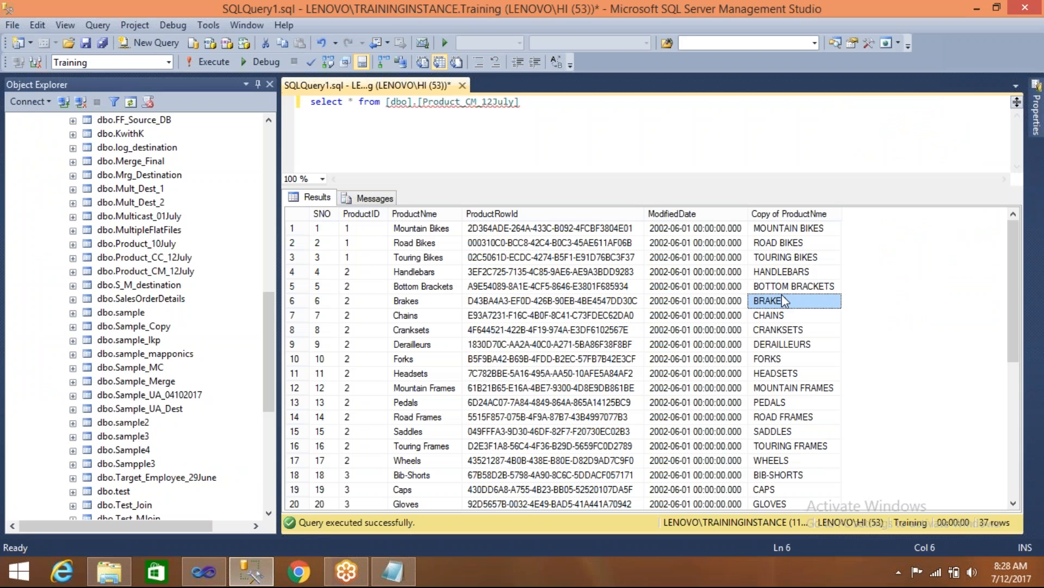
{"action": "left_click", "coordinate": [784, 289]}
{"action": "left_click", "coordinate": [416, 288]}
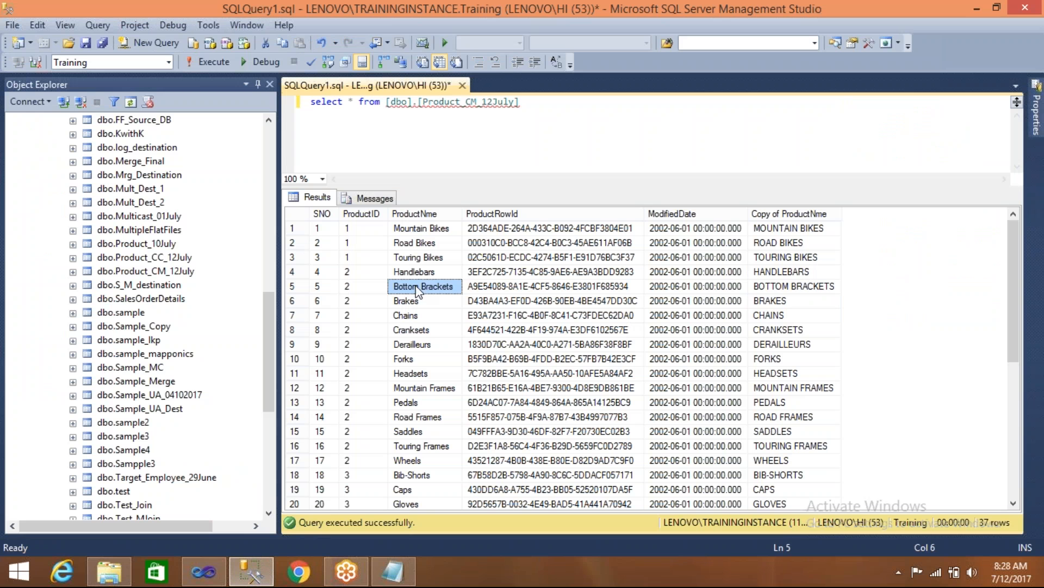
{"action": "left_click", "coordinate": [796, 298]}
{"action": "left_click", "coordinate": [791, 287]}
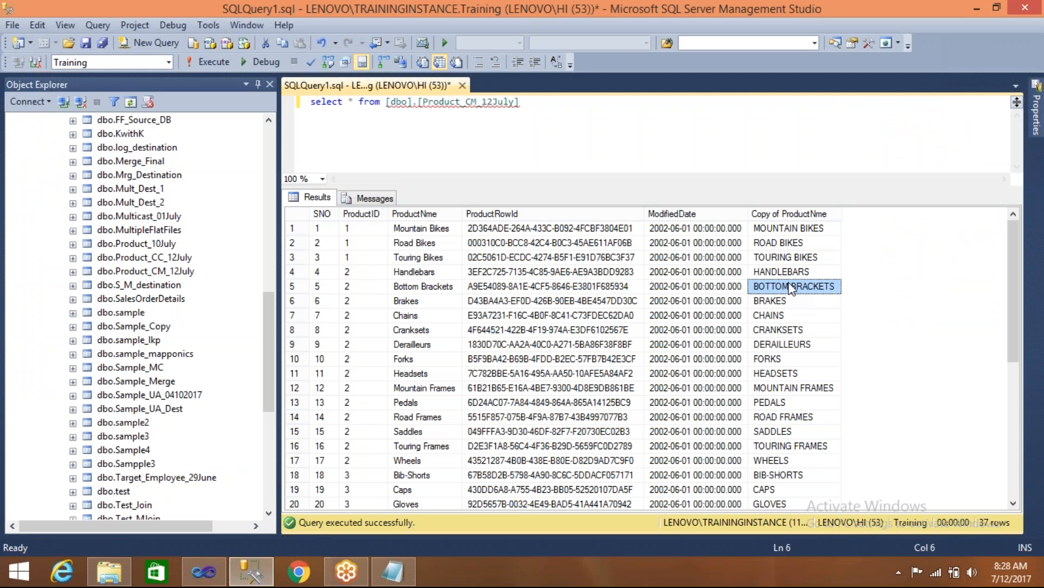
{"action": "left_click", "coordinate": [779, 272]}
{"action": "left_click", "coordinate": [780, 287]}
- Switch back to Visual Studio and review the string operations available for ProductNme in the Character Map, leaving them as set
{"action": "left_click", "coordinate": [204, 572]}
{"action": "double_click", "coordinate": [407, 265]}
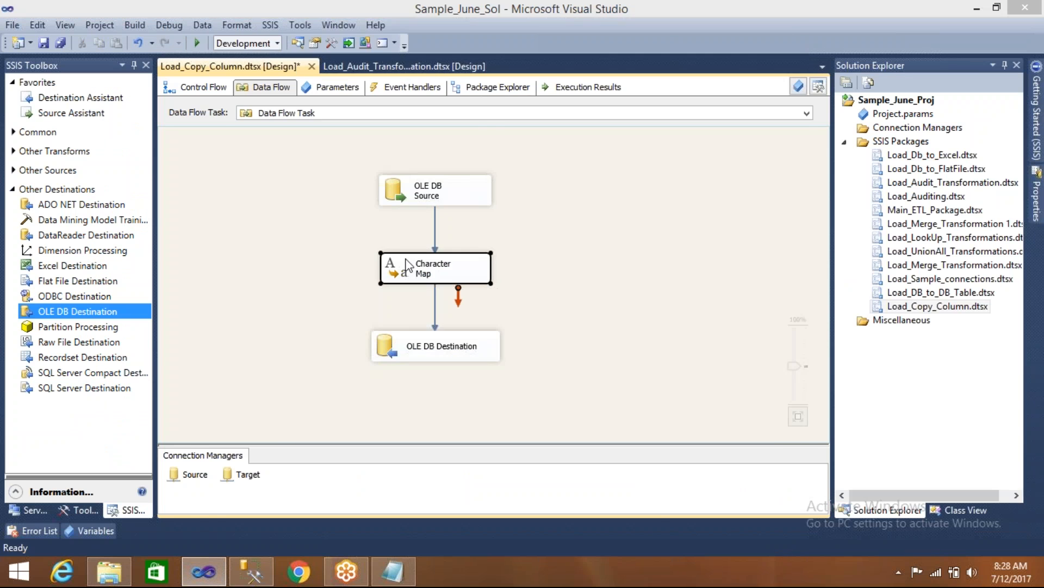
{"action": "left_click", "coordinate": [546, 304]}
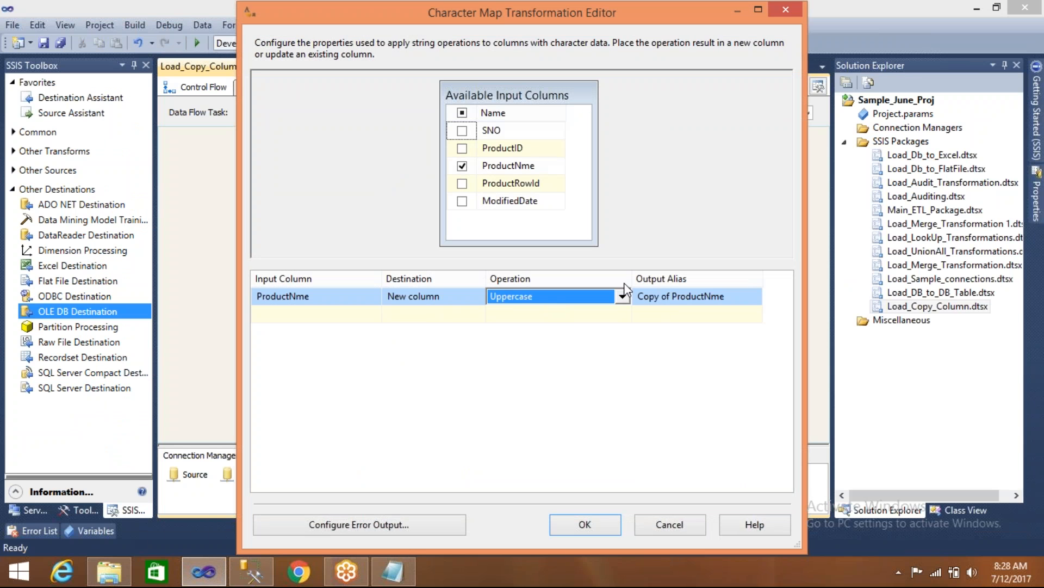
{"action": "left_click", "coordinate": [621, 296]}
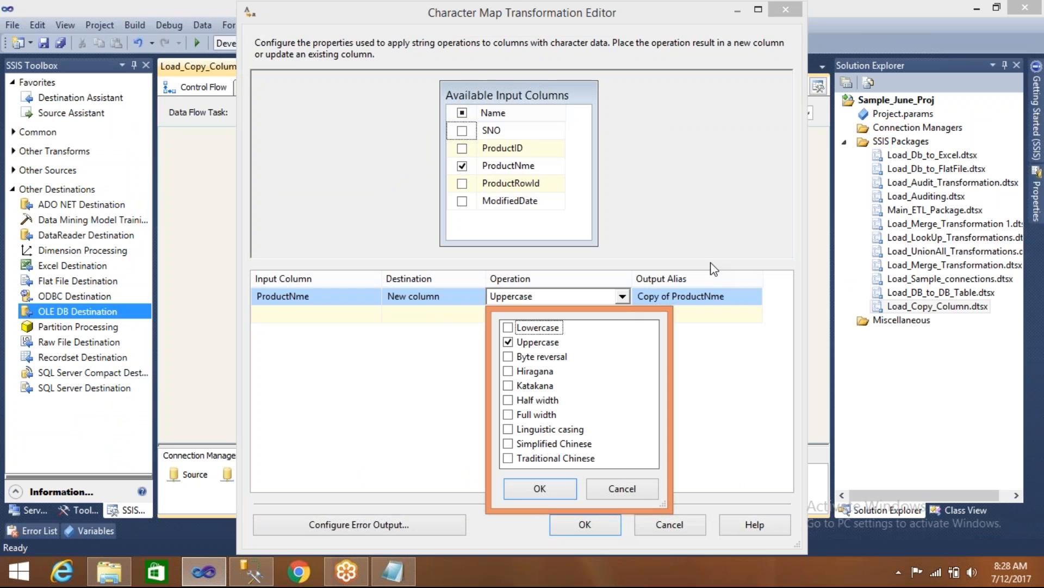
{"action": "left_click", "coordinate": [636, 486]}
{"action": "left_click", "coordinate": [653, 520]}
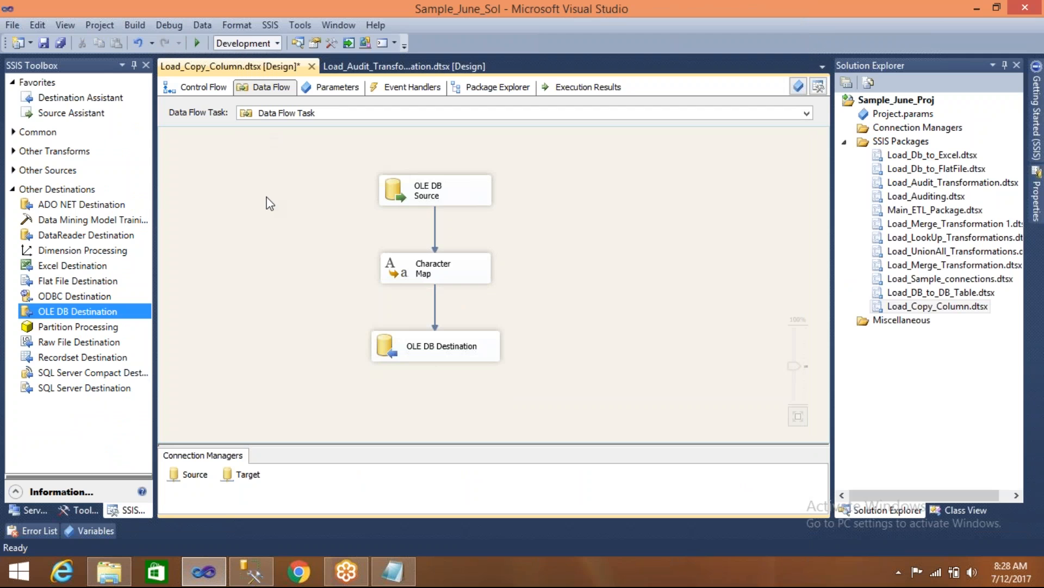
- Switch to the Notepad notes and write "merge" on the line below the dashed separator
{"action": "left_click", "coordinate": [393, 571]}
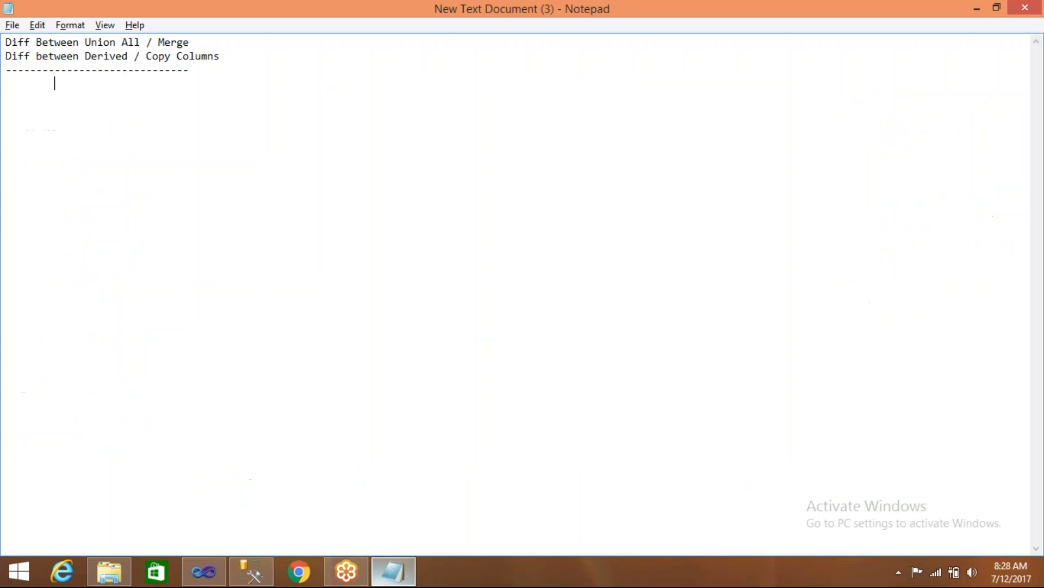
{"action": "left_click", "coordinate": [14, 85]}
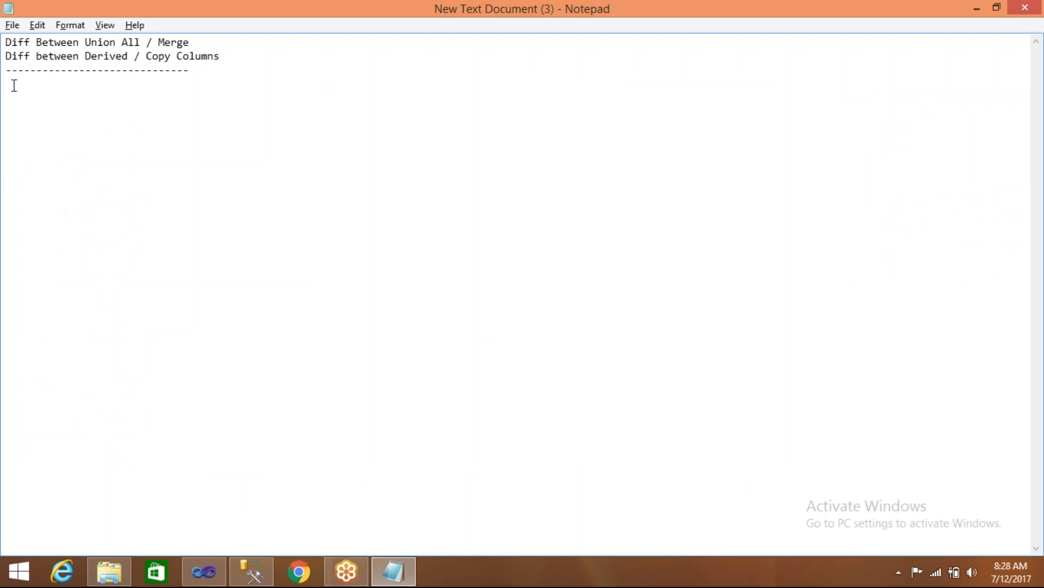
{"action": "type", "text": "N"}
{"action": "key", "text": "BackSpace"}
{"action": "type", "text": "merge"}
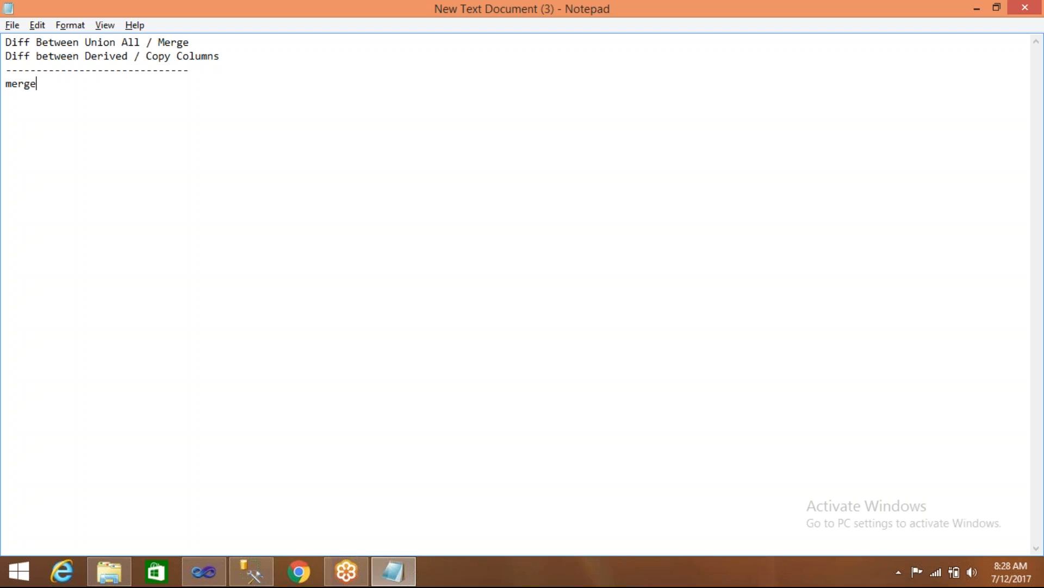
- Add the line "Joins -- Full Outer Join, Left outer Join, Right Outer Join" below "merge", separated by a blank line
{"action": "key", "text": "Return"}
{"action": "key", "text": "Return"}
{"action": "type", "text": "Joins -- Full Outer Join"}
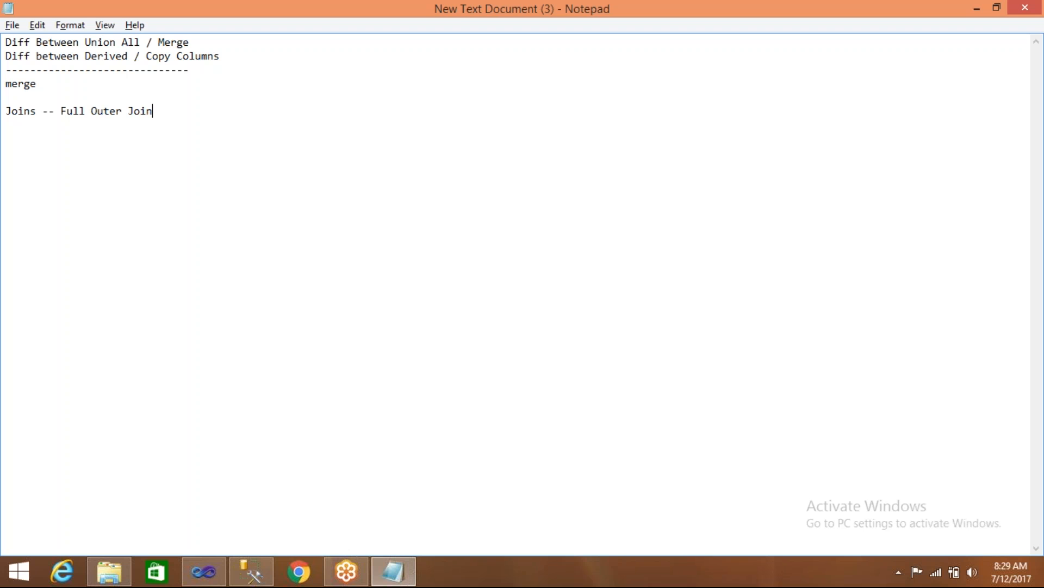
{"action": "type", "text": ", Left outer Join, Right "}
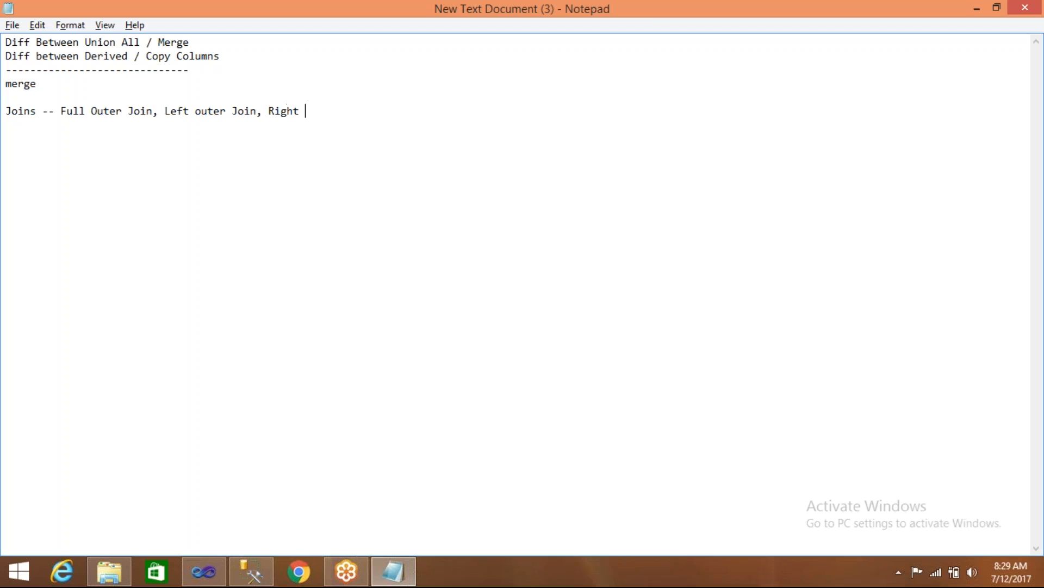
{"action": "type", "text": "Outer Join"}
- Add the note "Full Outer Join --> All the rows" below the list of joins
{"action": "type", "text": "Full Ou"}
{"action": "type", "text": "ter"}
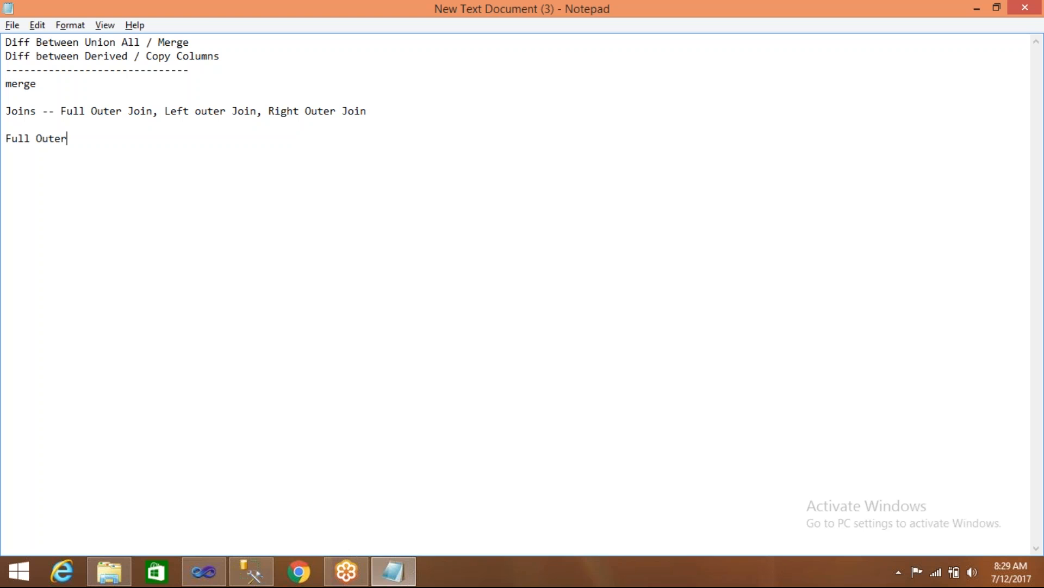
{"action": "type", "text": " Join --> All the rwo"}
{"action": "key", "text": "BackSpace"}
{"action": "key", "text": "BackSpace"}
{"action": "type", "text": "ows"}
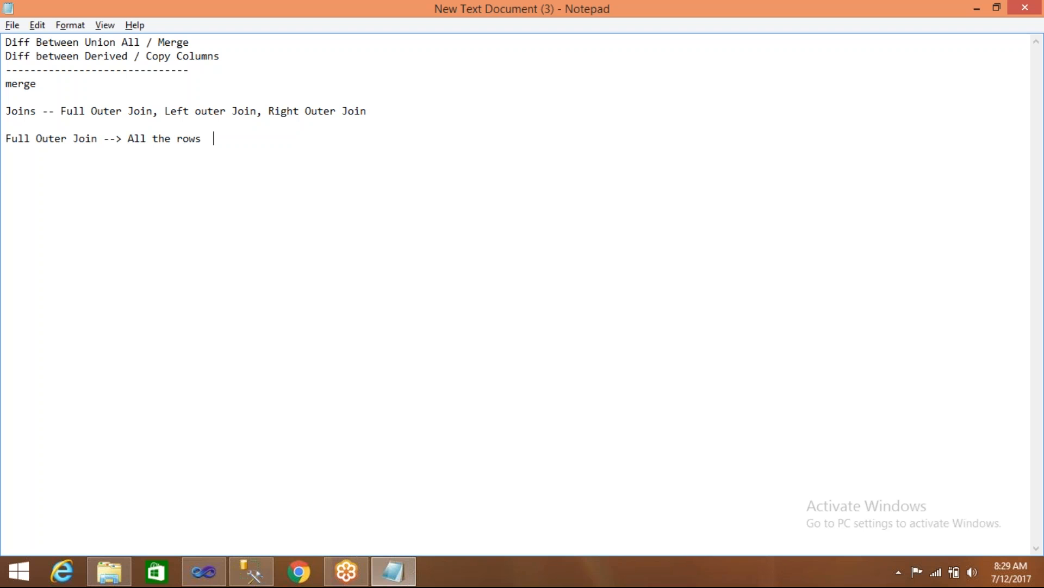
- Write the sample query "select from A full outer join B" below the full outer join note
{"action": "key", "text": "Return"}
{"action": "key", "text": "Return"}
{"action": "type", "text": "select from Table A"}
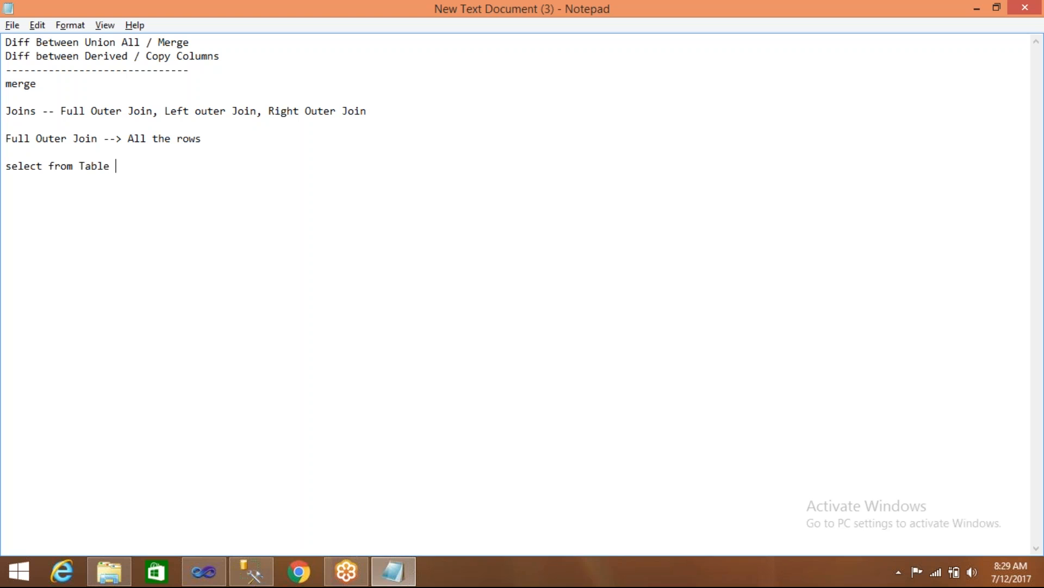
{"action": "key", "text": "BackSpace"}
{"action": "key", "text": "BackSpace"}
{"action": "key", "text": "BackSpace"}
{"action": "key", "text": "BackSpace"}
{"action": "key", "text": "BackSpace"}
{"action": "key", "text": "BackSpace"}
{"action": "key", "text": "BackSpace"}
{"action": "type", "text": "A full outer join B"}
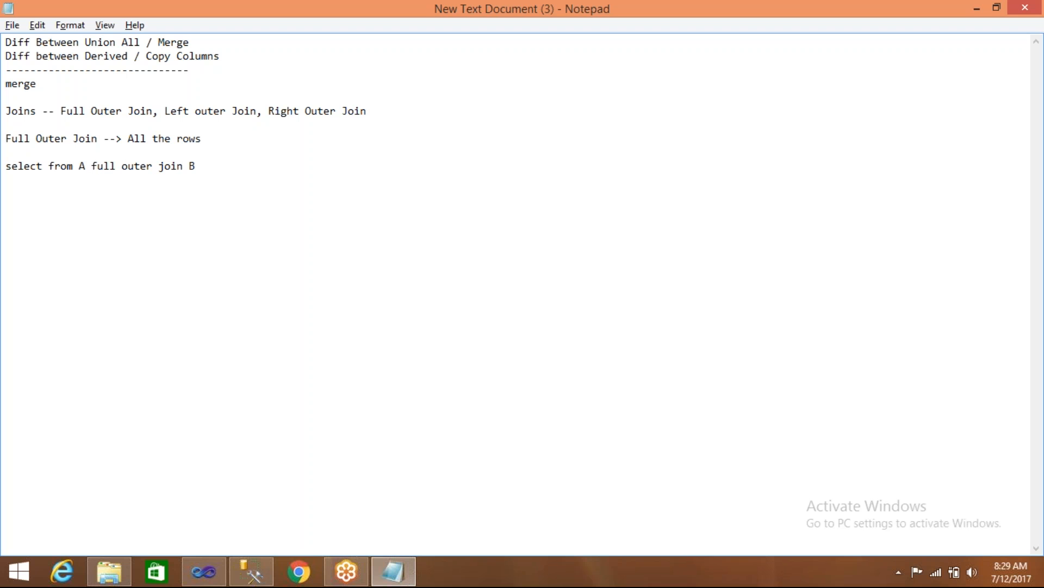
- Add * after select and split the query so that "from A" and "full outer join B" are on separate lines
{"action": "left_click", "coordinate": [49, 166]}
{"action": "type", "text": "*"}
{"action": "key", "text": "BackSpace"}
{"action": "key", "text": "Return"}
{"action": "left_click", "coordinate": [58, 168]}
{"action": "type", "text": "*"}
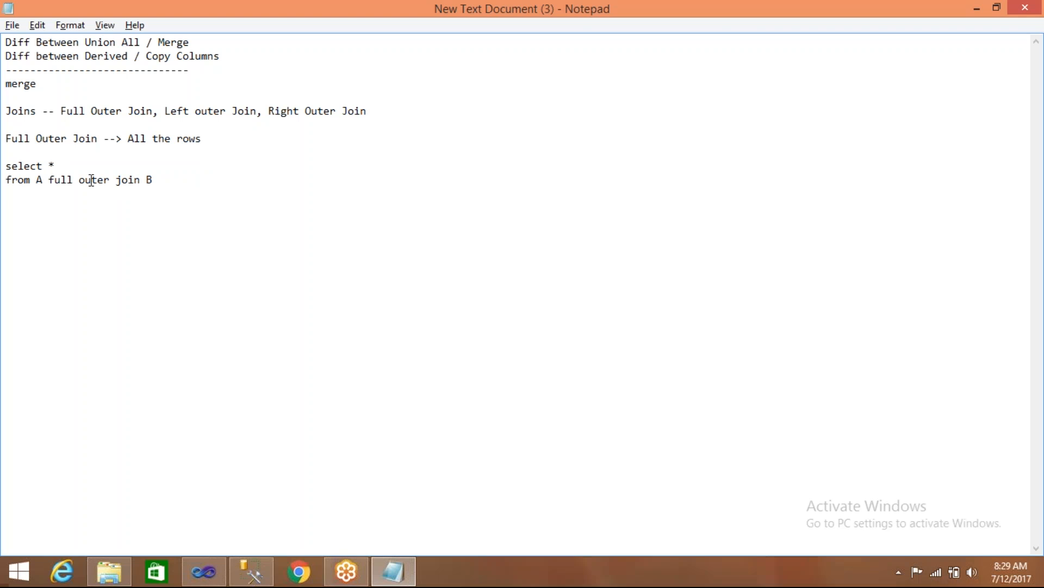
{"action": "left_click", "coordinate": [52, 180]}
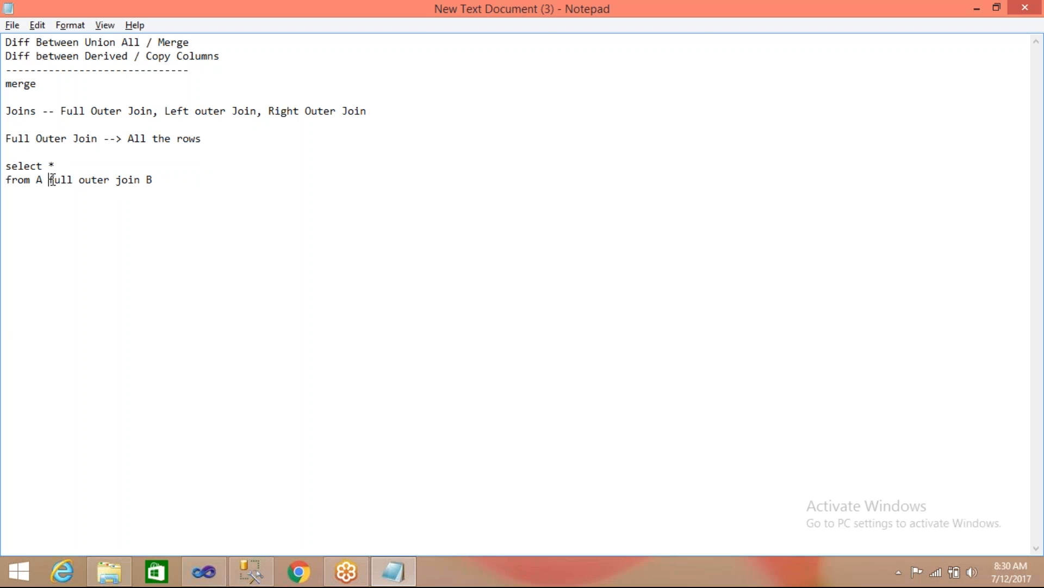
{"action": "key", "text": "Return"}
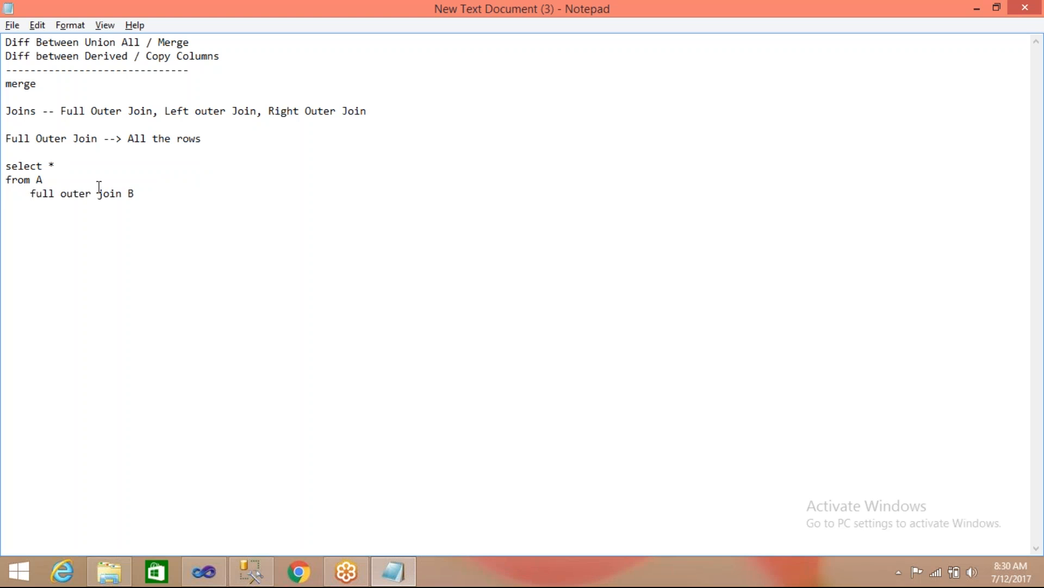
- Add the join condition "on A.c1=B.c1" as the query's last line, with blank lines beneath it
{"action": "left_click", "coordinate": [136, 194]}
{"action": "key", "text": "Return"}
{"action": "type", "text": "on A.c1=B.c1"}
{"action": "left_click_drag", "start_coordinate": [103, 207], "coordinate": [7, 166]}
{"action": "left_click", "coordinate": [90, 212]}
{"action": "key", "text": "Return"}
{"action": "key", "text": "Return"}
{"action": "left_click_drag", "start_coordinate": [24, 208], "coordinate": [82, 208]}
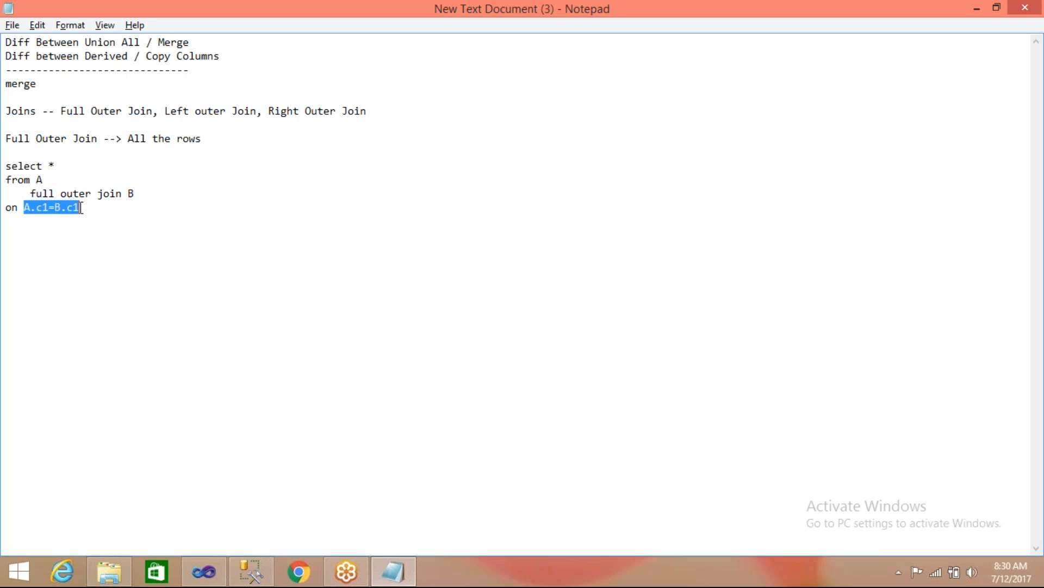
{"action": "left_click_drag", "start_coordinate": [36, 179], "coordinate": [43, 179]}
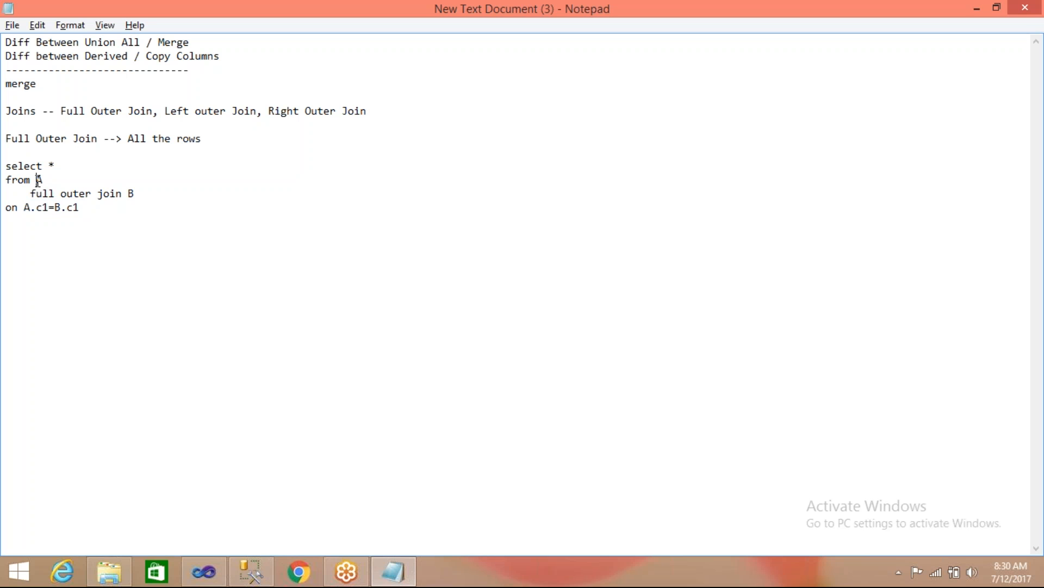
- Write the example numbers "10 15" below the full outer join query
{"action": "left_click", "coordinate": [52, 216]}
{"action": "key", "text": "Return"}
{"action": "key", "text": "Return"}
{"action": "type", "text": "10   15"}
{"action": "key", "text": "Return"}
{"action": "key", "text": "Return"}
{"action": "type", "text": "5"}
{"action": "type", "text": "+"}
{"action": "key", "text": "BackSpace"}
{"action": "key", "text": "BackSpace"}
{"action": "key", "text": "BackSpace"}
- Duplicate the full outer join query below the "10 15" line
{"action": "left_click_drag", "start_coordinate": [81, 207], "coordinate": [8, 167]}
{"action": "key", "text": "ctrl+c"}
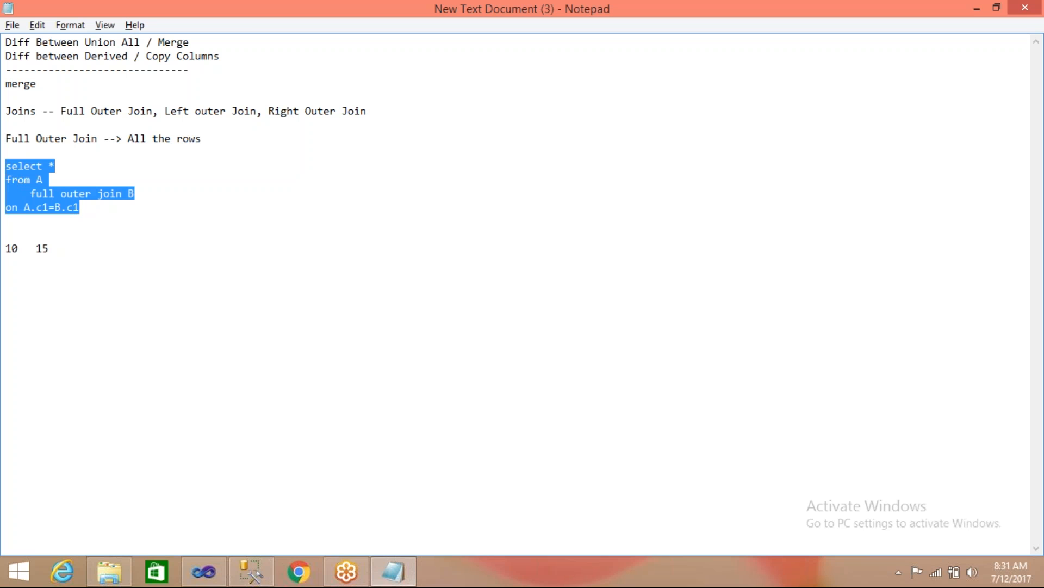
{"action": "left_click", "coordinate": [58, 256]}
{"action": "key", "text": "Return"}
{"action": "key", "text": "Return"}
{"action": "key", "text": "ctrl+v"}
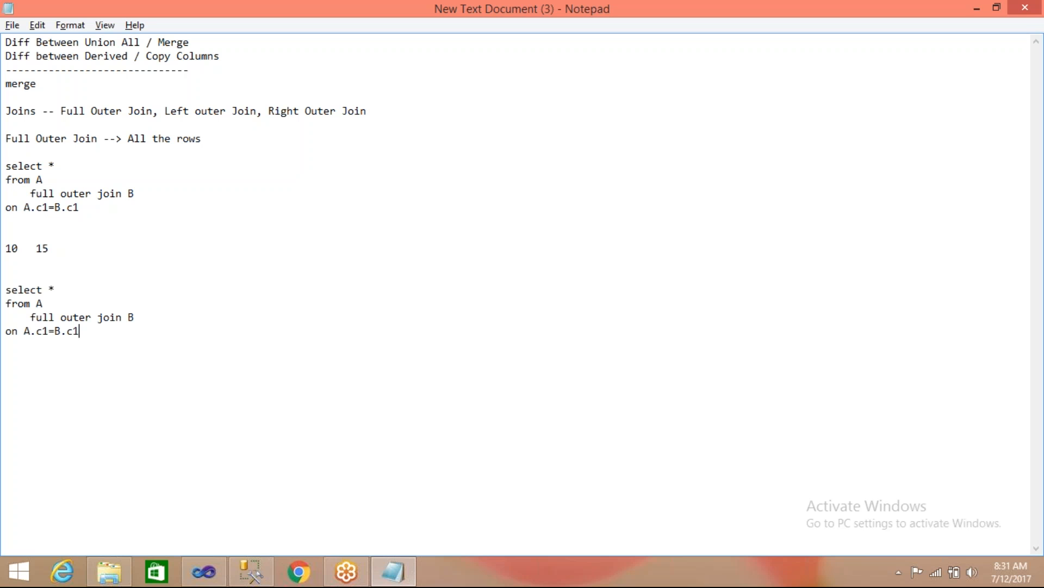
- Change the join type in the duplicated query from full to left outer join
{"action": "left_click", "coordinate": [54, 317]}
{"action": "key", "text": "BackSpace"}
{"action": "key", "text": "BackSpace"}
{"action": "key", "text": "BackSpace"}
{"action": "key", "text": "BackSpace"}
{"action": "type", "text": "left"}
{"action": "double_click", "coordinate": [38, 303]}
{"action": "left_click_drag", "start_coordinate": [134, 317], "coordinate": [109, 318]}
{"action": "left_click", "coordinate": [31, 318]}
{"action": "left_click", "coordinate": [75, 317]}
{"action": "double_click", "coordinate": [39, 303]}
{"action": "left_click", "coordinate": [42, 317]}
- Write "matching records from A + non matching records from A" below the left outer join query, after a blank line
{"action": "left_click", "coordinate": [85, 330]}
{"action": "key", "text": "Return"}
{"action": "key", "text": "Return"}
{"action": "left_click_drag", "start_coordinate": [24, 330], "coordinate": [80, 330]}
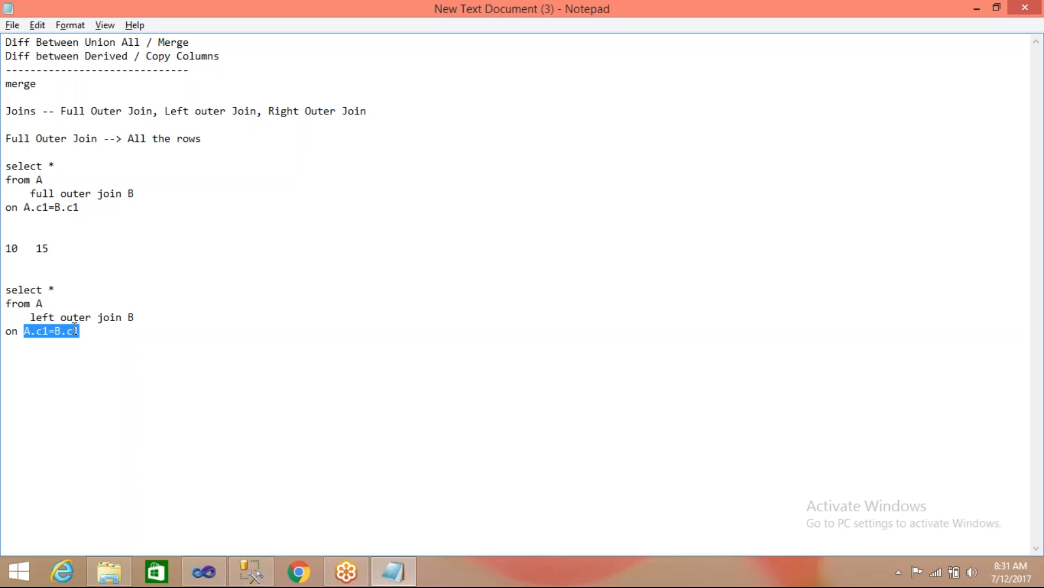
{"action": "left_click", "coordinate": [36, 329]}
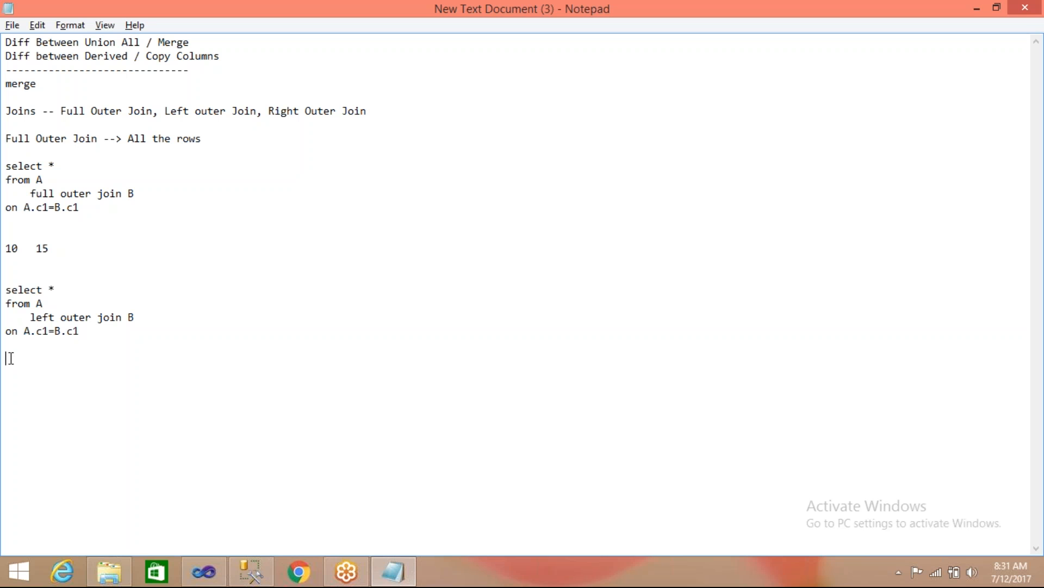
{"action": "type", "text": "matching records from A+"}
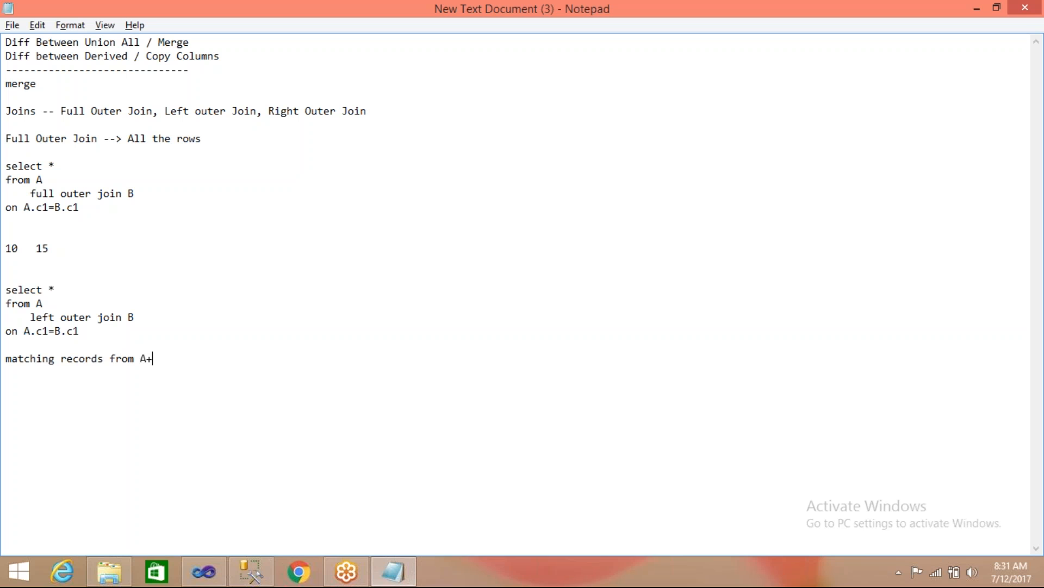
{"action": "type", "text": " non matching records"}
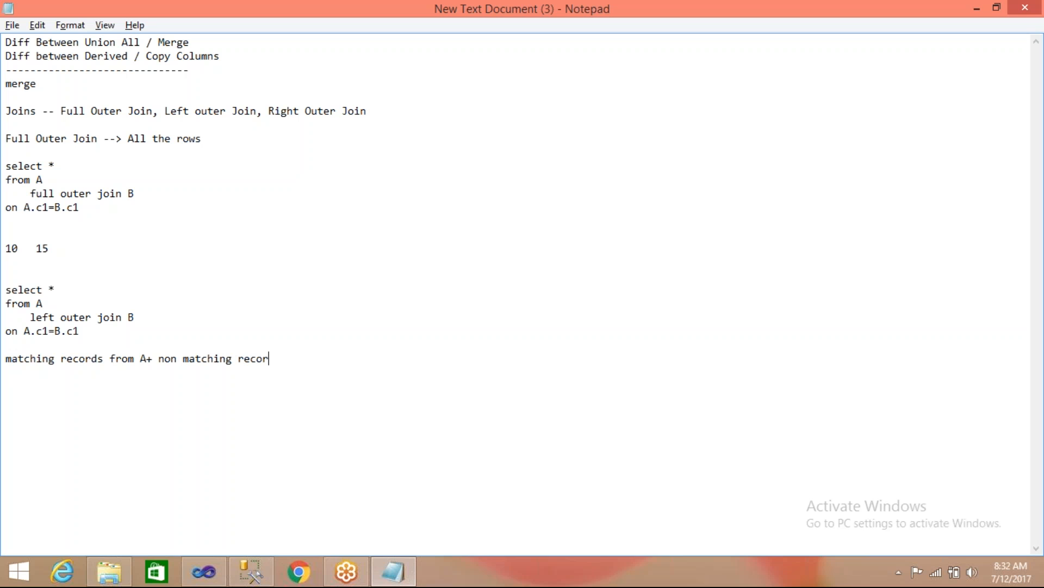
{"action": "type", "text": " from A"}
{"action": "left_click", "coordinate": [146, 358]}
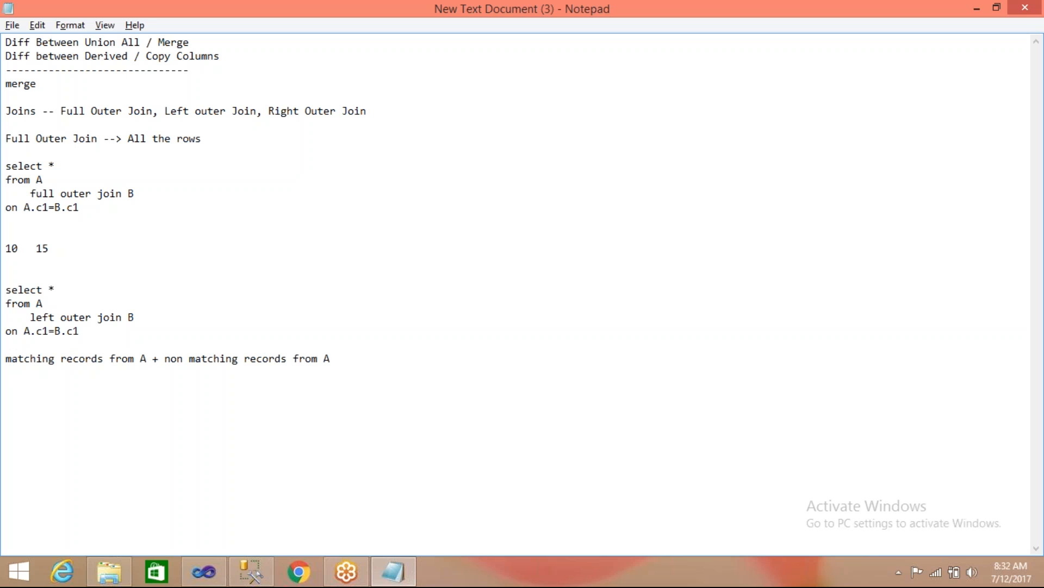
- Duplicate the left outer join query below the matching records note
{"action": "left_click", "coordinate": [336, 359]}
{"action": "key", "text": "Return"}
{"action": "key", "text": "Return"}
{"action": "left_click_drag", "start_coordinate": [79, 331], "coordinate": [7, 291]}
{"action": "key", "text": "ctrl+c"}
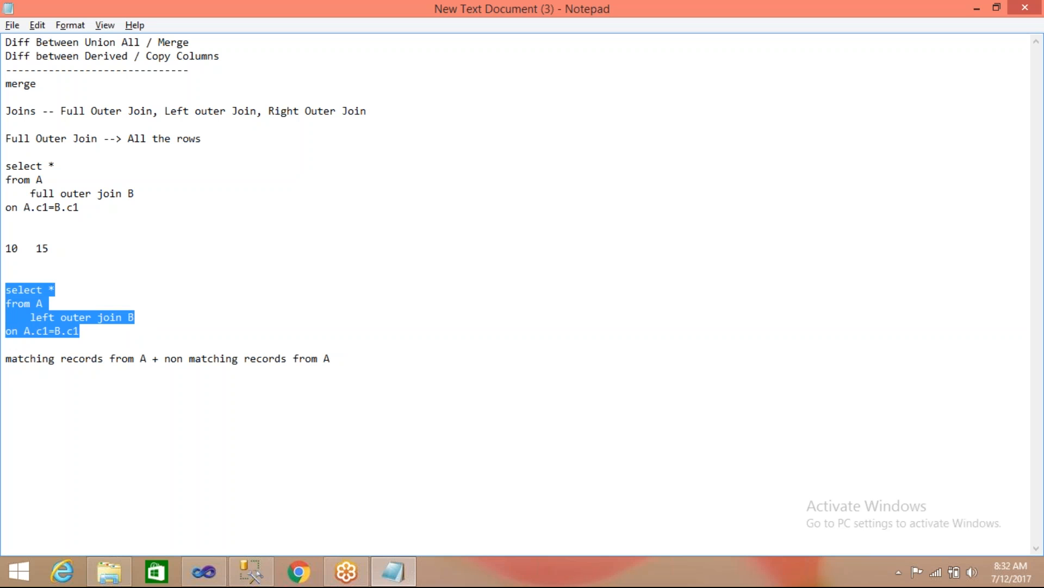
{"action": "left_click", "coordinate": [347, 356]}
{"action": "key", "text": "Return"}
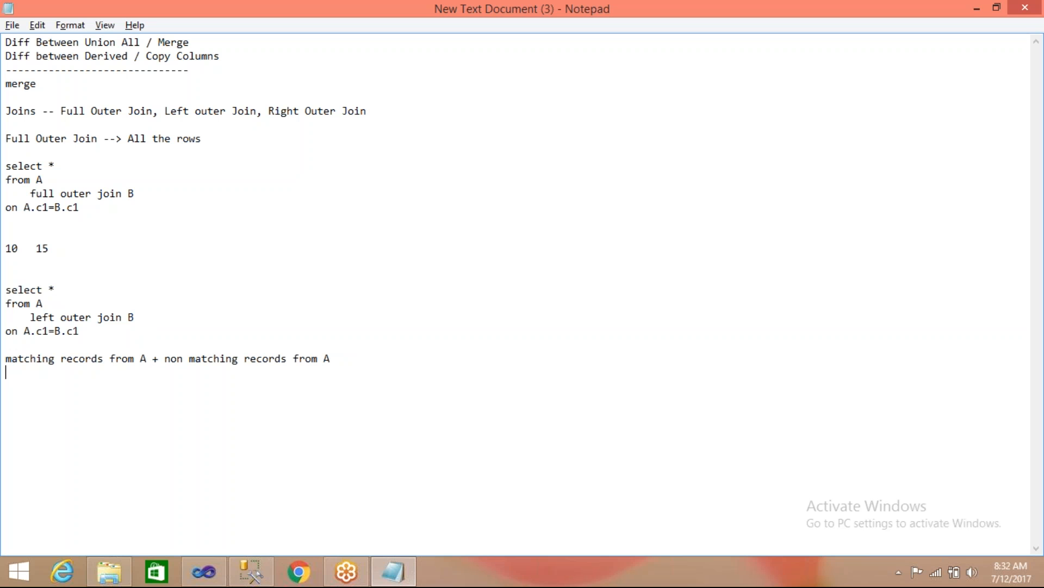
{"action": "key", "text": "ctrl+v"}
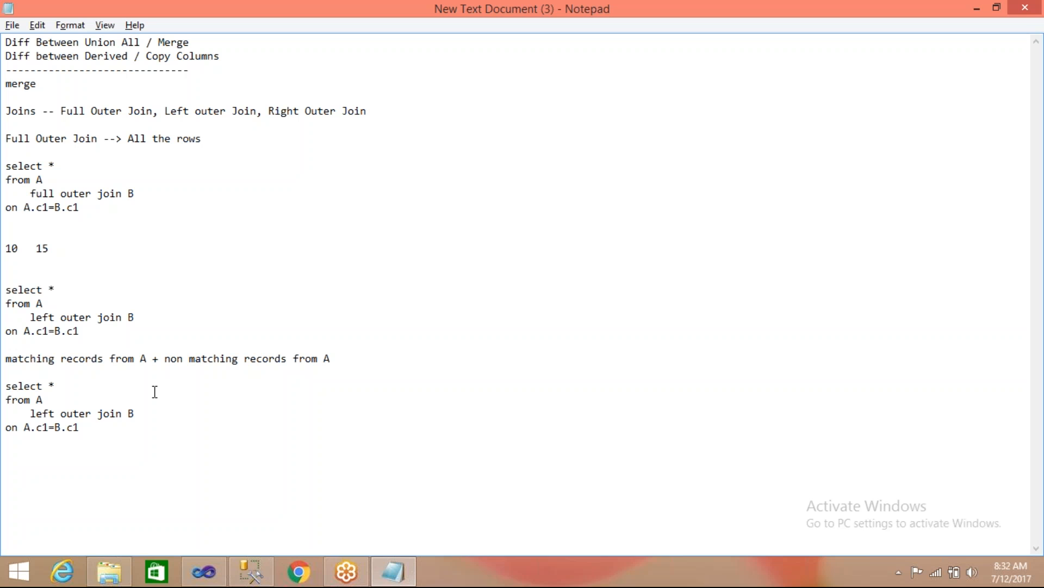
- Change the join type in the last query to right outer join
{"action": "left_click", "coordinate": [54, 414]}
{"action": "key", "text": "BackSpace"}
{"action": "key", "text": "BackSpace"}
{"action": "key", "text": "BackSpace"}
{"action": "key", "text": "BackSpace"}
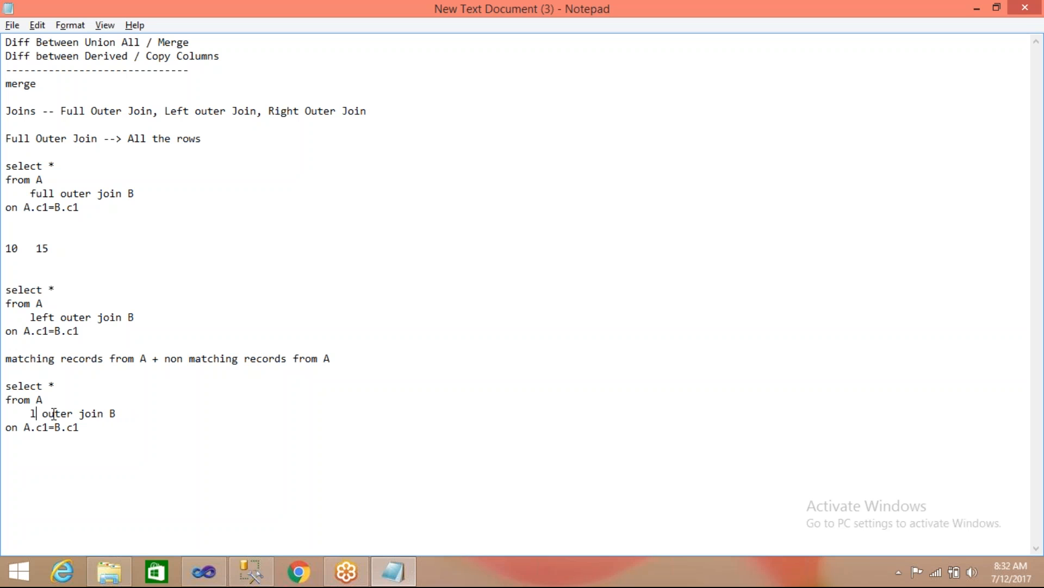
{"action": "type", "text": "reight"}
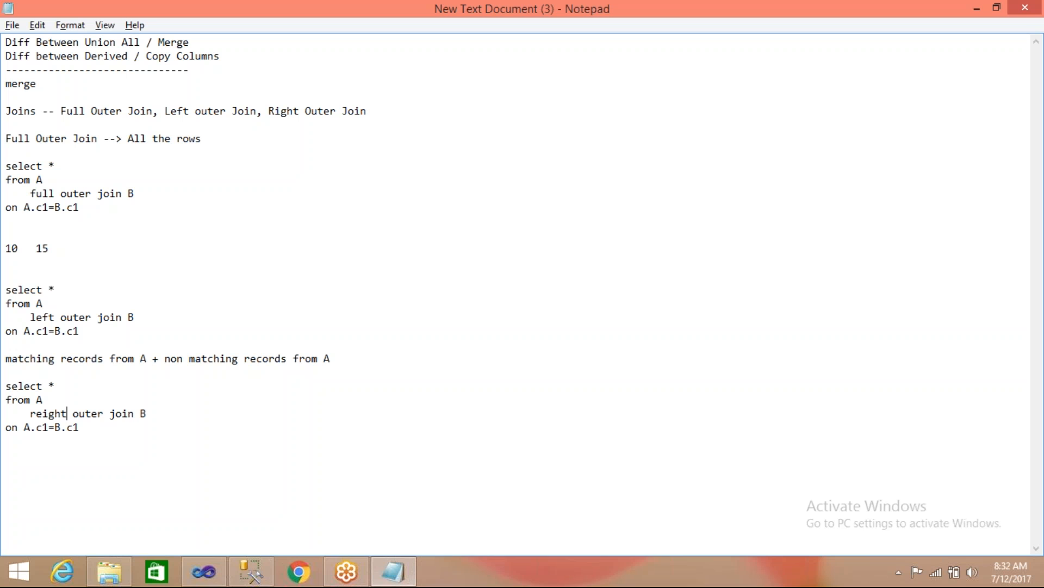
{"action": "left_click", "coordinate": [44, 415]}
{"action": "key", "text": "BackSpace"}
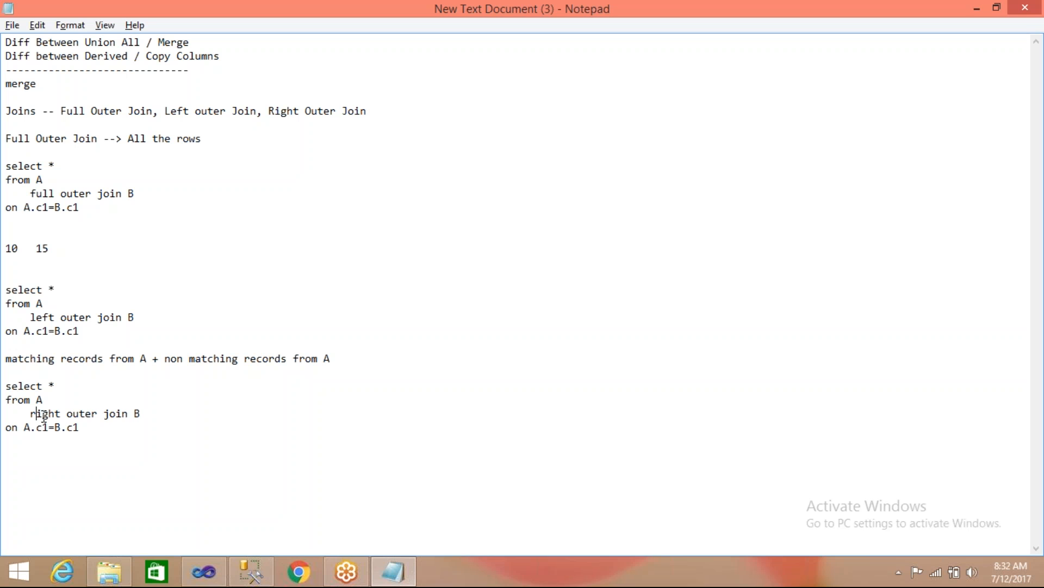
- Copy the matching records note and place the copy below the right outer join query
{"action": "left_click", "coordinate": [83, 427]}
{"action": "left_click_drag", "start_coordinate": [341, 358], "coordinate": [44, 359]}
{"action": "key", "text": "Down"}
{"action": "left_click_drag", "start_coordinate": [341, 359], "coordinate": [7, 356]}
{"action": "key", "text": "ctrl+c"}
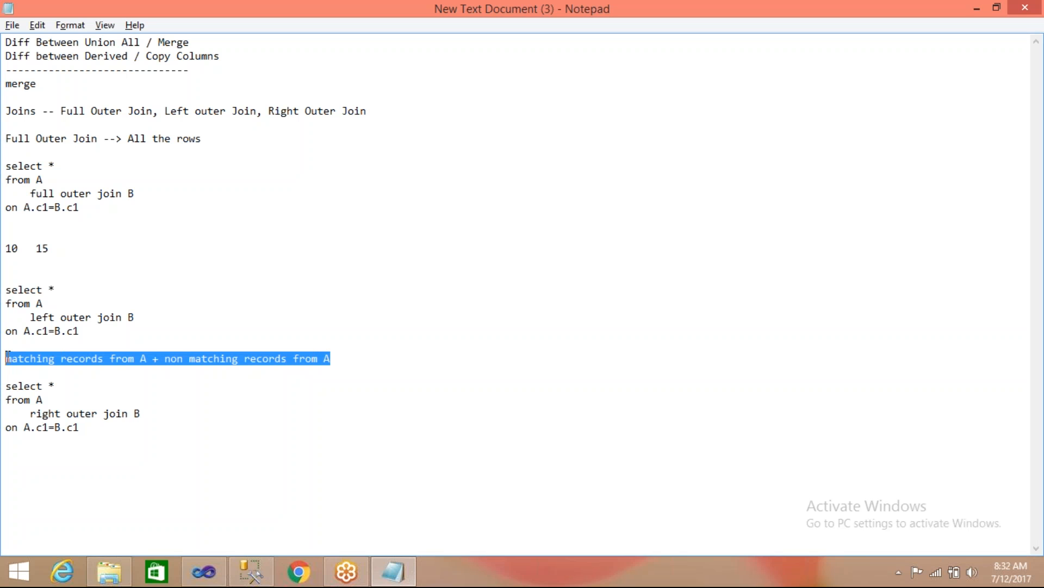
{"action": "left_click", "coordinate": [95, 427]}
{"action": "key", "text": "Down"}
{"action": "key", "text": "Down"}
{"action": "key", "text": "ctrl+v"}
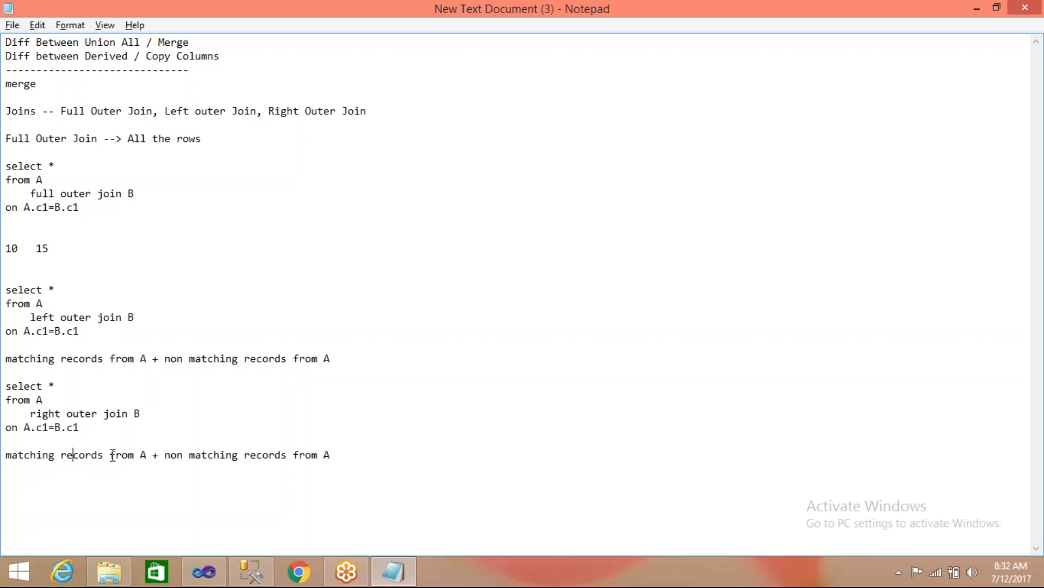
- Change the copied note to "matching records from b(5) + non matching records from b(20)" and write 25 after "right outer join B"
{"action": "left_click", "coordinate": [150, 456]}
{"action": "key", "text": "BackSpace"}
{"action": "type", "text": "b"}
{"action": "left_click", "coordinate": [329, 456]}
{"action": "key", "text": "BackSpace"}
{"action": "left_click", "coordinate": [145, 414]}
{"action": "type", "text": "25"}
{"action": "left_click", "coordinate": [148, 454]}
{"action": "type", "text": "()"}
{"action": "type", "text": "5"}
{"action": "left_click", "coordinate": [353, 456]}
{"action": "type", "text": "b()"}
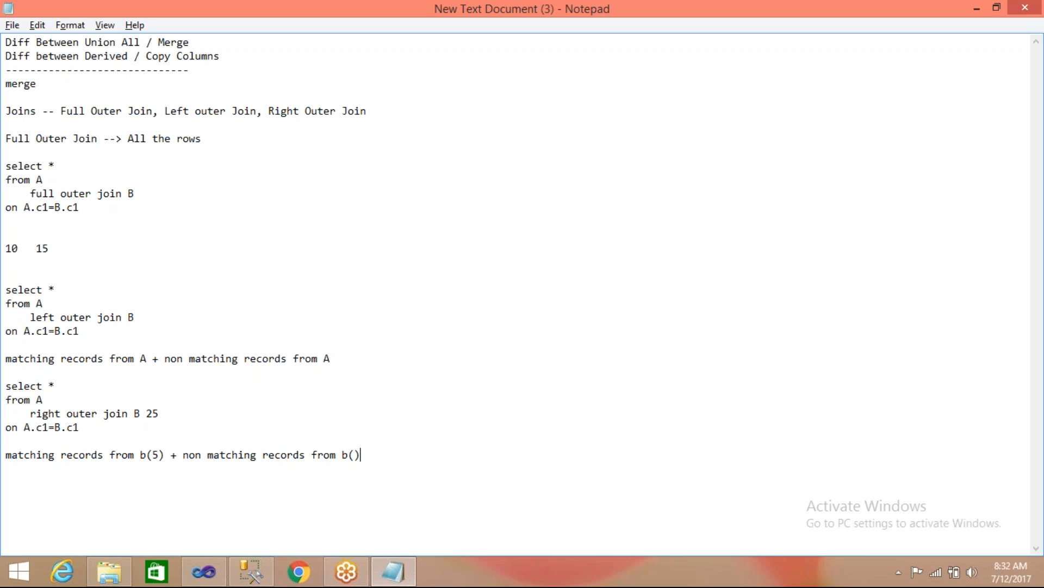
{"action": "key", "text": "Left"}
{"action": "type", "text": "20"}
- Switch to Visual Studio and close the Load_Copy_Column and Load_Audit_Transformation packages, saving the Load_Copy_Column changes
{"action": "mouse_move", "coordinate": [256, 575]}
{"action": "left_click", "coordinate": [204, 572]}
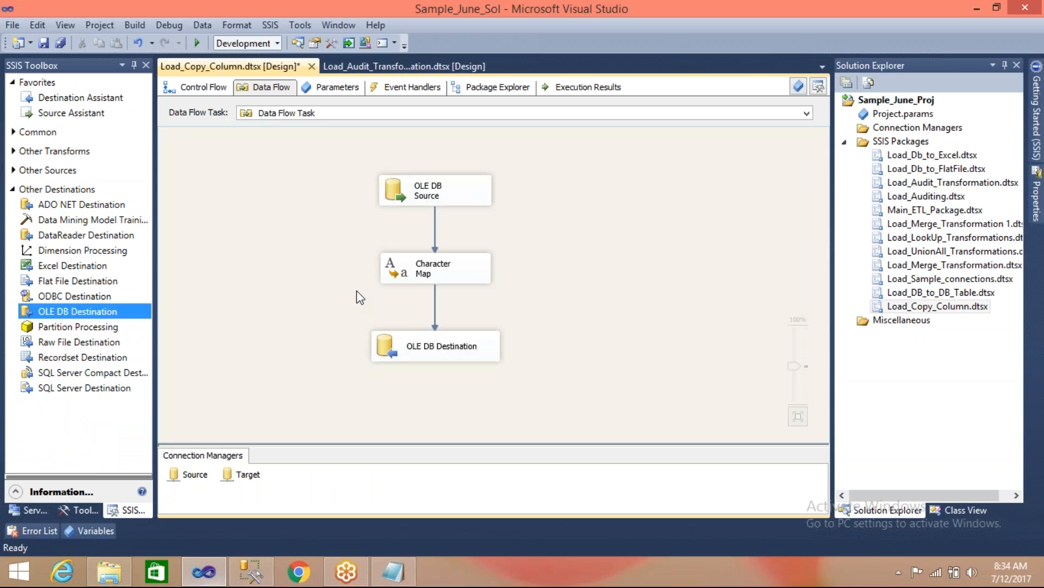
{"action": "left_click", "coordinate": [214, 90]}
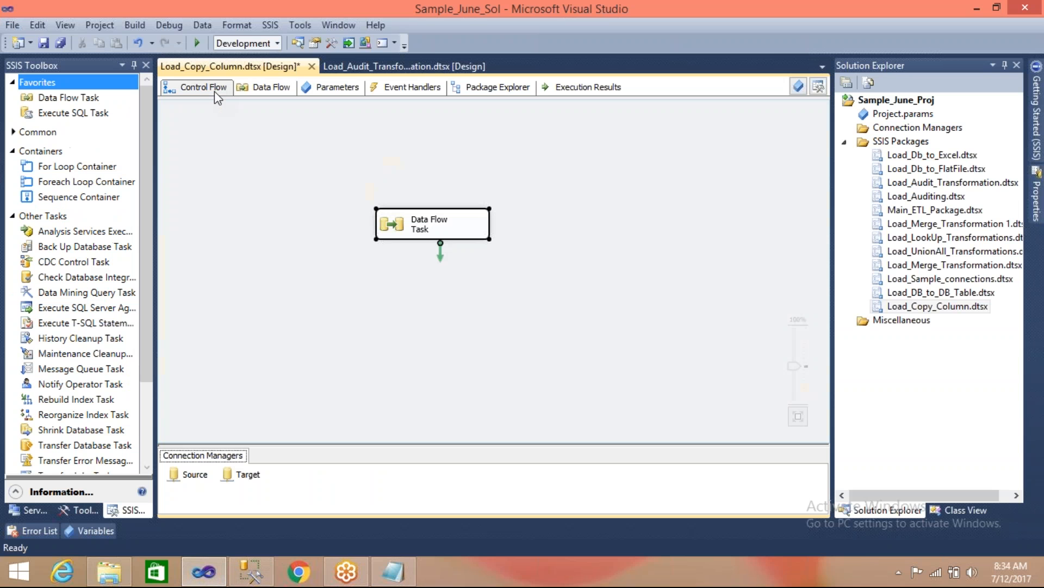
{"action": "left_click", "coordinate": [313, 66]}
{"action": "left_click", "coordinate": [506, 375]}
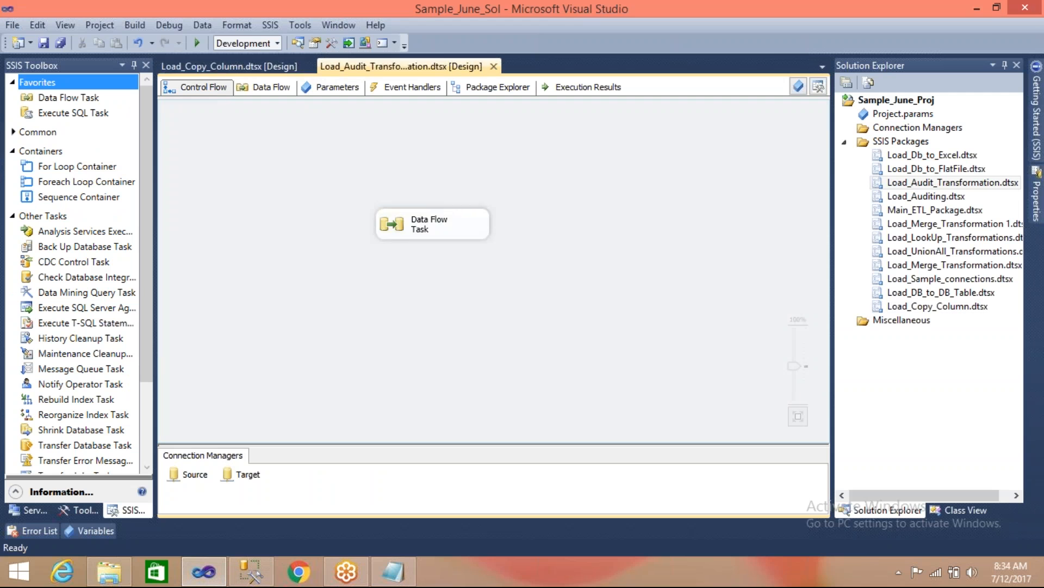
{"action": "left_click", "coordinate": [334, 67]}
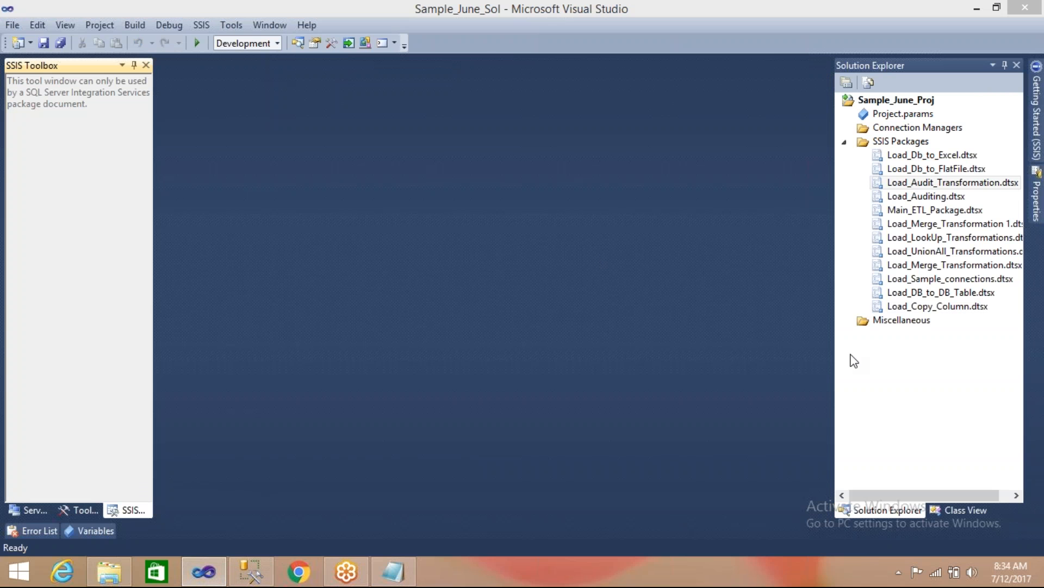
- Duplicate the Load_DB_to_DB_Table.dtsx package within the SSIS Packages folder
{"action": "left_click", "coordinate": [905, 293]}
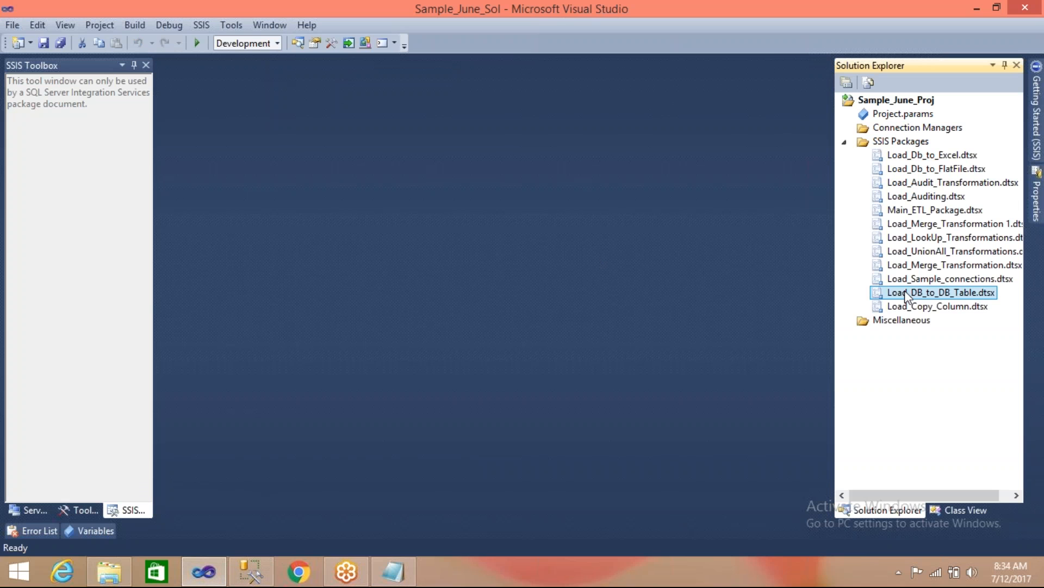
{"action": "key", "text": "ctrl+c"}
{"action": "key", "text": "ctrl+v"}
- Rename the duplicated package as Load_DB_Merge_join.dtsx
{"action": "left_click", "coordinate": [937, 321]}
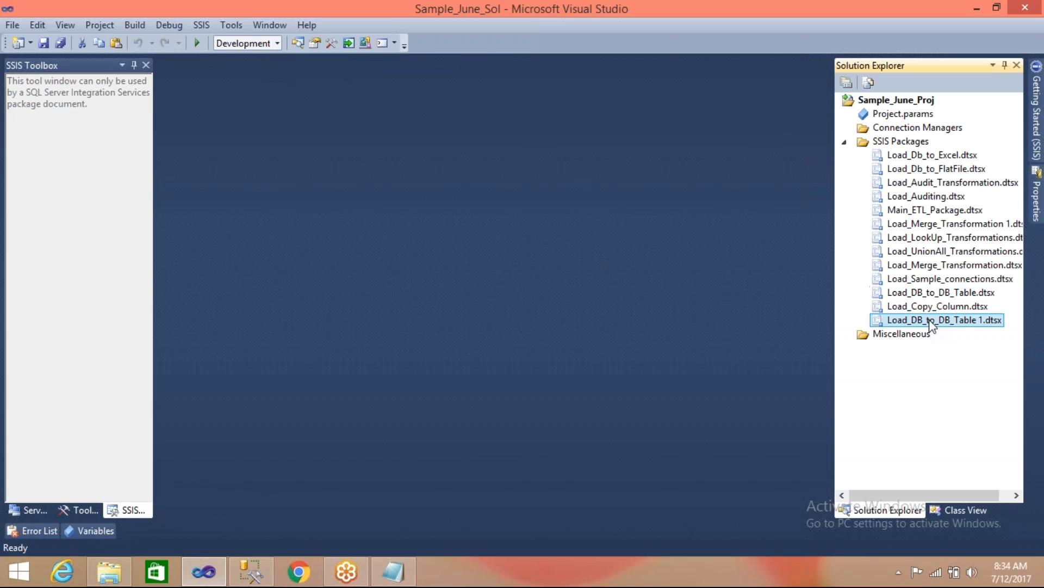
{"action": "left_click", "coordinate": [944, 321]}
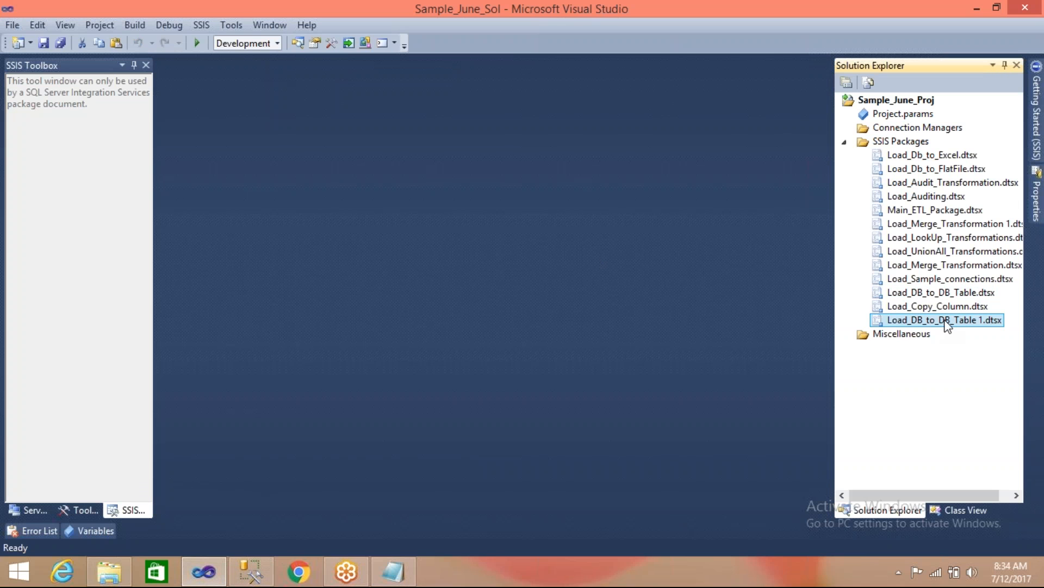
{"action": "left_click", "coordinate": [984, 319]}
{"action": "key", "text": "BackSpace"}
{"action": "key", "text": "BackSpace"}
{"action": "key", "text": "BackSpace"}
{"action": "key", "text": "BackSpace"}
{"action": "key", "text": "BackSpace"}
{"action": "key", "text": "BackSpace"}
{"action": "key", "text": "BackSpace"}
{"action": "key", "text": "BackSpace"}
{"action": "key", "text": "BackSpace"}
{"action": "key", "text": "BackSpace"}
{"action": "key", "text": "BackSpace"}
{"action": "key", "text": "BackSpace"}
{"action": "key", "text": "BackSpace"}
{"action": "key", "text": "BackSpace"}
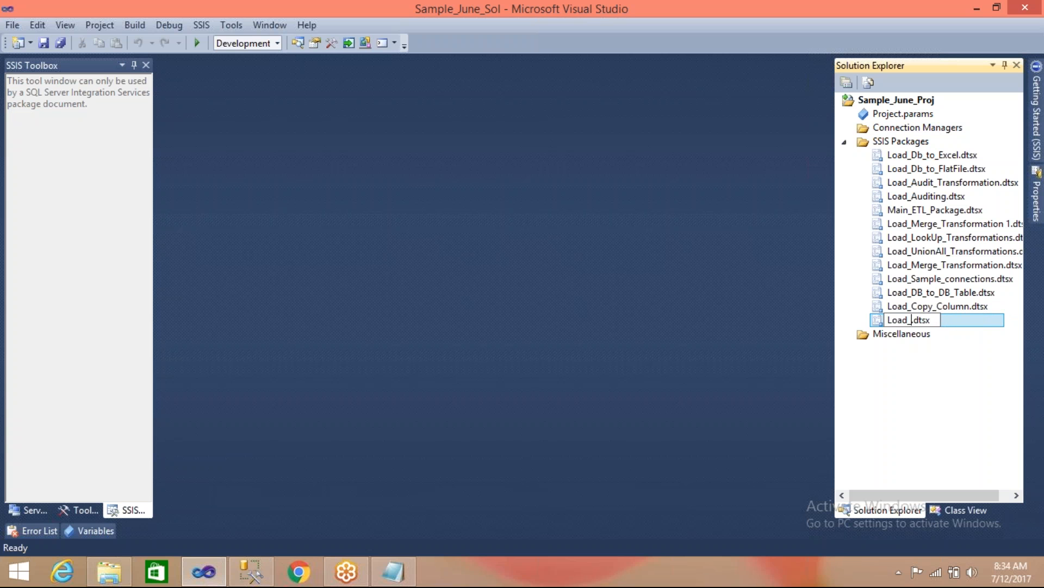
{"action": "type", "text": "DB"}
{"action": "type", "text": "_"}
{"action": "type", "text": "Join"}
{"action": "key", "text": "BackSpace"}
{"action": "key", "text": "BackSpace"}
{"action": "key", "text": "BackSpace"}
{"action": "key", "text": "BackSpace"}
{"action": "type", "text": "Merge"}
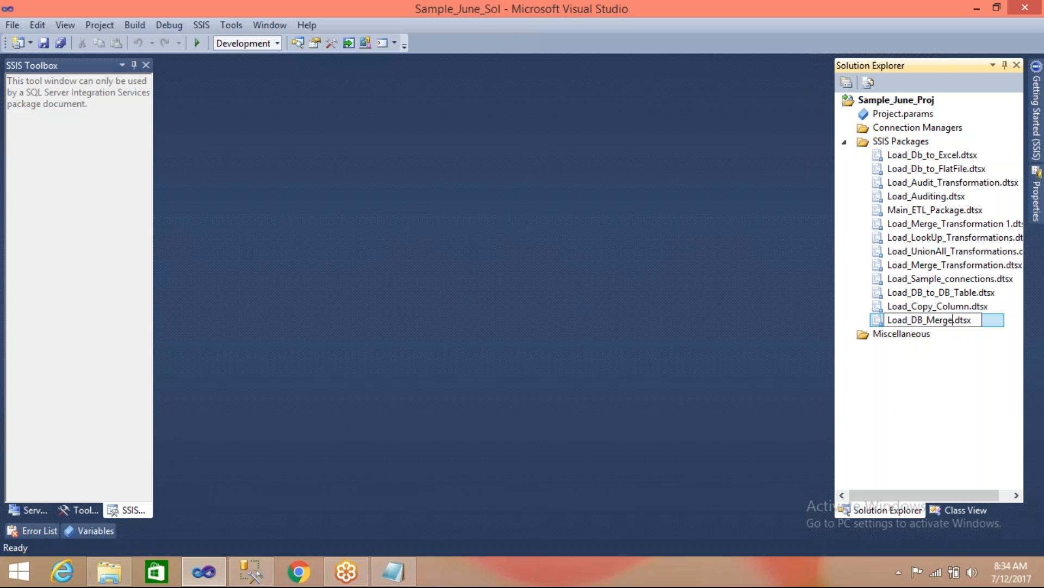
{"action": "type", "text": "_join"}
{"action": "key", "text": "Return"}
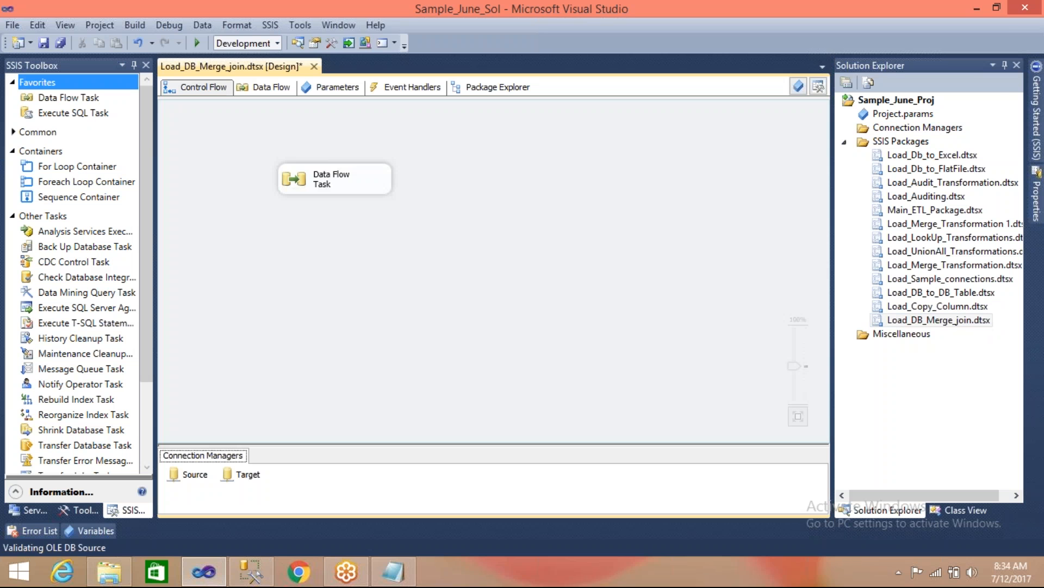
- Open the Data Flow Task of Load_DB_Merge_join and delete all its existing components
{"action": "double_click", "coordinate": [294, 180]}
{"action": "left_click_drag", "start_coordinate": [318, 144], "coordinate": [453, 295]}
{"action": "key", "text": "Delete"}
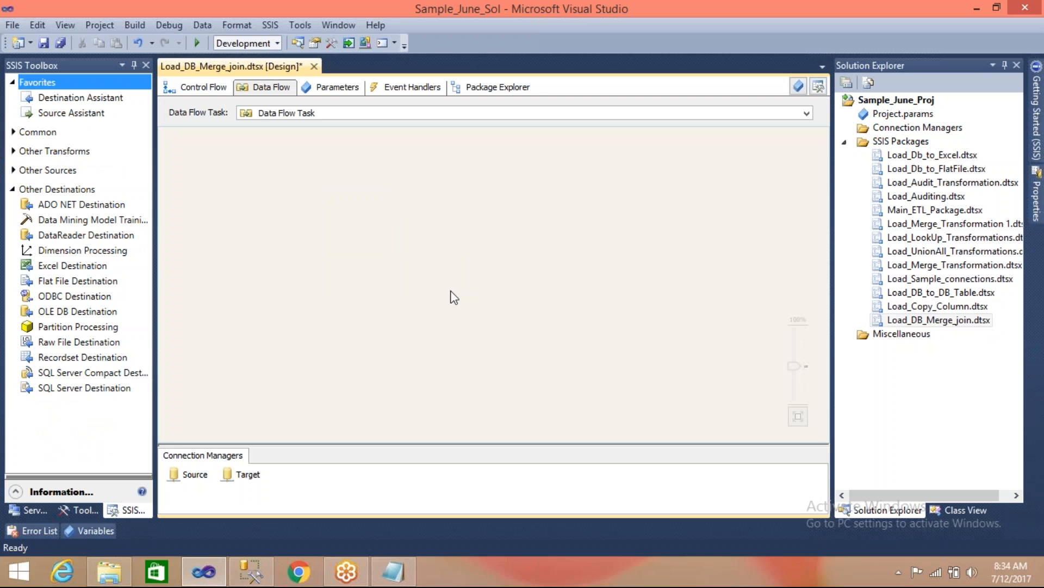
- Add two OLE DB Source components side by side near the top of the empty data flow
{"action": "left_click", "coordinate": [13, 189]}
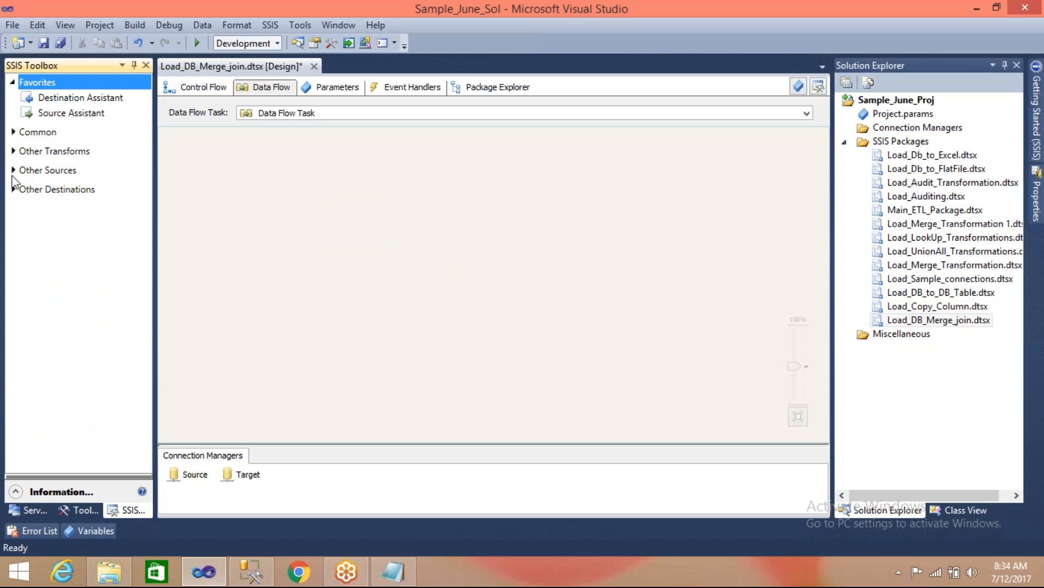
{"action": "left_click", "coordinate": [13, 170]}
{"action": "left_click_drag", "start_coordinate": [55, 265], "coordinate": [252, 163]}
{"action": "left_click_drag", "start_coordinate": [82, 263], "coordinate": [511, 156]}
{"action": "left_click", "coordinate": [274, 210]}
{"action": "left_click", "coordinate": [12, 171]}
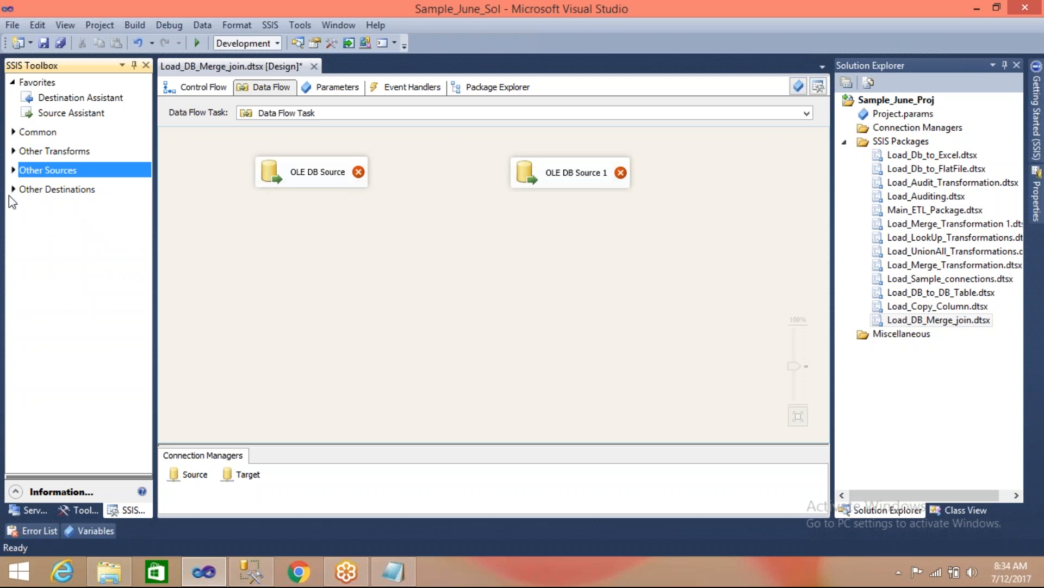
- Add an OLE DB Destination to the data flow, centred below the two sources
{"action": "left_click", "coordinate": [13, 189]}
{"action": "left_click_drag", "start_coordinate": [64, 311], "coordinate": [386, 355]}
{"action": "left_click", "coordinate": [327, 332]}
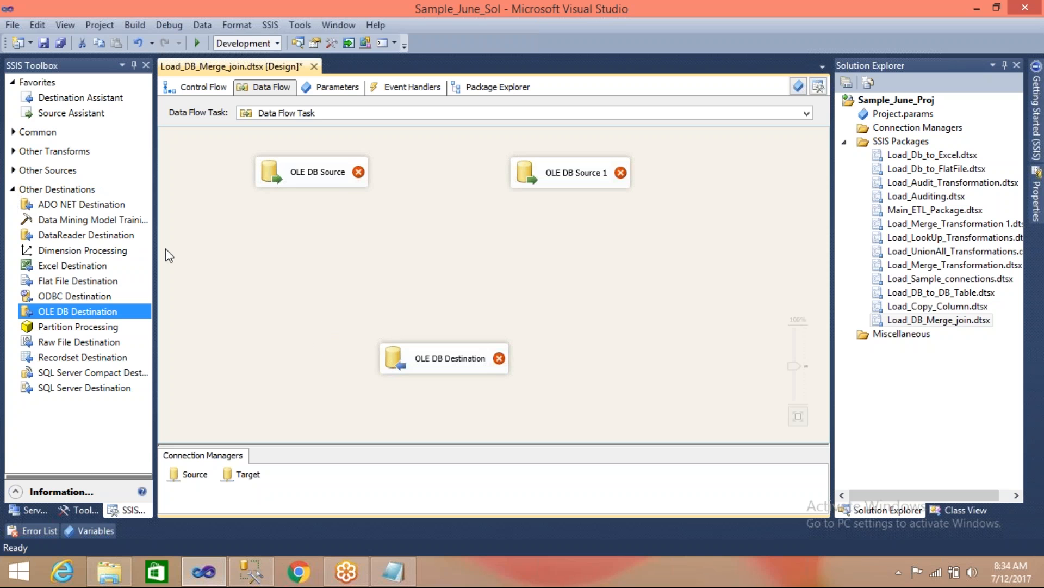
{"action": "left_click", "coordinate": [13, 189]}
- Open the editor of the first OLE DB Source and look through its available tables and views
{"action": "double_click", "coordinate": [270, 173]}
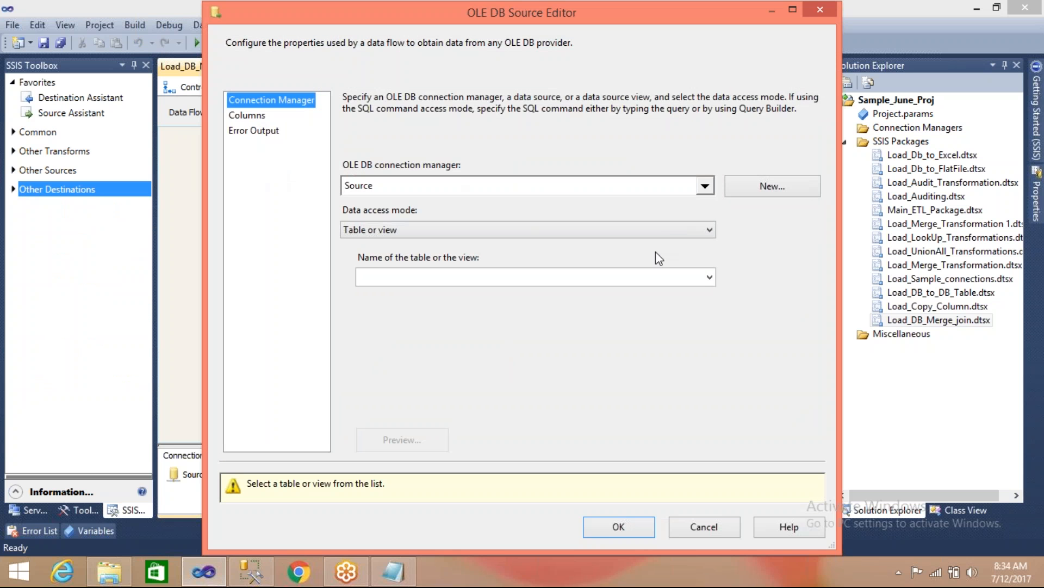
{"action": "left_click", "coordinate": [706, 280]}
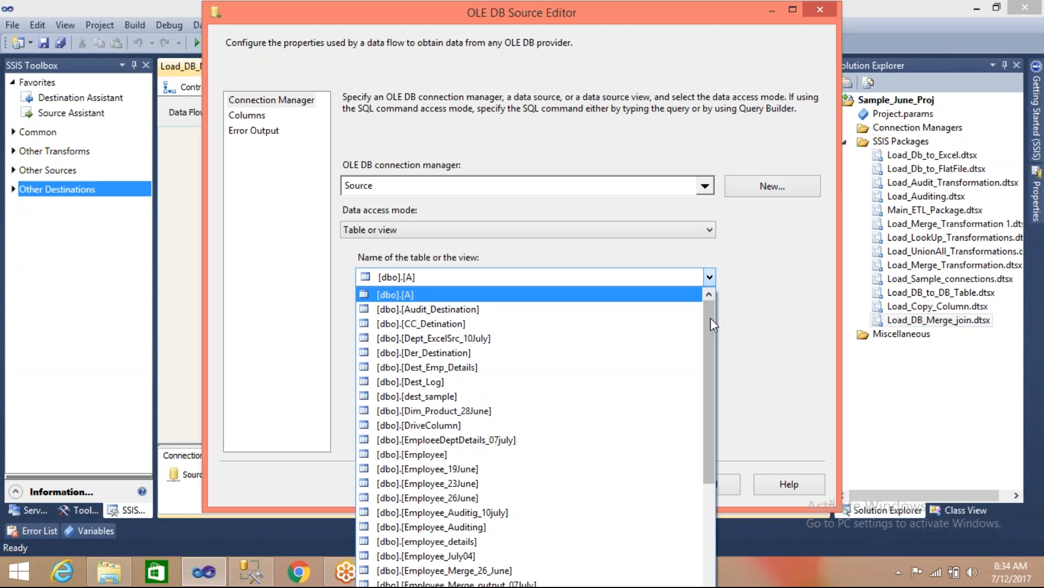
{"action": "scroll", "coordinate": [711, 332], "scroll_direction": "down", "scroll_amount": 1}
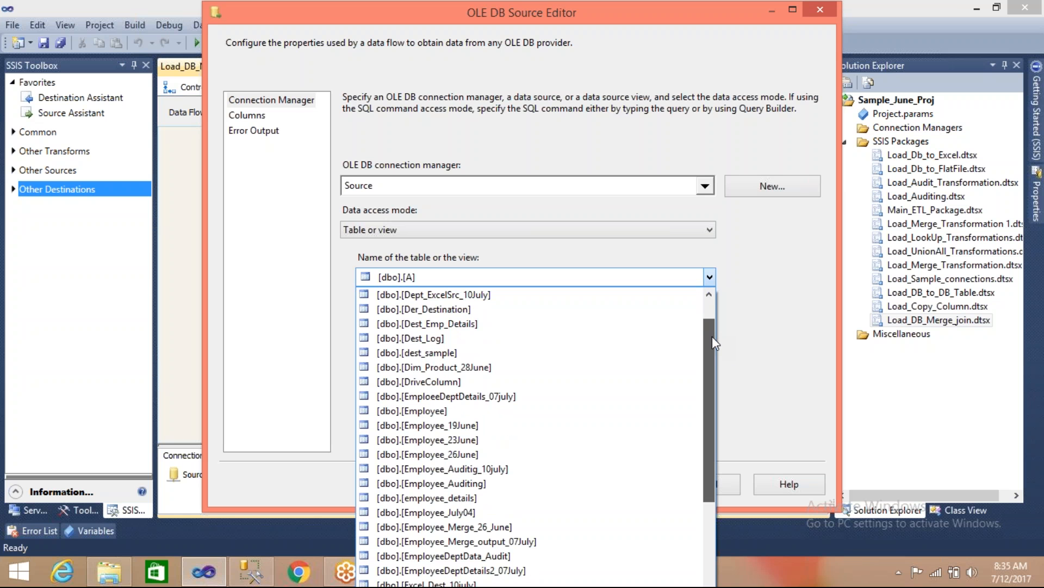
{"action": "left_click_drag", "start_coordinate": [713, 337], "coordinate": [713, 341]}
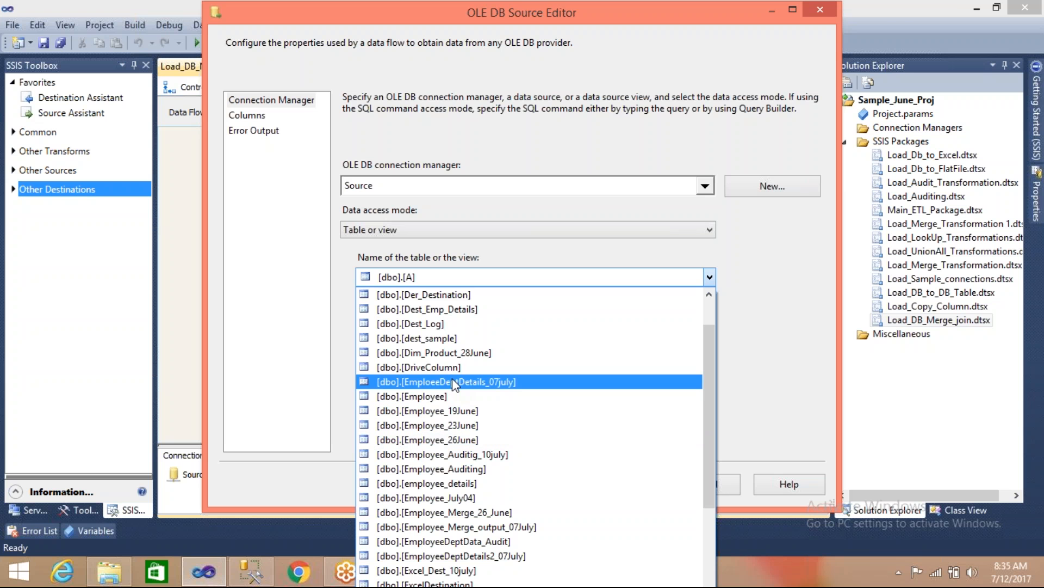
- Switch to SQL Server Management Studio and query all rows of [dbo].[EmploeeDeptDetails_07july] in place of the previous table
{"action": "left_click", "coordinate": [250, 575]}
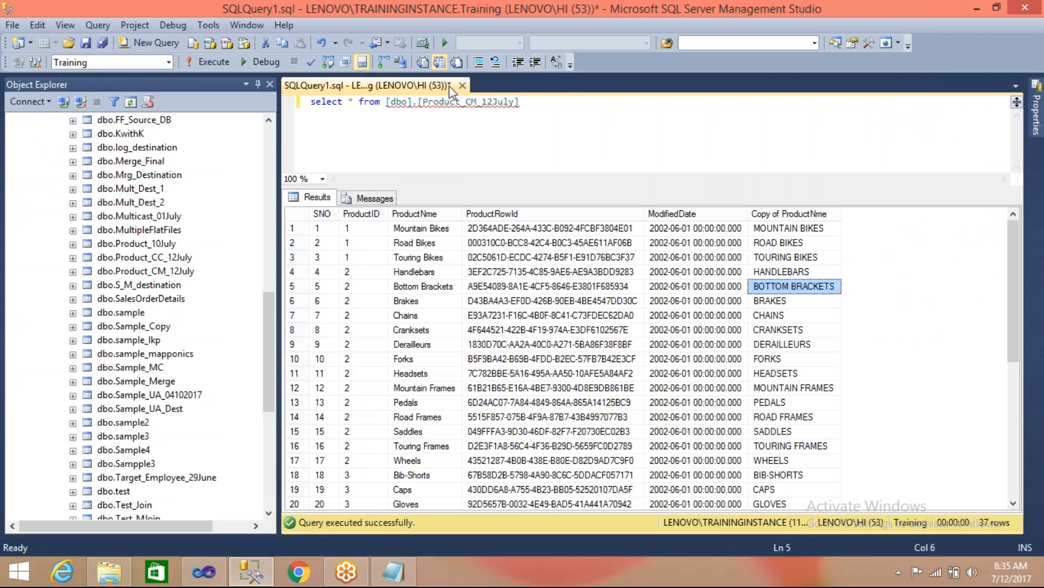
{"action": "left_click_drag", "start_coordinate": [524, 101], "coordinate": [243, 98]}
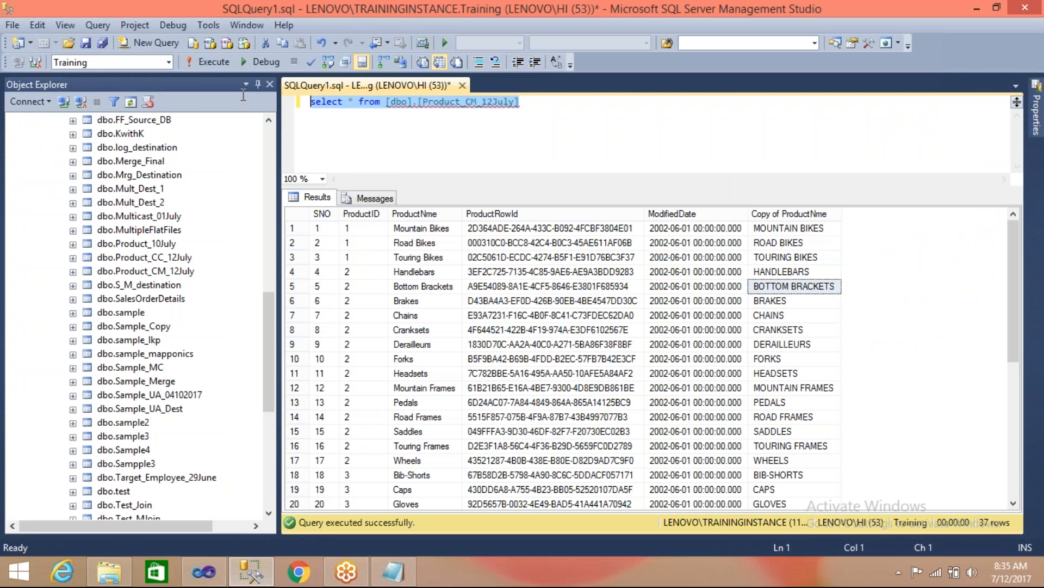
{"action": "left_click", "coordinate": [308, 112]}
{"action": "left_click", "coordinate": [386, 102]}
{"action": "left_click_drag", "start_coordinate": [386, 104], "coordinate": [577, 103]}
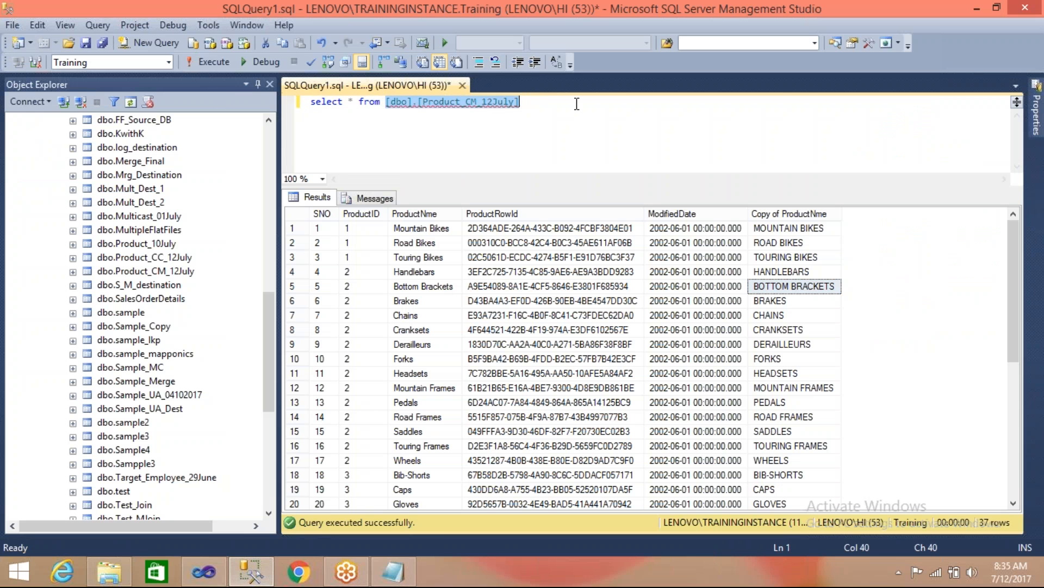
{"action": "key", "text": "Delete"}
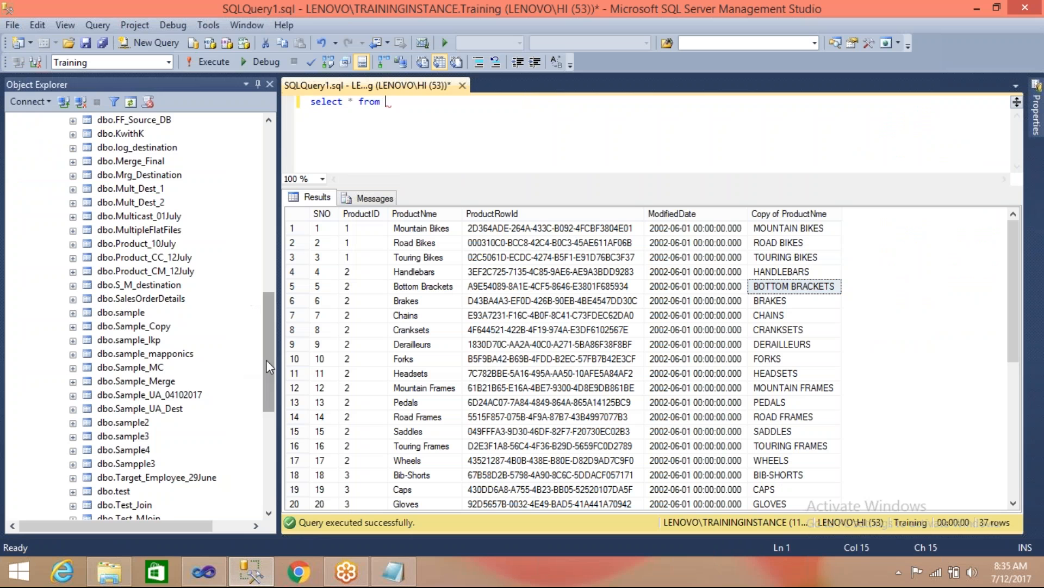
{"action": "left_click", "coordinate": [266, 361]}
{"action": "left_click_drag", "start_coordinate": [266, 360], "coordinate": [263, 251]}
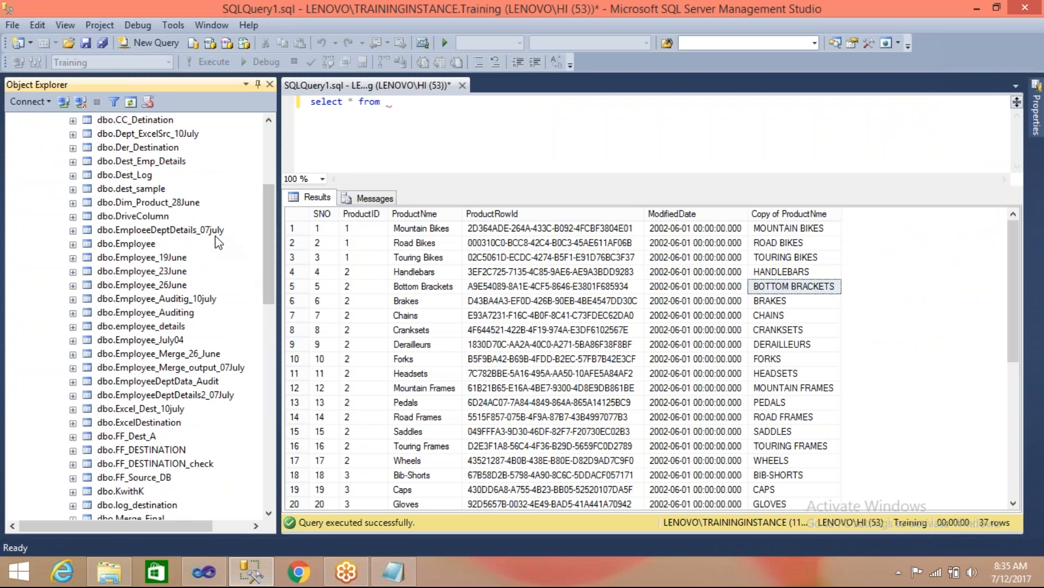
{"action": "left_click_drag", "start_coordinate": [207, 231], "coordinate": [413, 103]}
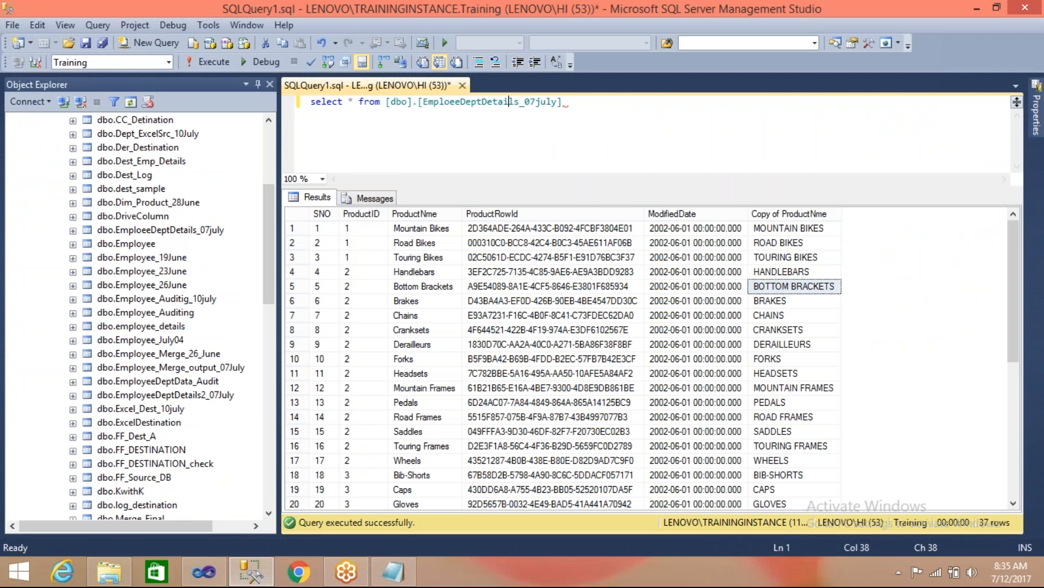
{"action": "key", "text": "F5"}
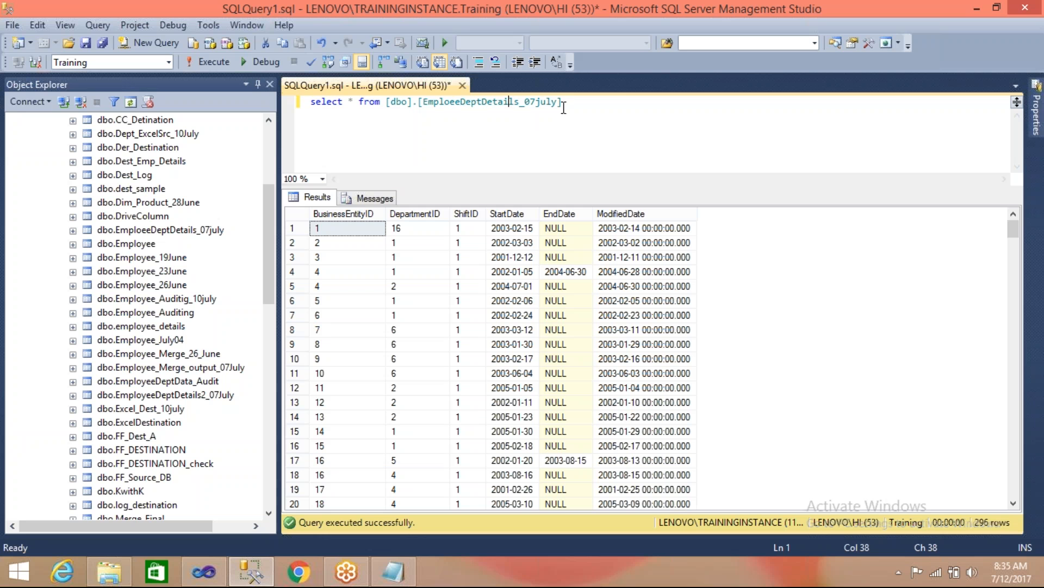
- Add a second query, select * from [dbo].[Employee_Merge_output_07July], and run only that statement
{"action": "key", "text": "Return"}
{"action": "key", "text": "Return"}
{"action": "type", "text": "s"}
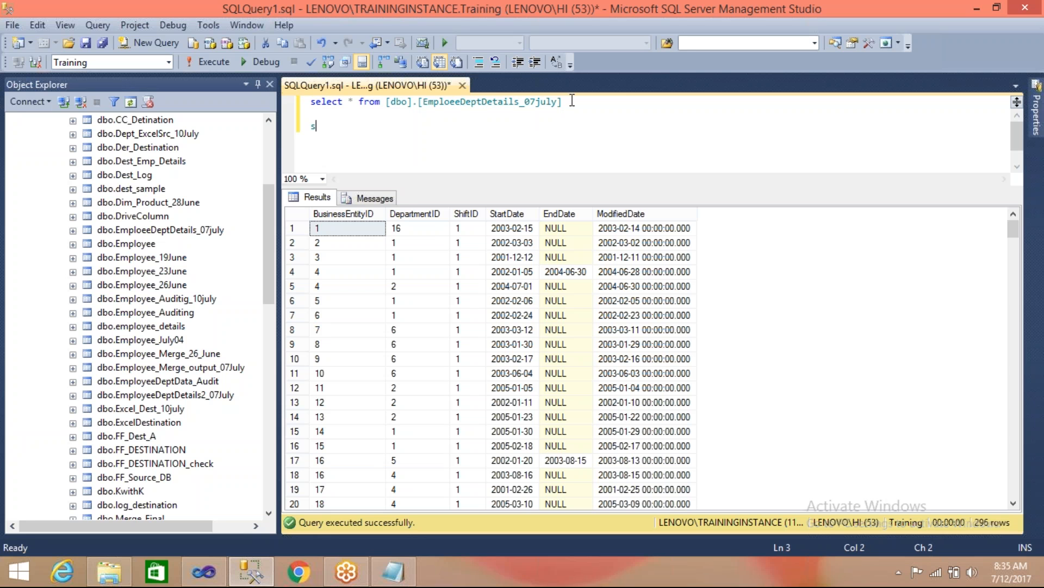
{"action": "type", "text": "elect * from"}
{"action": "left_click_drag", "start_coordinate": [217, 368], "coordinate": [388, 126]}
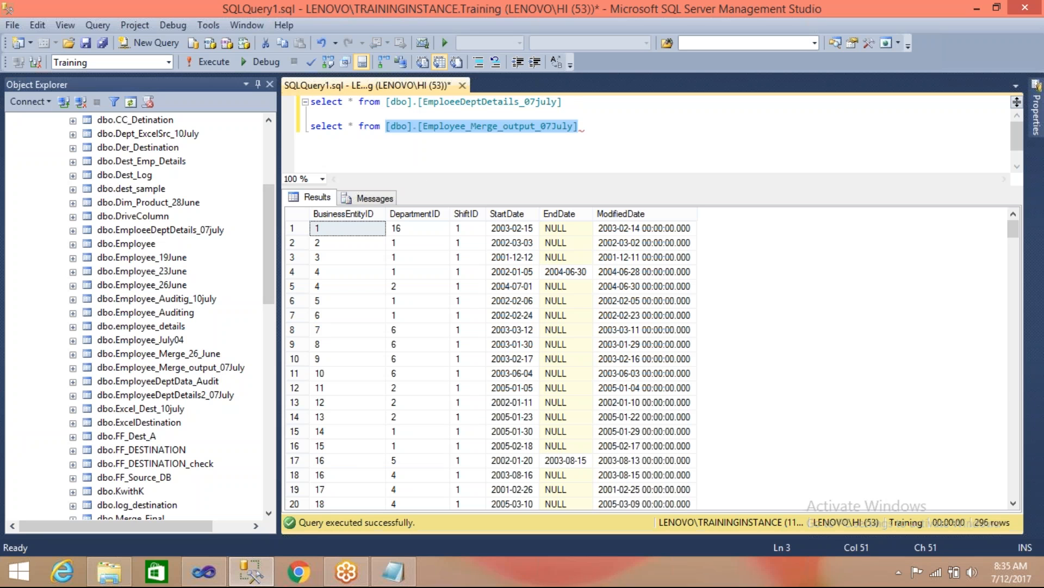
{"action": "key", "text": "End"}
{"action": "key", "text": "shift+Home"}
{"action": "key", "text": "F5"}
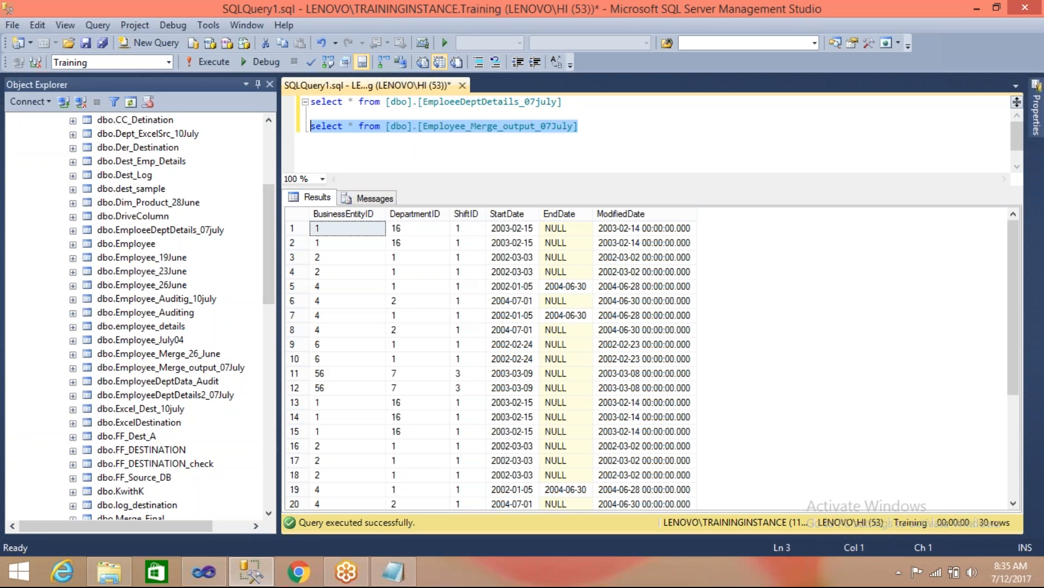
- Run both select statements together and compare the BusinessEntityID values of the two tables
{"action": "left_click_drag", "start_coordinate": [603, 140], "coordinate": [306, 80]}
{"action": "key", "text": "F5"}
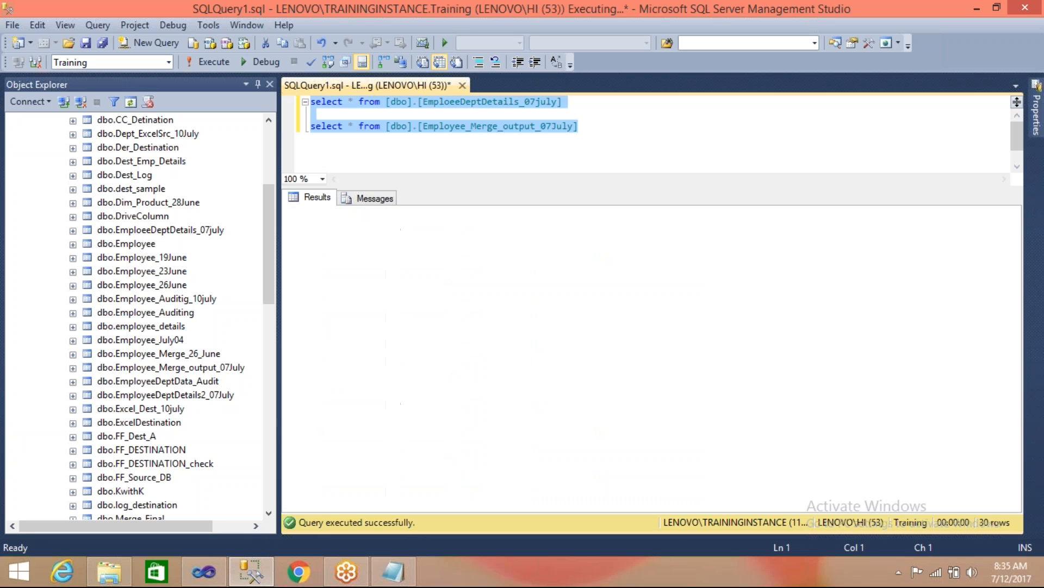
{"action": "left_click", "coordinate": [333, 255]}
{"action": "left_click", "coordinate": [328, 453]}
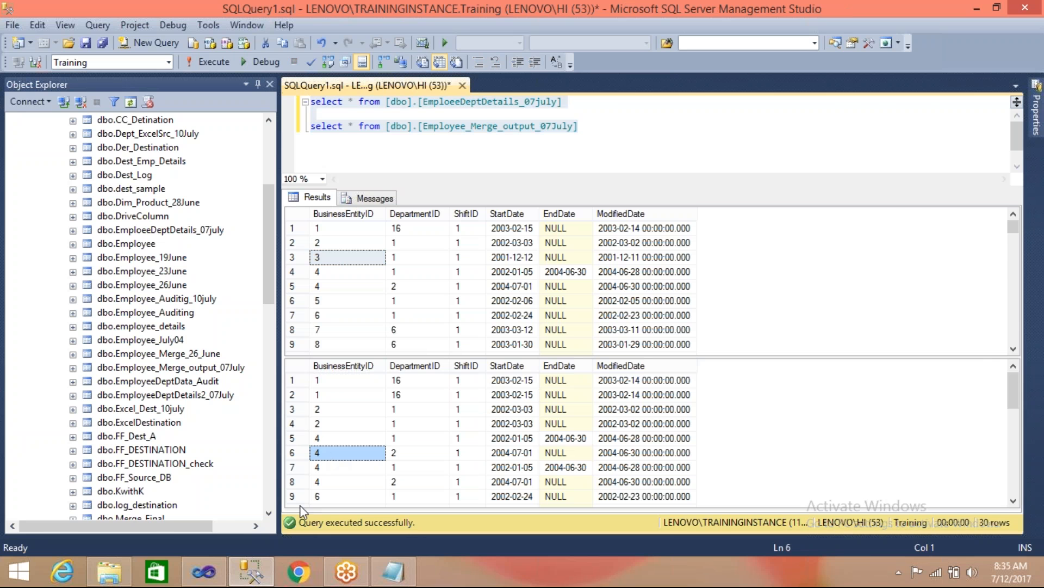
- Return to Visual Studio and set the first OLE DB Source's table to [dbo].[EmploeeDeptDetails_07july]
{"action": "left_click", "coordinate": [204, 573]}
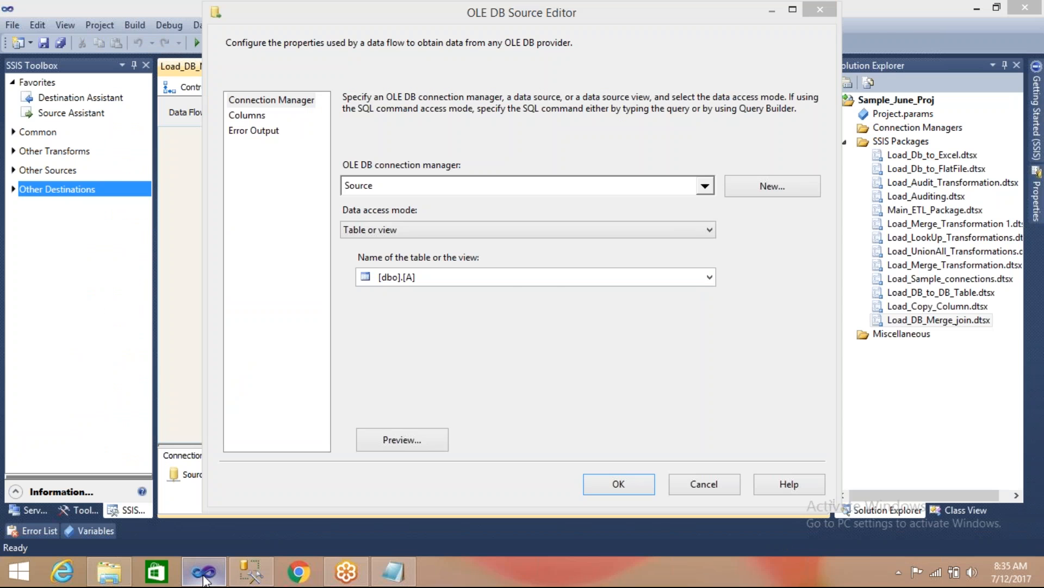
{"action": "left_click", "coordinate": [254, 574]}
{"action": "left_click", "coordinate": [255, 574]}
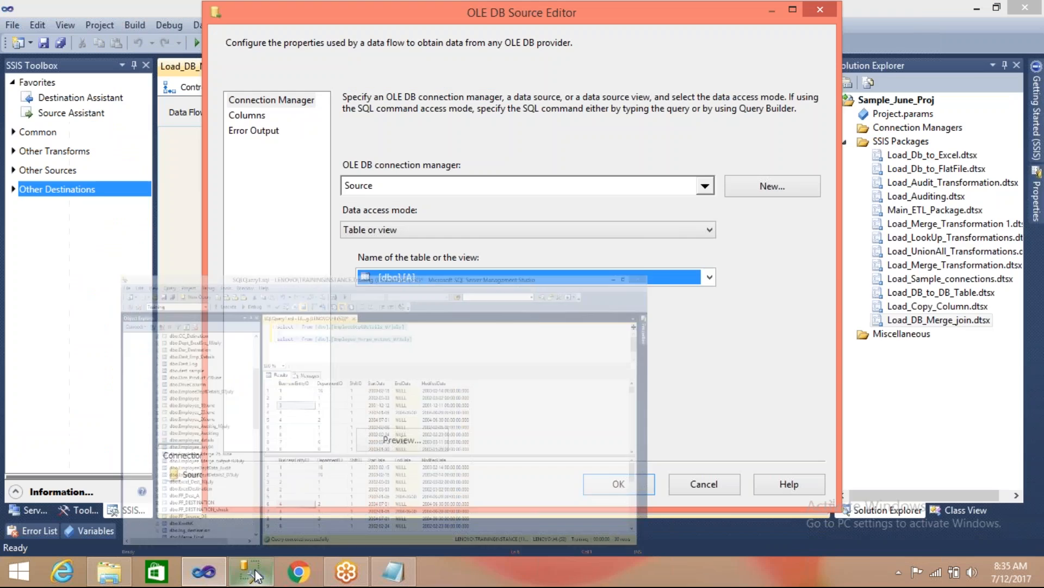
{"action": "left_click", "coordinate": [255, 574]}
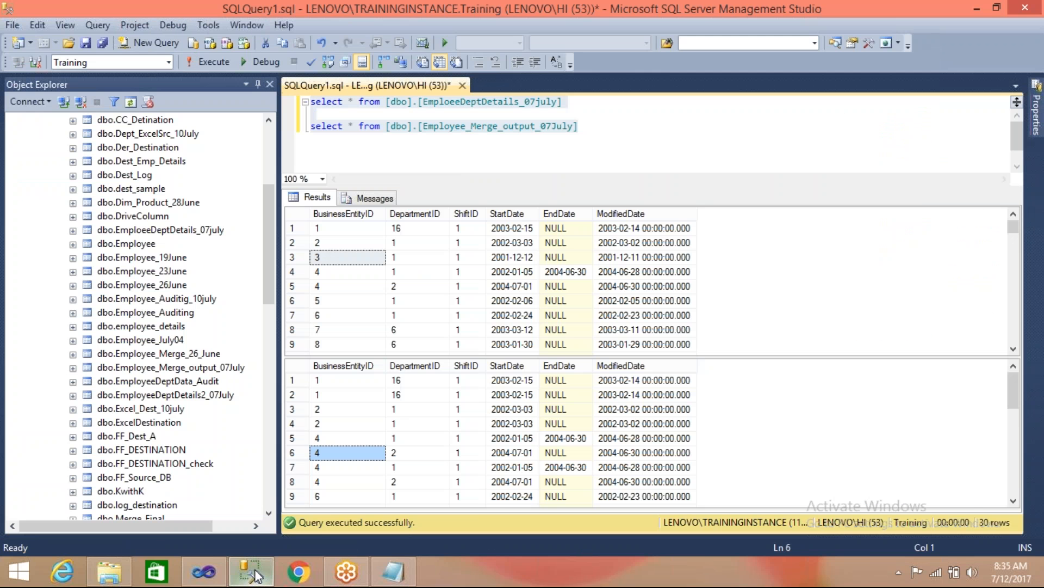
{"action": "left_click", "coordinate": [255, 575]}
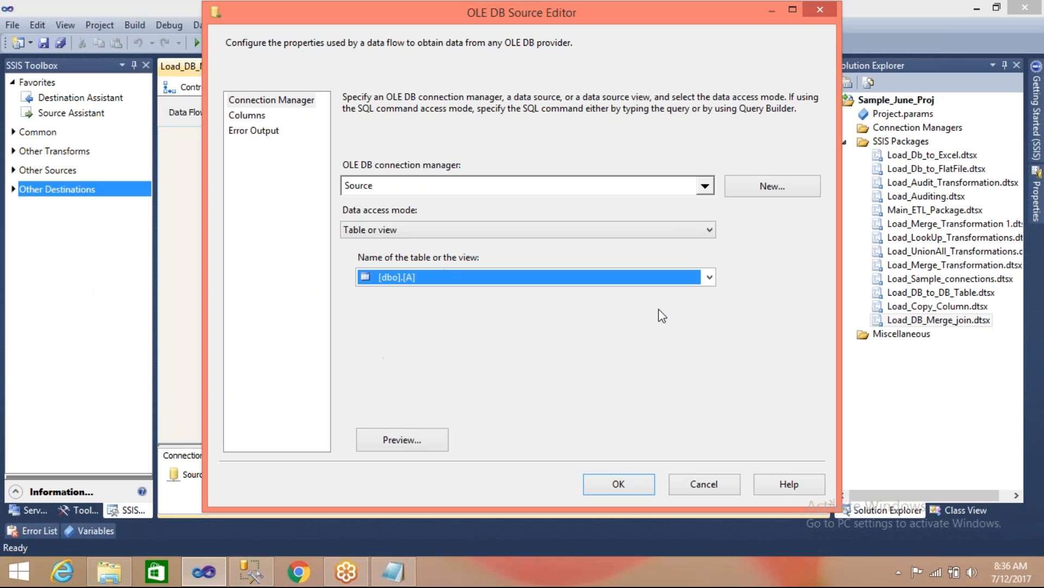
{"action": "left_click", "coordinate": [709, 277]}
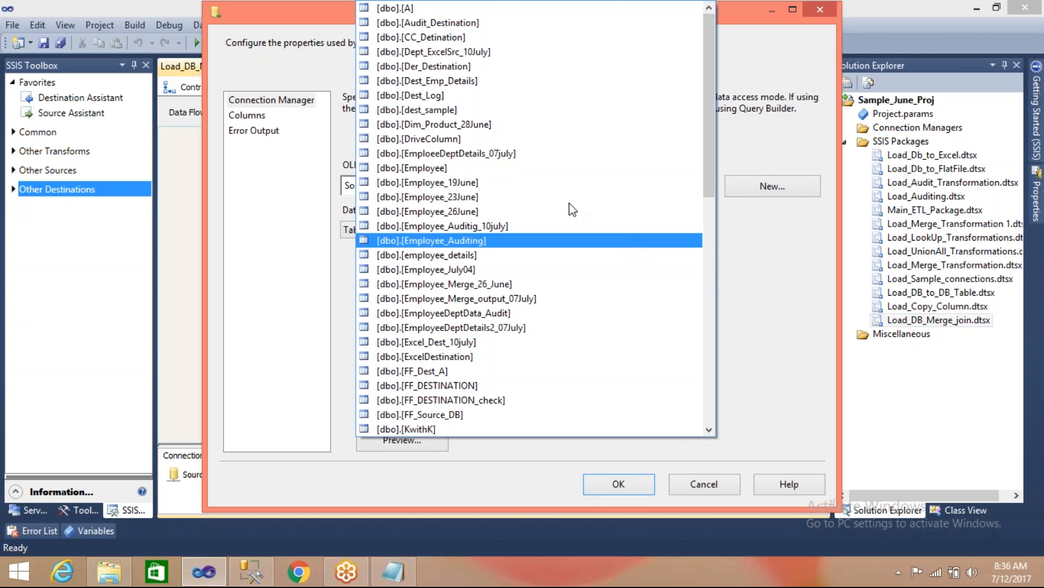
{"action": "left_click", "coordinate": [520, 154]}
{"action": "left_click", "coordinate": [242, 115]}
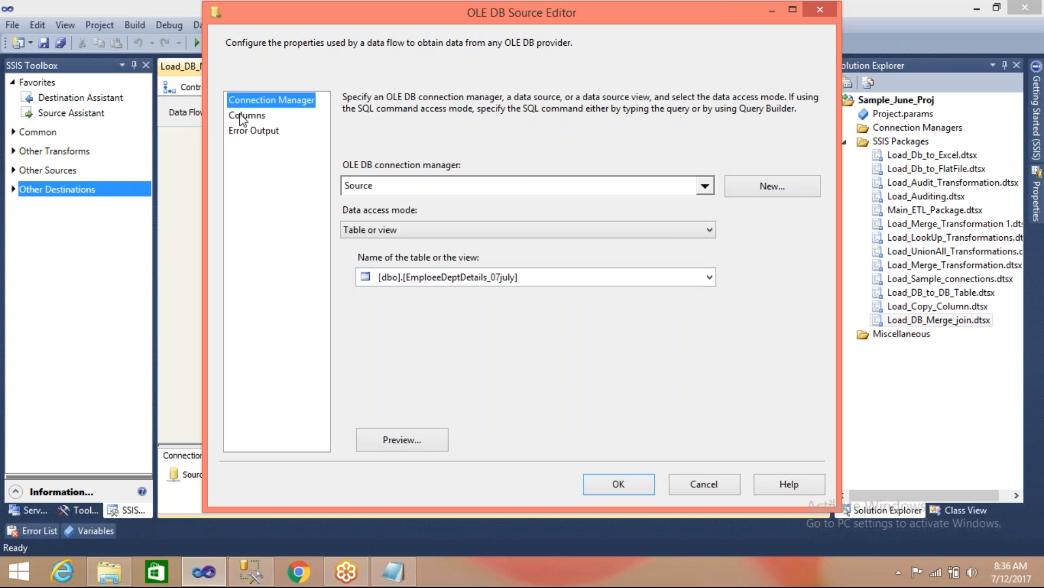
{"action": "left_click", "coordinate": [612, 484]}
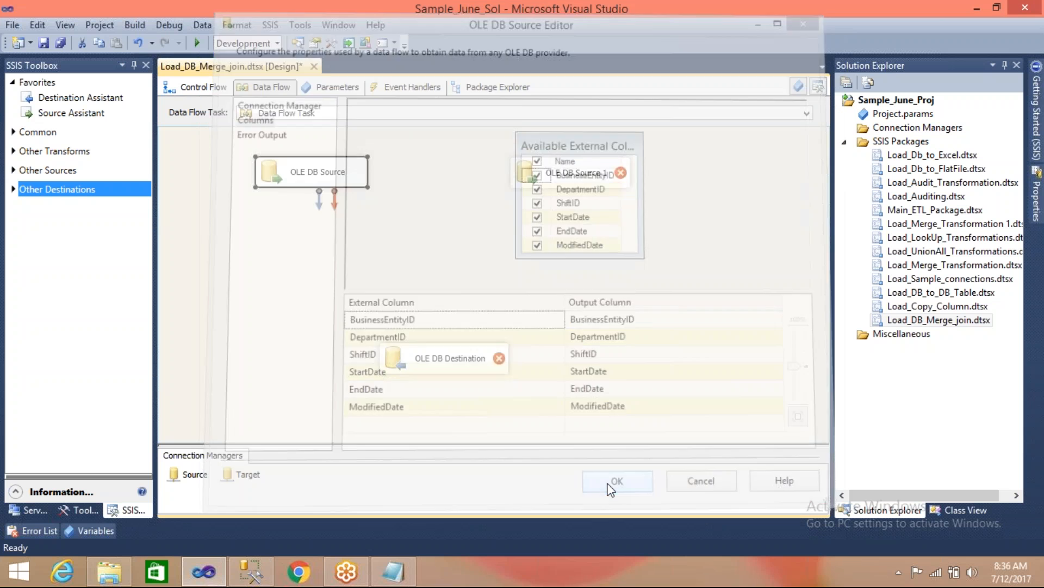
- Set OLE DB Source 1 to read from [dbo].[Employee_Merge_output_07July] with all its columns included
{"action": "double_click", "coordinate": [531, 179]}
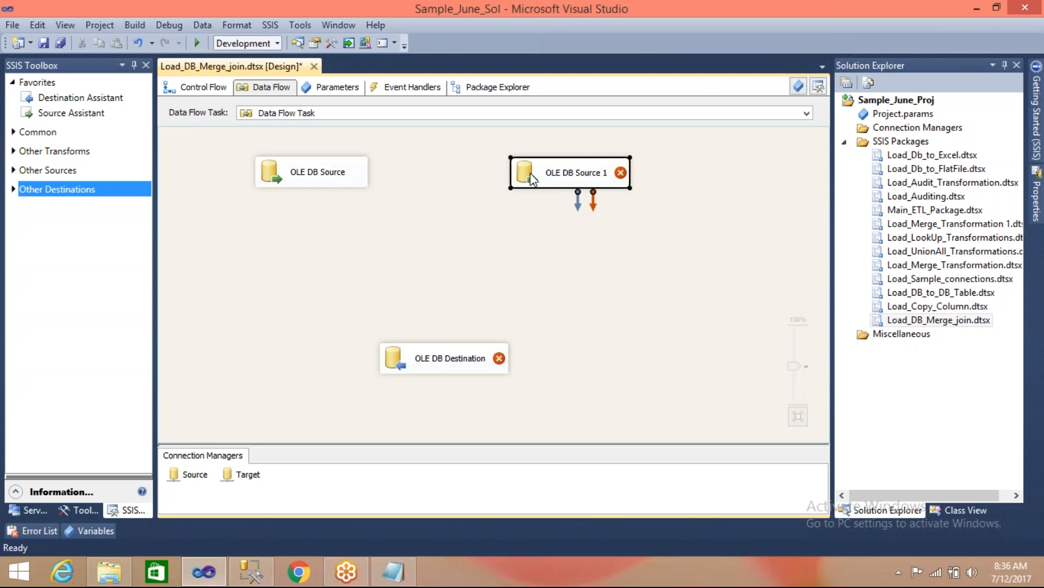
{"action": "left_click", "coordinate": [706, 274]}
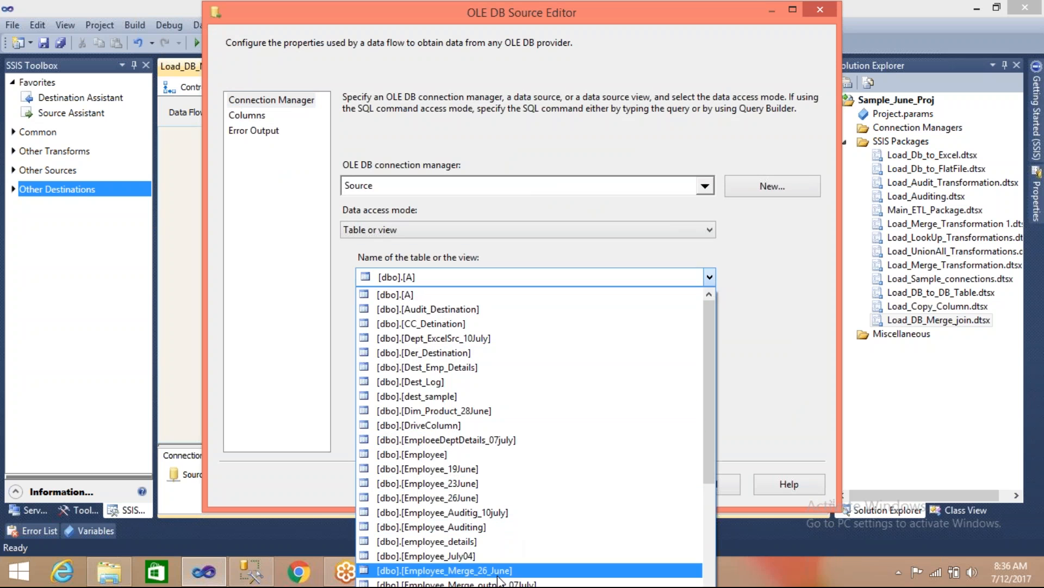
{"action": "left_click", "coordinate": [497, 583]}
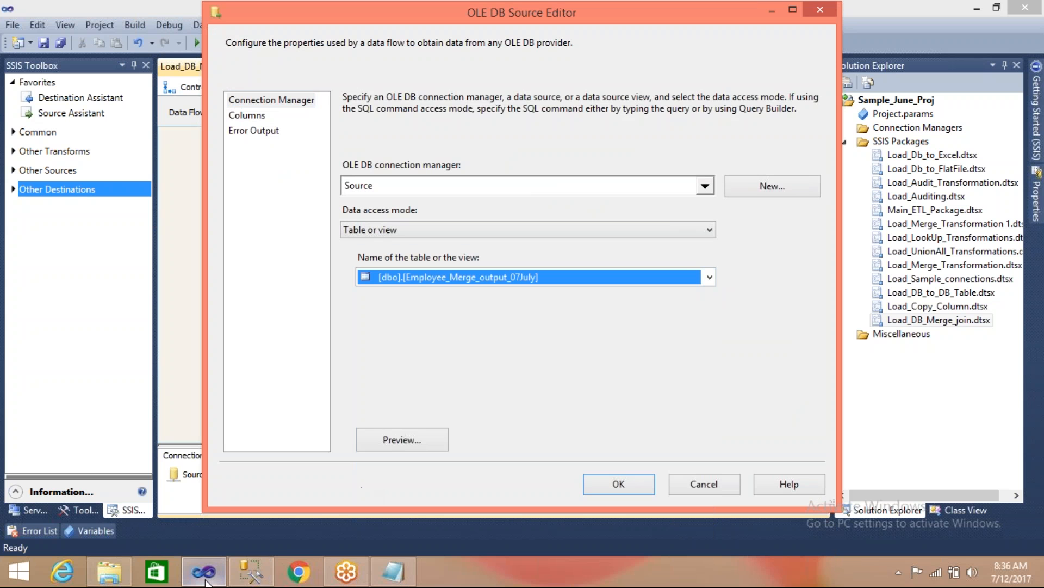
{"action": "left_click", "coordinate": [251, 571]}
{"action": "left_click", "coordinate": [250, 570]}
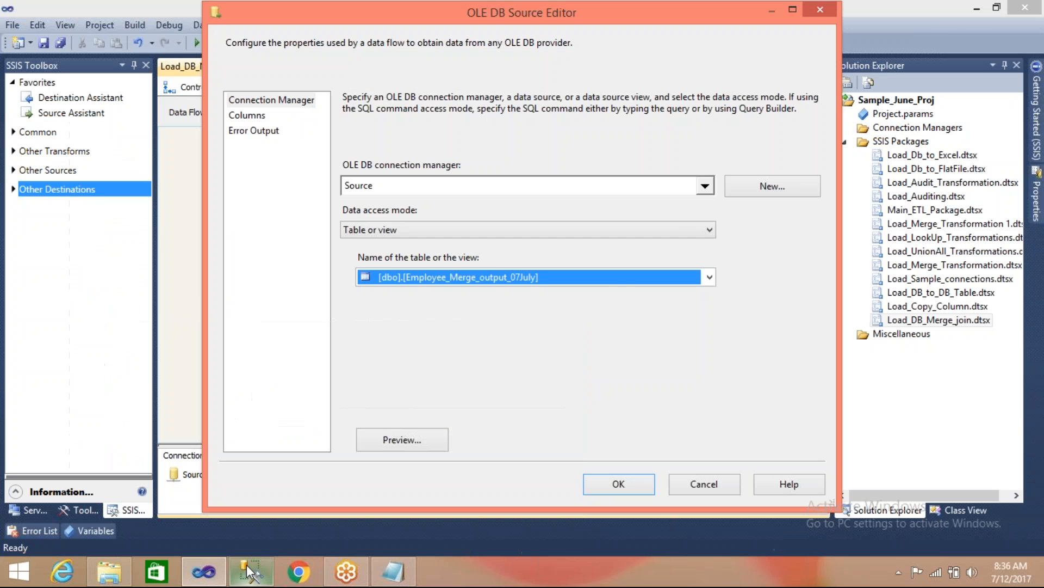
{"action": "left_click", "coordinate": [249, 115]}
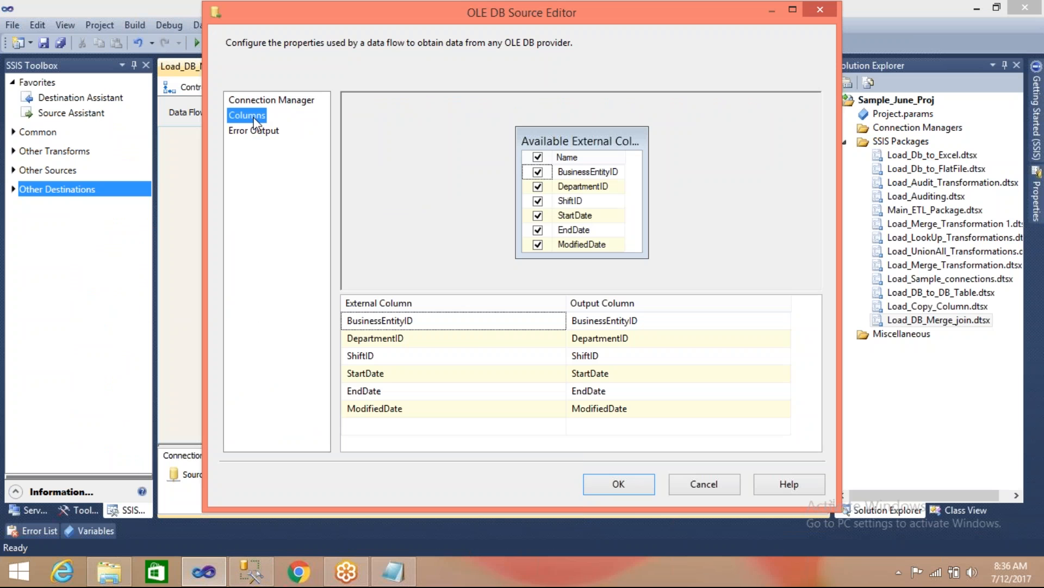
{"action": "left_click", "coordinate": [618, 483]}
- Add two Sort transformations to the data flow, one beneath each OLE DB Source
{"action": "left_click", "coordinate": [348, 229]}
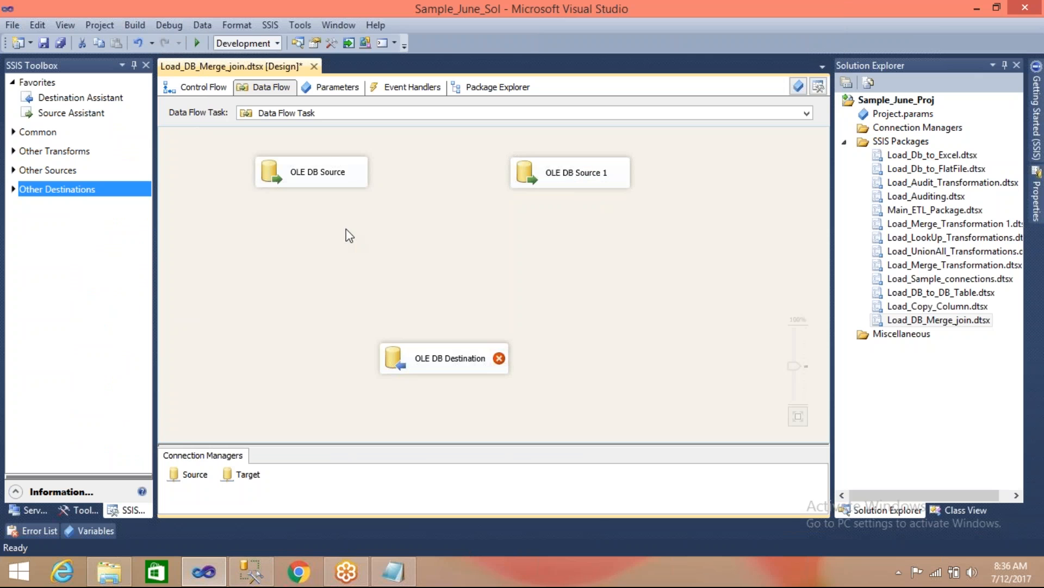
{"action": "left_click", "coordinate": [12, 133]}
{"action": "left_click_drag", "start_coordinate": [46, 335], "coordinate": [276, 223]}
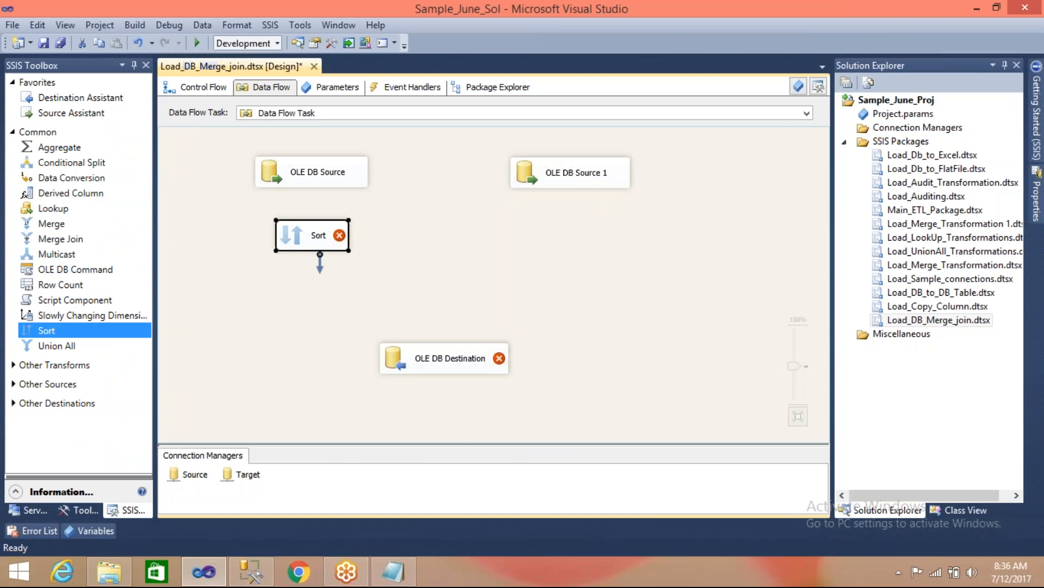
{"action": "left_click_drag", "start_coordinate": [48, 334], "coordinate": [551, 223]}
- Connect the first OLE DB Source to the Sort below it and sort by BusinessEntityID ascending
{"action": "left_click", "coordinate": [327, 180]}
{"action": "left_click_drag", "start_coordinate": [311, 192], "coordinate": [305, 228]}
{"action": "double_click", "coordinate": [286, 234]}
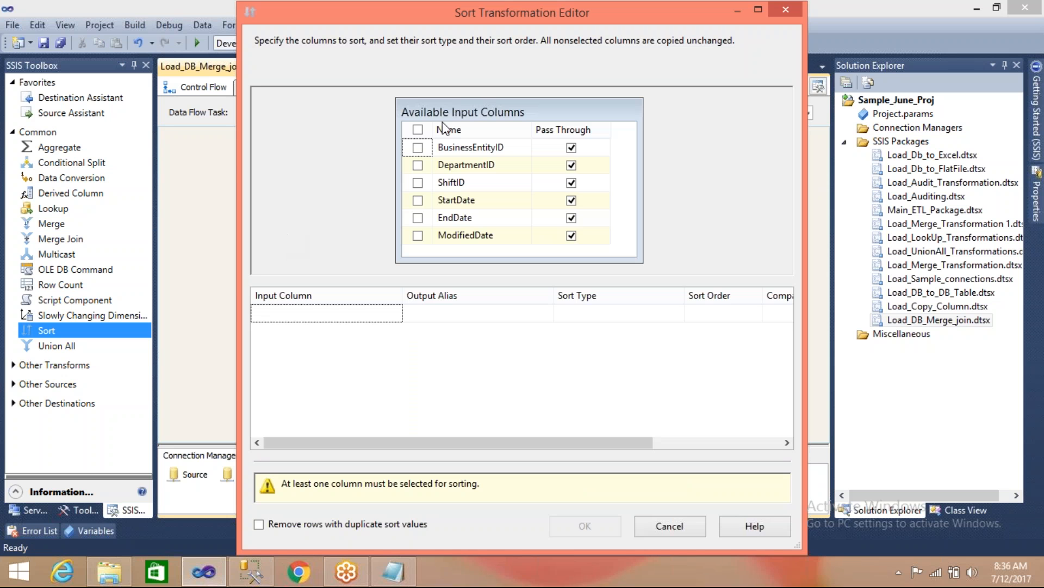
{"action": "left_click", "coordinate": [417, 148]}
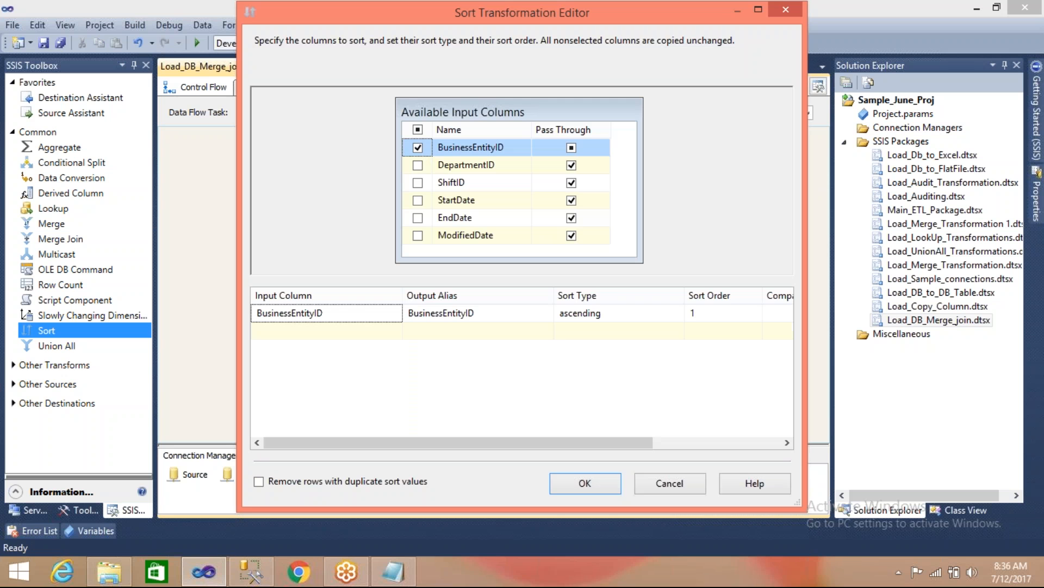
{"action": "left_click", "coordinate": [575, 473]}
- Connect OLE DB Source 1 to Sort 1 and sort by BusinessEntityID ascending, passing through all other columns including ModifiedDate
{"action": "left_click", "coordinate": [574, 179]}
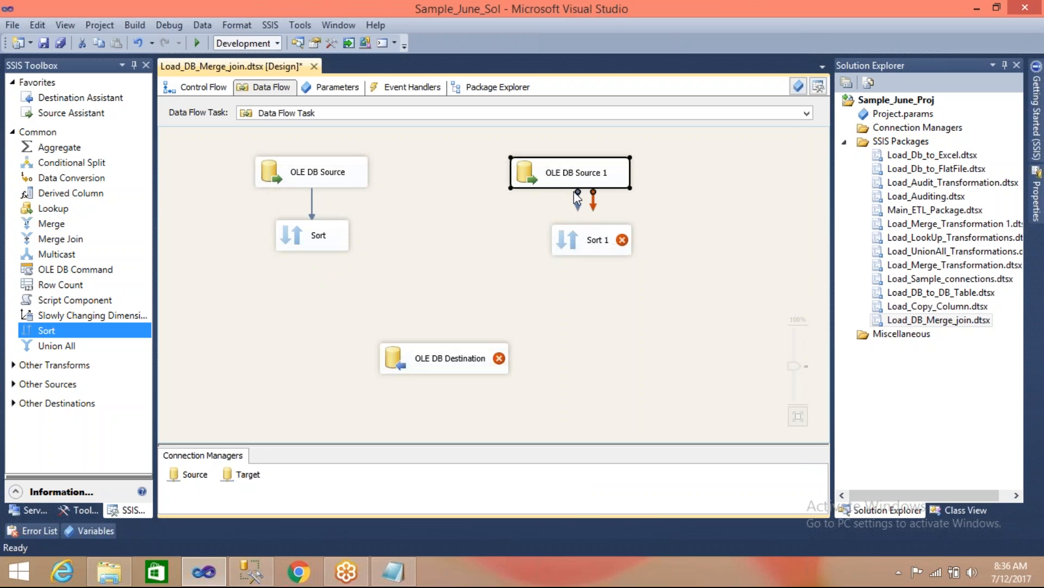
{"action": "left_click_drag", "start_coordinate": [571, 196], "coordinate": [583, 254]}
{"action": "left_click", "coordinate": [577, 246]}
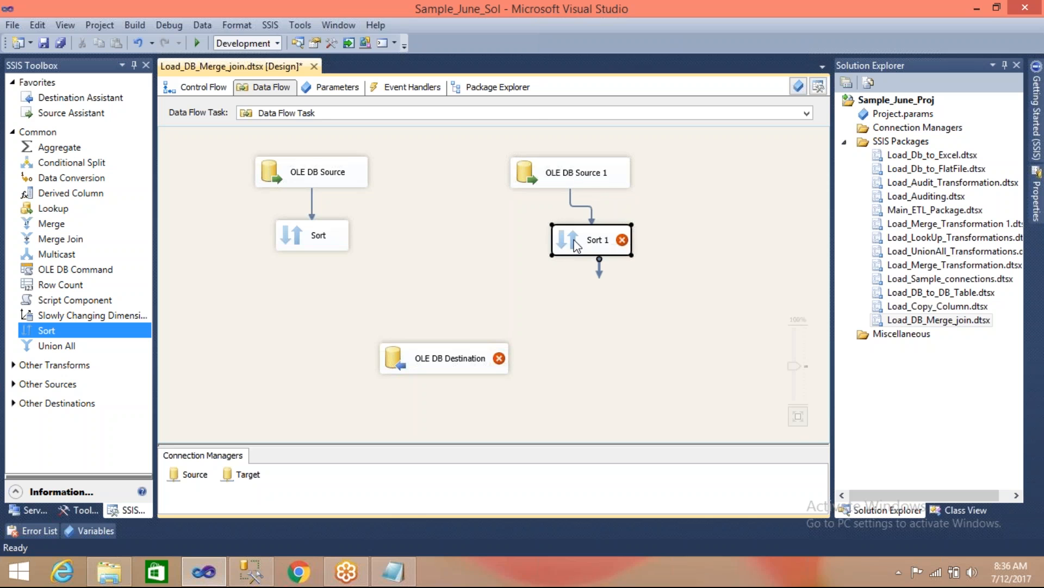
{"action": "double_click", "coordinate": [576, 246]}
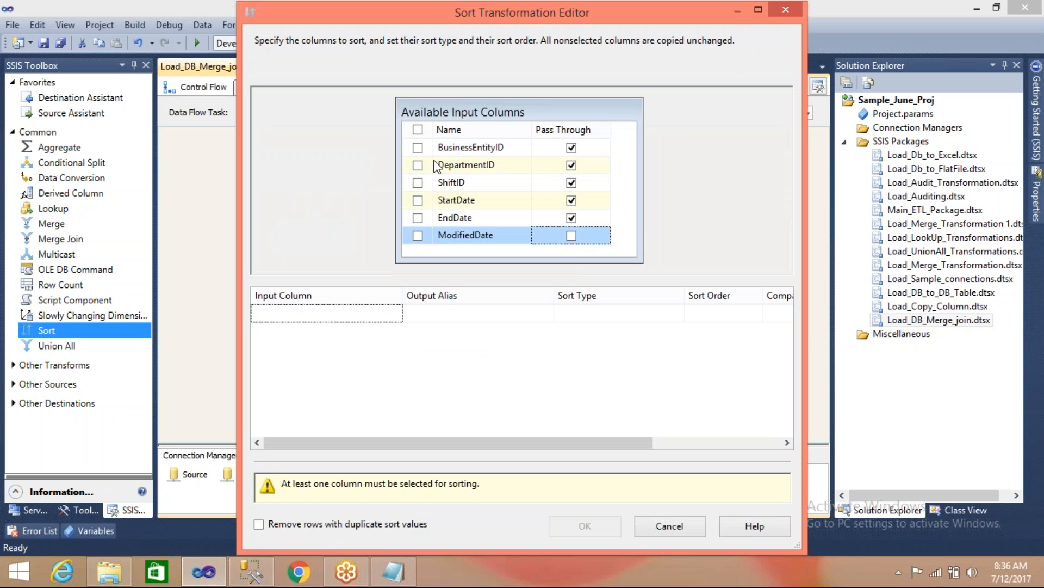
{"action": "left_click", "coordinate": [418, 149]}
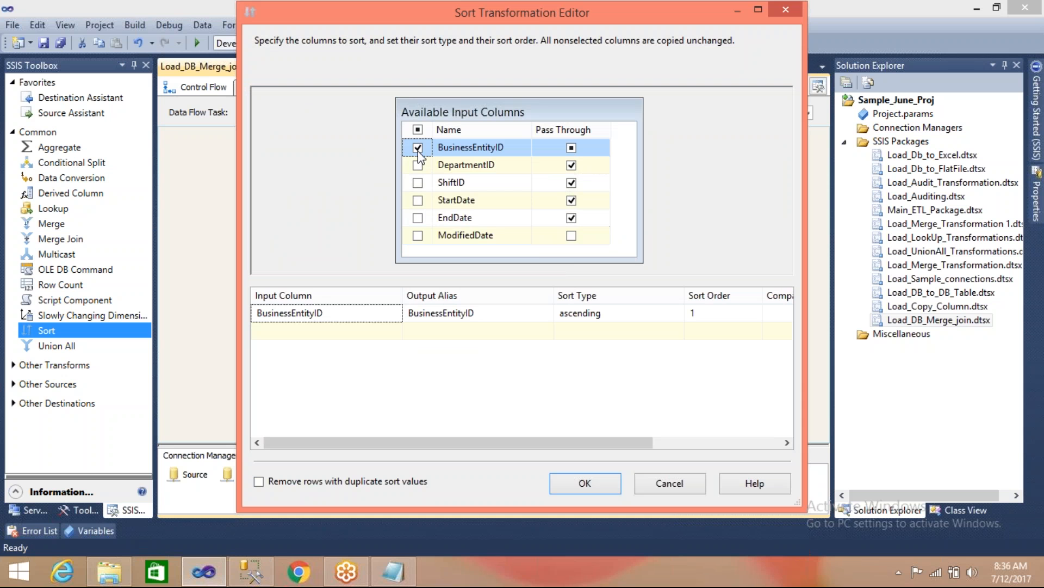
{"action": "left_click", "coordinate": [571, 237]}
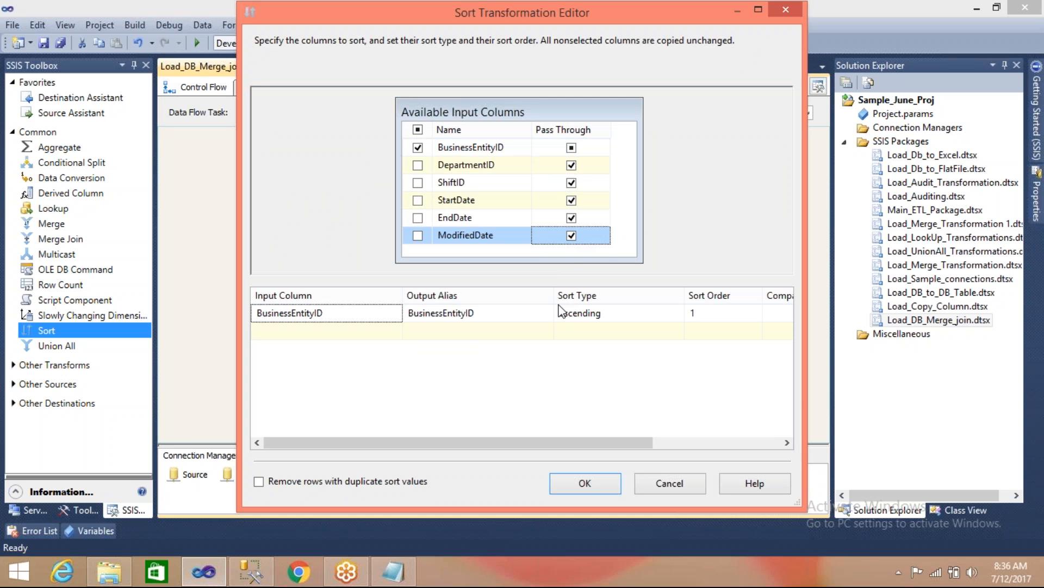
{"action": "left_click", "coordinate": [575, 482]}
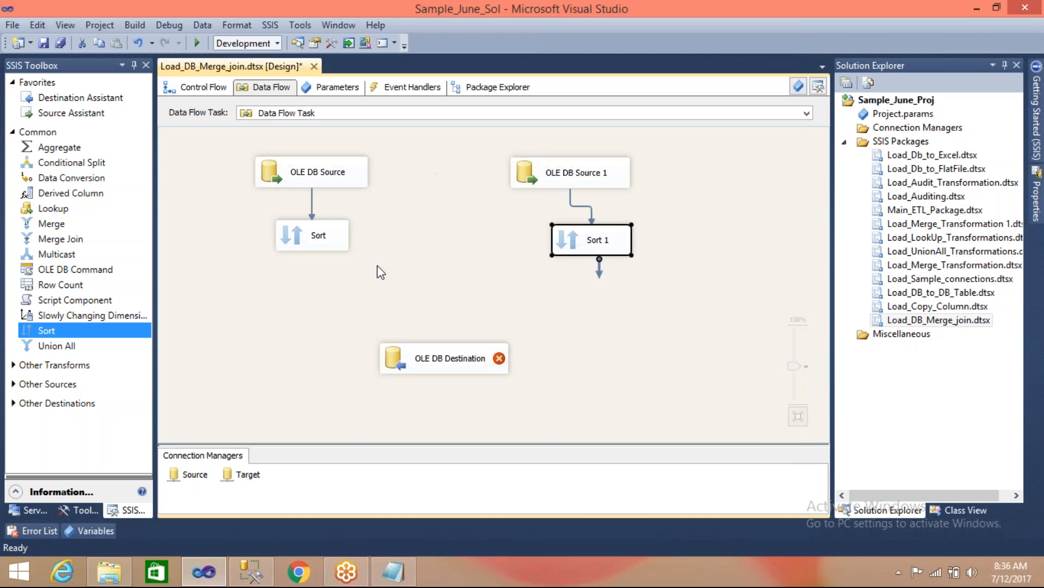
- Add a Merge Join transformation between the two Sorts, directly above the OLE DB Destination
{"action": "left_click", "coordinate": [352, 299]}
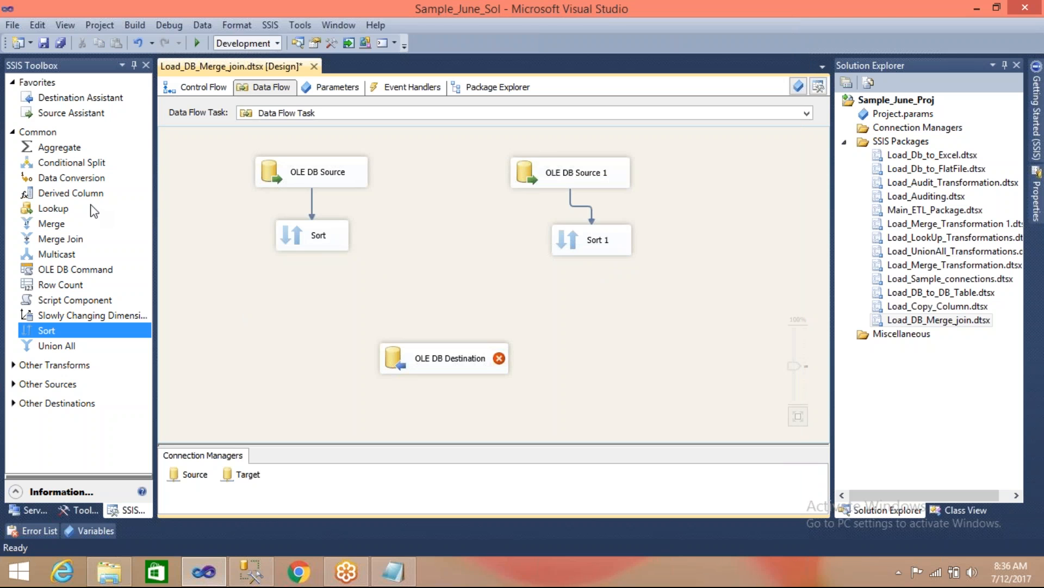
{"action": "left_click_drag", "start_coordinate": [59, 242], "coordinate": [406, 284]}
{"action": "left_click", "coordinate": [337, 301]}
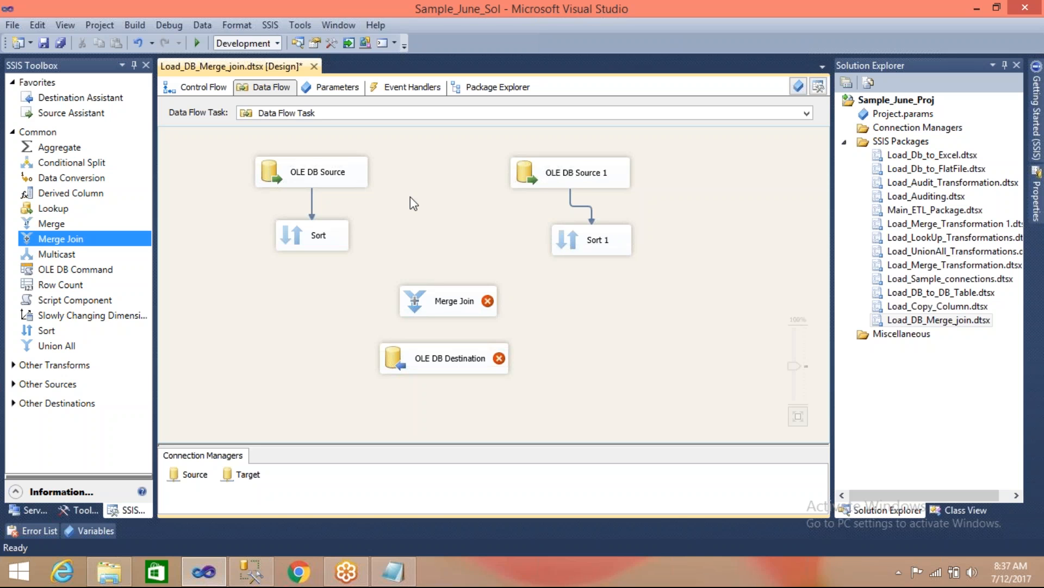
- Connect the output of the first Sort to the Merge Join
{"action": "left_click", "coordinate": [319, 238]}
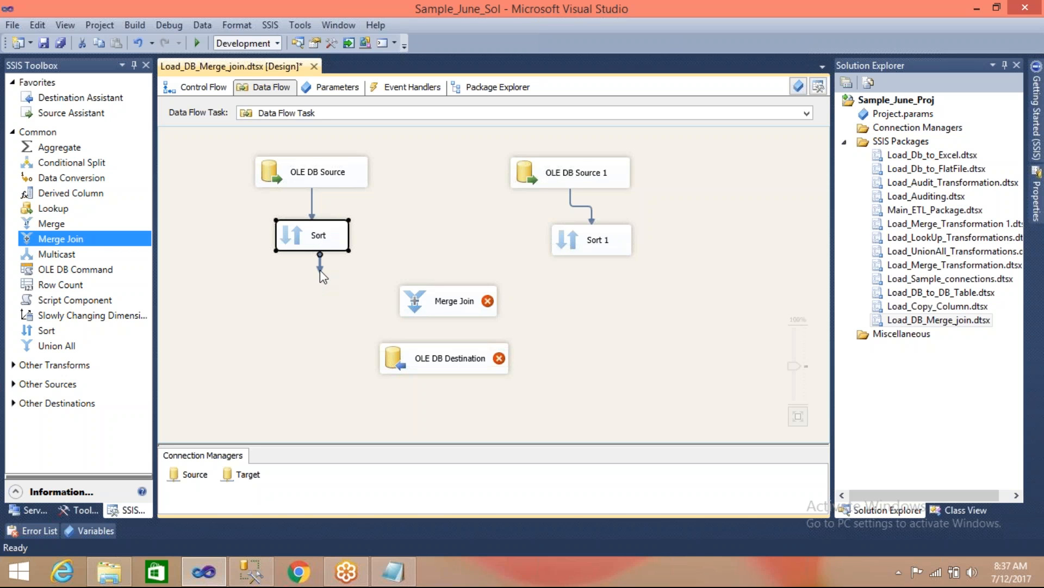
- Connect the Sort output to the Merge Join Left Input, and connect Sort 1 to the Merge Join
{"action": "left_click_drag", "start_coordinate": [320, 269], "coordinate": [414, 301]}
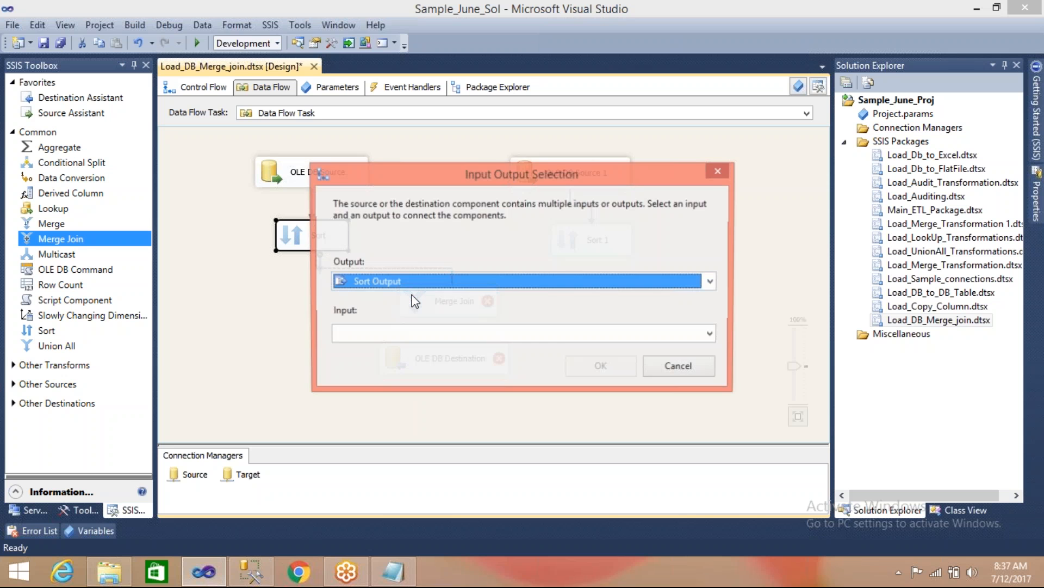
{"action": "left_click", "coordinate": [423, 338]}
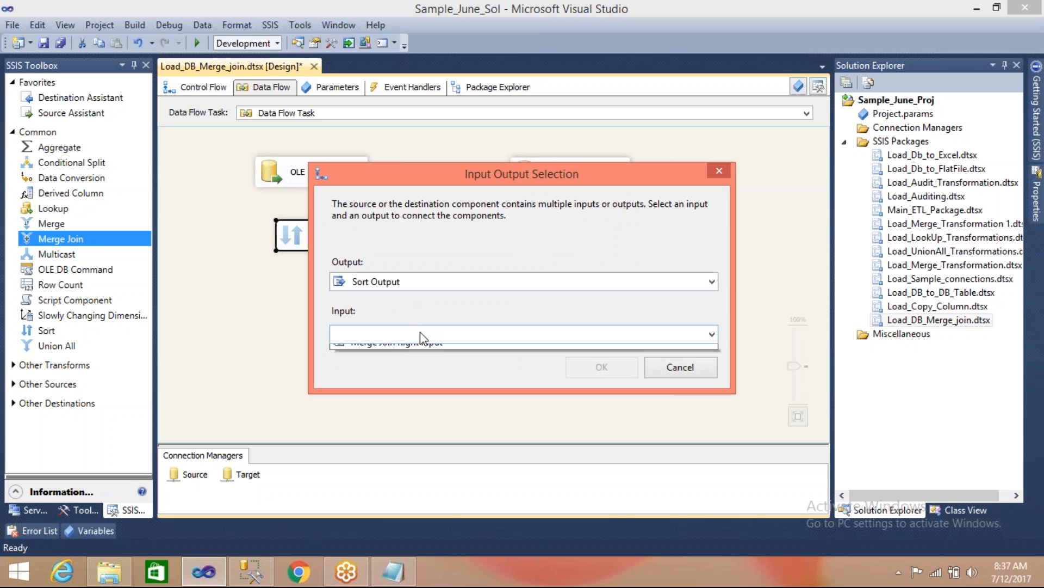
{"action": "left_click", "coordinate": [472, 169]}
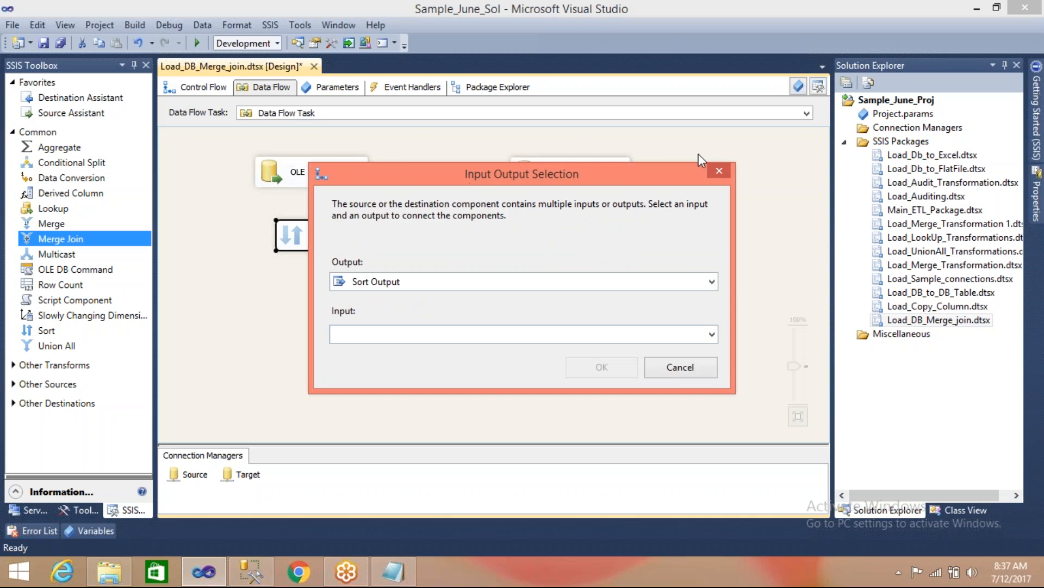
{"action": "left_click_drag", "start_coordinate": [501, 172], "coordinate": [697, 138]}
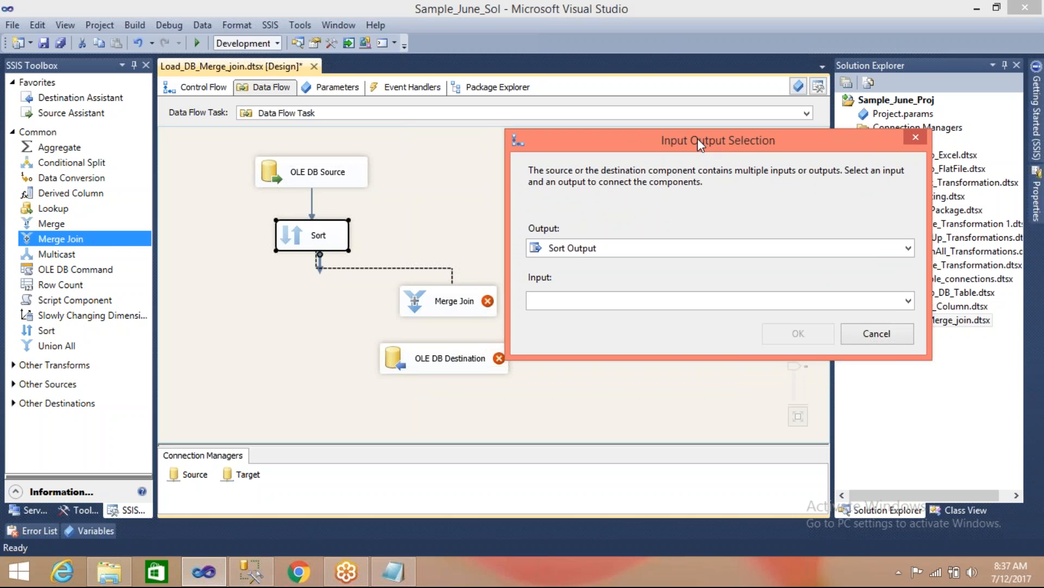
{"action": "left_click", "coordinate": [654, 301]}
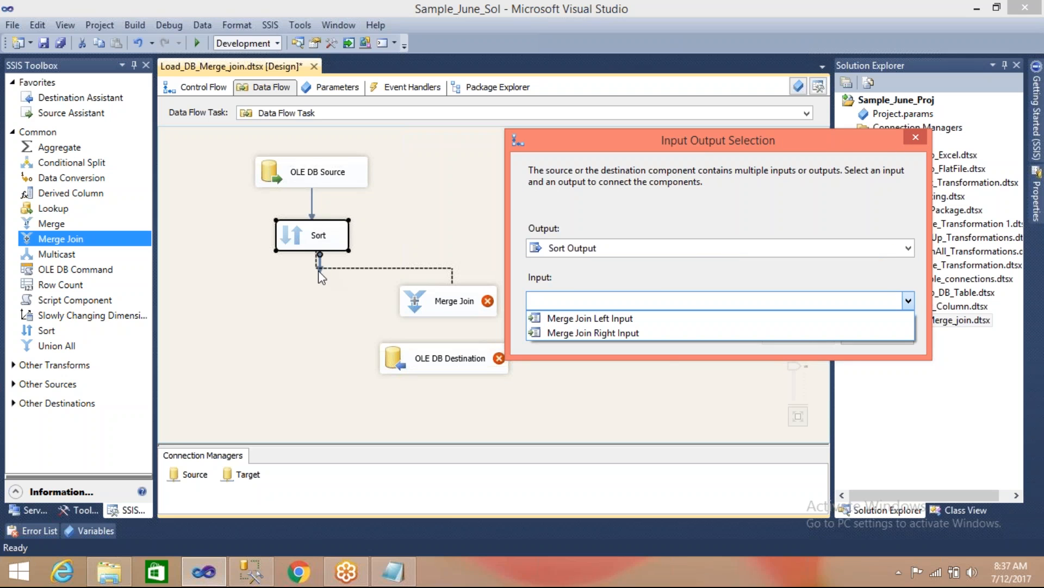
{"action": "left_click", "coordinate": [576, 319]}
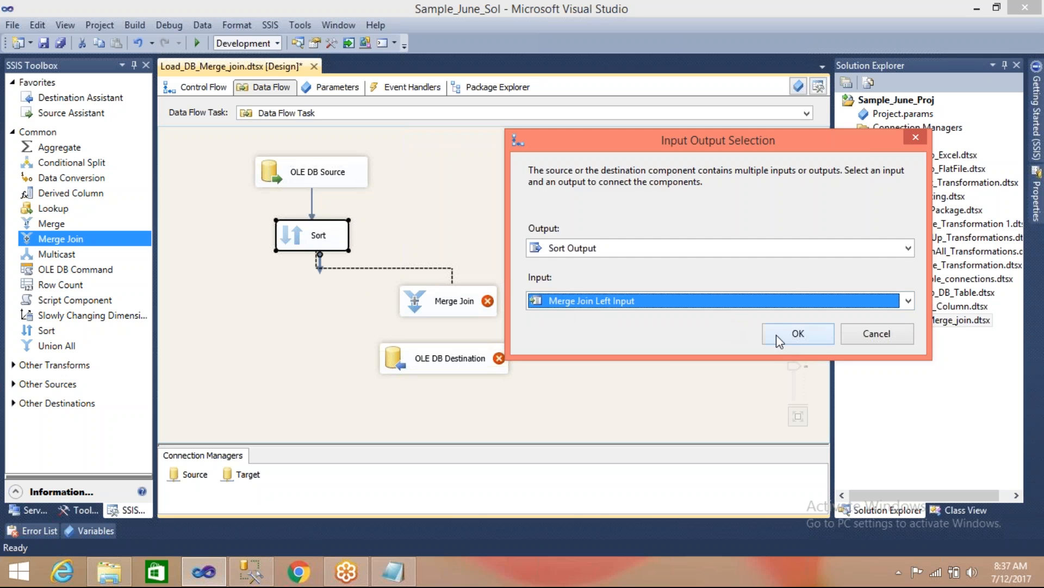
{"action": "left_click", "coordinate": [789, 341]}
{"action": "left_click", "coordinate": [593, 240]}
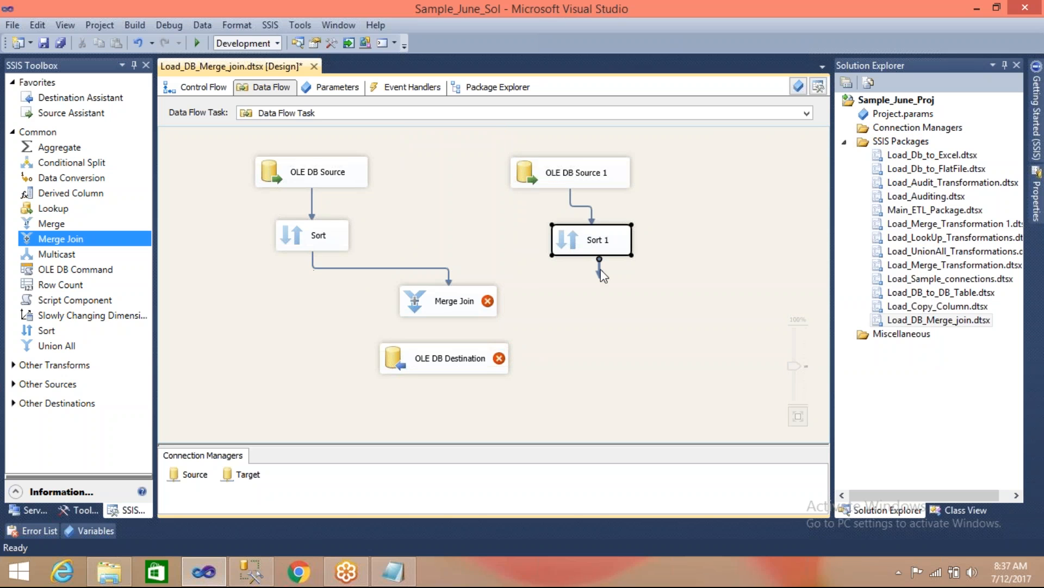
{"action": "left_click_drag", "start_coordinate": [599, 277], "coordinate": [476, 296]}
- Delete both data paths leading into the Merge Join transformation
{"action": "left_click", "coordinate": [427, 268]}
{"action": "key", "text": "Delete"}
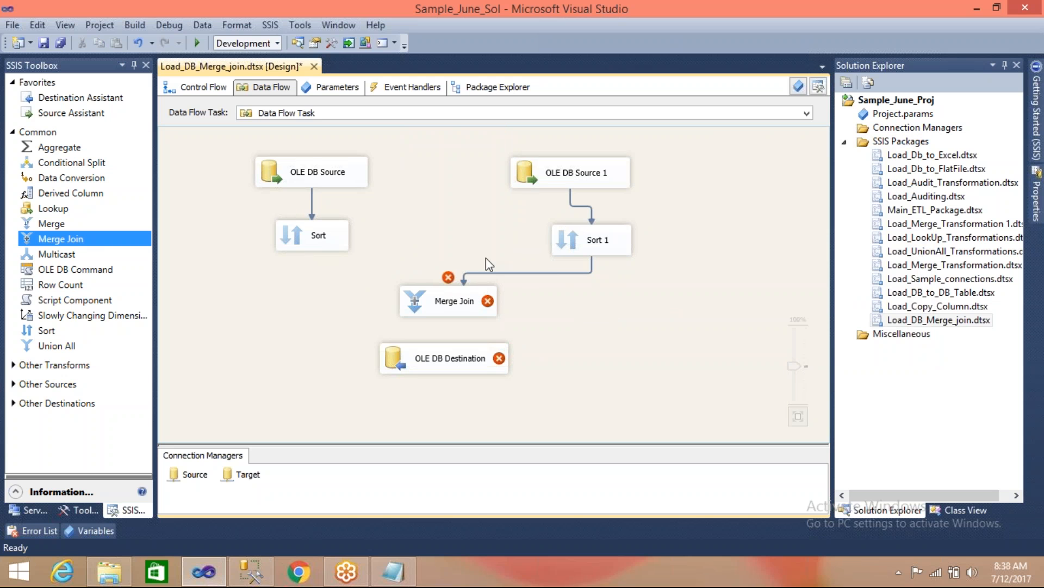
{"action": "left_click", "coordinate": [496, 272]}
{"action": "key", "text": "Delete"}
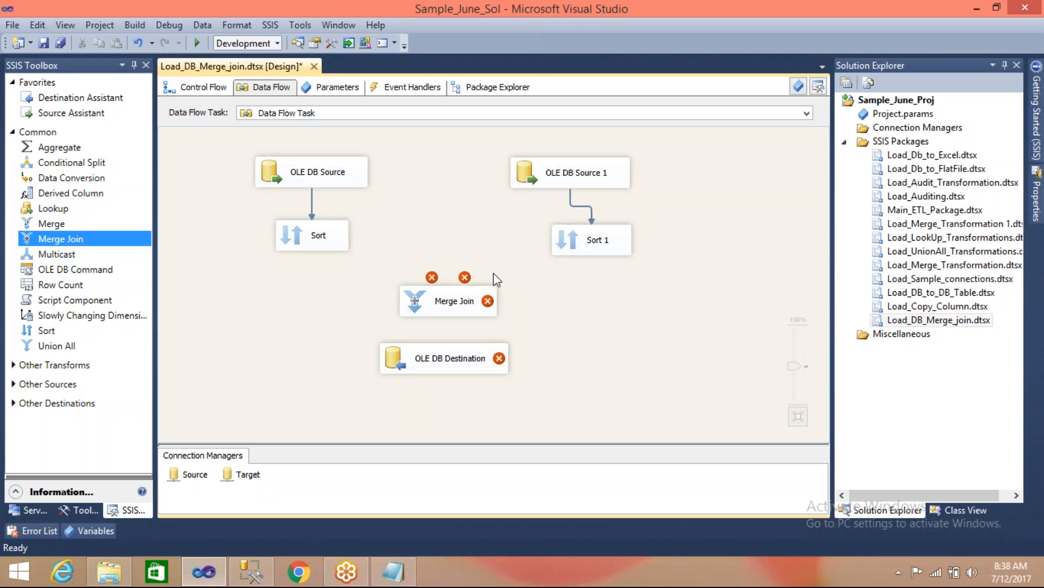
- Connect Sort to the Merge Join as Merge Join Left Input, and connect Sort 1 as its other input
{"action": "left_click", "coordinate": [296, 244]}
{"action": "left_click_drag", "start_coordinate": [320, 270], "coordinate": [413, 296]}
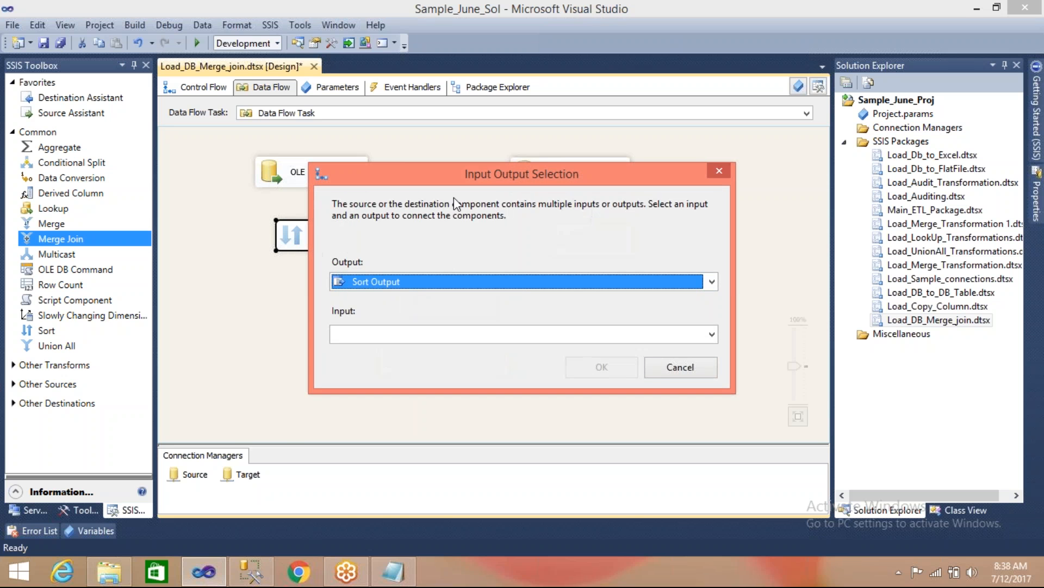
{"action": "left_click_drag", "start_coordinate": [501, 170], "coordinate": [724, 103]}
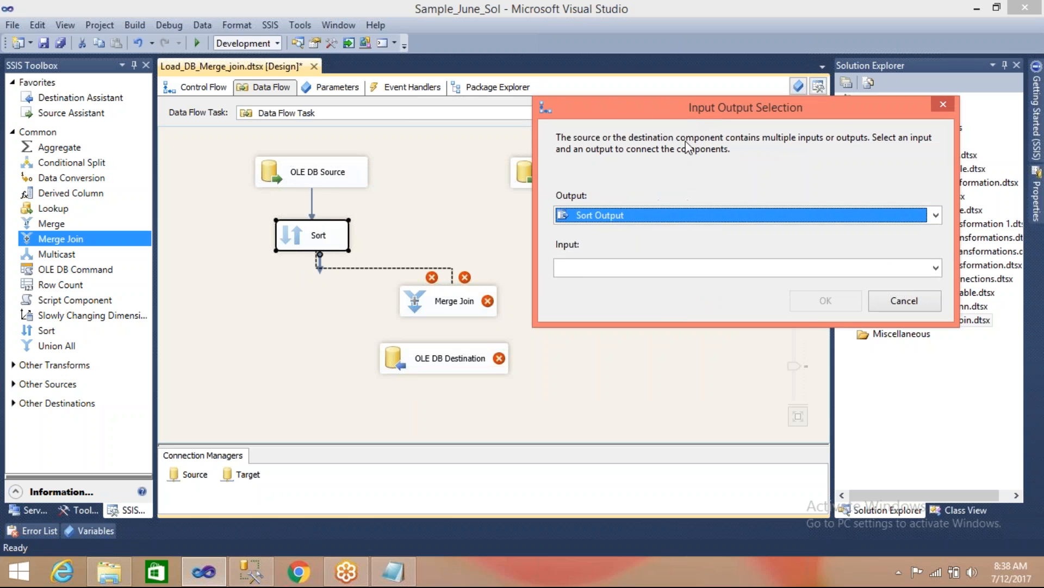
{"action": "left_click", "coordinate": [655, 271]}
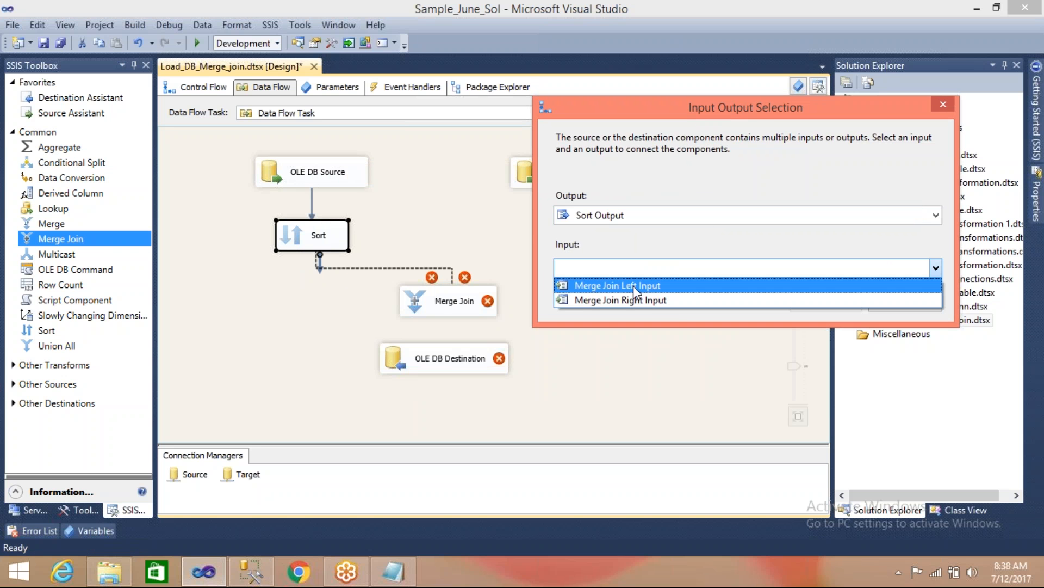
{"action": "left_click", "coordinate": [633, 286]}
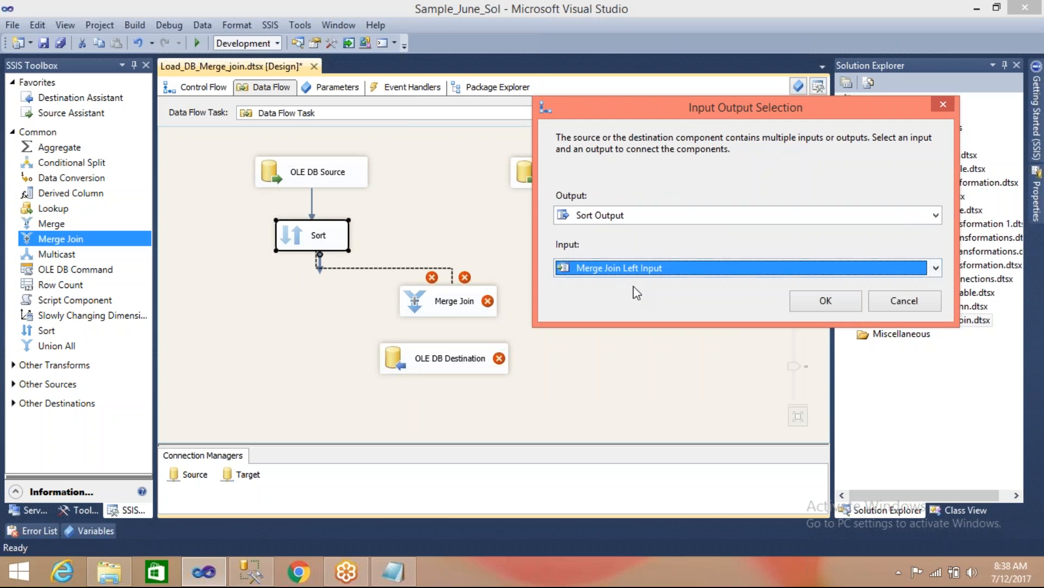
{"action": "left_click", "coordinate": [820, 298]}
{"action": "left_click", "coordinate": [598, 243]}
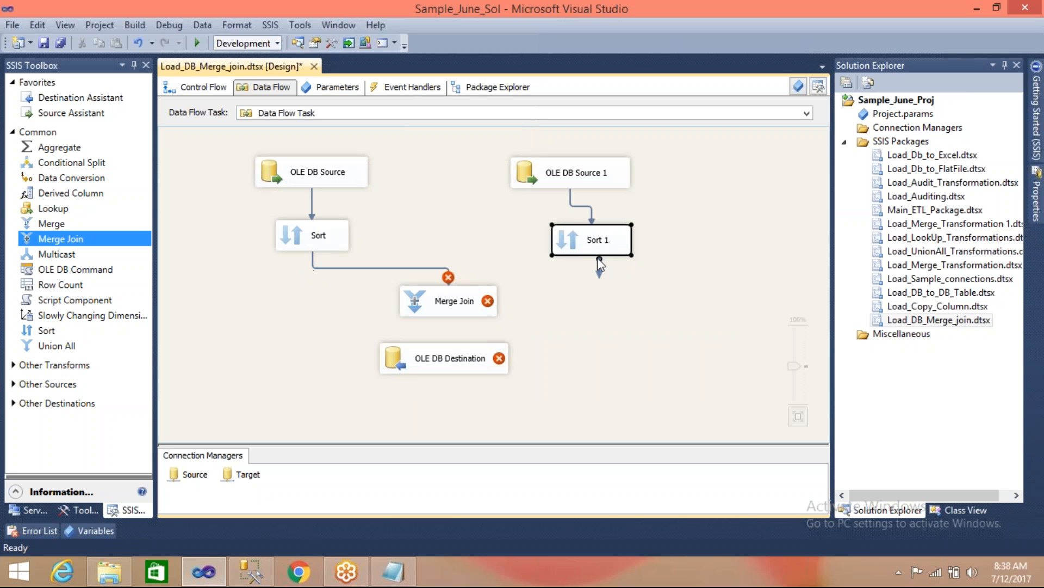
{"action": "left_click_drag", "start_coordinate": [599, 269], "coordinate": [458, 291]}
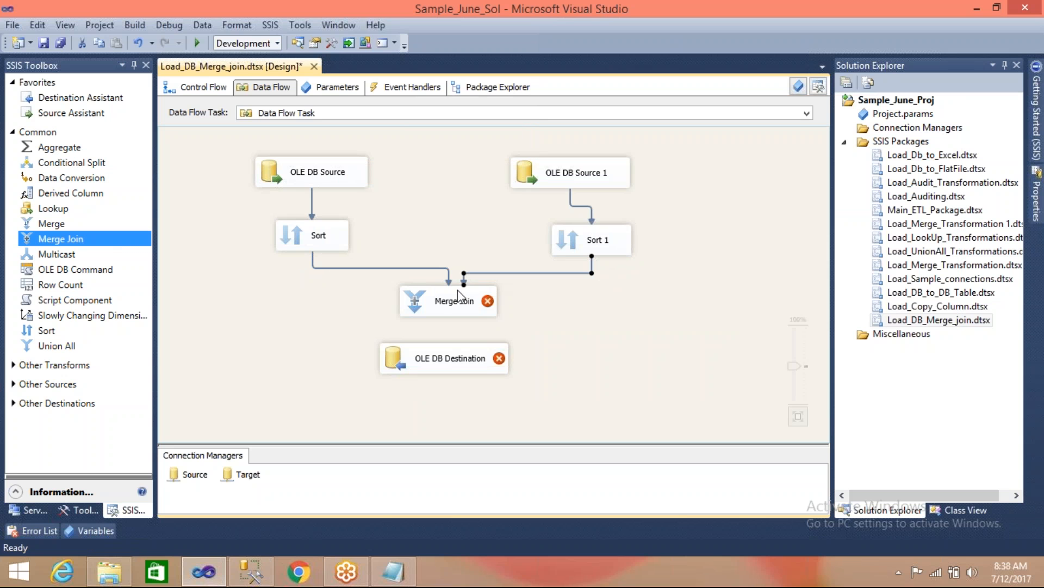
- Open the Merge Join transformation for editing and choose Inner join as the join type
{"action": "double_click", "coordinate": [418, 302]}
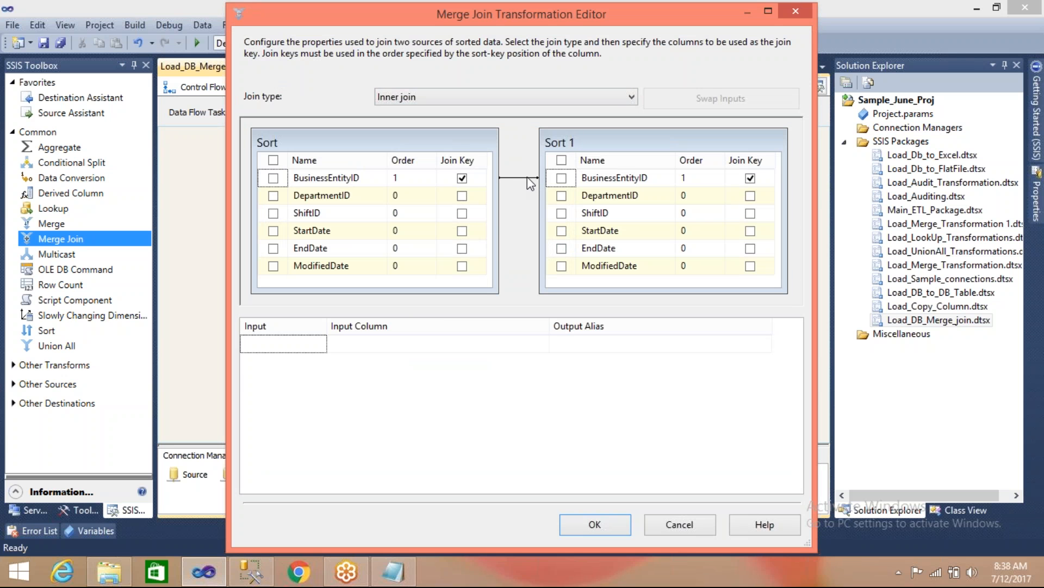
{"action": "mouse_move", "coordinate": [582, 184]}
{"action": "mouse_move", "coordinate": [330, 183]}
{"action": "left_click", "coordinate": [631, 98]}
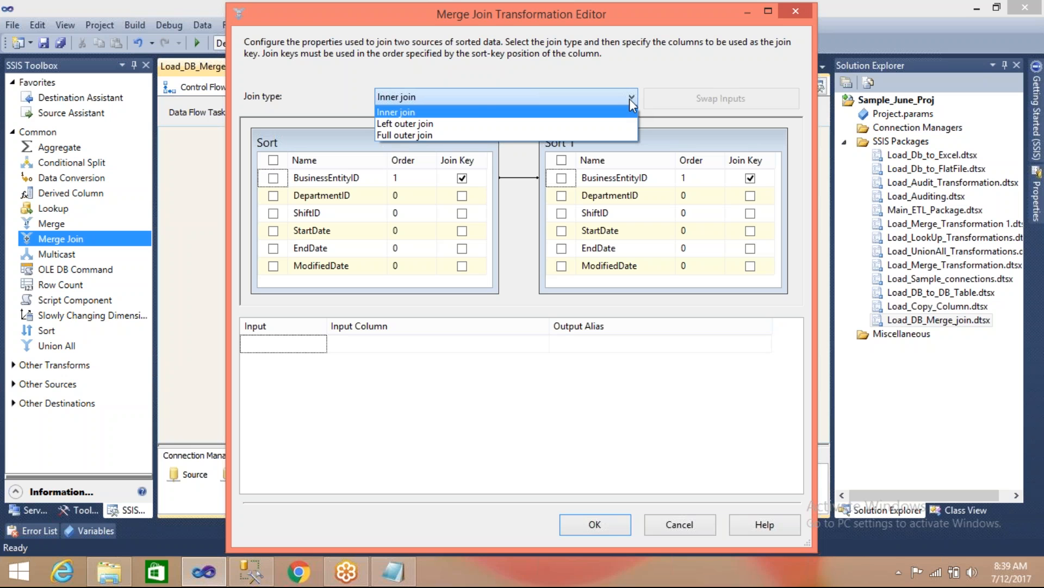
{"action": "left_click", "coordinate": [414, 113]}
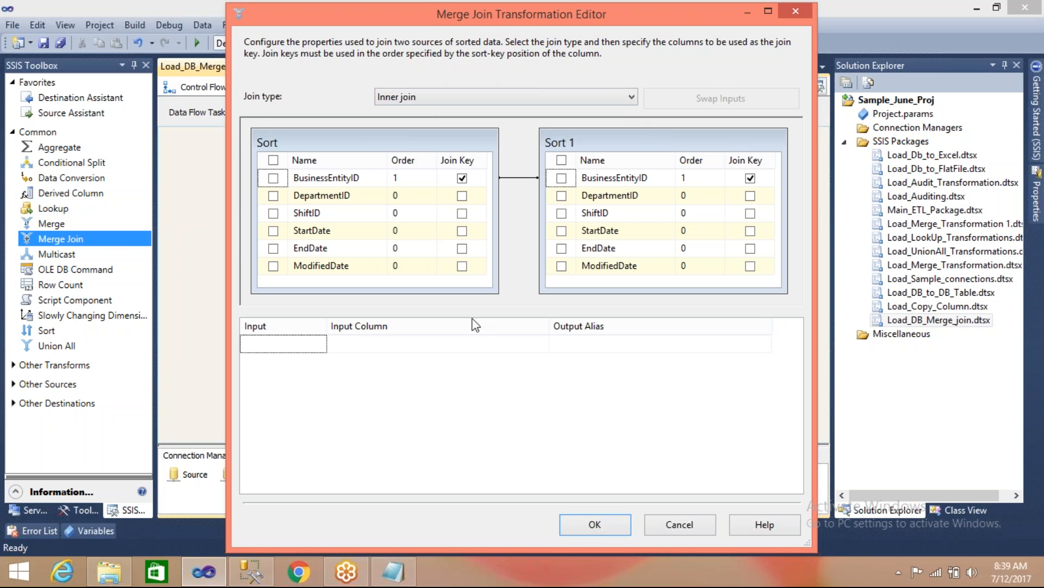
- Output BusinessEntityID and DepartmentID from Sort plus StartDate, EndDate and ModifiedDate from Sort 1, and confirm the Merge Join settings
{"action": "left_click", "coordinate": [273, 177]}
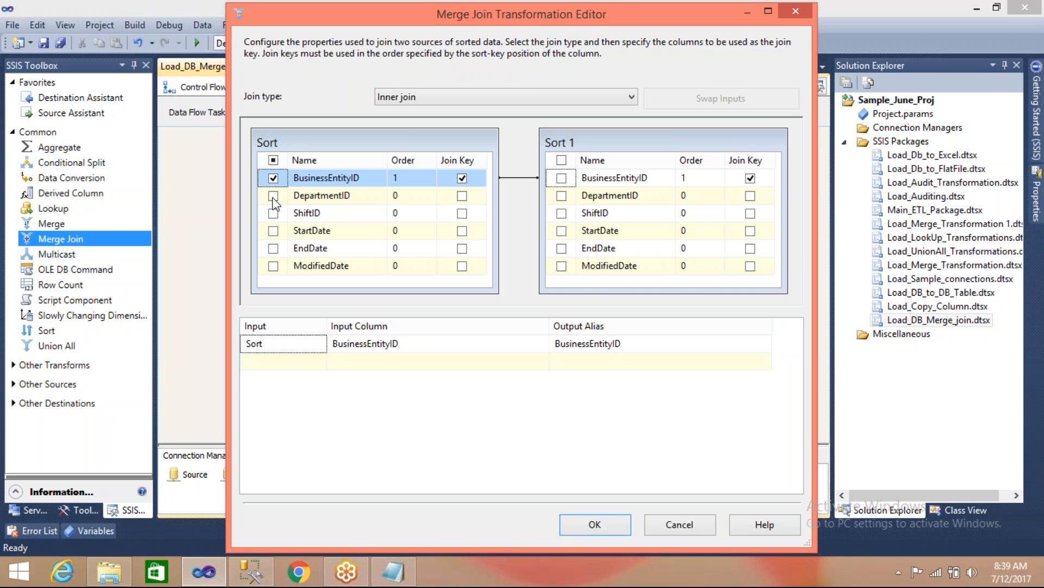
{"action": "left_click", "coordinate": [273, 195]}
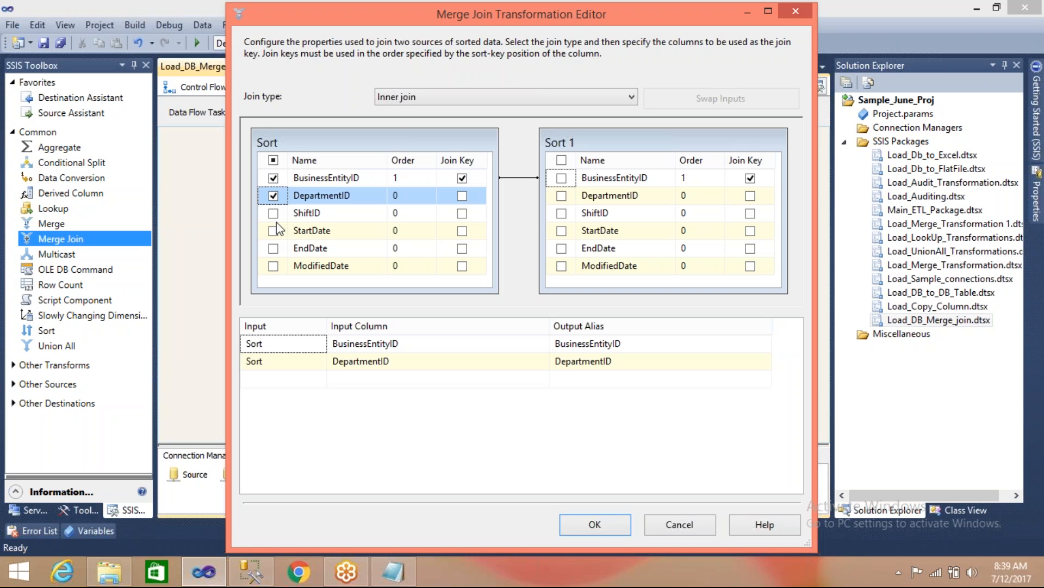
{"action": "left_click", "coordinate": [562, 231]}
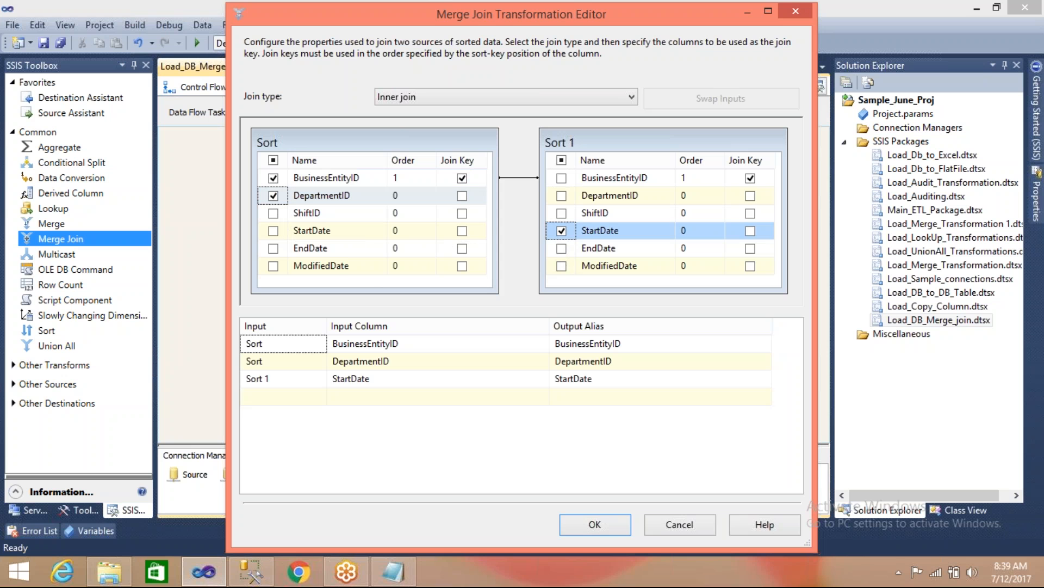
{"action": "left_click", "coordinate": [562, 249]}
{"action": "left_click", "coordinate": [562, 266]}
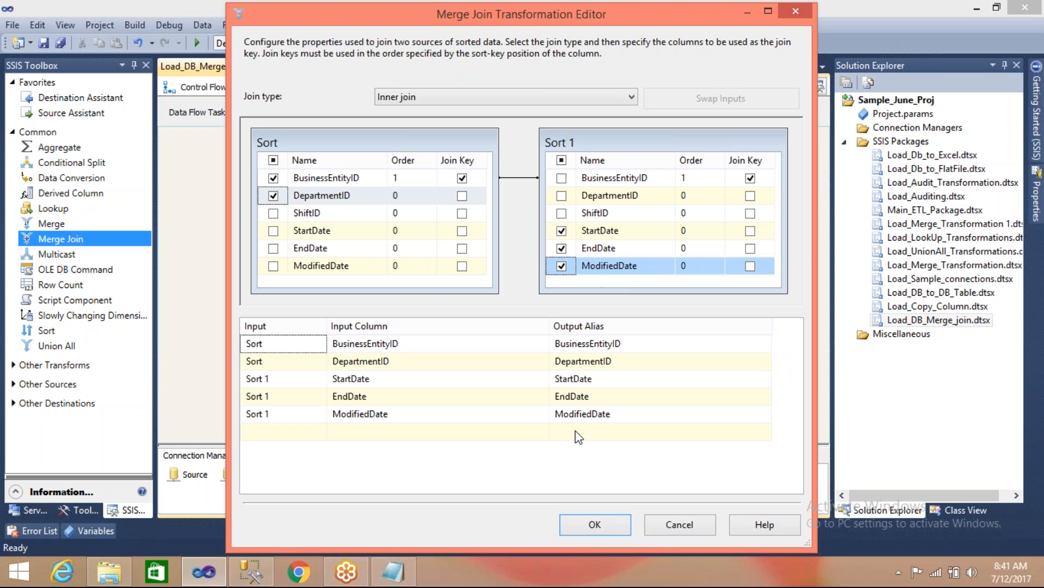
{"action": "left_click", "coordinate": [584, 532]}
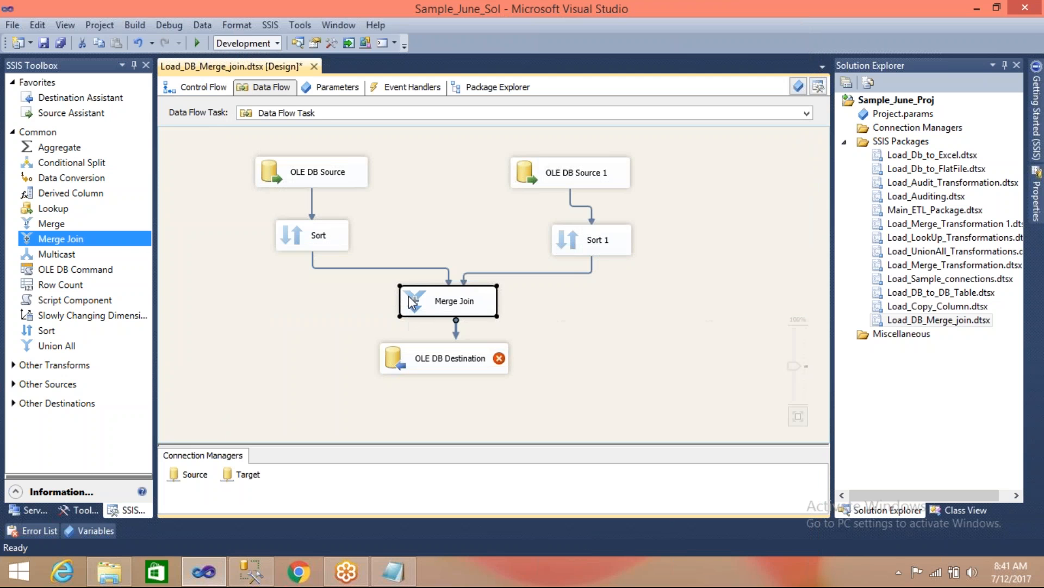
- Reopen the Merge Join transformation and enlarge both input tables slightly to review the join keys and selected columns
{"action": "double_click", "coordinate": [409, 296]}
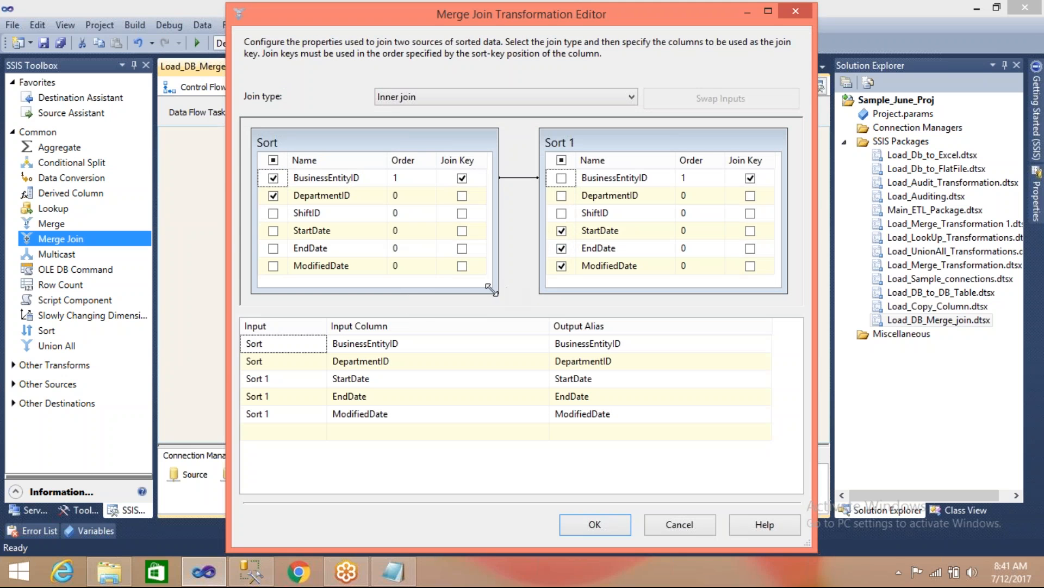
{"action": "left_click_drag", "start_coordinate": [491, 289], "coordinate": [493, 298]}
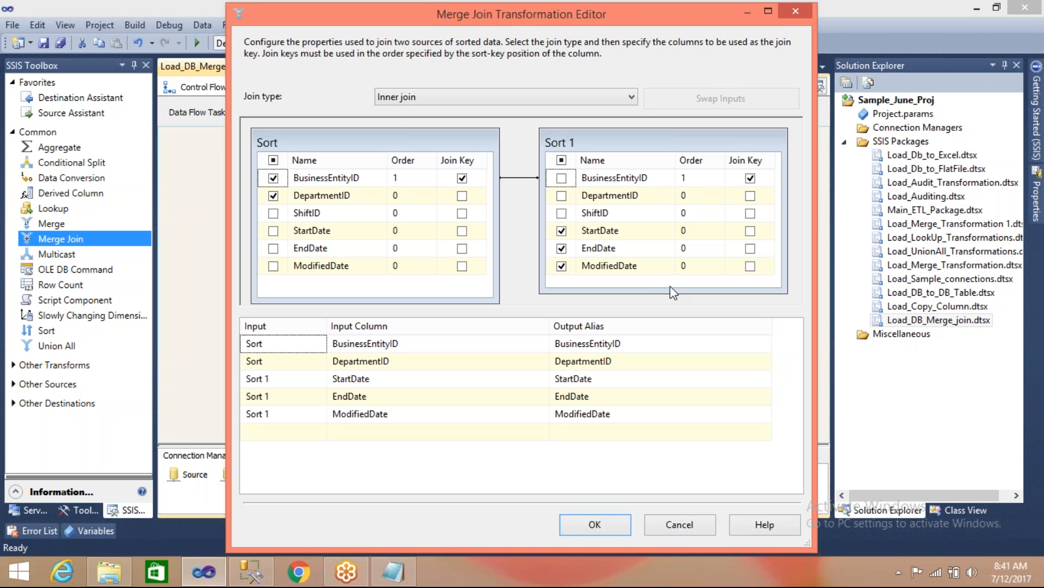
{"action": "left_click_drag", "start_coordinate": [669, 290], "coordinate": [669, 296]}
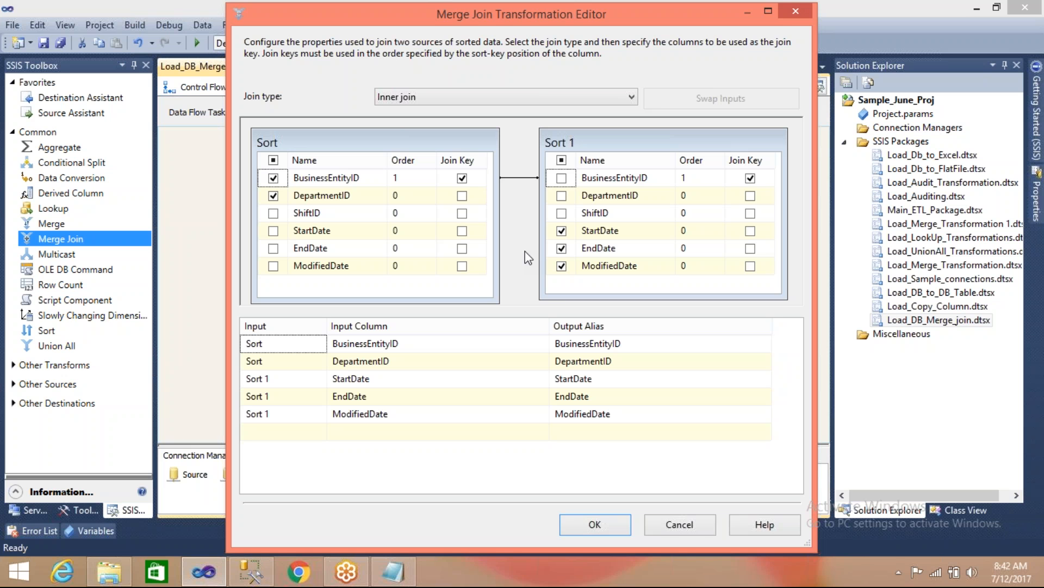
- Switch to the open Notepad document and add a dashed separator line beneath the right outer join notes
{"action": "left_click", "coordinate": [393, 571]}
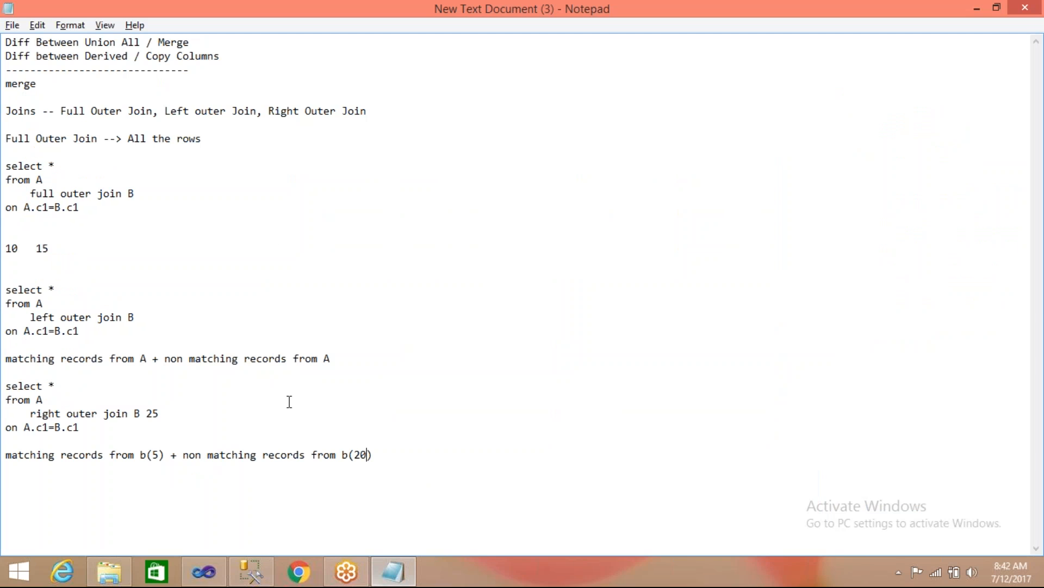
{"action": "key", "text": "Return"}
{"action": "key", "text": "Return"}
{"action": "type", "text": "--------------------------------------------"}
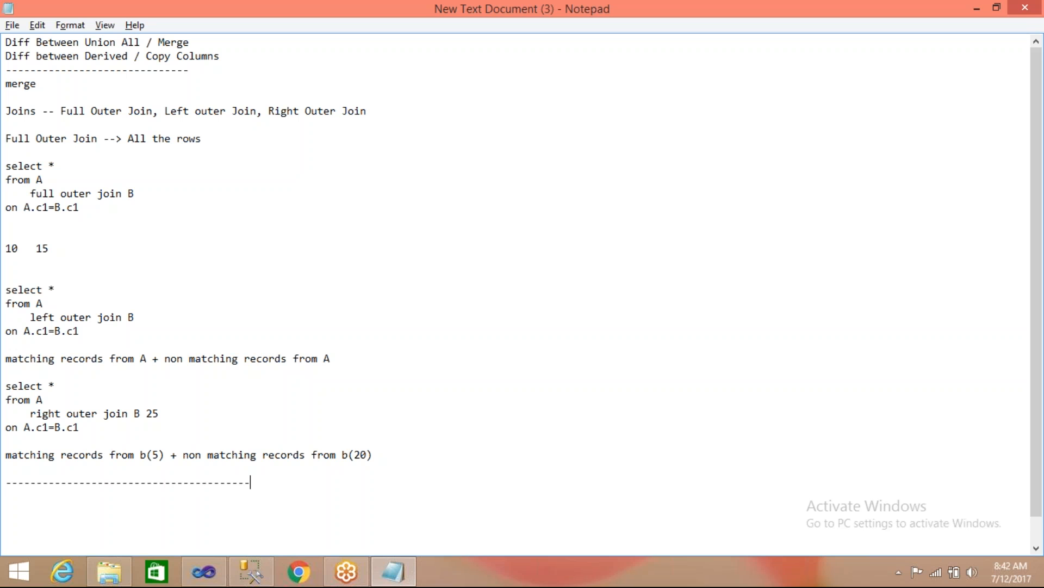
- Beneath the separator, begin the note "*** while joining tables--> you may have same columns names in joining tables"
{"action": "key", "text": "Return"}
{"action": "type", "text": "*** while joinning"}
{"action": "key", "text": "BackSpace"}
{"action": "key", "text": "BackSpace"}
{"action": "key", "text": "BackSpace"}
{"action": "key", "text": "BackSpace"}
{"action": "key", "text": "BackSpace"}
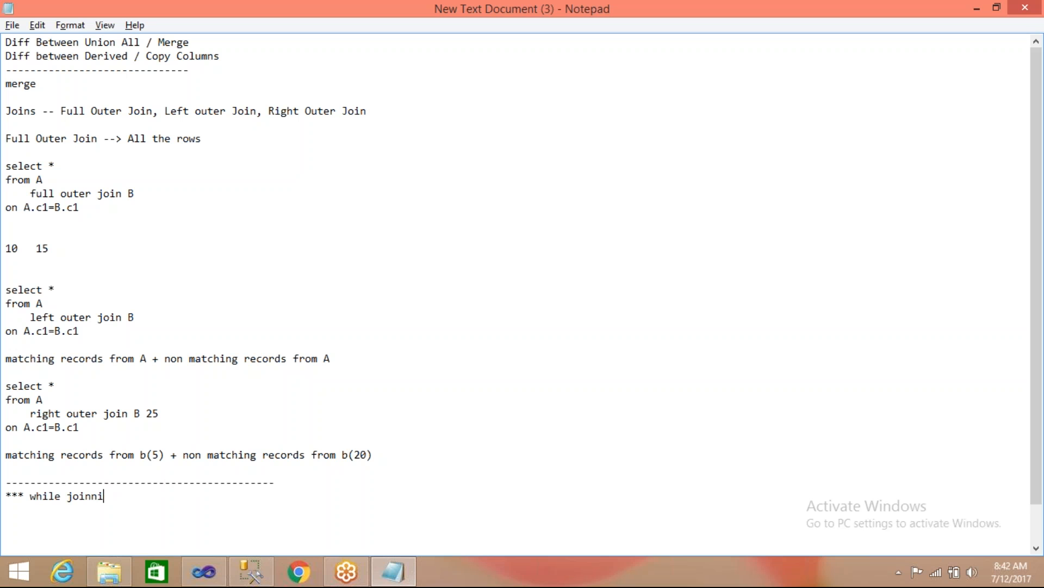
{"action": "type", "text": "ing tables--> you m"}
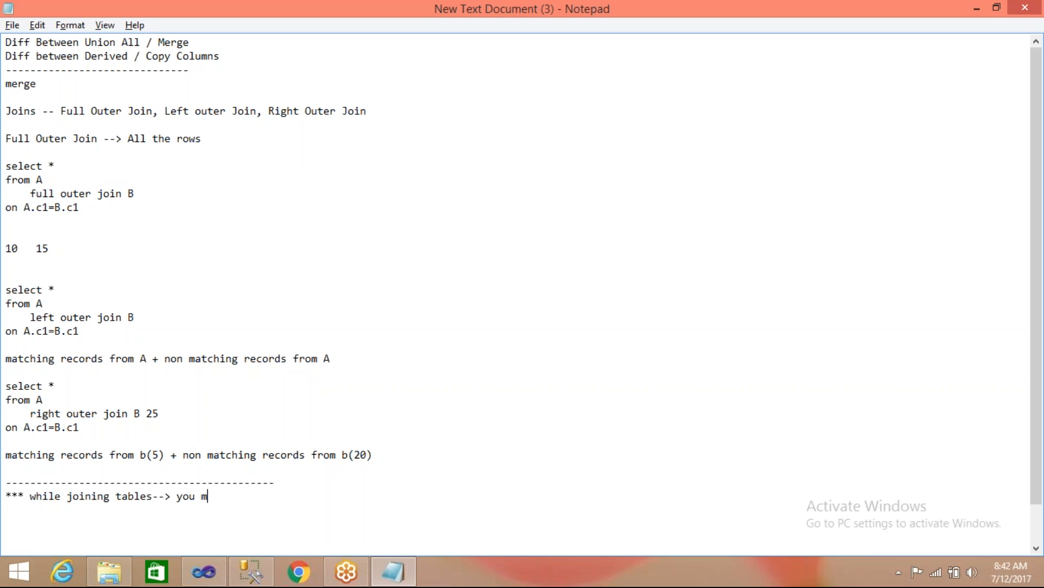
{"action": "type", "text": "ay have same colum"}
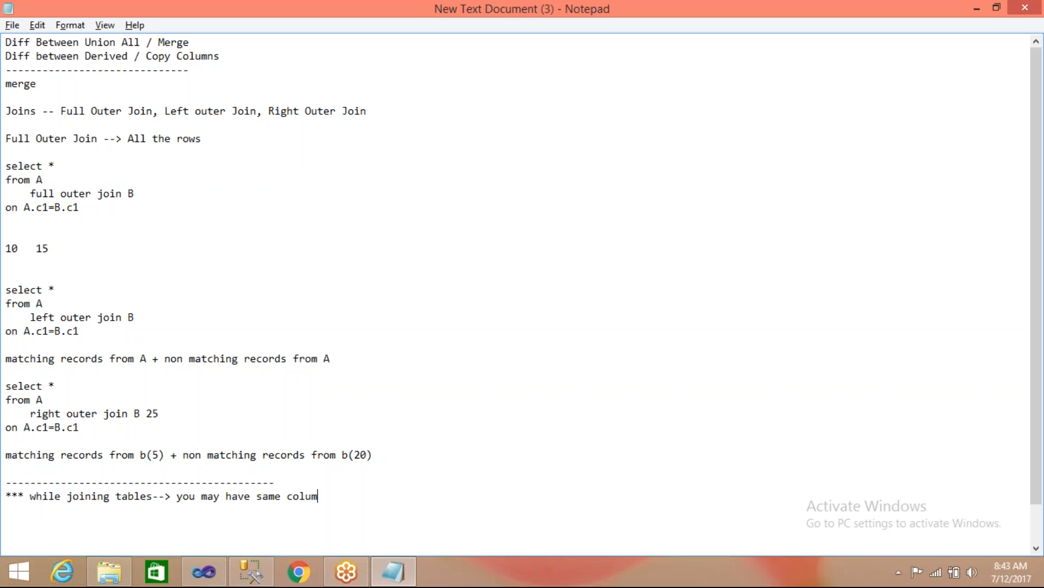
{"action": "type", "text": "ns names "}
{"action": "type", "text": "in "}
{"action": "type", "text": "joining tabl"}
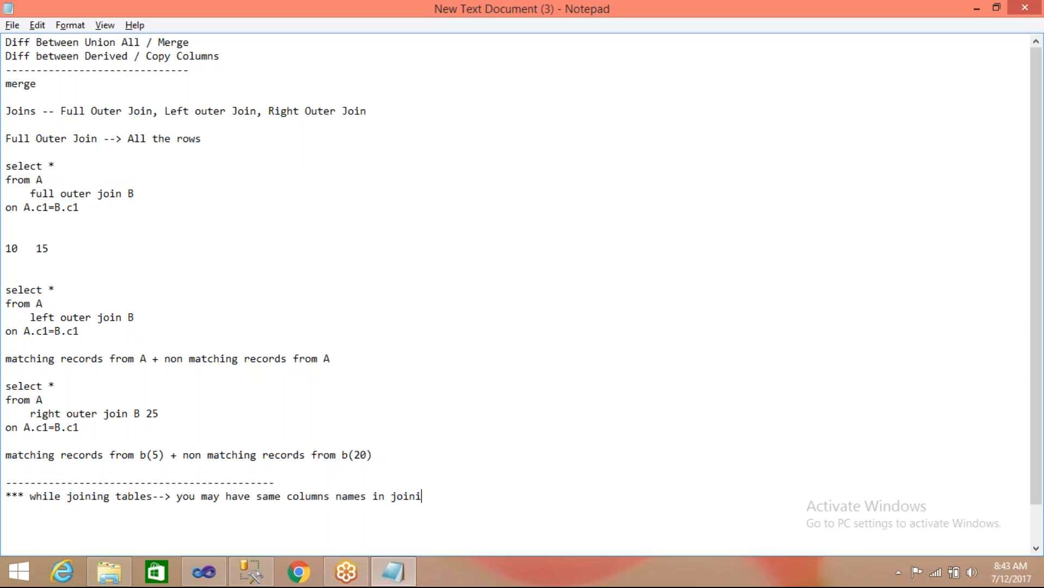
- Continue the note with "--> keep an eye whle selecting the column from tables()"
{"action": "type", "text": "es--> keep an ey"}
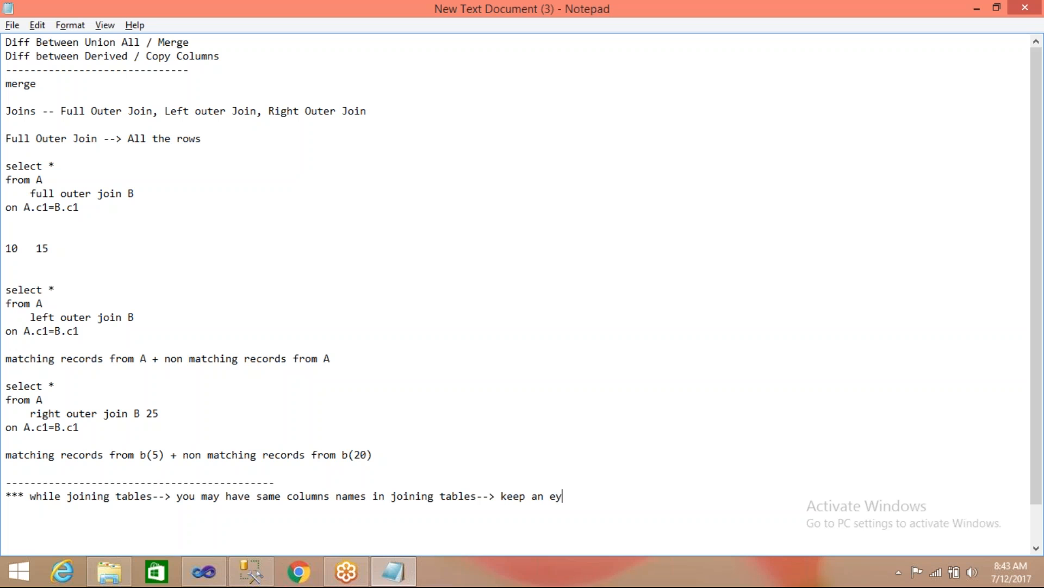
{"action": "type", "text": "e whle selecting th"}
{"action": "type", "text": "e c"}
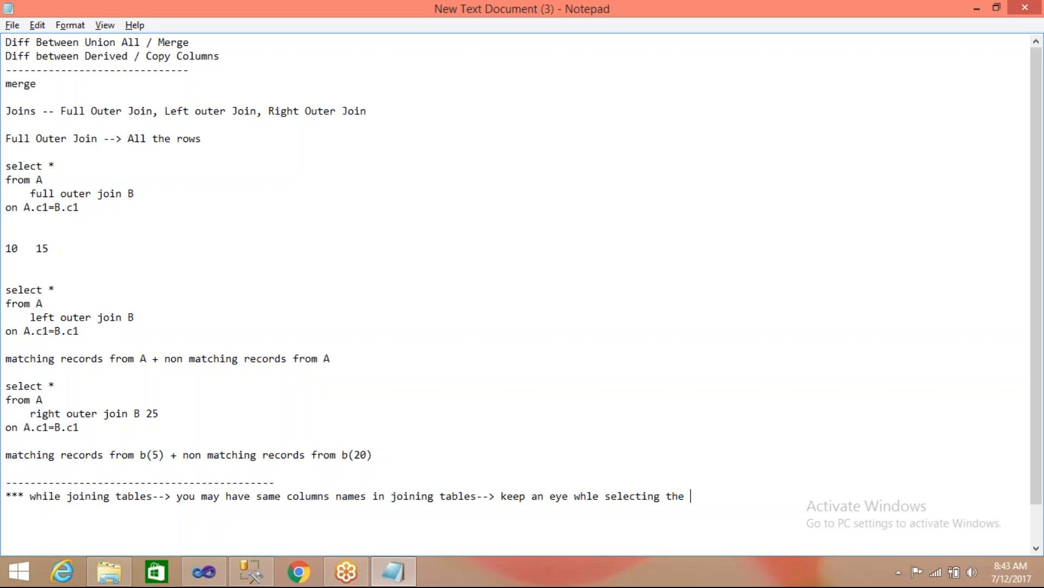
{"action": "key", "text": "BackSpace"}
{"action": "type", "text": "column from tables()"}
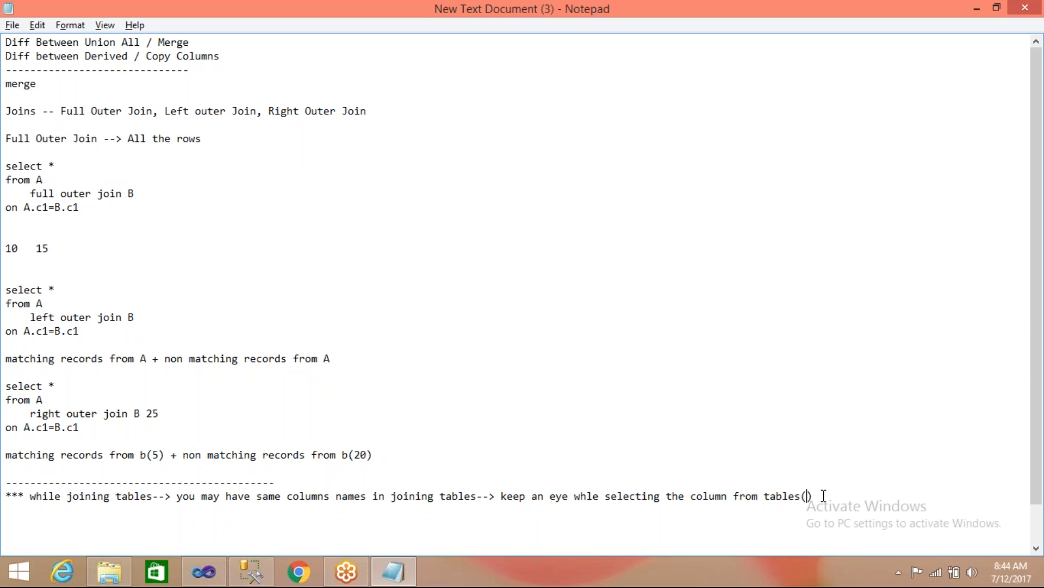
- A few lines below the note, start a sample query with "select" and "from product A, branch b"
{"action": "key", "text": "Return"}
{"action": "key", "text": "Return"}
{"action": "key", "text": "Return"}
{"action": "key", "text": "Return"}
{"action": "key", "text": "Return"}
{"action": "type", "text": "select"}
{"action": "key", "text": "Return"}
{"action": "type", "text": "froom"}
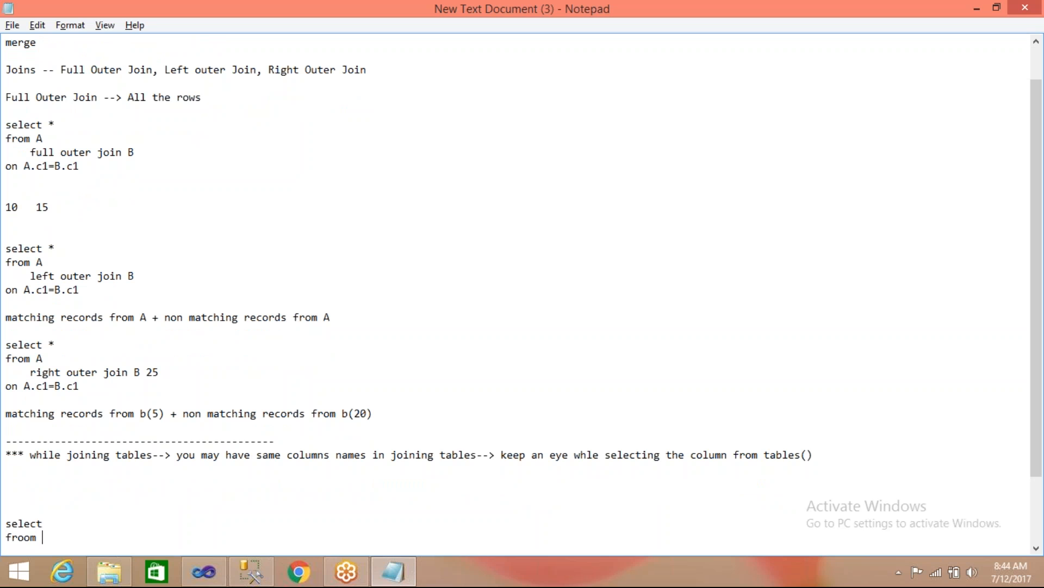
{"action": "key", "text": "BackSpace"}
{"action": "key", "text": "BackSpace"}
{"action": "type", "text": "m product A, branch"}
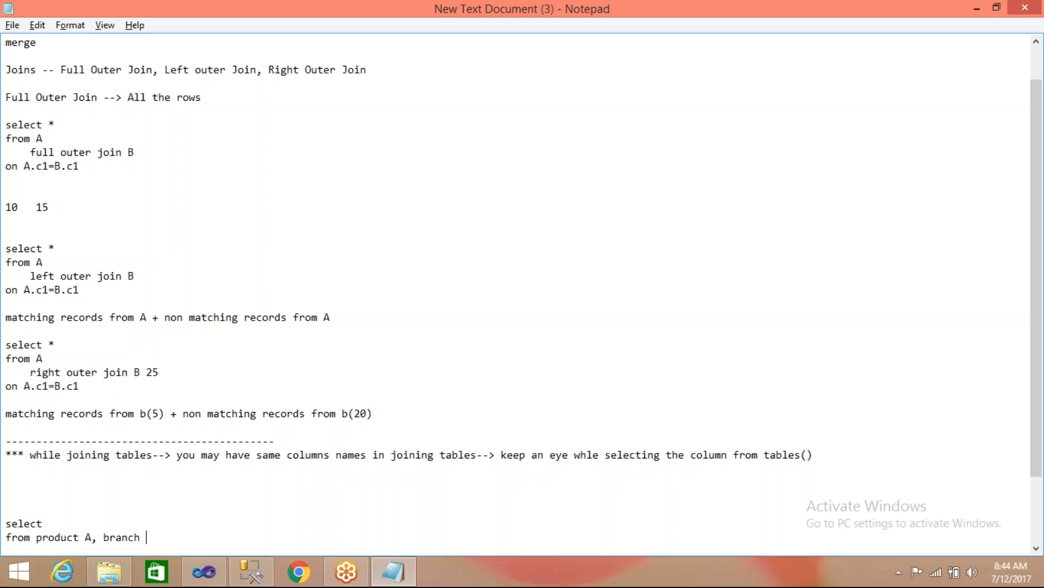
{"action": "type", "text": "b"}
{"action": "key", "text": "Return"}
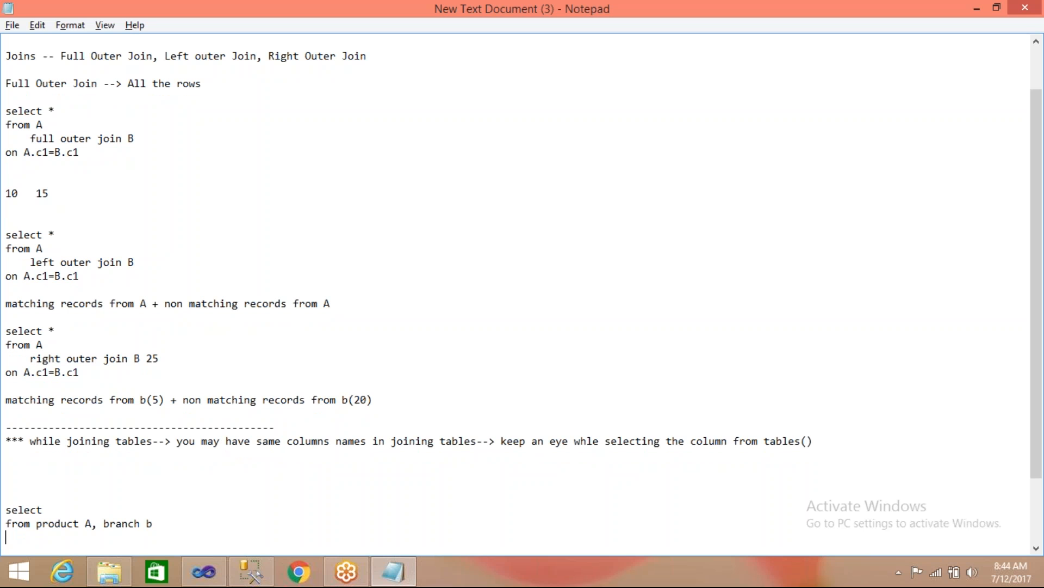
- Rewrite the from line as "product A left outer join branch b" and add the condition "on a.productid=b.productid"
{"action": "left_click", "coordinate": [99, 527]}
{"action": "key", "text": "BackSpace"}
{"action": "type", "text": "left outer join"}
{"action": "left_click", "coordinate": [263, 519]}
{"action": "key", "text": "Return"}
{"action": "type", "text": "on a"}
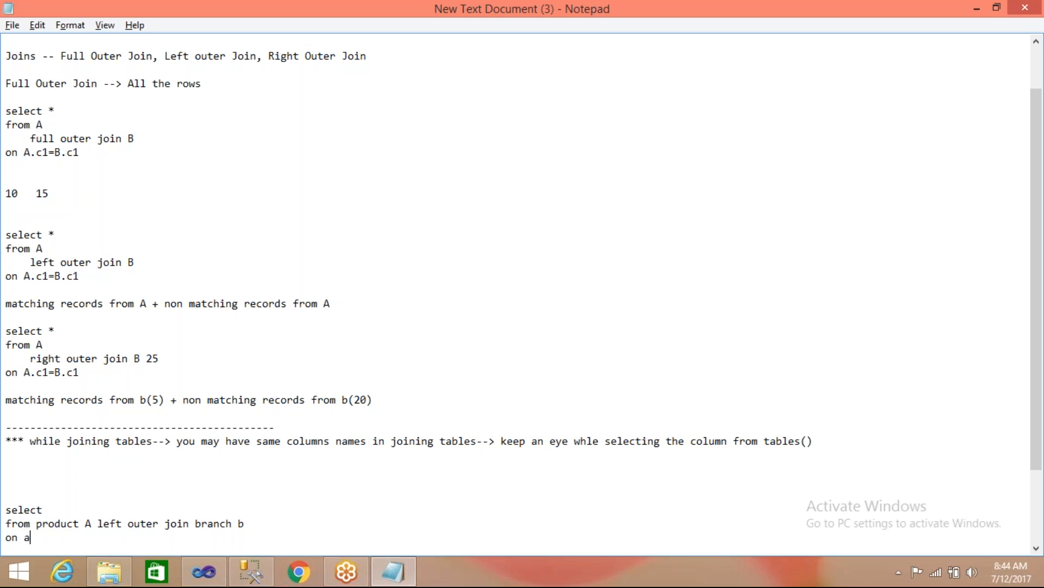
{"action": "type", "text": ".productid=b.productid"}
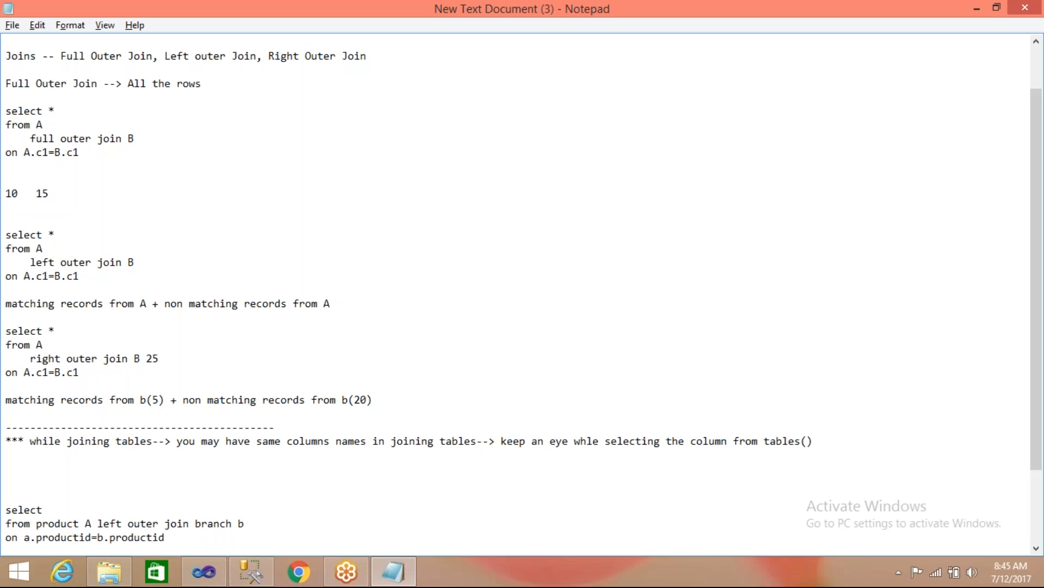
- Add A.purchase_date as the first column in the sample query's select line
{"action": "double_click", "coordinate": [220, 521]}
{"action": "double_click", "coordinate": [62, 523]}
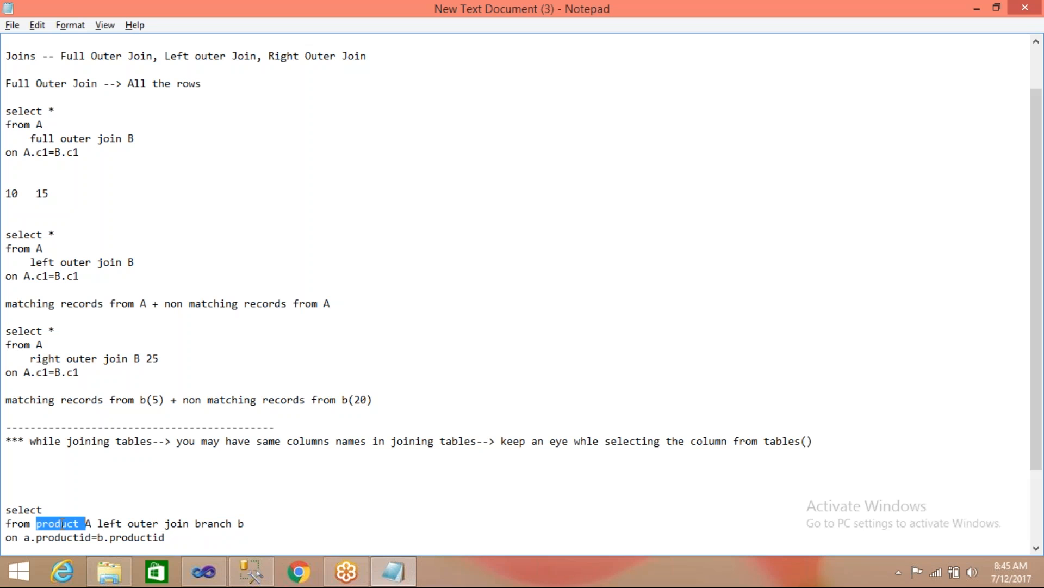
{"action": "double_click", "coordinate": [205, 521]}
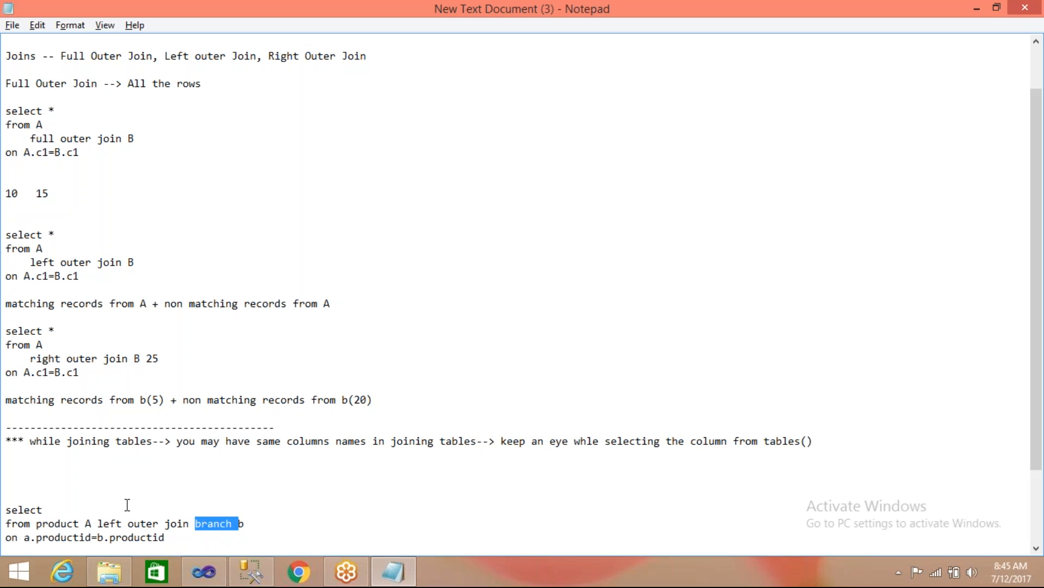
{"action": "left_click", "coordinate": [56, 508]}
{"action": "type", "text": "A.product"}
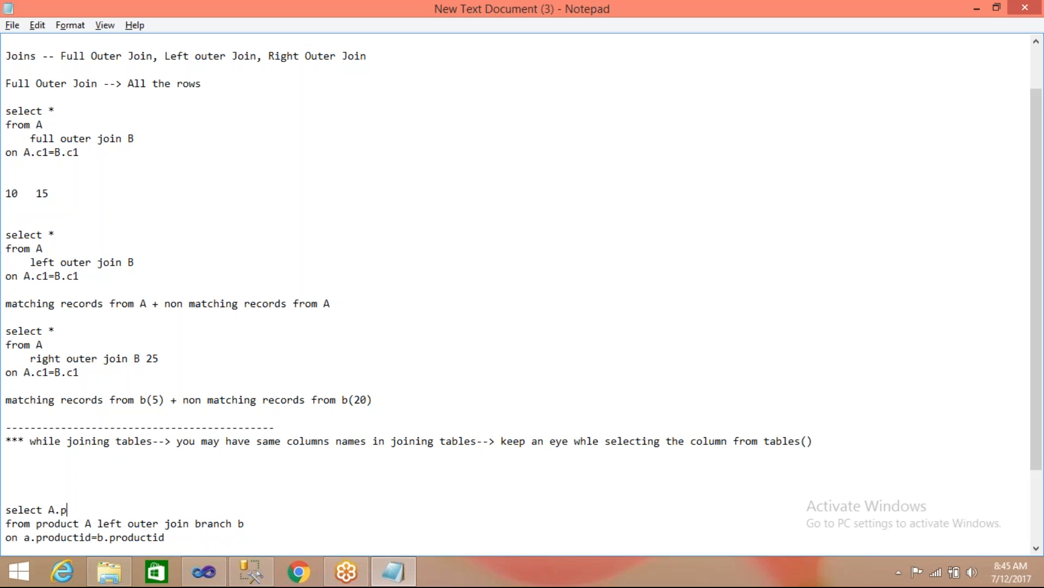
{"action": "key", "text": "BackSpace"}
{"action": "key", "text": "BackSpace"}
{"action": "key", "text": "BackSpace"}
{"action": "key", "text": "BackSpace"}
{"action": "key", "text": "BackSpace"}
{"action": "key", "text": "BackSpace"}
{"action": "key", "text": "BackSpace"}
{"action": "type", "text": "purcahe"}
{"action": "key", "text": "BackSpace"}
{"action": "key", "text": "BackSpace"}
{"action": "key", "text": "BackSpace"}
{"action": "type", "text": "hase_date"}
- Try alias B in place of A before purchase_date, and restore alias A
{"action": "left_click", "coordinate": [60, 509]}
{"action": "double_click", "coordinate": [221, 525]}
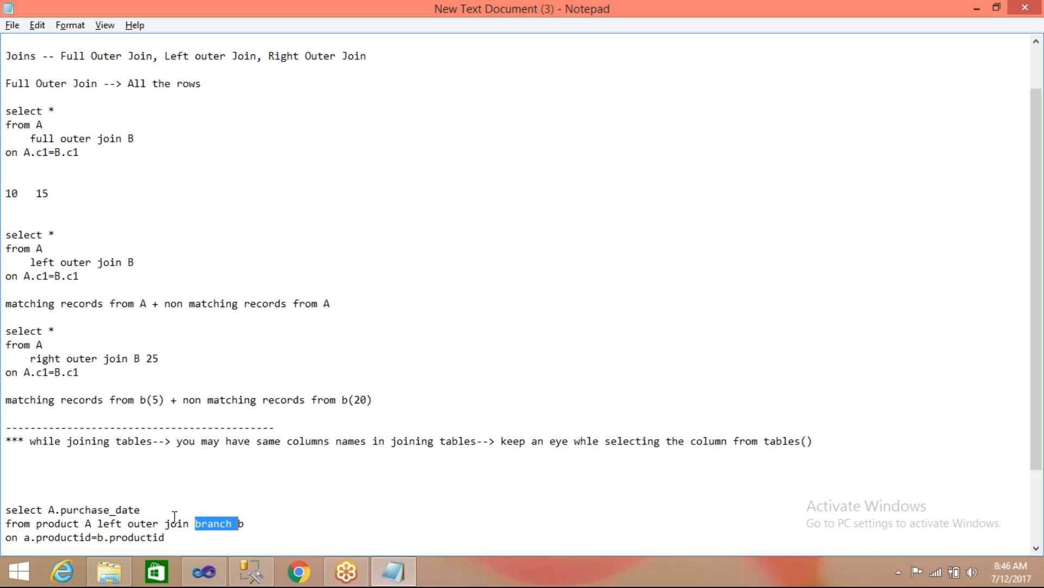
{"action": "left_click", "coordinate": [69, 524]}
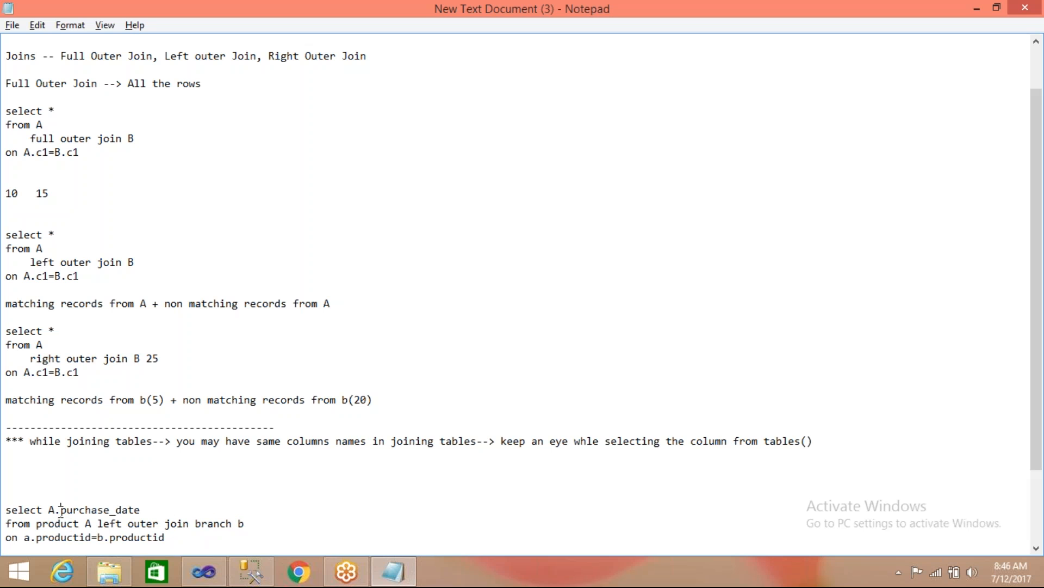
{"action": "left_click_drag", "start_coordinate": [50, 509], "coordinate": [142, 509]}
{"action": "left_click", "coordinate": [66, 511]}
{"action": "left_click", "coordinate": [56, 511]}
{"action": "key", "text": "BackSpace"}
{"action": "type", "text": "b"}
{"action": "key", "text": "BackSpace"}
{"action": "type", "text": "B"}
{"action": "key", "text": "BackSpace"}
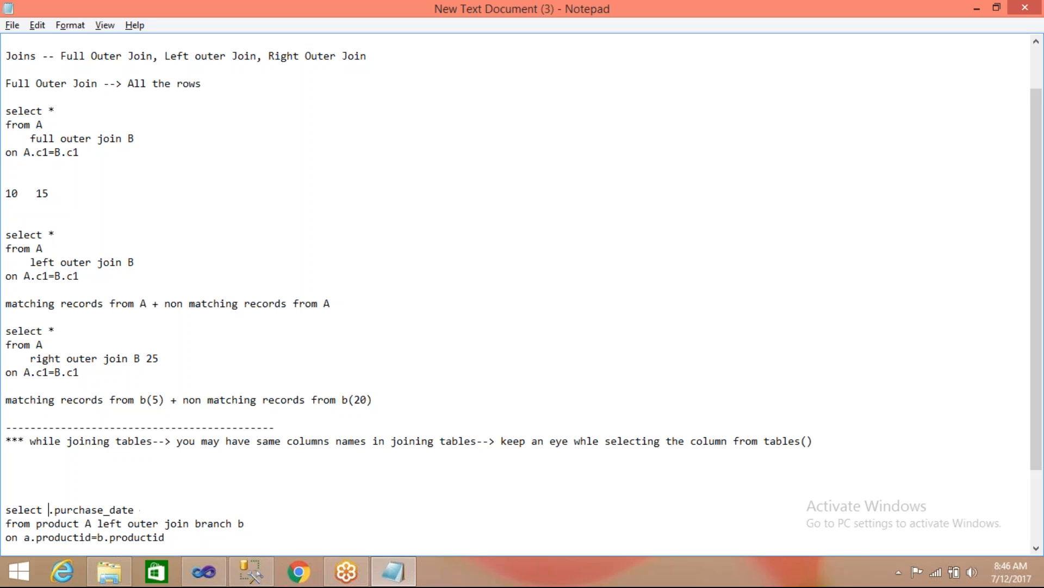
{"action": "type", "text": "A"}
{"action": "key", "text": "BackSpace"}
{"action": "type", "text": "B"}
{"action": "key", "text": "BackSpace"}
{"action": "type", "text": "A"}
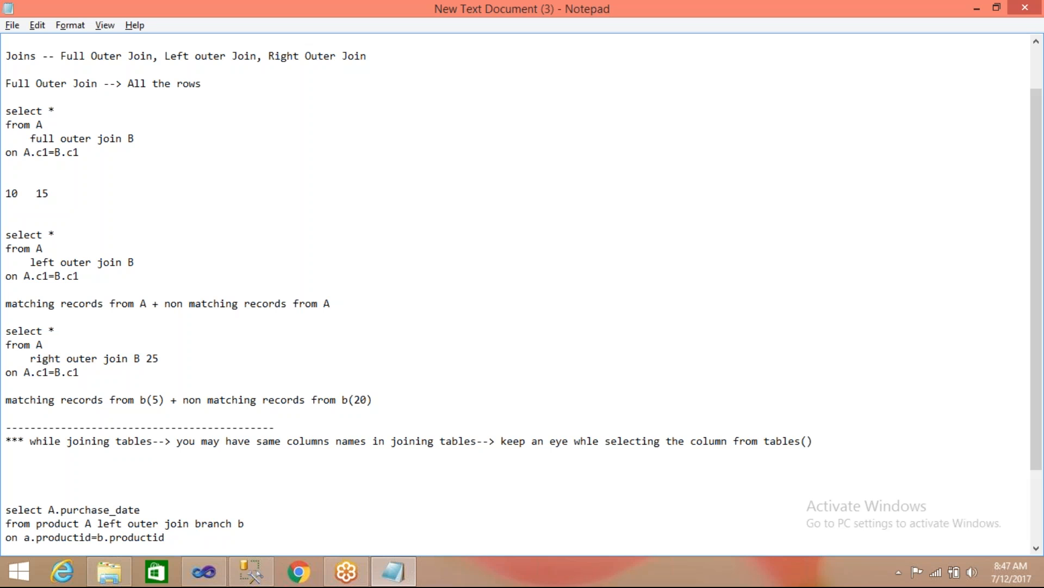
- Extend the select line with ",A.product_name,B.BranchName....." and add blank lines below the query
{"action": "type", "text": ","}
{"action": "type", "text": "A"}
{"action": "type", "text": ".product"}
{"action": "type", "text": "_name,"}
{"action": "type", "text": "B.Branch"}
{"action": "type", "text": "id"}
{"action": "key", "text": "BackSpace"}
{"action": "key", "text": "BackSpace"}
{"action": "type", "text": "Name/"}
{"action": "key", "text": "BackSpace"}
{"action": "type", "text": ","}
{"action": "key", "text": "BackSpace"}
{"action": "type", "text": "....."}
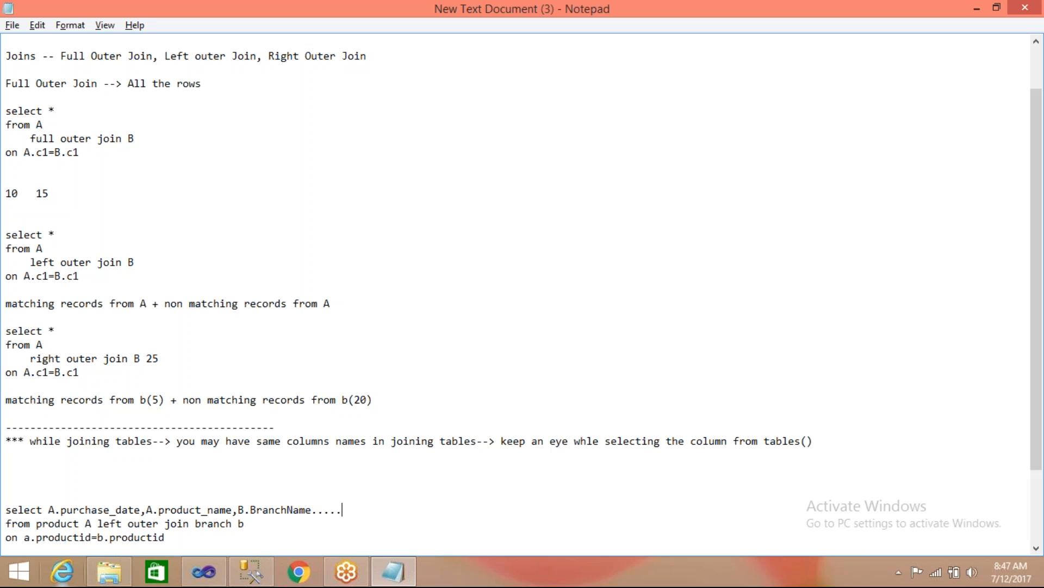
{"action": "left_click", "coordinate": [169, 540]}
{"action": "key", "text": "Return"}
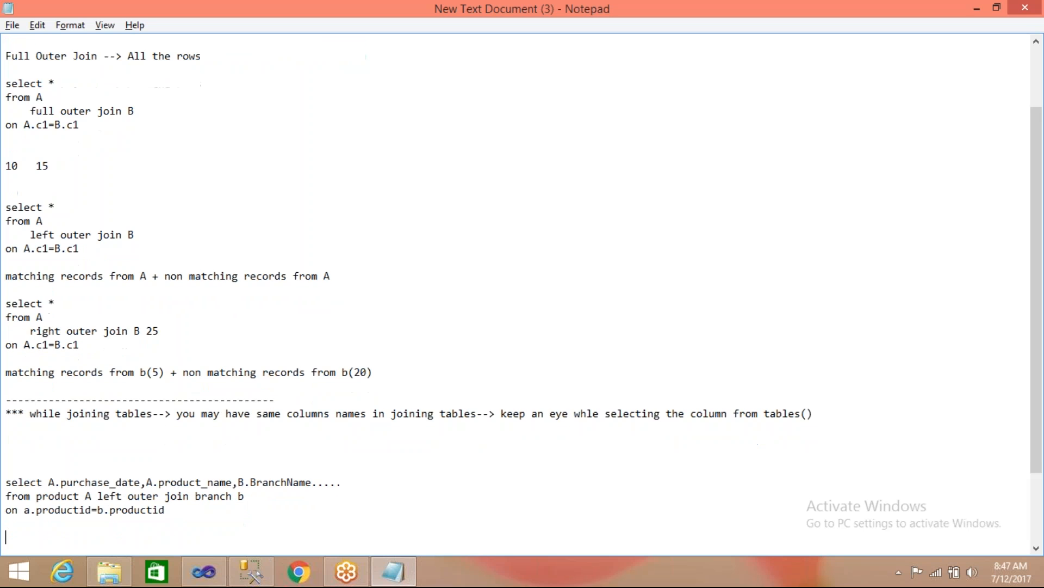
- Examine the table aliases that qualify each column in the sample query's select line
{"action": "left_click_drag", "start_coordinate": [49, 482], "coordinate": [111, 479]}
{"action": "left_click", "coordinate": [112, 480]}
{"action": "left_click_drag", "start_coordinate": [49, 482], "coordinate": [62, 482]}
{"action": "left_click", "coordinate": [62, 482]}
{"action": "left_click_drag", "start_coordinate": [147, 482], "coordinate": [158, 482]}
{"action": "left_click", "coordinate": [239, 482]}
{"action": "left_click_drag", "start_coordinate": [239, 482], "coordinate": [252, 485]}
{"action": "left_click", "coordinate": [252, 483]}
- Switch to Visual Studio, confirm the Merge Join settings, and connect the Merge Join output to the OLE DB Destination
{"action": "left_click", "coordinate": [206, 571]}
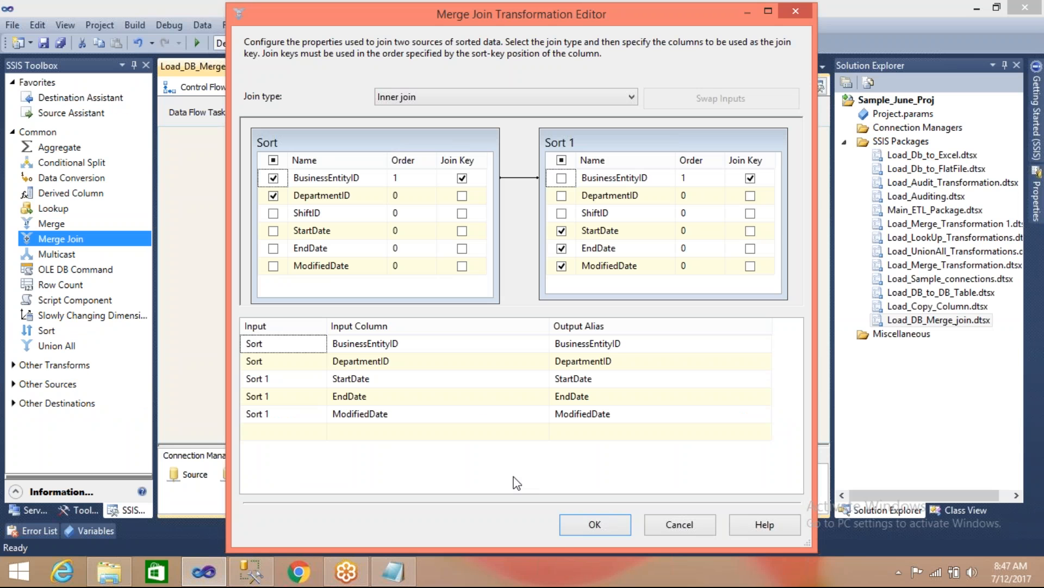
{"action": "left_click", "coordinate": [596, 524]}
{"action": "left_click", "coordinate": [449, 304]}
{"action": "left_click_drag", "start_coordinate": [455, 325], "coordinate": [434, 379]}
- Open the OLE DB Destination for editing and set its connection manager to Target
{"action": "double_click", "coordinate": [398, 383]}
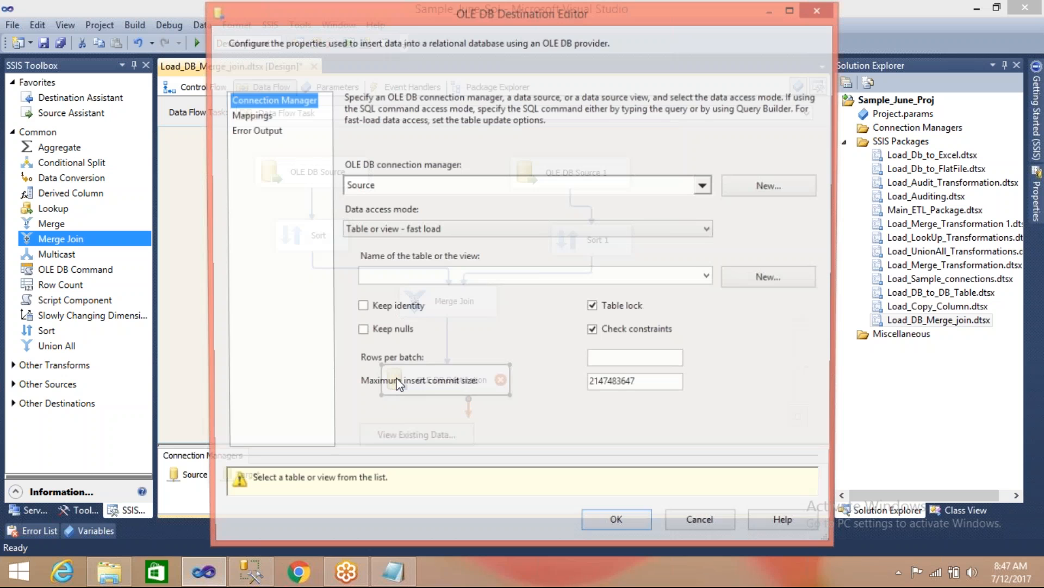
{"action": "left_click", "coordinate": [705, 186]}
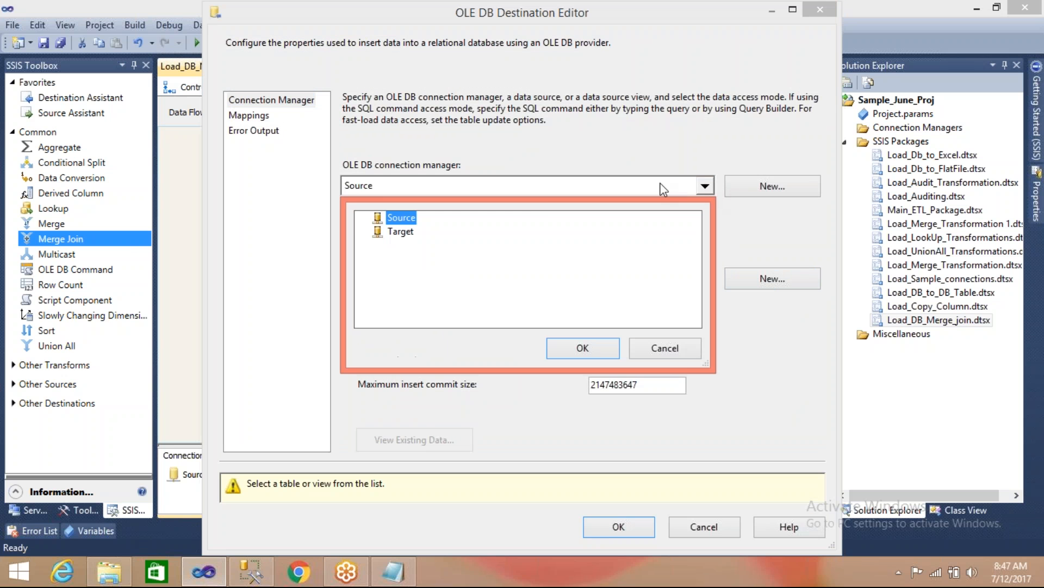
{"action": "left_click", "coordinate": [399, 234]}
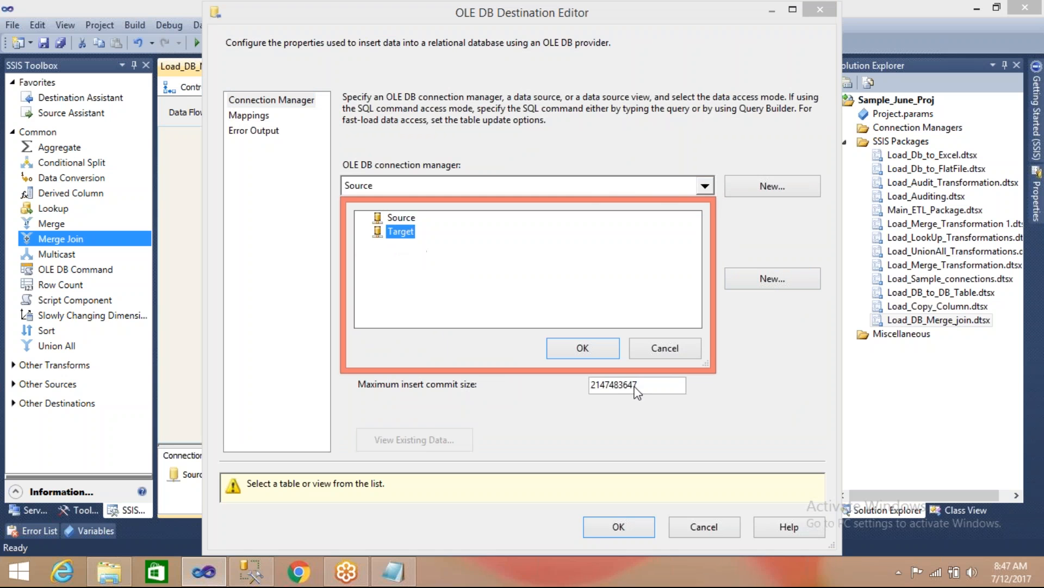
{"action": "left_click", "coordinate": [601, 351]}
- Create a new destination table named Merge_12July from the generated CREATE TABLE script
{"action": "left_click", "coordinate": [756, 282]}
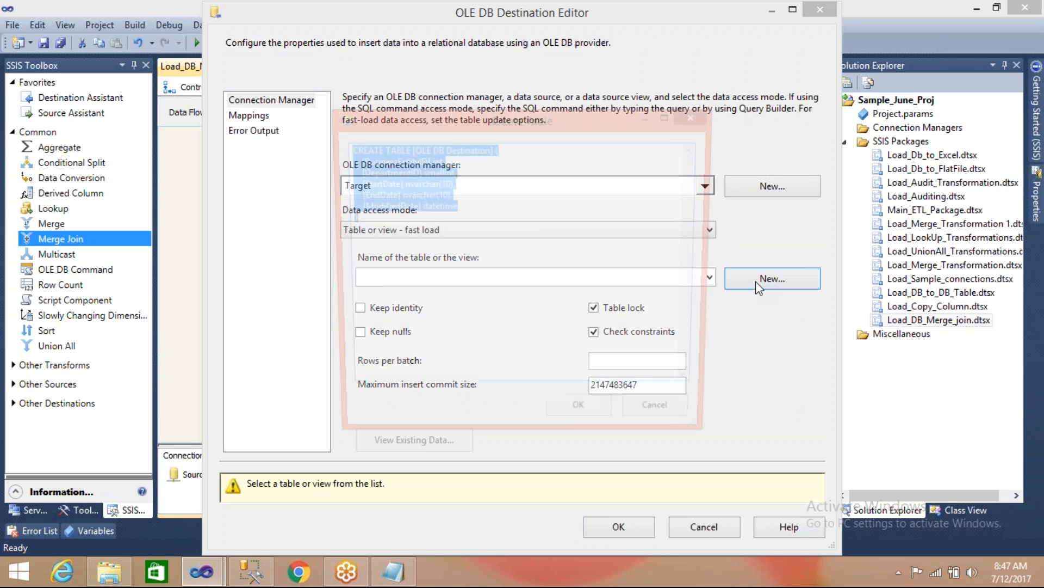
{"action": "left_click", "coordinate": [494, 148]}
{"action": "key", "text": "Return"}
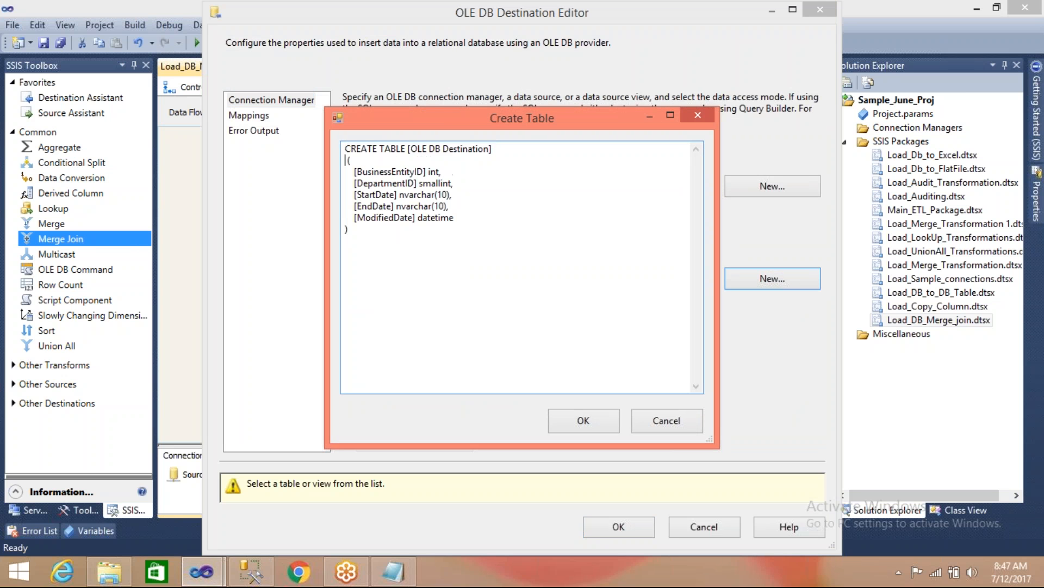
{"action": "left_click_drag", "start_coordinate": [411, 148], "coordinate": [489, 153]}
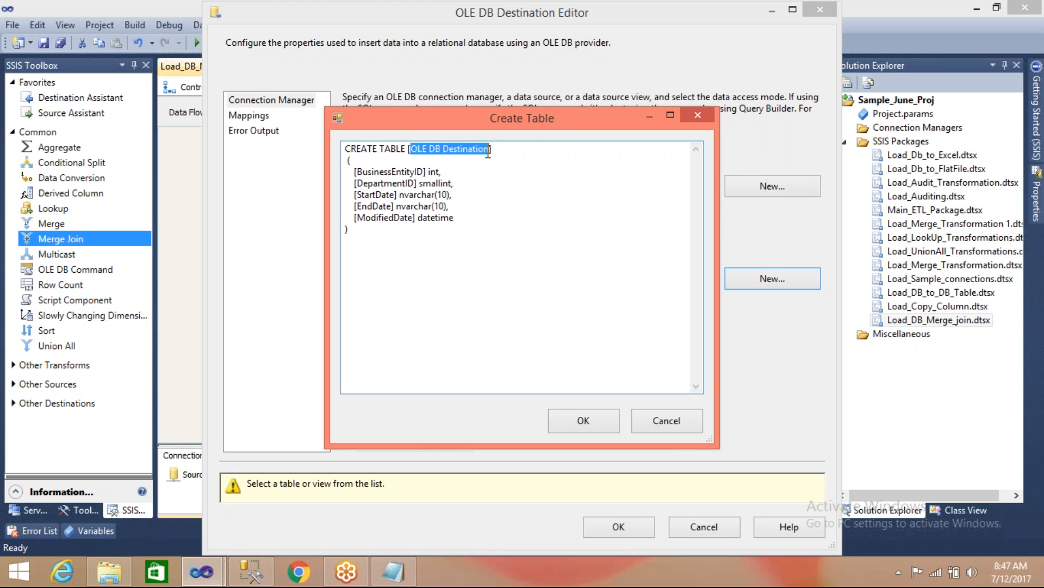
{"action": "type", "text": "Merge"}
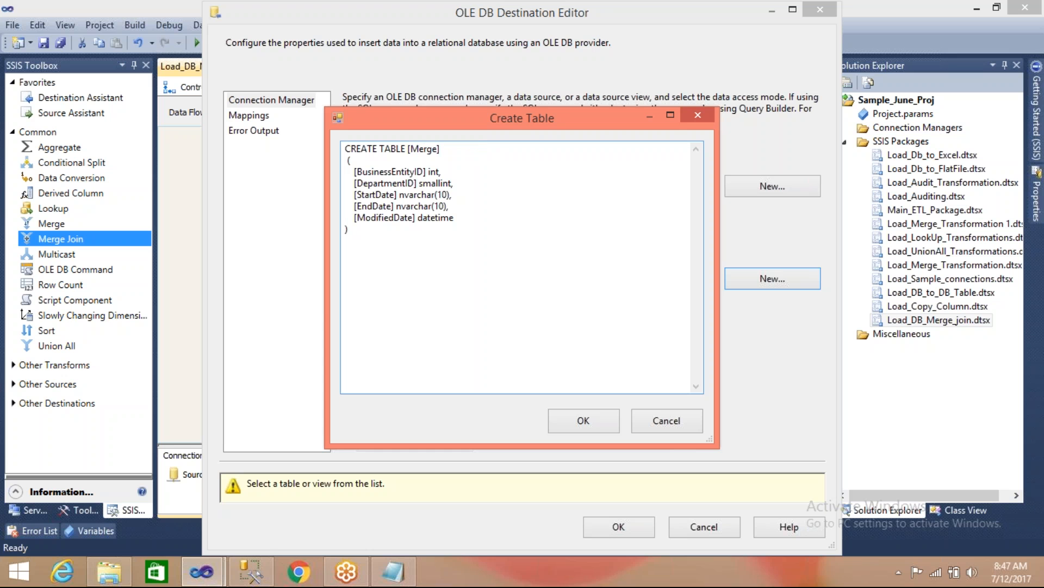
{"action": "type", "text": "_!2July"}
{"action": "key", "text": "Left"}
{"action": "key", "text": "Left"}
{"action": "key", "text": "Left"}
{"action": "key", "text": "Left"}
{"action": "key", "text": "Left"}
{"action": "key", "text": "BackSpace"}
{"action": "type", "text": "1"}
{"action": "left_click", "coordinate": [584, 422]}
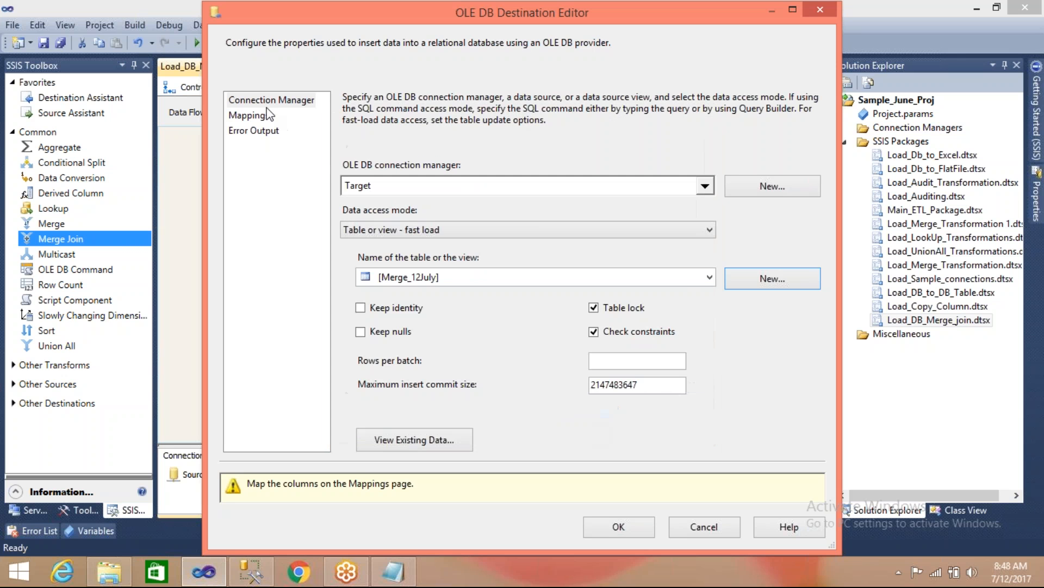
- Apply the same-name column mappings to the OLE DB Destination and run the Load_DB_Merge_join package
{"action": "left_click", "coordinate": [259, 116]}
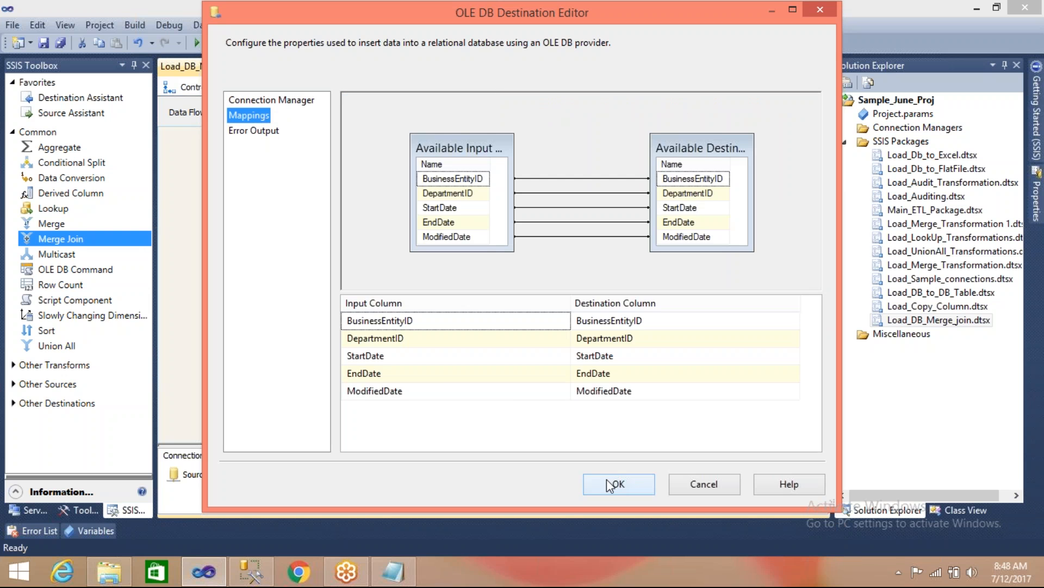
{"action": "left_click", "coordinate": [617, 483]}
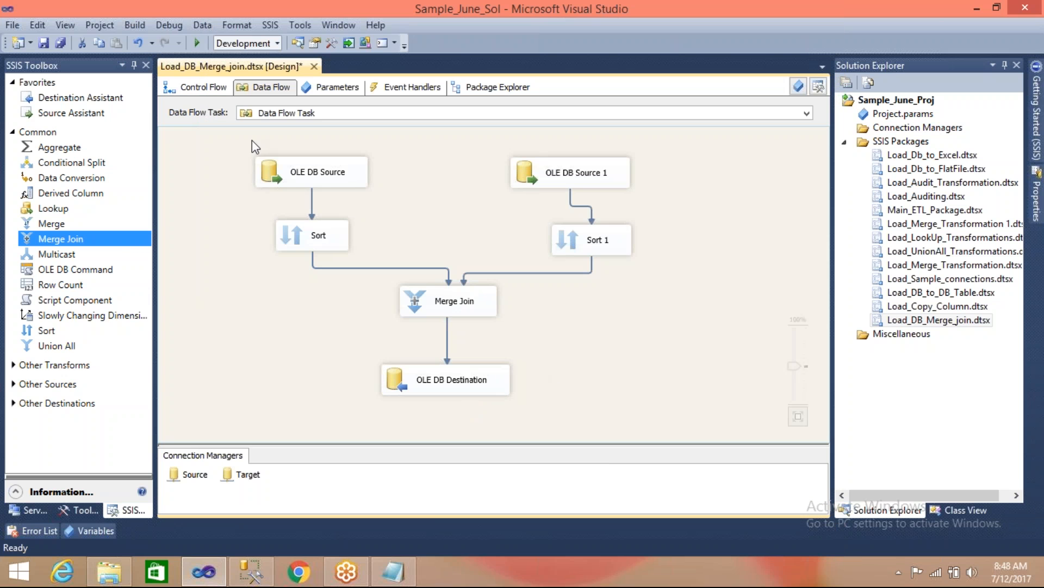
{"action": "left_click", "coordinate": [199, 42]}
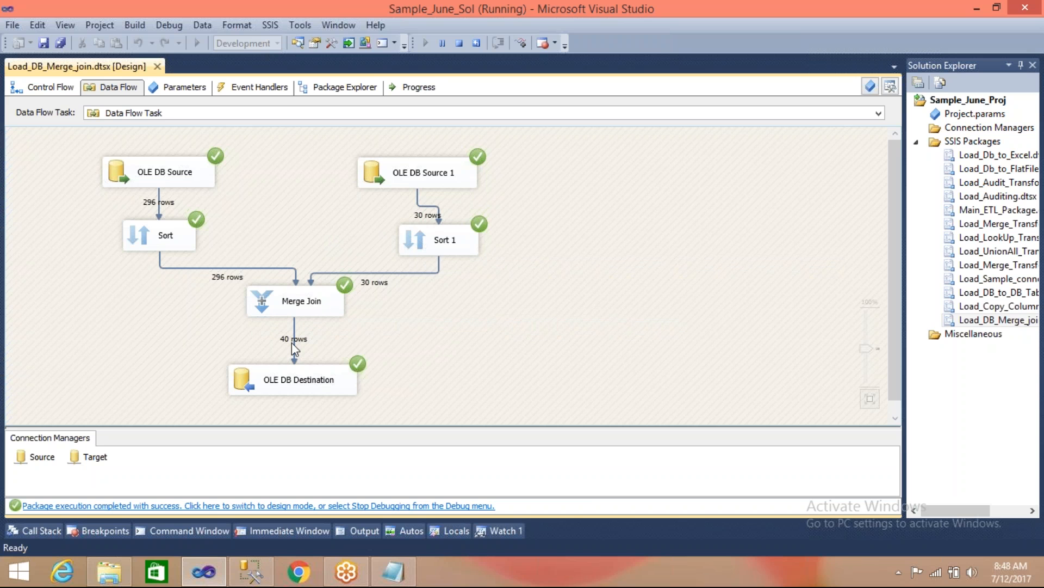
{"action": "left_click", "coordinate": [295, 385]}
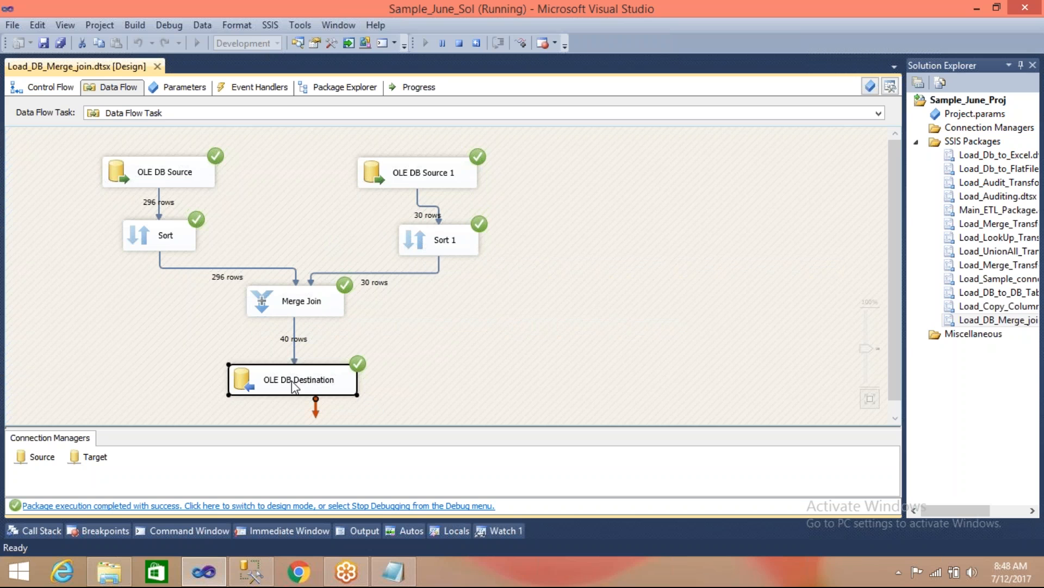
{"action": "left_click", "coordinate": [357, 309]}
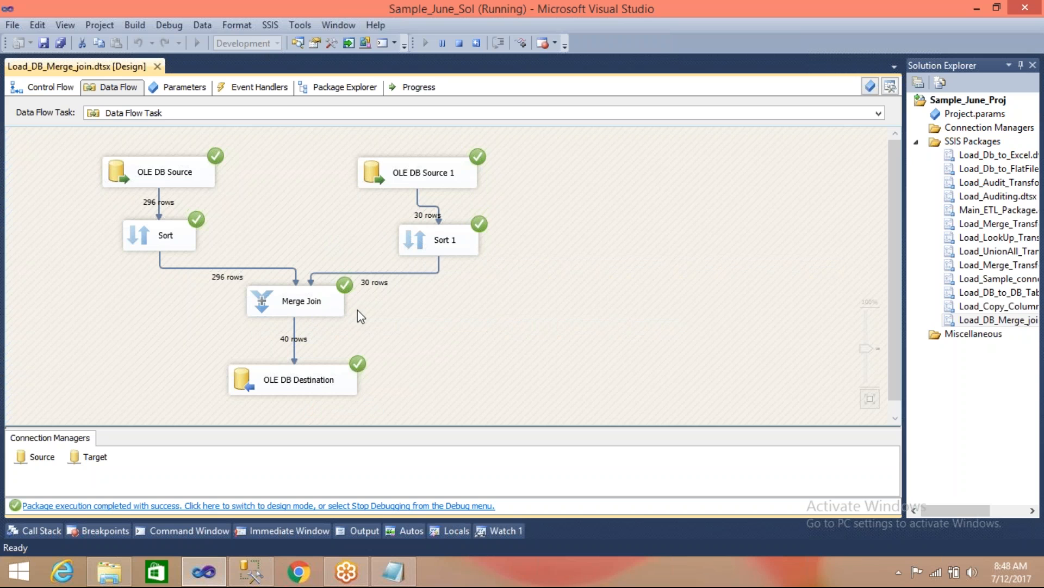
- Stop the package run and review the Merge Join's join type, join keys and selected columns
{"action": "left_click", "coordinate": [461, 48]}
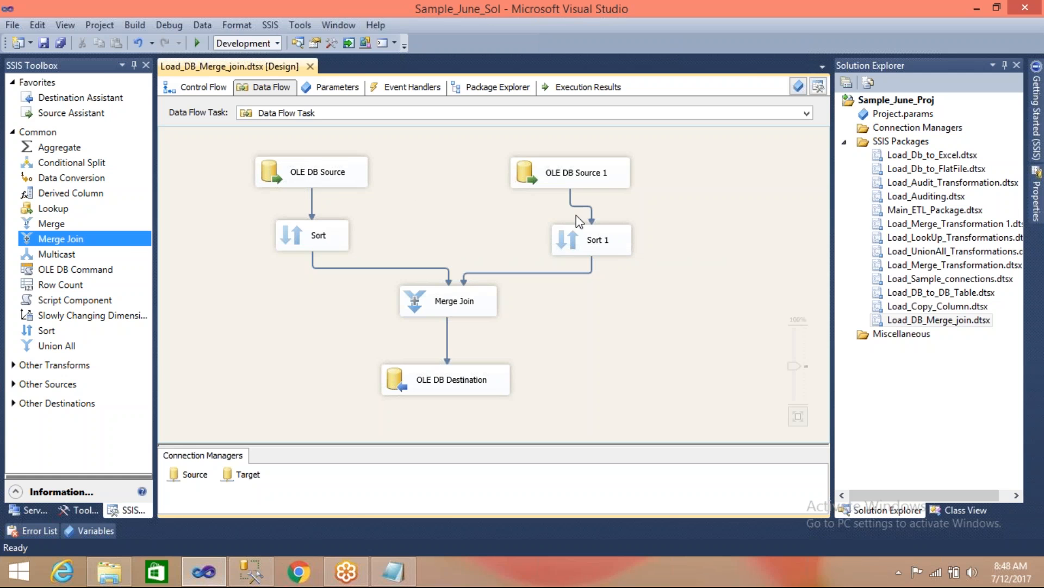
{"action": "left_click", "coordinate": [581, 243]}
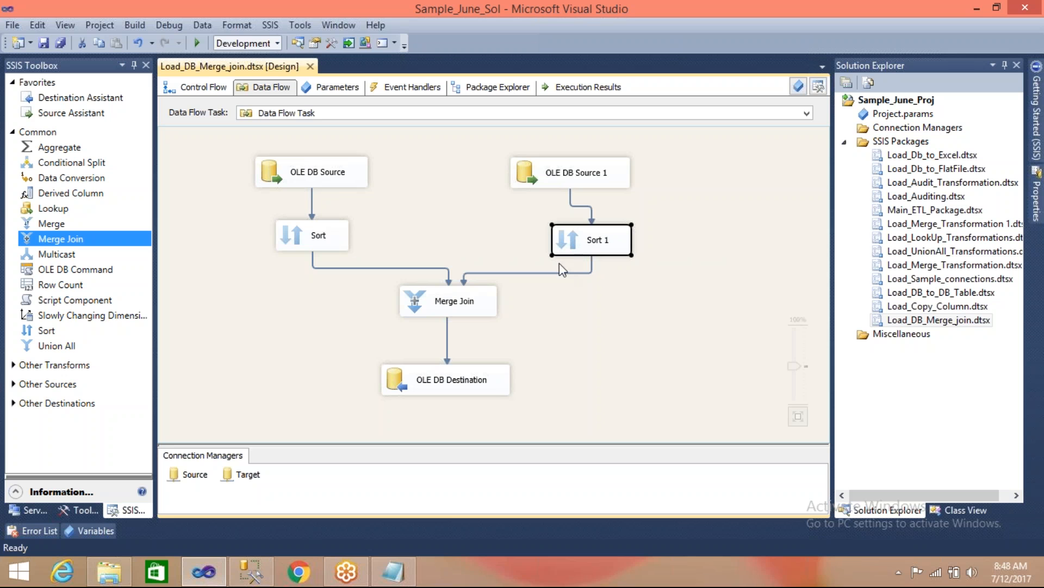
{"action": "left_click", "coordinate": [447, 306]}
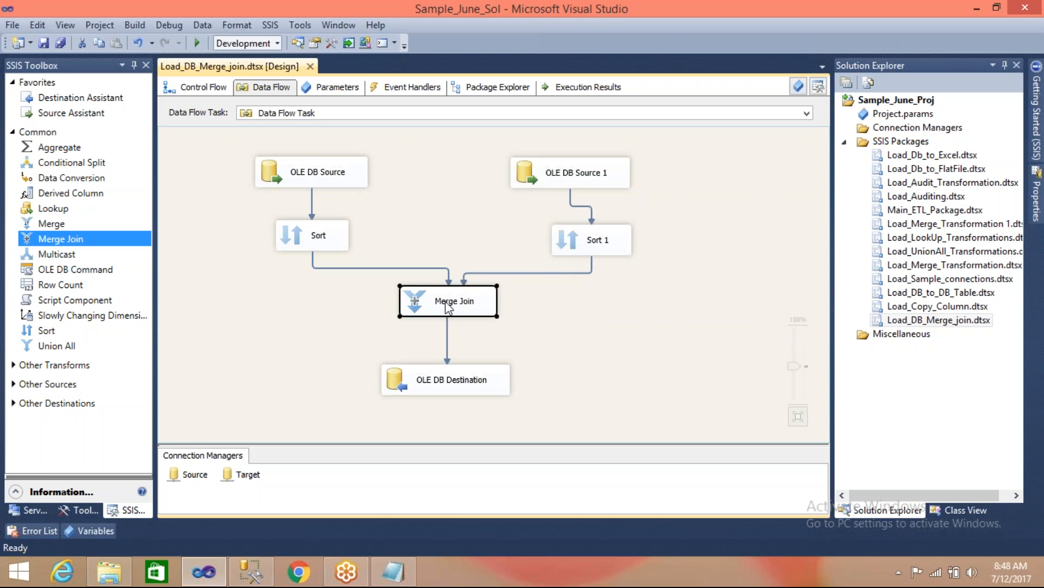
{"action": "left_click", "coordinate": [442, 379]}
{"action": "left_click", "coordinate": [414, 312]}
{"action": "double_click", "coordinate": [415, 310]}
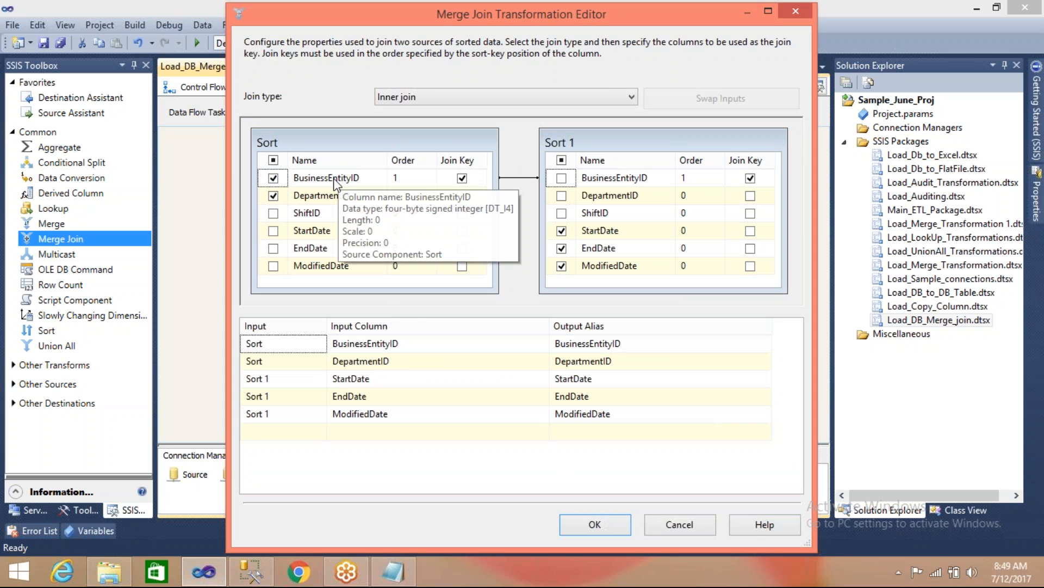
{"action": "left_click", "coordinate": [596, 524]}
- Set the Merge Join's join type to Full outer join, rerun the package and end the debugging session
{"action": "left_click", "coordinate": [449, 387]}
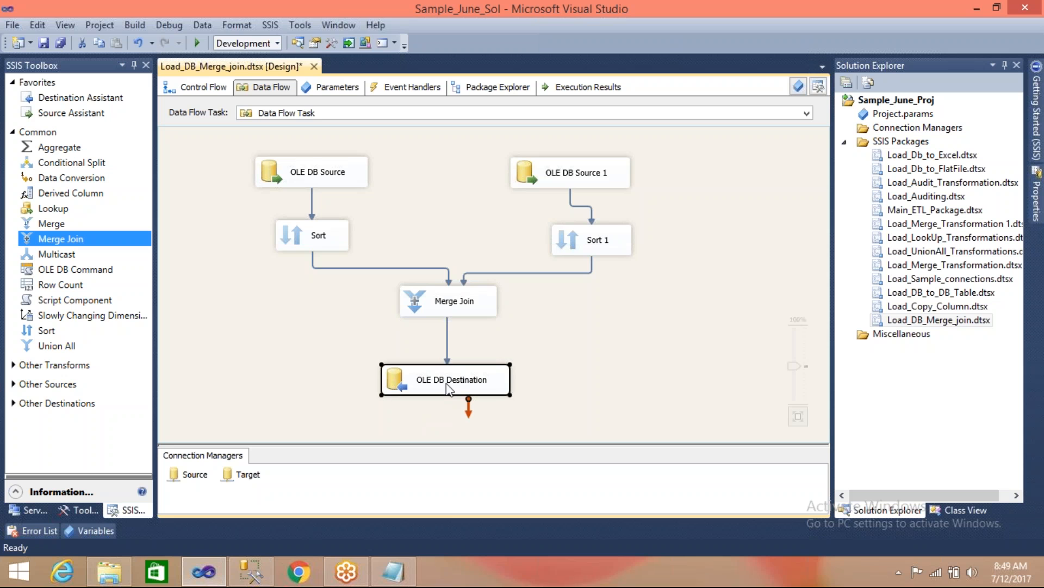
{"action": "double_click", "coordinate": [417, 304]}
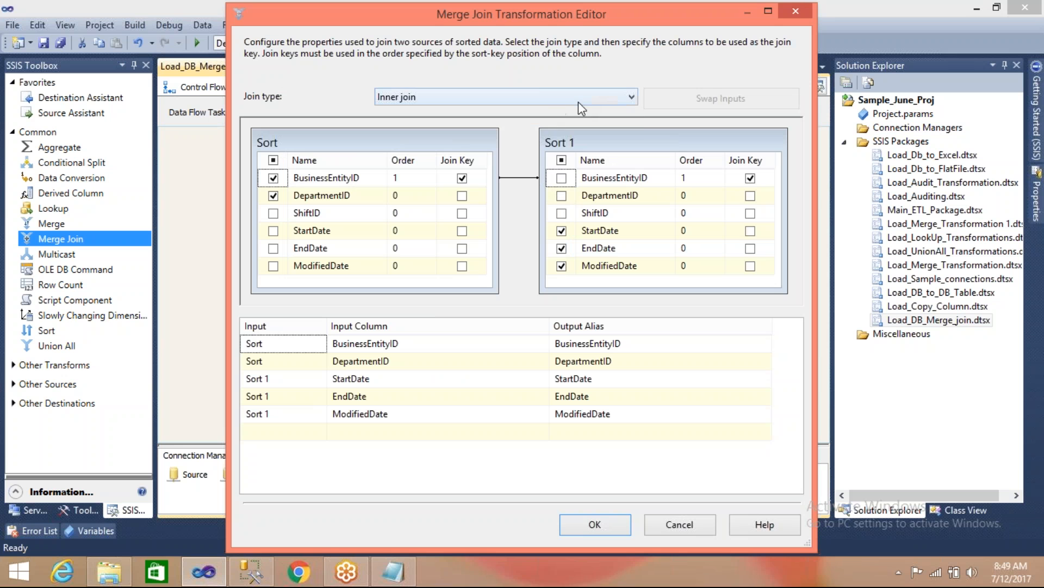
{"action": "left_click", "coordinate": [566, 94]}
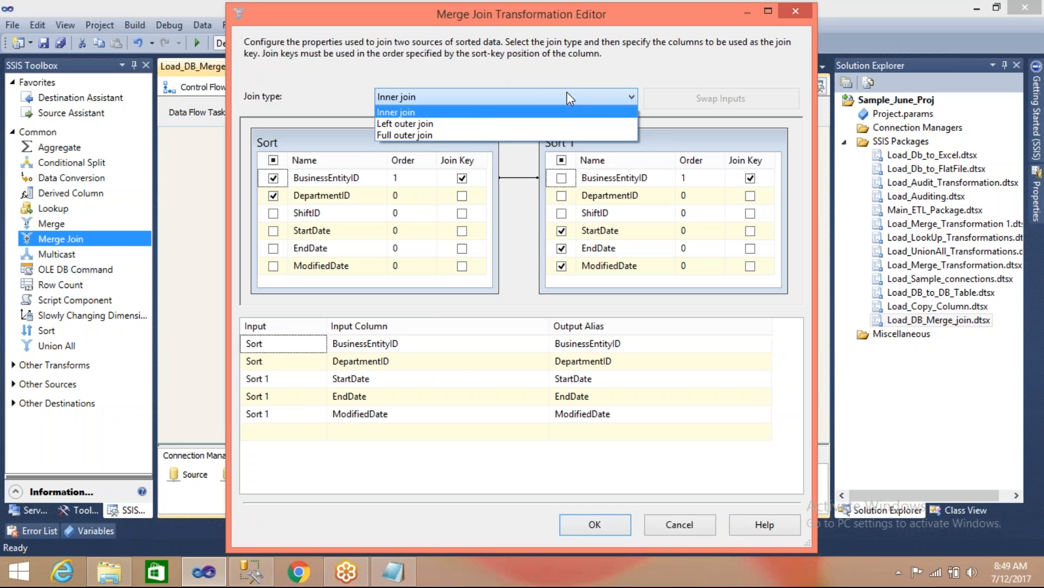
{"action": "left_click", "coordinate": [474, 135]}
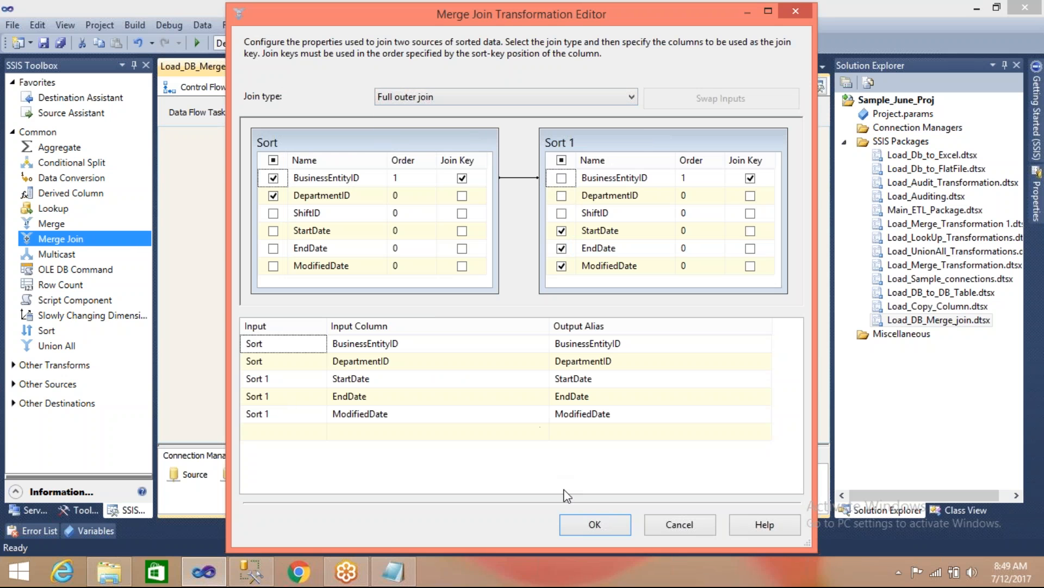
{"action": "left_click", "coordinate": [590, 523]}
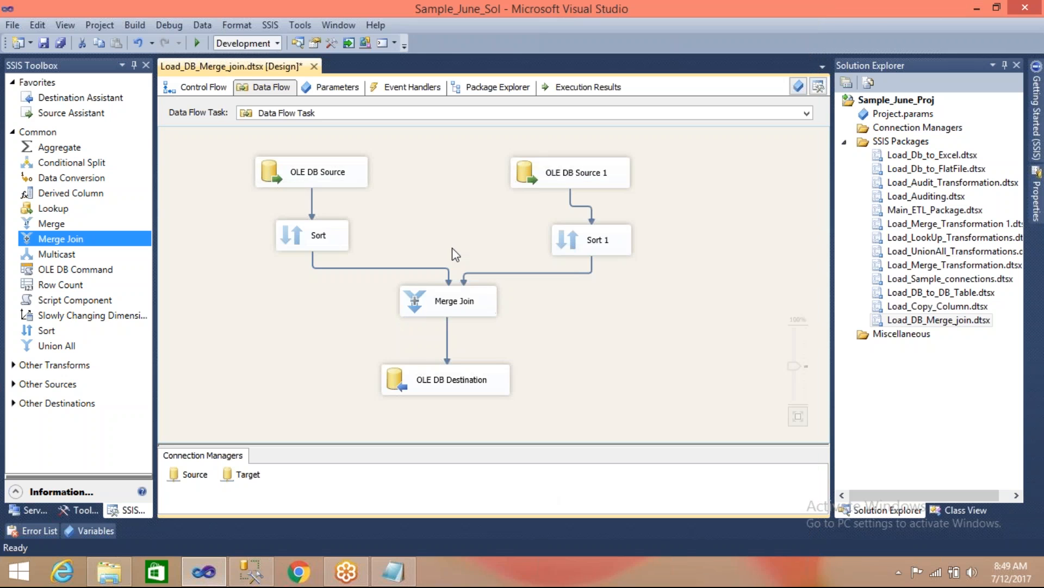
{"action": "left_click", "coordinate": [196, 44]}
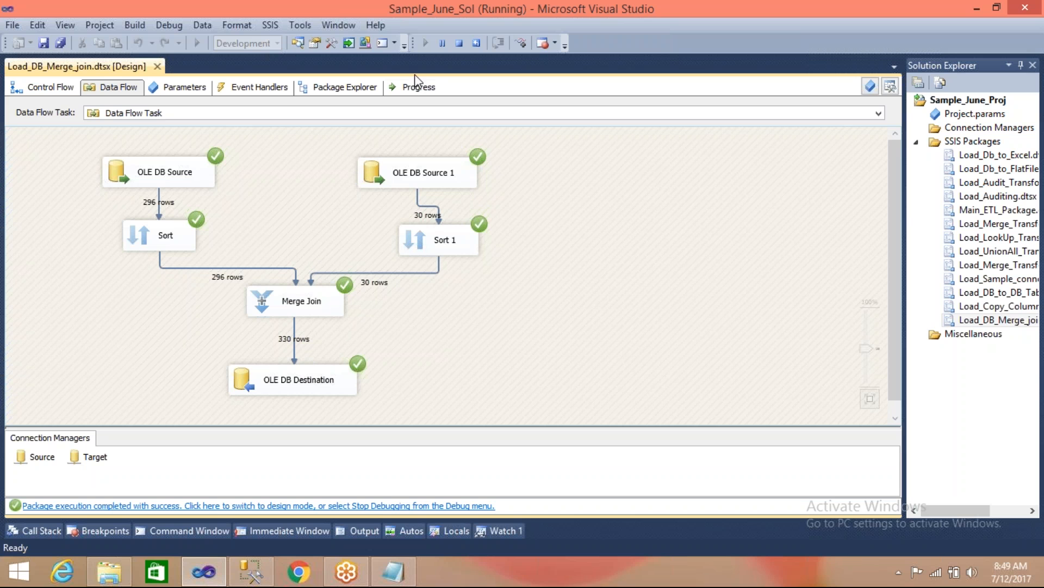
{"action": "left_click", "coordinate": [459, 44]}
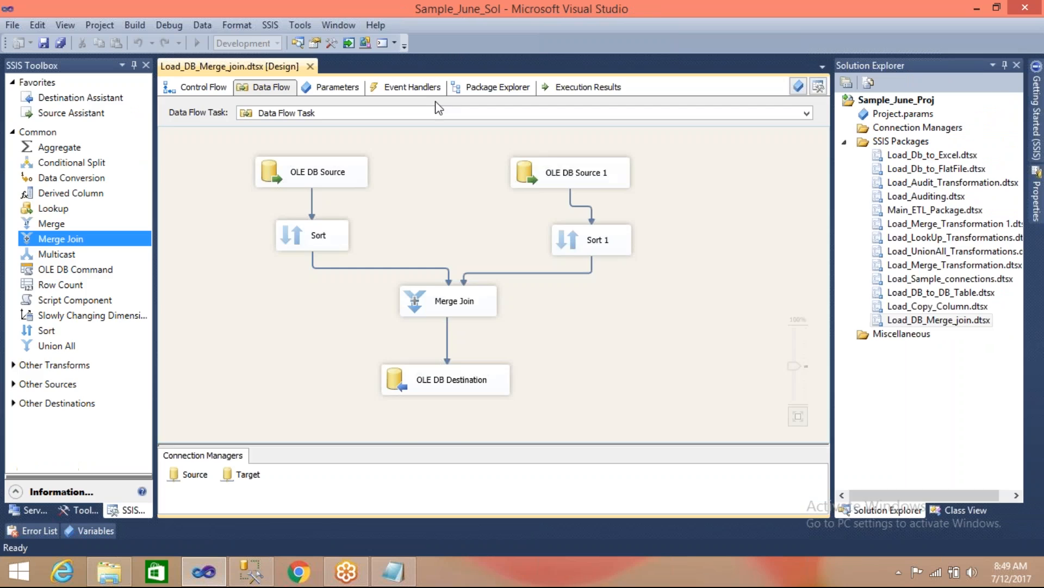
- Switch to SQL Server Management Studio and run only the select query on EmploeeDeptDetails_07july
{"action": "left_click", "coordinate": [251, 571]}
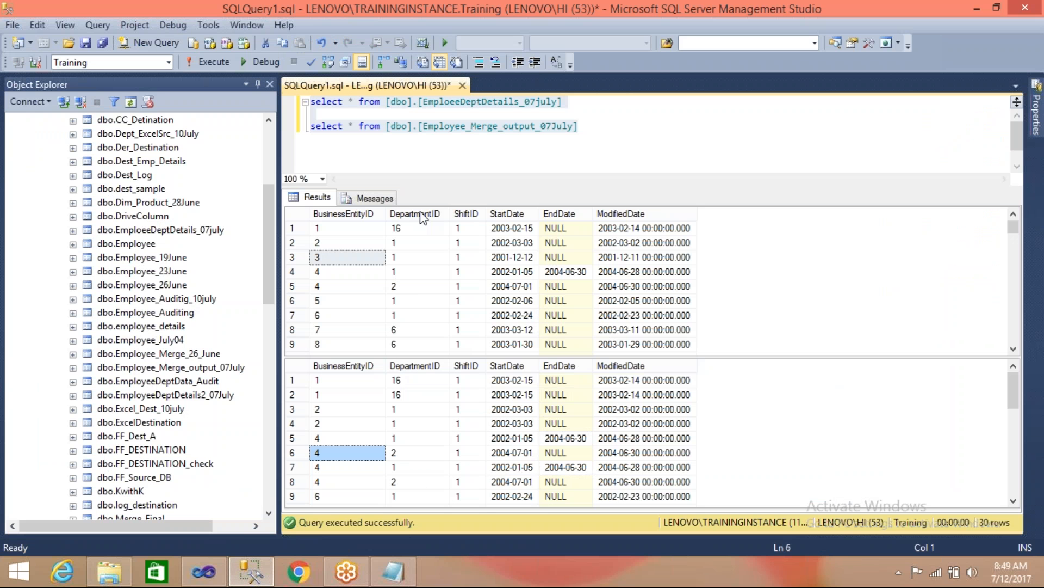
{"action": "mouse_move", "coordinate": [335, 184]}
{"action": "left_mouse_down"}
{"action": "mouse_move", "coordinate": [335, 153]}
{"action": "mouse_move", "coordinate": [325, 156]}
{"action": "left_mouse_up"}
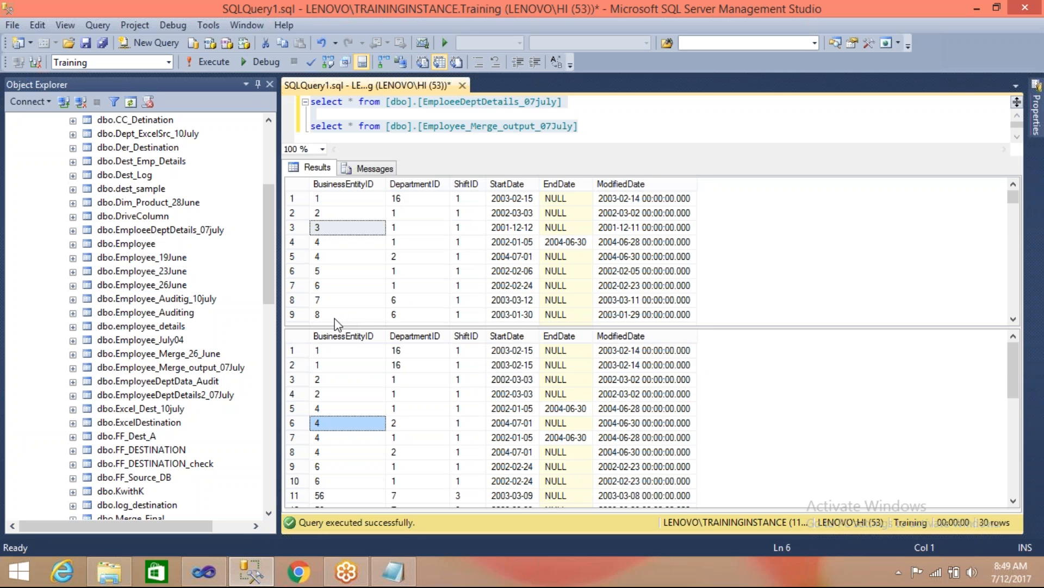
{"action": "left_click_drag", "start_coordinate": [335, 326], "coordinate": [330, 350]}
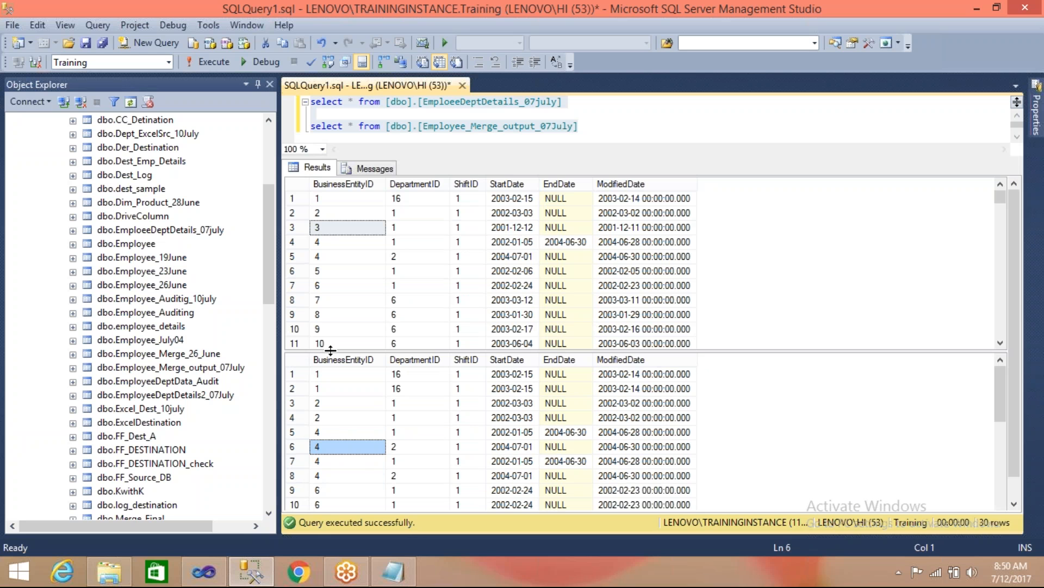
{"action": "left_click", "coordinate": [407, 107]}
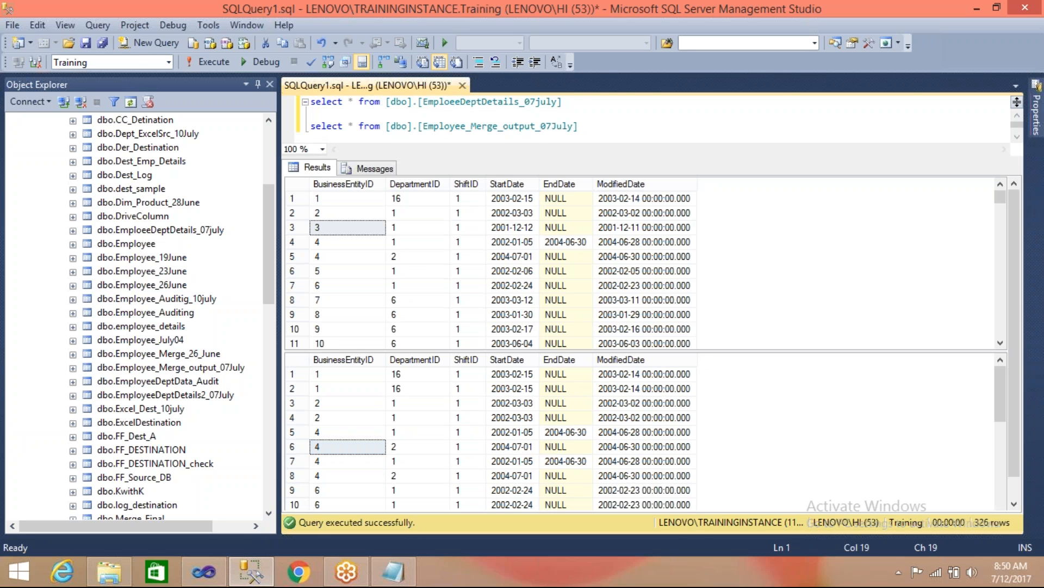
{"action": "key", "text": "End"}
{"action": "key", "text": "shift+Home"}
{"action": "key", "text": "F5"}
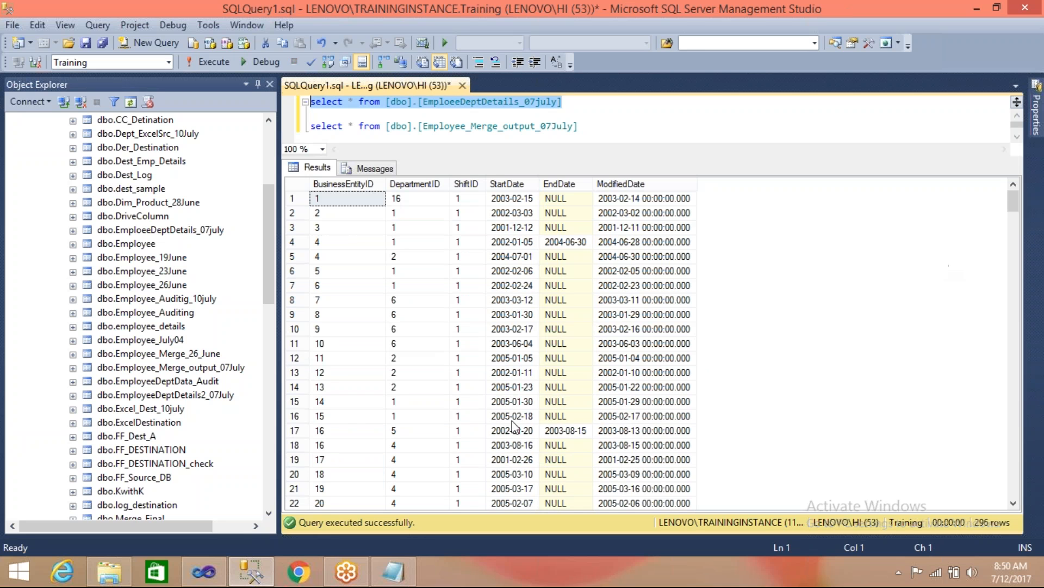
- Examine the BusinessEntityID values in the EmploeeDeptDetails_07july results for repeated IDs
{"action": "left_click", "coordinate": [325, 431]}
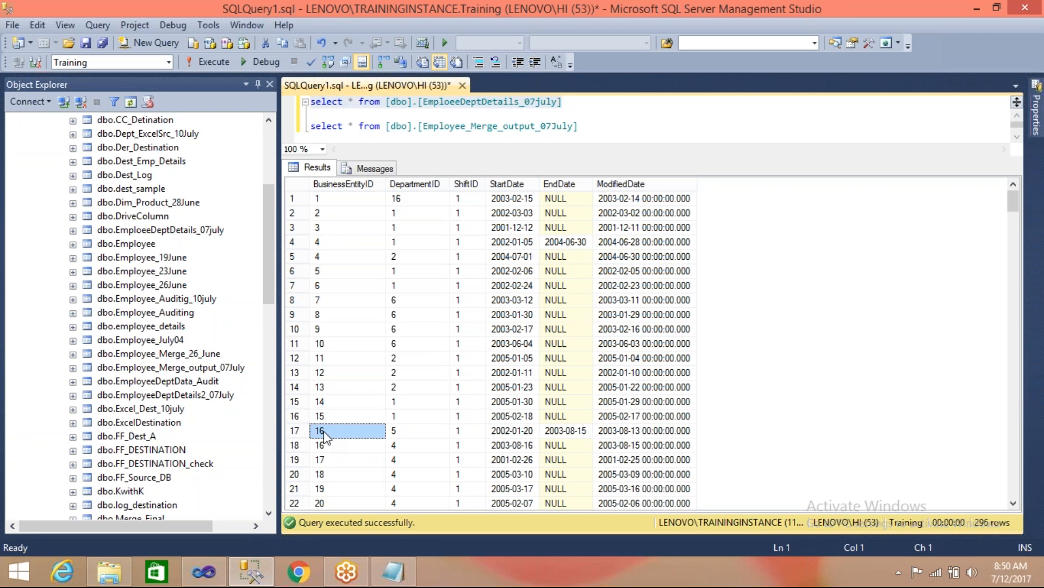
{"action": "key", "text": "shift+Down"}
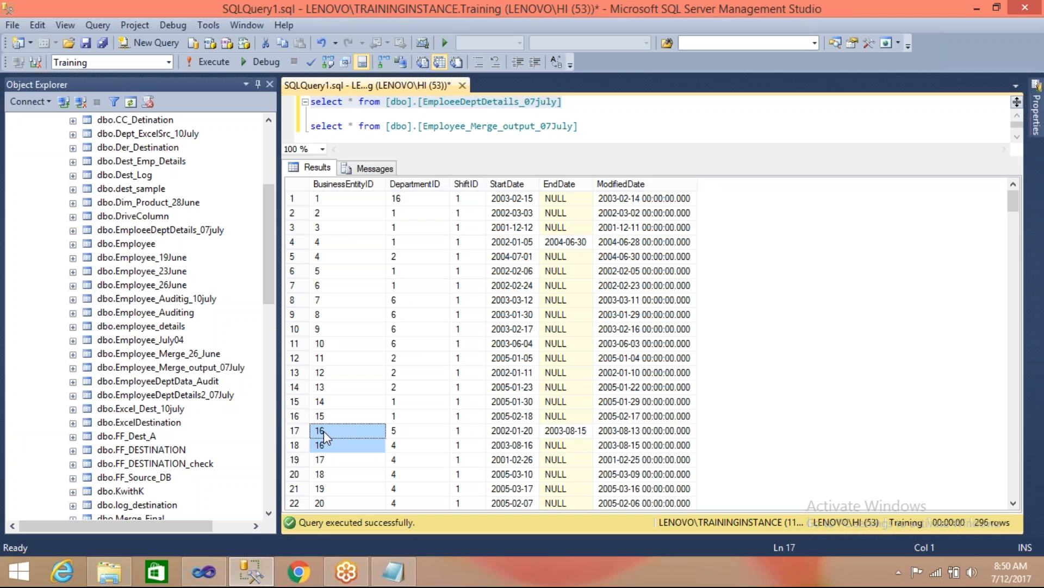
{"action": "key", "text": "Down"}
{"action": "key", "text": "Down"}
{"action": "key", "text": "Down"}
{"action": "key", "text": "Down"}
{"action": "key", "text": "Down"}
{"action": "key", "text": "Down"}
{"action": "key", "text": "Down"}
{"action": "key", "text": "Down"}
{"action": "key", "text": "Down"}
{"action": "key", "text": "Down"}
{"action": "key", "text": "Down"}
{"action": "key", "text": "Down"}
{"action": "key", "text": "Down"}
{"action": "key", "text": "Down"}
{"action": "key", "text": "Down"}
{"action": "key", "text": "Down"}
{"action": "key", "text": "Down"}
{"action": "key", "text": "Down"}
{"action": "key", "text": "Down"}
{"action": "key", "text": "Down"}
{"action": "key", "text": "Down"}
{"action": "key", "text": "Down"}
{"action": "key", "text": "Down"}
{"action": "key", "text": "Down"}
{"action": "key", "text": "Down"}
{"action": "key", "text": "Down"}
{"action": "key", "text": "Down"}
{"action": "key", "text": "Down"}
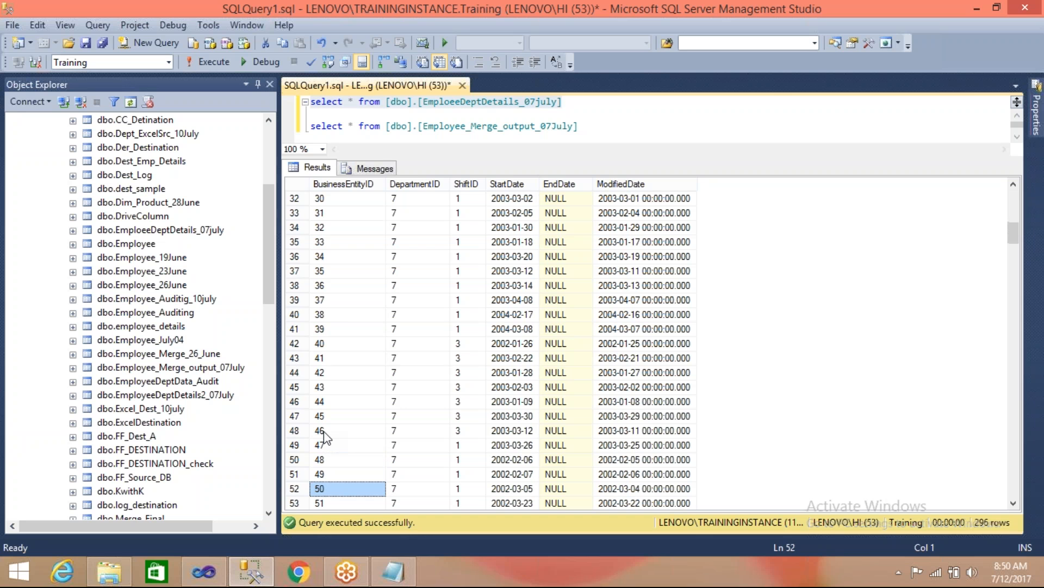
- Run only the select query on Employee_Merge_output_07July
{"action": "left_click", "coordinate": [519, 126]}
{"action": "key", "text": "End"}
{"action": "key", "text": "shift+Home"}
{"action": "key", "text": "F5"}
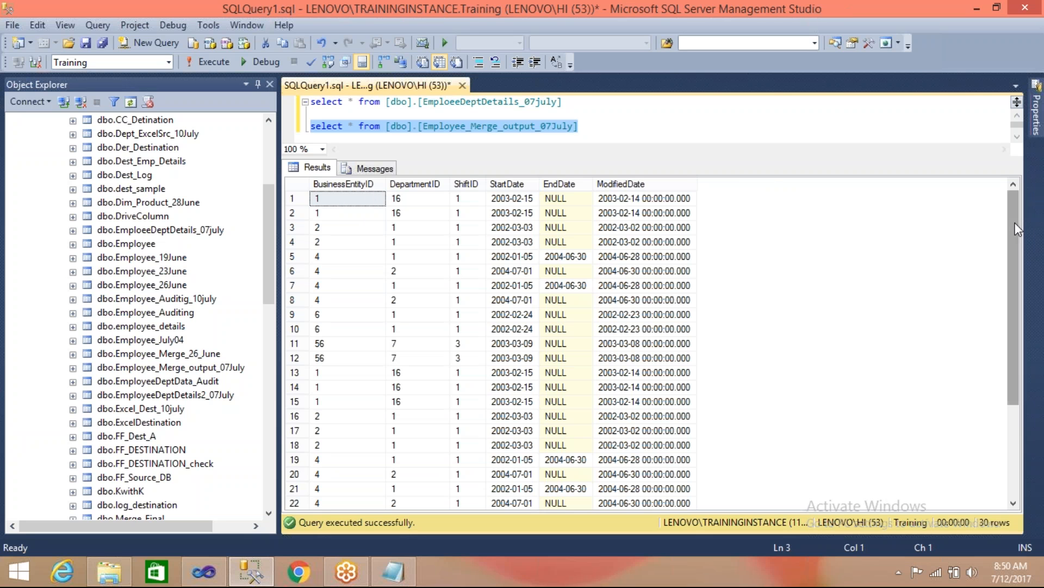
- Examine the repeated BusinessEntityID rows in the Employee_Merge_output_07July results, especially those with ID 4
{"action": "left_click_drag", "start_coordinate": [1017, 229], "coordinate": [1011, 310]}
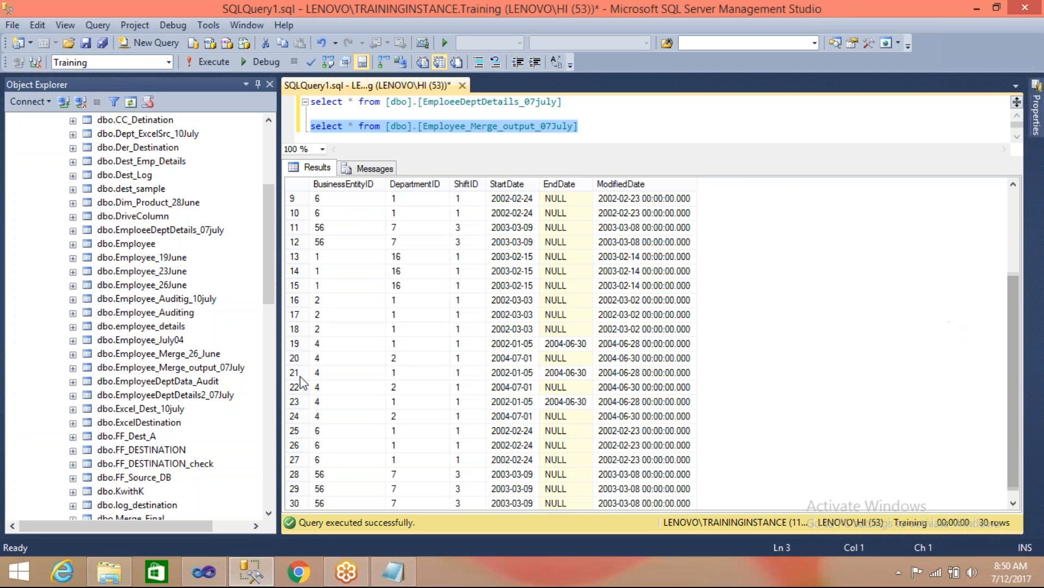
{"action": "left_click", "coordinate": [336, 344]}
{"action": "key", "text": "shift+Down"}
{"action": "key", "text": "shift+Down"}
{"action": "key", "text": "shift+Down"}
{"action": "key", "text": "shift+Down"}
{"action": "key", "text": "shift+Down"}
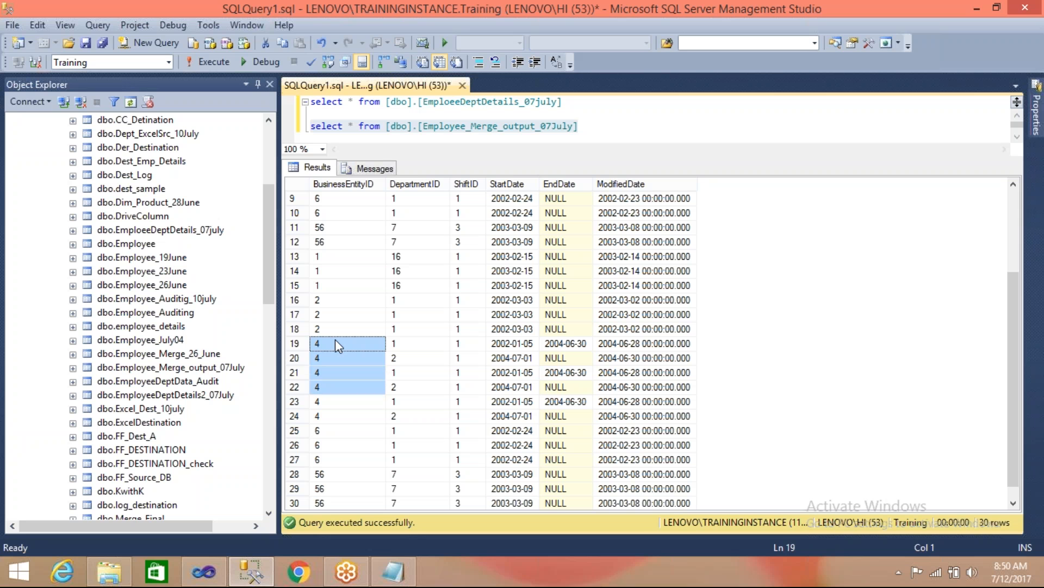
{"action": "key", "text": "shift+Down"}
{"action": "left_click", "coordinate": [335, 342]}
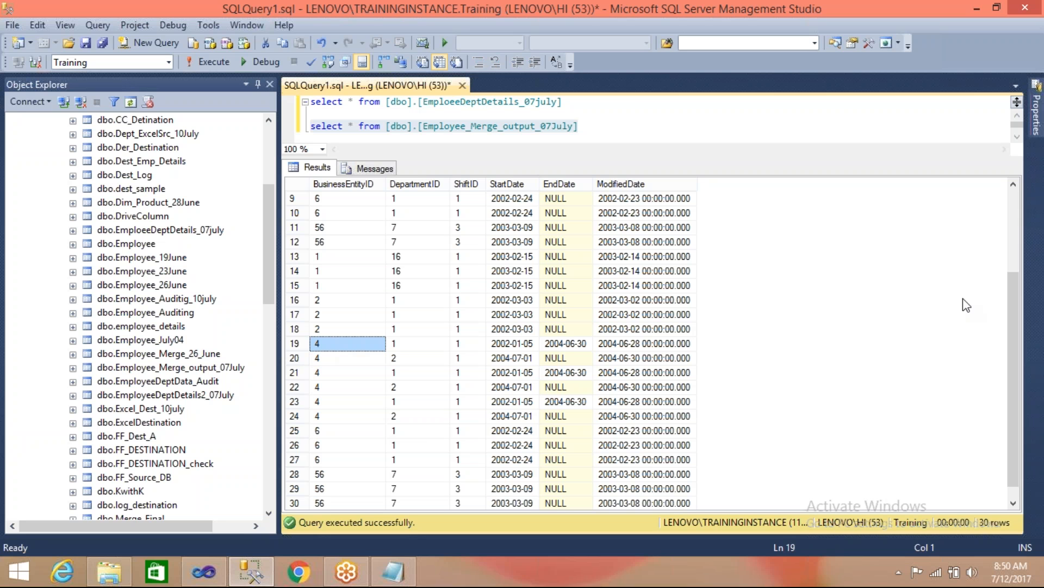
{"action": "left_click_drag", "start_coordinate": [1010, 337], "coordinate": [999, 205]}
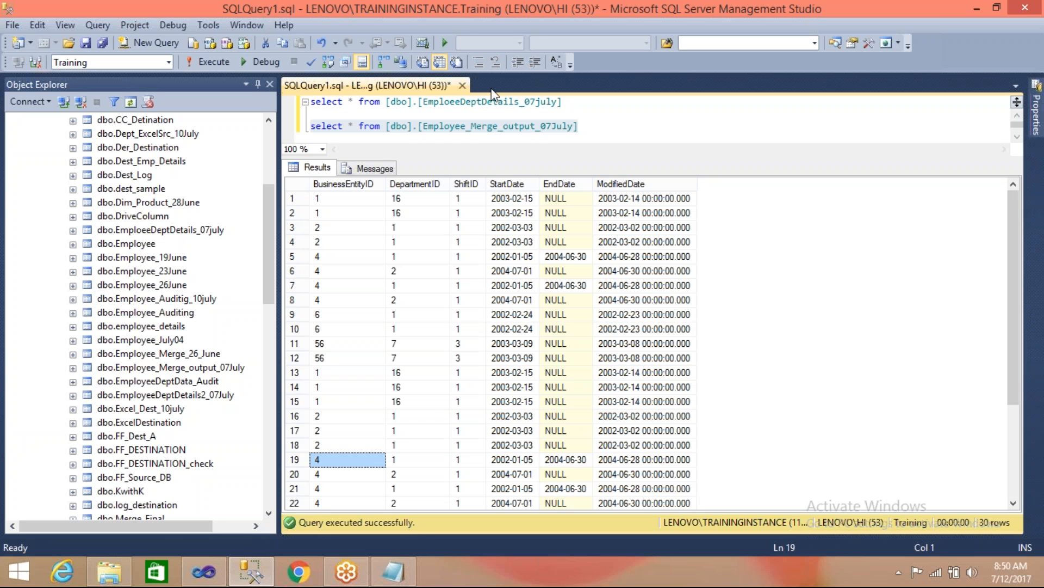
{"action": "left_click", "coordinate": [482, 110]}
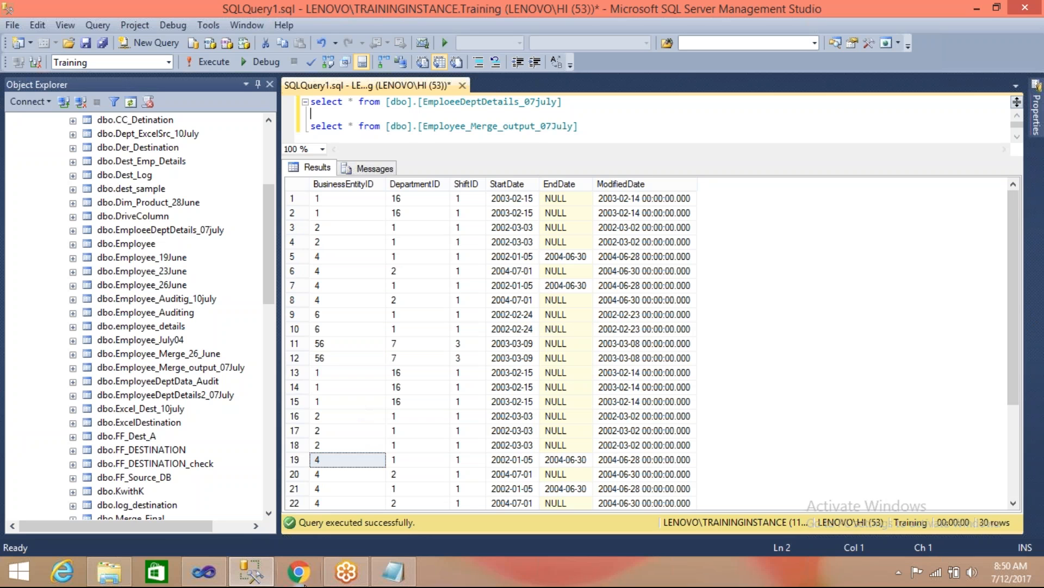
- Switch to Visual Studio, show the Control Flow of Load_DB_Merge_join and save the package
{"action": "left_click", "coordinate": [204, 571]}
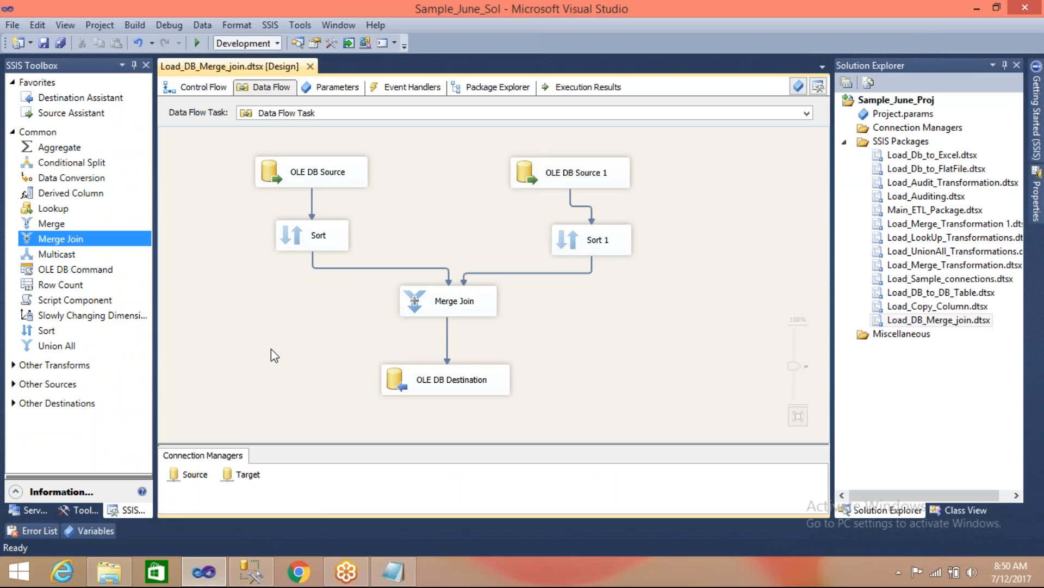
{"action": "left_click", "coordinate": [195, 94]}
{"action": "left_click", "coordinate": [230, 148]}
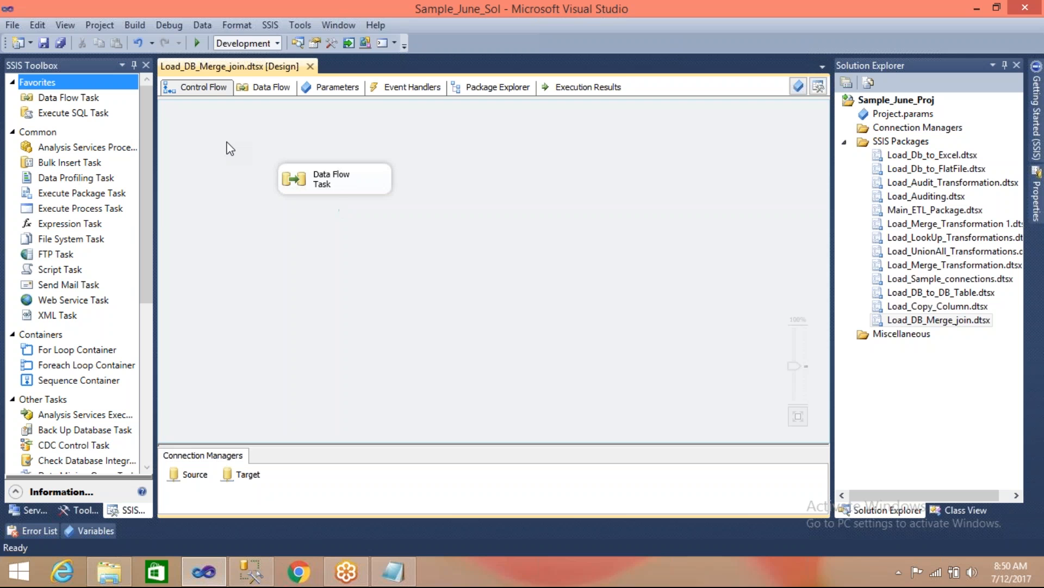
{"action": "key", "text": "ctrl+s"}
- Switch to the Notepad notes and add a dashed separator with the line "One time Process" below the join query
{"action": "left_click", "coordinate": [399, 581]}
{"action": "left_click", "coordinate": [191, 509]}
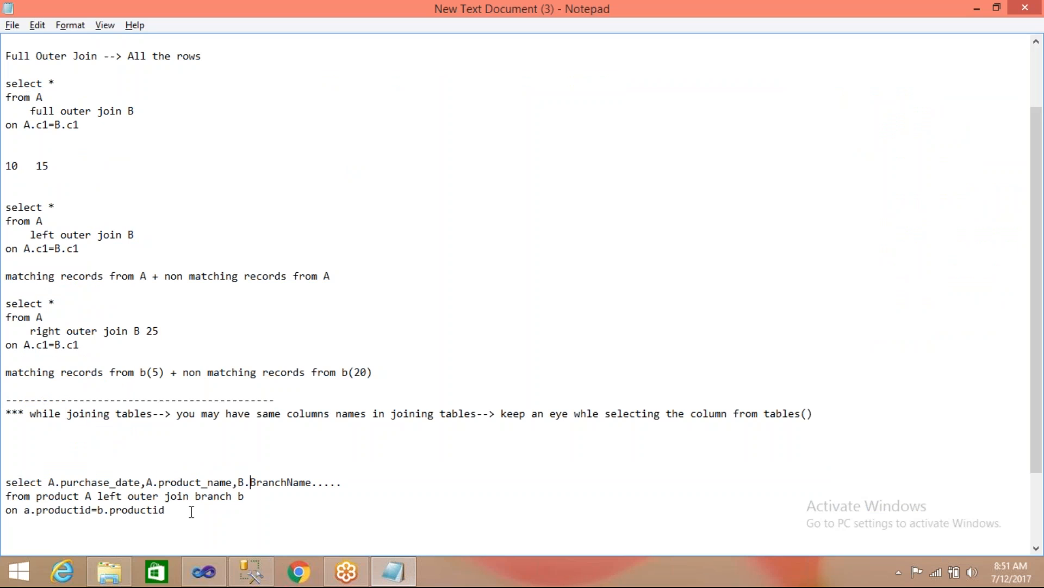
{"action": "key", "text": "Return"}
{"action": "key", "text": "Return"}
{"action": "key", "text": "Return"}
{"action": "type", "text": "-----------"}
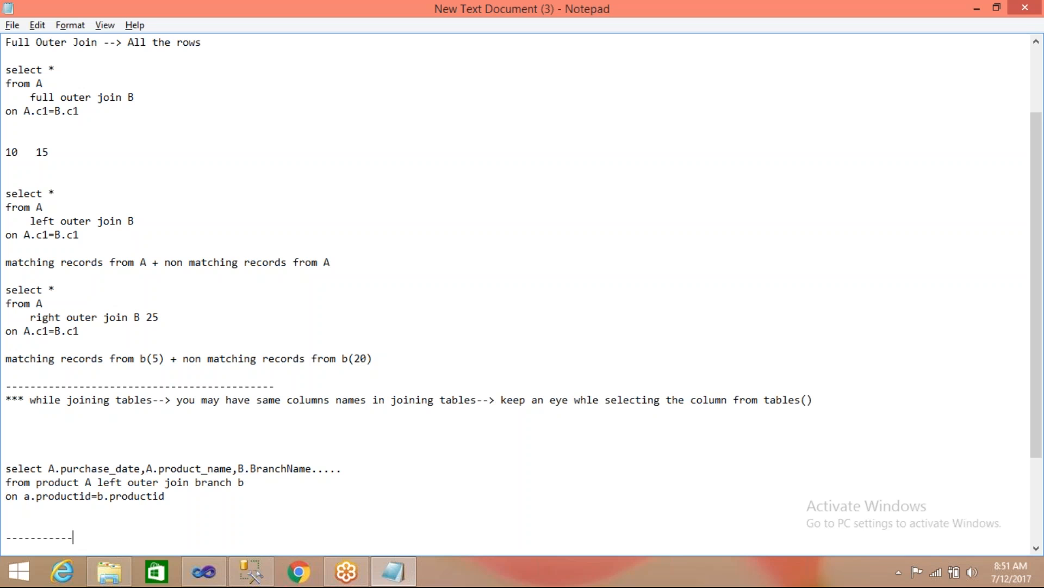
{"action": "key", "text": "Return"}
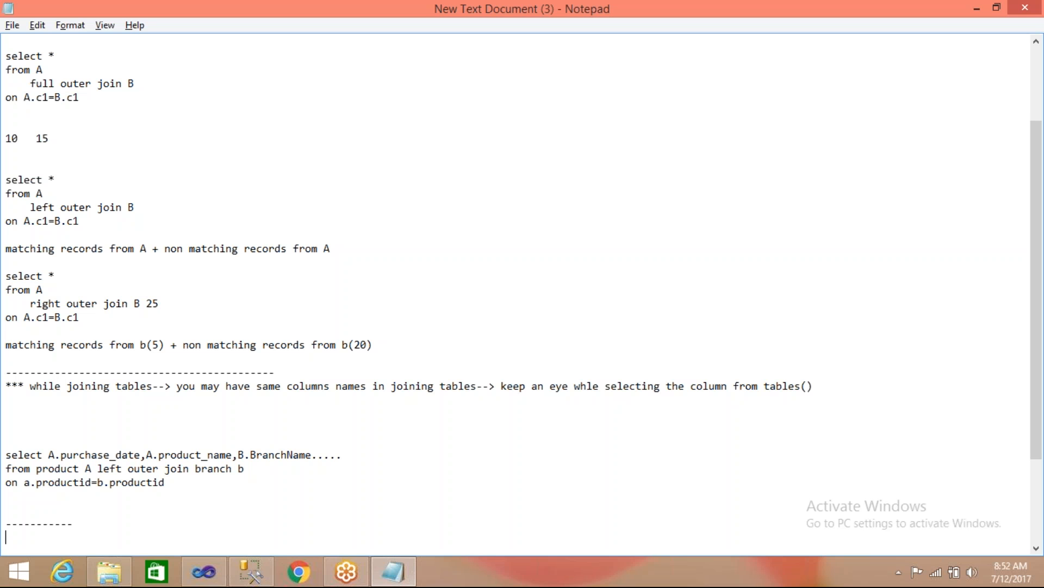
{"action": "type", "text": "One time Process"}
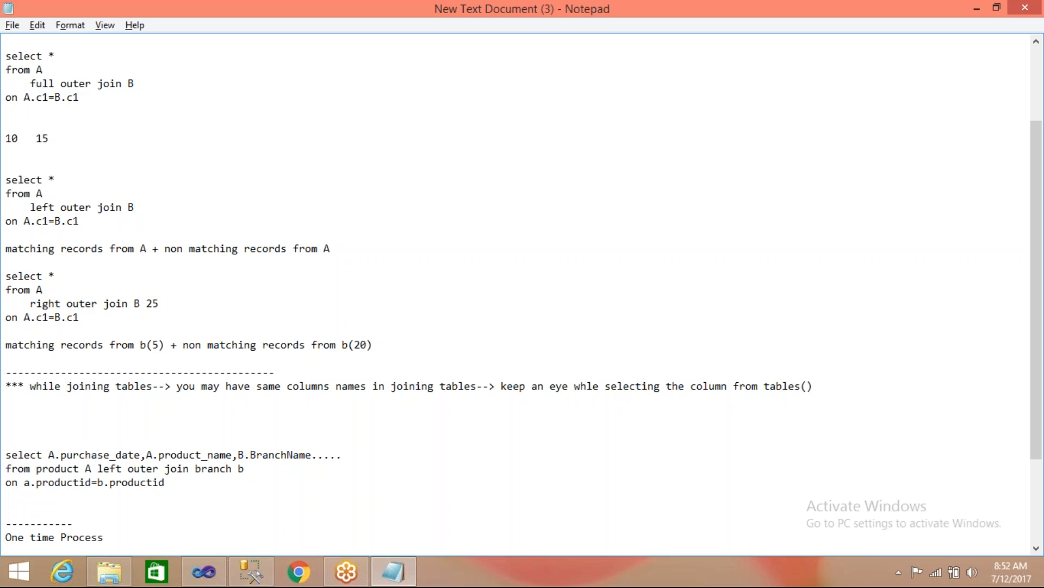
- Prefix the "One time Process" line with ** and add "Bulk Insert" below it after a blank line
{"action": "type", "text": "**"}
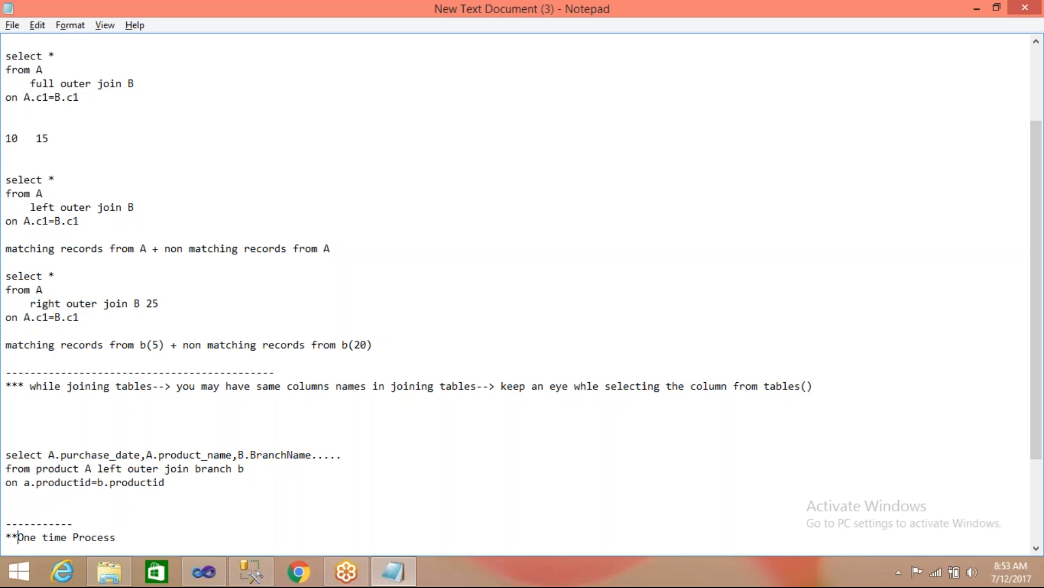
{"action": "key", "text": "End"}
{"action": "key", "text": "Return"}
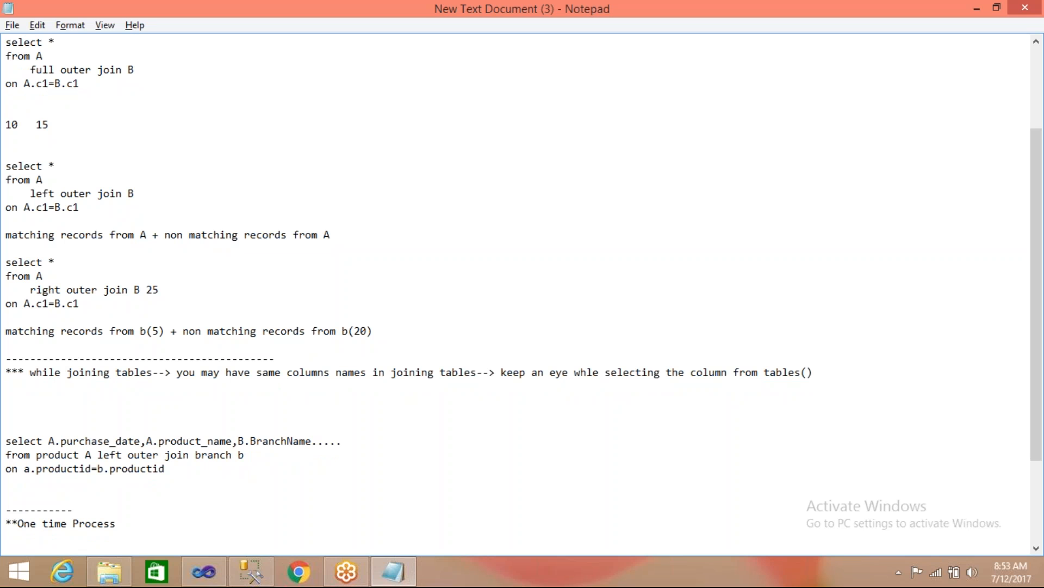
{"action": "key", "text": "Return"}
{"action": "type", "text": "Bulk Insert"}
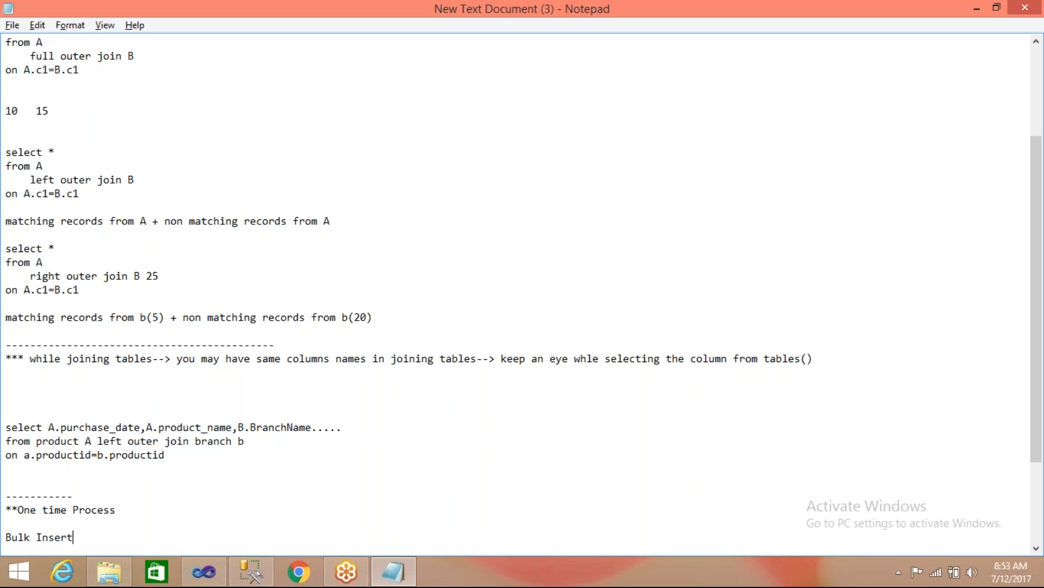
{"action": "key", "text": "Return"}
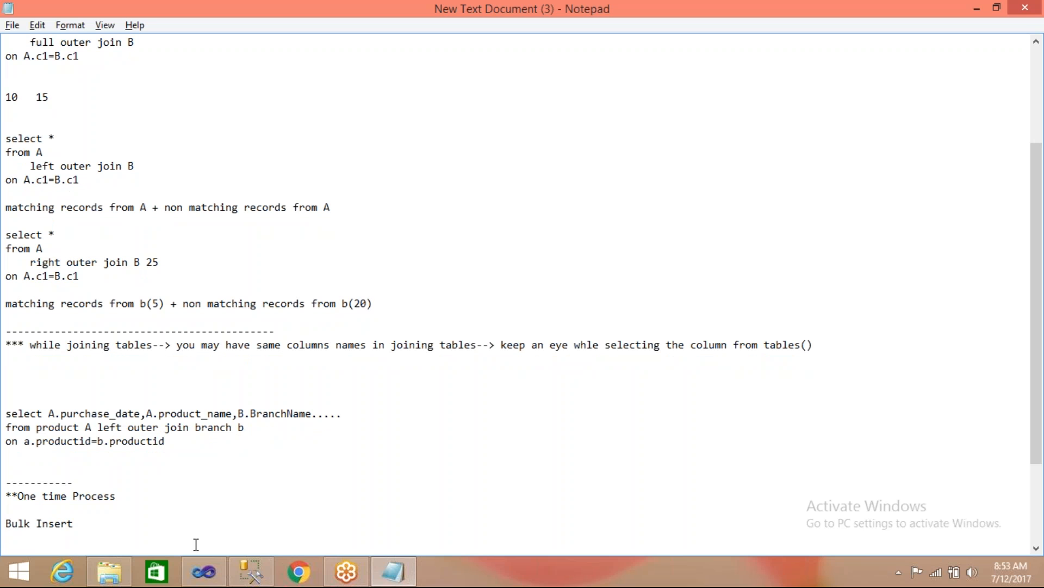
{"action": "left_click_drag", "start_coordinate": [77, 524], "coordinate": [7, 524]}
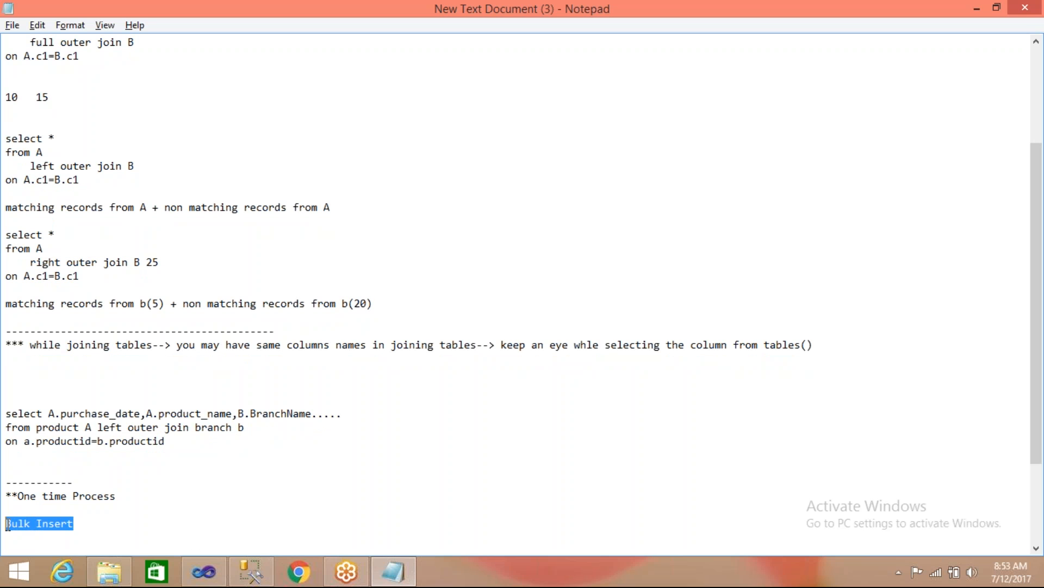
{"action": "left_click", "coordinate": [47, 522]}
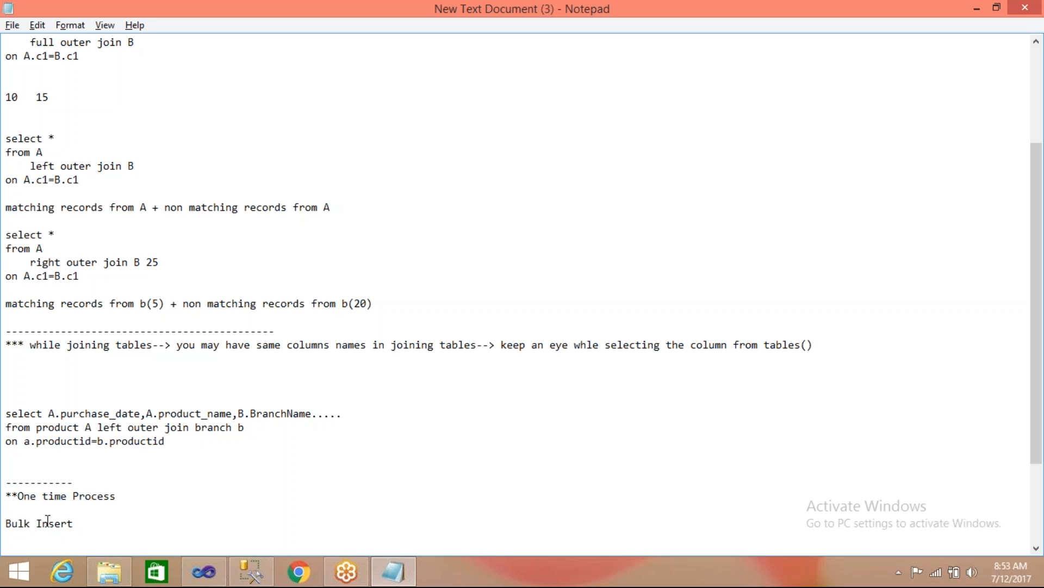
- Switch to Visual Studio and add a Bulk Insert Task to the control flow below the Data Flow Task
{"action": "left_click", "coordinate": [199, 583]}
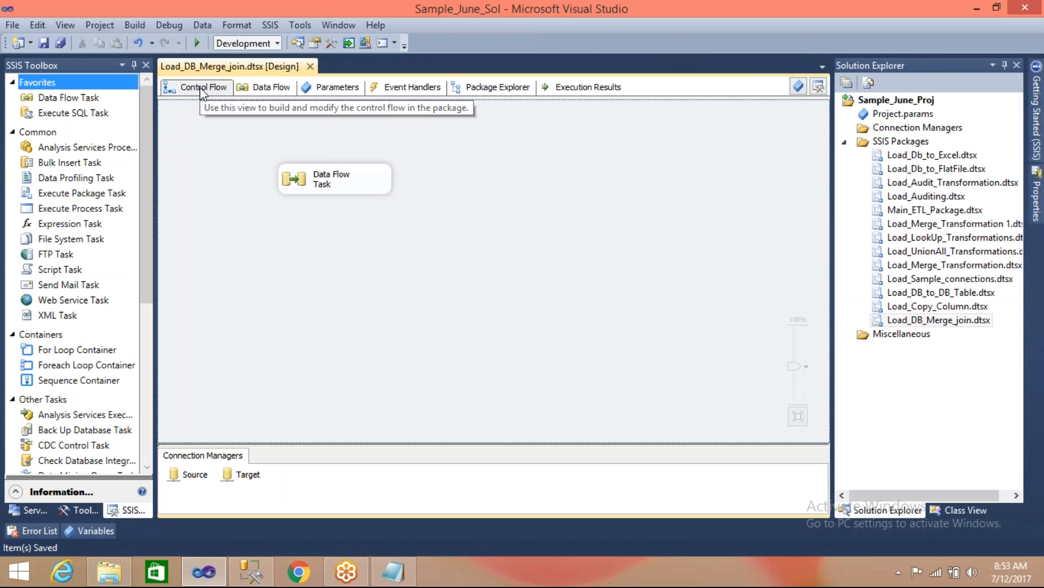
{"action": "left_click", "coordinate": [72, 165]}
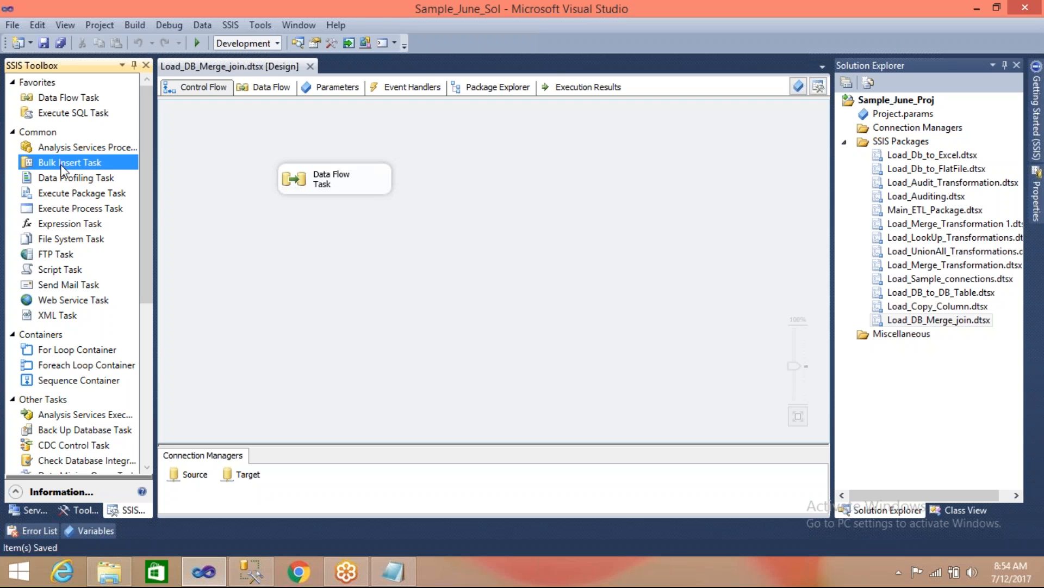
{"action": "left_click_drag", "start_coordinate": [61, 170], "coordinate": [354, 299]}
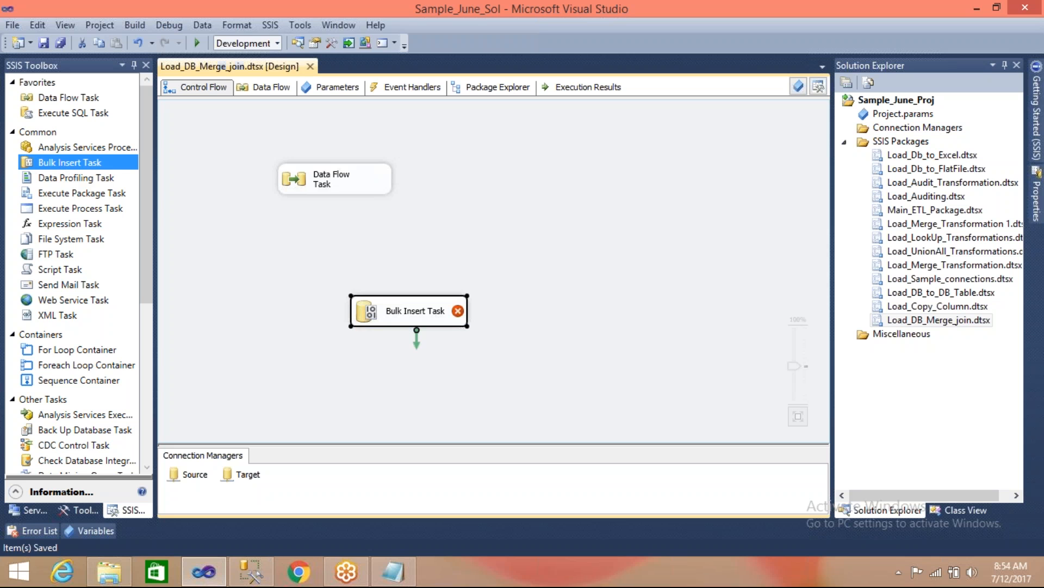
- Open the Bulk Insert Task for editing and name it "Load Product Dum"
{"action": "double_click", "coordinate": [375, 316]}
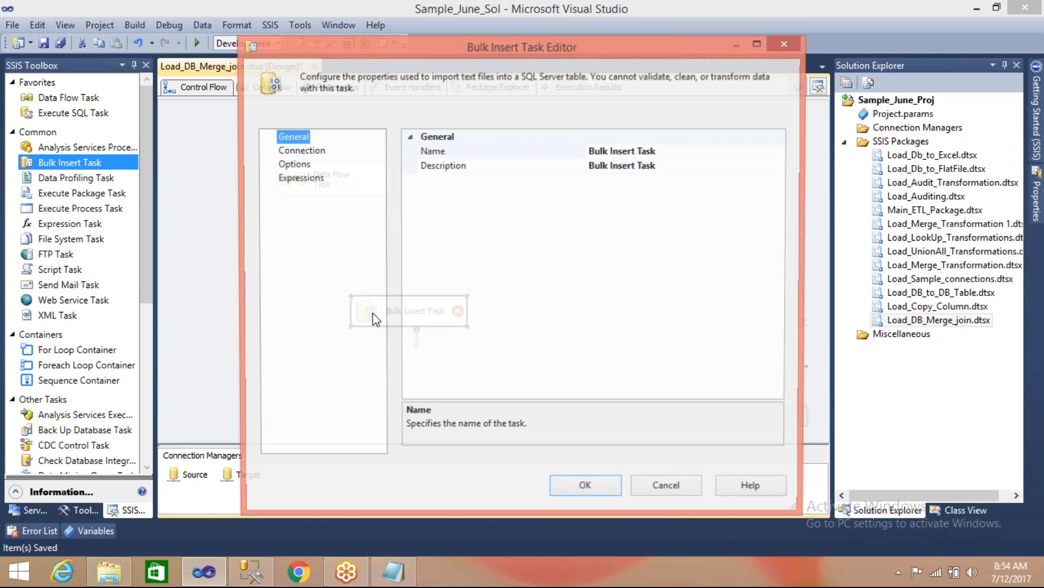
{"action": "left_click", "coordinate": [663, 152]}
{"action": "left_click_drag", "start_coordinate": [662, 152], "coordinate": [584, 154]}
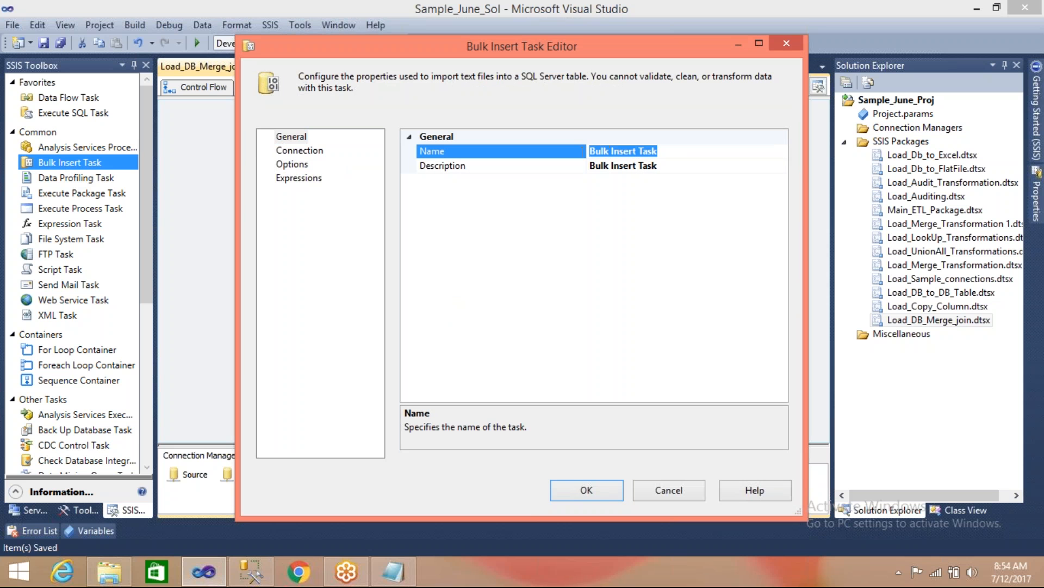
{"action": "type", "text": "Load"}
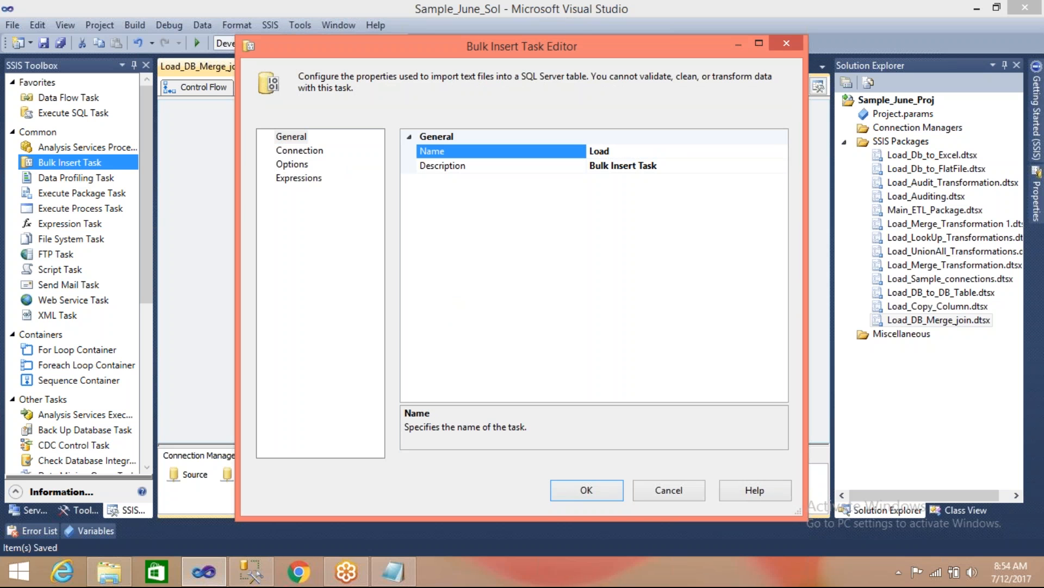
{"action": "type", "text": " Product Dum"}
- Set the Bulk Insert Task's destination connection to Target
{"action": "left_click", "coordinate": [295, 151]}
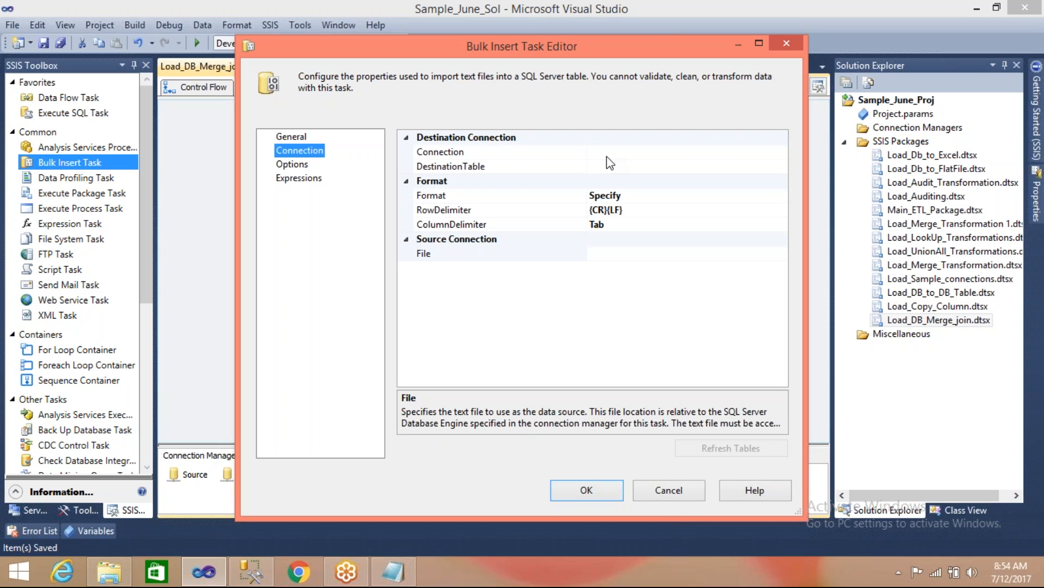
{"action": "left_click", "coordinate": [589, 151]}
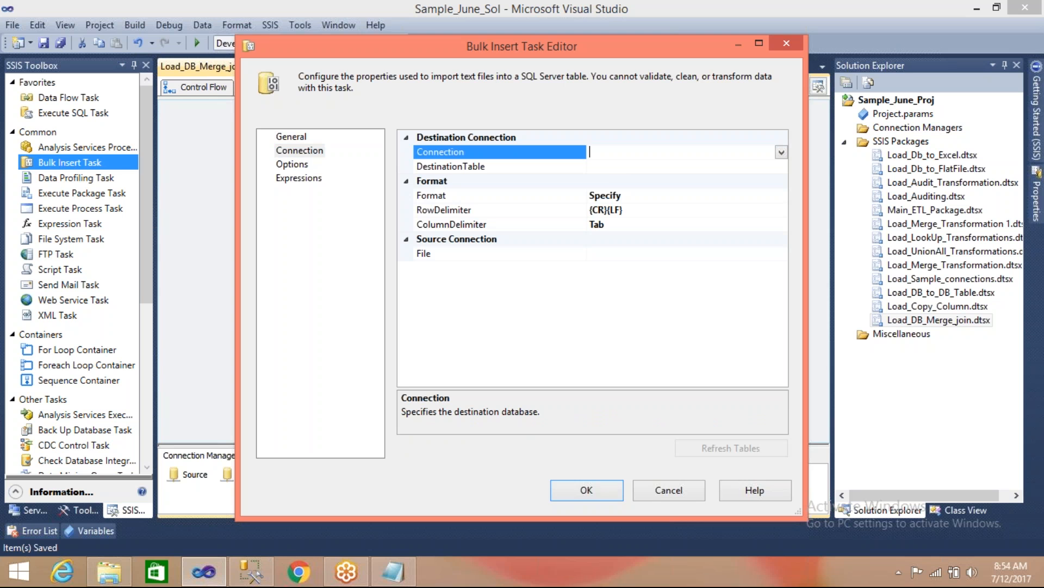
{"action": "left_click", "coordinate": [782, 153]}
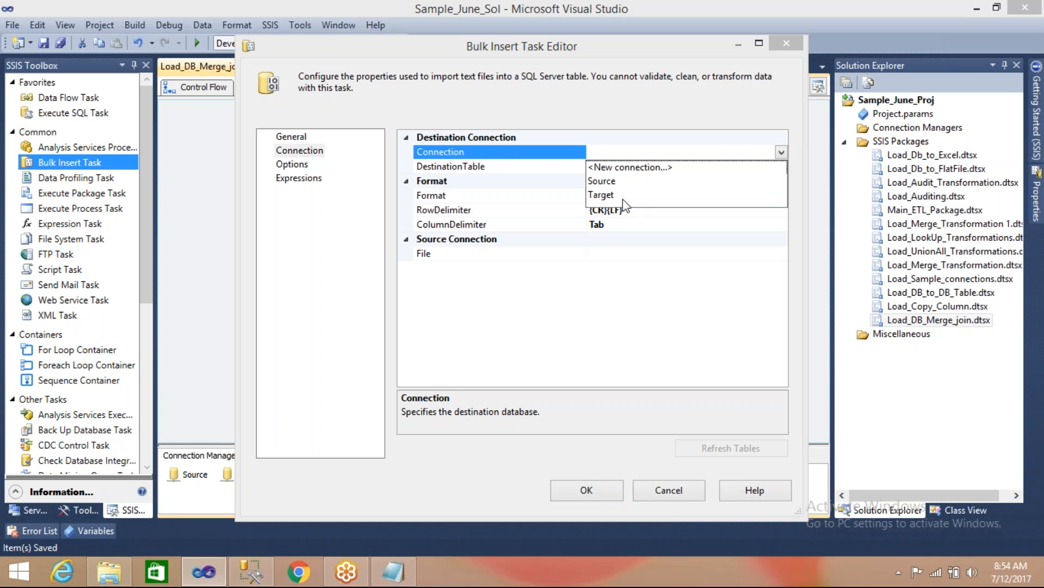
{"action": "left_click", "coordinate": [606, 194]}
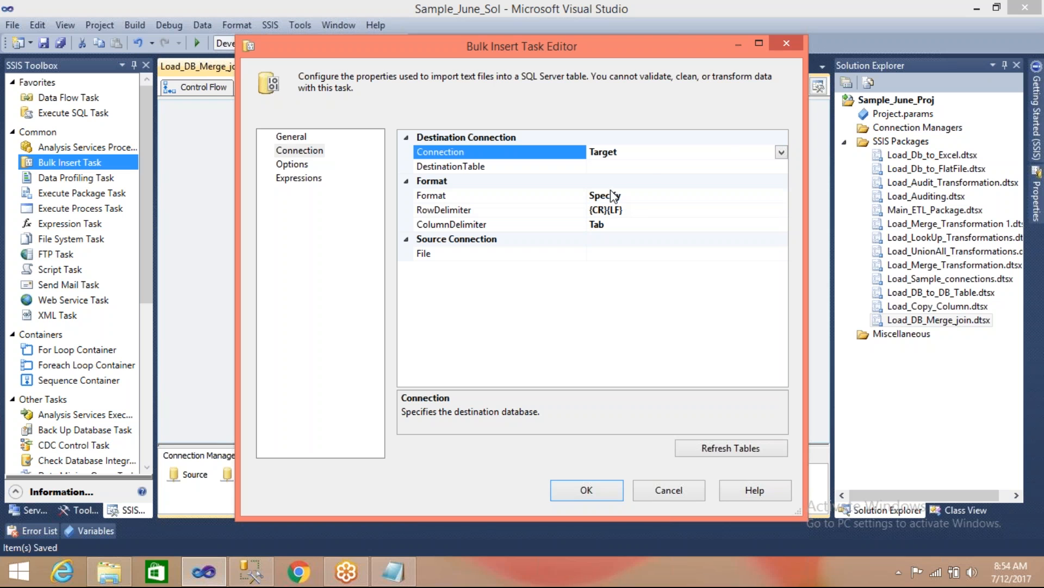
- Look through the available destination tables for the Bulk Insert Task without selecting one
{"action": "left_click", "coordinate": [637, 166]}
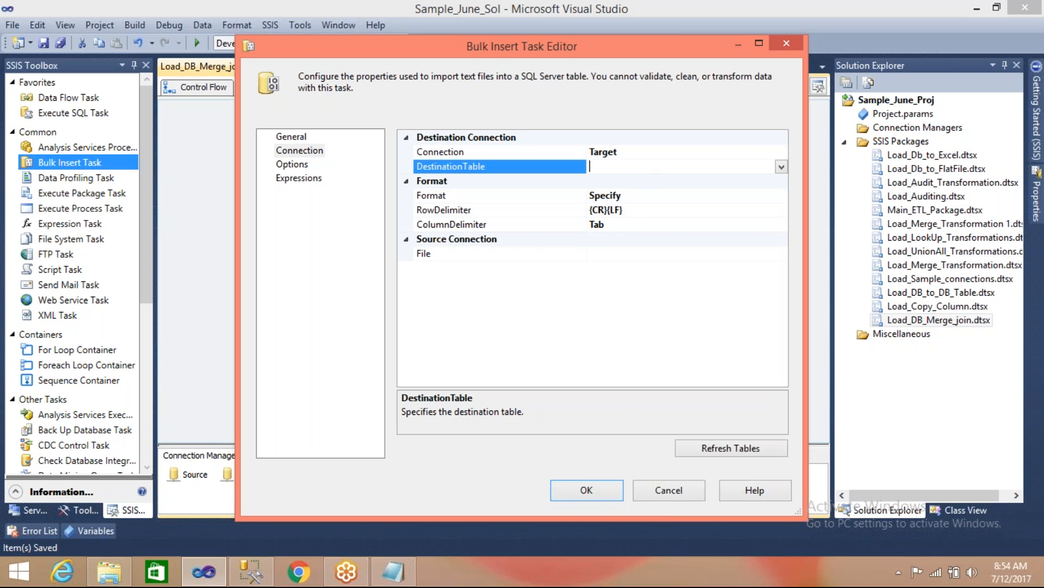
{"action": "left_click", "coordinate": [781, 167]}
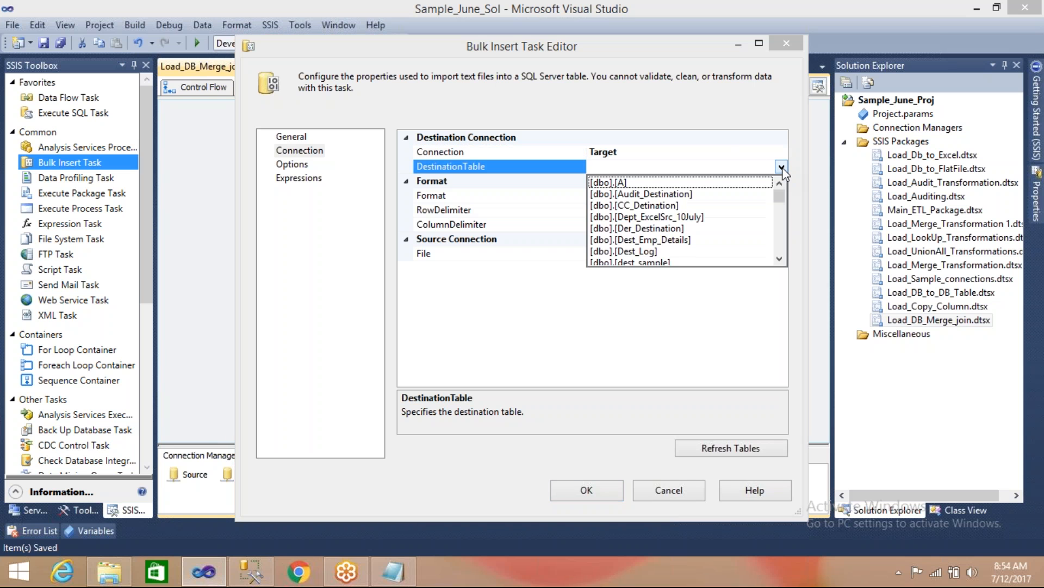
{"action": "left_click", "coordinate": [722, 303]}
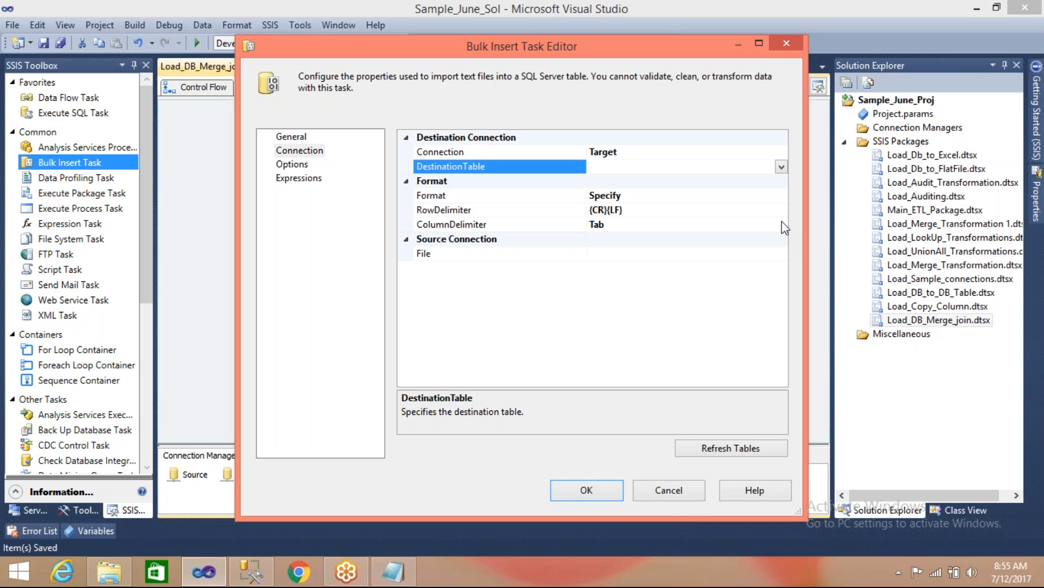
{"action": "left_click", "coordinate": [782, 167]}
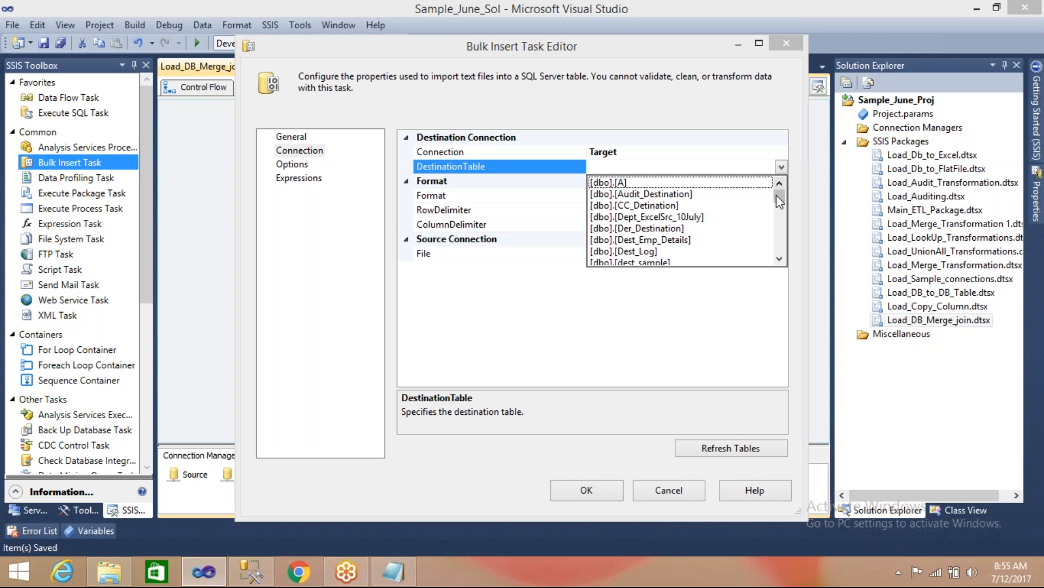
{"action": "mouse_move", "coordinate": [776, 195]}
{"action": "left_mouse_down"}
{"action": "mouse_move", "coordinate": [773, 260]}
{"action": "mouse_move", "coordinate": [771, 187]}
{"action": "left_mouse_up"}
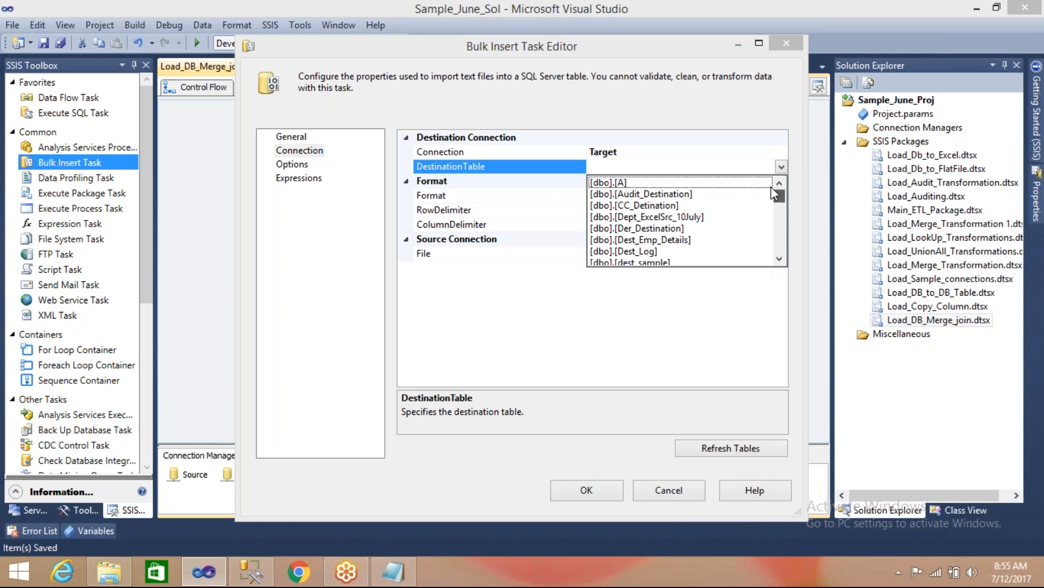
{"action": "left_click", "coordinate": [793, 168]}
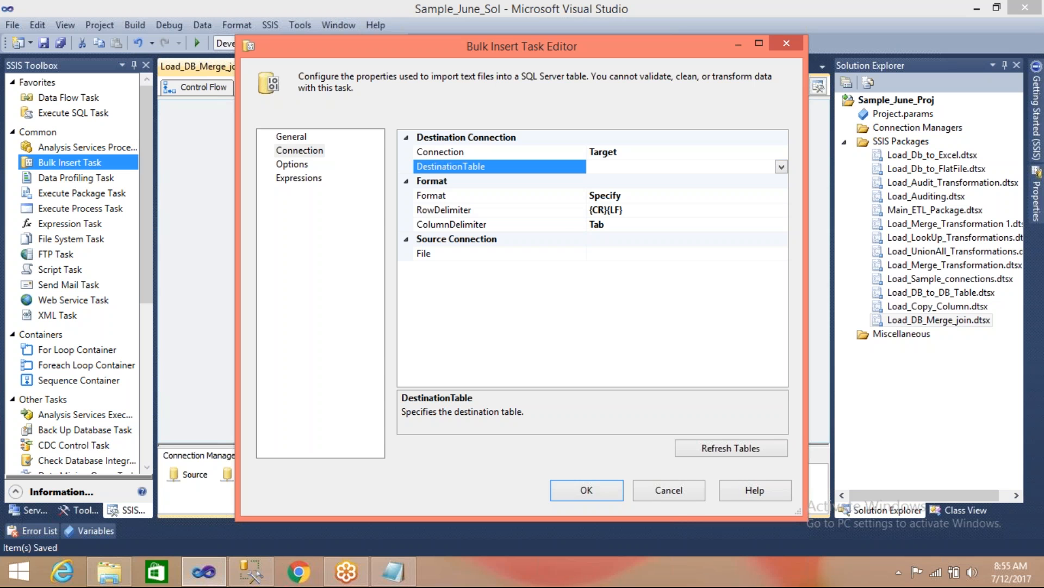
- Switch to File Explorer, open FF_Product from the Sample_June_Sol folder, examine its column header line and close the file
{"action": "left_click", "coordinate": [117, 579]}
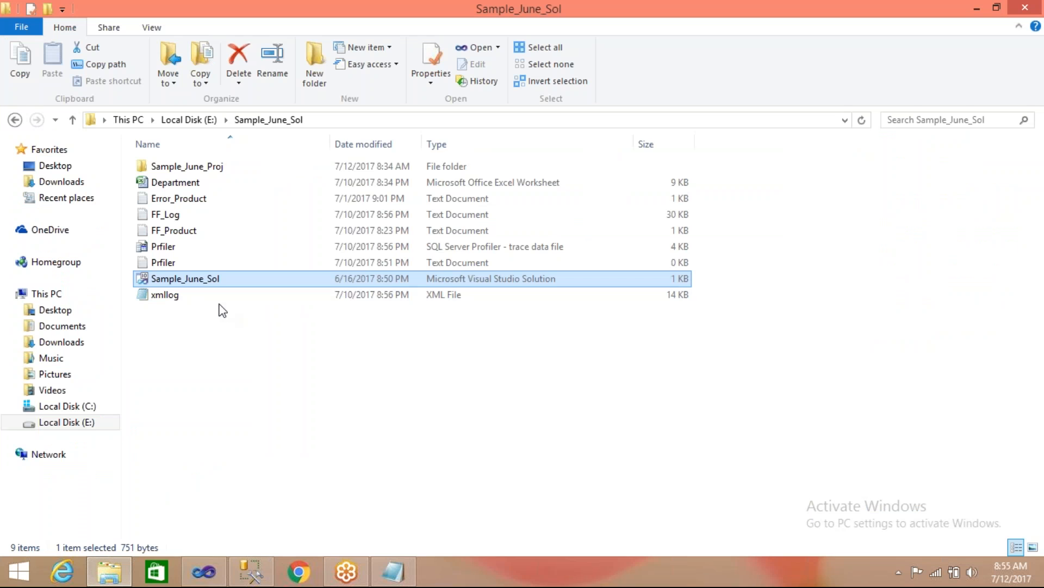
{"action": "key", "text": "BackSpace"}
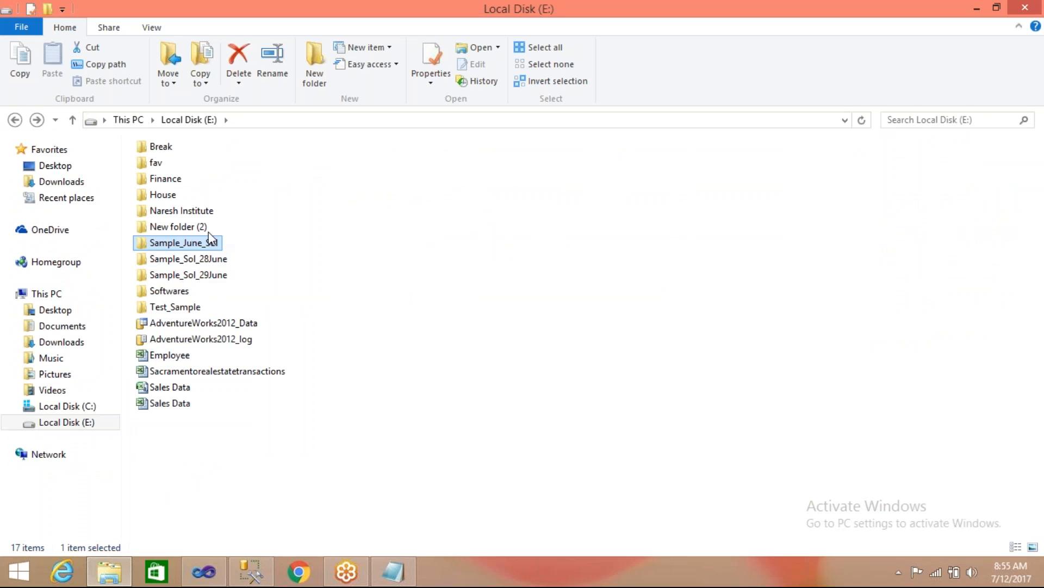
{"action": "double_click", "coordinate": [210, 246]}
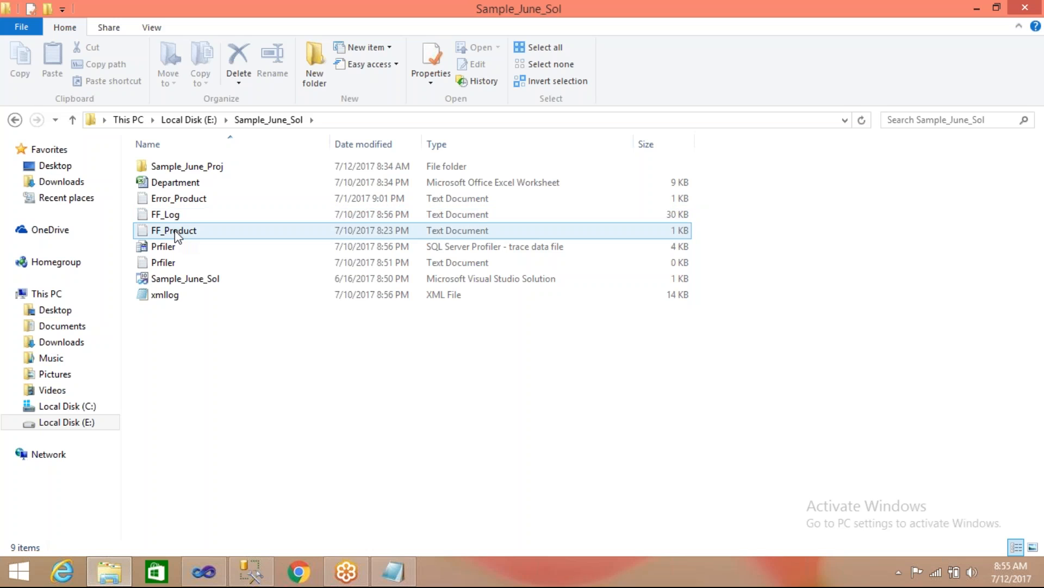
{"action": "double_click", "coordinate": [175, 232]}
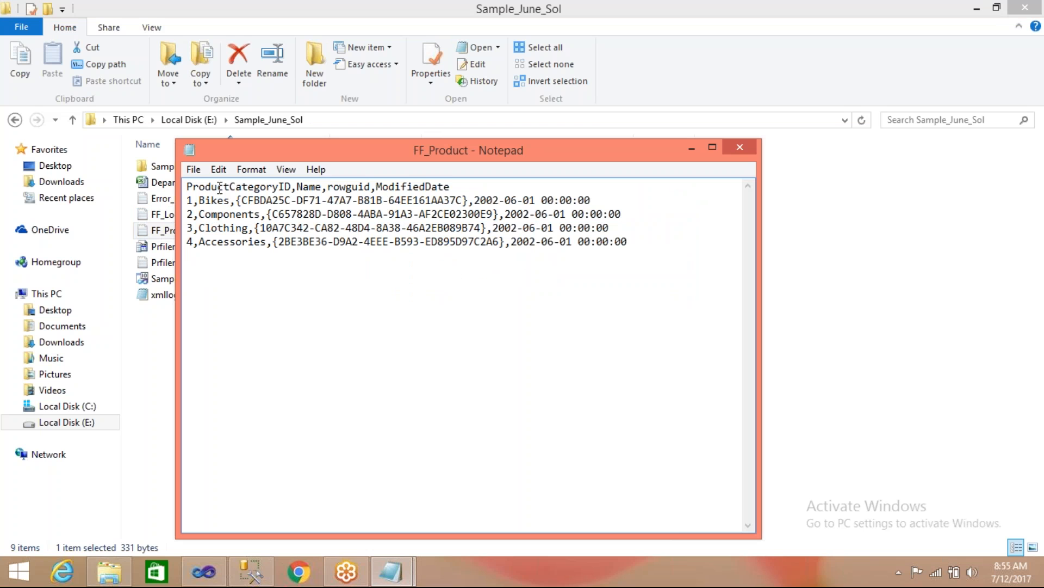
{"action": "key", "text": "shift+End"}
{"action": "left_click", "coordinate": [316, 190]}
{"action": "left_click", "coordinate": [388, 187]}
{"action": "left_click", "coordinate": [737, 150]}
- Switch to SQL Server Management Studio and show the columns of the dbo.Product_10July table
{"action": "left_click", "coordinate": [251, 572]}
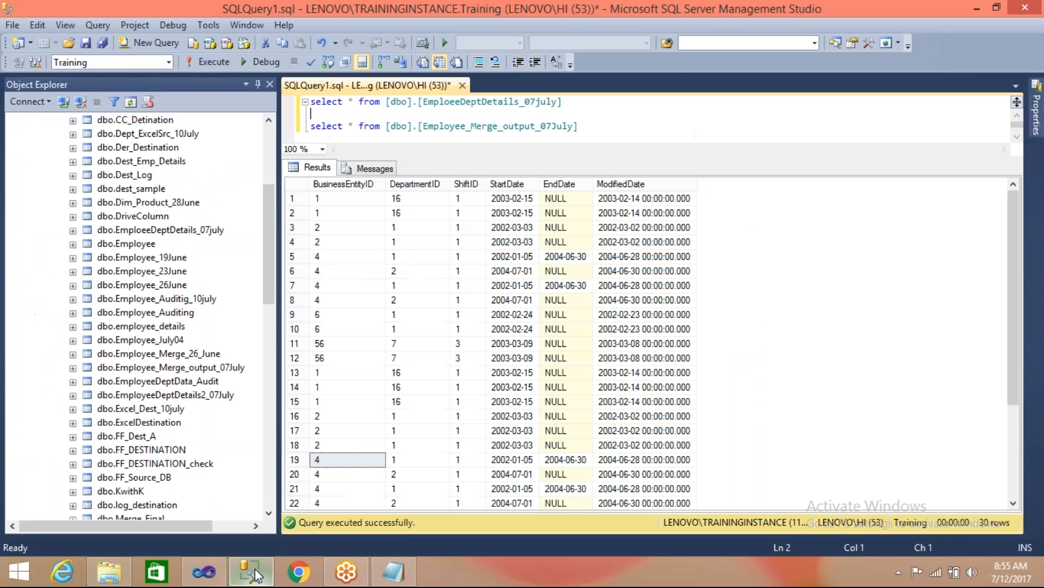
{"action": "left_click_drag", "start_coordinate": [269, 282], "coordinate": [266, 358]}
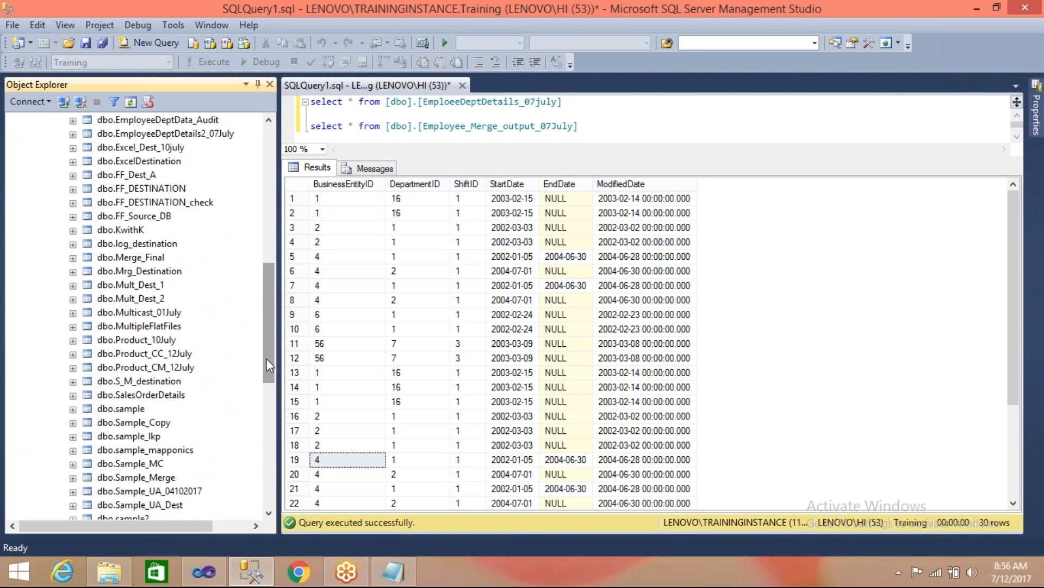
{"action": "left_click", "coordinate": [73, 340]}
{"action": "left_click", "coordinate": [87, 355]}
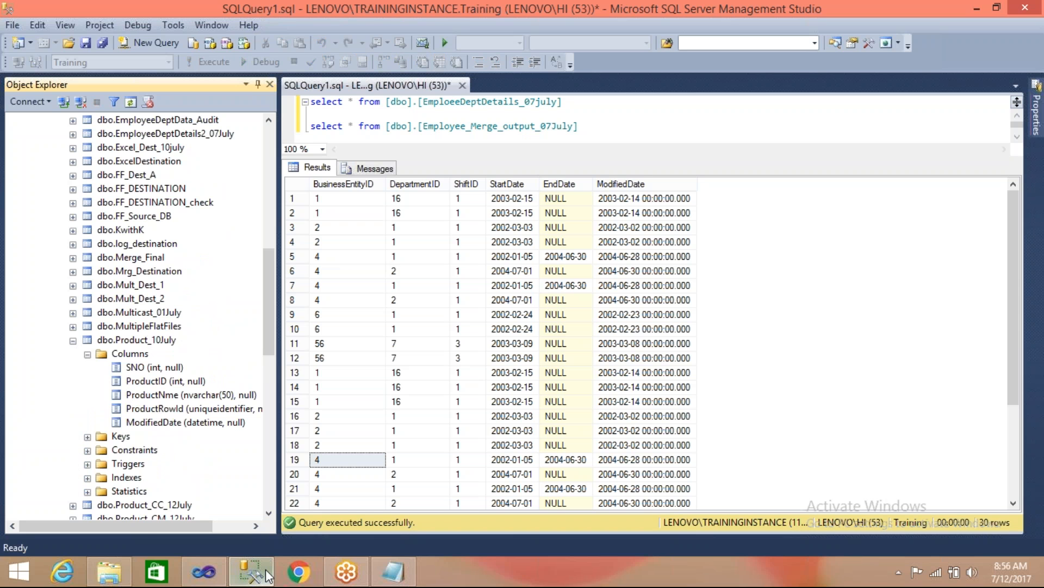
- Return to the Sample_June_Sol folder, reopen FF_Product to compare its columns with dbo.Product_10July, and close it
{"action": "left_click", "coordinate": [399, 578]}
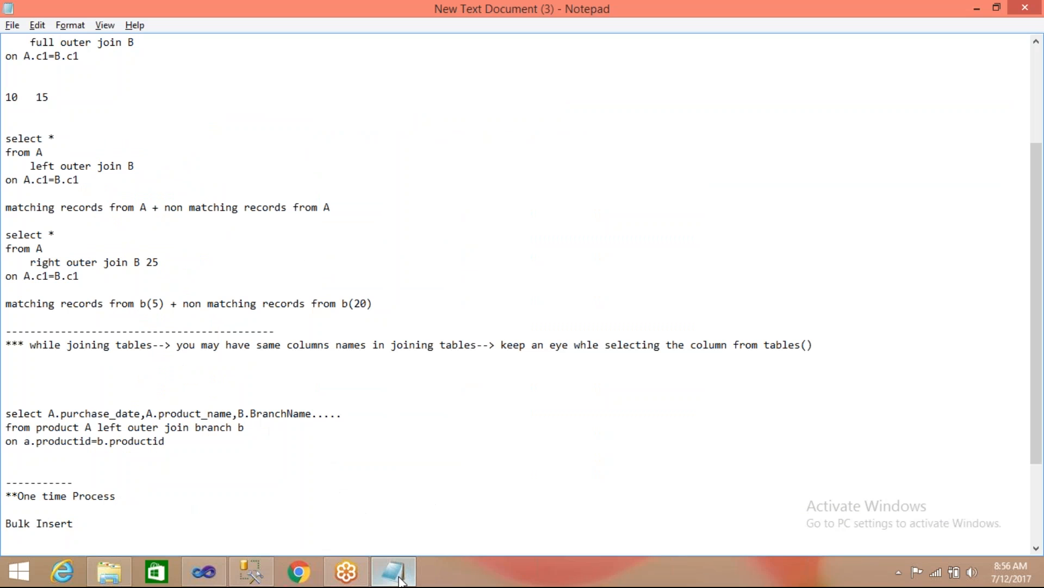
{"action": "left_click", "coordinate": [399, 577]}
{"action": "left_click", "coordinate": [109, 571]}
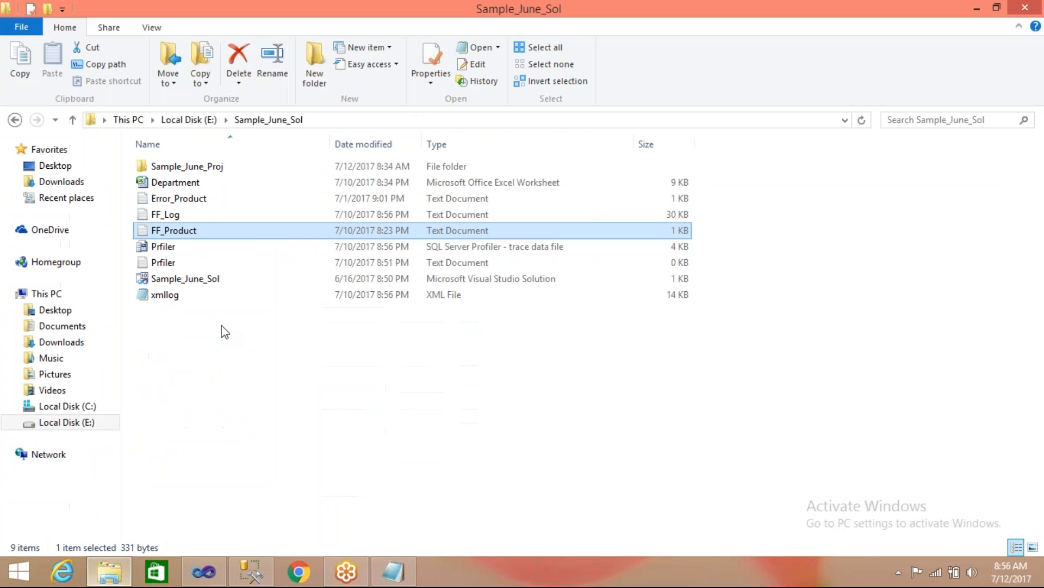
{"action": "double_click", "coordinate": [185, 231]}
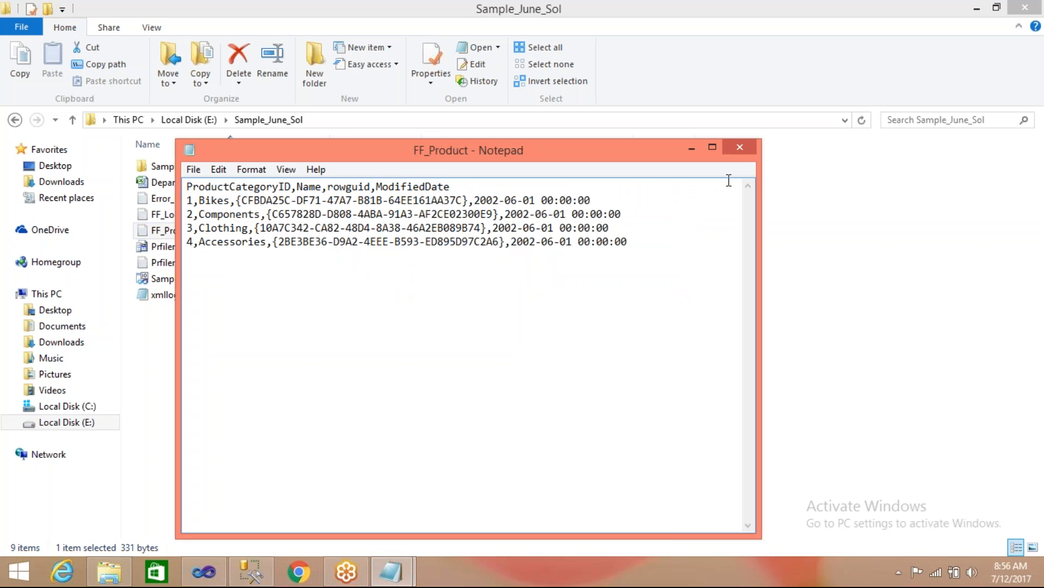
{"action": "left_click", "coordinate": [741, 147]}
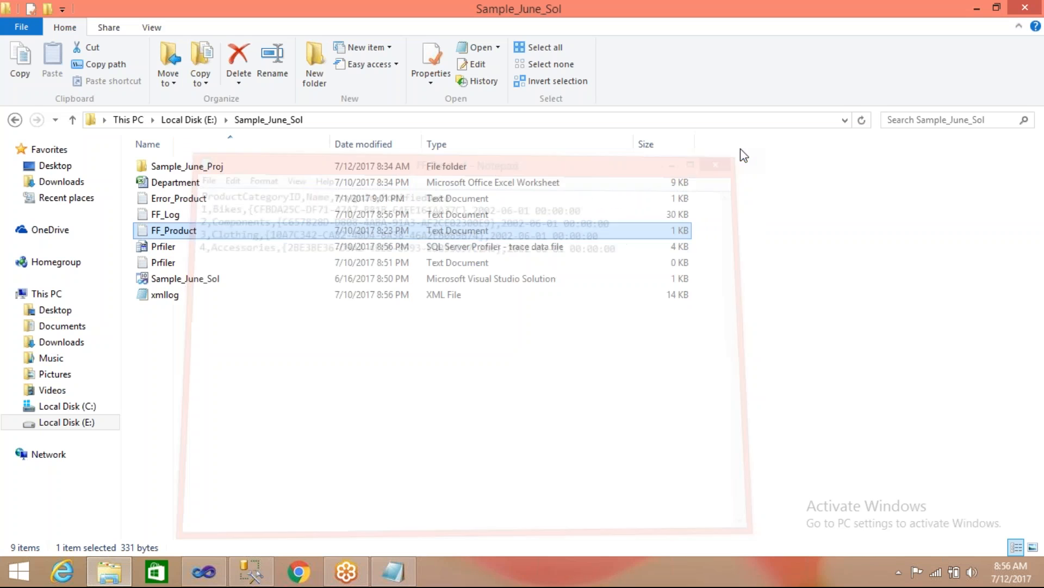
{"action": "mouse_move", "coordinate": [392, 581]}
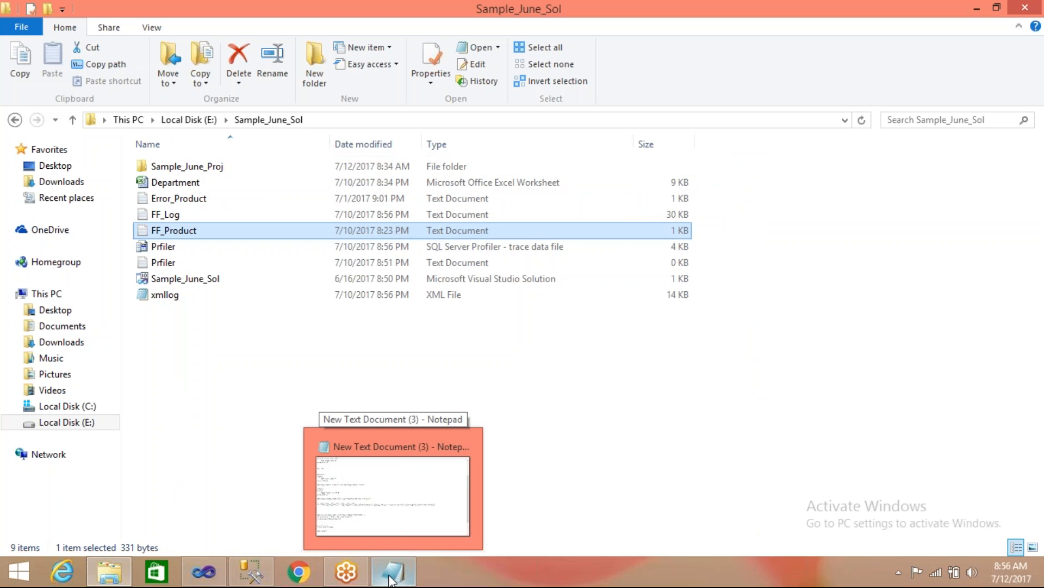
- Switch back to SQL Server Management Studio, collapse dbo.Product_10July and inspect the structure of dbo.Product_CC_12July
{"action": "left_click", "coordinate": [273, 579]}
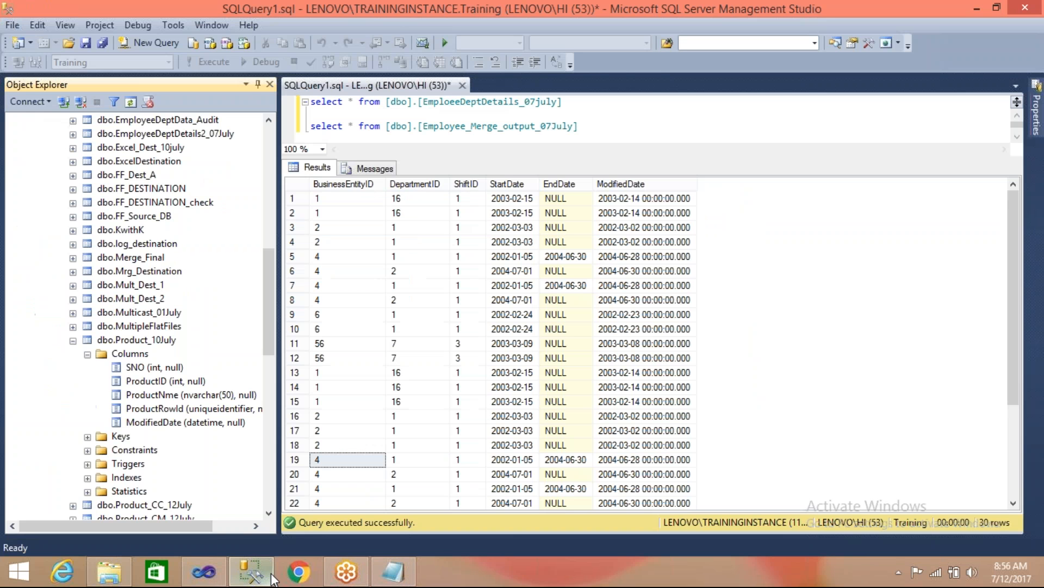
{"action": "left_click", "coordinate": [72, 342]}
{"action": "left_click", "coordinate": [72, 354]}
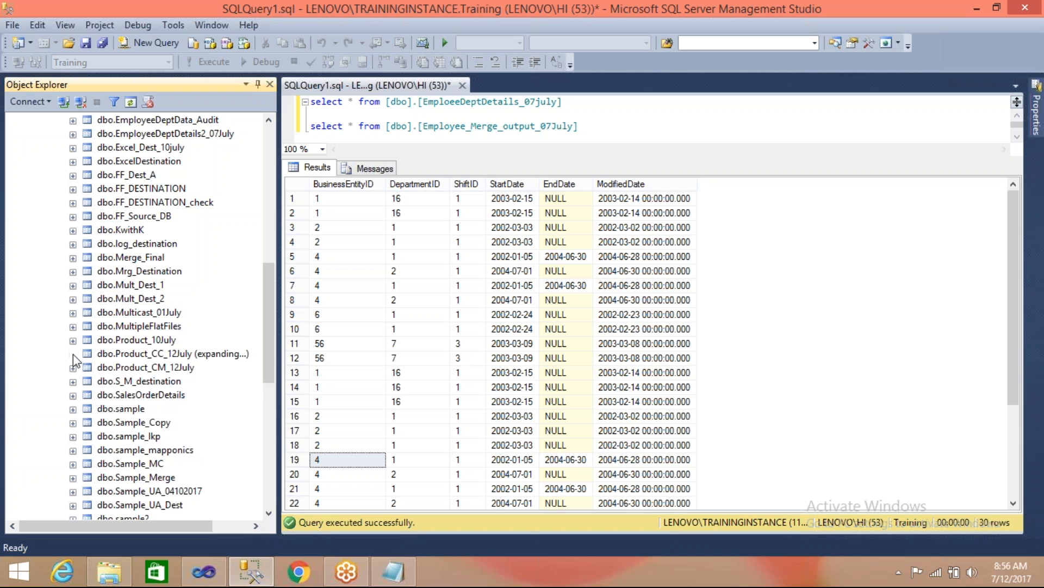
{"action": "left_click", "coordinate": [72, 355]}
- Inspect the columns of the dbo.Dim_Product_28June table and collapse it again
{"action": "left_click_drag", "start_coordinate": [268, 318], "coordinate": [266, 230]}
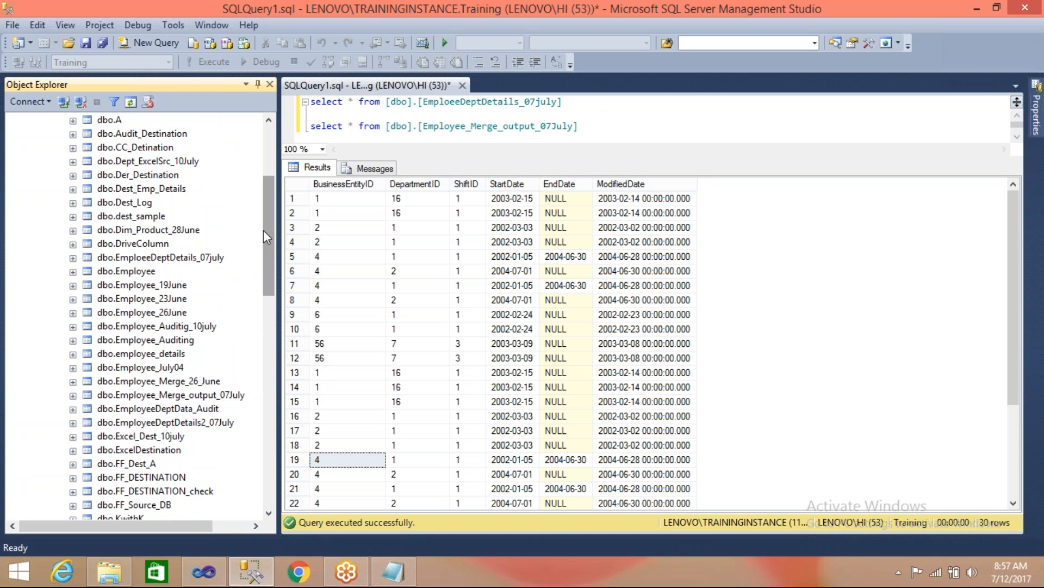
{"action": "left_click", "coordinate": [161, 190]}
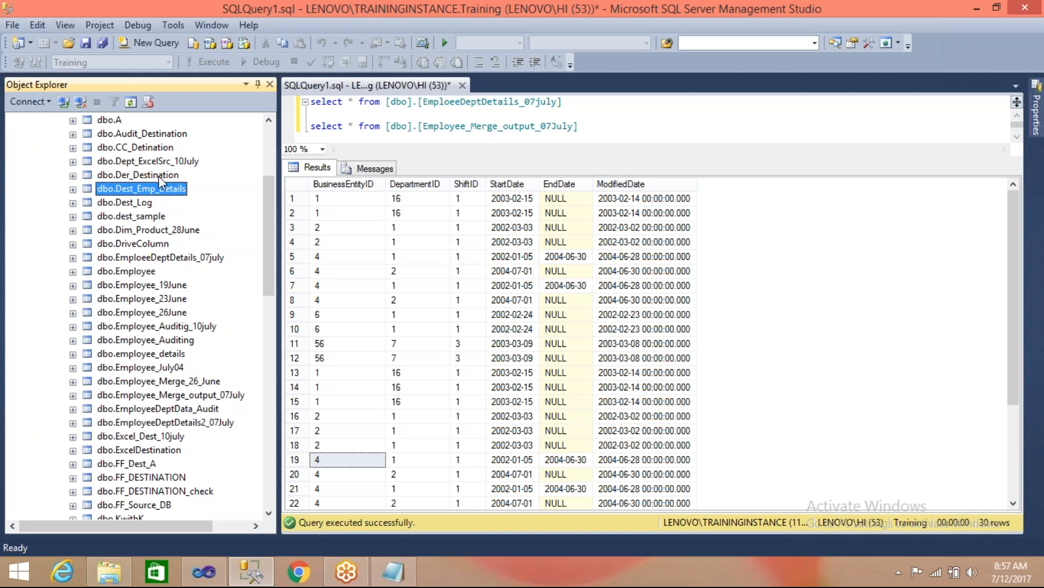
{"action": "left_click", "coordinate": [159, 176]}
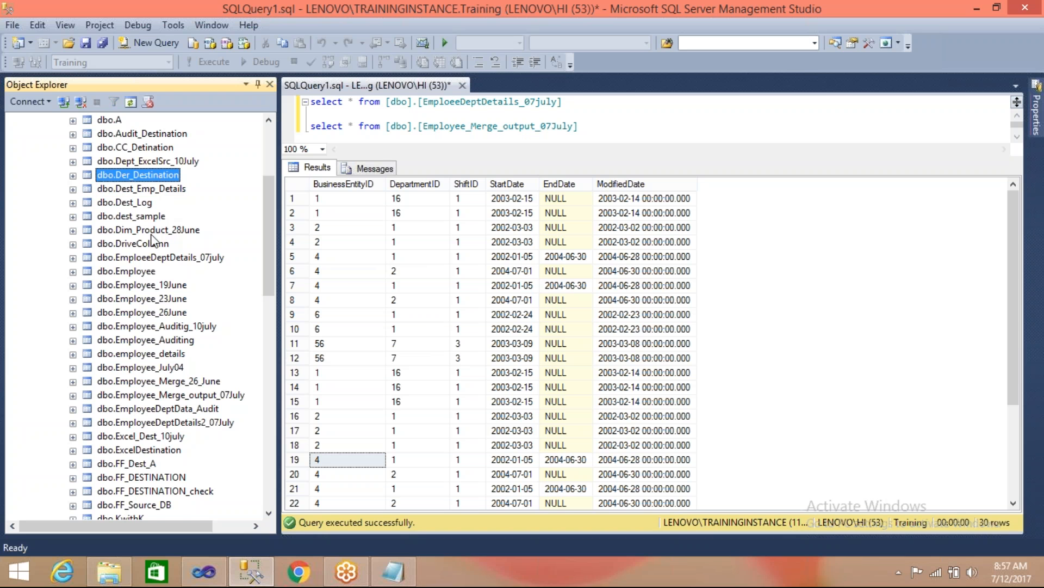
{"action": "left_click", "coordinate": [73, 230]}
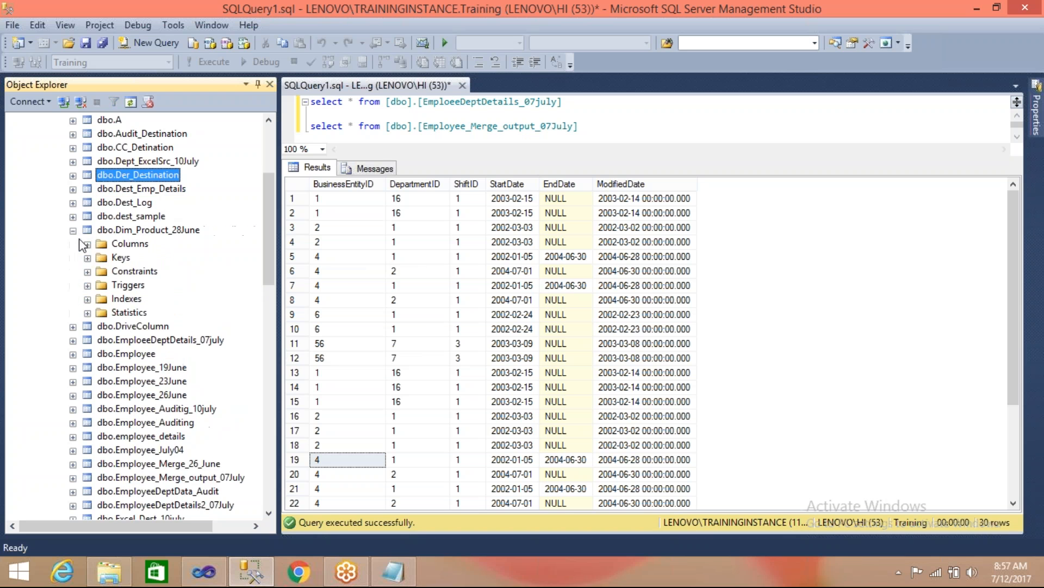
{"action": "left_click", "coordinate": [87, 245]}
{"action": "left_click", "coordinate": [87, 244]}
{"action": "left_click", "coordinate": [73, 231]}
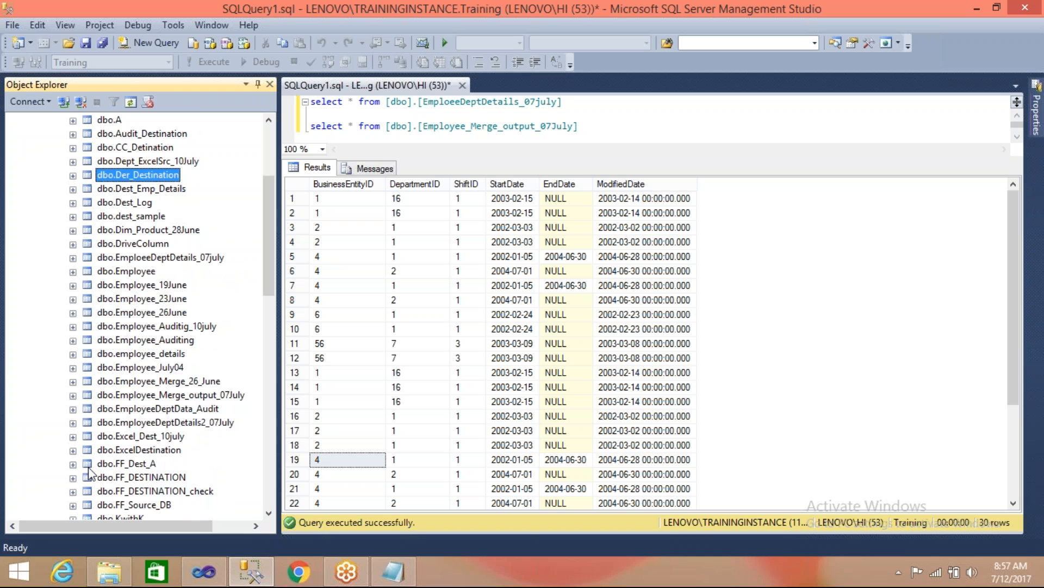
- Inspect the columns of the dbo.FF_Dest_A and dbo.FF_DESTINATION tables, collapsing each one again
{"action": "left_click", "coordinate": [73, 463]}
{"action": "left_click", "coordinate": [87, 436]}
{"action": "left_click", "coordinate": [87, 436]}
{"action": "left_click", "coordinate": [73, 423]}
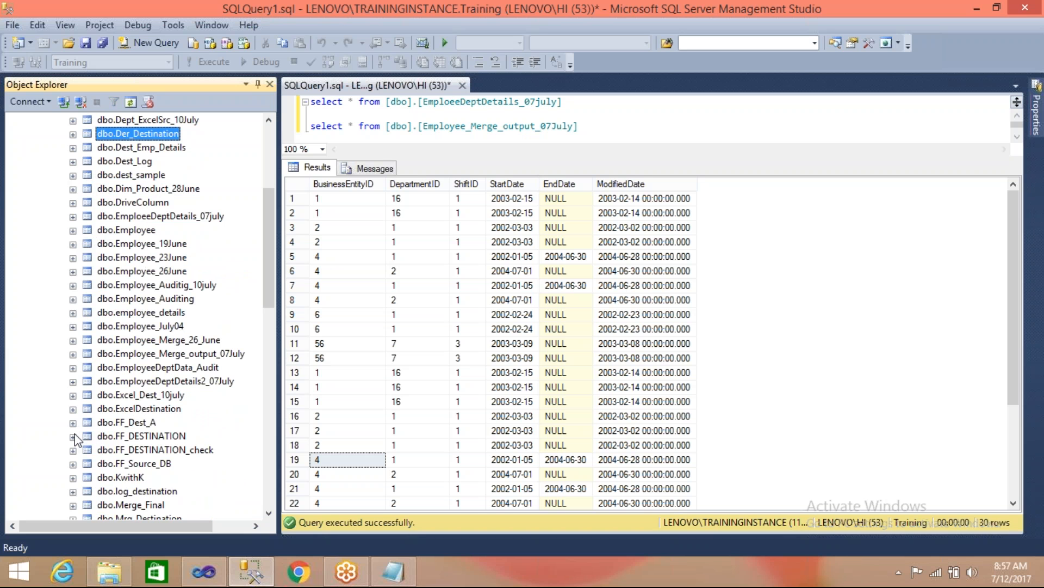
{"action": "left_click", "coordinate": [73, 436]}
{"action": "left_click", "coordinate": [87, 436]}
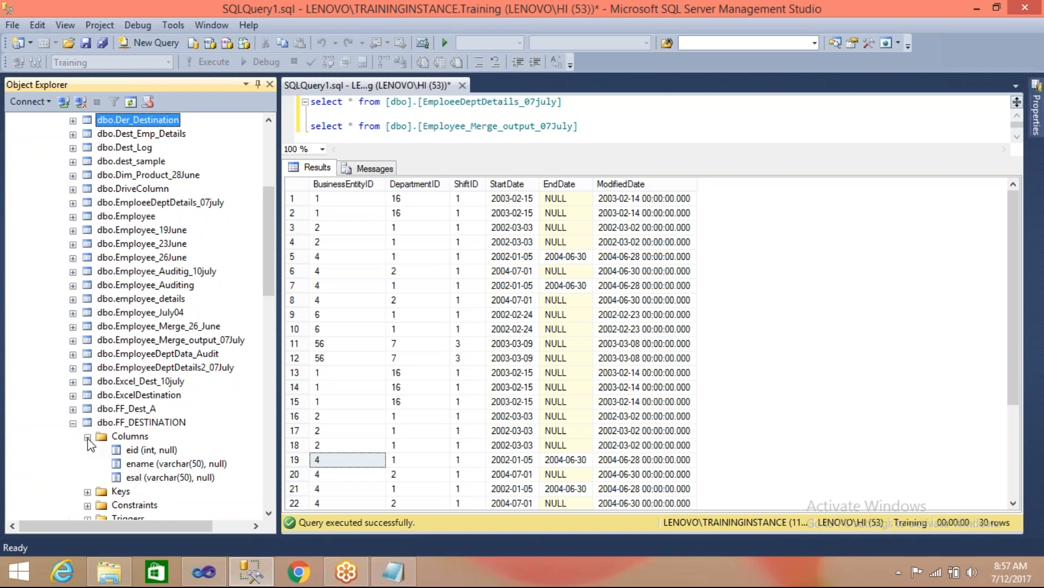
{"action": "left_click", "coordinate": [87, 436]}
{"action": "left_click", "coordinate": [73, 423]}
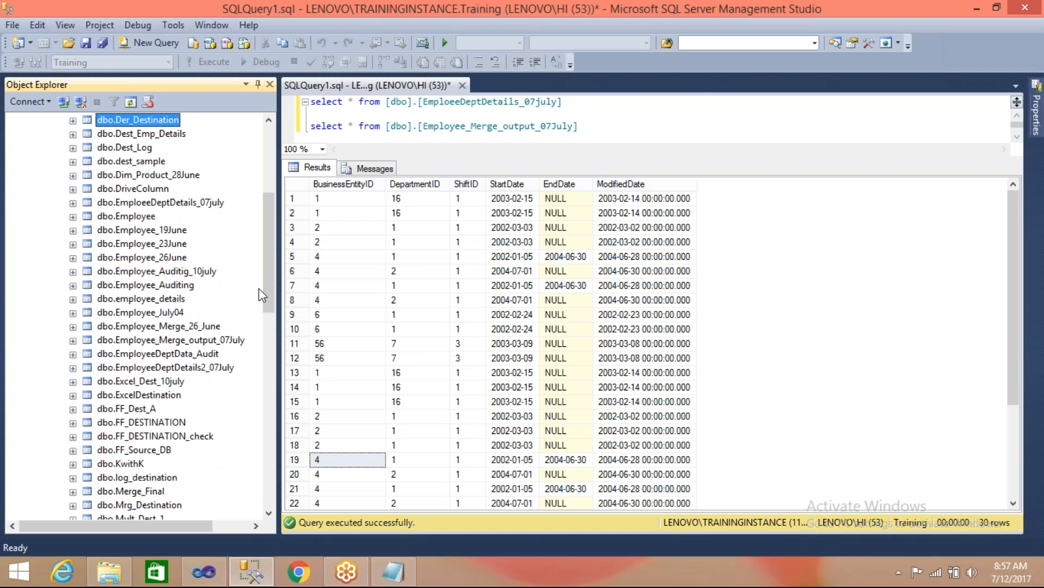
- Show the columns of the dbo.FF_Source_DB table and select that table
{"action": "left_click_drag", "start_coordinate": [269, 278], "coordinate": [268, 295]}
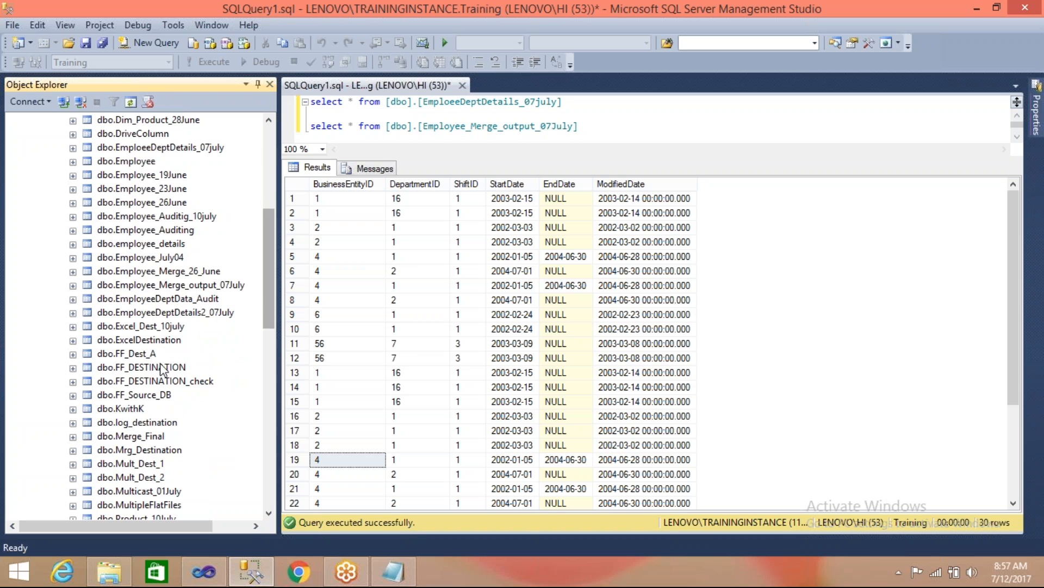
{"action": "left_click", "coordinate": [72, 395]}
{"action": "left_click", "coordinate": [87, 409]}
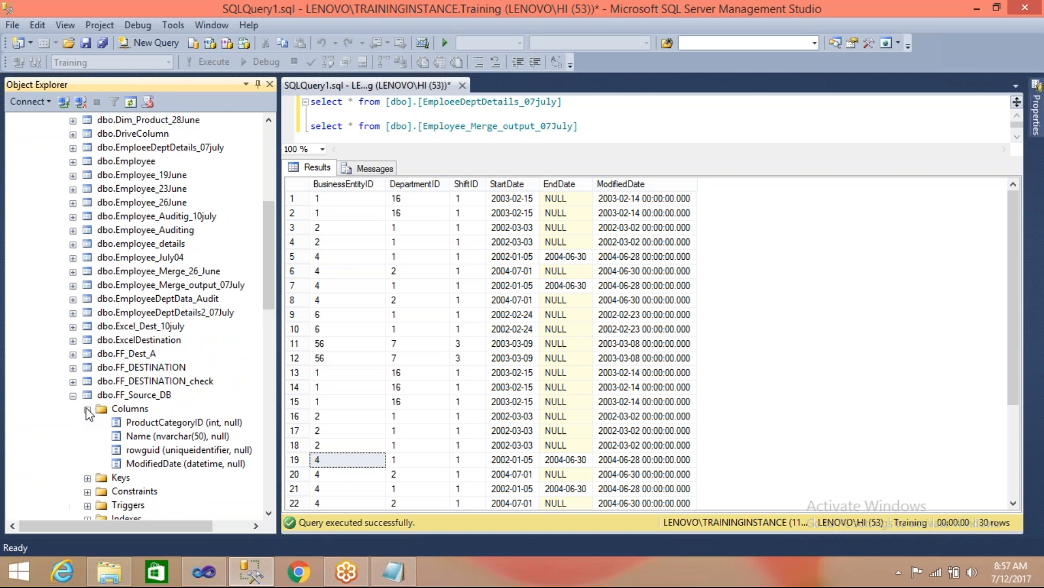
{"action": "left_click", "coordinate": [149, 396]}
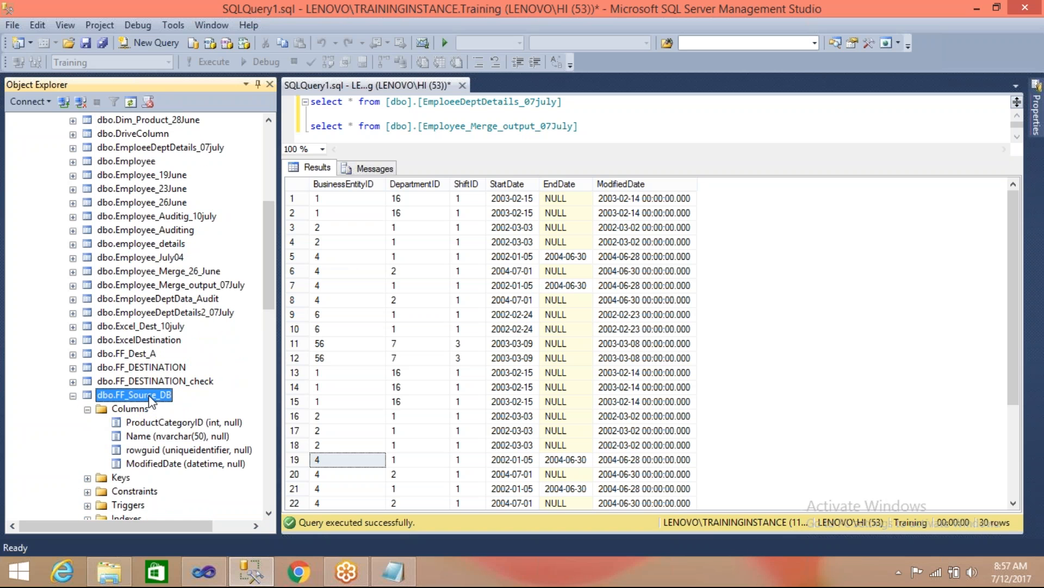
- Switch to Visual Studio and set the Bulk Insert Task's DestinationTable to [dbo].[FF_Source_DB]
{"action": "left_click", "coordinate": [204, 571]}
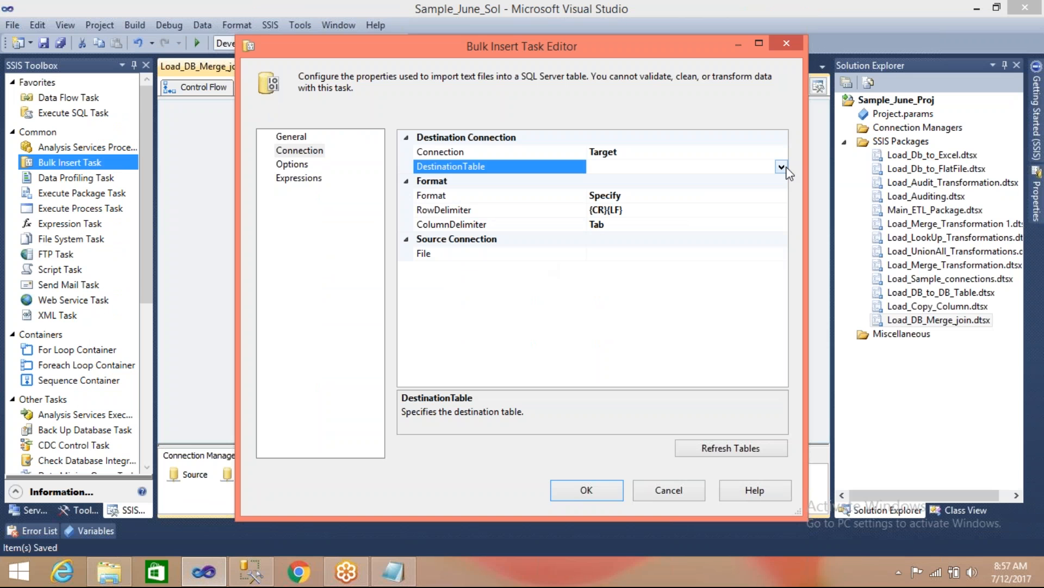
{"action": "left_click", "coordinate": [261, 573]}
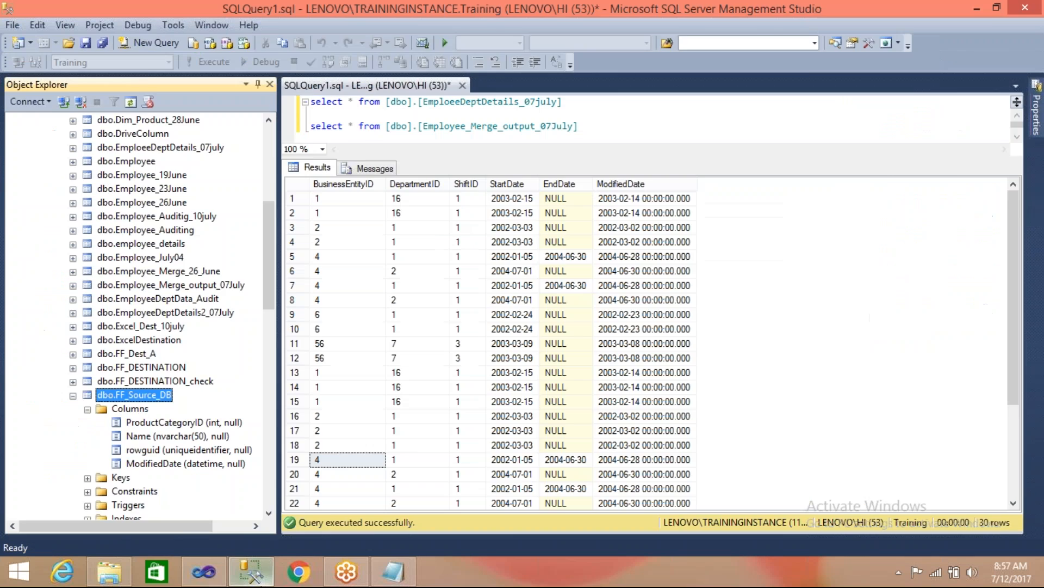
{"action": "key", "text": "alt+Tab"}
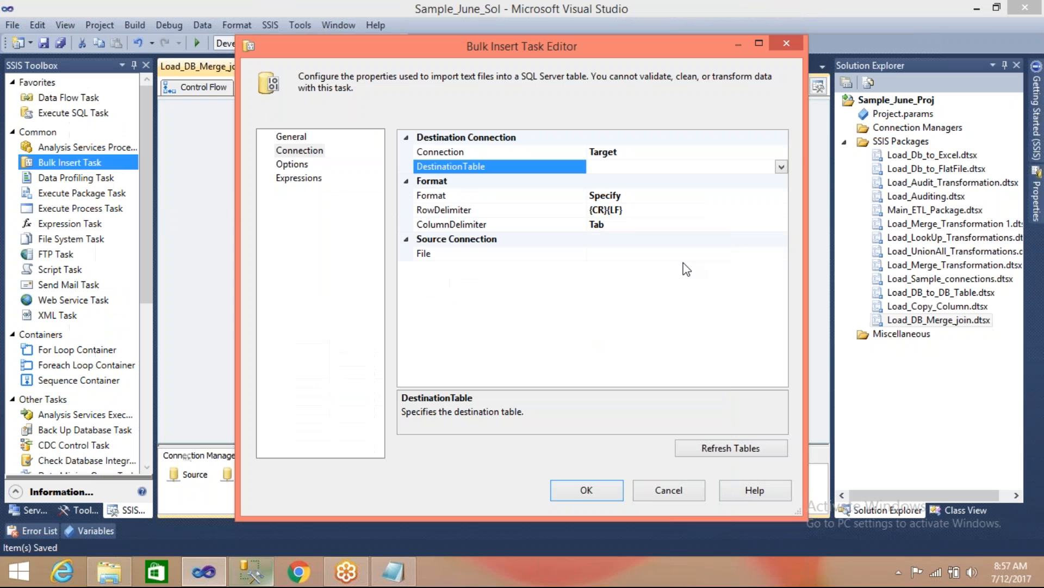
{"action": "left_click", "coordinate": [782, 166]}
{"action": "left_click_drag", "start_coordinate": [778, 192], "coordinate": [780, 210]}
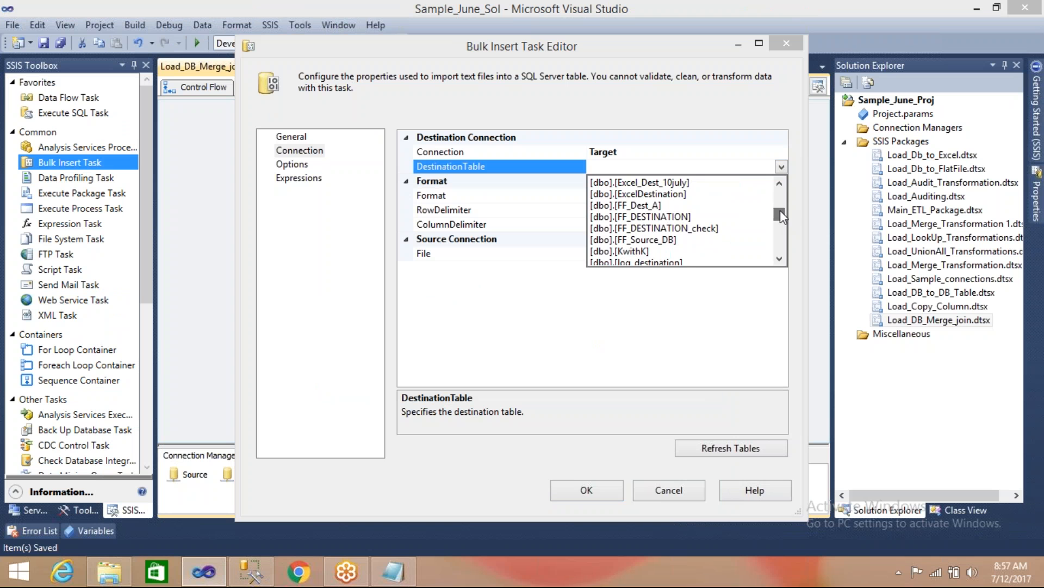
{"action": "left_click", "coordinate": [665, 239]}
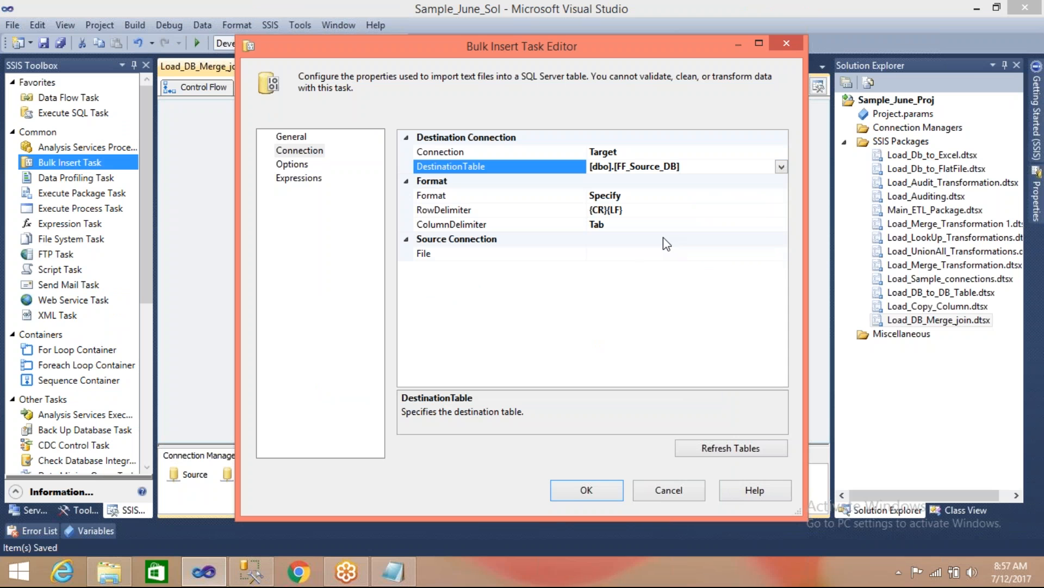
- Create a new source file connection to the existing file FF_Product.txt in E:\Sample_June_Sol
{"action": "left_click", "coordinate": [640, 255]}
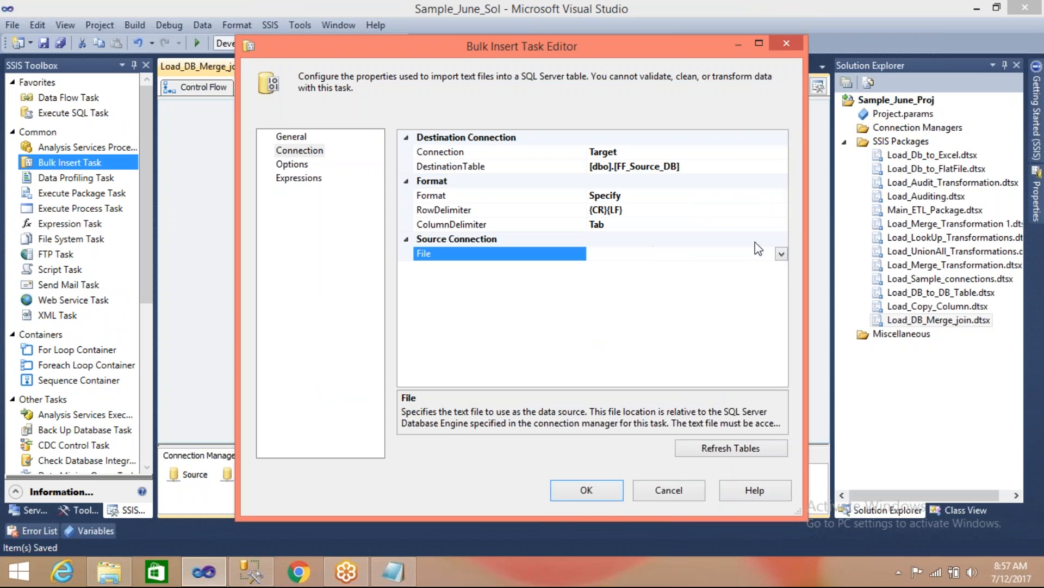
{"action": "left_click", "coordinate": [782, 254]}
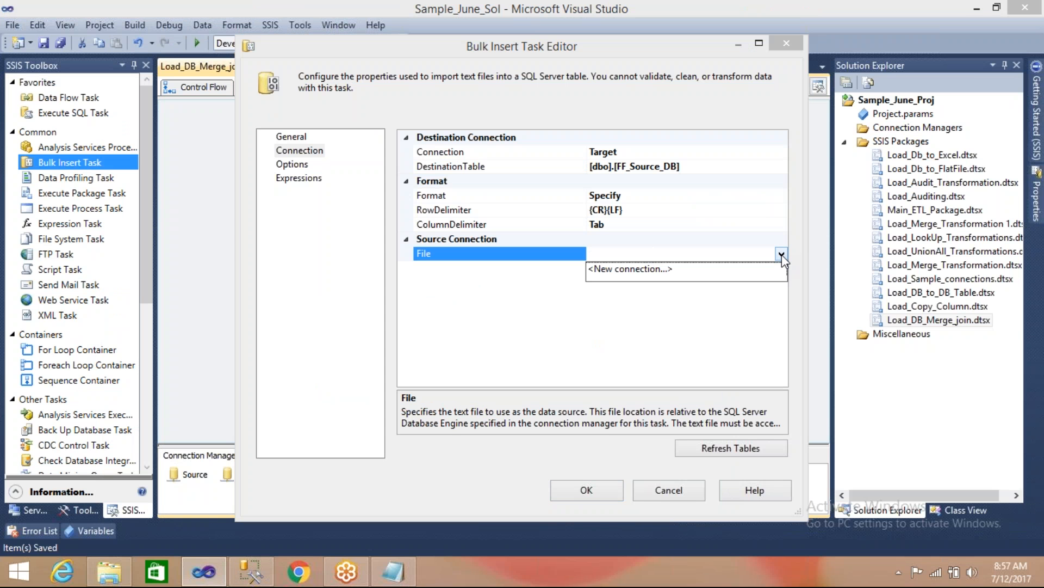
{"action": "left_click", "coordinate": [677, 271]}
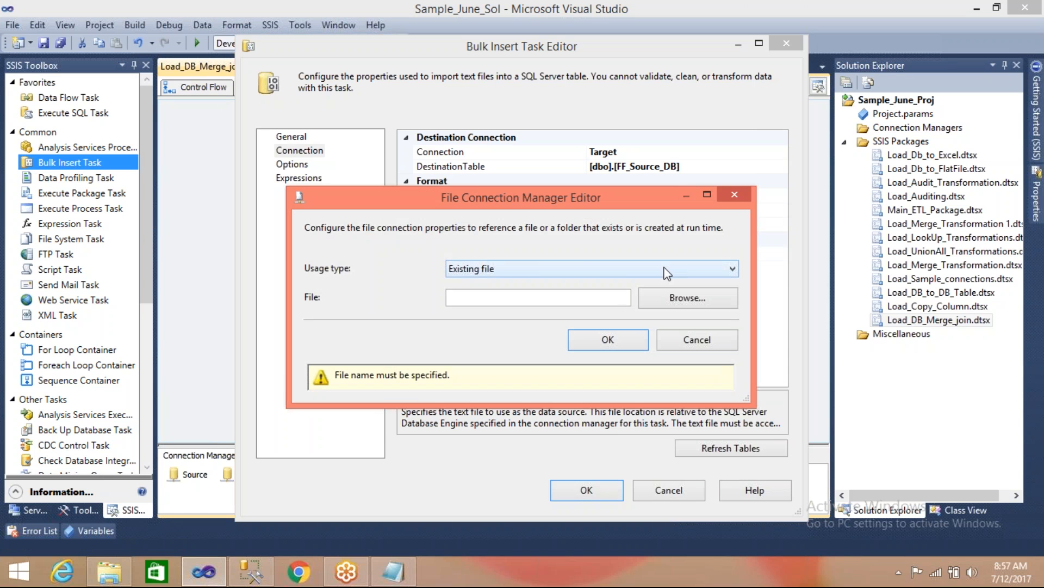
{"action": "left_click", "coordinate": [680, 298]}
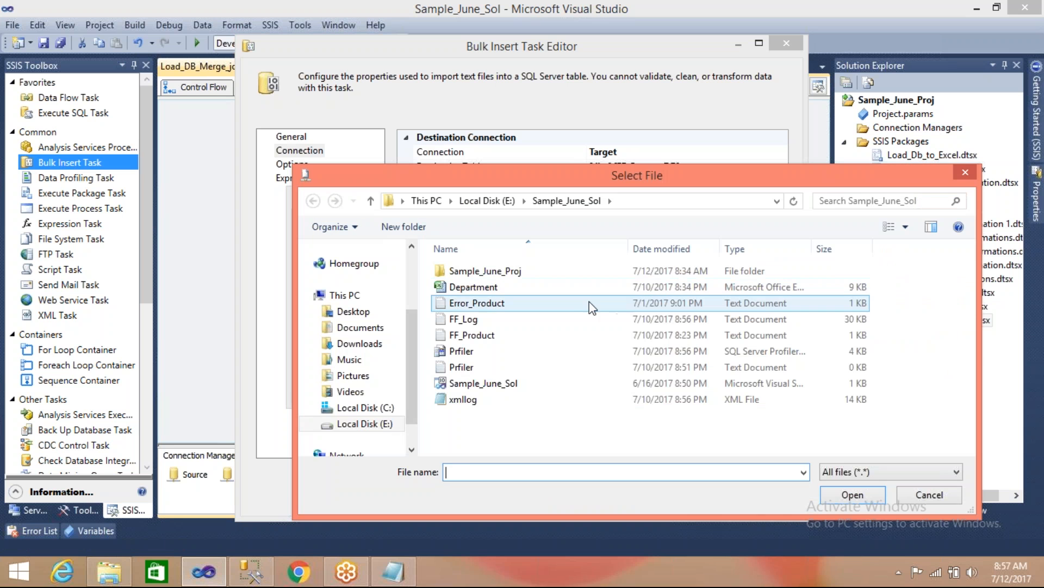
{"action": "left_click", "coordinate": [542, 330]}
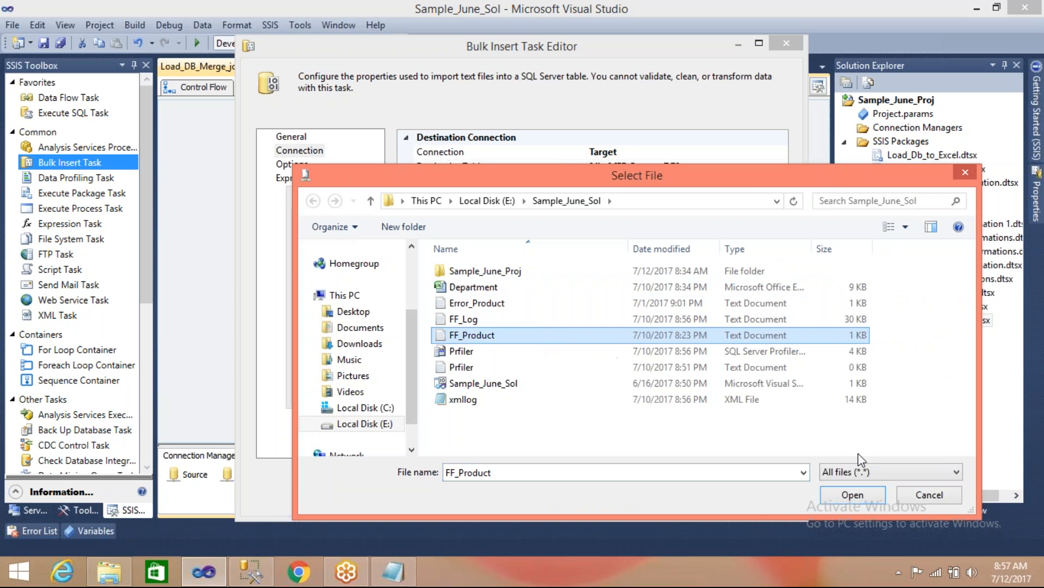
{"action": "left_click", "coordinate": [842, 495]}
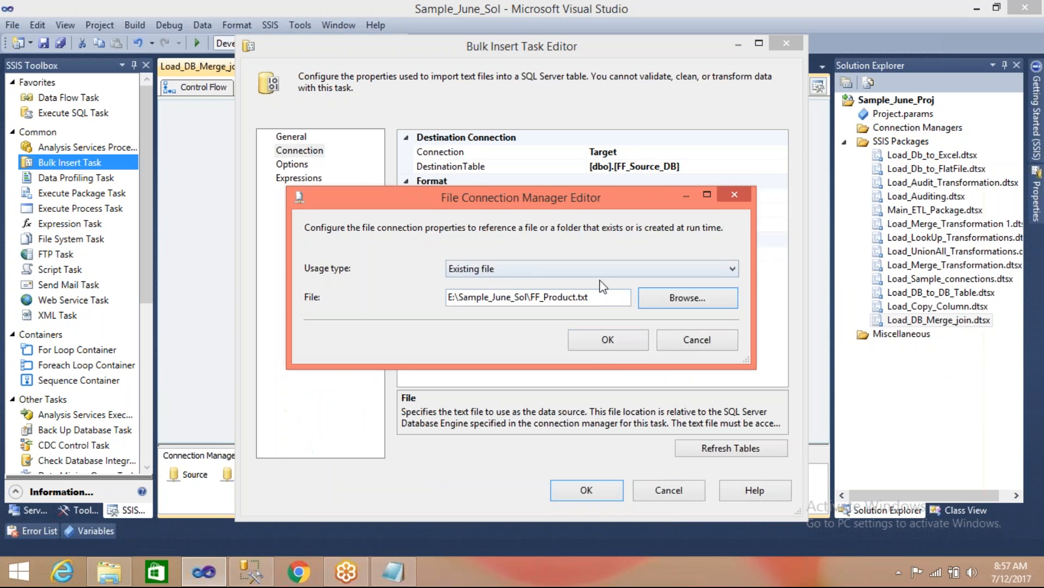
{"action": "left_click", "coordinate": [605, 342]}
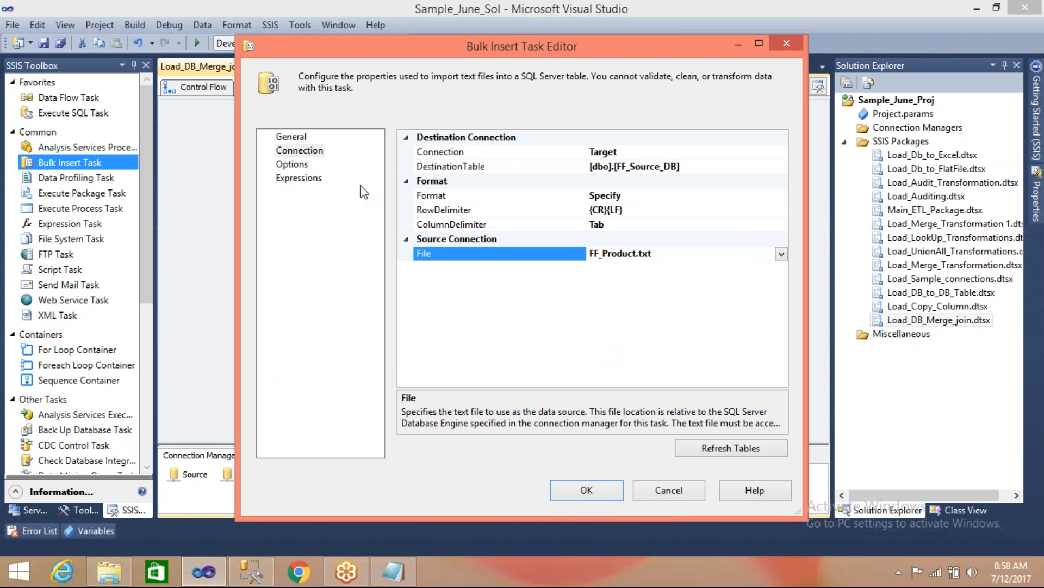
- Open the task's FirstRow option, switch to File Explorer and open FF_Product to examine its header line and first data row
{"action": "left_click", "coordinate": [299, 165]}
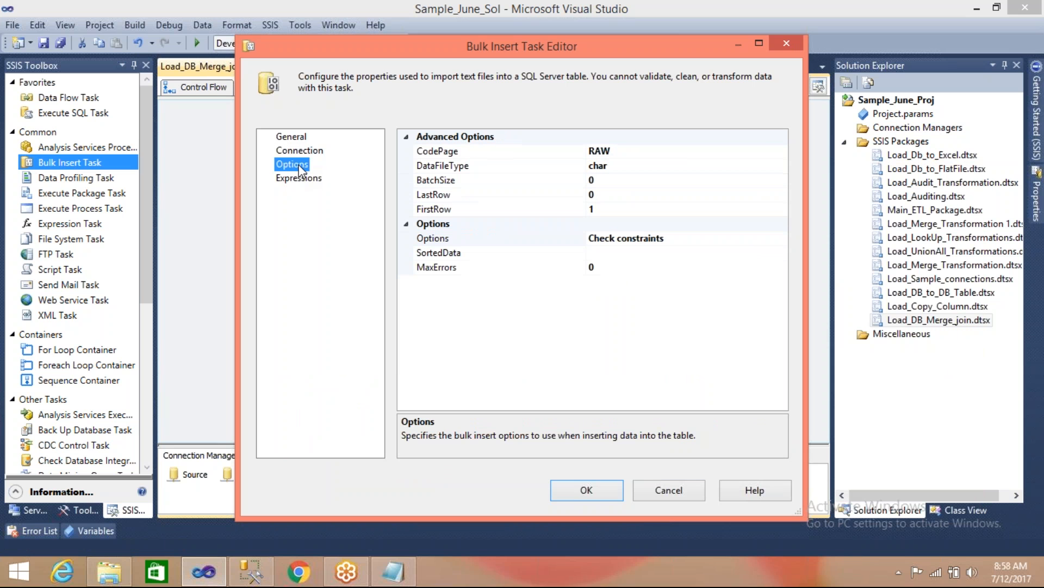
{"action": "left_click", "coordinate": [601, 209]}
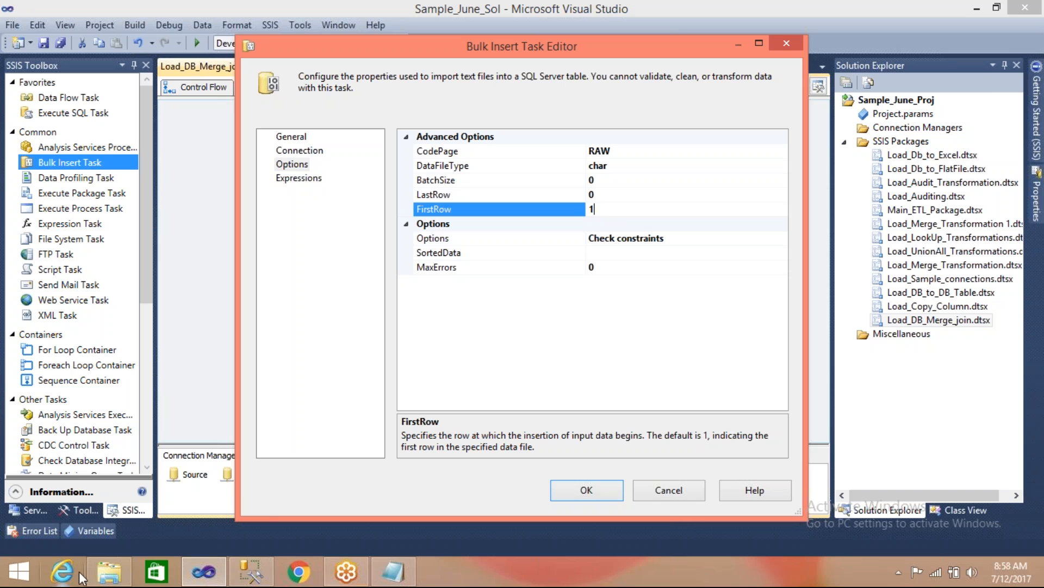
{"action": "left_click", "coordinate": [108, 572]}
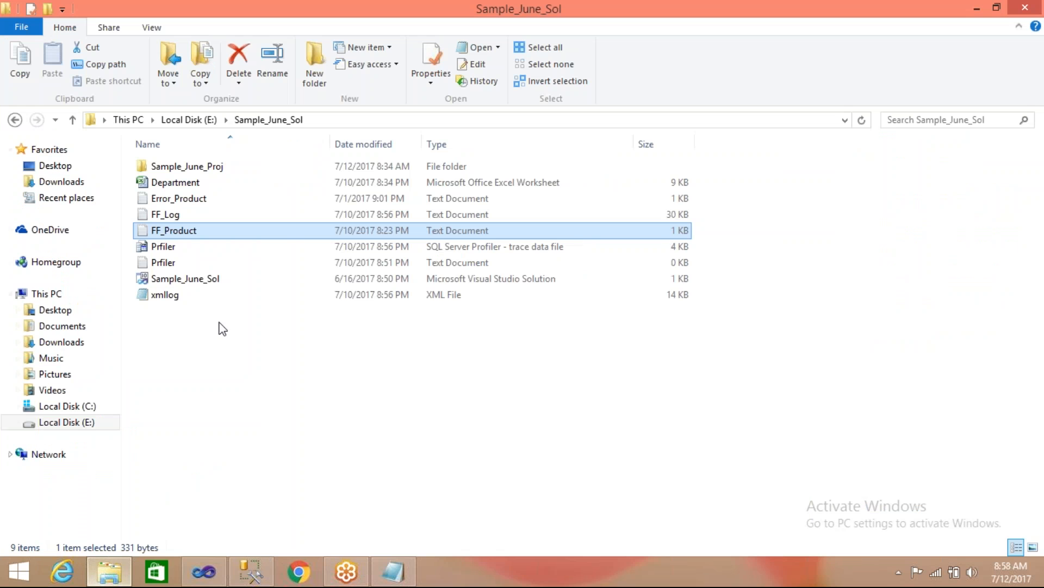
{"action": "double_click", "coordinate": [170, 234]}
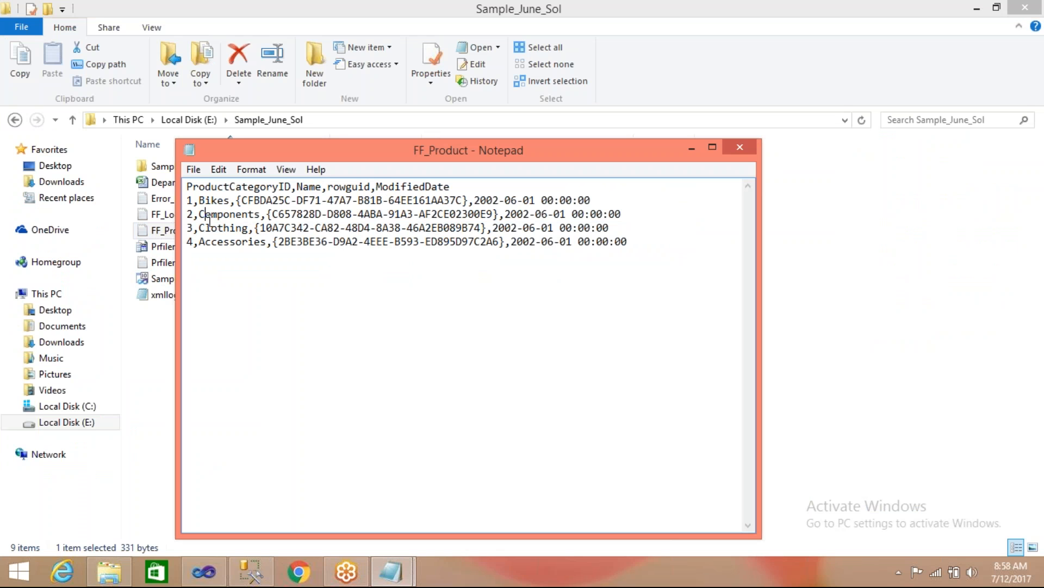
{"action": "left_click", "coordinate": [214, 260]}
{"action": "key", "text": "ctrl+a"}
{"action": "left_click", "coordinate": [228, 319]}
{"action": "left_click_drag", "start_coordinate": [188, 188], "coordinate": [451, 179]}
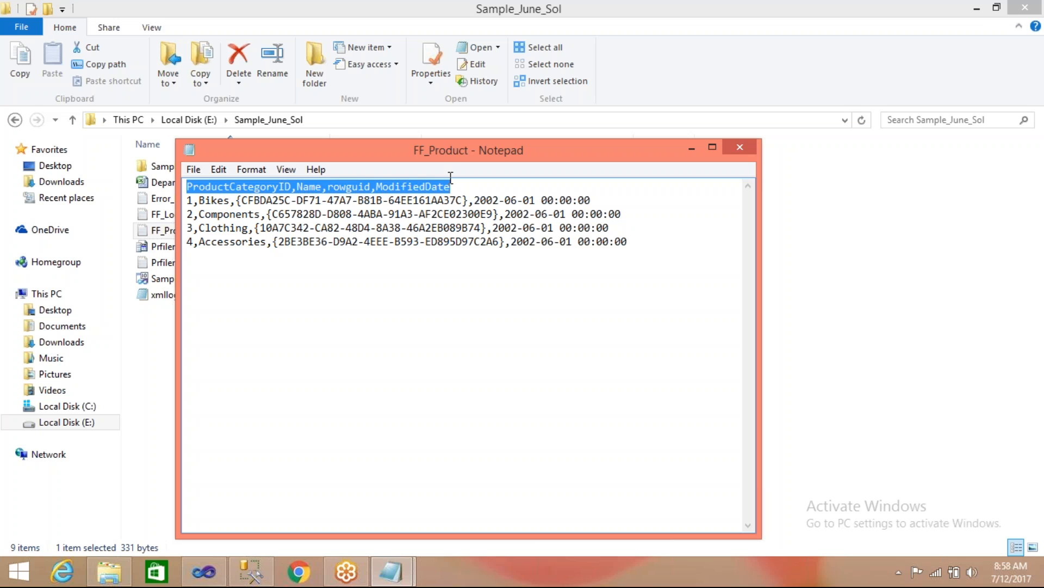
{"action": "left_click", "coordinate": [456, 201]}
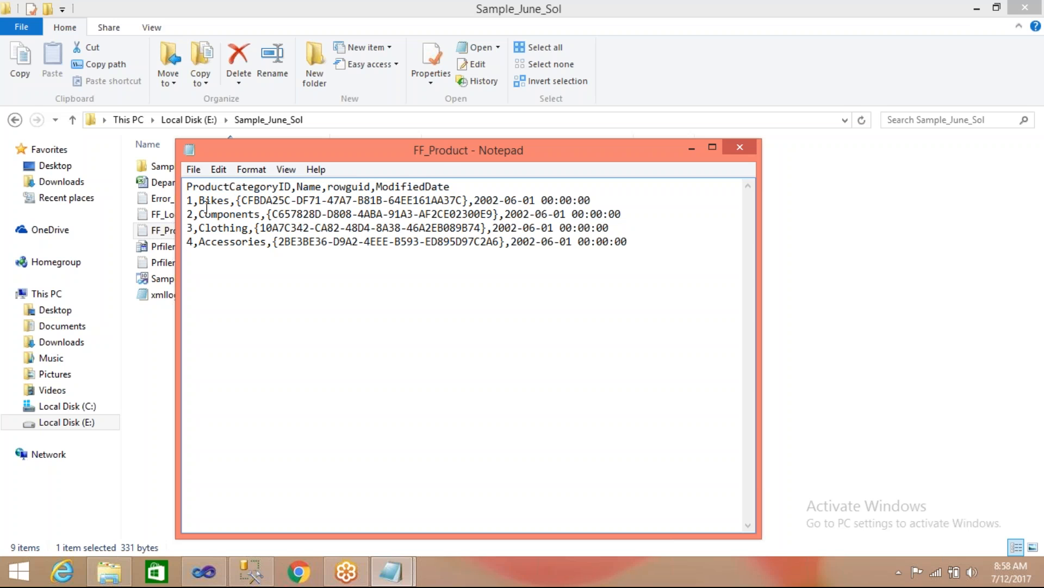
{"action": "left_click_drag", "start_coordinate": [188, 200], "coordinate": [213, 202]}
- Switch back to Visual Studio, set the Bulk Insert Task's FirstRow to 2 and accept the task settings
{"action": "left_click", "coordinate": [204, 571]}
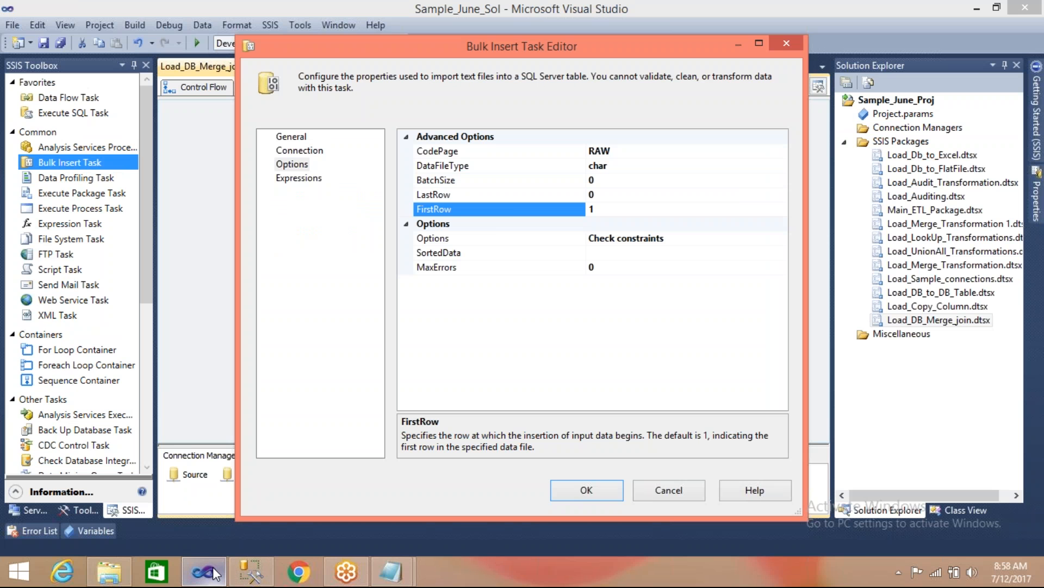
{"action": "left_click", "coordinate": [599, 208]}
{"action": "key", "text": "BackSpace"}
{"action": "type", "text": "2"}
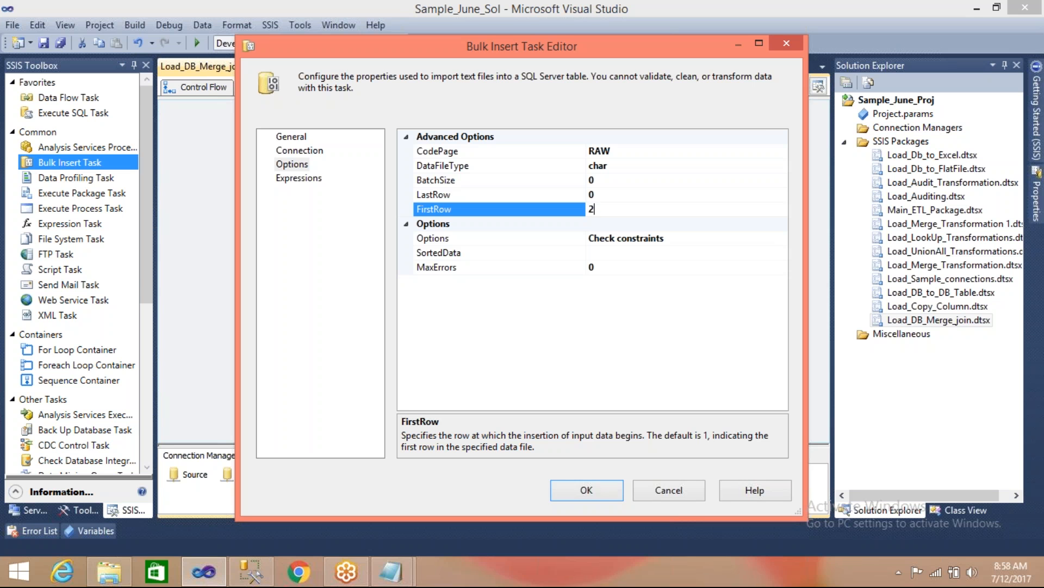
{"action": "left_click", "coordinate": [586, 490]}
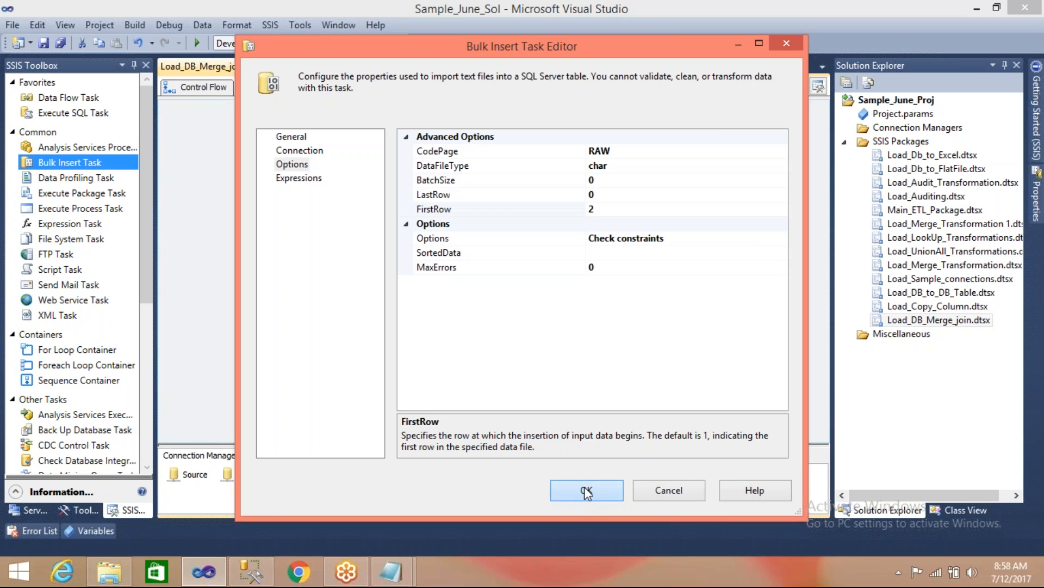
- Save the package and execute the Load Product Dump task
{"action": "key", "text": "ctrl+s"}
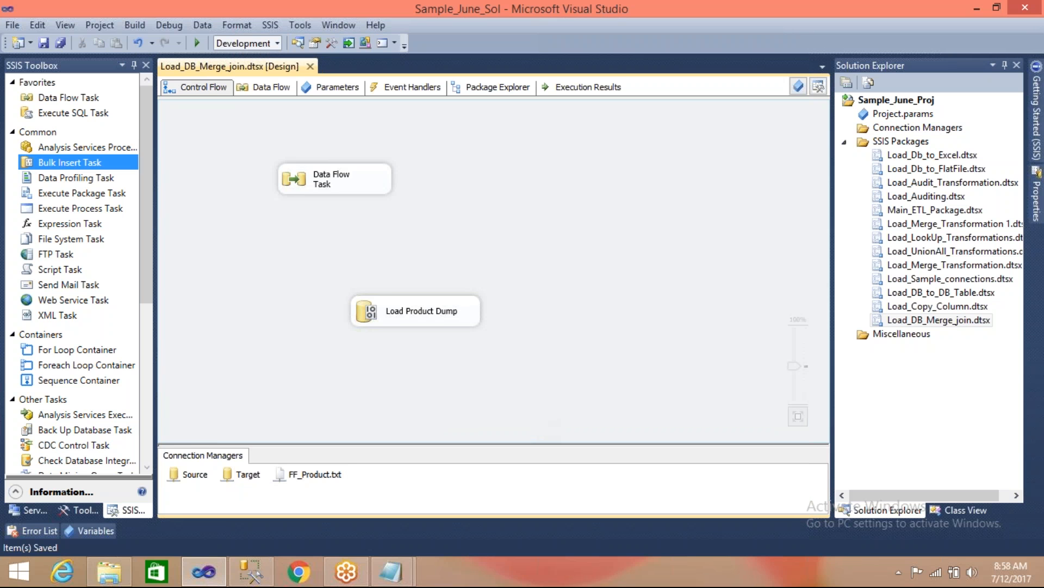
{"action": "right_click", "coordinate": [436, 317]}
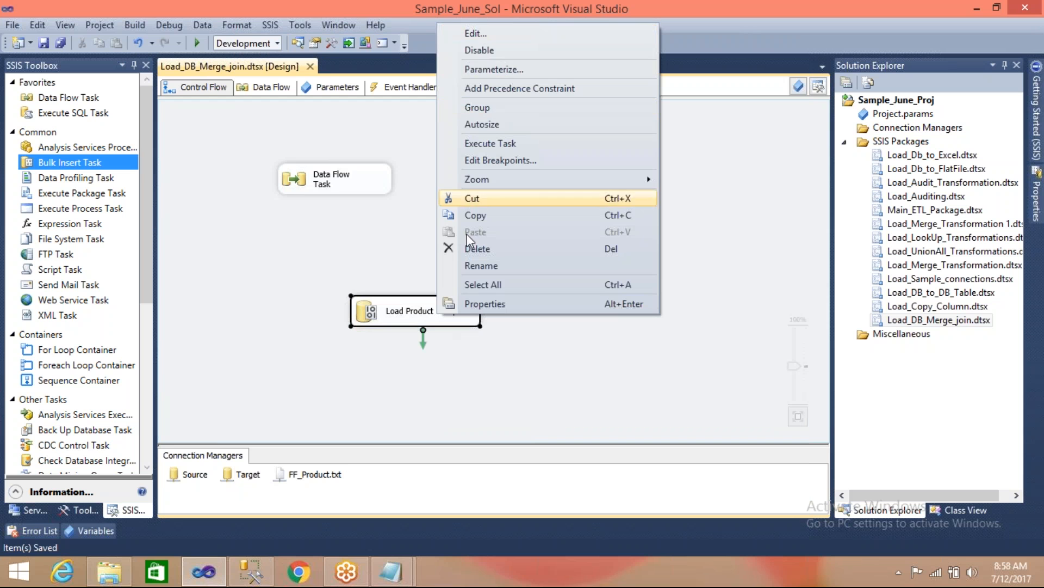
{"action": "left_click", "coordinate": [495, 144]}
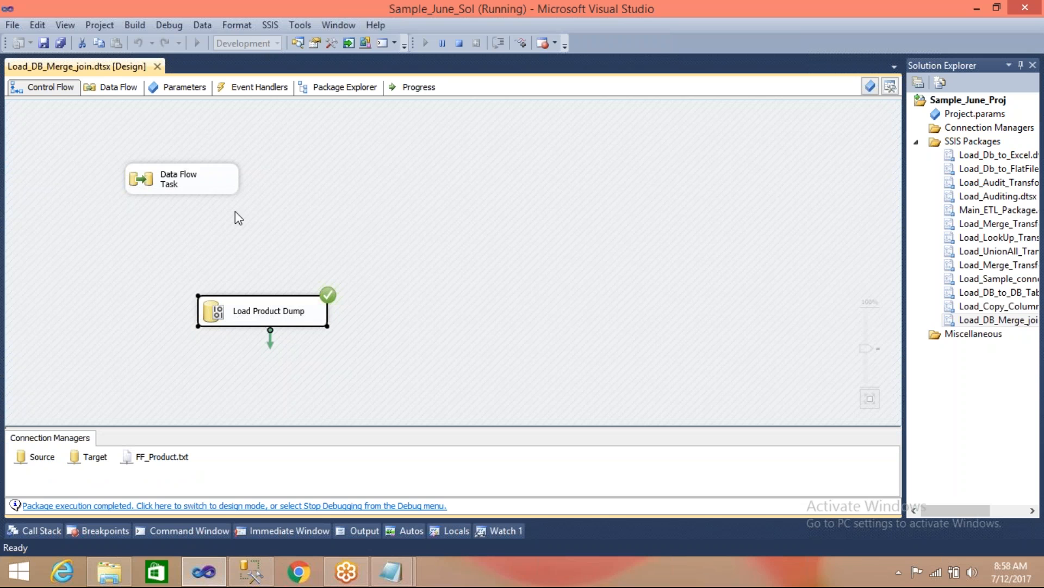
- View the FF_Product file in Notepad, reopen it from File Explorer to examine its header and data rows, and close it
{"action": "left_click", "coordinate": [346, 229]}
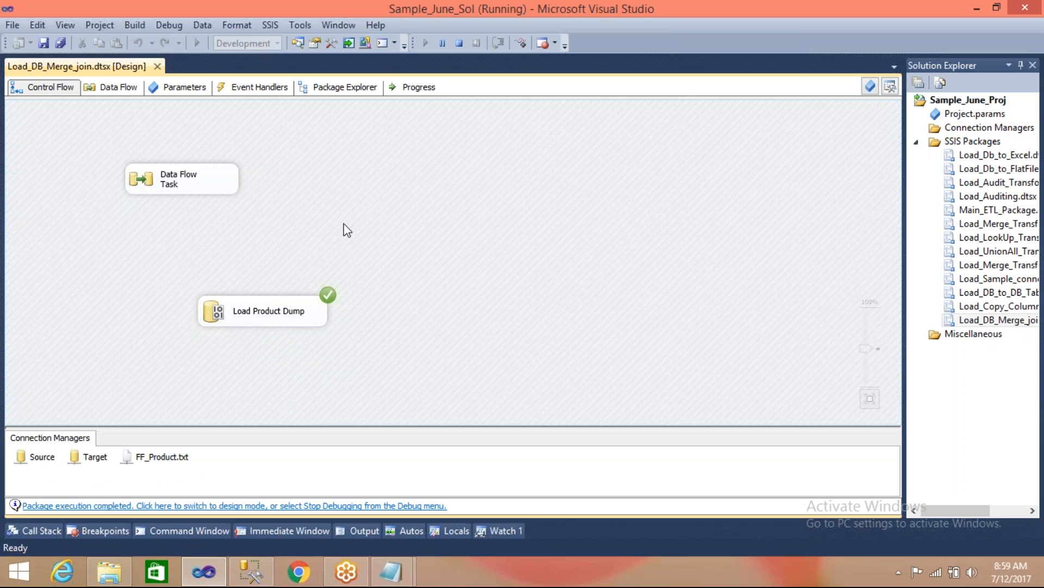
{"action": "mouse_move", "coordinate": [391, 571]}
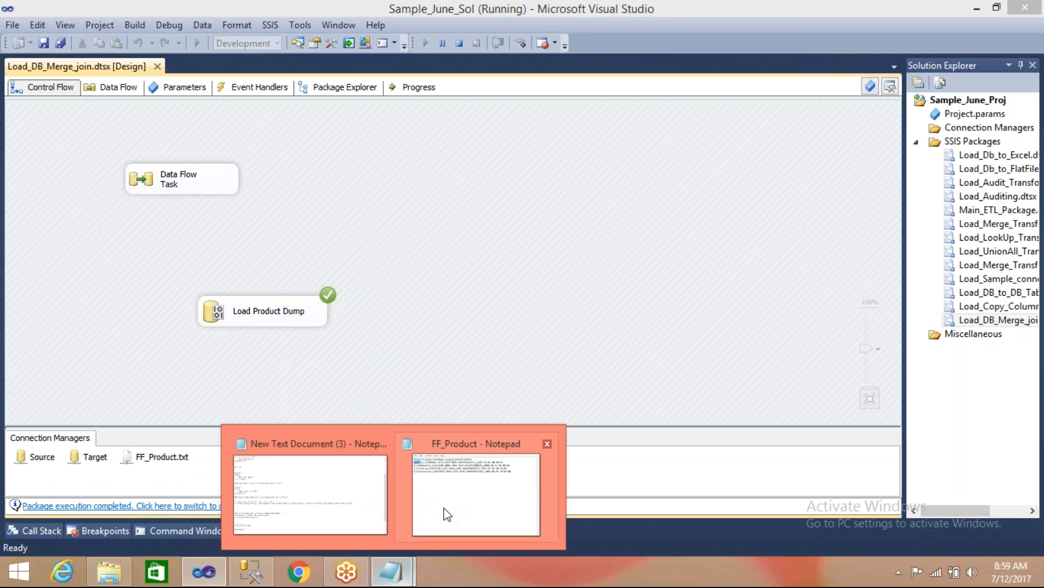
{"action": "left_click", "coordinate": [447, 514]}
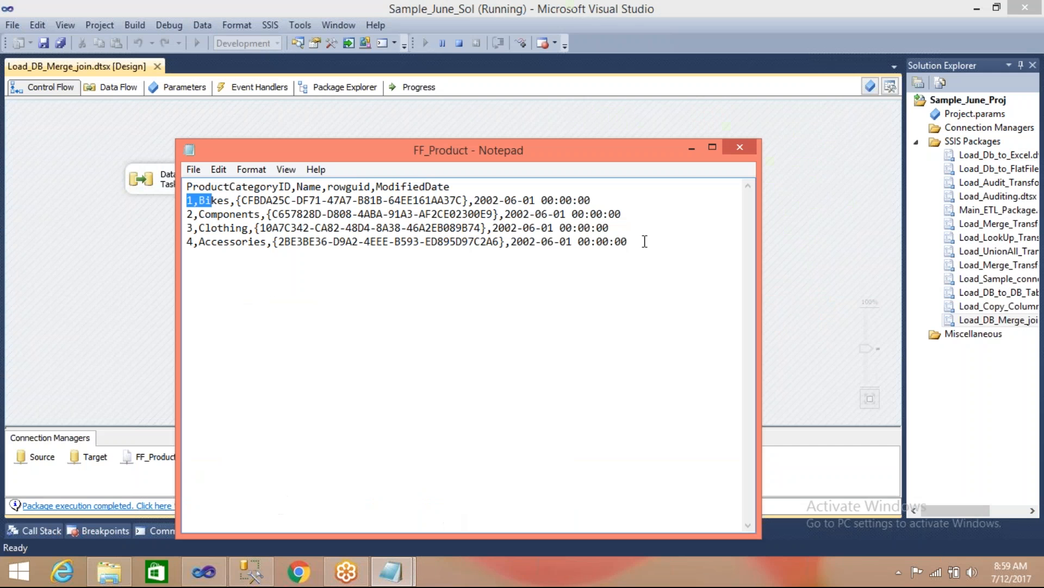
{"action": "left_click", "coordinate": [739, 148]}
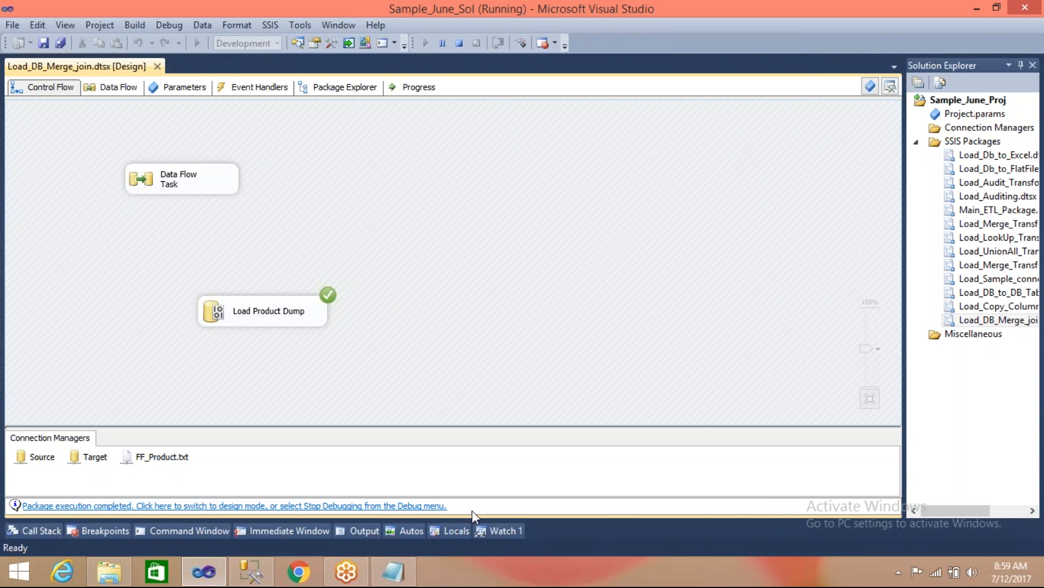
{"action": "left_click", "coordinate": [109, 571]}
{"action": "double_click", "coordinate": [192, 228]}
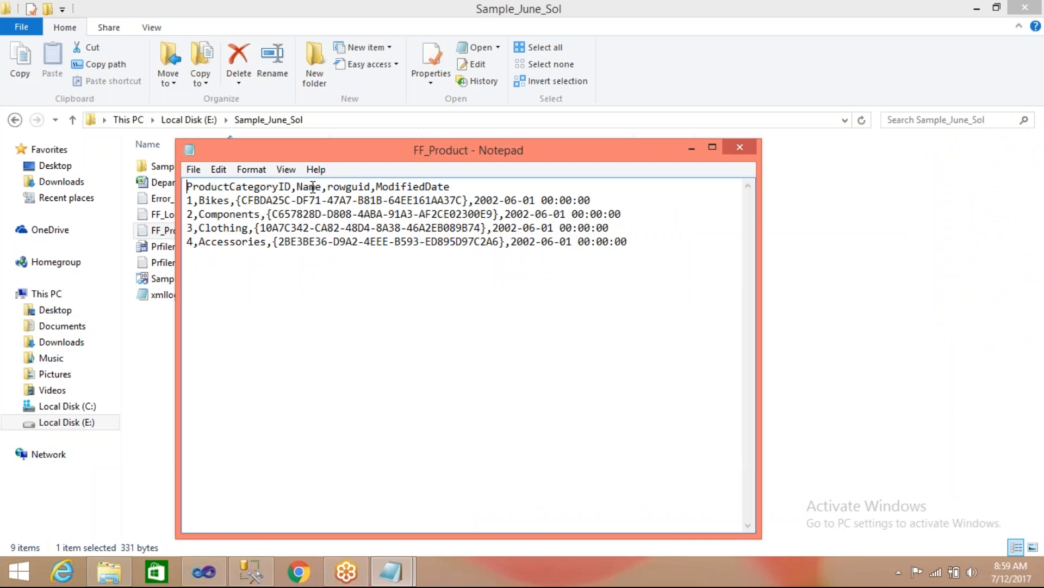
{"action": "left_click", "coordinate": [713, 149]}
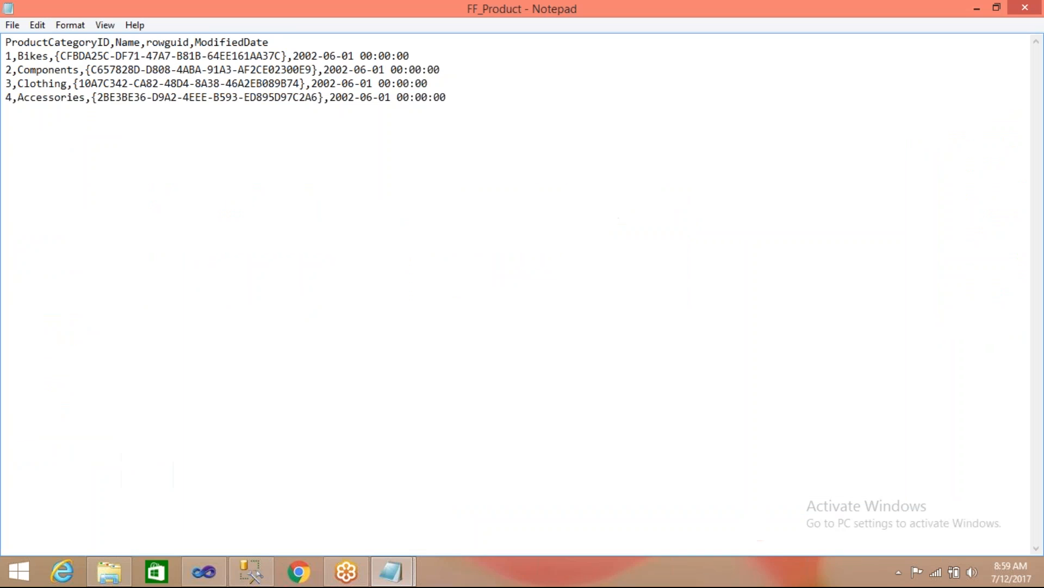
{"action": "left_click", "coordinate": [1025, 7]}
{"action": "left_click", "coordinate": [604, 368]}
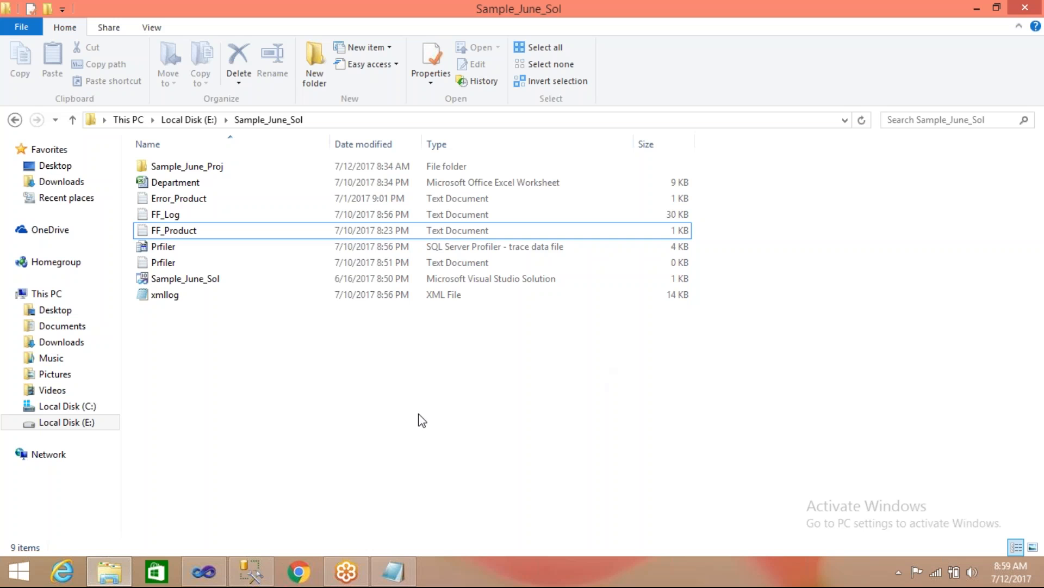
- Reopen FF_Product from the Sample_June_Sol folder, examine the ends of its rowguid and ModifiedDate values, and close it
{"action": "double_click", "coordinate": [164, 230]}
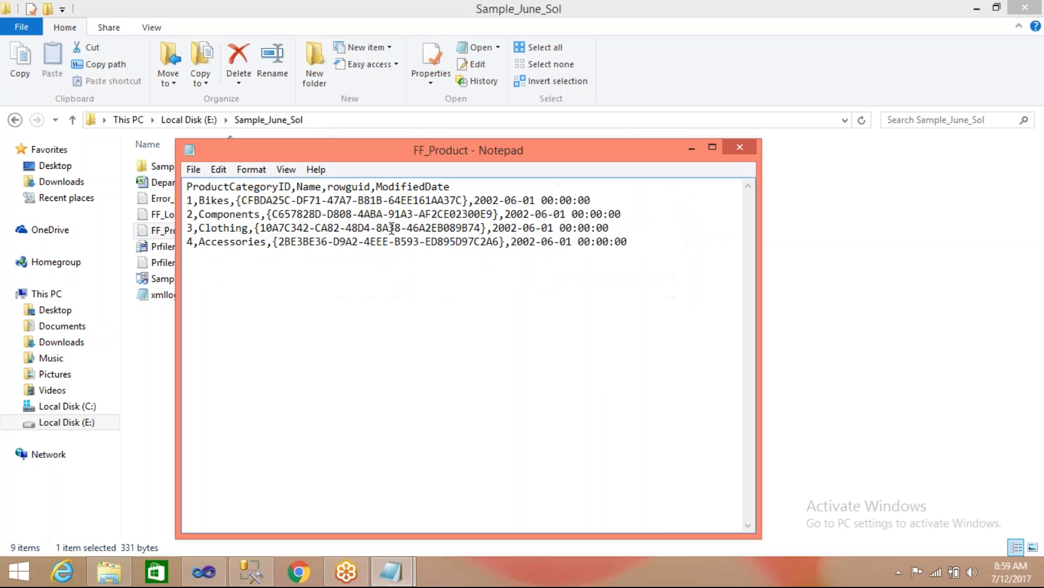
{"action": "left_click_drag", "start_coordinate": [499, 214], "coordinate": [495, 214]}
{"action": "left_click", "coordinate": [490, 257]}
{"action": "left_click_drag", "start_coordinate": [585, 214], "coordinate": [612, 215]}
{"action": "left_click", "coordinate": [616, 242]}
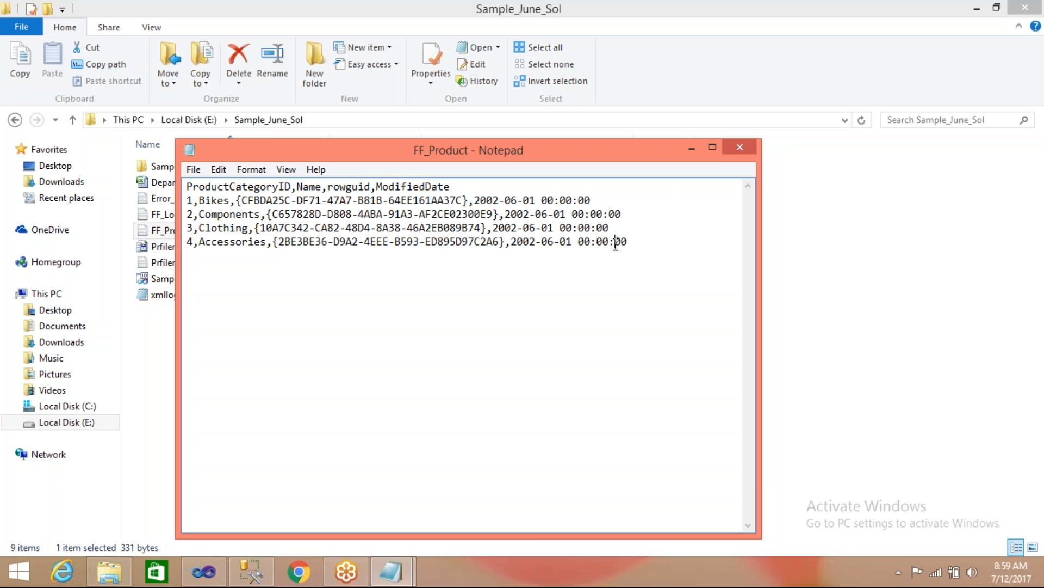
{"action": "left_click", "coordinate": [738, 148]}
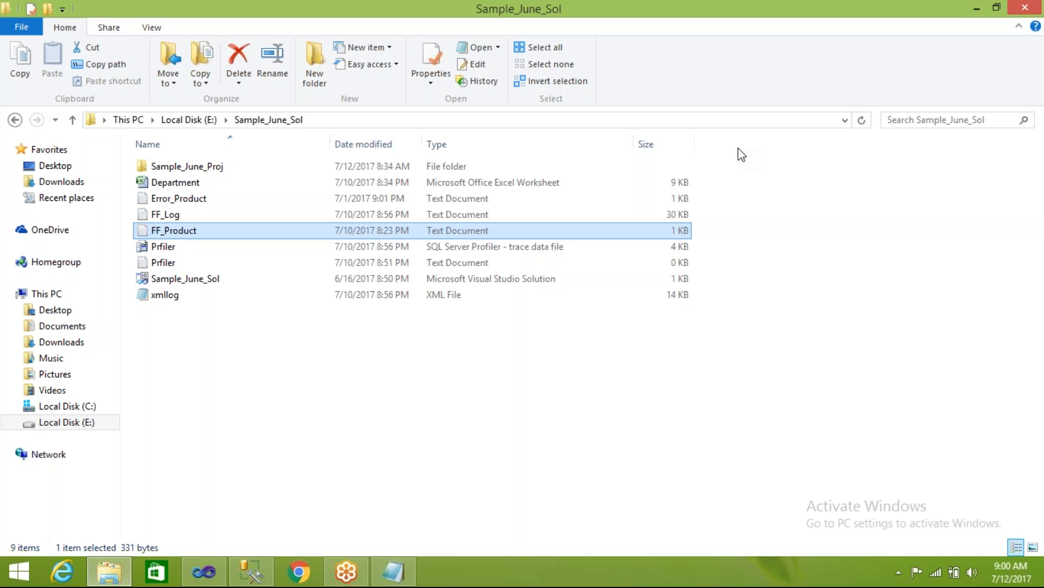
{"action": "left_click", "coordinate": [416, 368]}
- Switch to Visual Studio and stop debugging the package
{"action": "left_click", "coordinate": [218, 569]}
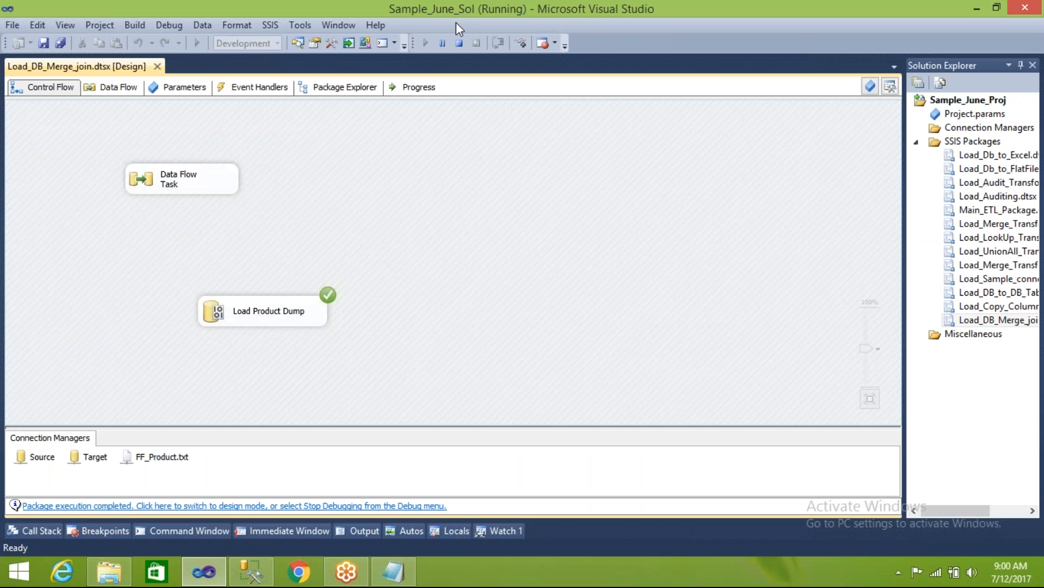
{"action": "left_click", "coordinate": [459, 42]}
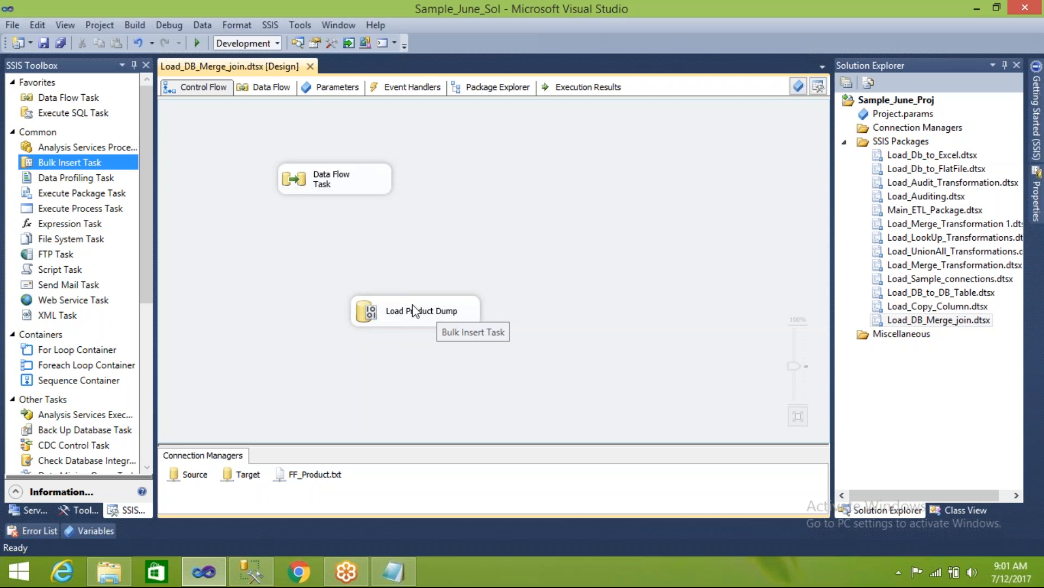
- Move the Load Product Dump task directly below the Data Flow Task and save the package
{"action": "left_click_drag", "start_coordinate": [436, 311], "coordinate": [292, 285]}
{"action": "left_click", "coordinate": [347, 338]}
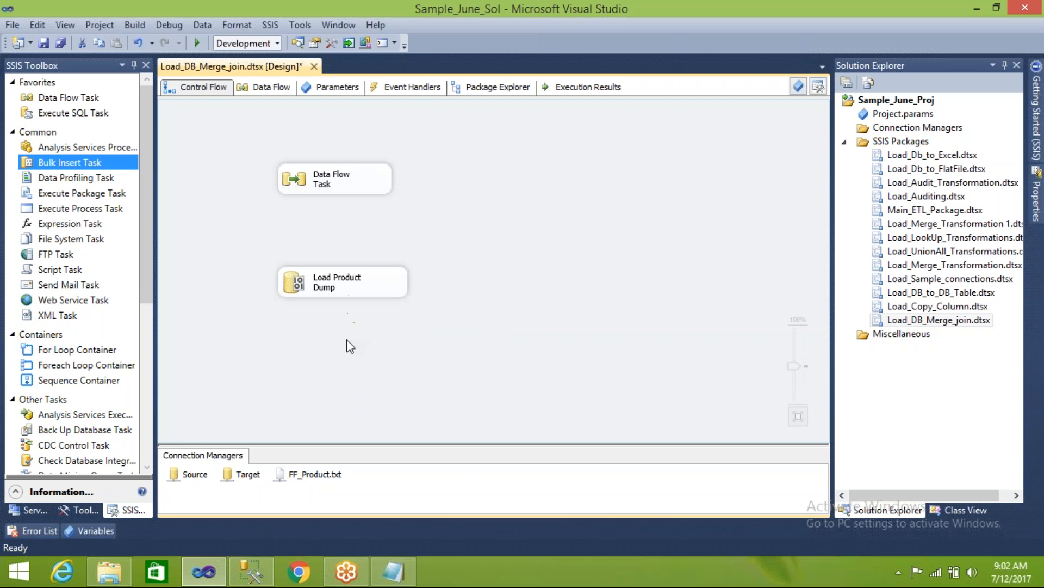
{"action": "left_click", "coordinate": [325, 292]}
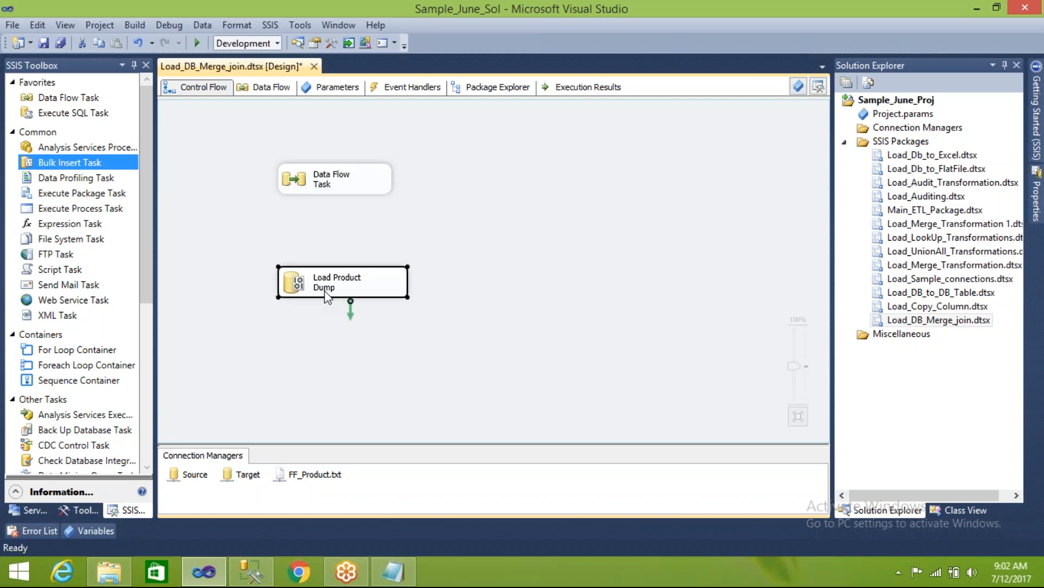
{"action": "left_click", "coordinate": [458, 216]}
{"action": "key", "text": "ctrl+s"}
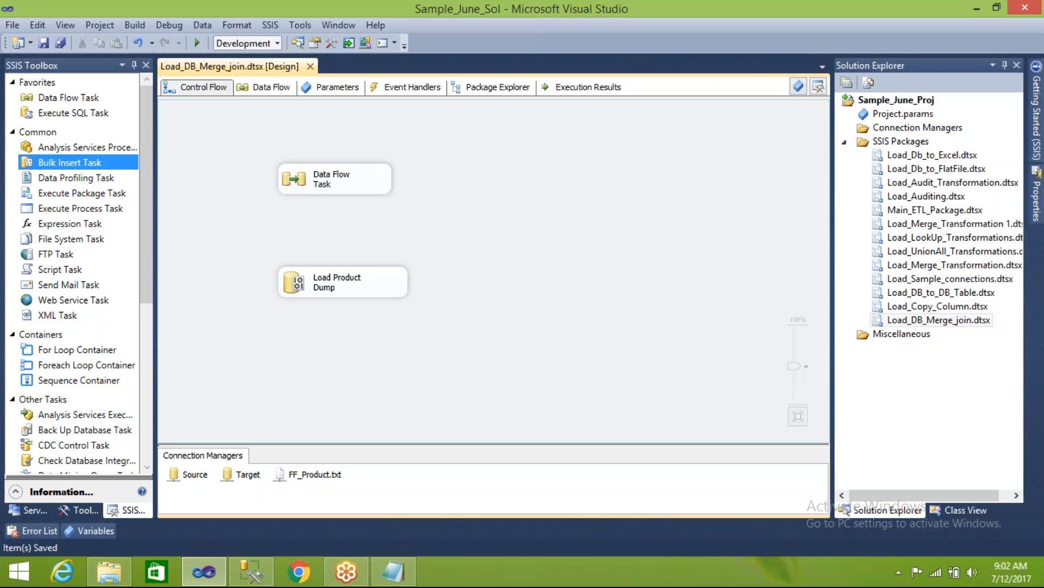
- Switch to the Notepad notes and add a dashed separator below Bulk Insert, followed by the line "surce--stage--dim--facts"
{"action": "left_click", "coordinate": [402, 571]}
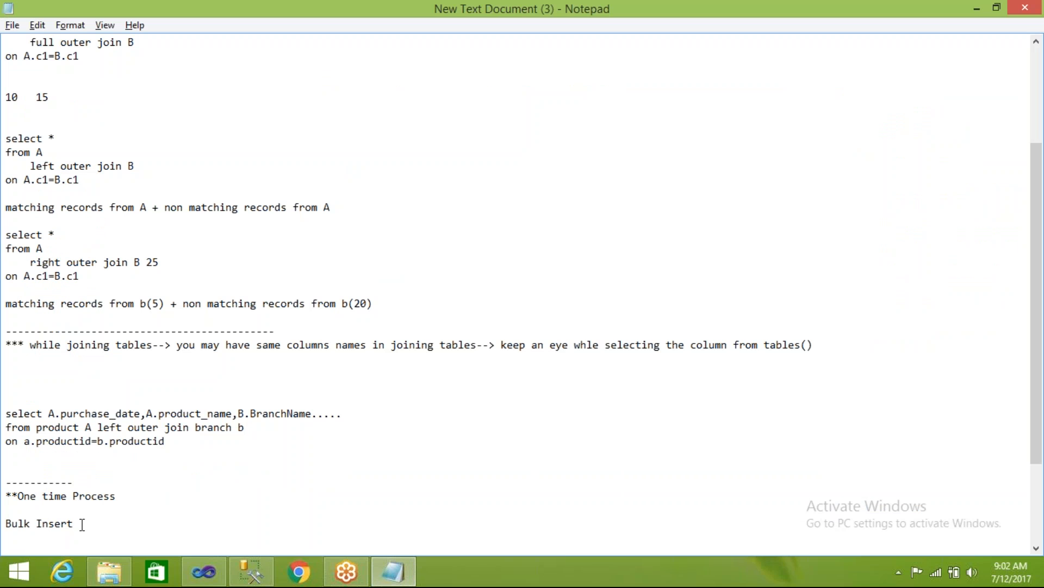
{"action": "key", "text": "Return"}
{"action": "key", "text": "Return"}
{"action": "type", "text": "-------------------------------"}
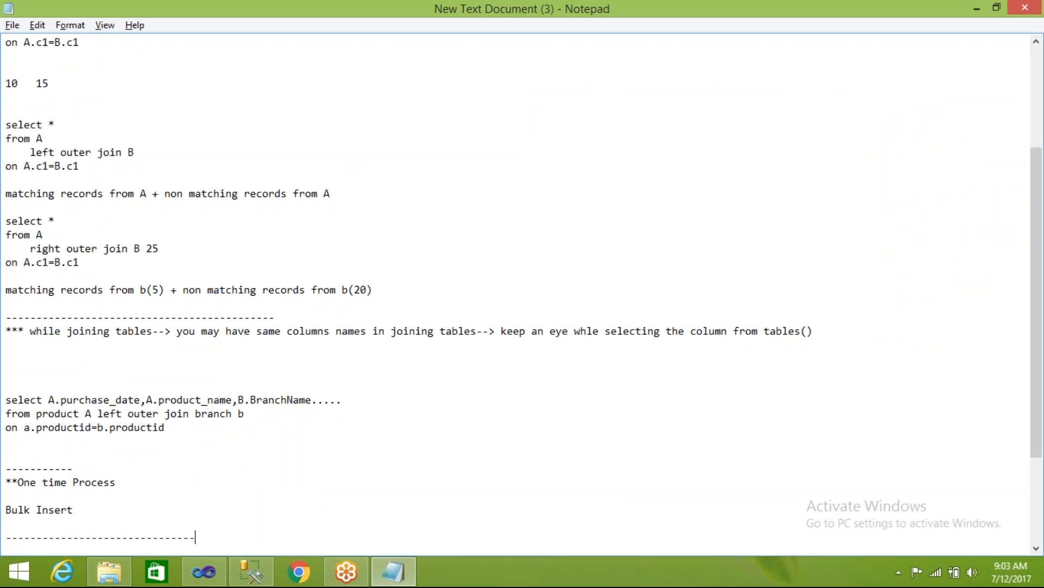
{"action": "key", "text": "Return"}
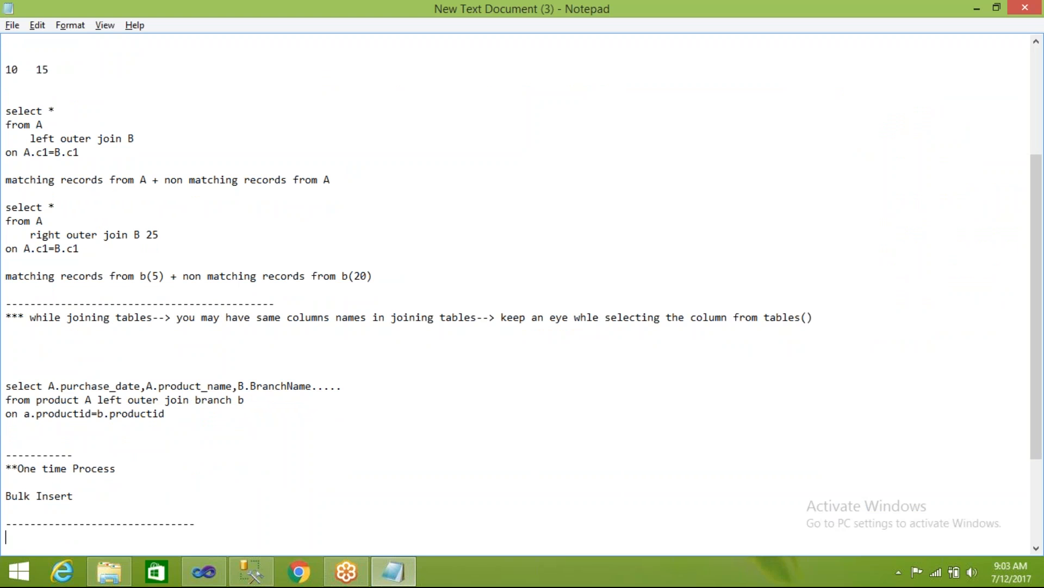
{"action": "type", "text": "surce--stage--dim--facts"}
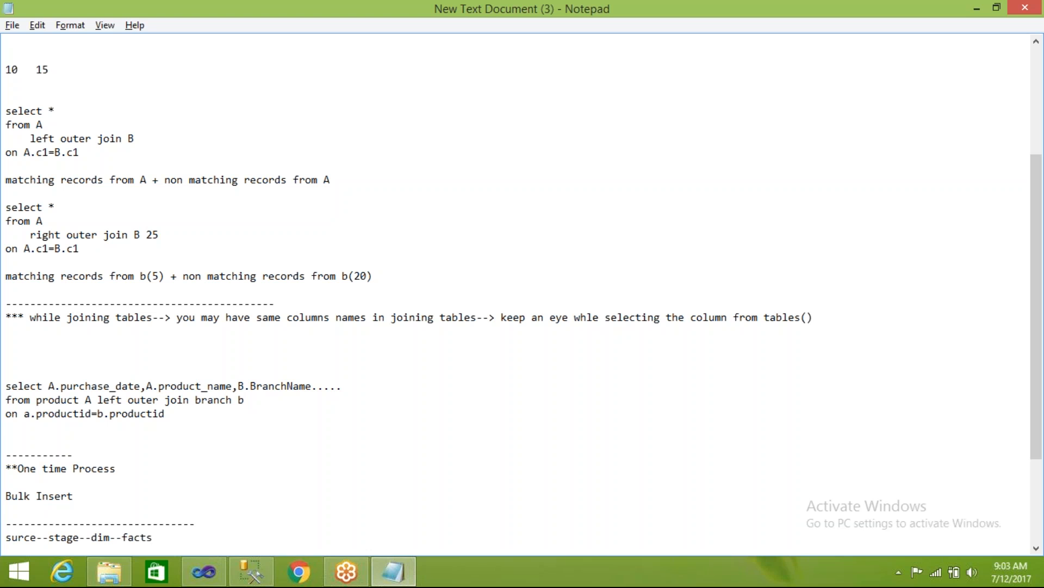
- Switch to Visual Studio, open Main_ETL_Package.dtsx and Load_Db_to_Excel.dtsx to examine their control flows, and close the Excel package
{"action": "left_click", "coordinate": [204, 571]}
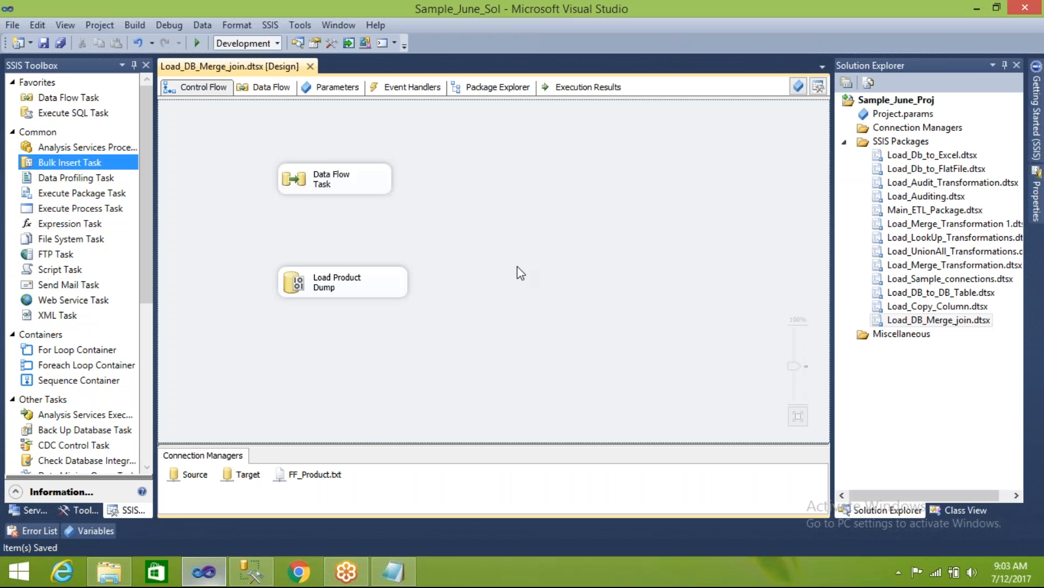
{"action": "double_click", "coordinate": [908, 209]}
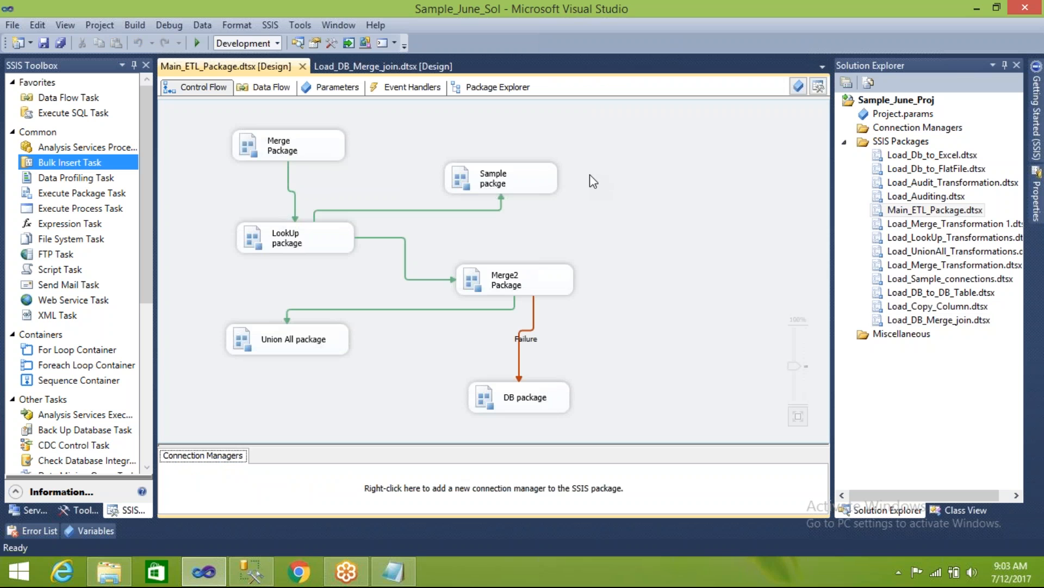
{"action": "left_click", "coordinate": [894, 158]}
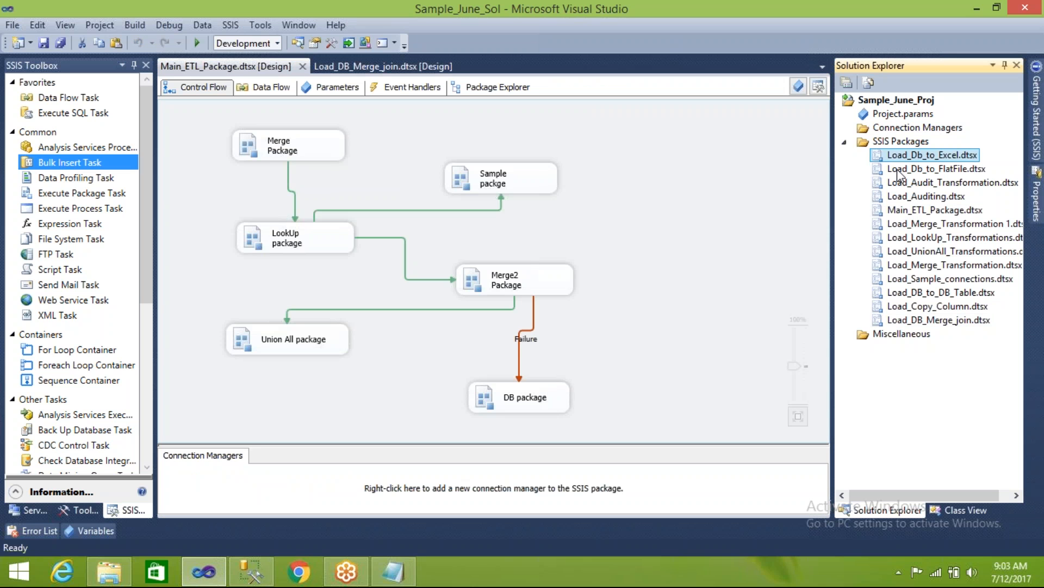
{"action": "left_click", "coordinate": [898, 169]}
{"action": "left_click", "coordinate": [914, 156]}
{"action": "double_click", "coordinate": [916, 156]}
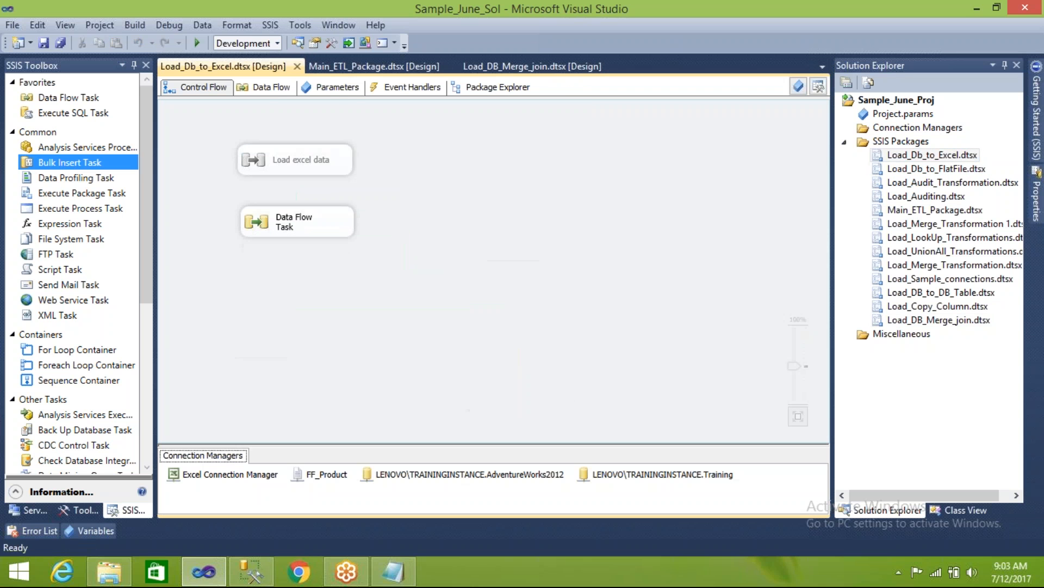
{"action": "left_click", "coordinate": [297, 66]}
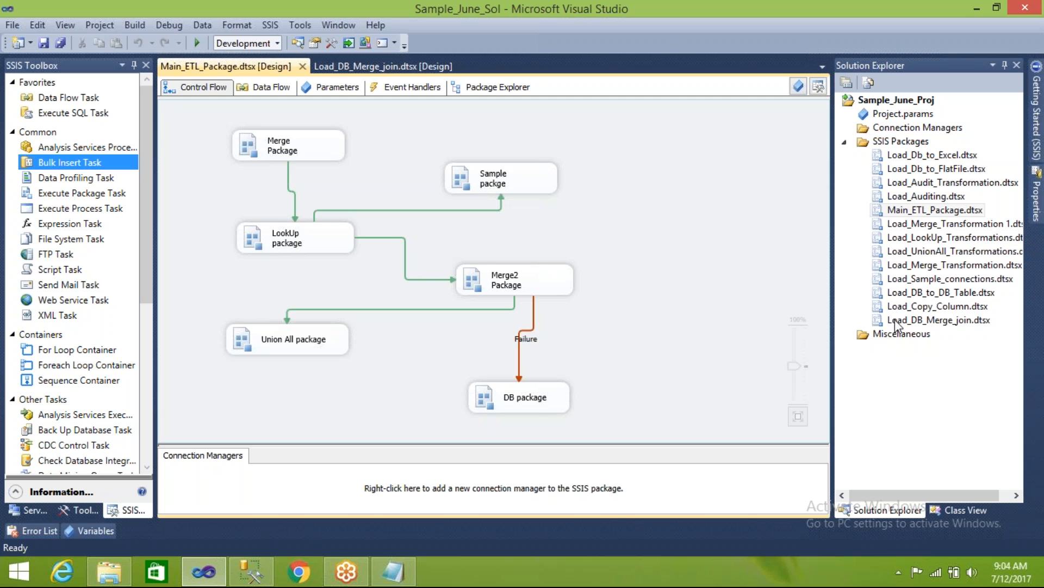
- Revisit Main_ETL_Package and open the Audit, Merge and UnionAll transformation, Sample_connections and DB_to_DB_Table packages to examine their control flows
{"action": "left_click", "coordinate": [863, 294]}
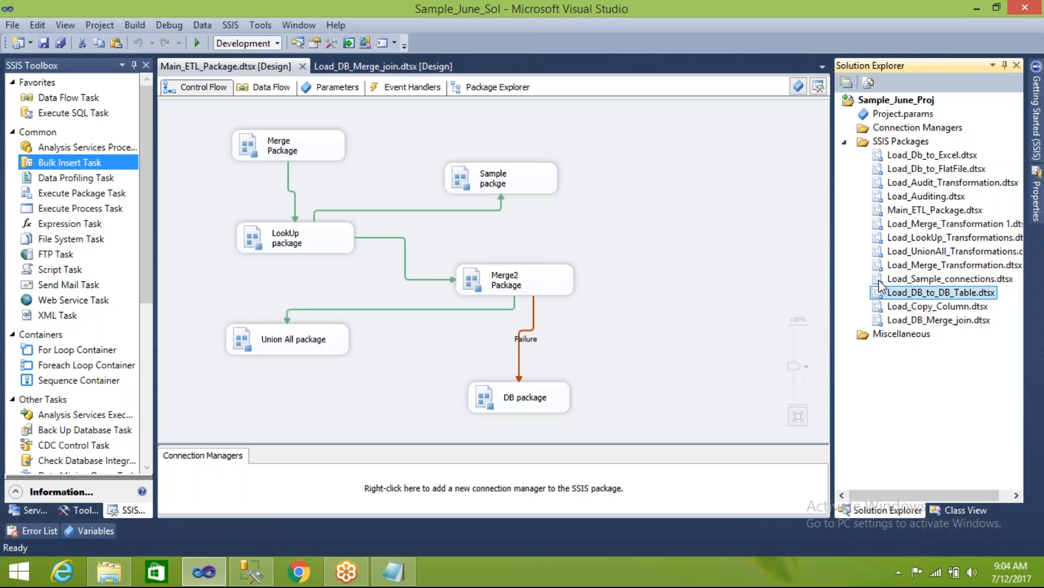
{"action": "left_click", "coordinate": [912, 215]}
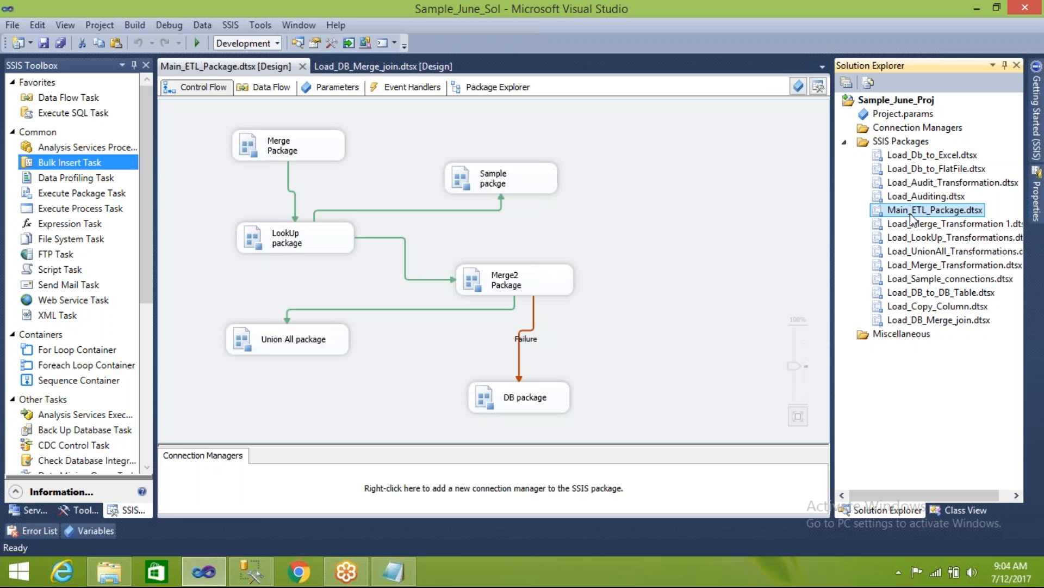
{"action": "double_click", "coordinate": [911, 213]}
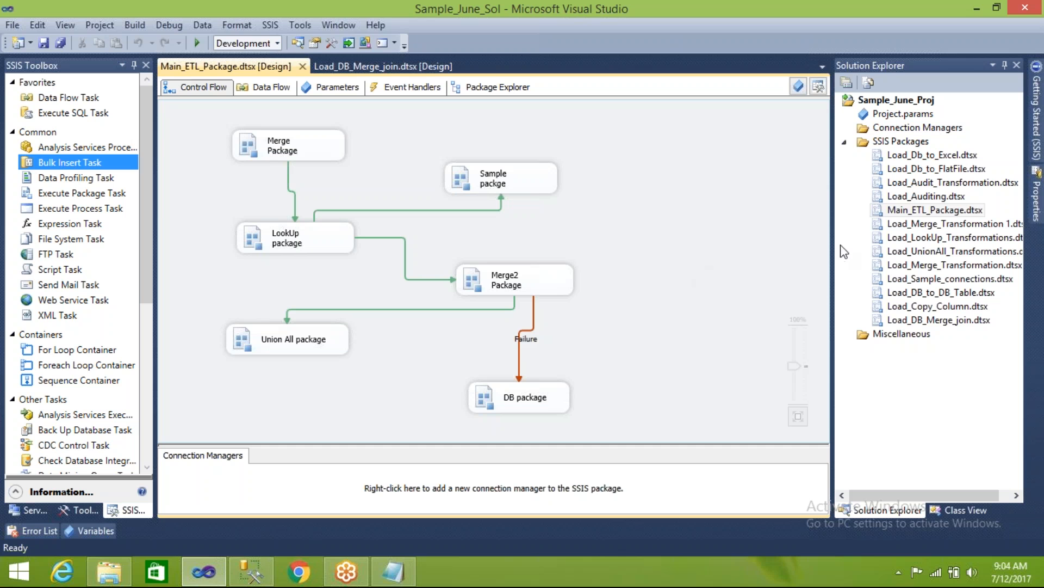
{"action": "double_click", "coordinate": [919, 182]}
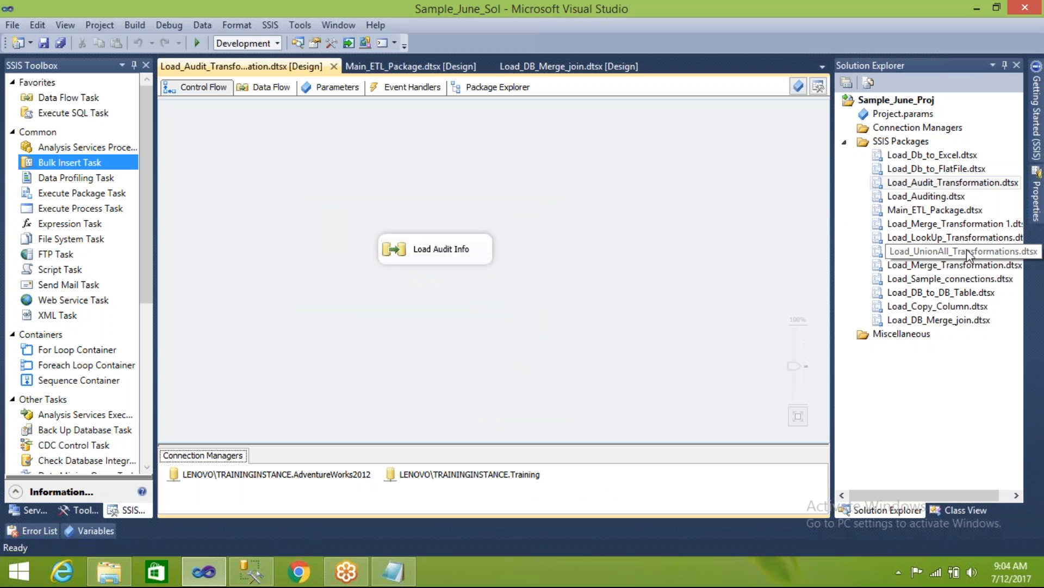
{"action": "left_click", "coordinate": [932, 266]}
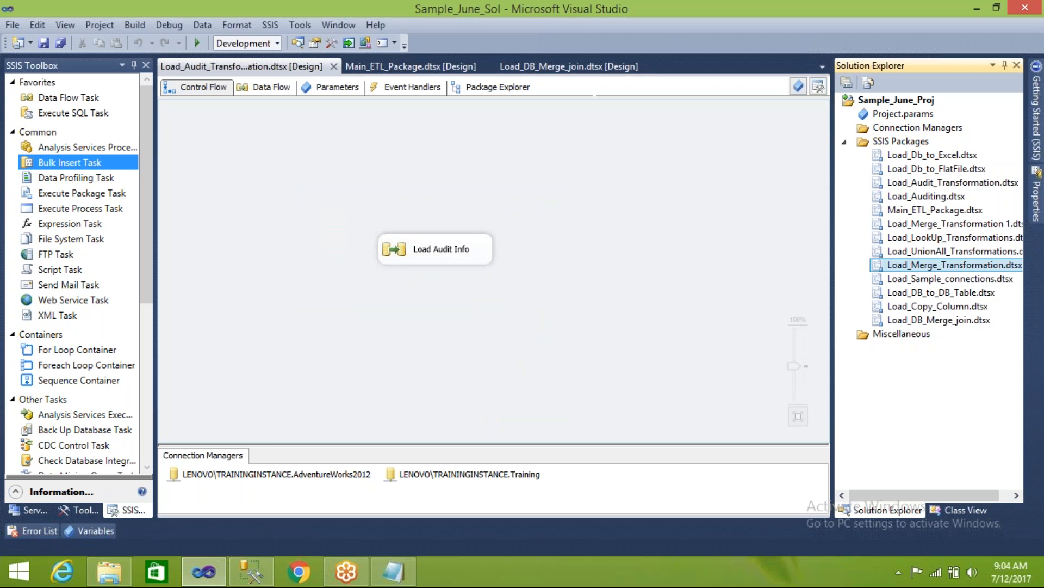
{"action": "double_click", "coordinate": [931, 266]}
{"action": "left_click", "coordinate": [946, 251]}
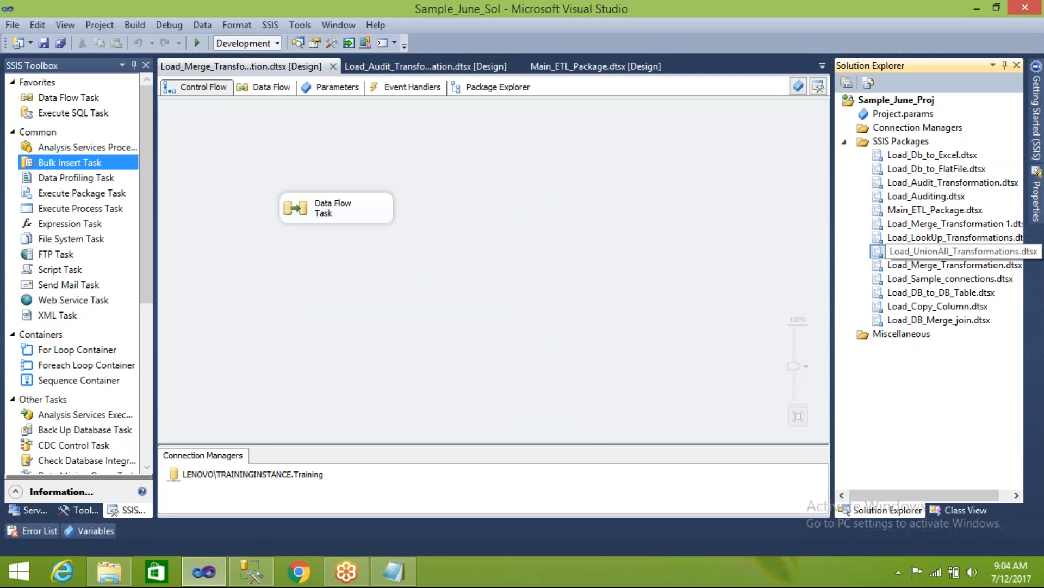
{"action": "double_click", "coordinate": [946, 251]}
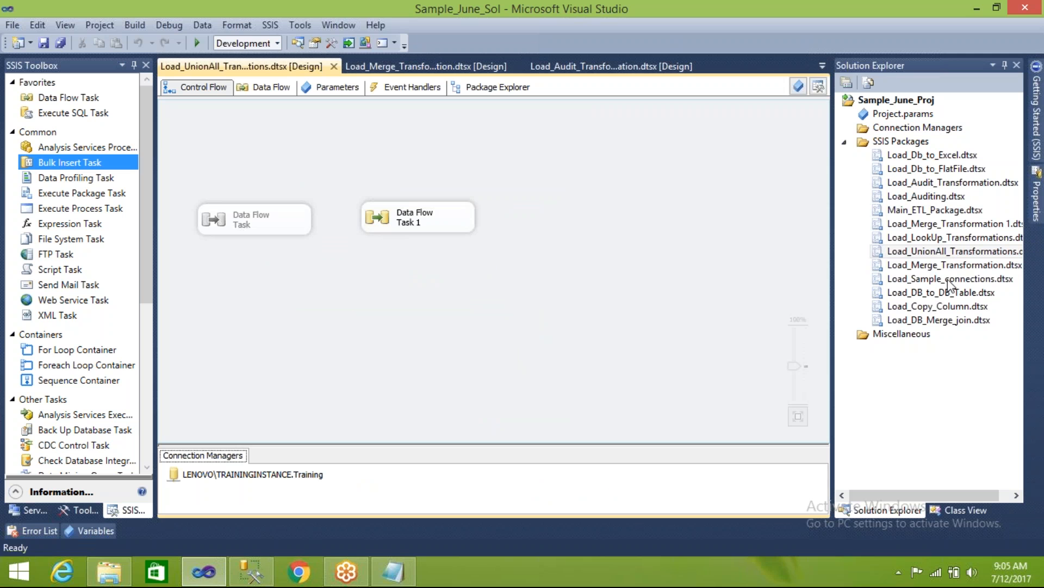
{"action": "double_click", "coordinate": [948, 279]}
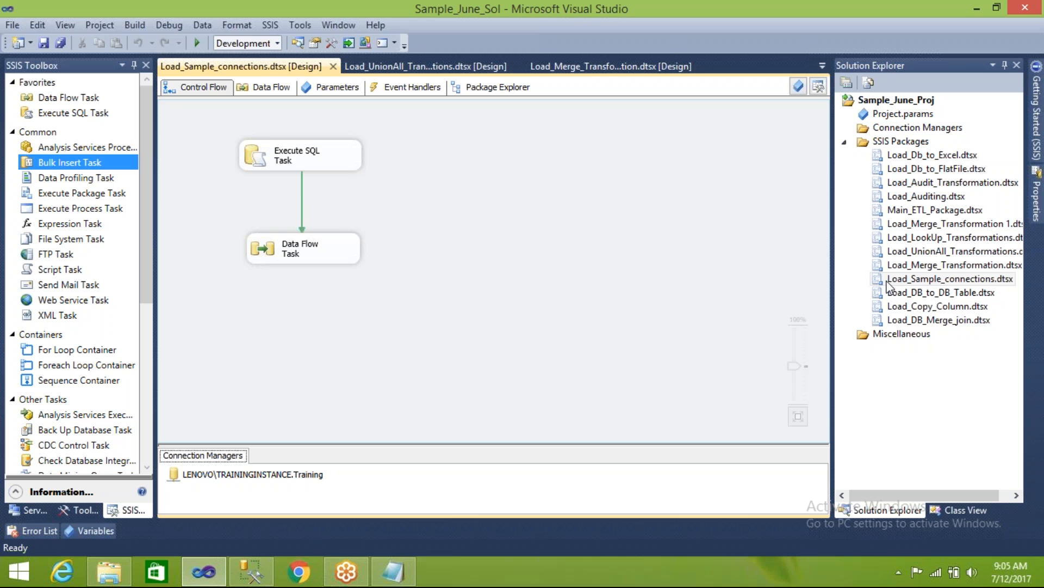
{"action": "double_click", "coordinate": [903, 294]}
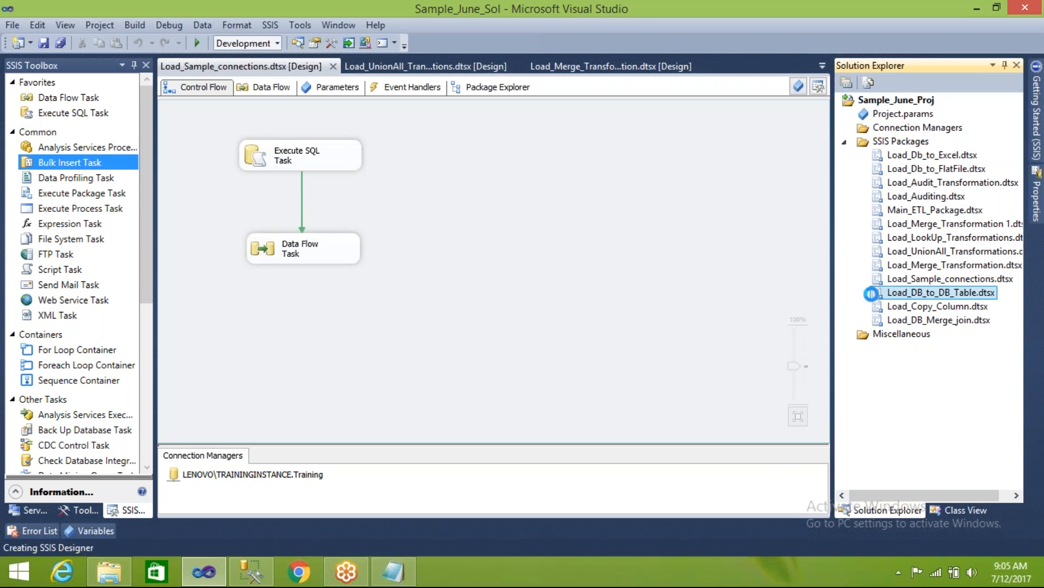
- Switch to the Notepad notes, insert a space after "stage" in the last line and select "dim--"
{"action": "left_click", "coordinate": [387, 578]}
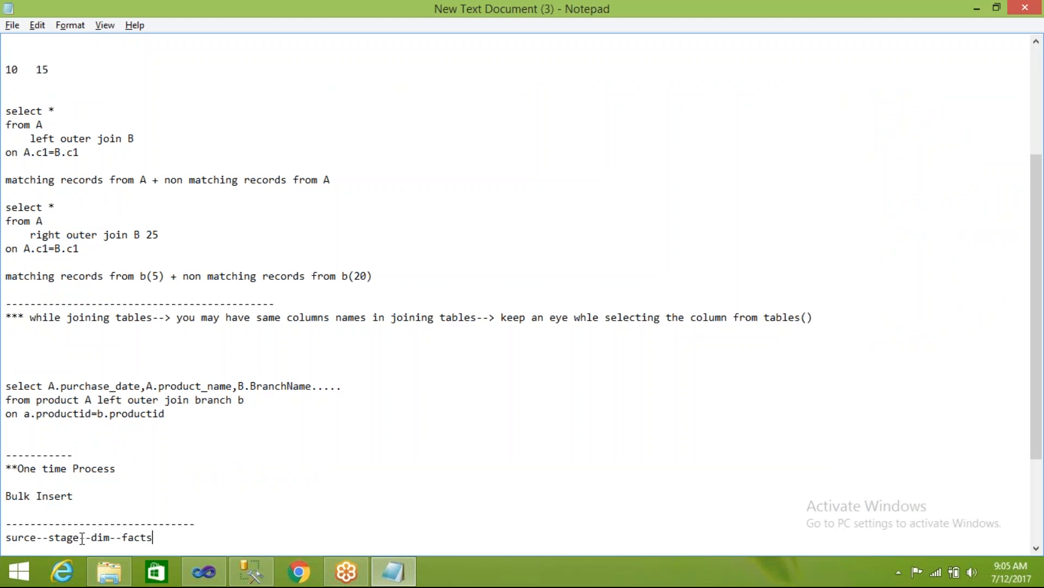
{"action": "left_click", "coordinate": [81, 539]}
{"action": "double_click", "coordinate": [105, 538]}
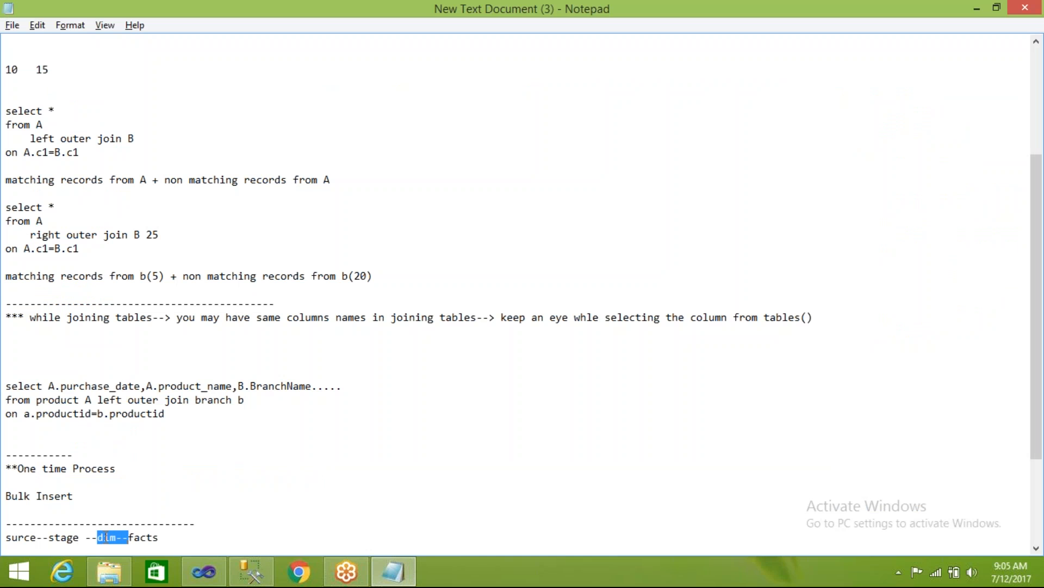
- Switch to Visual Studio and try adding a Sequence Container below the Data Flow Task in Load_DB_to_DB_Table
{"action": "double_click", "coordinate": [141, 539]}
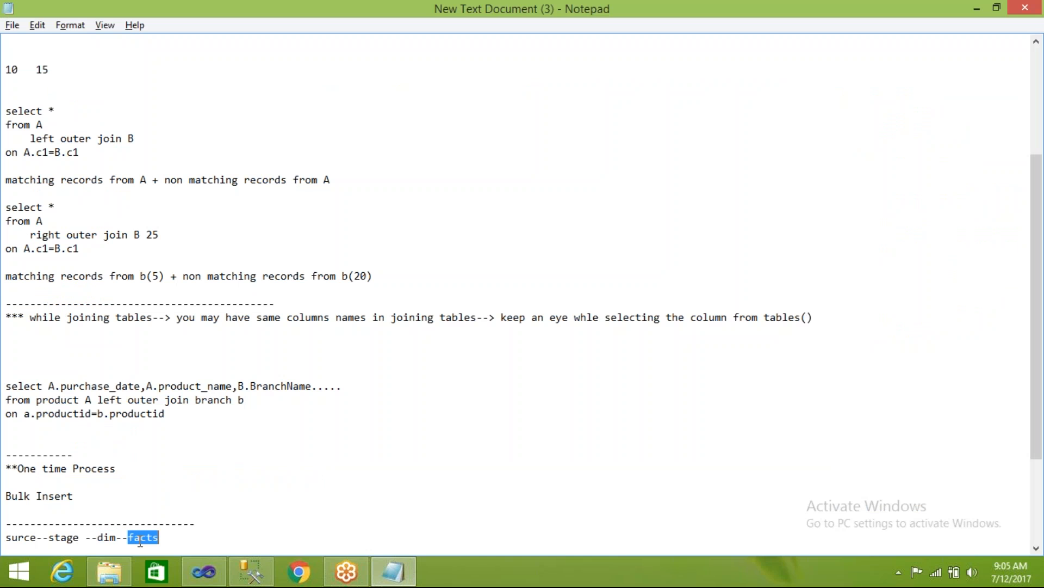
{"action": "left_click", "coordinate": [204, 571]}
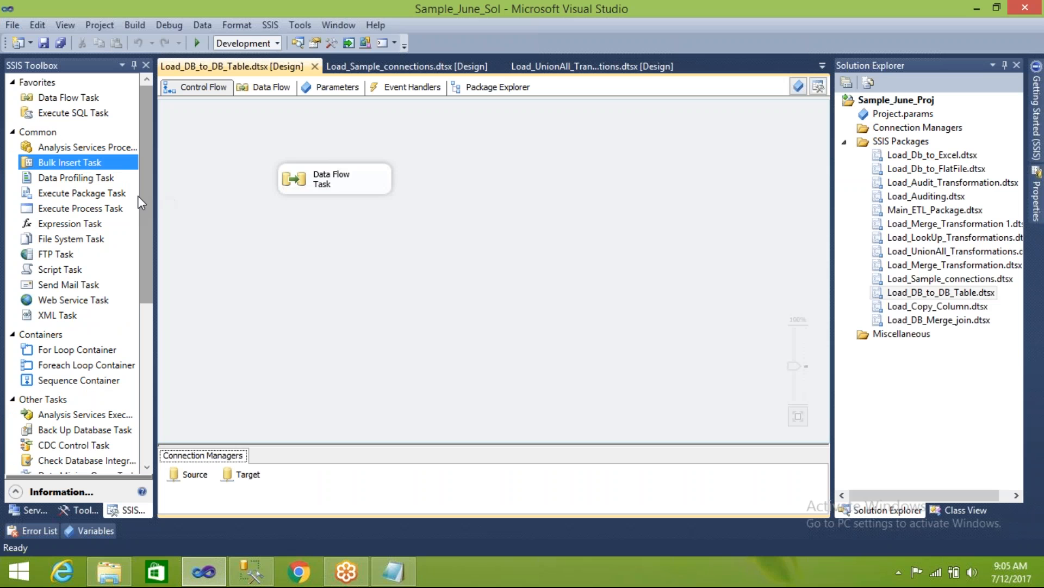
{"action": "left_click", "coordinate": [13, 132]}
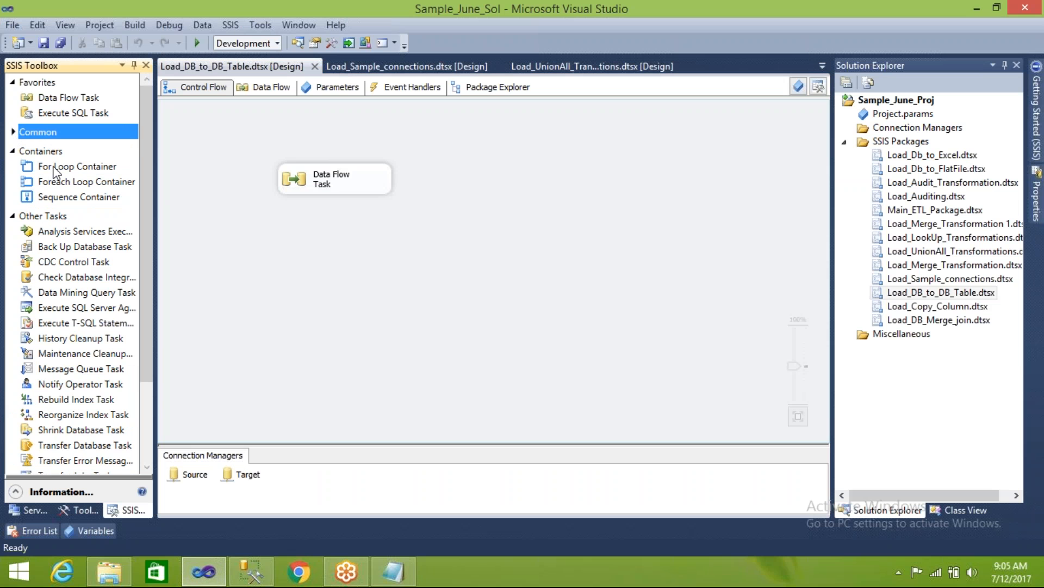
{"action": "left_click", "coordinate": [71, 199]}
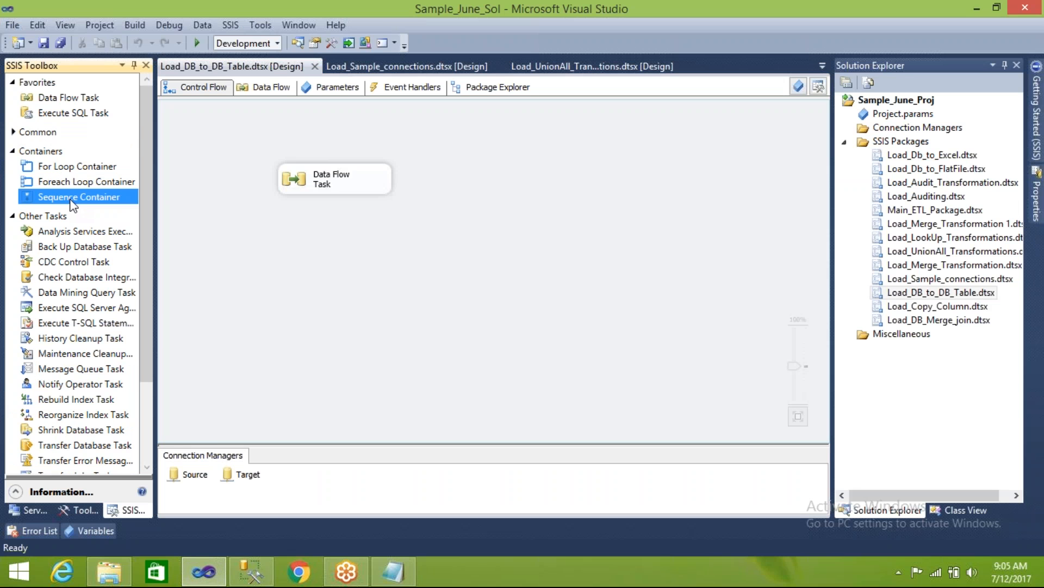
{"action": "left_click_drag", "start_coordinate": [76, 203], "coordinate": [257, 246]}
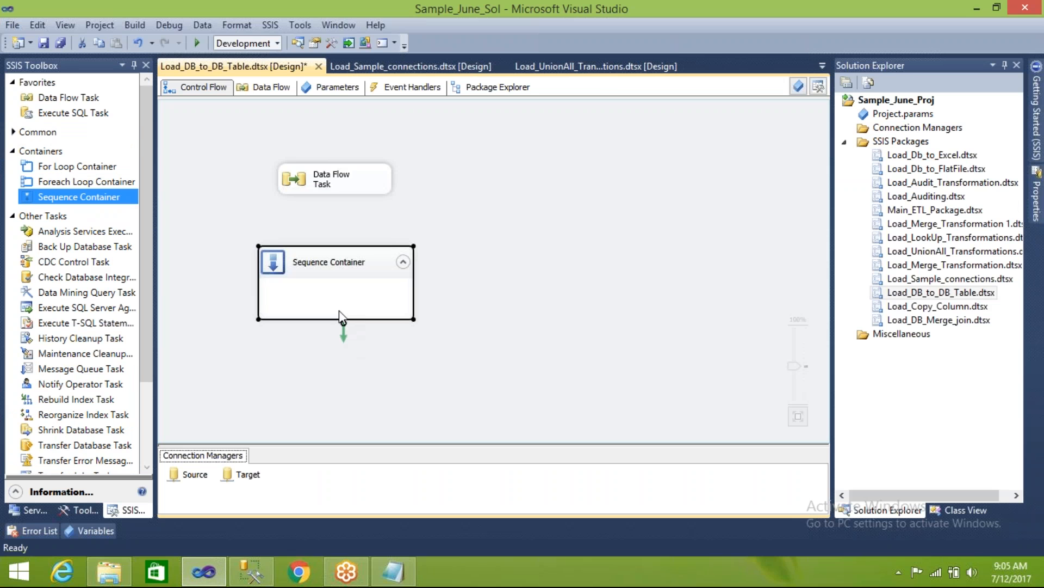
{"action": "key", "text": "Delete"}
- Make four copies of the Data Flow Task and move Data Flow Tasks 2, 3 and 4 into a second column
{"action": "left_click", "coordinate": [301, 184]}
{"action": "key", "text": "ctrl+c"}
{"action": "key", "text": "ctrl+v"}
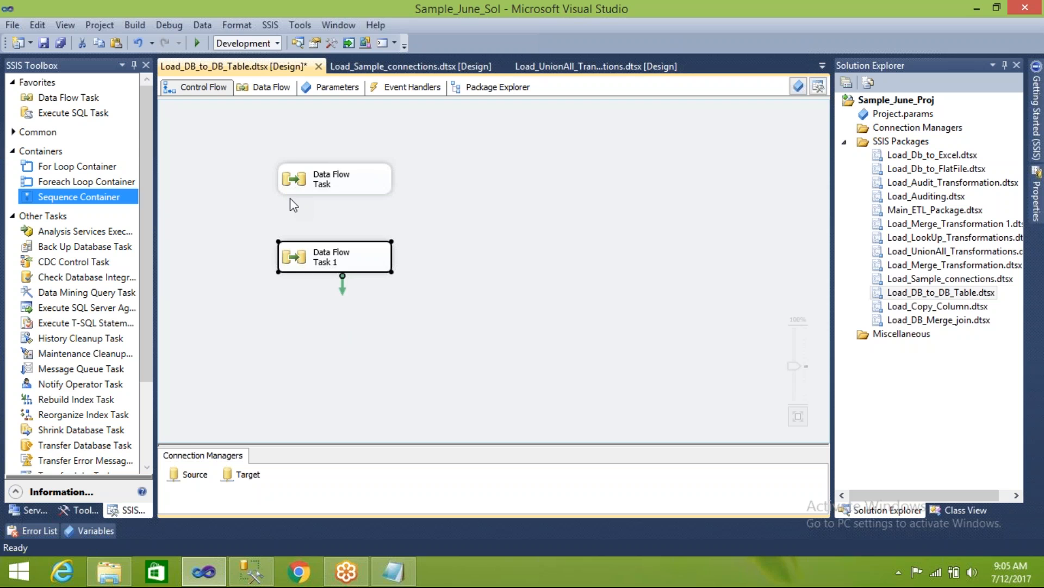
{"action": "key", "text": "ctrl+v"}
{"action": "key", "text": "ctrl+v"}
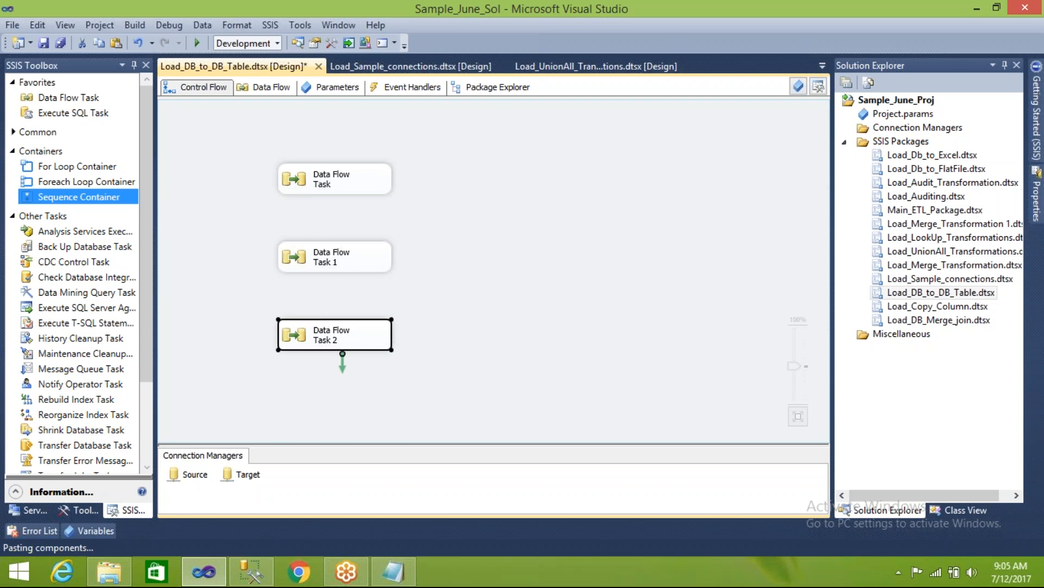
{"action": "key", "text": "ctrl+v"}
{"action": "left_click_drag", "start_coordinate": [270, 256], "coordinate": [550, 163]}
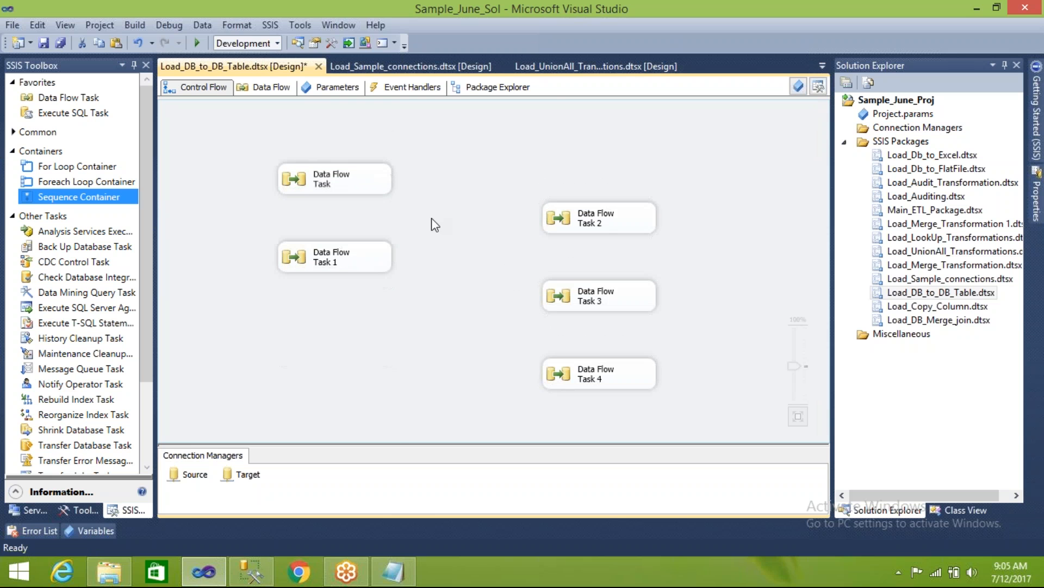
- Duplicate all five data flow tasks on the Load_DB_to_DB_Table control flow
{"action": "left_click", "coordinate": [248, 252]}
{"action": "left_click_drag", "start_coordinate": [242, 165], "coordinate": [670, 404]}
{"action": "key", "text": "ctrl+c"}
{"action": "key", "text": "ctrl+v"}
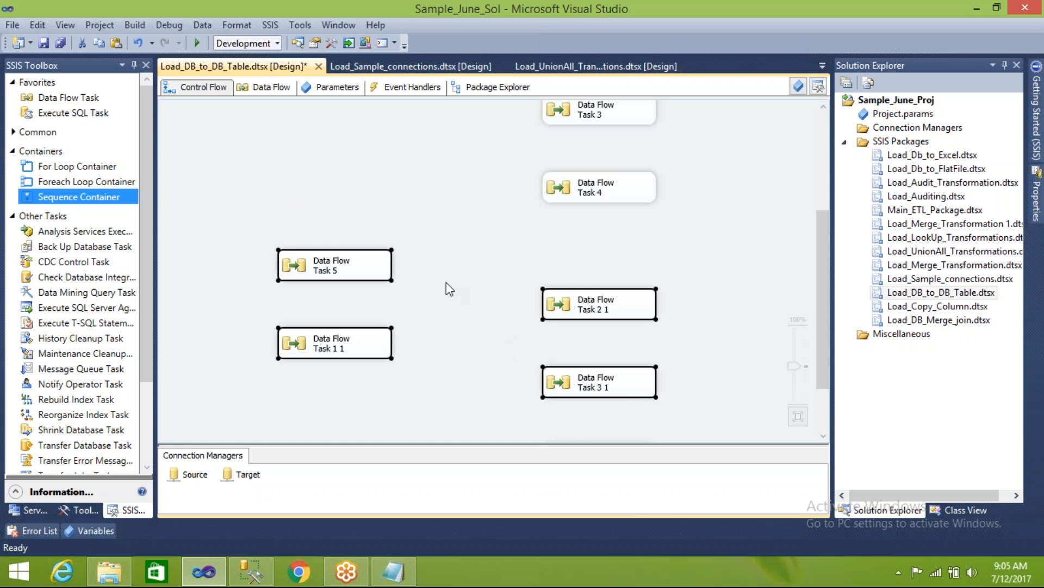
- Move Data Flow Task and Data Flow Task 1 up and left, and bring Data Flow Tasks 2 to 4 closer to them
{"action": "scroll", "coordinate": [823, 184], "scroll_direction": "up", "scroll_amount": 3}
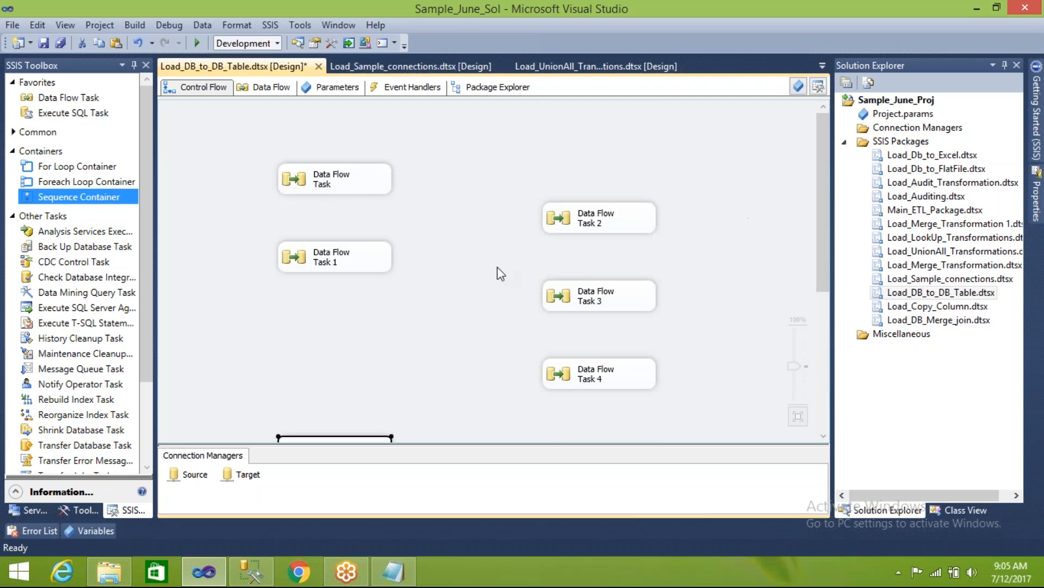
{"action": "left_click_drag", "start_coordinate": [271, 168], "coordinate": [375, 261]}
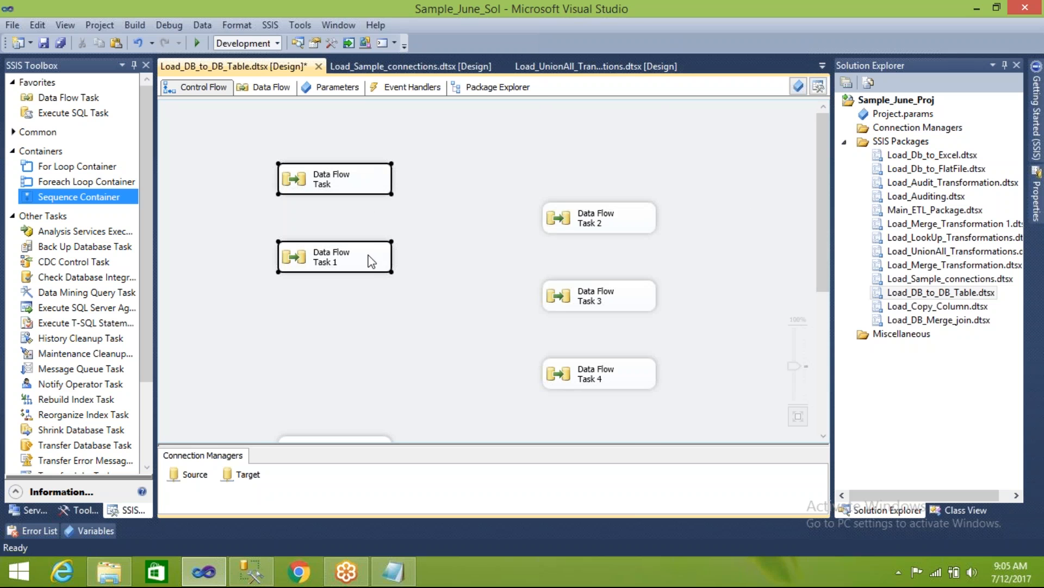
{"action": "left_click_drag", "start_coordinate": [326, 188], "coordinate": [247, 139]}
{"action": "left_click", "coordinate": [449, 231]}
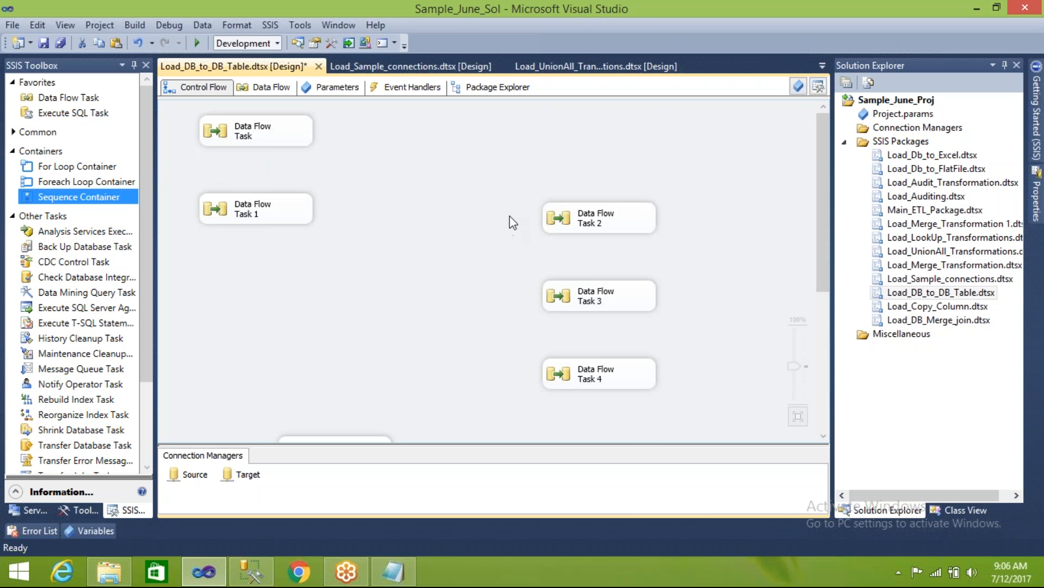
{"action": "left_click_drag", "start_coordinate": [521, 210], "coordinate": [643, 396]}
{"action": "left_click_drag", "start_coordinate": [593, 304], "coordinate": [465, 231]}
- Spread the five duplicated tasks (5, 1 1, 2 1, 3 1 and 4 1) around the original ones without overlaps
{"action": "left_click_drag", "start_coordinate": [827, 244], "coordinate": [836, 364]}
{"action": "left_click_drag", "start_coordinate": [252, 210], "coordinate": [406, 321]}
{"action": "left_click_drag", "start_coordinate": [345, 220], "coordinate": [273, 122]}
{"action": "left_click_drag", "start_coordinate": [519, 265], "coordinate": [645, 429]}
{"action": "left_click_drag", "start_coordinate": [612, 244], "coordinate": [647, 266]}
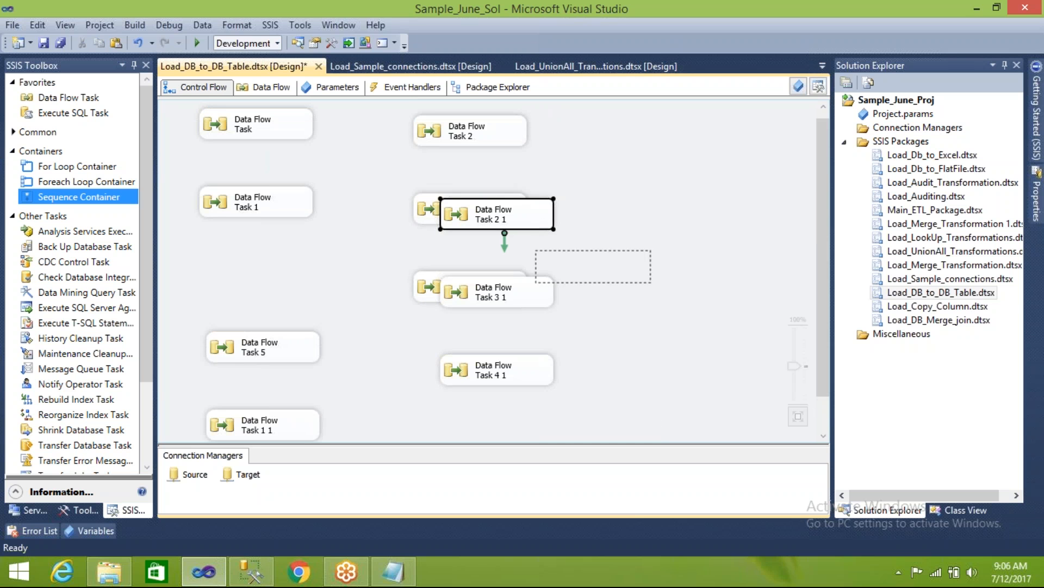
{"action": "left_click_drag", "start_coordinate": [517, 297], "coordinate": [366, 297]}
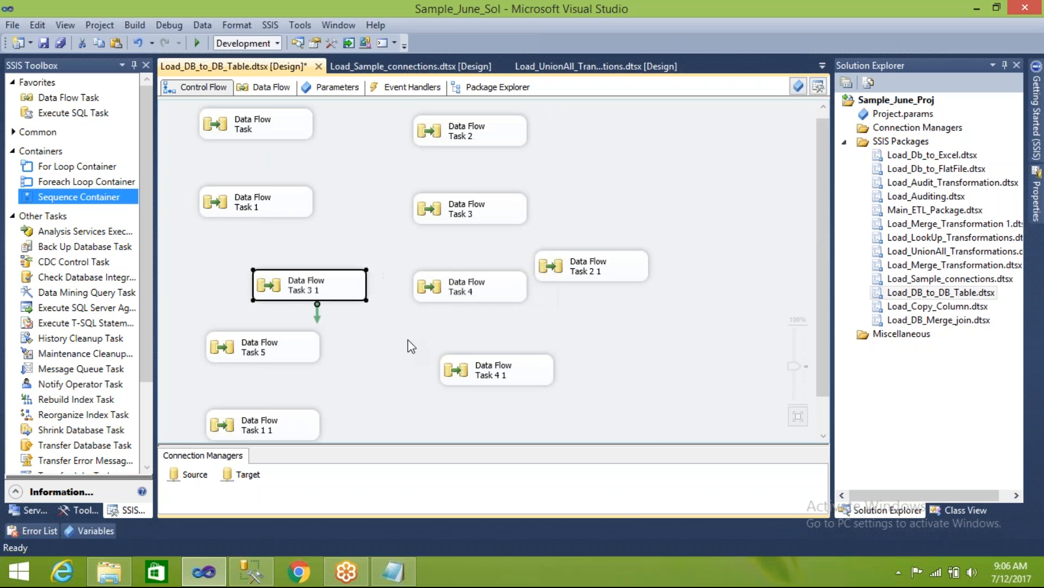
{"action": "left_click_drag", "start_coordinate": [462, 369], "coordinate": [388, 375]}
{"action": "left_click_drag", "start_coordinate": [266, 417], "coordinate": [636, 169]}
- Connect Data Flow Task to Data Flow Task 1 with a precedence constraint and open Data Flow Task 1
{"action": "left_click", "coordinate": [408, 169]}
{"action": "left_click", "coordinate": [292, 141]}
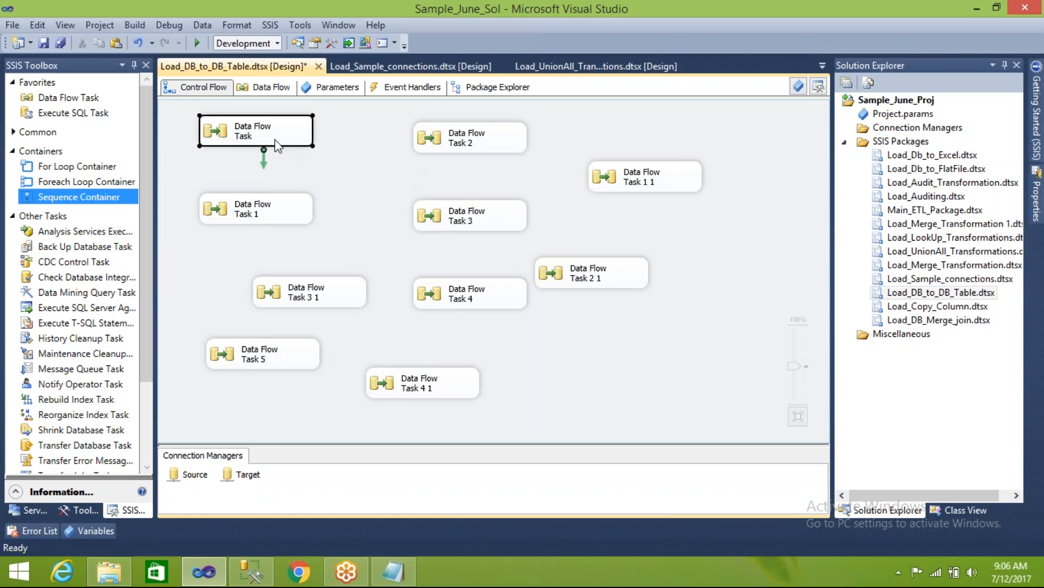
{"action": "left_click_drag", "start_coordinate": [263, 164], "coordinate": [263, 203]}
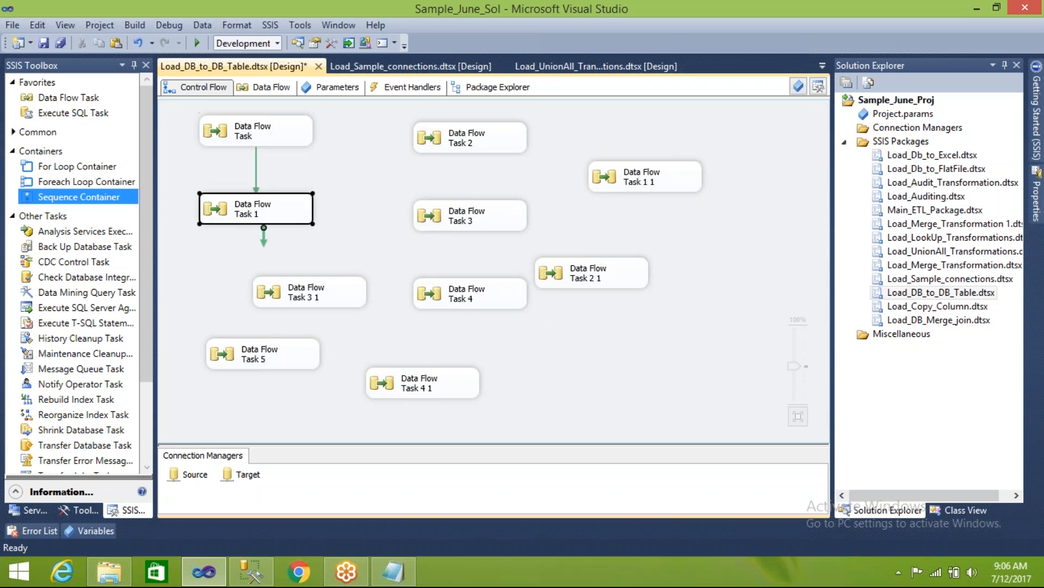
{"action": "double_click", "coordinate": [263, 205]}
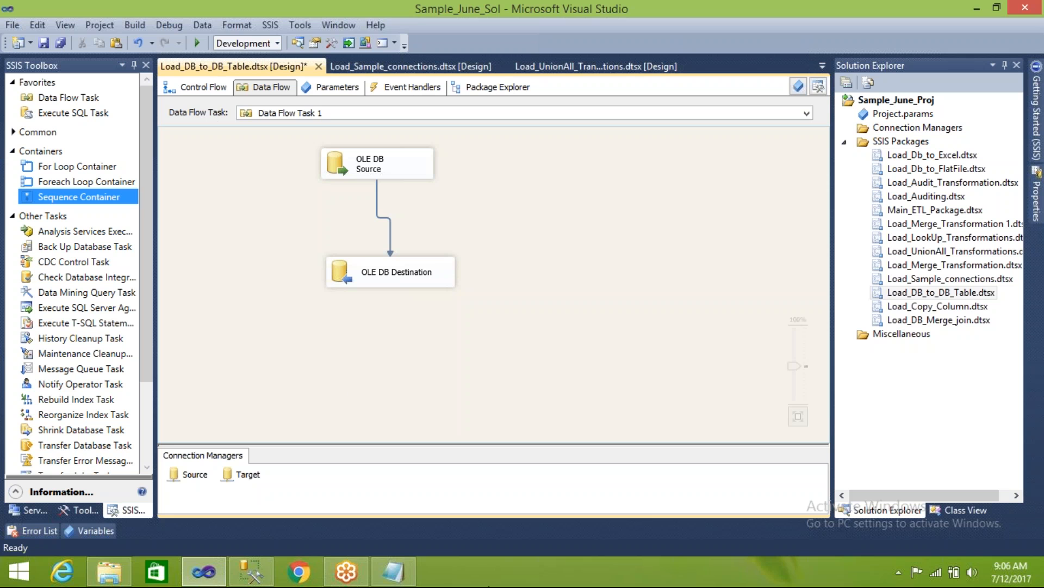
- End the Microsoft Visual Studio 2010 process in Task Manager, and close Task Manager and the empty Visual Studio window that restarts
{"action": "right_click", "coordinate": [476, 585]}
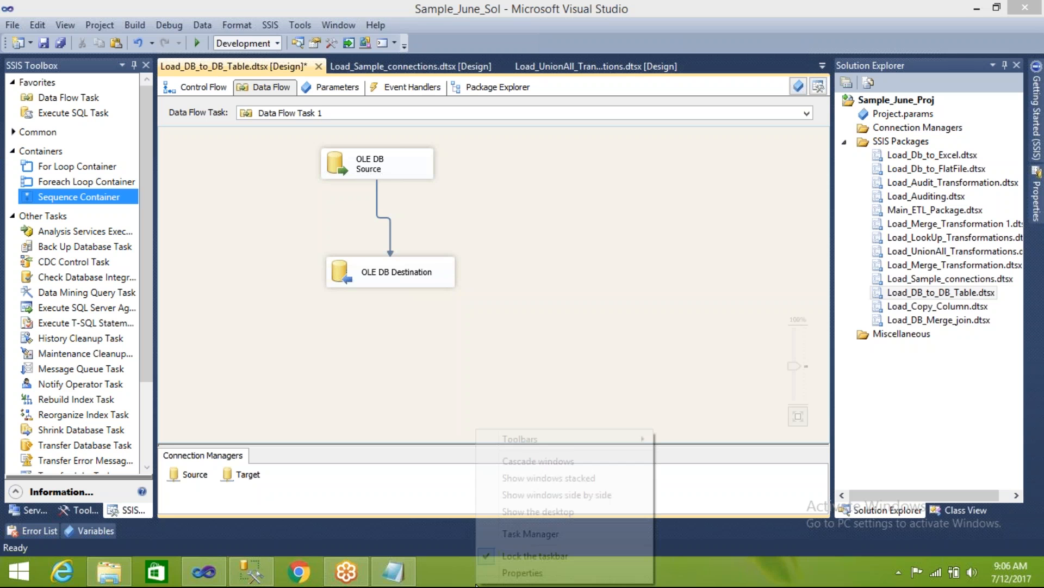
{"action": "left_click", "coordinate": [521, 534]}
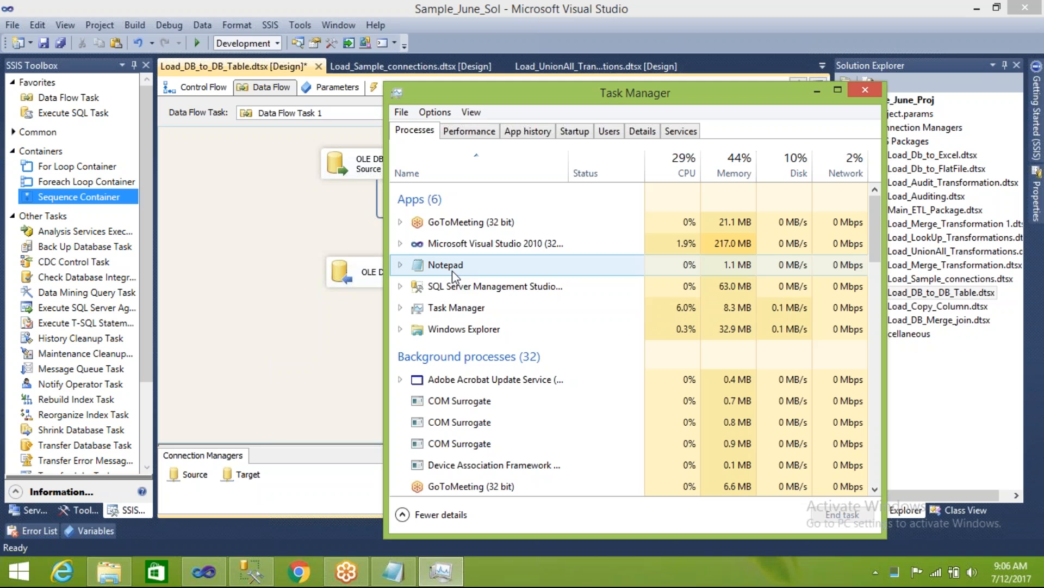
{"action": "left_click", "coordinate": [479, 250]}
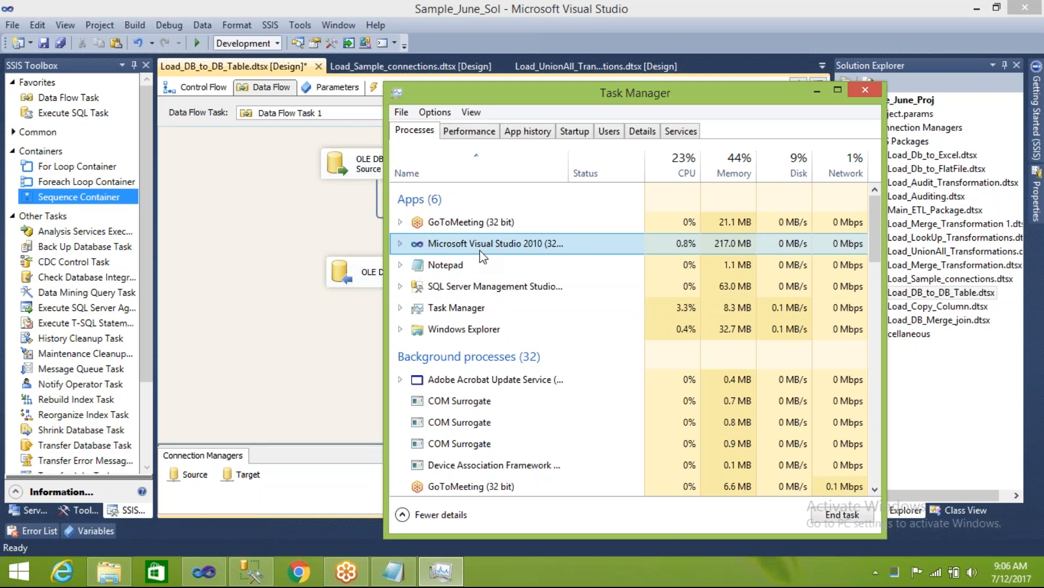
{"action": "left_click", "coordinate": [842, 514]}
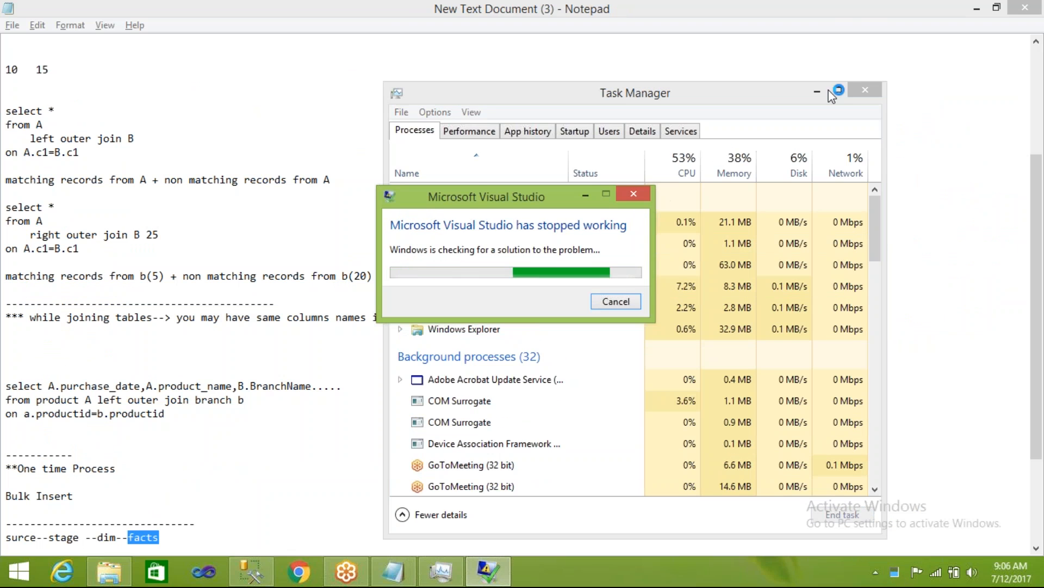
{"action": "left_click", "coordinate": [867, 85]}
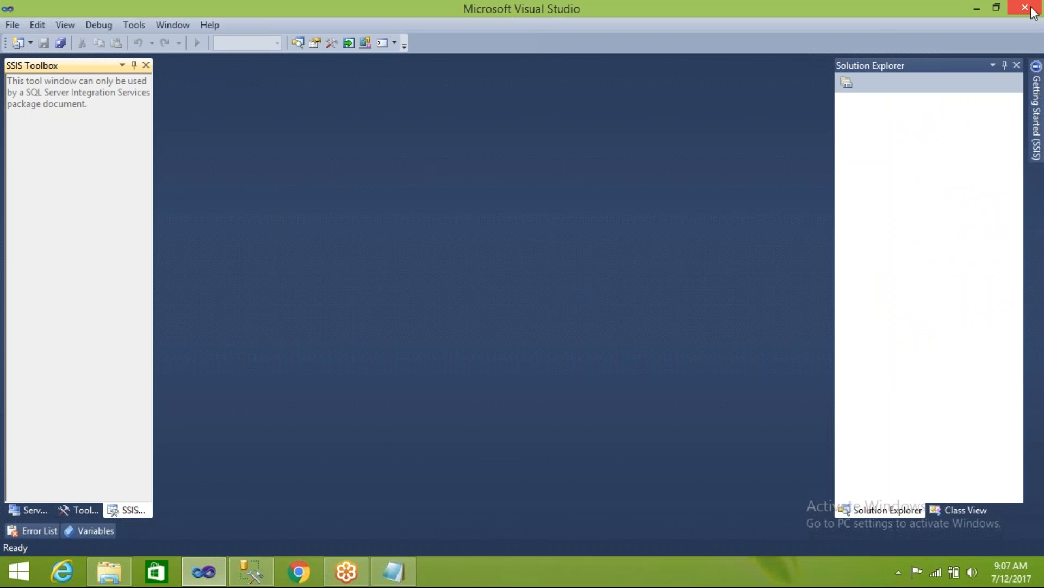
{"action": "left_click", "coordinate": [1026, 8]}
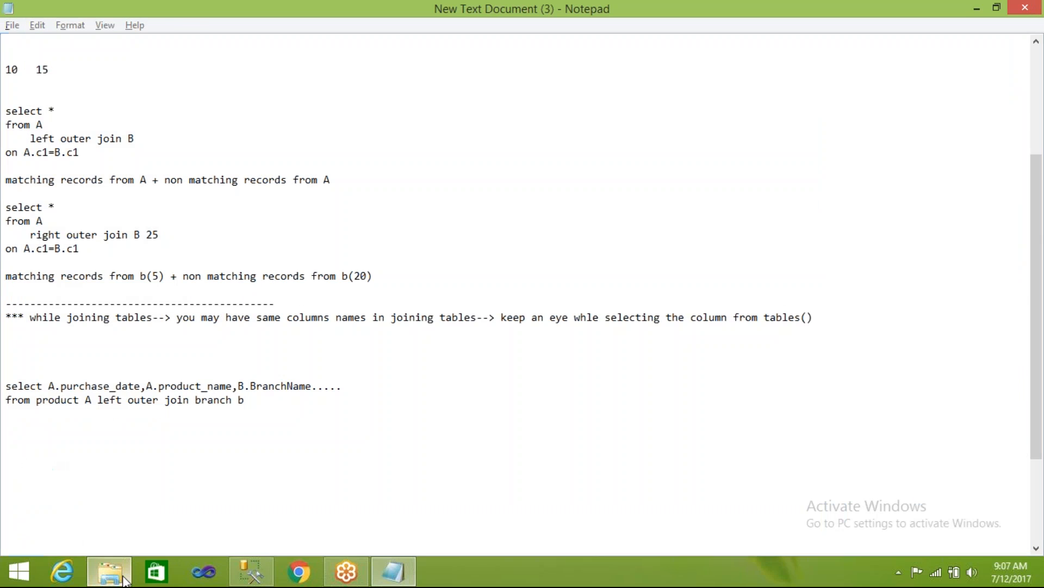
- Reopen the Sample_June_Sol solution from its folder on drive E and open the Load_LookUp_Transformations package
{"action": "left_click", "coordinate": [123, 576]}
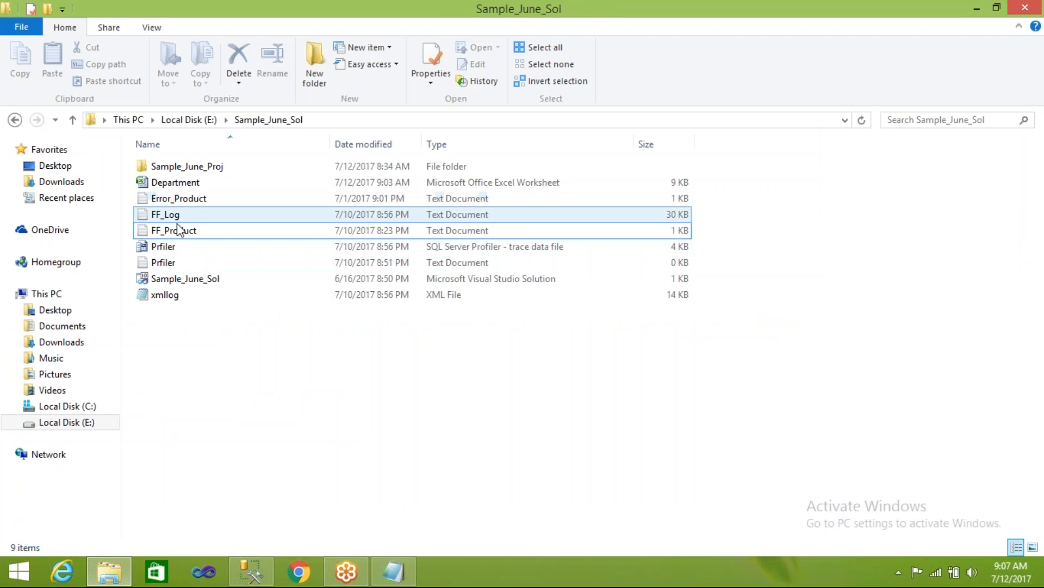
{"action": "left_click", "coordinate": [190, 279]}
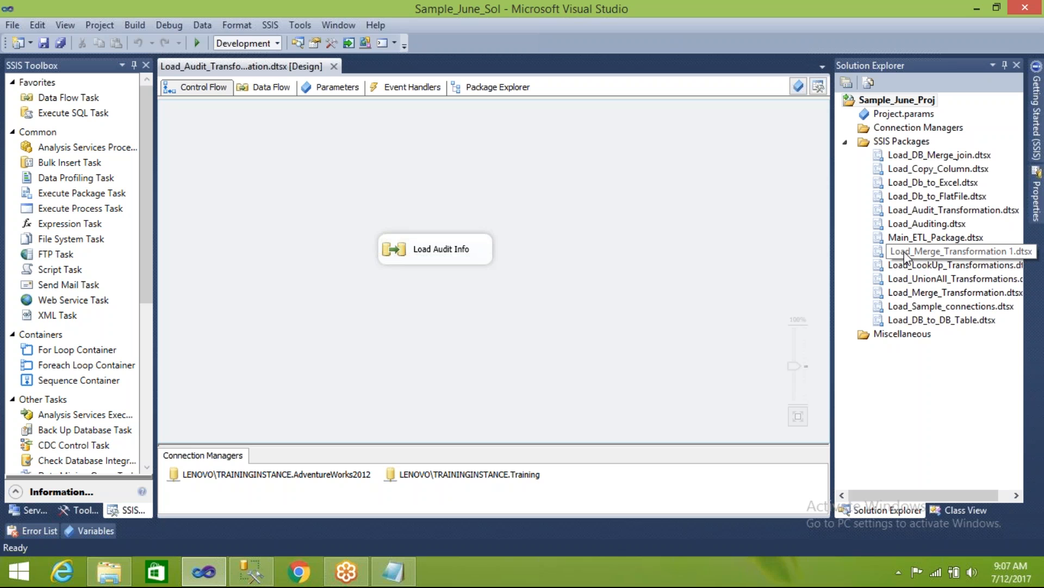
{"action": "left_click", "coordinate": [908, 264]}
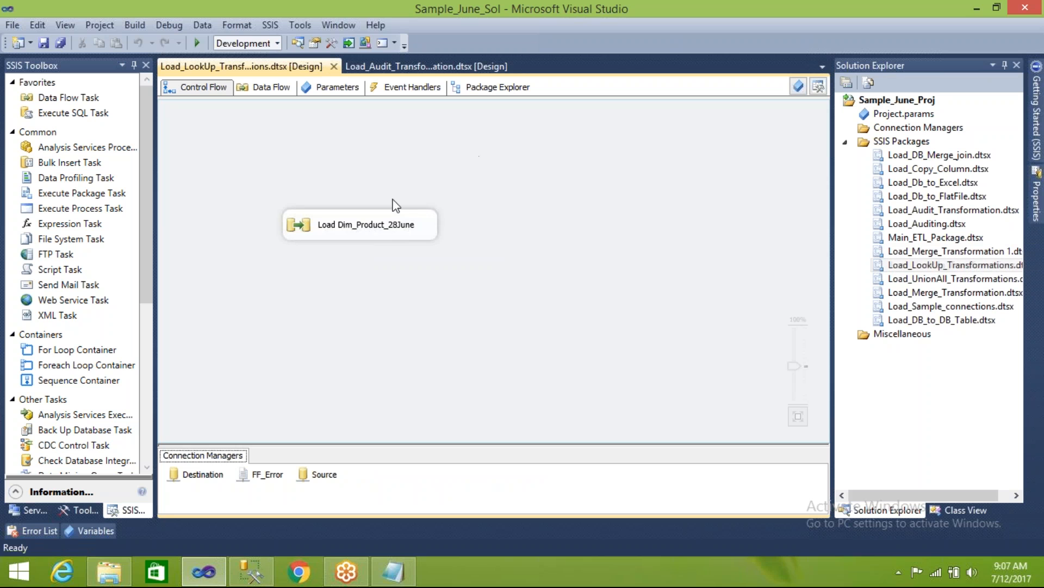
- Move the Load Dim_Product_28June task toward the upper-left of the control flow and make three copies of it
{"action": "left_click_drag", "start_coordinate": [380, 224], "coordinate": [313, 166]}
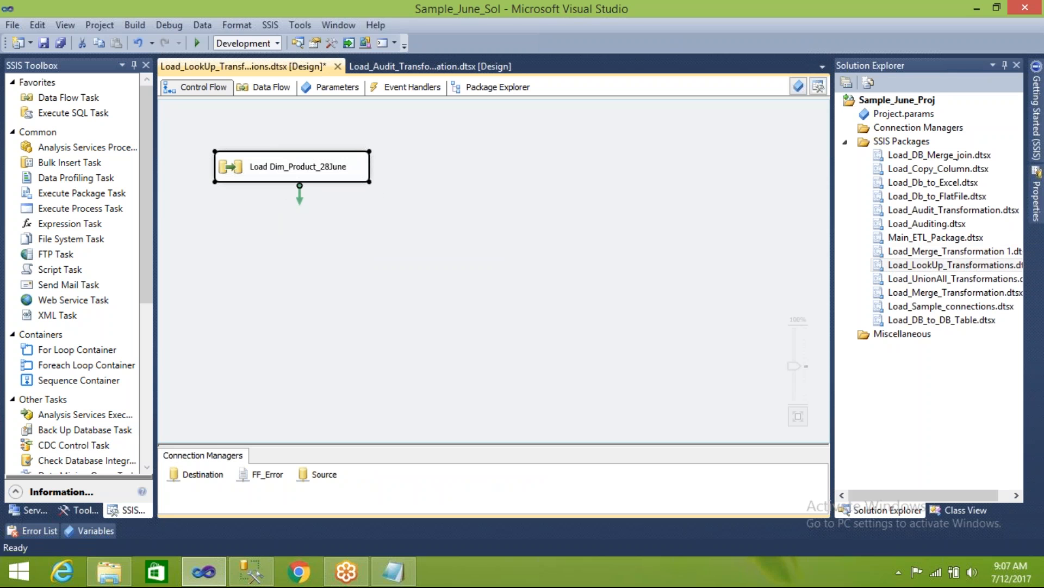
{"action": "key", "text": "ctrl+v"}
{"action": "key", "text": "ctrl+v"}
{"action": "key", "text": "ctrl+v"}
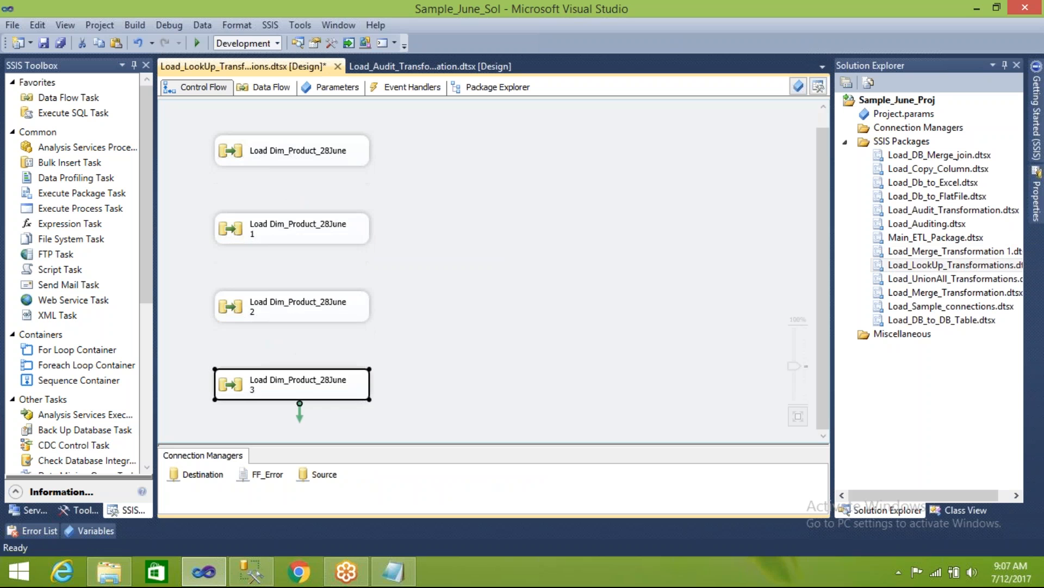
- Duplicate the column of four Load Dim_Product_28June tasks twice to form three columns, and save the package
{"action": "left_click_drag", "start_coordinate": [197, 142], "coordinate": [343, 397]}
{"action": "key", "text": "ctrl+v"}
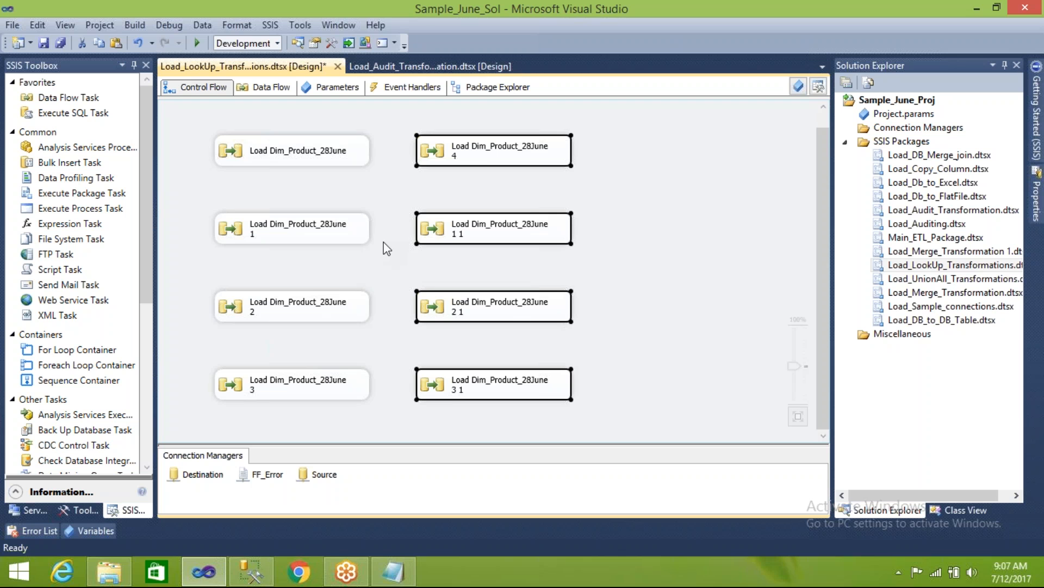
{"action": "key", "text": "ctrl+v"}
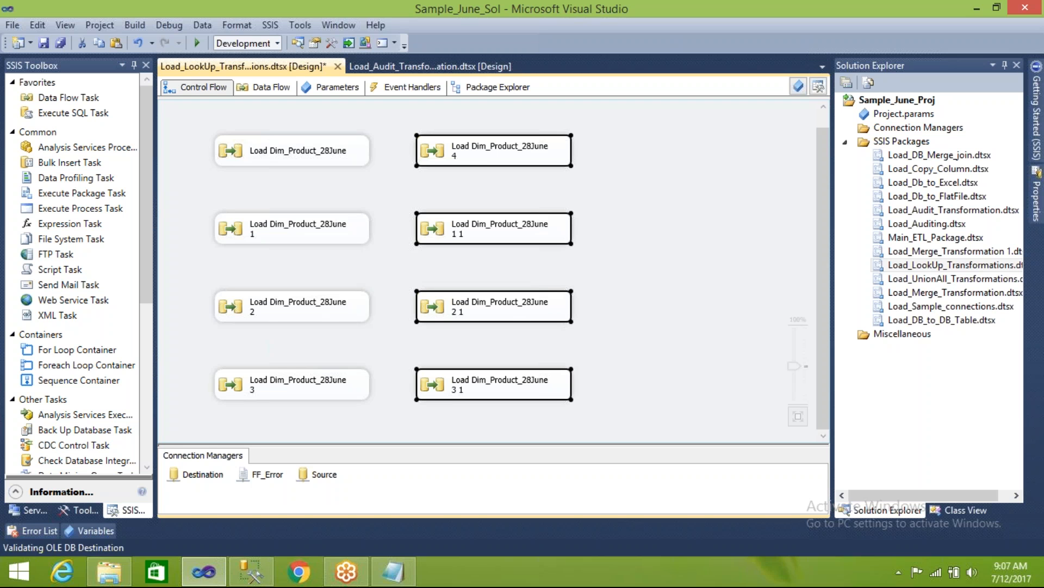
{"action": "left_click", "coordinate": [396, 244]}
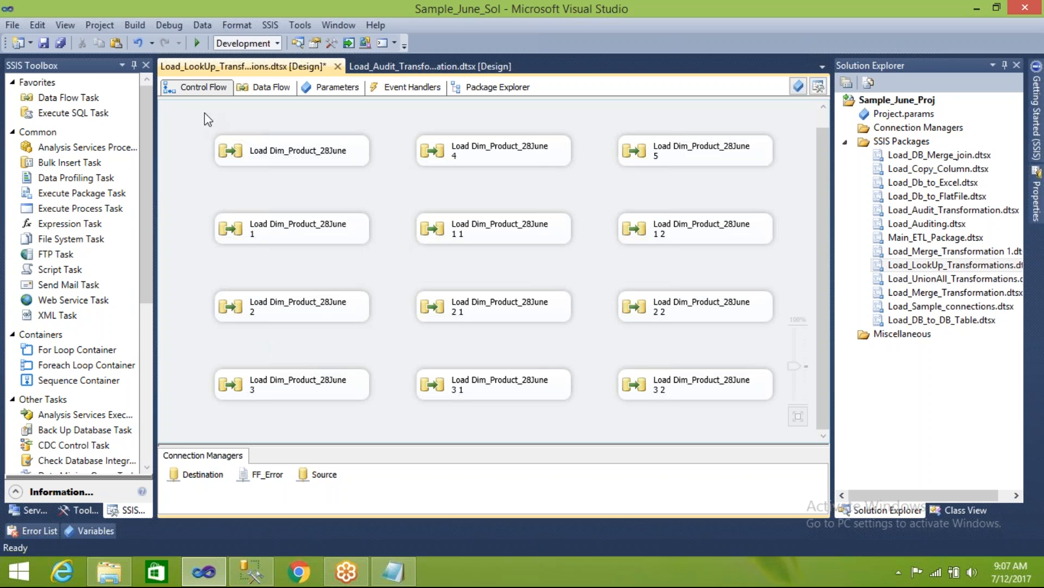
{"action": "left_click", "coordinate": [38, 39]}
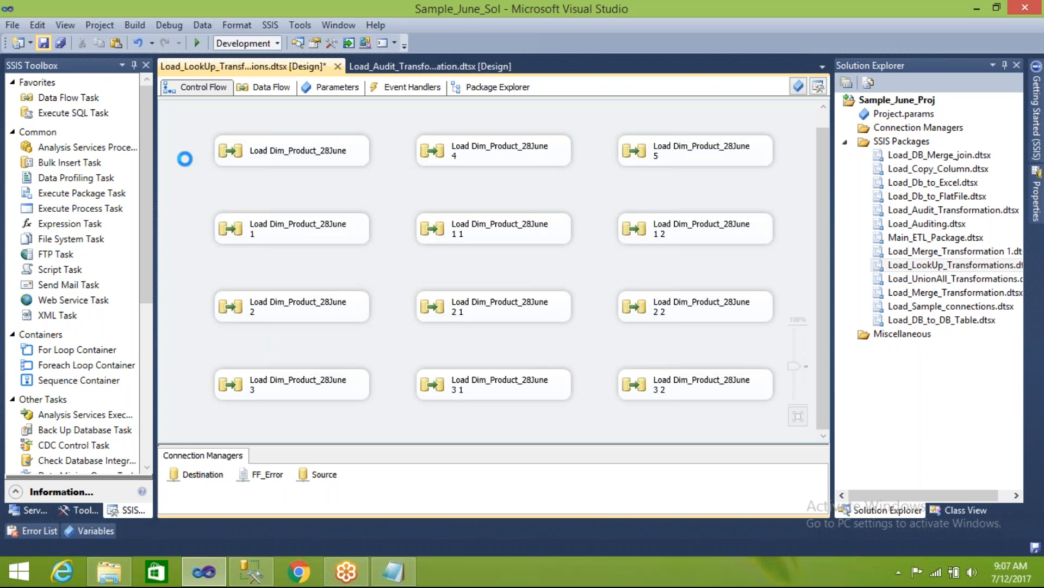
- Chain the Load Dim_Product_28June tasks with precedence constraints from the original through 1, 2, 2 1 and 3 1 to 3
{"action": "left_click", "coordinate": [287, 150]}
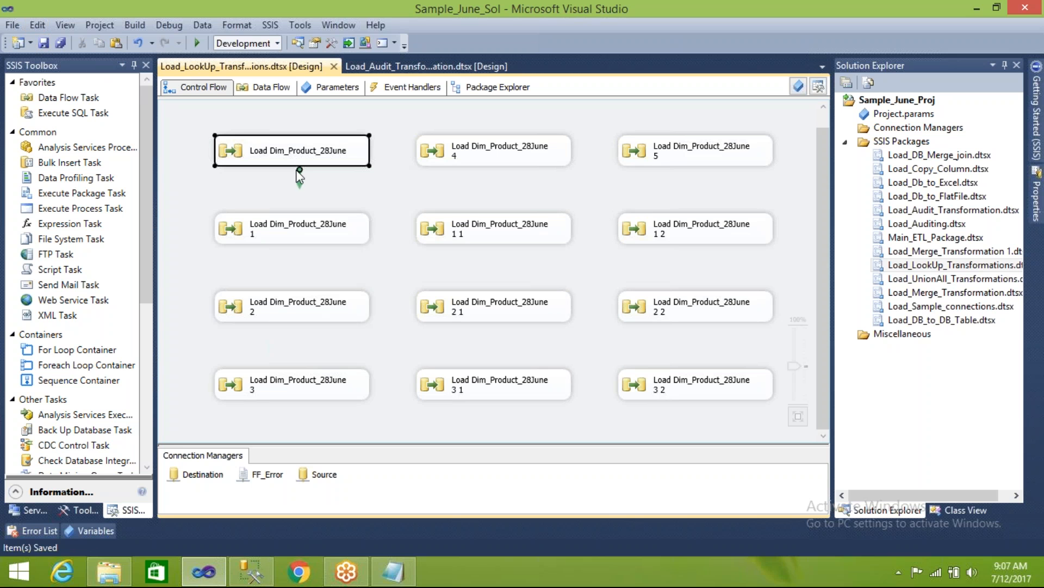
{"action": "left_click_drag", "start_coordinate": [301, 190], "coordinate": [421, 313]}
{"action": "left_click", "coordinate": [298, 234]}
{"action": "left_click", "coordinate": [333, 308]}
{"action": "left_click", "coordinate": [419, 312]}
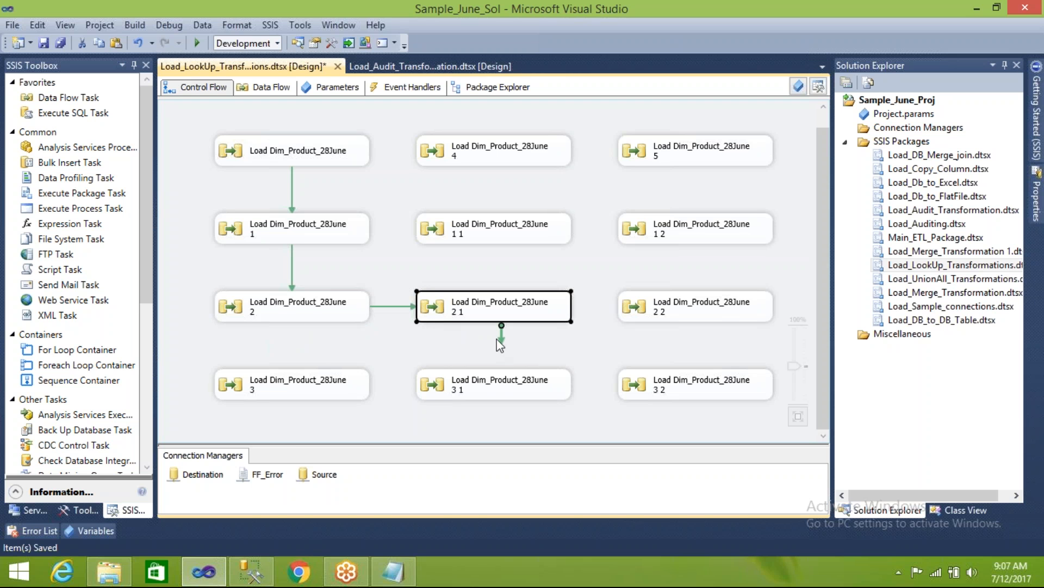
{"action": "left_click_drag", "start_coordinate": [501, 342], "coordinate": [296, 392]}
{"action": "left_click", "coordinate": [478, 380]}
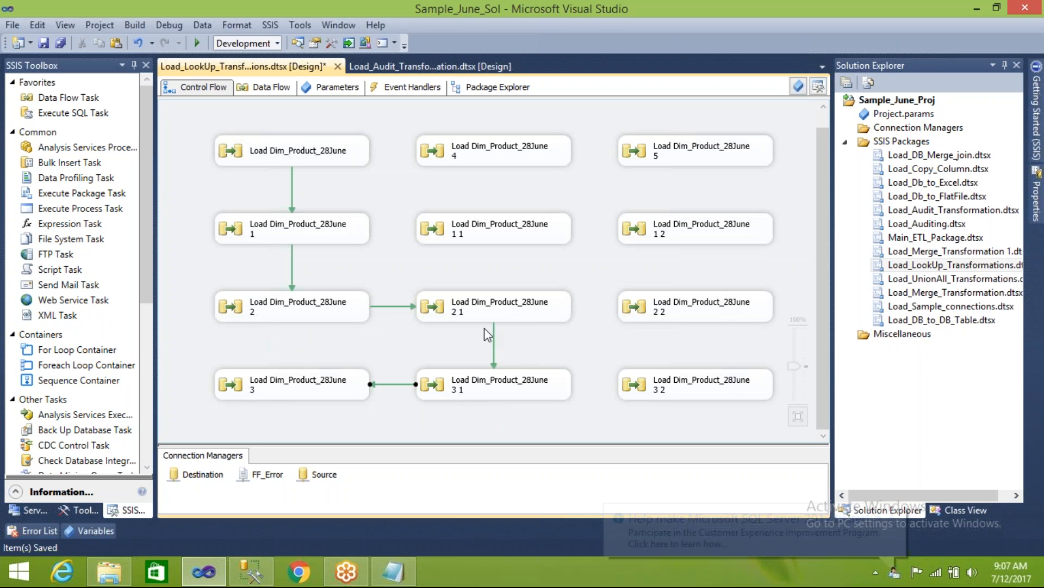
- Chain Load Dim_Product_28June tasks 4, 1 1, 1 2 and 5 with precedence constraints, and connect 2 2 to 3 2 and 3 to 4
{"action": "left_click", "coordinate": [502, 164]}
{"action": "left_click_drag", "start_coordinate": [502, 174], "coordinate": [626, 229]}
{"action": "left_click", "coordinate": [501, 234]}
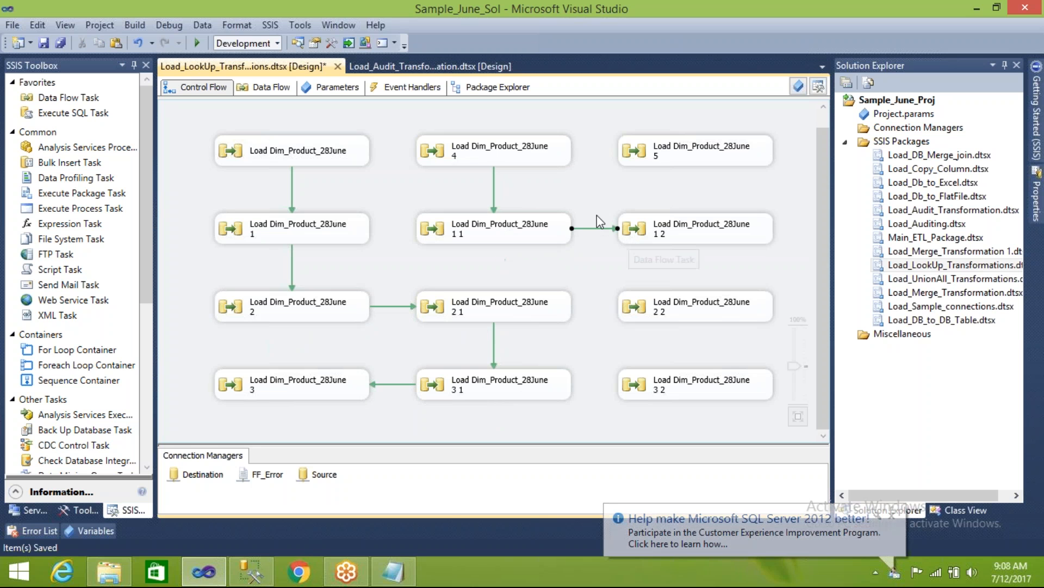
{"action": "left_click", "coordinate": [699, 234]}
{"action": "left_click_drag", "start_coordinate": [703, 262], "coordinate": [674, 173]}
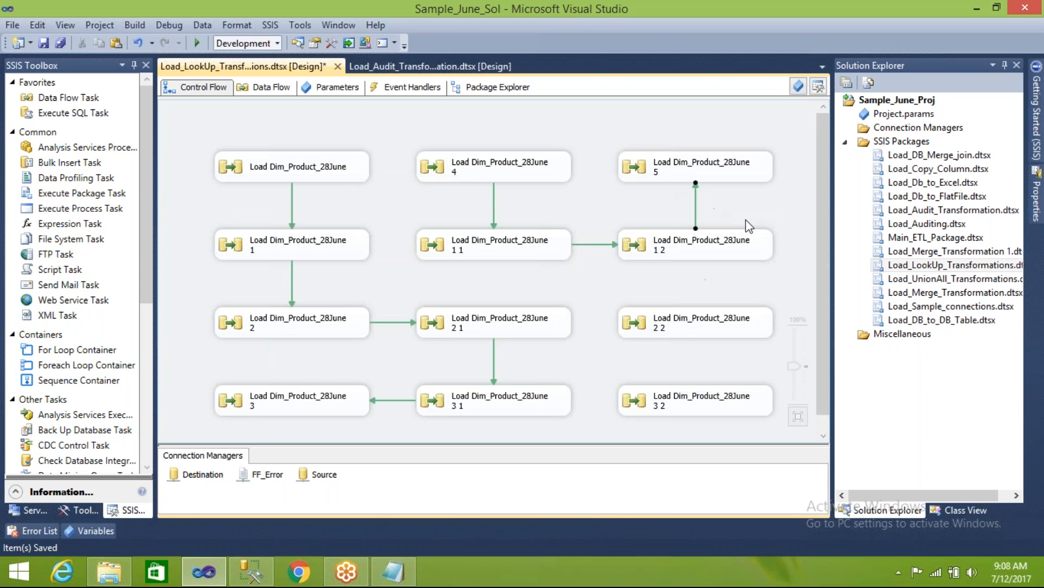
{"action": "scroll", "coordinate": [821, 240], "scroll_direction": "down", "scroll_amount": 1}
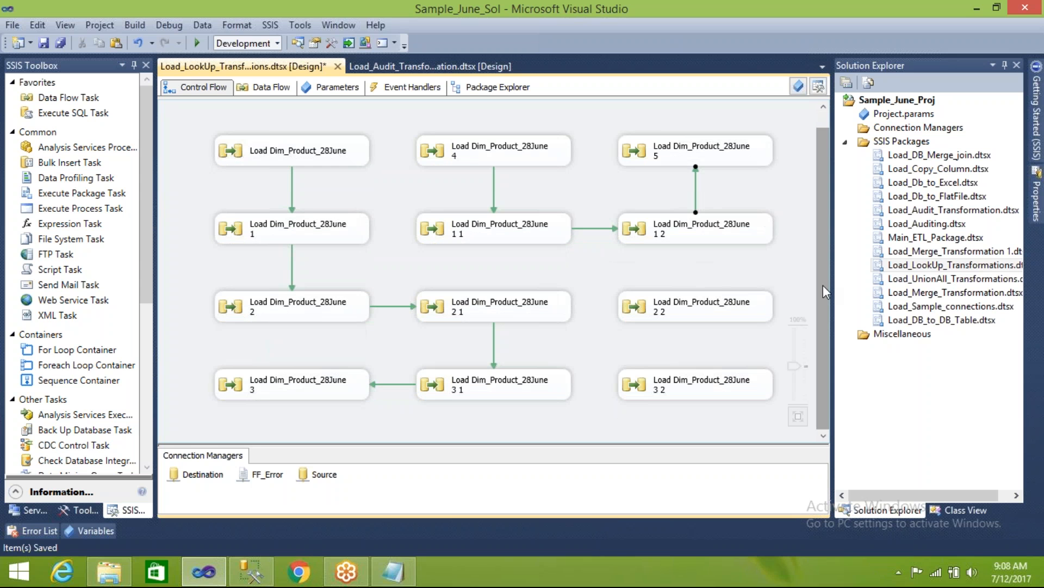
{"action": "left_click", "coordinate": [659, 311]}
{"action": "left_click_drag", "start_coordinate": [705, 344], "coordinate": [710, 384]}
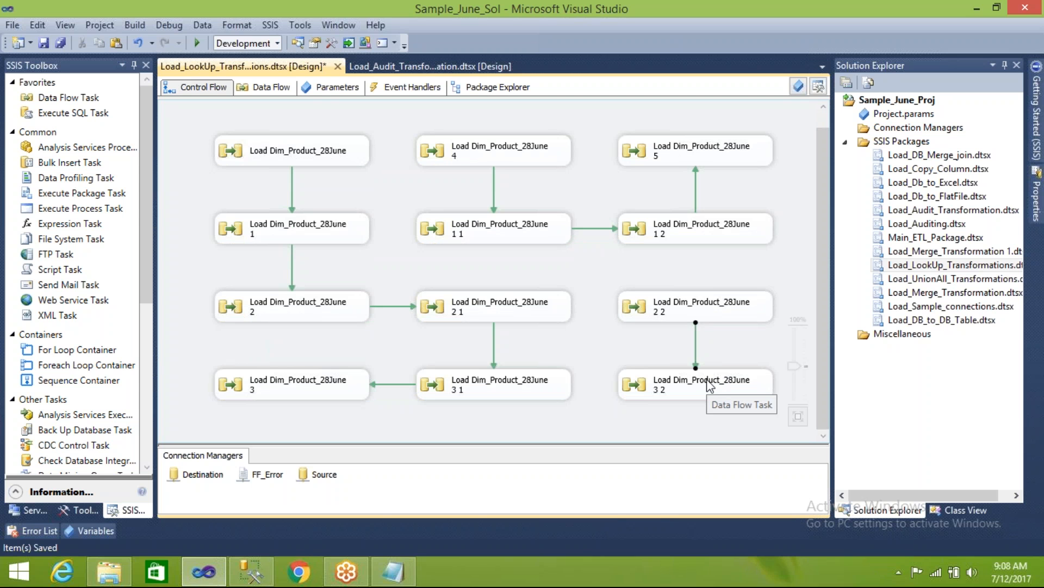
{"action": "left_click", "coordinate": [273, 390]}
{"action": "left_click_drag", "start_coordinate": [299, 419], "coordinate": [460, 176]}
- Spread out Load Dim_Product_28June tasks 3, 2 1, 3 1 and 2 between the first two columns, with 2 1 lowest
{"action": "left_click", "coordinate": [403, 276]}
{"action": "left_click_drag", "start_coordinate": [273, 408], "coordinate": [378, 297]}
{"action": "left_click", "coordinate": [450, 321]}
{"action": "left_click_drag", "start_coordinate": [449, 321], "coordinate": [361, 371]}
{"action": "left_click_drag", "start_coordinate": [442, 403], "coordinate": [474, 331]}
{"action": "left_click", "coordinate": [421, 375]}
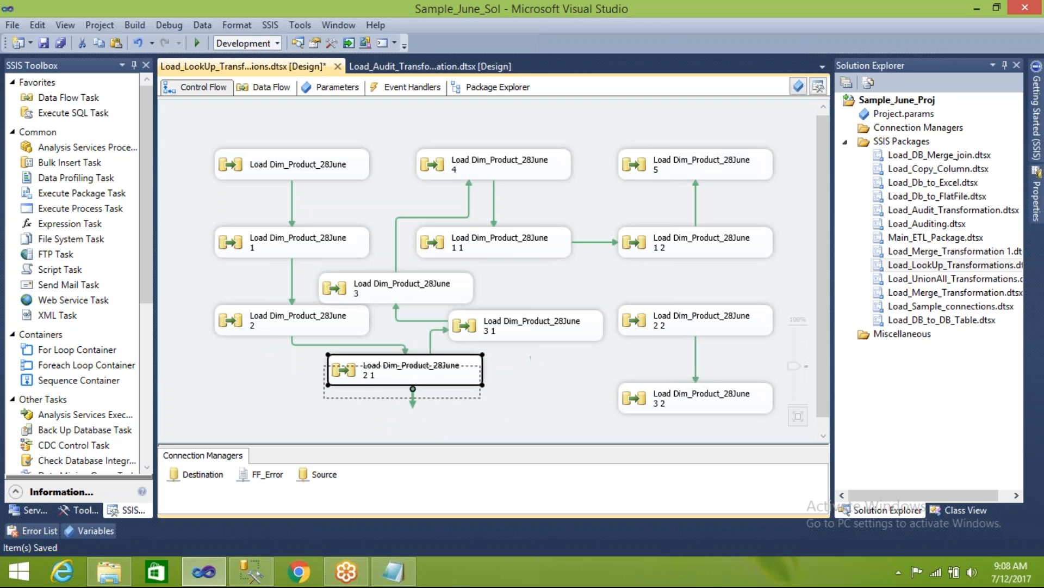
{"action": "left_click_drag", "start_coordinate": [321, 334], "coordinate": [282, 346]}
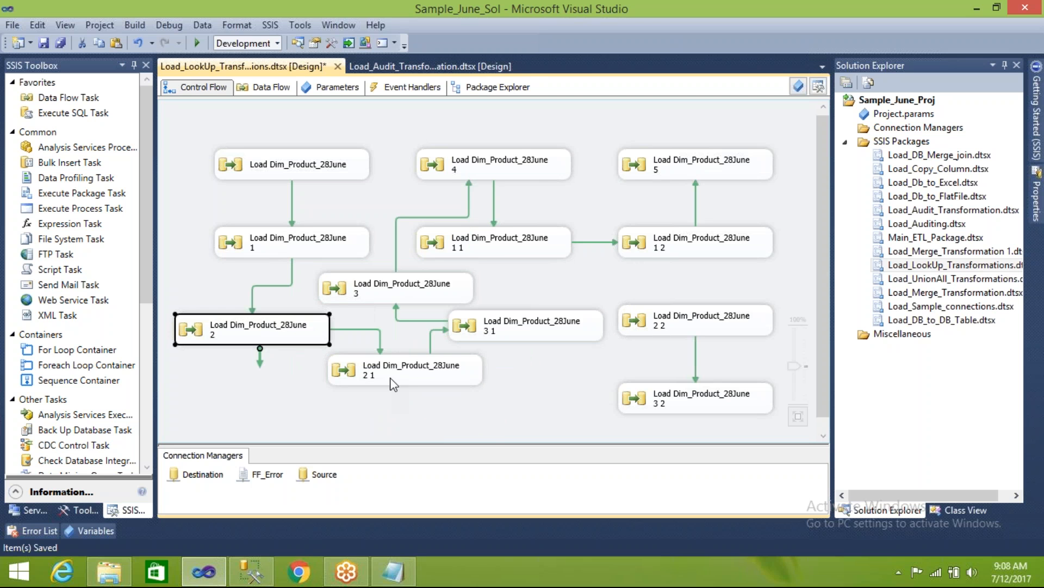
{"action": "left_click_drag", "start_coordinate": [397, 376], "coordinate": [398, 406]}
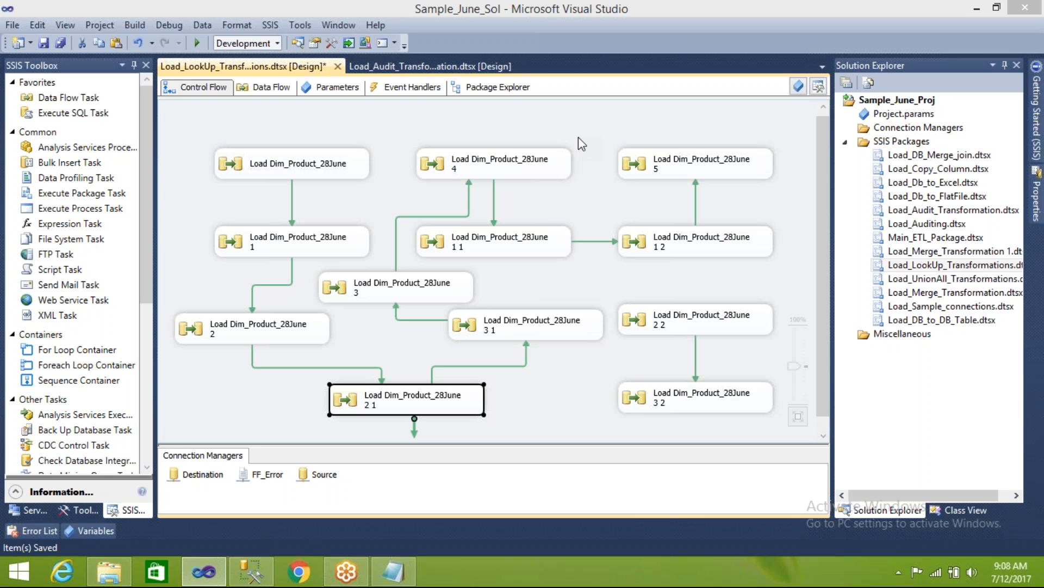
- Add a Sequence Container near the top of the control flow, between tasks 4 and 5
{"action": "left_click", "coordinate": [12, 132]}
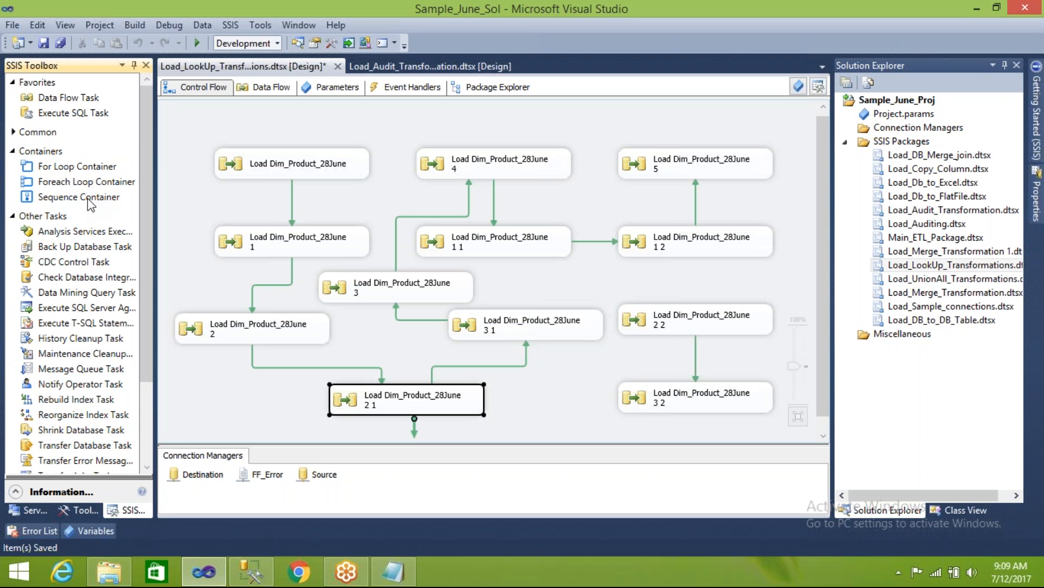
{"action": "left_click", "coordinate": [91, 205]}
{"action": "left_click_drag", "start_coordinate": [488, 115], "coordinate": [496, 113]}
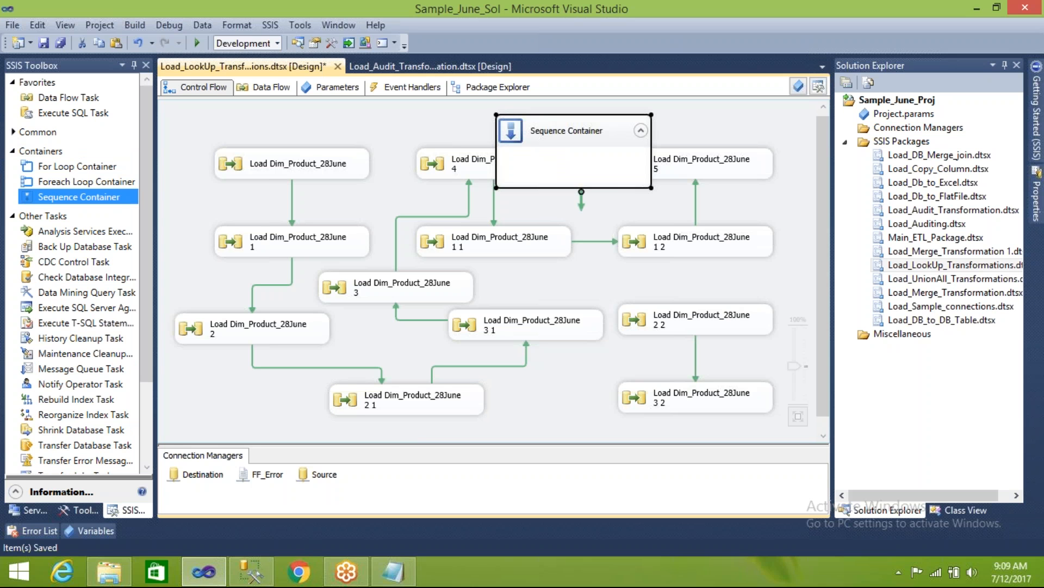
- Stack Load Dim_Product_28June tasks 1, 2 and 2 1 beneath the original task, and place task 3 below task 3 1
{"action": "left_click", "coordinate": [235, 244]}
{"action": "left_click_drag", "start_coordinate": [235, 243], "coordinate": [214, 224]}
{"action": "left_click_drag", "start_coordinate": [218, 329], "coordinate": [213, 287]}
{"action": "left_click_drag", "start_coordinate": [376, 283], "coordinate": [421, 284]}
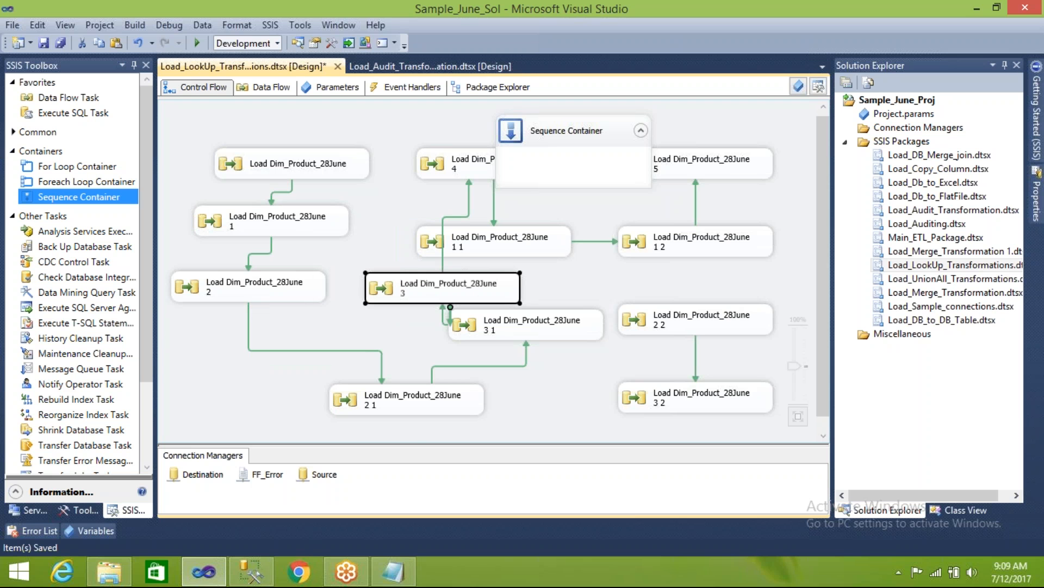
{"action": "left_click_drag", "start_coordinate": [376, 398], "coordinate": [238, 352]}
{"action": "left_click_drag", "start_coordinate": [402, 288], "coordinate": [462, 352]}
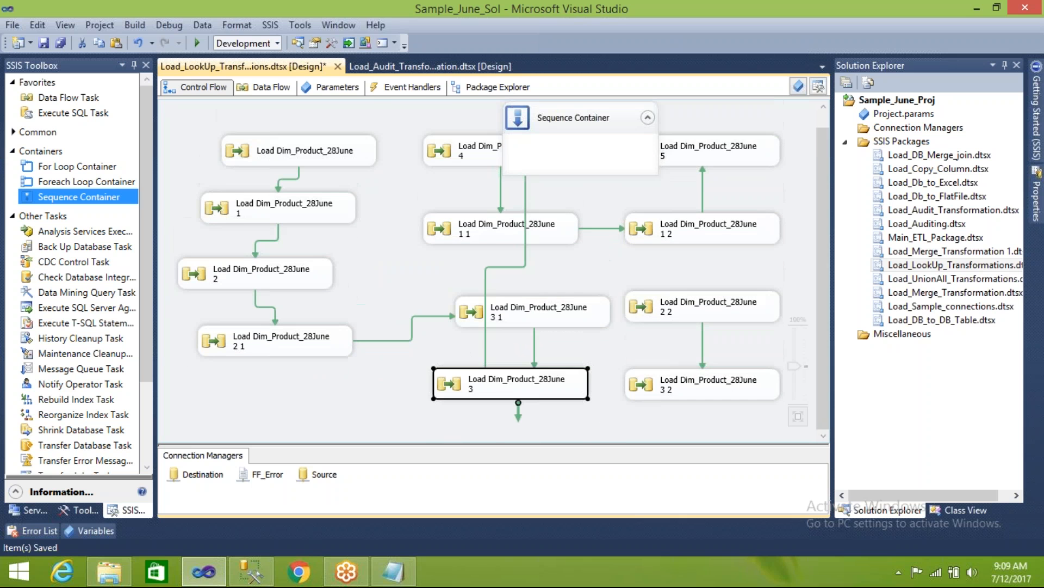
- Move Load Dim_Product_28June tasks 4, 1 1, 5 and 1 2 to the lower part of the control flow
{"action": "left_click_drag", "start_coordinate": [474, 158], "coordinate": [292, 416]}
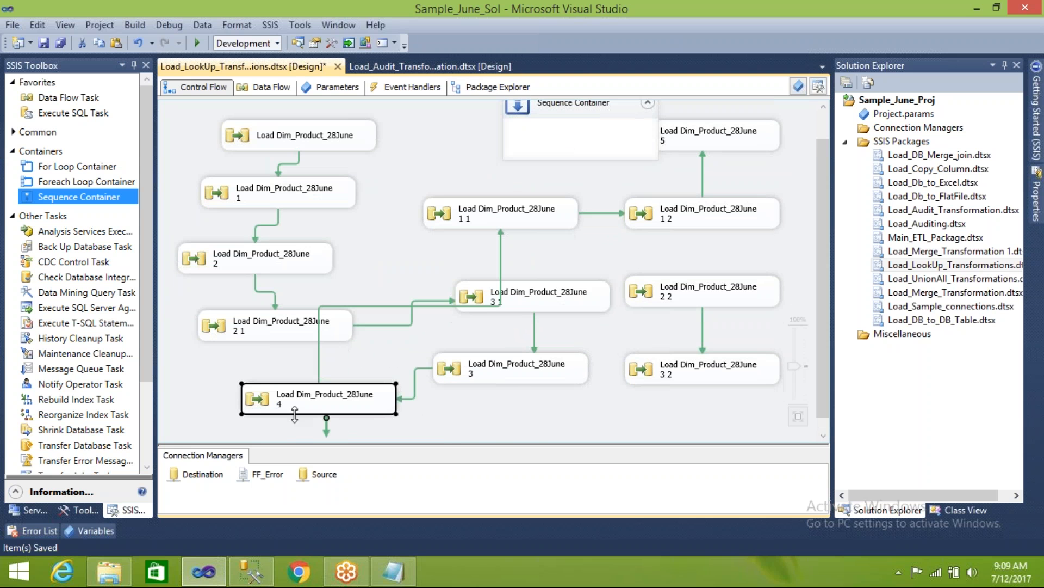
{"action": "left_click", "coordinate": [509, 216]}
{"action": "left_click_drag", "start_coordinate": [510, 216], "coordinate": [511, 381]}
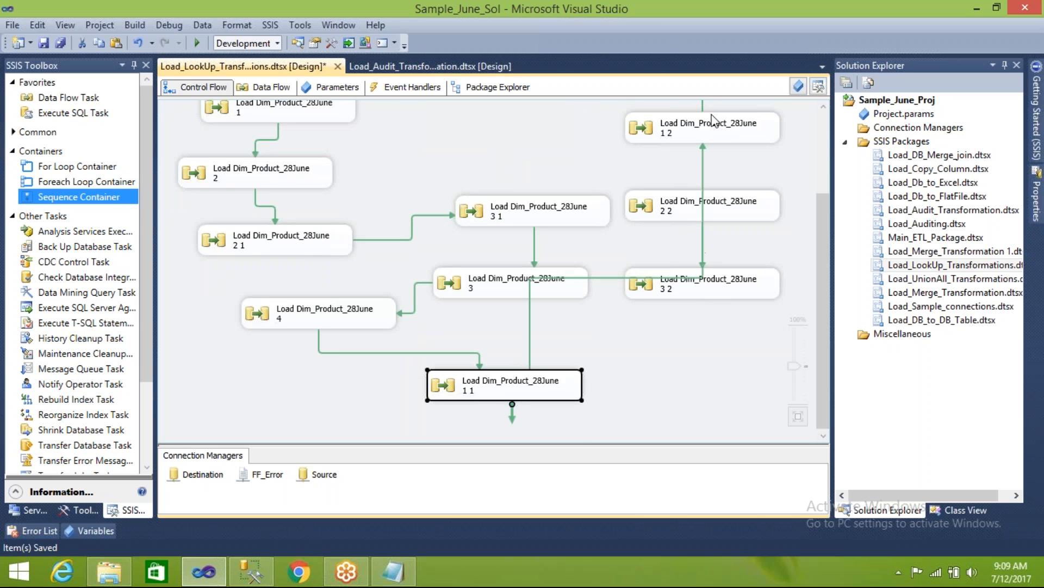
{"action": "left_click", "coordinate": [823, 107]}
{"action": "left_click", "coordinate": [823, 107]}
{"action": "left_click_drag", "start_coordinate": [740, 133], "coordinate": [716, 421]}
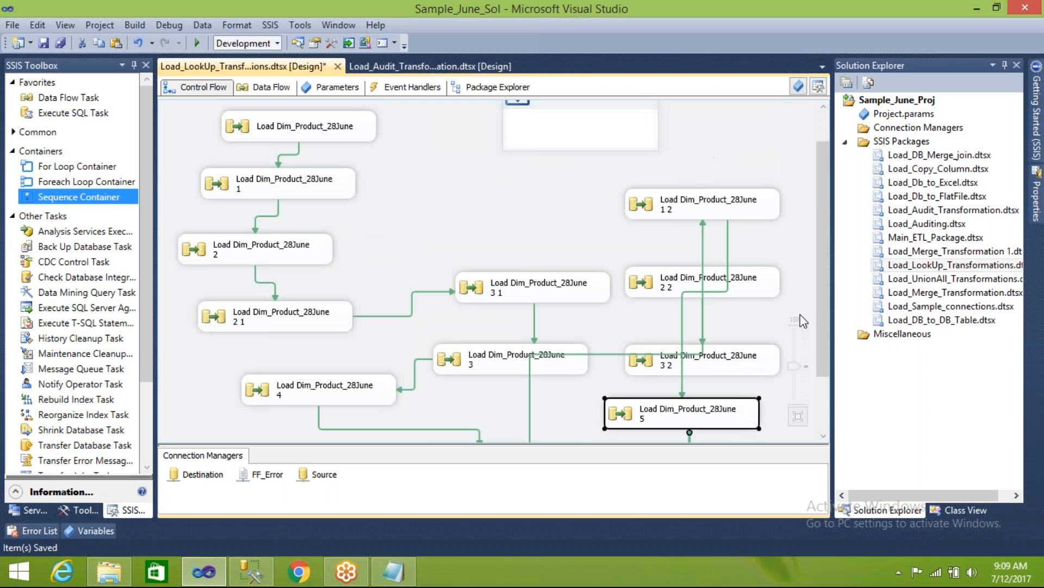
{"action": "scroll", "coordinate": [823, 357], "scroll_direction": "down", "scroll_amount": 3}
{"action": "left_click_drag", "start_coordinate": [646, 141], "coordinate": [639, 407]}
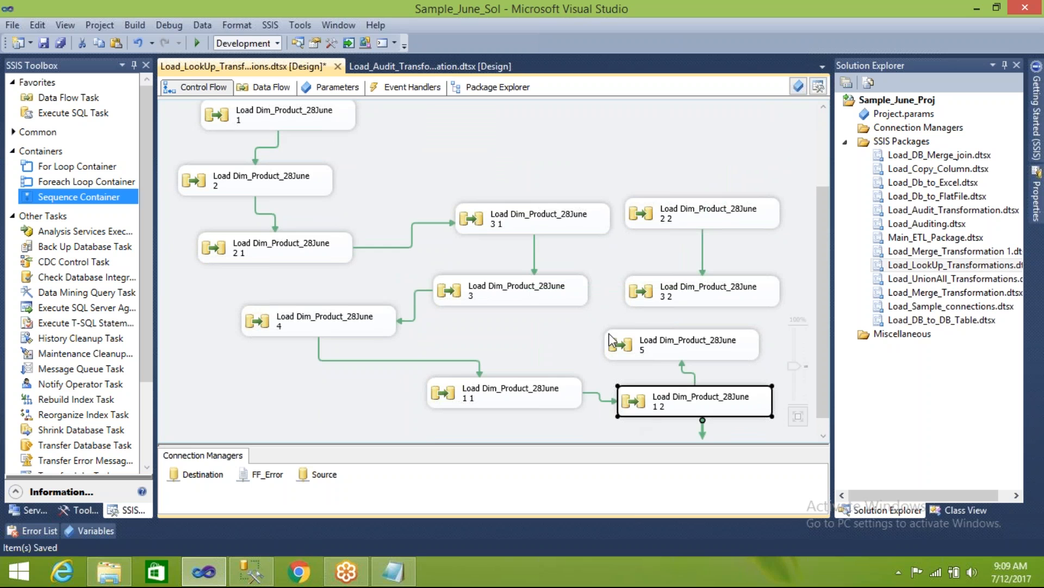
- Delete the precedence constraint between Load Dim_Product_28June 2 1 and 3 1
{"action": "left_click", "coordinate": [555, 335]}
{"action": "left_click", "coordinate": [318, 254]}
{"action": "left_click_drag", "start_coordinate": [825, 220], "coordinate": [801, 155]}
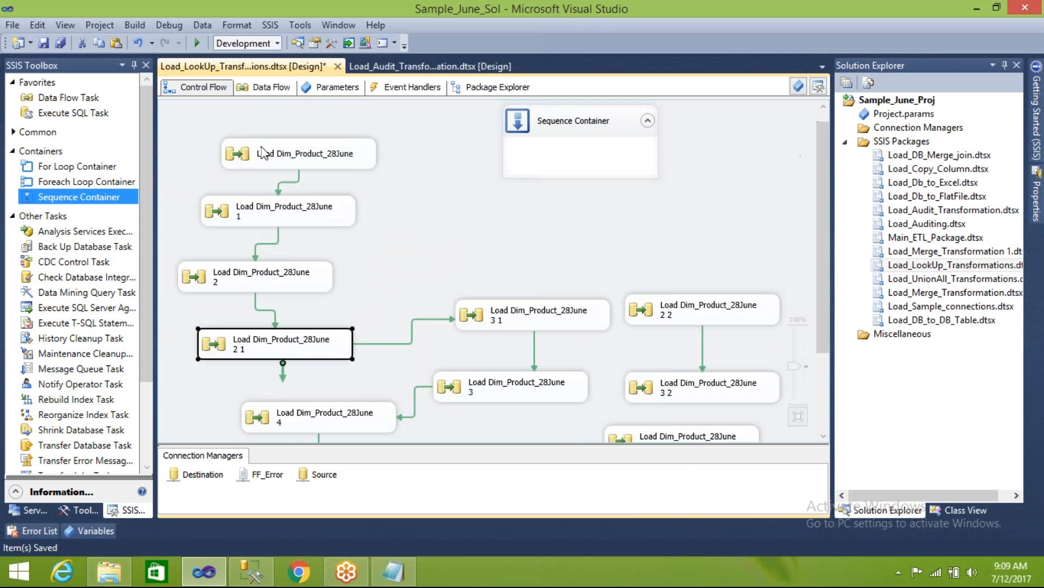
{"action": "left_click_drag", "start_coordinate": [197, 136], "coordinate": [277, 370]}
{"action": "left_click", "coordinate": [382, 354]}
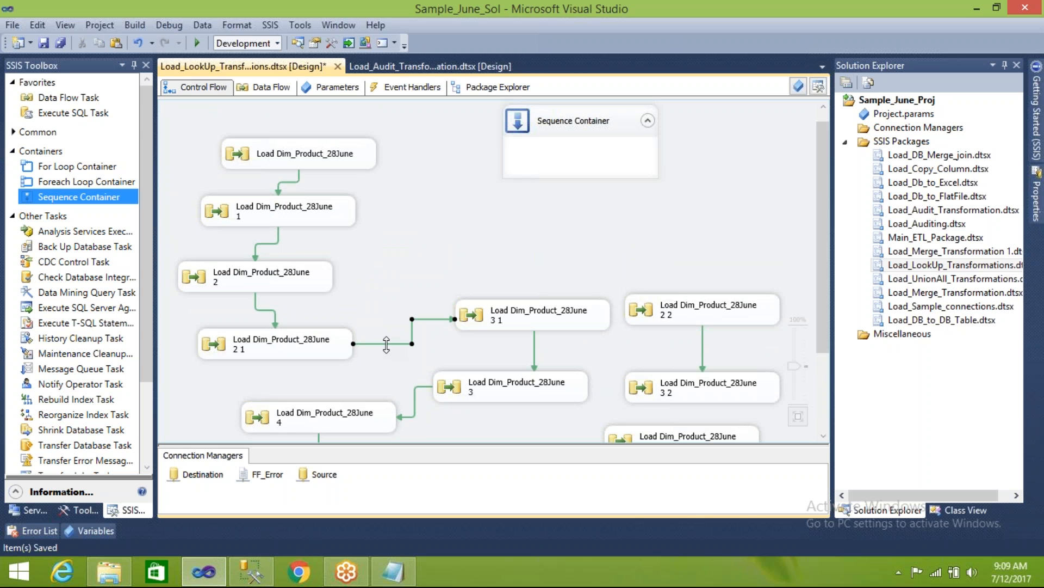
{"action": "key", "text": "Delete"}
- Move the original Load Dim_Product_28June task and tasks 1, 2 and 2 1 together into the Sequence Container
{"action": "left_click_drag", "start_coordinate": [194, 131], "coordinate": [292, 349]}
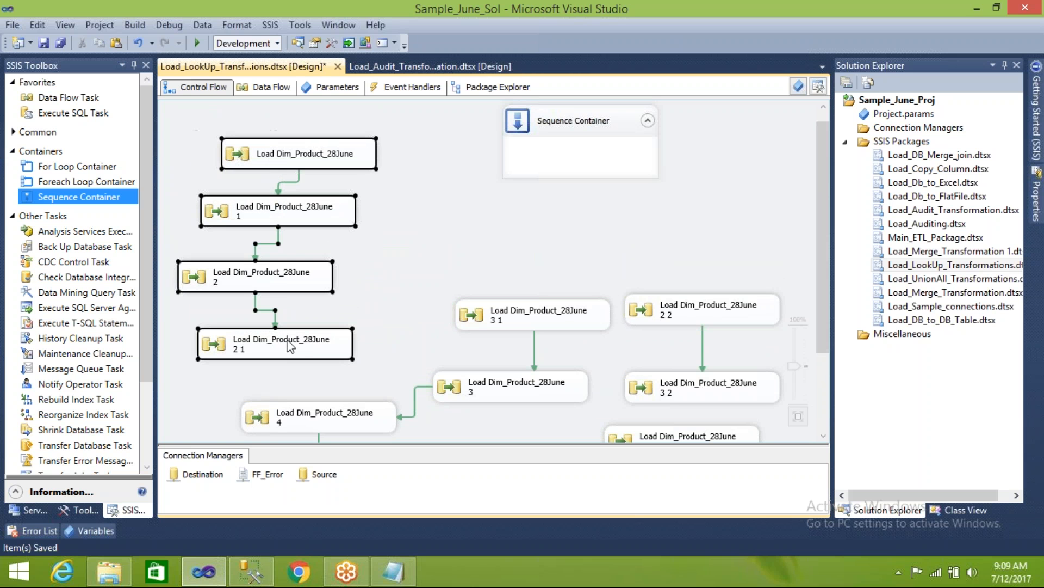
{"action": "left_click_drag", "start_coordinate": [228, 218], "coordinate": [529, 169]}
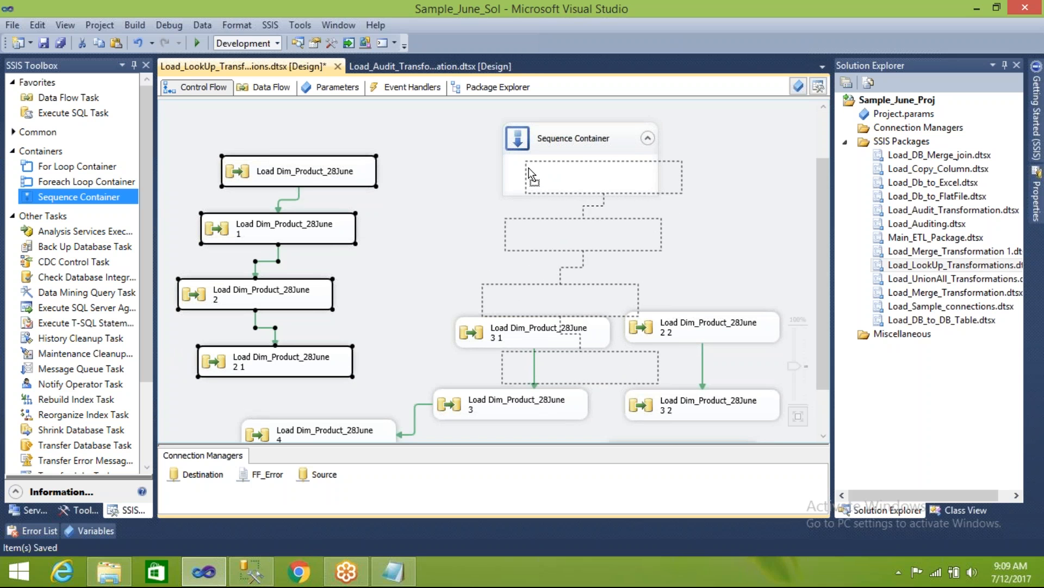
{"action": "left_click_drag", "start_coordinate": [530, 170], "coordinate": [529, 170]}
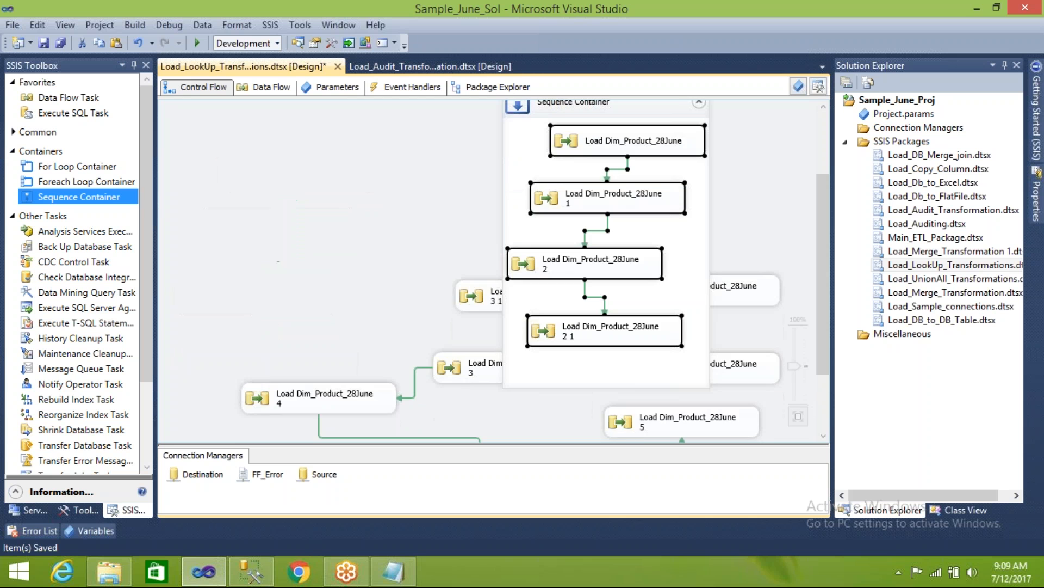
- Relocate the filled Sequence Container to the left side of the control flow and collapse it
{"action": "left_click_drag", "start_coordinate": [548, 109], "coordinate": [186, 126]}
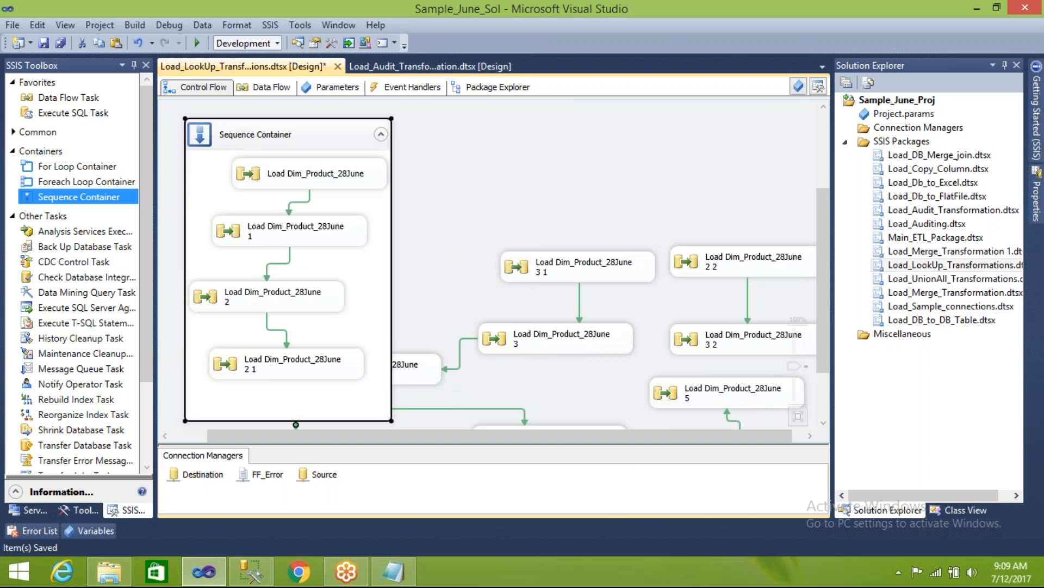
{"action": "left_click_drag", "start_coordinate": [387, 418], "coordinate": [389, 320]}
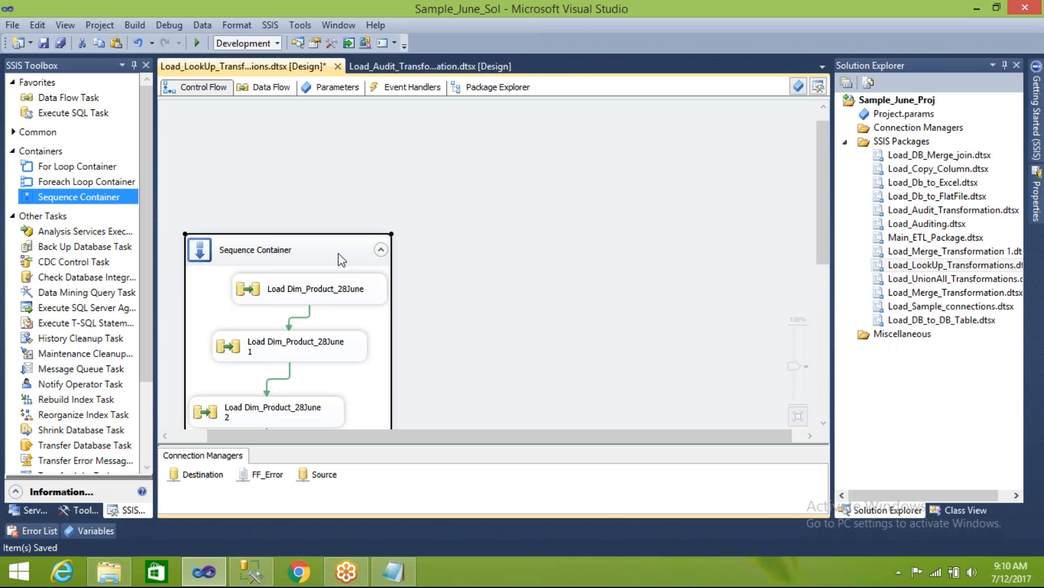
{"action": "left_click", "coordinate": [381, 249]}
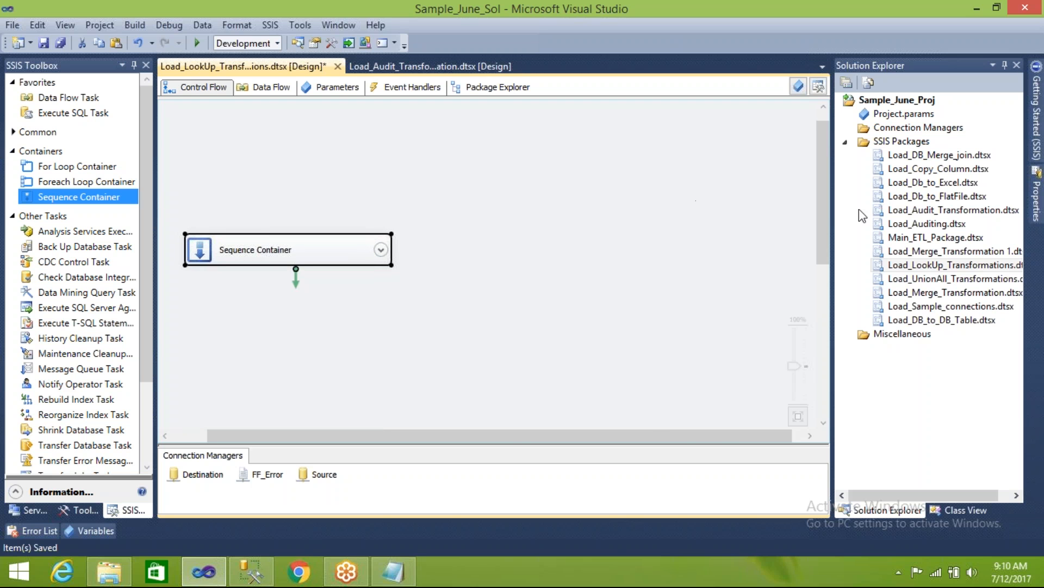
{"action": "left_click_drag", "start_coordinate": [827, 208], "coordinate": [824, 271]}
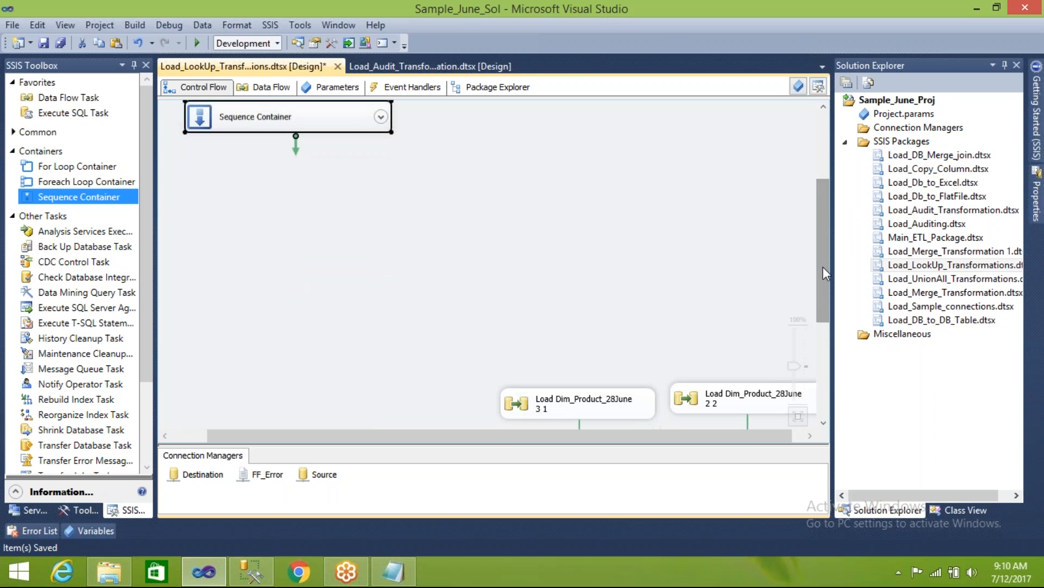
{"action": "left_click_drag", "start_coordinate": [297, 110], "coordinate": [287, 249]}
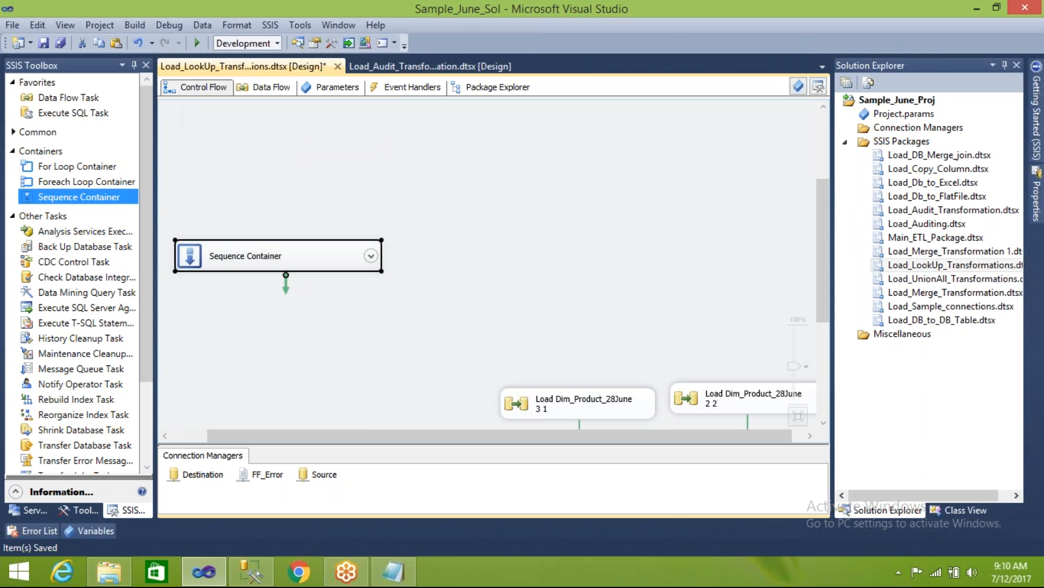
- Move the collapsed Sequence Container closer to the remaining tasks and connect it to Load Dim_Product_28June 3 1 with a precedence constraint
{"action": "left_click_drag", "start_coordinate": [824, 272], "coordinate": [826, 334]}
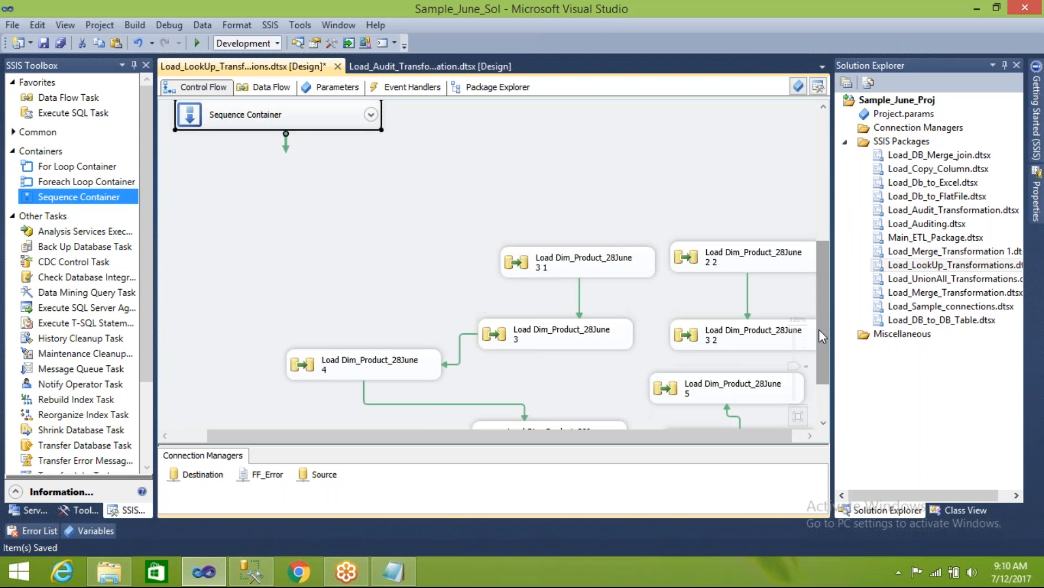
{"action": "left_click", "coordinate": [521, 265]}
{"action": "left_click", "coordinate": [315, 117]}
{"action": "left_click_drag", "start_coordinate": [315, 118], "coordinate": [314, 187]}
{"action": "left_click_drag", "start_coordinate": [284, 223], "coordinate": [535, 252]}
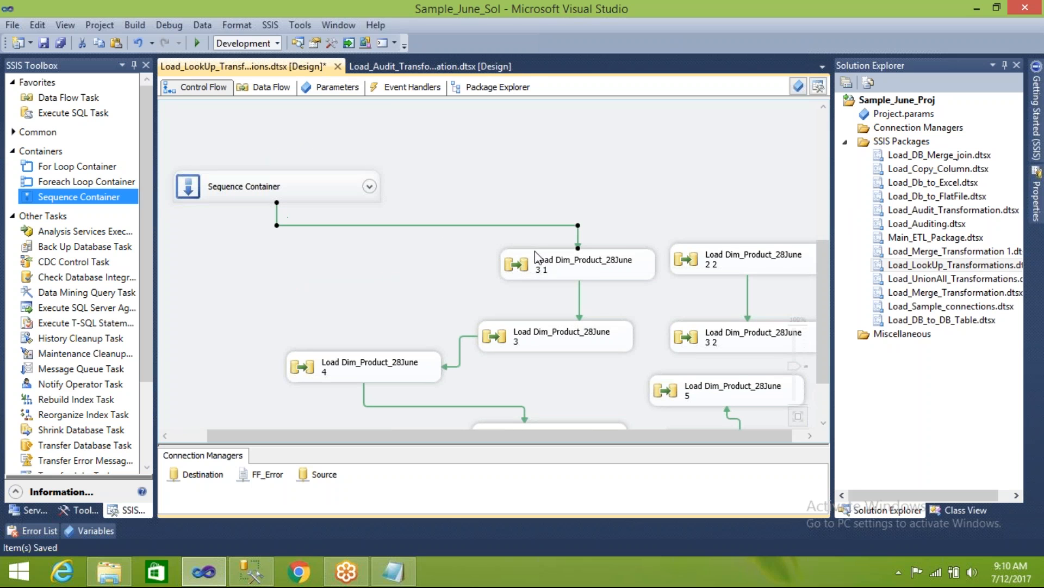
- Move Load Dim_Product_28June 3 1 nearer the Sequence Container and stack tasks 3, 4 and 1 1 beneath it
{"action": "left_click_drag", "start_coordinate": [825, 286], "coordinate": [831, 322]}
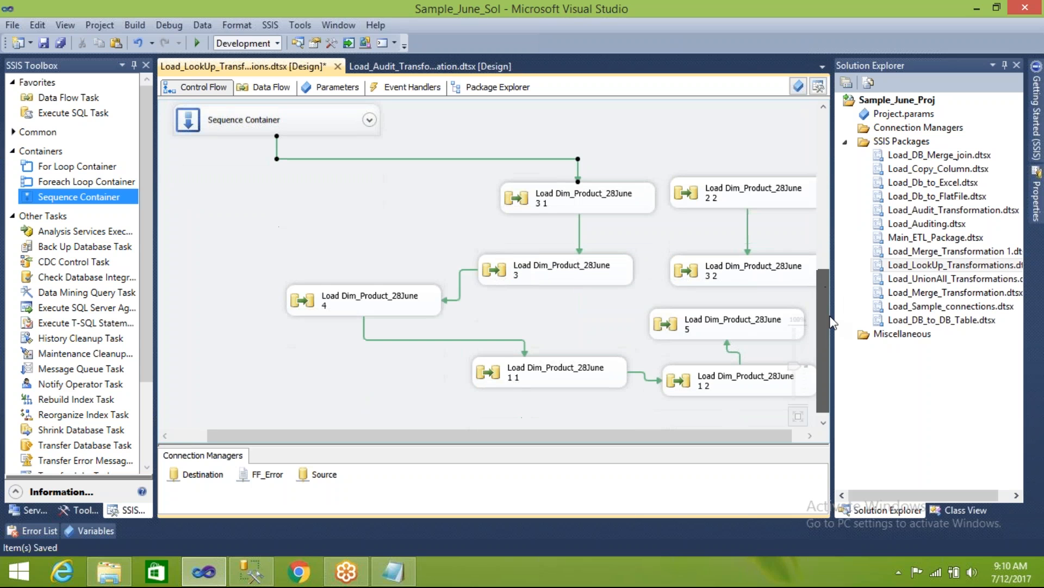
{"action": "left_click_drag", "start_coordinate": [521, 205], "coordinate": [386, 193]}
{"action": "left_click", "coordinate": [303, 214]}
{"action": "left_click_drag", "start_coordinate": [327, 302], "coordinate": [319, 333]}
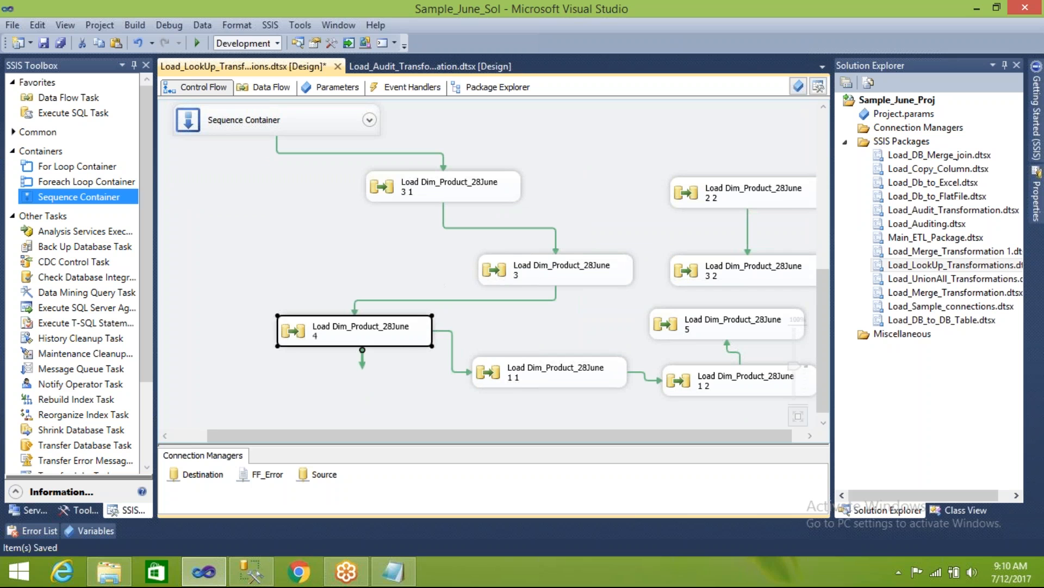
{"action": "left_click_drag", "start_coordinate": [504, 274], "coordinate": [293, 276]}
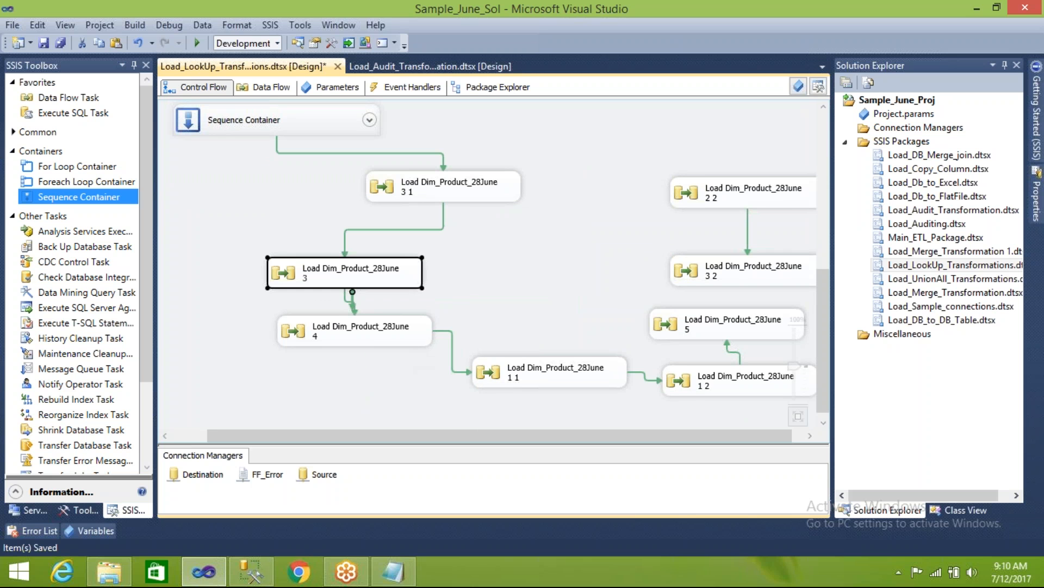
{"action": "left_click_drag", "start_coordinate": [478, 371], "coordinate": [282, 351]}
- Add a second Sequence Container in the empty space between tasks 3 and 3 2
{"action": "left_click", "coordinate": [518, 275]}
{"action": "left_click", "coordinate": [233, 333]}
{"action": "left_click_drag", "start_coordinate": [75, 206], "coordinate": [505, 221]}
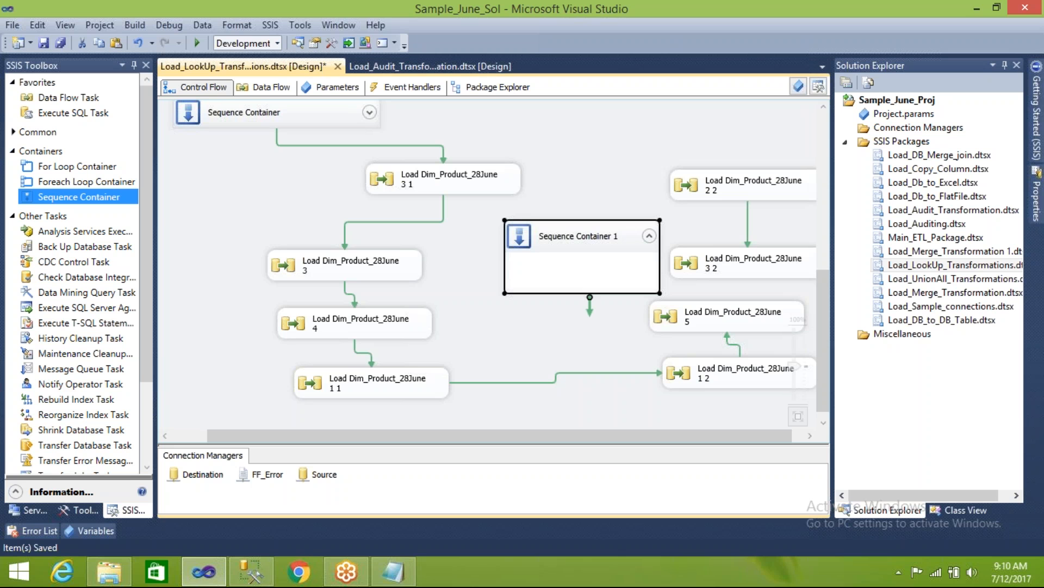
- Delete the precedence constraints from Load Dim_Product_28June 3 1 to 3 and from 1 1 to 1 2
{"action": "left_click", "coordinate": [443, 217]}
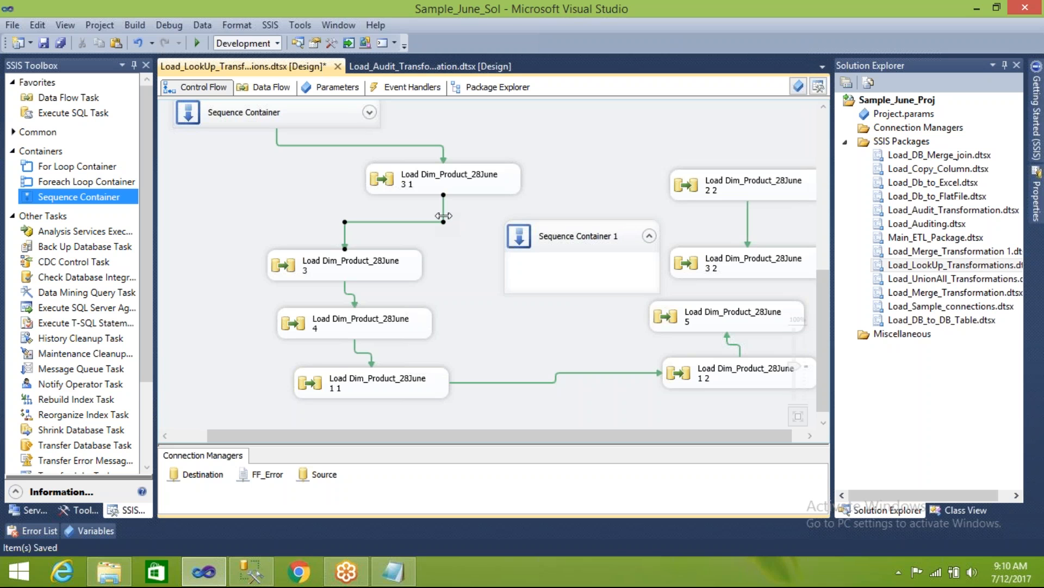
{"action": "key", "text": "Delete"}
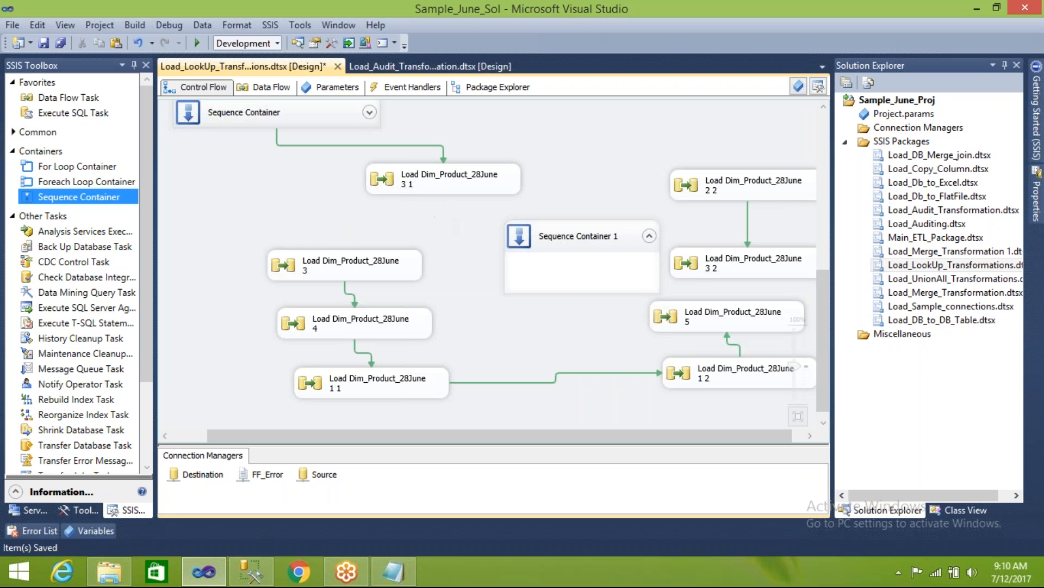
{"action": "left_click", "coordinate": [560, 373]}
{"action": "key", "text": "Delete"}
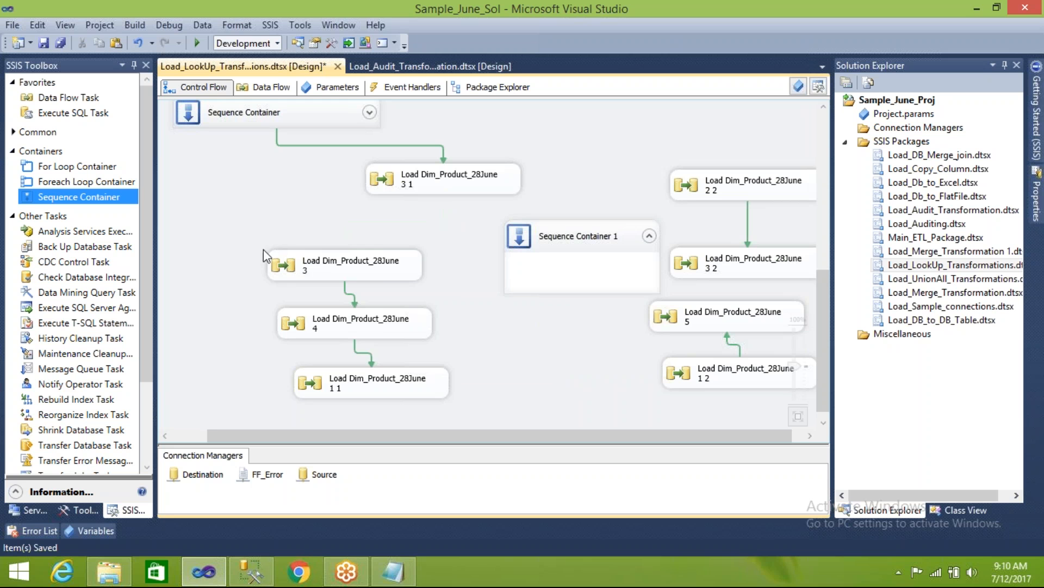
- Move Load Dim_Product_28June tasks 3, 4 and 1 1 into Sequence Container 1 and place the container beneath task 3 1
{"action": "left_click_drag", "start_coordinate": [258, 258], "coordinate": [455, 408]}
{"action": "left_click_drag", "start_coordinate": [361, 332], "coordinate": [548, 264]}
{"action": "left_click_drag", "start_coordinate": [593, 207], "coordinate": [285, 209]}
{"action": "left_click", "coordinate": [429, 151]}
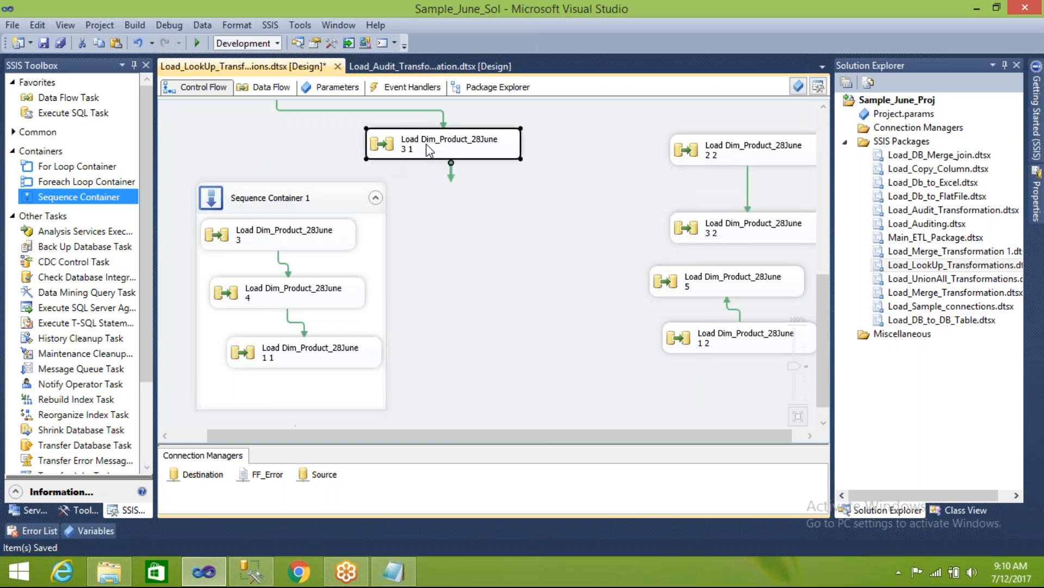
- Connect Load Dim_Product_28June 3 1 to Sequence Container 1, and Sequence Container 1 to Load Dim_Product_28June 1 2
{"action": "left_click_drag", "start_coordinate": [451, 177], "coordinate": [331, 185]}
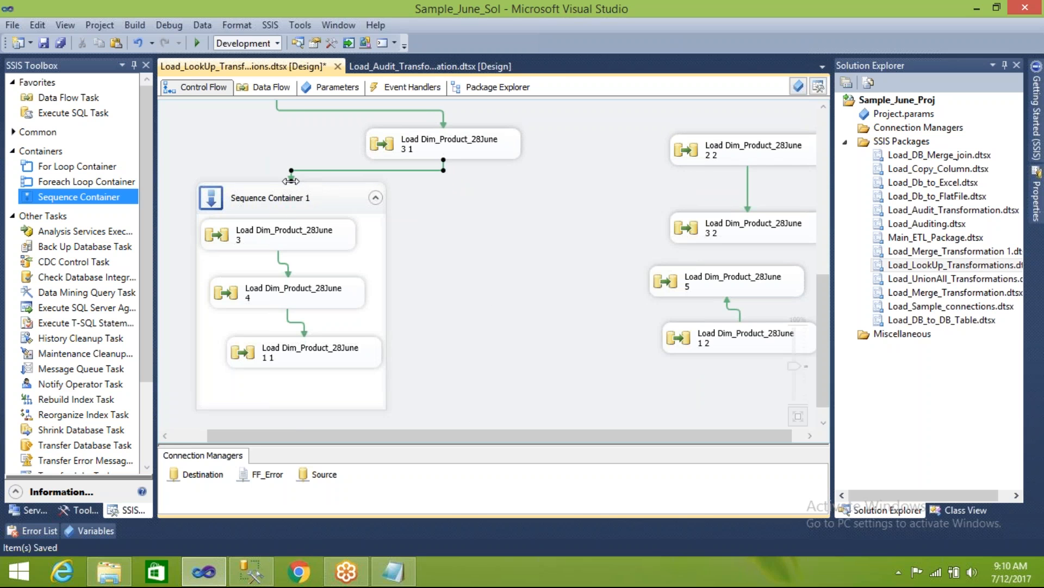
{"action": "left_click", "coordinate": [284, 233]}
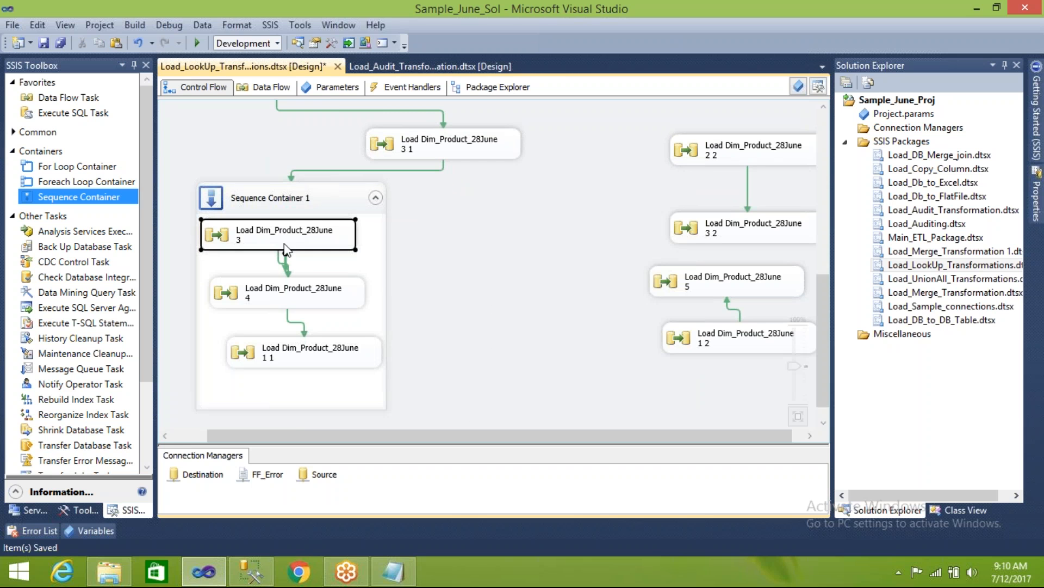
{"action": "left_click", "coordinate": [292, 297]}
{"action": "left_click", "coordinate": [303, 349]}
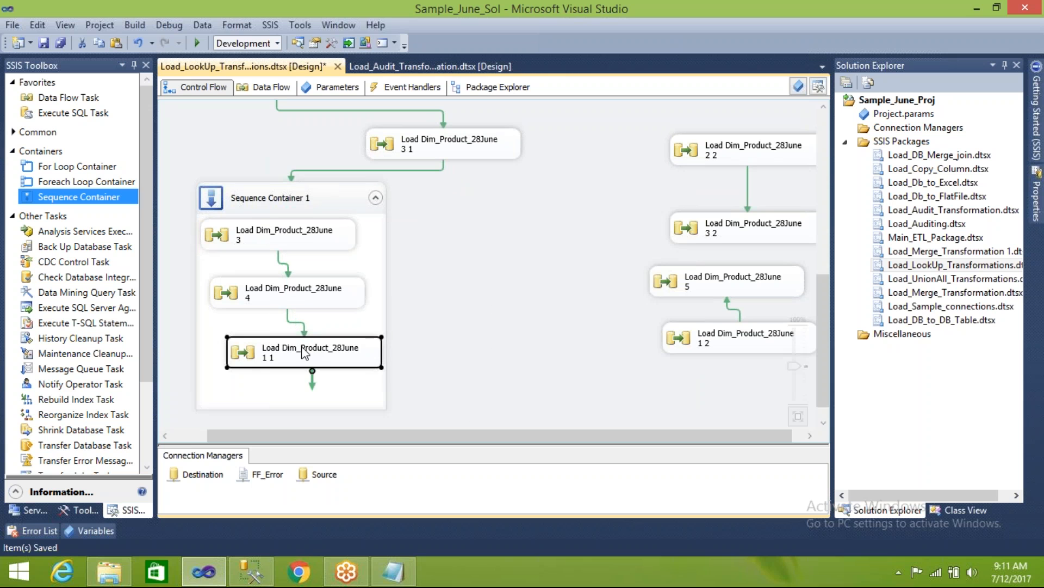
{"action": "left_click", "coordinate": [333, 395]}
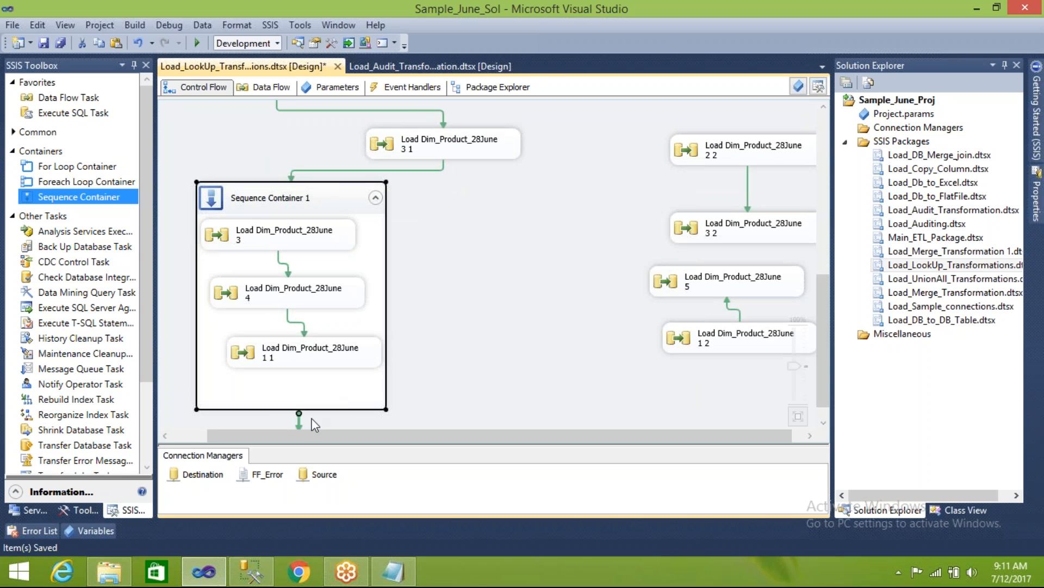
{"action": "left_click_drag", "start_coordinate": [299, 424], "coordinate": [672, 318]}
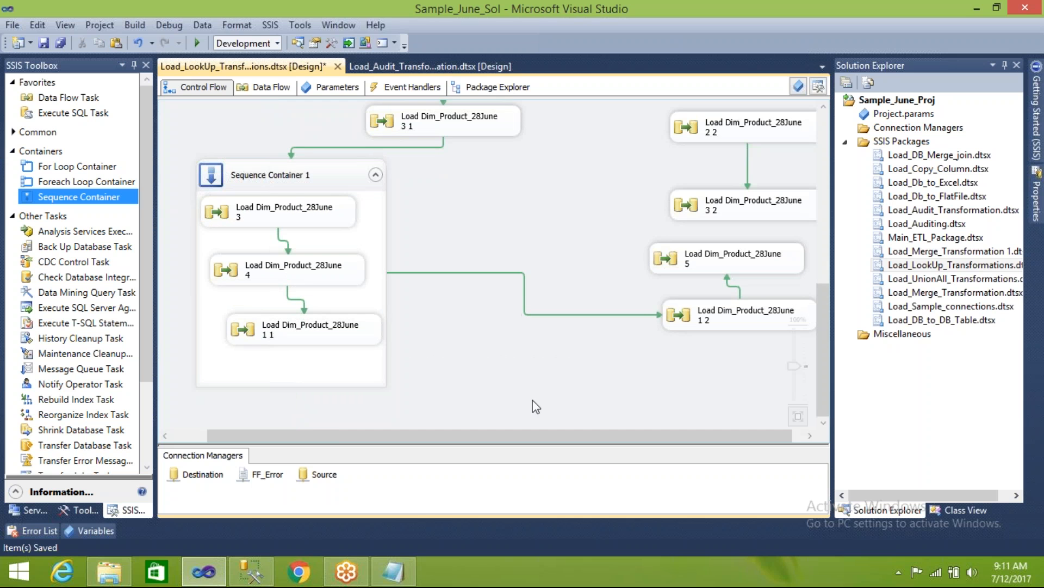
- Move Load Dim_Product_28June 2 2 and 3 2 together closer to task 3 1, and connect 3 1 to 2 2
{"action": "left_click_drag", "start_coordinate": [820, 361], "coordinate": [819, 328]}
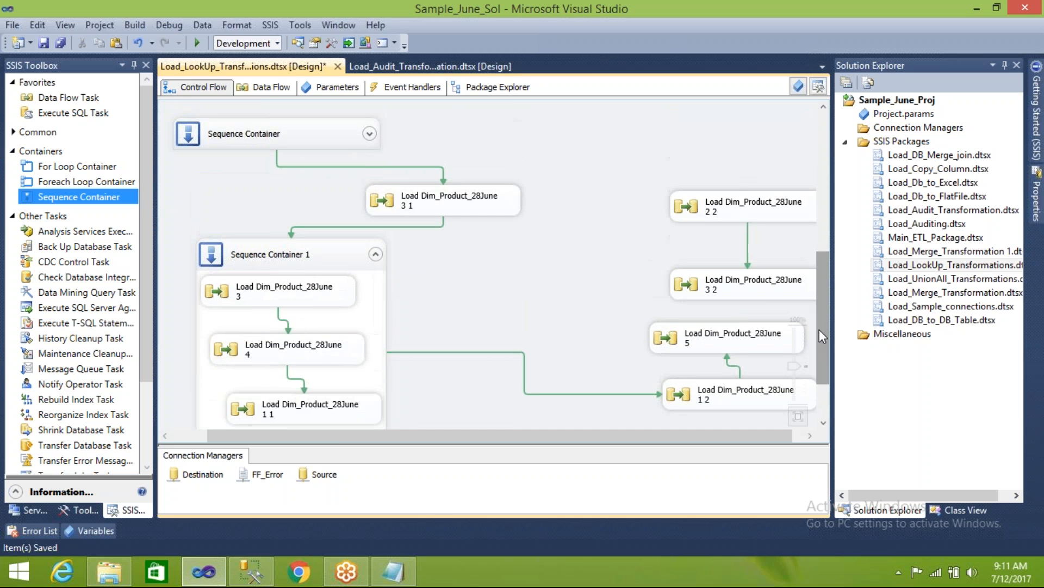
{"action": "left_click", "coordinate": [681, 208]}
{"action": "left_click_drag", "start_coordinate": [648, 203], "coordinate": [746, 278]}
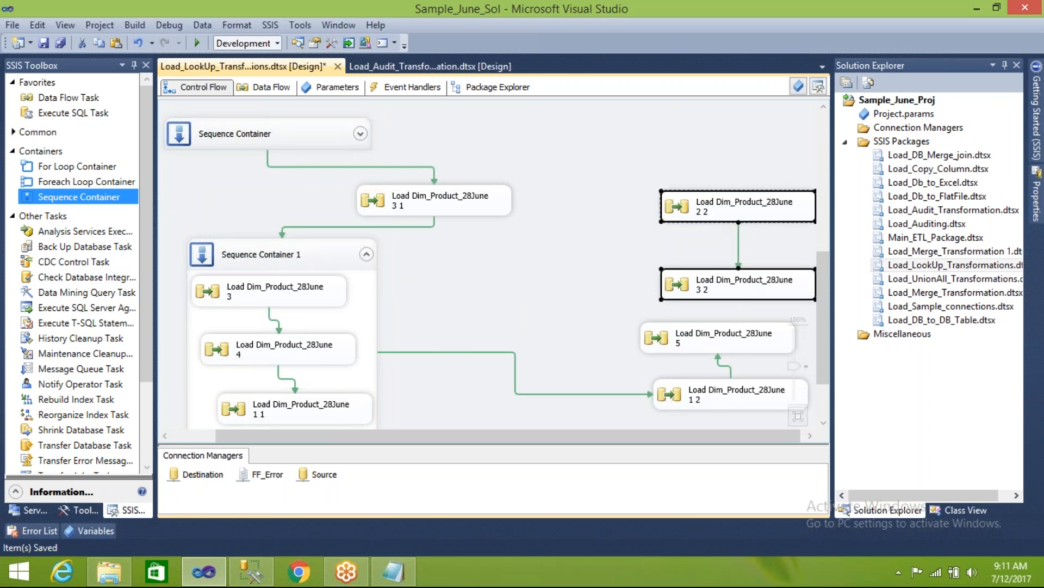
{"action": "left_click_drag", "start_coordinate": [687, 211], "coordinate": [651, 175]}
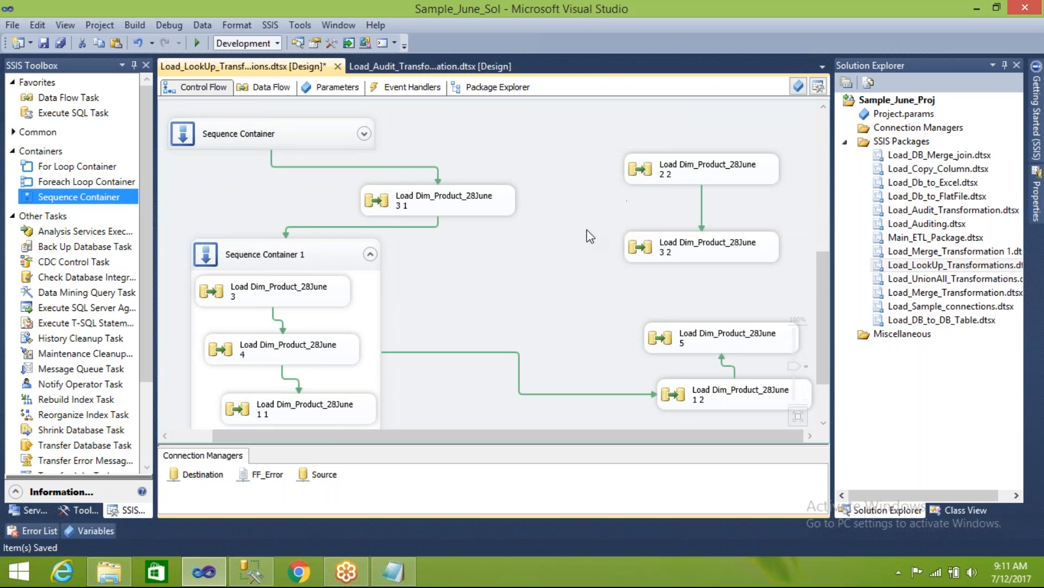
{"action": "left_click", "coordinate": [504, 206]}
{"action": "left_click_drag", "start_coordinate": [446, 231], "coordinate": [626, 169]}
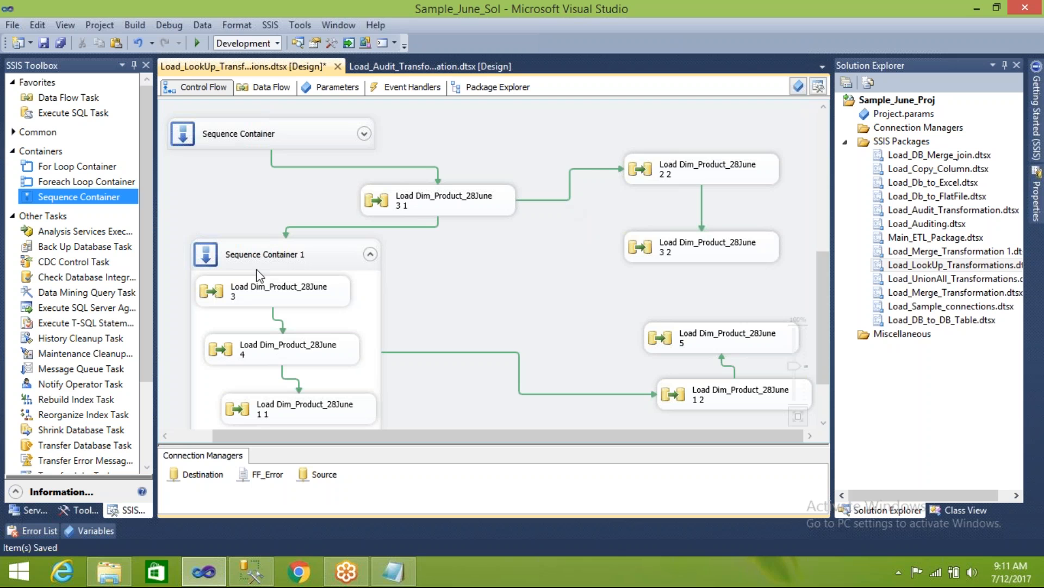
- Add a third Sequence Container beside Load Dim_Product_28June 3 2 and delete the precedence constraint from 3 1 to 2 2
{"action": "left_click", "coordinate": [103, 199]}
{"action": "left_click_drag", "start_coordinate": [105, 203], "coordinate": [507, 239]}
{"action": "left_click", "coordinate": [571, 179]}
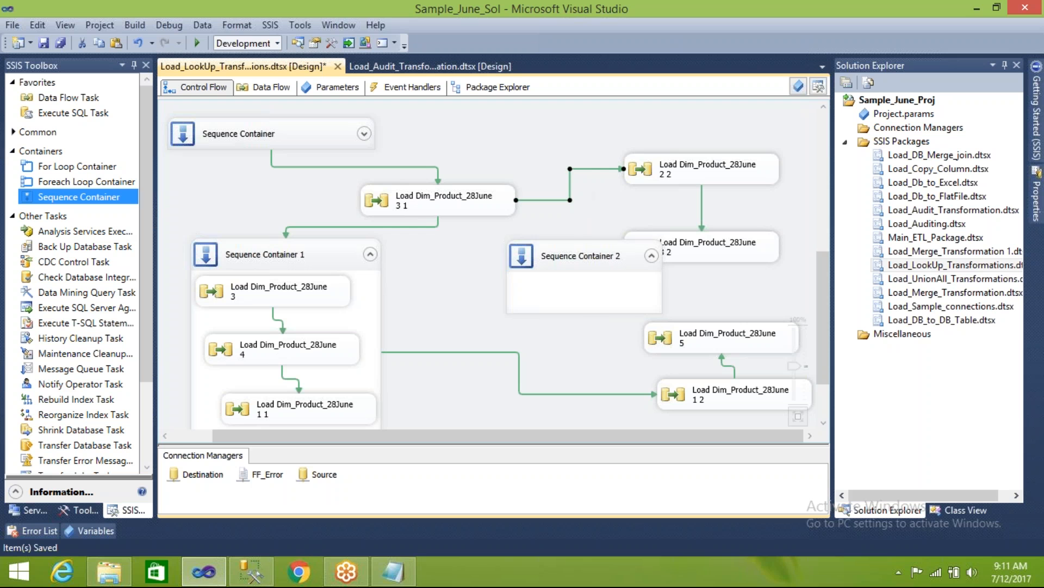
{"action": "key", "text": "Delete"}
- Connect Load Dim_Product_28June 3 1 to Sequence Container 2 and move tasks 2 2 and 3 2 into that container
{"action": "left_click", "coordinate": [500, 202]}
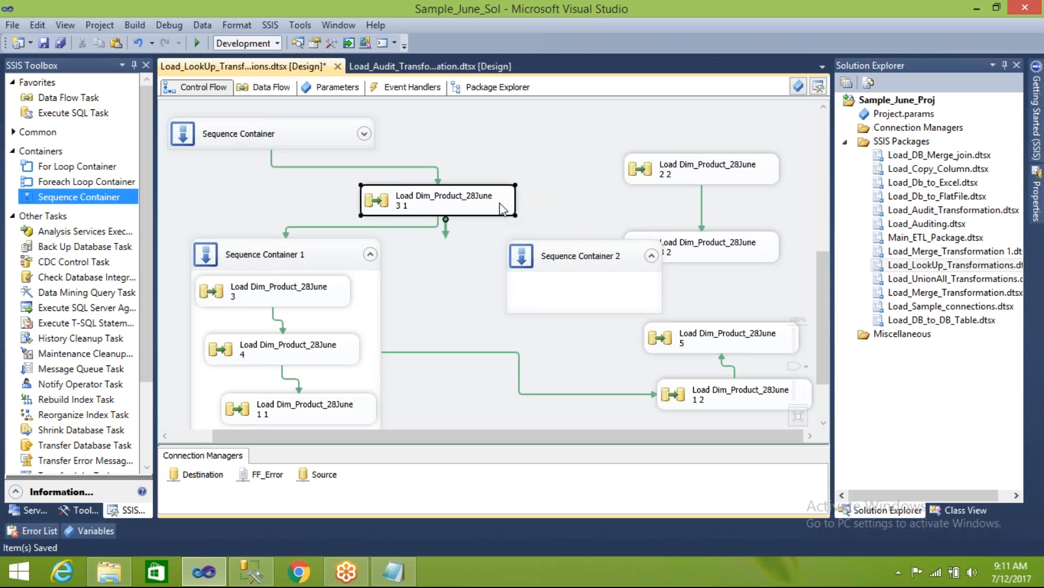
{"action": "left_click_drag", "start_coordinate": [445, 234], "coordinate": [520, 280]}
{"action": "left_click_drag", "start_coordinate": [618, 148], "coordinate": [674, 248]}
{"action": "left_click", "coordinate": [677, 274]}
{"action": "left_click_drag", "start_coordinate": [693, 121], "coordinate": [731, 261]}
{"action": "left_click_drag", "start_coordinate": [713, 178], "coordinate": [680, 152]}
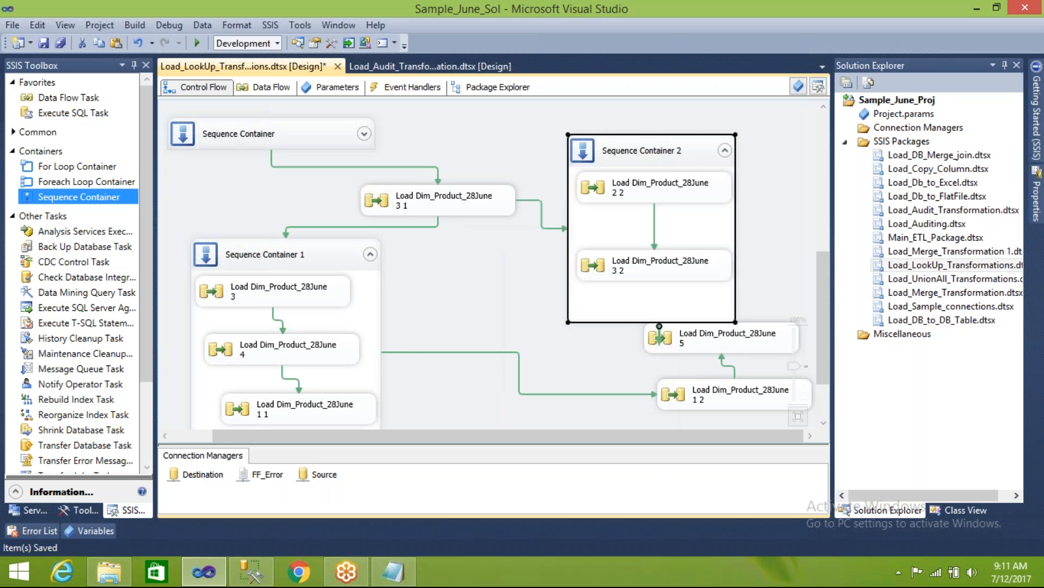
- Collapse Sequence Containers 2 and 1, and move Load Dim_Product_28June 5 and 1 2 up beneath Sequence Container 2
{"action": "left_click", "coordinate": [724, 150]}
{"action": "left_click", "coordinate": [370, 254]}
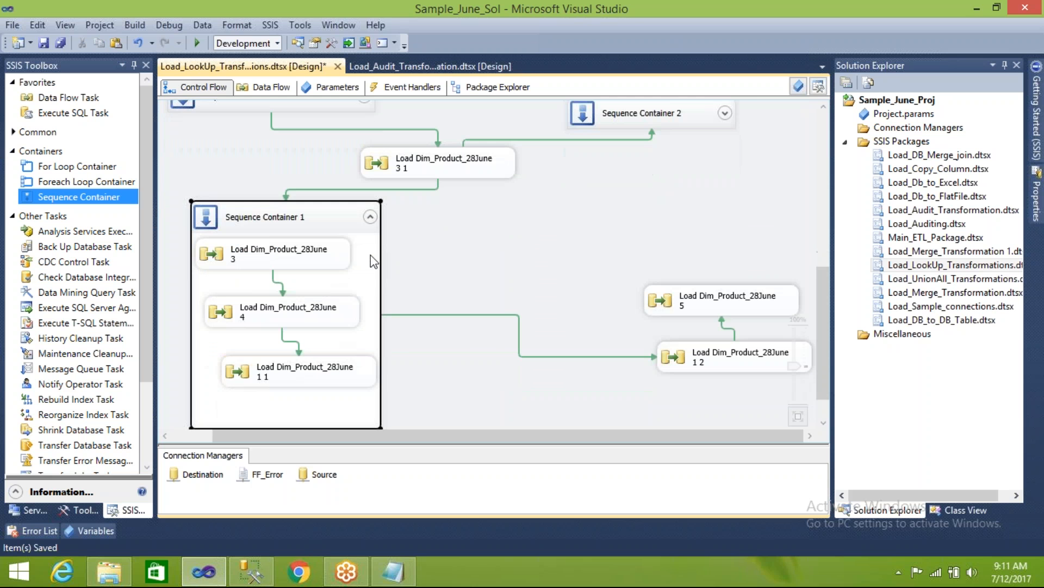
{"action": "left_click", "coordinate": [486, 249]}
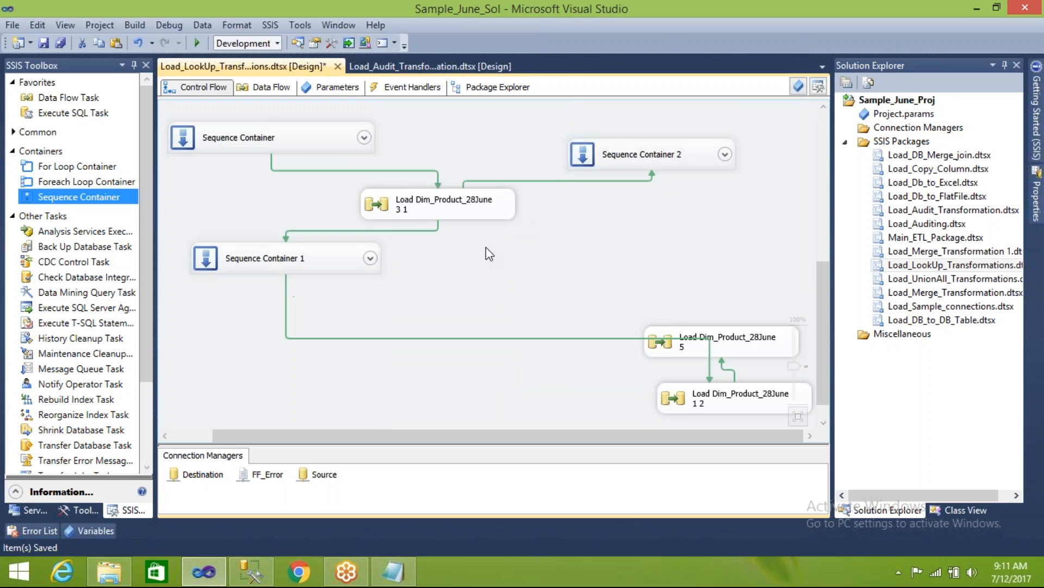
{"action": "left_click_drag", "start_coordinate": [737, 301], "coordinate": [759, 408]}
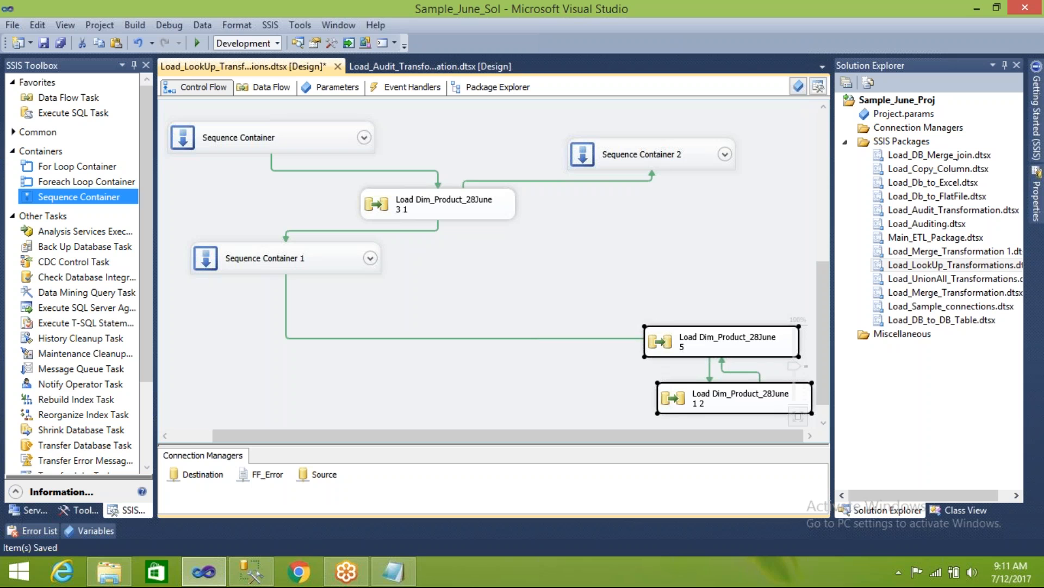
{"action": "left_click_drag", "start_coordinate": [685, 343], "coordinate": [648, 255]}
{"action": "left_click", "coordinate": [548, 299]}
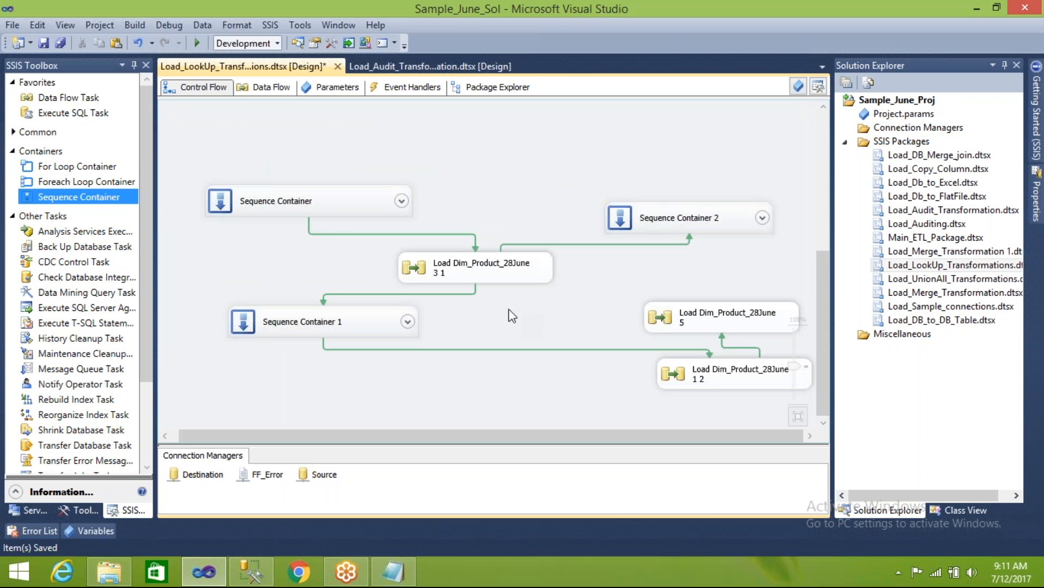
- Rename the first Sequence Container, the one preceding Load Dim_Product_28June 3 1, as "Stage loading"
{"action": "left_click", "coordinate": [305, 203]}
{"action": "left_click", "coordinate": [314, 201]}
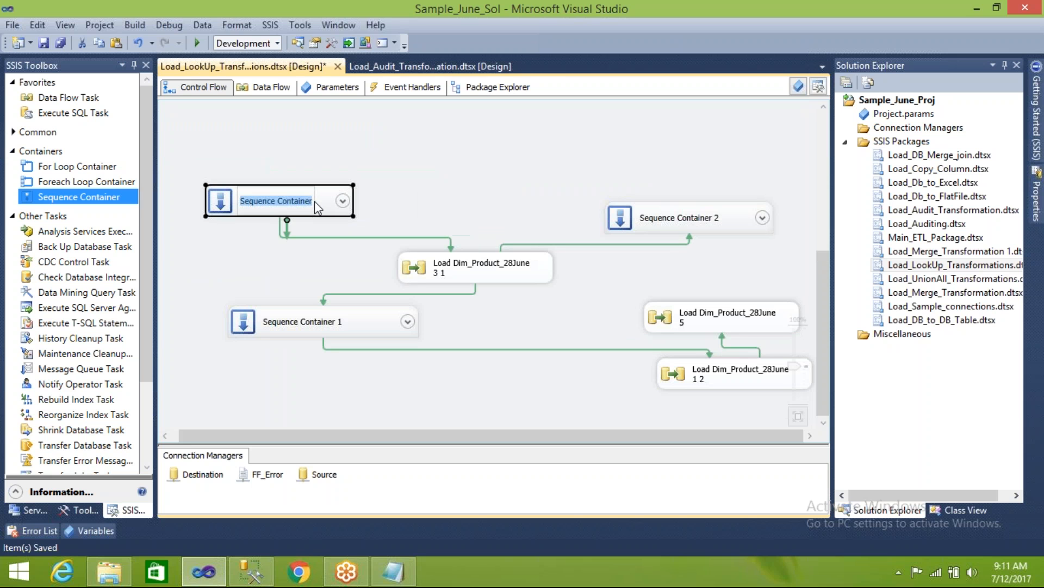
{"action": "type", "text": "Stage "}
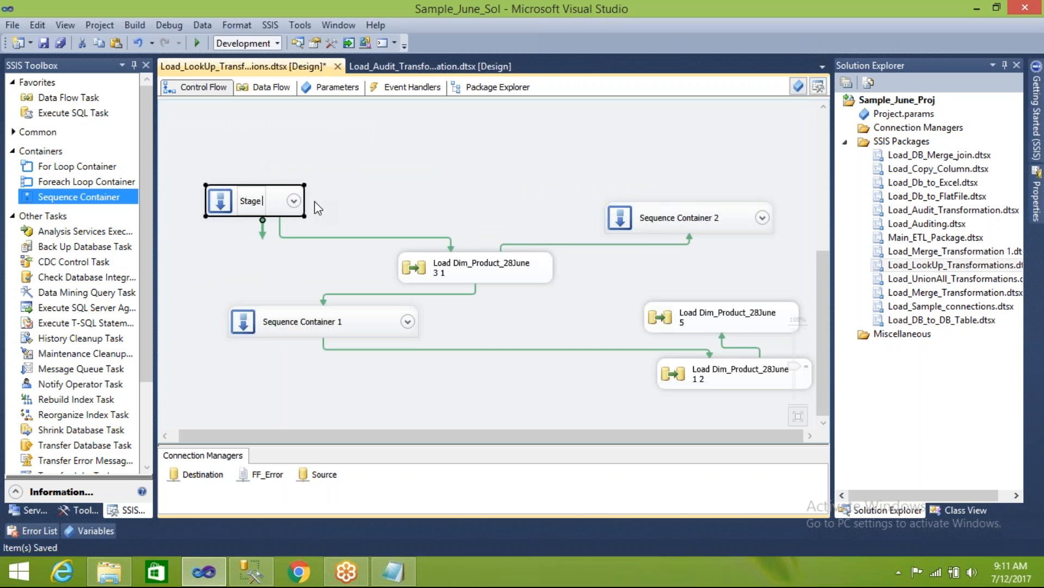
{"action": "type", "text": "loading"}
{"action": "key", "text": "Return"}
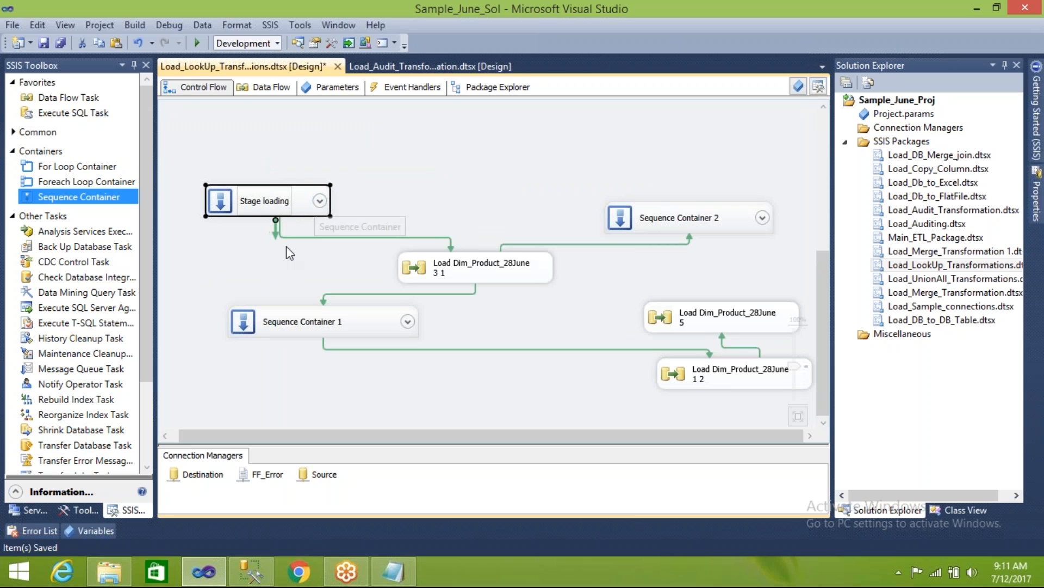
{"action": "left_click", "coordinate": [443, 274]}
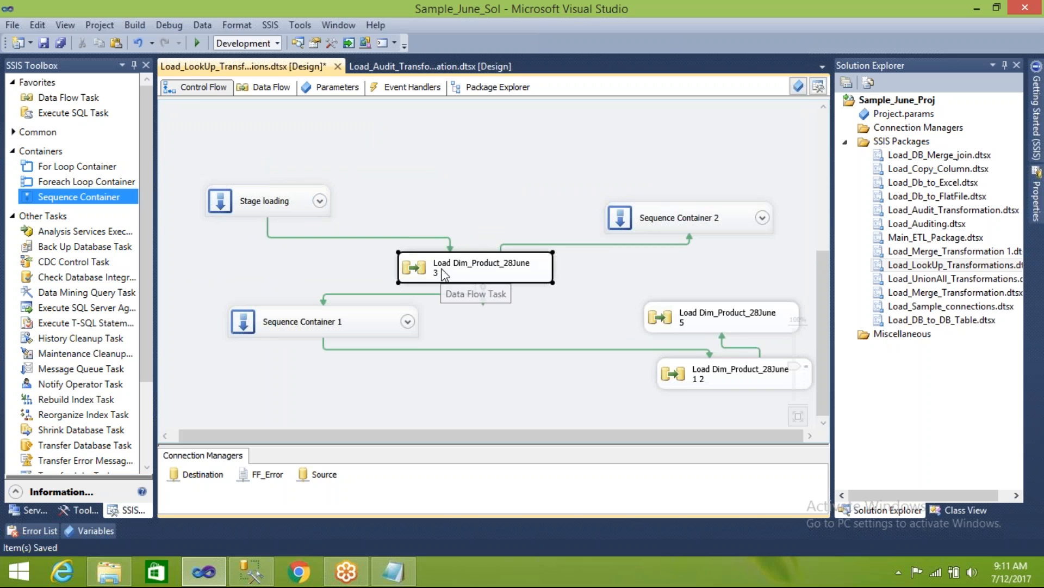
{"action": "left_click", "coordinate": [445, 275]}
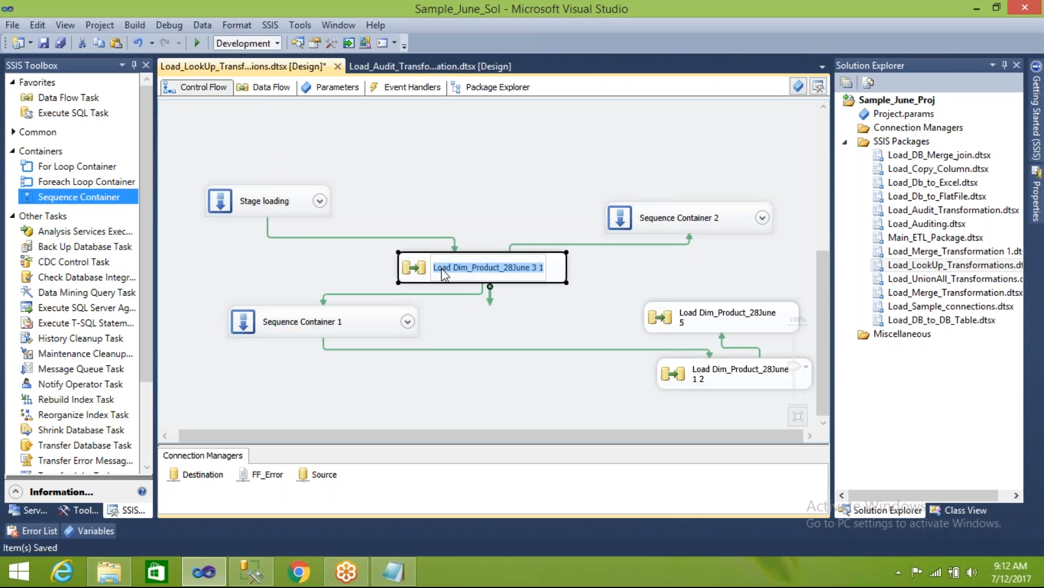
{"action": "left_click", "coordinate": [319, 257]}
- Rename Sequence Container 1 as "Dims Loading"
{"action": "left_click", "coordinate": [308, 320]}
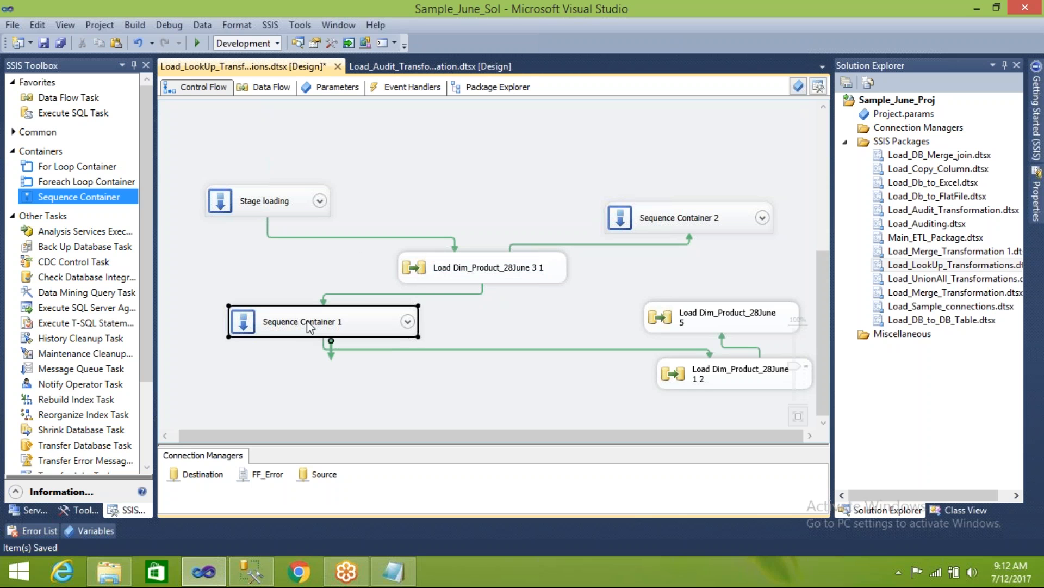
{"action": "left_click", "coordinate": [331, 322]}
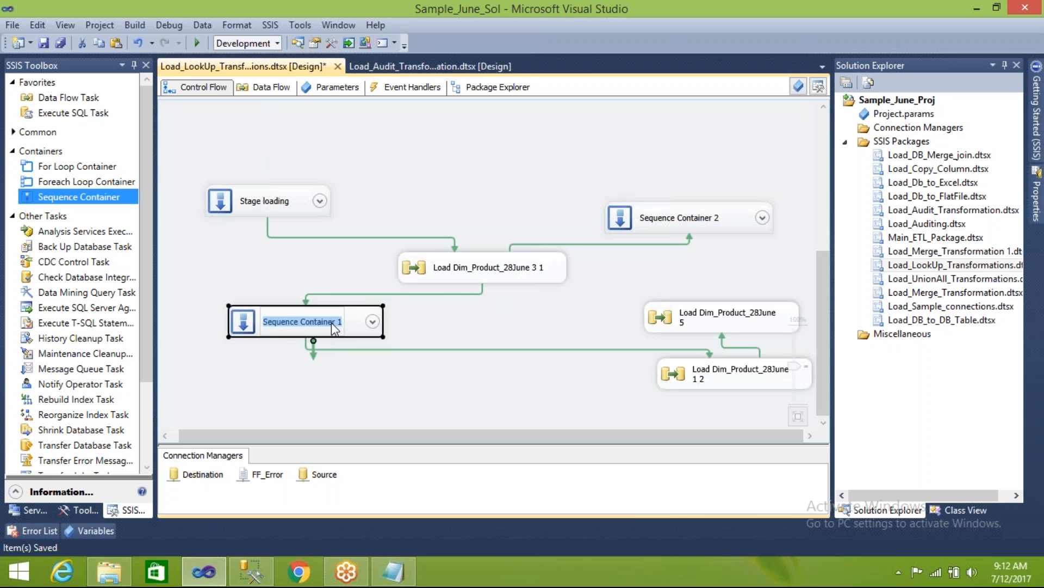
{"action": "type", "text": "Dims L"}
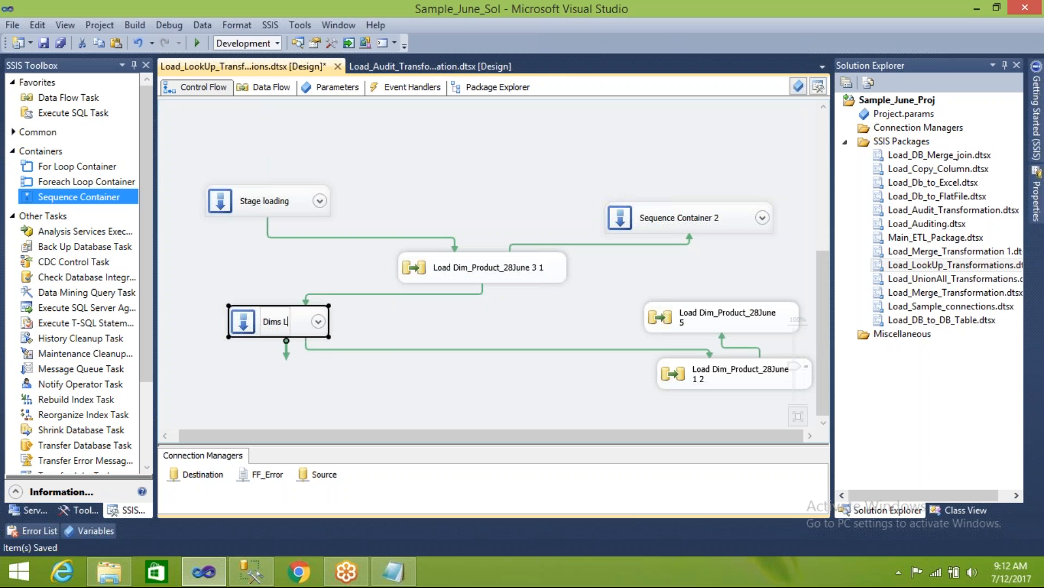
{"action": "type", "text": "oa"}
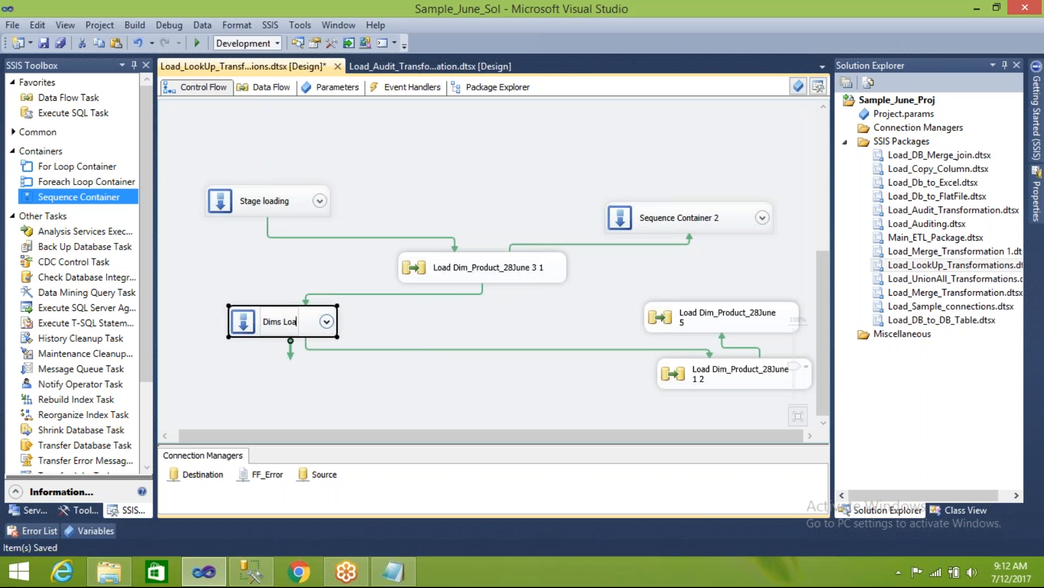
{"action": "type", "text": "ding"}
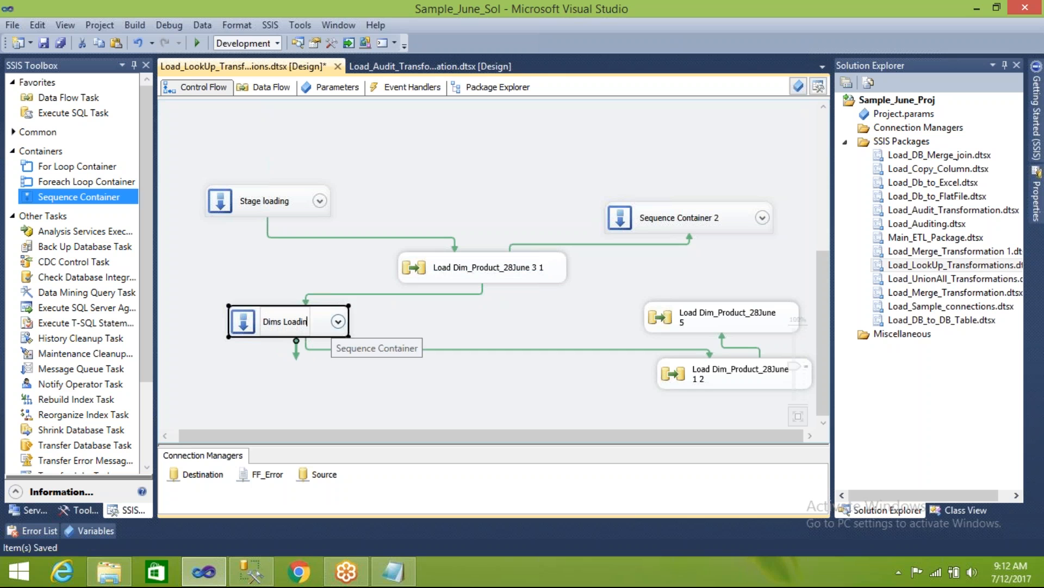
{"action": "left_click", "coordinate": [402, 322]}
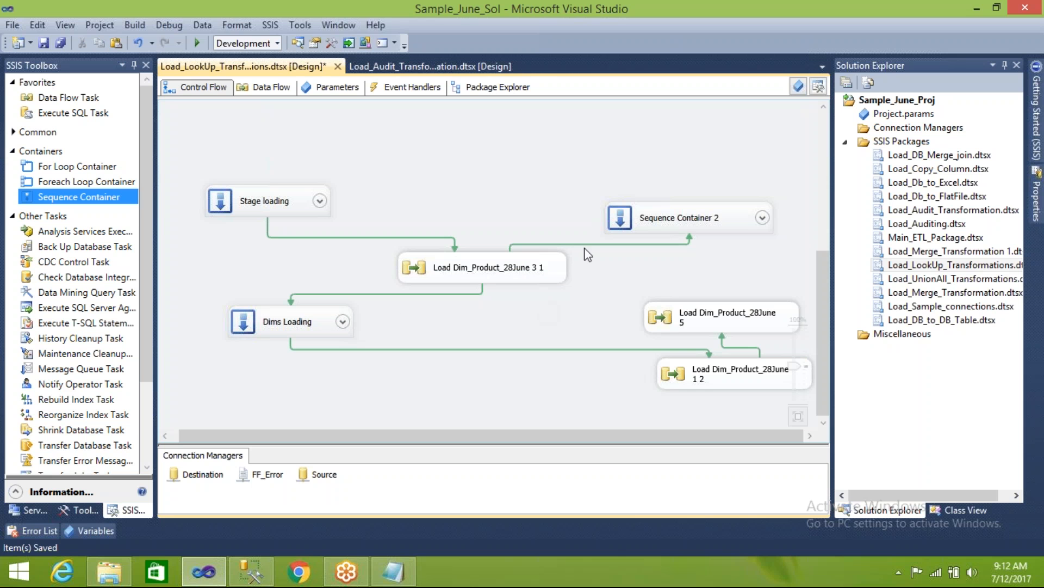
- Rename Sequence Container 2 as "dims loading"
{"action": "left_click", "coordinate": [669, 218]}
{"action": "left_click", "coordinate": [675, 218]}
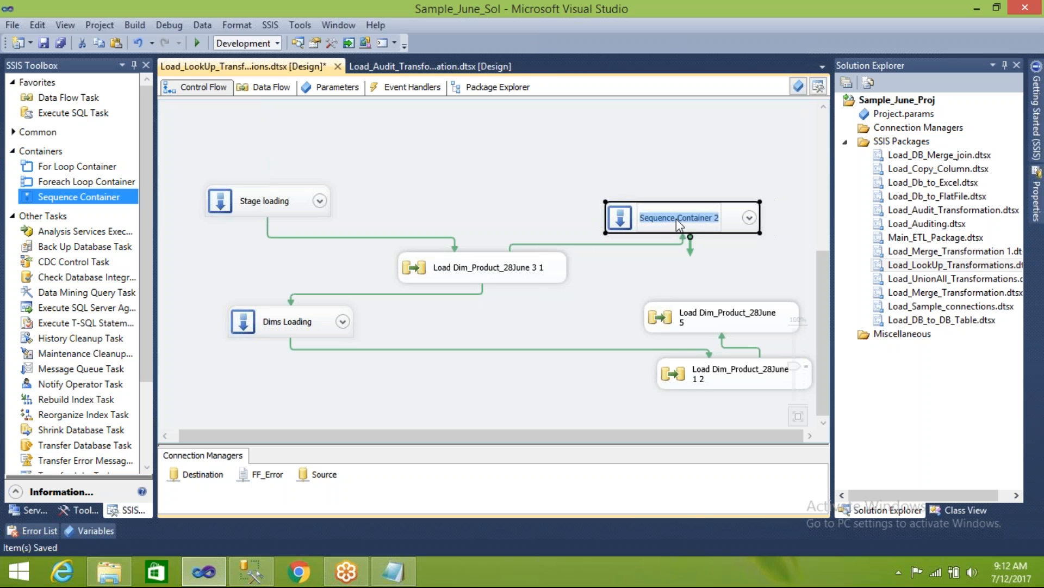
{"action": "type", "text": "di"}
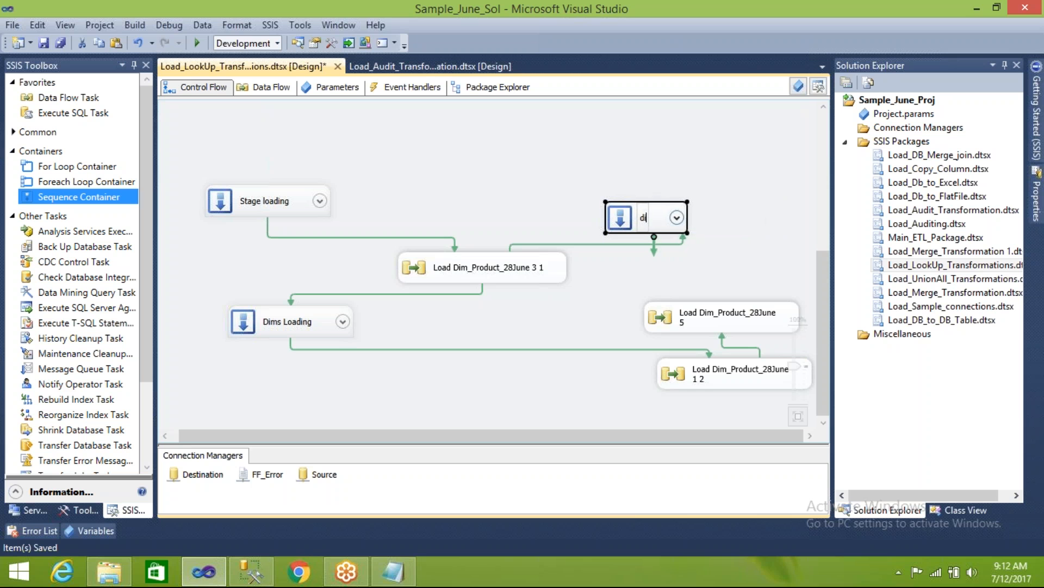
{"action": "type", "text": "ms loading"}
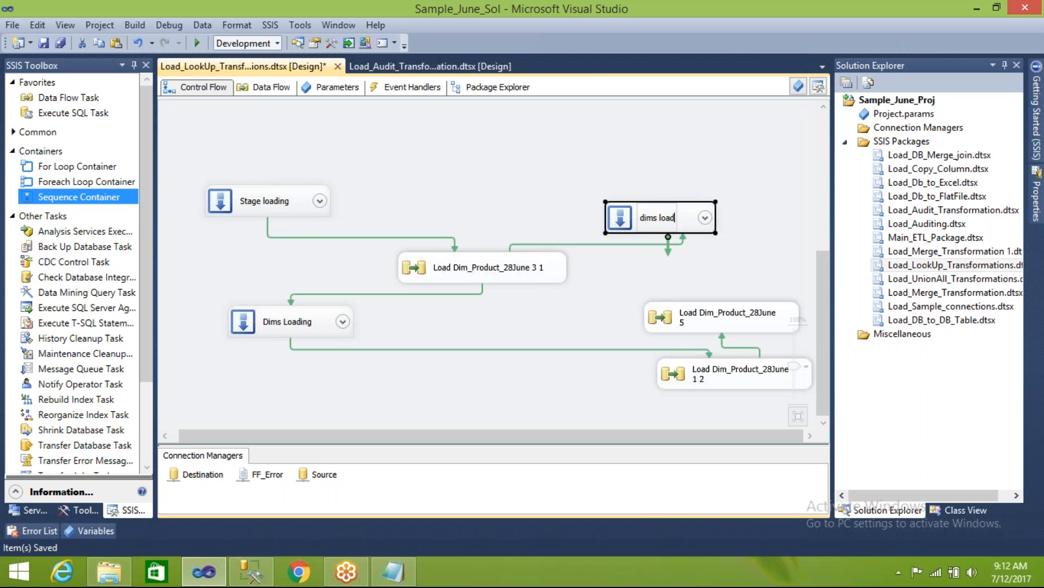
{"action": "left_click", "coordinate": [569, 302]}
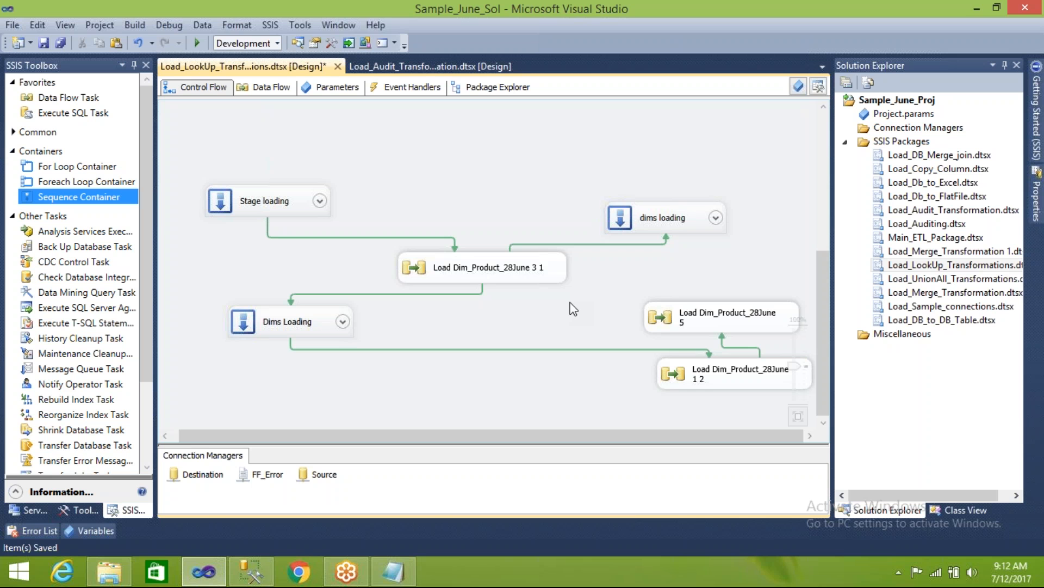
- Expand the Stage loading, Dims Loading and dims loading containers one by one to review their tasks, collapsing each again
{"action": "left_click", "coordinate": [321, 200]}
{"action": "left_click", "coordinate": [320, 200]}
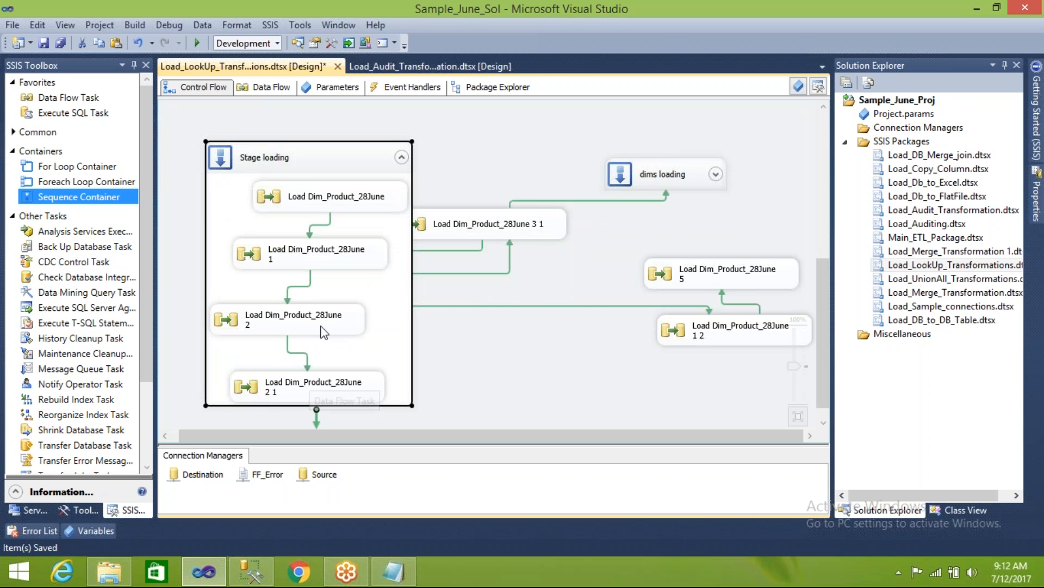
{"action": "left_click", "coordinate": [400, 156]}
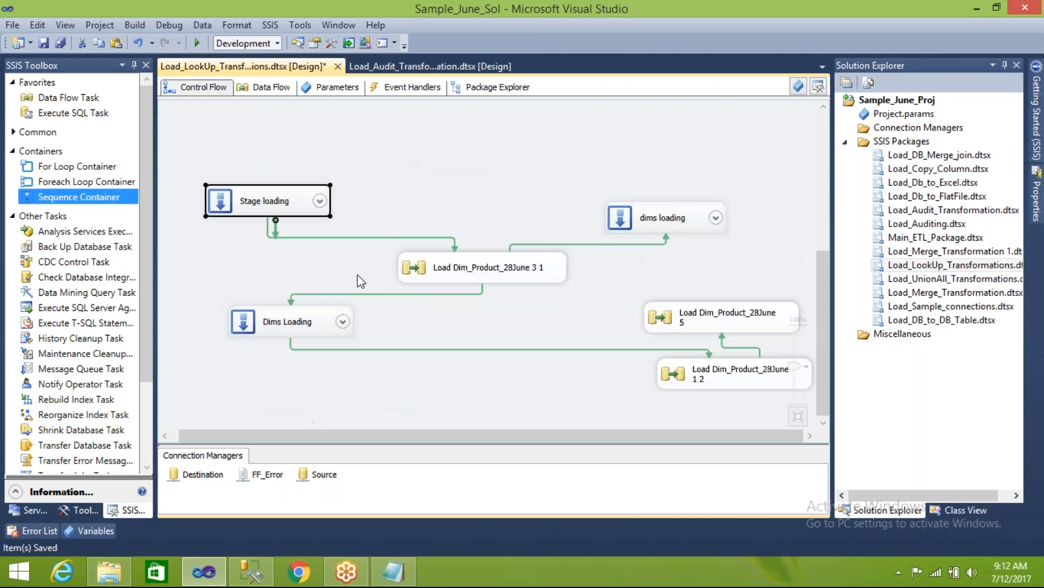
{"action": "left_click", "coordinate": [343, 322]}
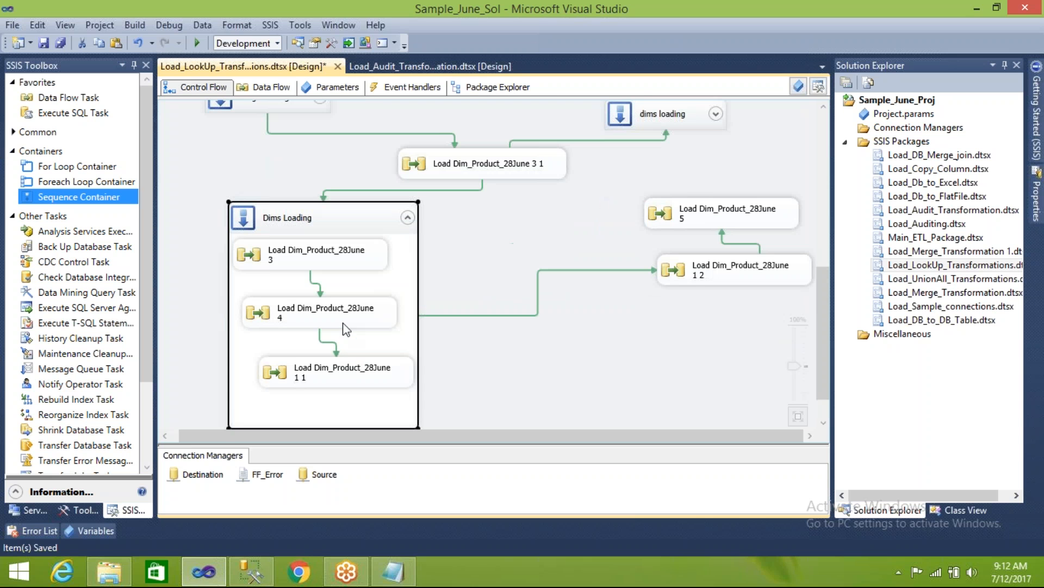
{"action": "left_click", "coordinate": [405, 217]}
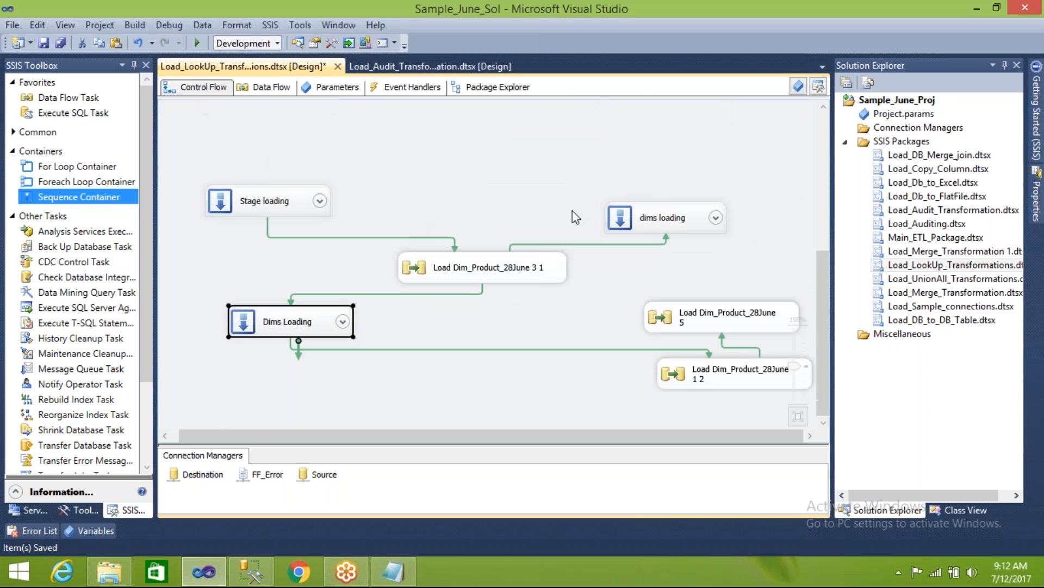
{"action": "left_click", "coordinate": [716, 216]}
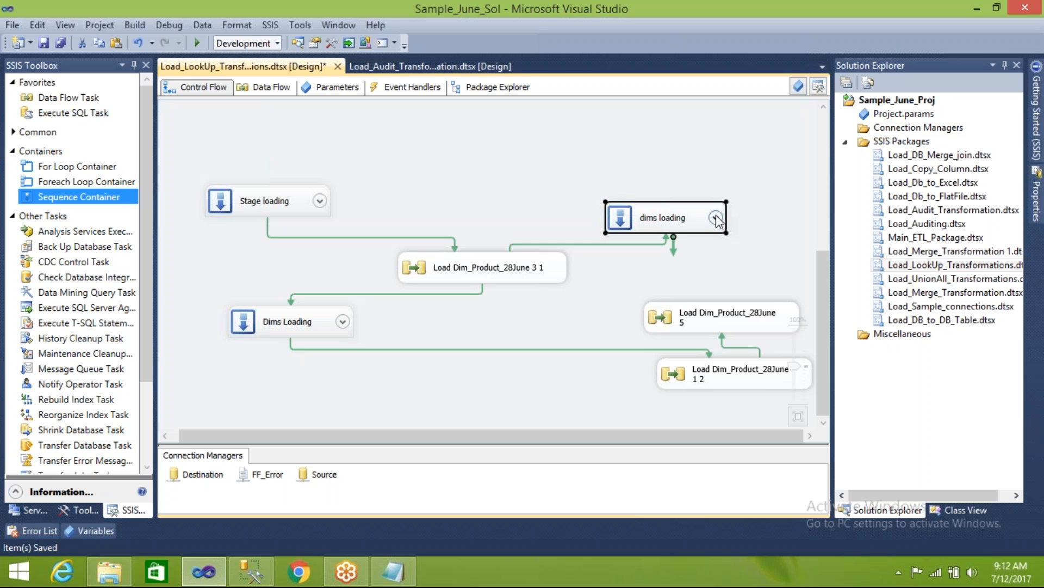
{"action": "left_click", "coordinate": [762, 218]}
{"action": "left_click", "coordinate": [730, 262]}
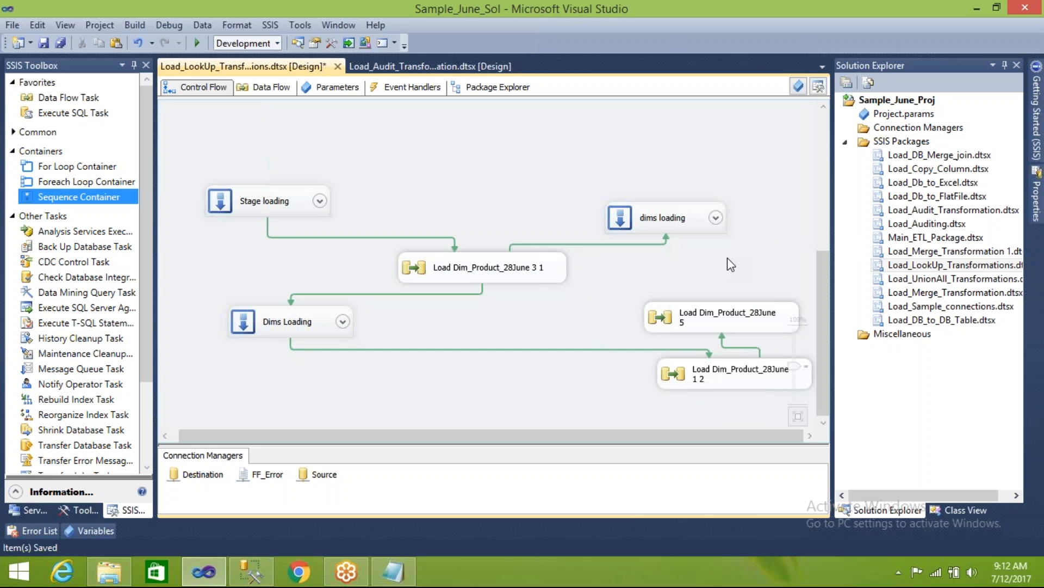